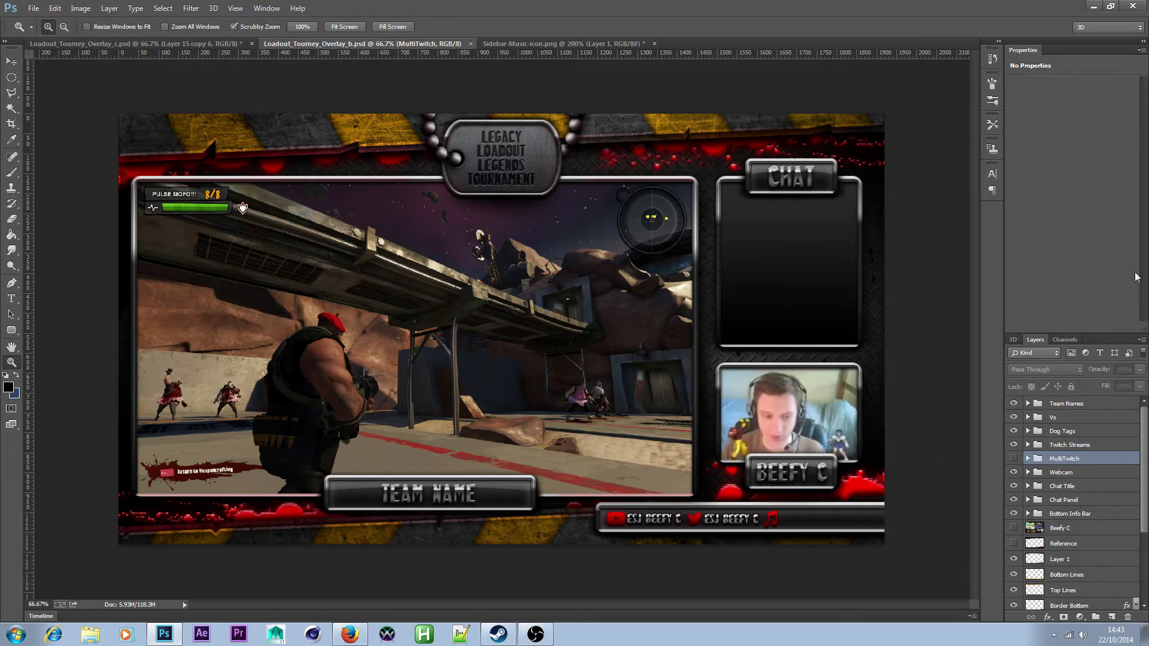
# - Examine the Grid Tex layer's metal texture between the game and chat panels, toggling the layer off and on
pyautogui.scroll(-5, 1147, 498)
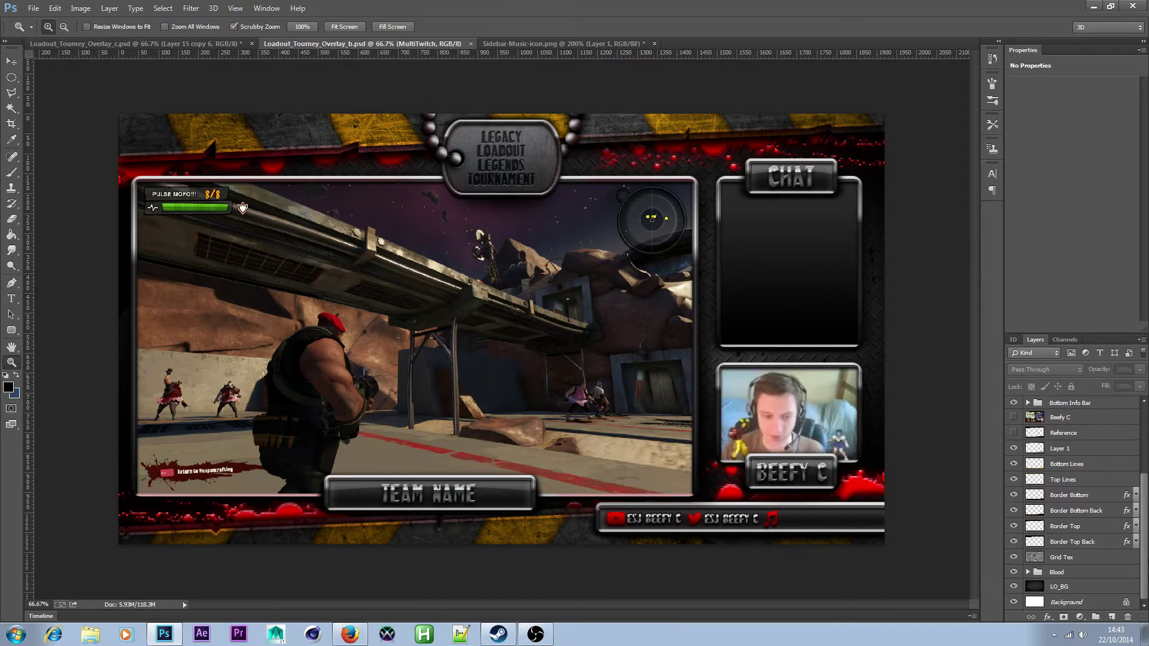
pyautogui.click(1086, 559)
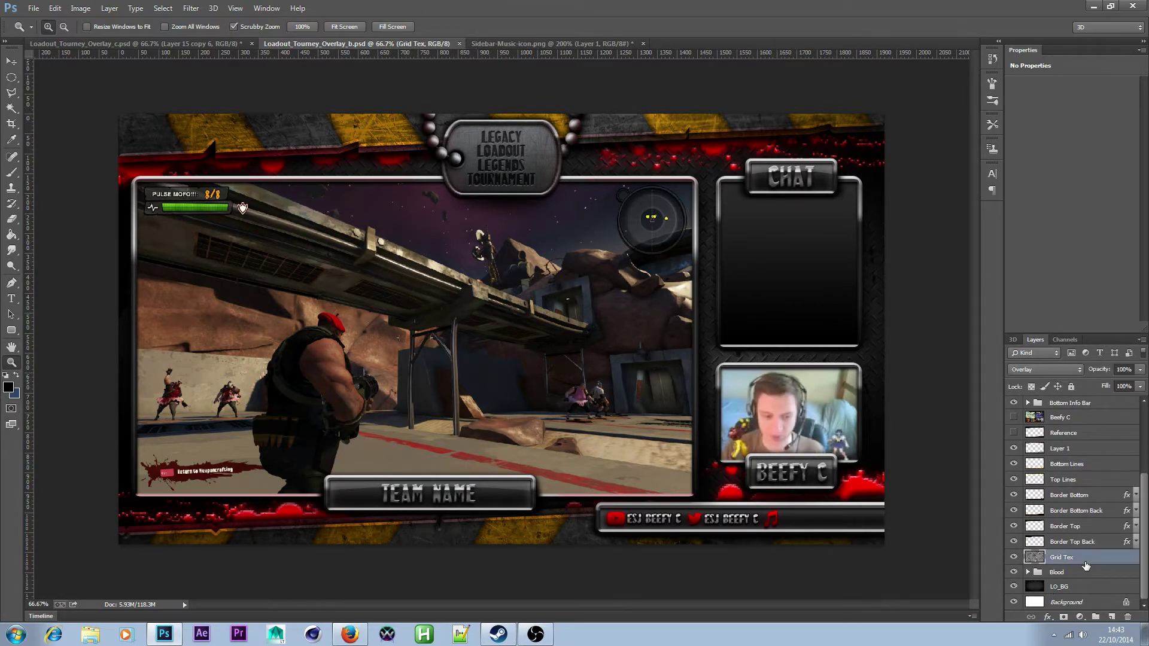
pyautogui.click(701, 163)
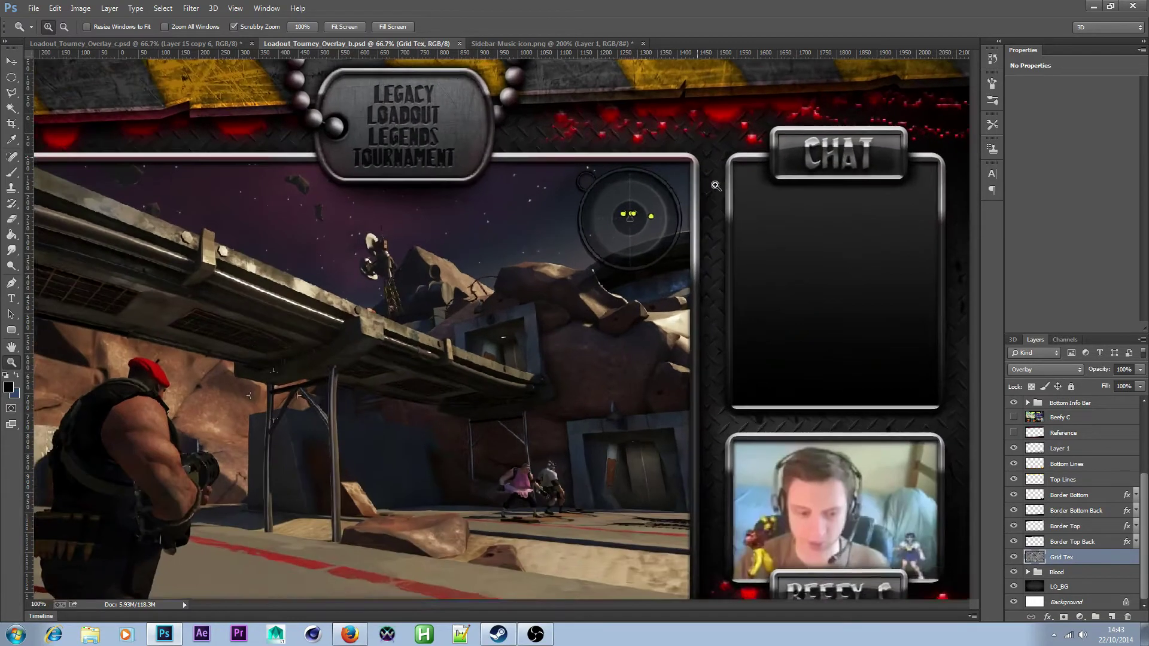
pyautogui.click(726, 175)
pyautogui.click(694, 200)
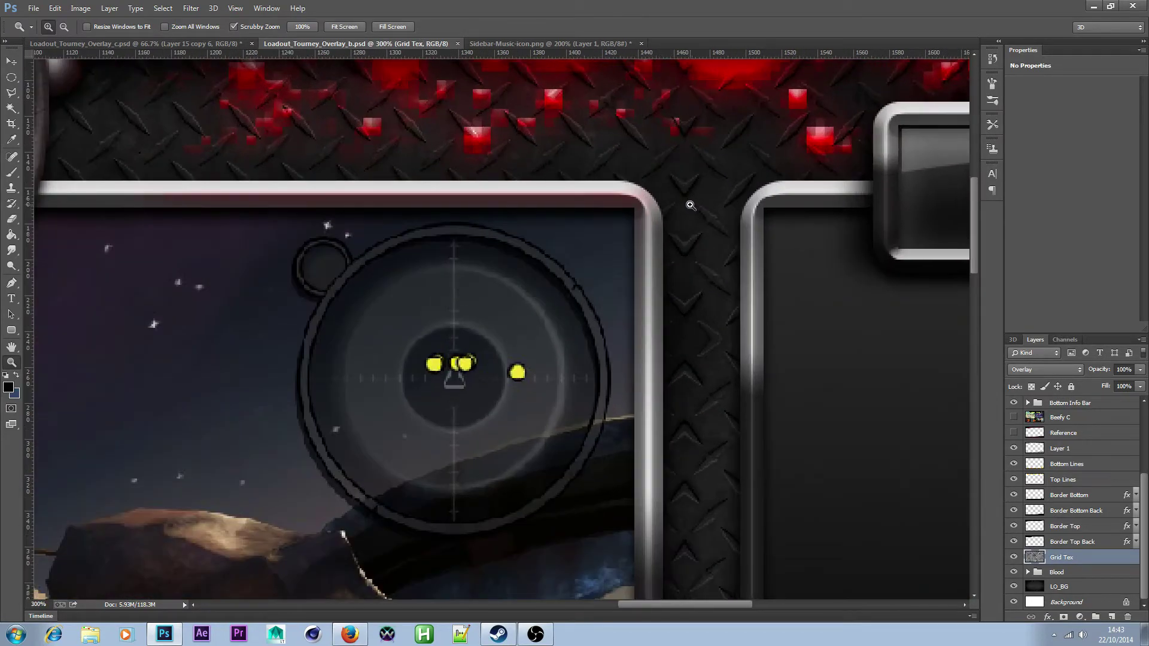
pyautogui.hotkey('ctrl', '-')
pyautogui.hotkey('ctrl', '-')
pyautogui.hotkey('ctrl', '-')
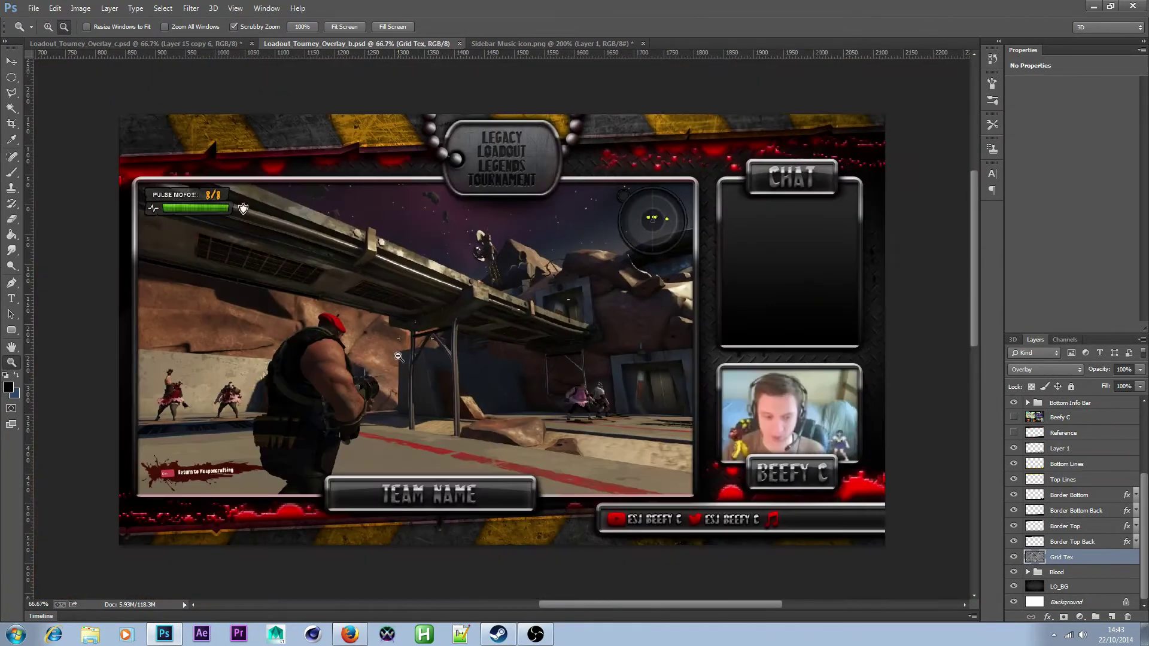
pyautogui.click(1013, 558)
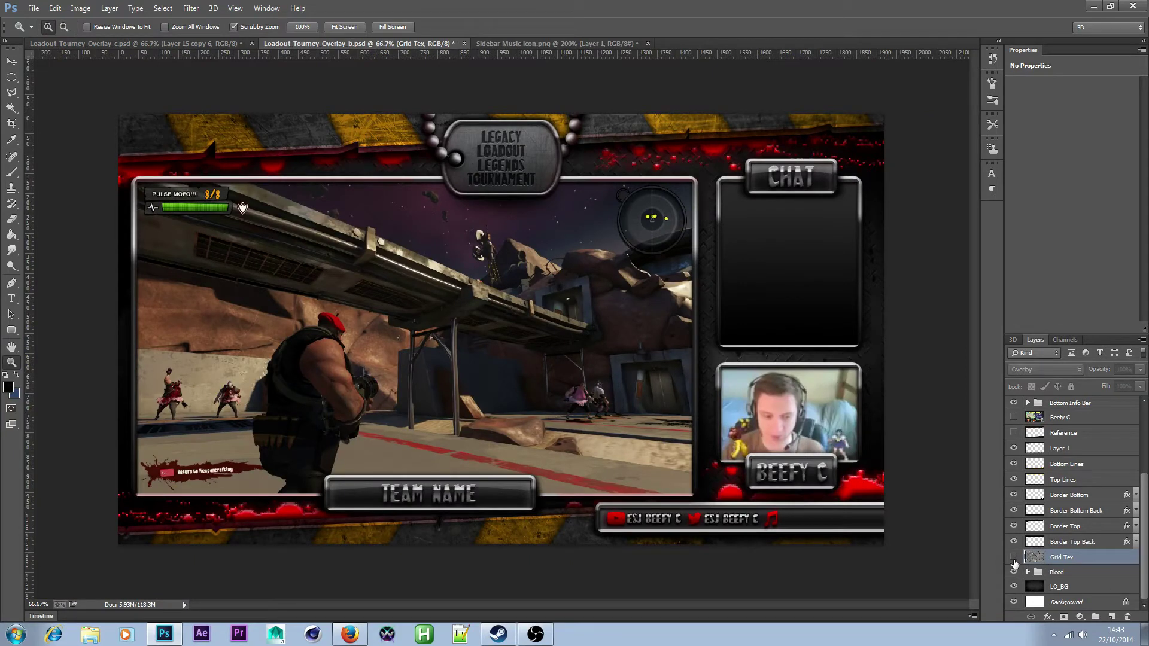
pyautogui.click(1014, 559)
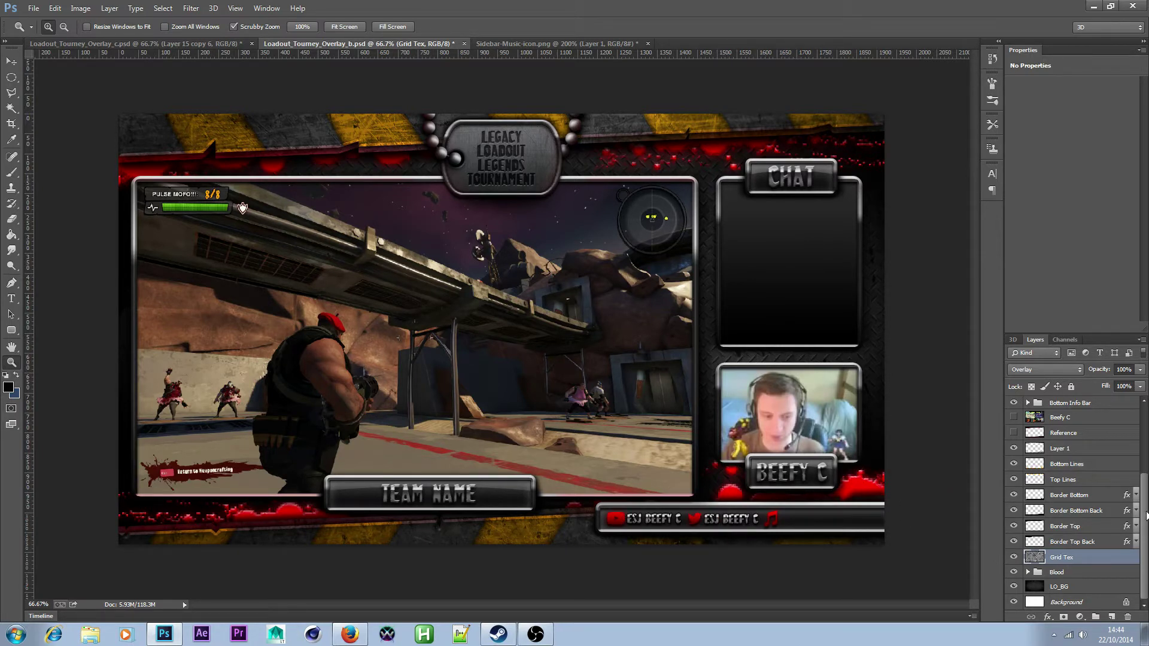
# - Select the Shine layer in the Bottom Info Bar group and load the Back layer's shape as a selection
pyautogui.scroll(3, 1147, 516)
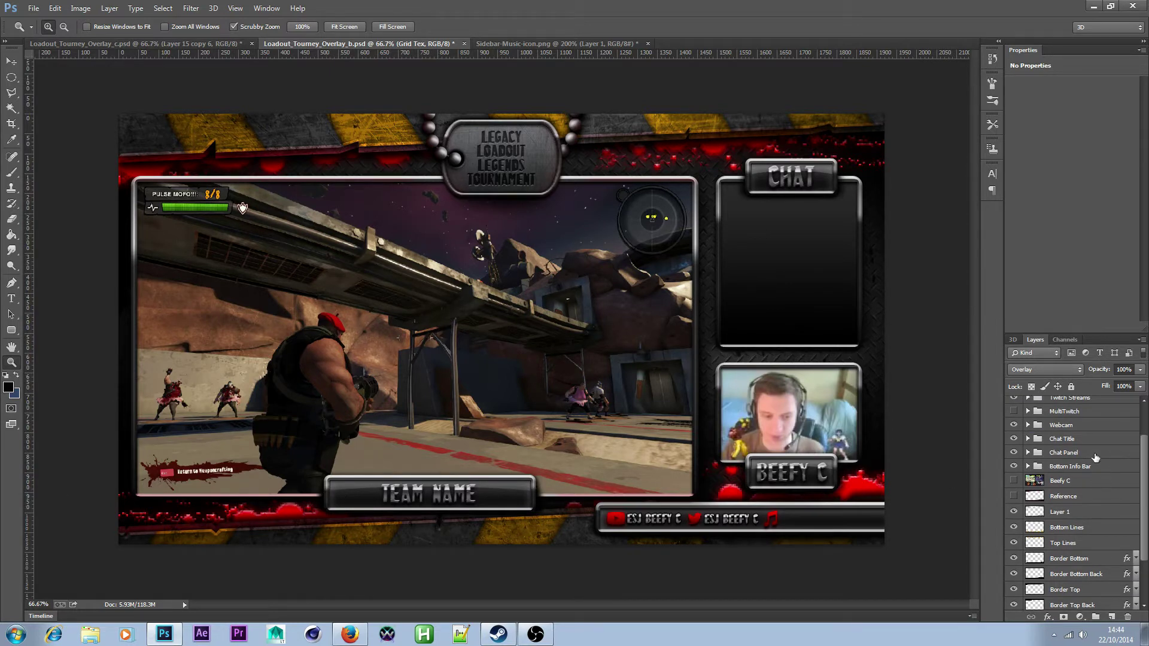
pyautogui.scroll(1, 1095, 458)
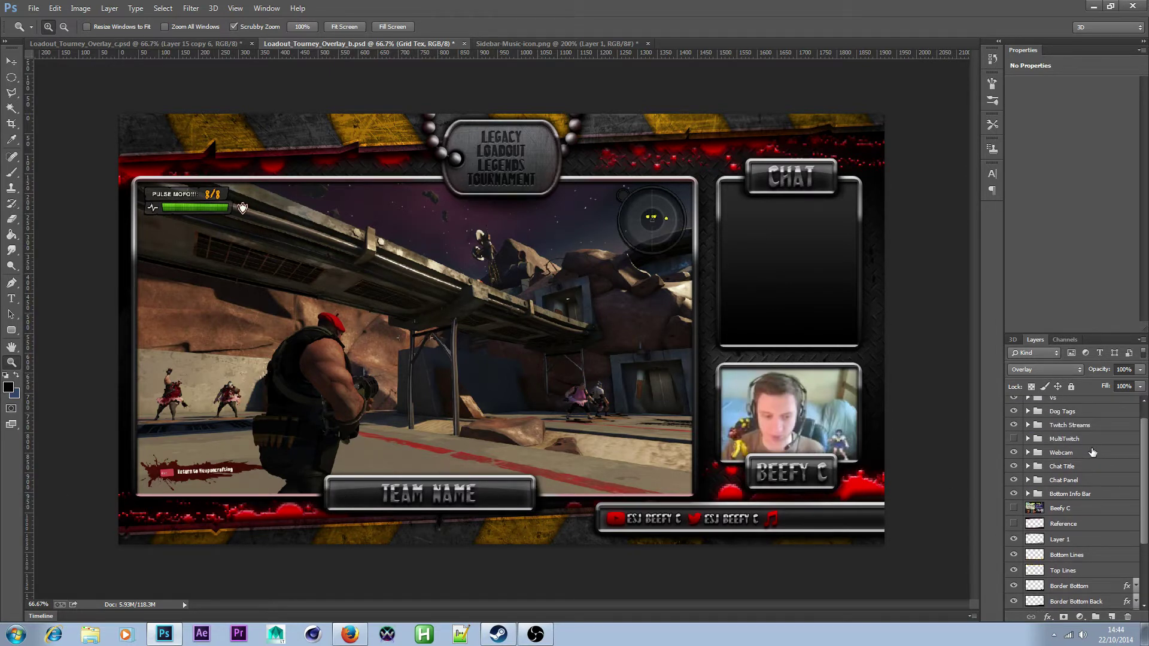
pyautogui.click(1027, 494)
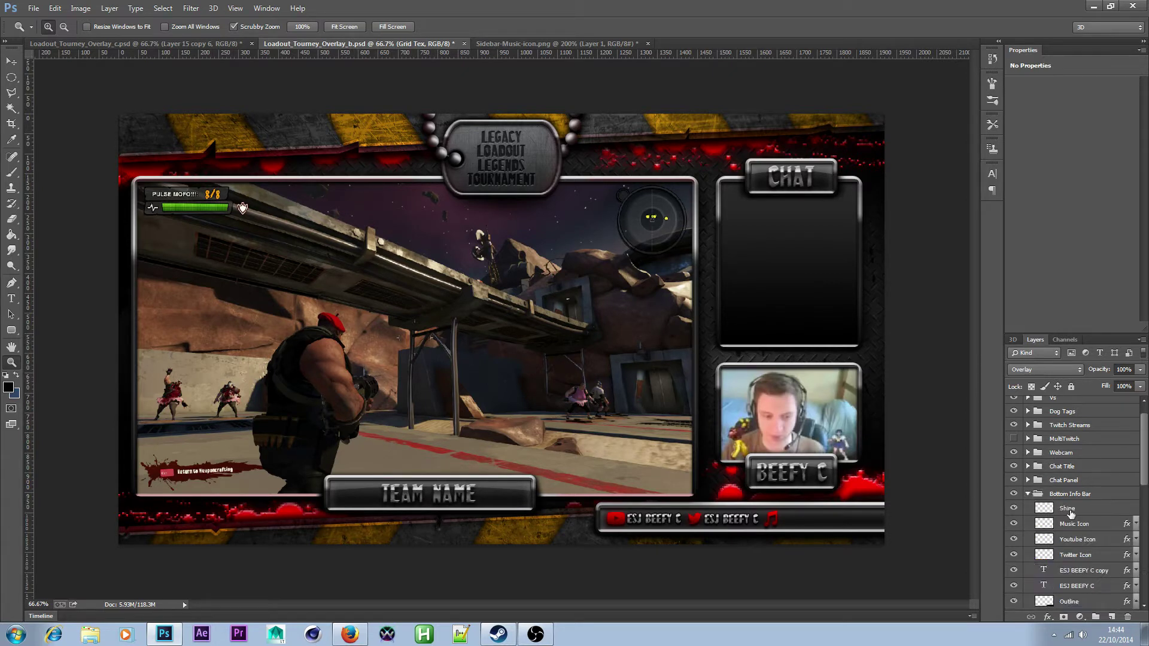
pyautogui.click(1070, 514)
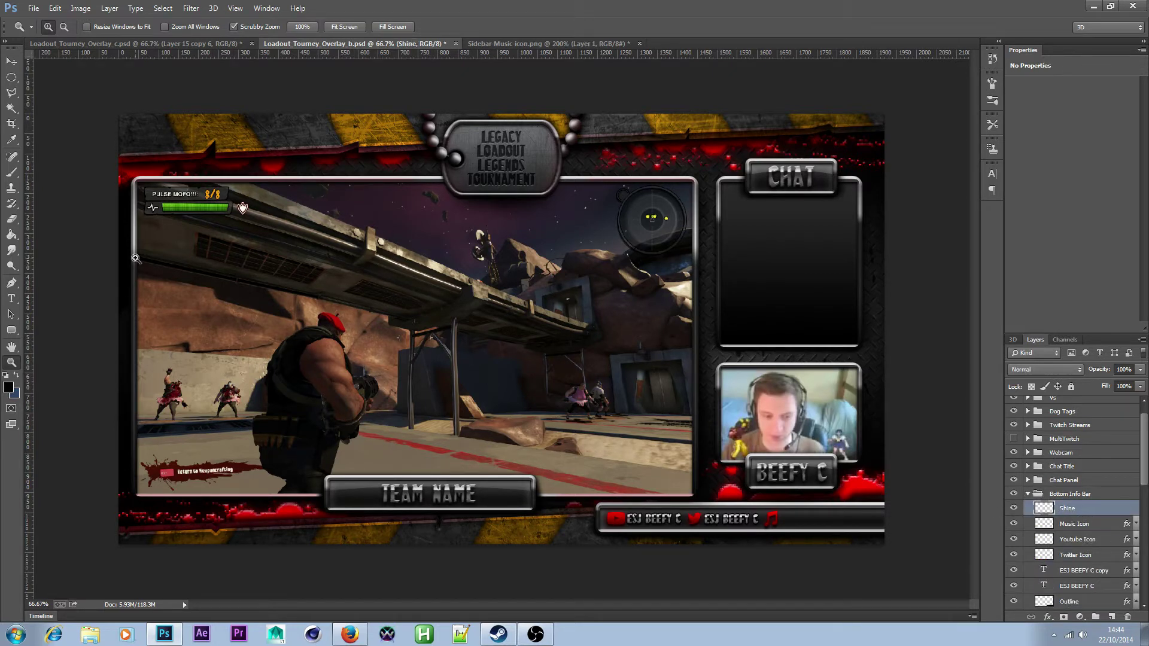
pyautogui.scroll(-2, 1064, 529)
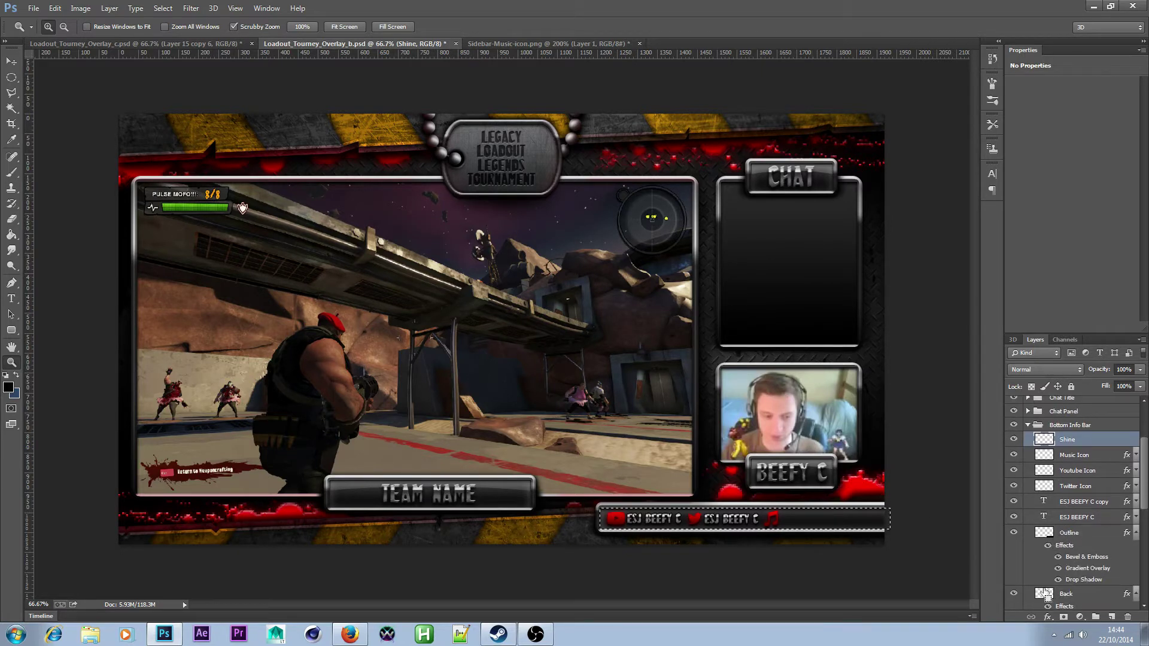
pyautogui.scroll(2, 1065, 539)
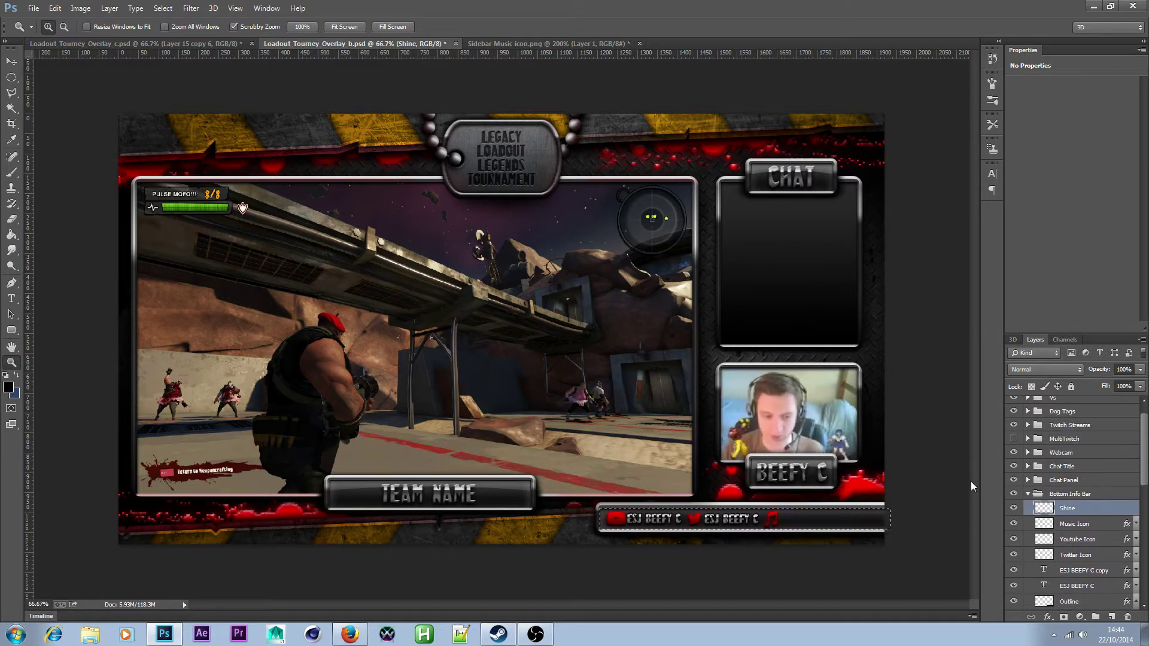
# - Contract the info bar selection by 2 pixels
pyautogui.moveTo(11, 78); pyautogui.dragTo(52, 78)
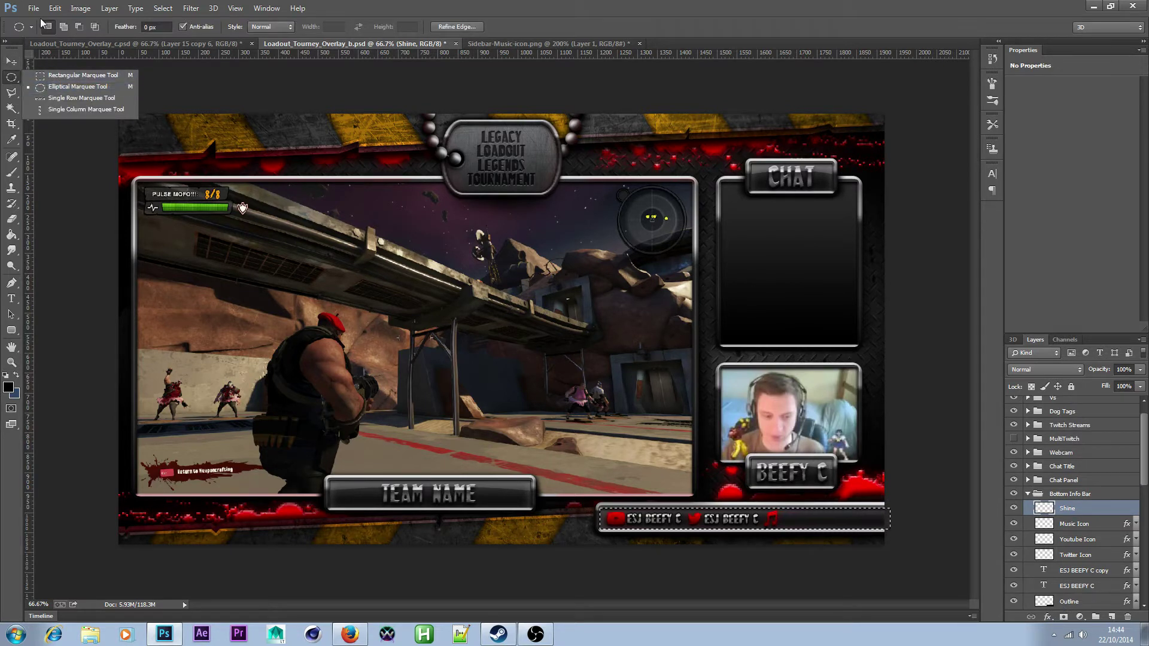
pyautogui.click(163, 7)
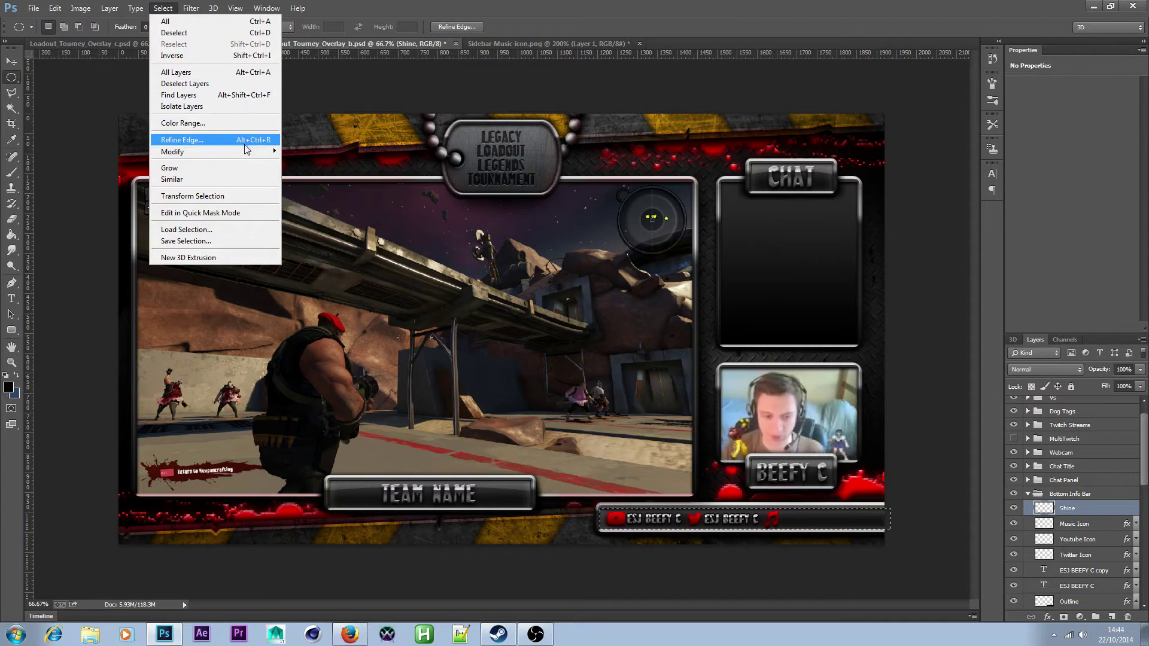
pyautogui.moveTo(244, 149)
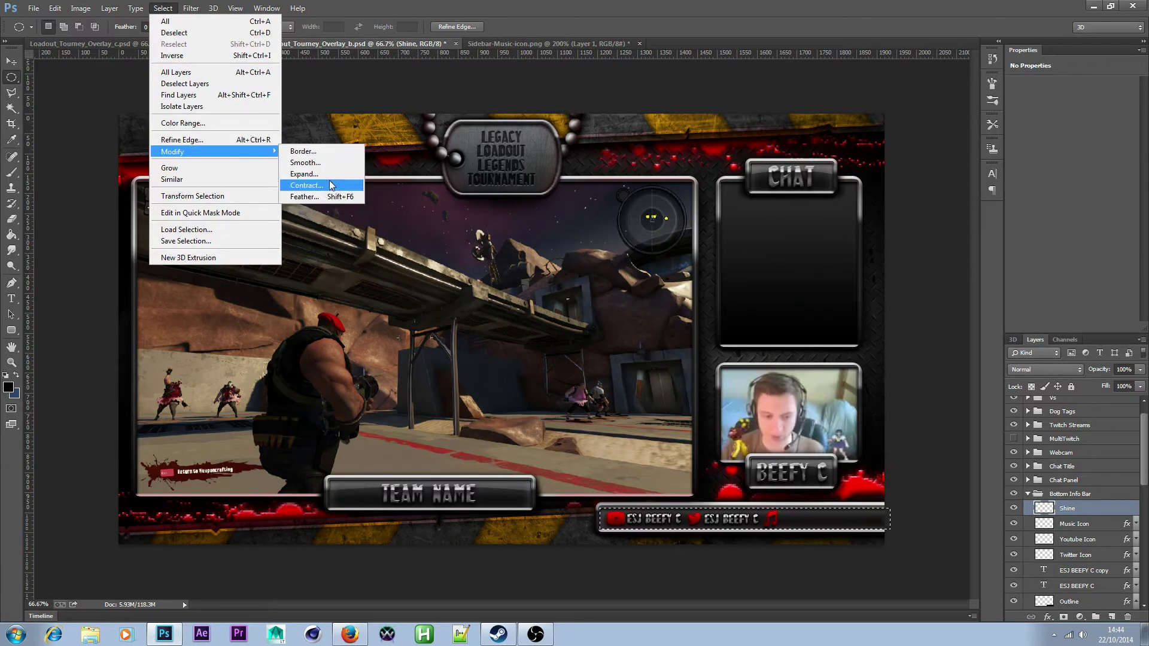
pyautogui.click(326, 186)
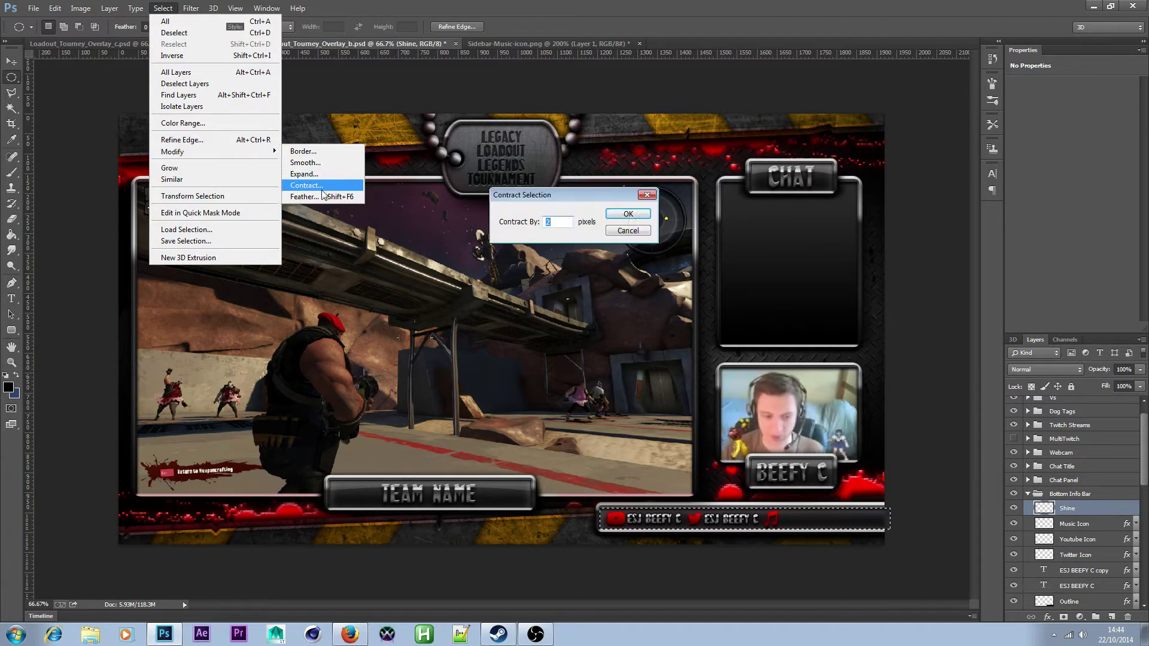
pyautogui.click(633, 214)
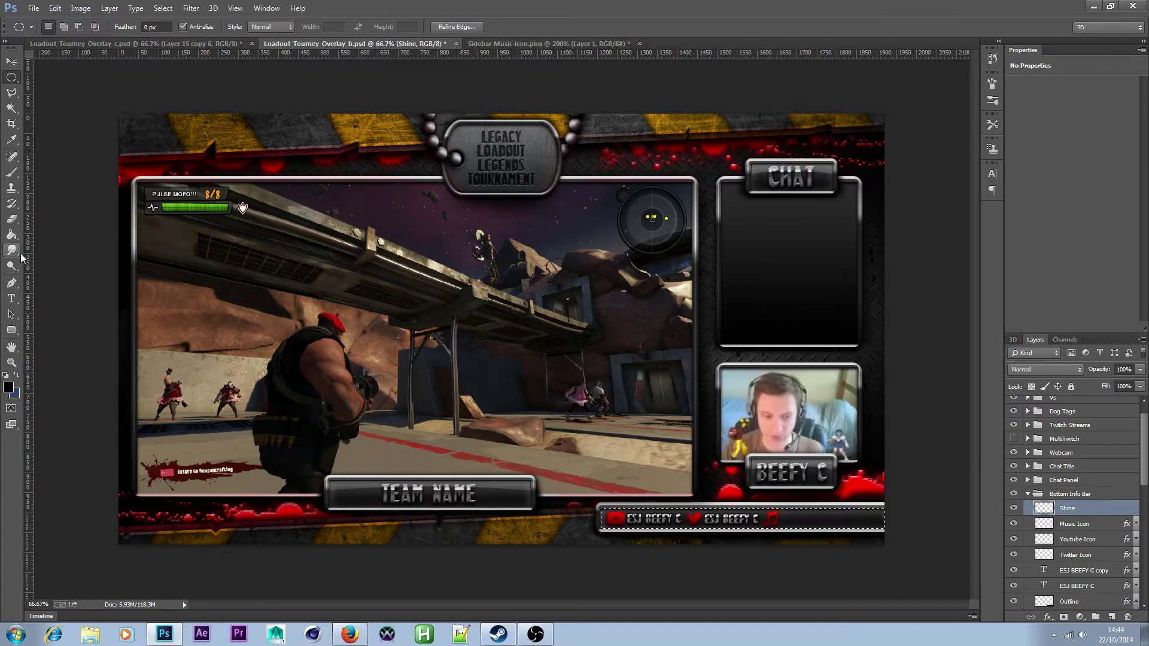
# - Fill the selection on the Shine layer with a vertical linear gradient from white (ffffff) to transparent
pyautogui.click(12, 235)
pyautogui.click(48, 234)
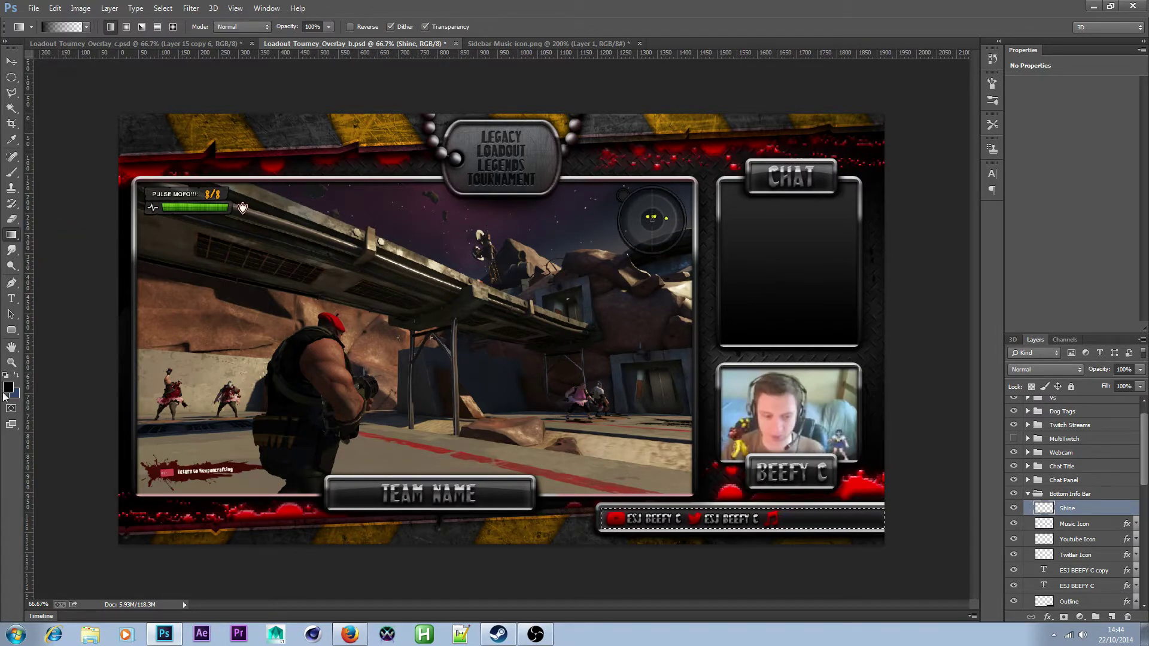
pyautogui.click(8, 387)
pyautogui.click(854, 293)
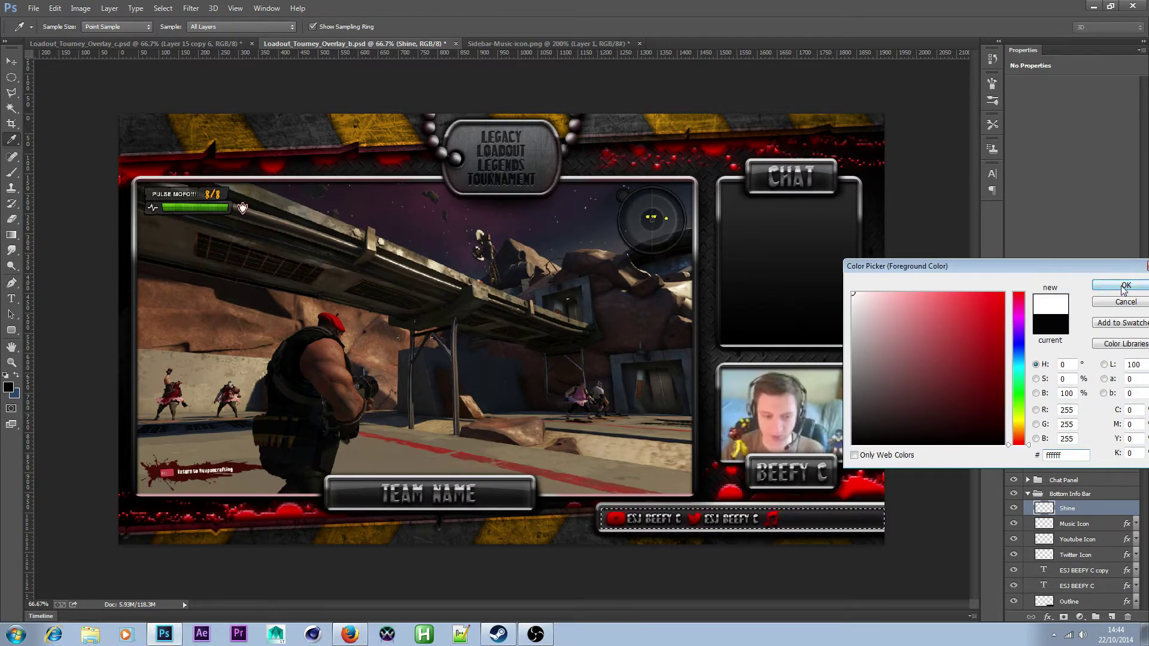
pyautogui.click(1123, 287)
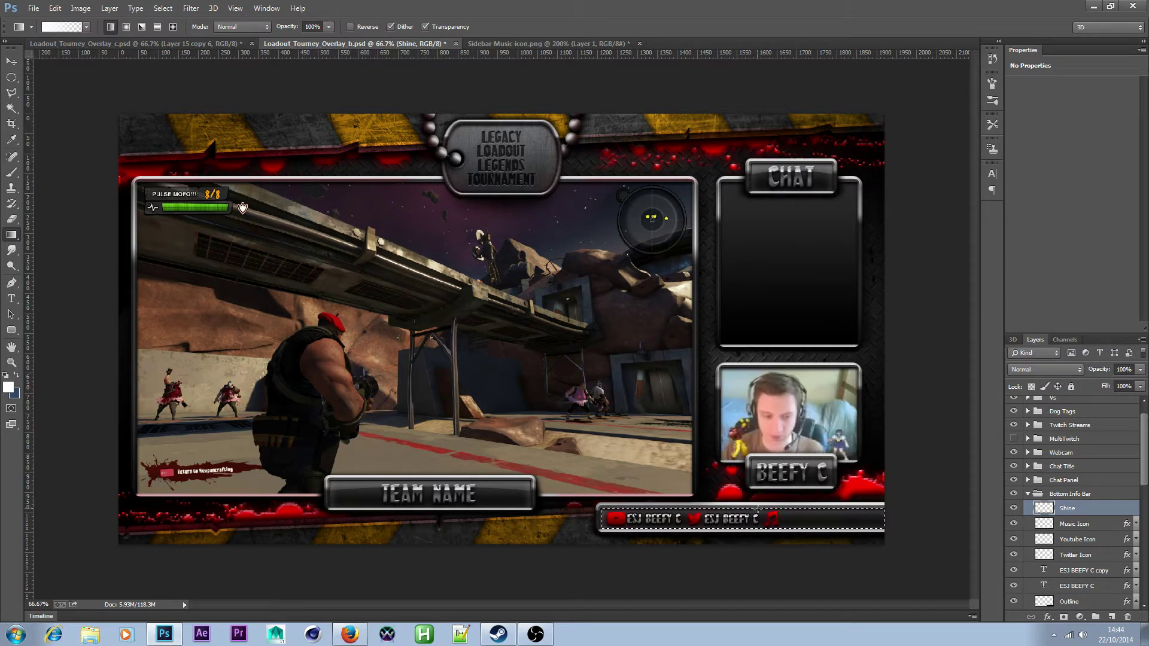
pyautogui.moveTo(758, 519); pyautogui.dragTo(758, 529)
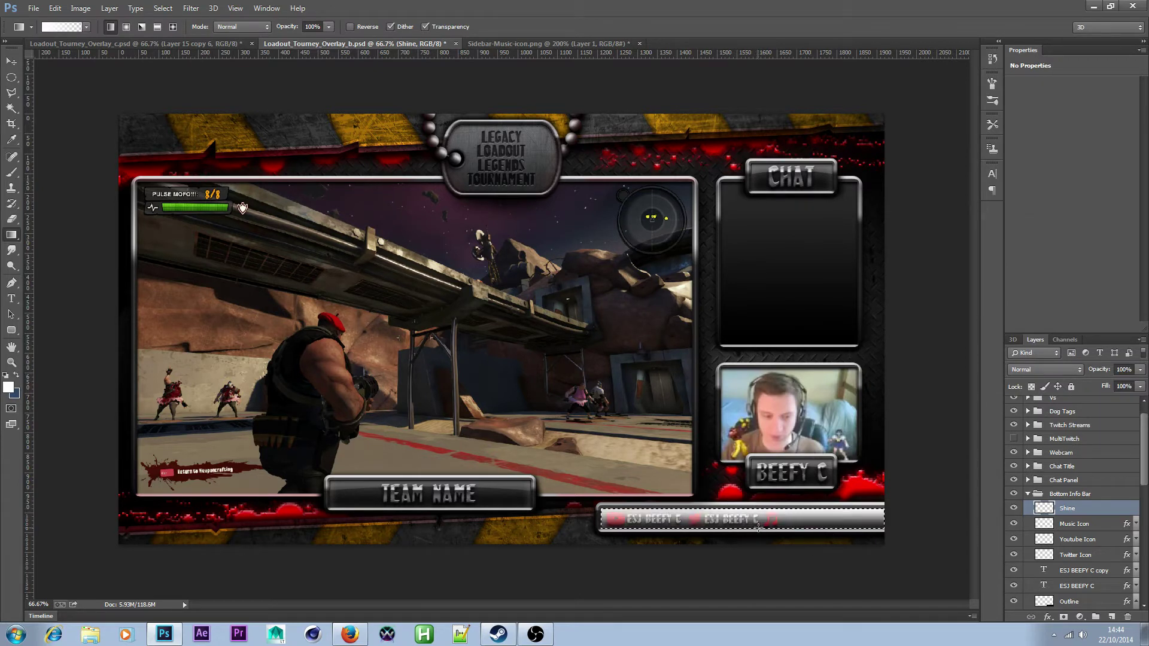
# - Delete the lower half of the info bar's shine using a long, flat elliptical selection, and deselect
pyautogui.click(12, 77)
pyautogui.click(52, 76)
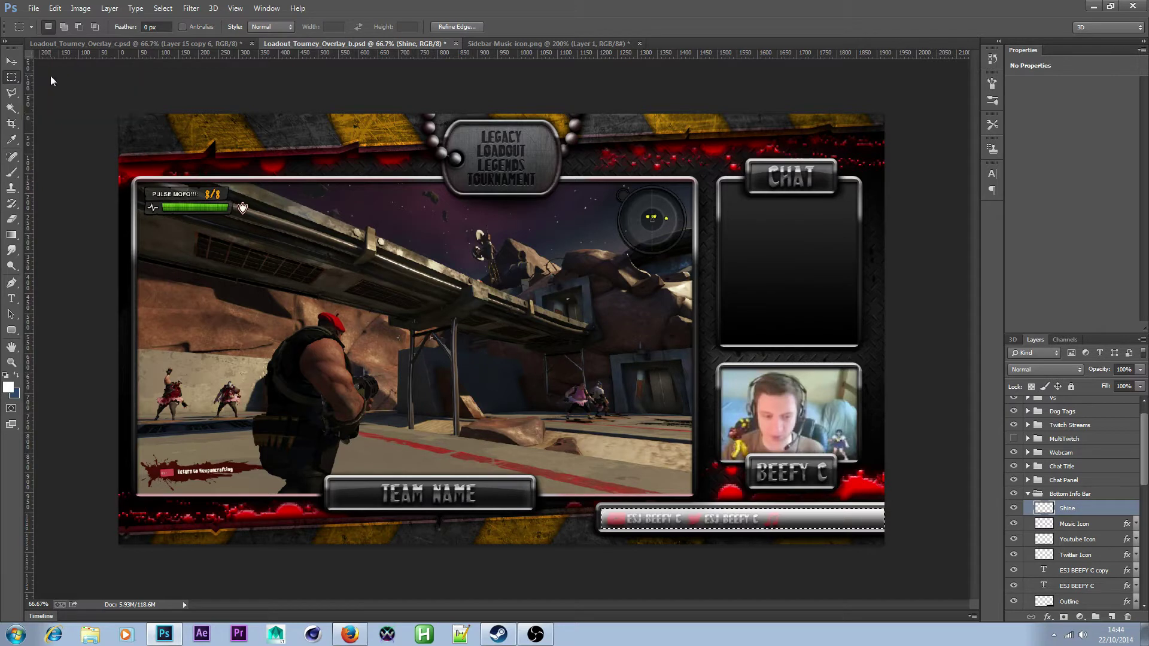
pyautogui.rightClick(5, 75)
pyautogui.click(67, 89)
pyautogui.click(583, 529)
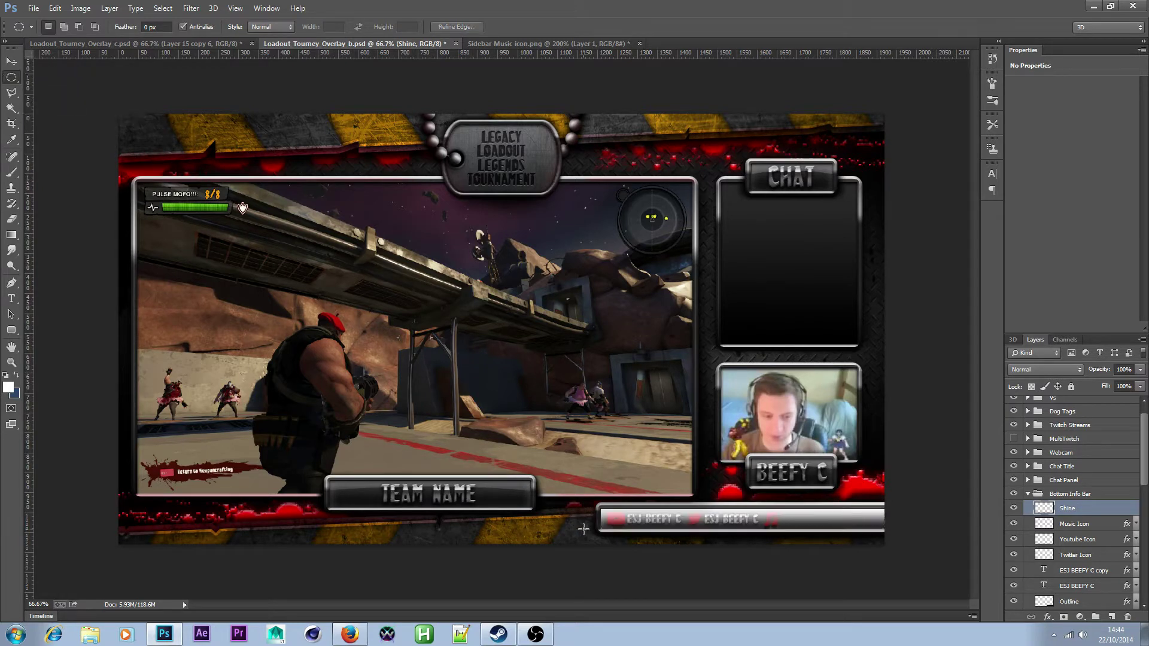
pyautogui.moveTo(985, 565); pyautogui.dragTo(1003, 557)
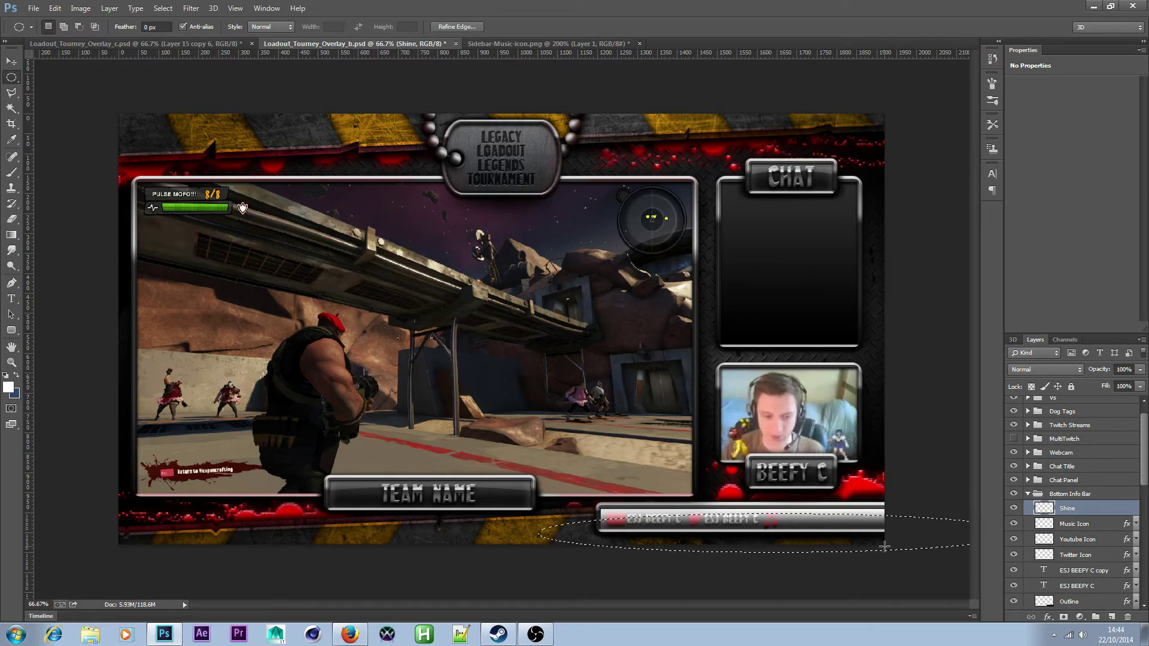
pyautogui.moveTo(883, 547); pyautogui.dragTo(860, 542)
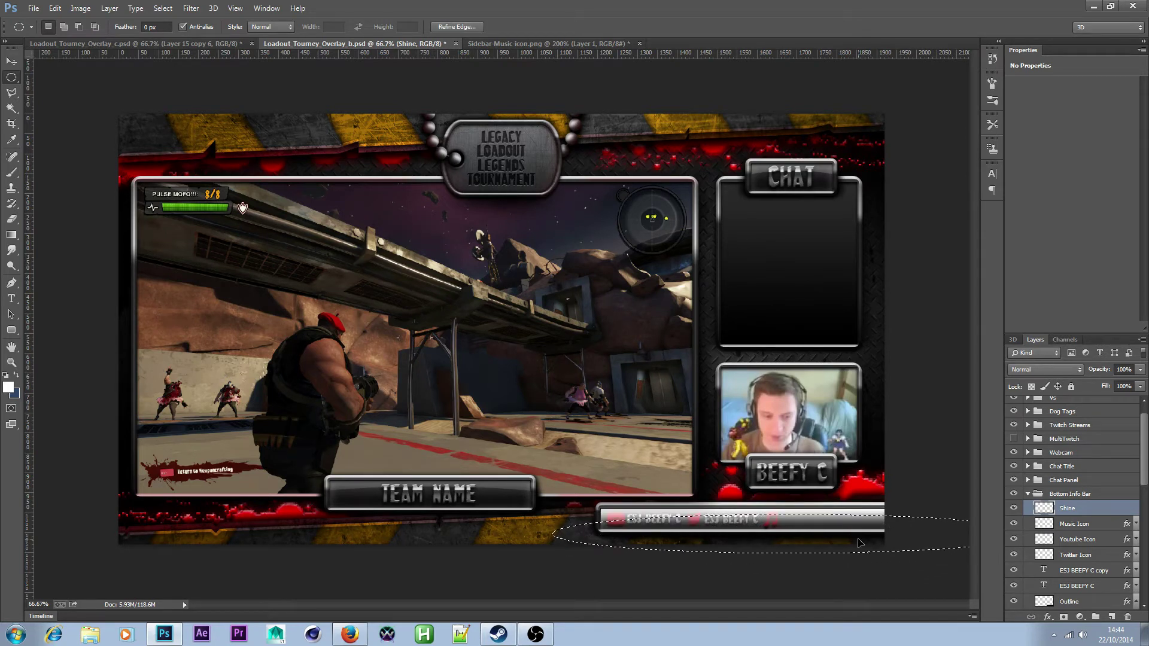
pyautogui.click(565, 494)
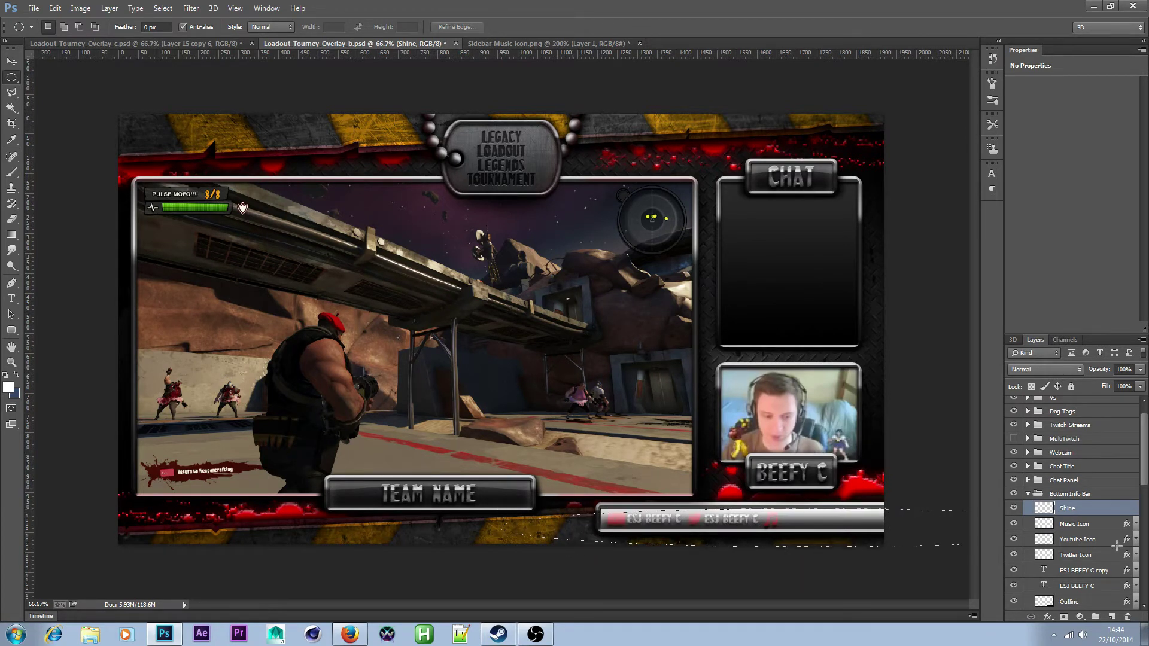
pyautogui.moveTo(1108, 524); pyautogui.dragTo(1110, 526)
pyautogui.moveTo(883, 519)
pyautogui.mouseDown()
pyautogui.moveTo(845, 524)
pyautogui.moveTo(899, 524)
pyautogui.mouseUp()
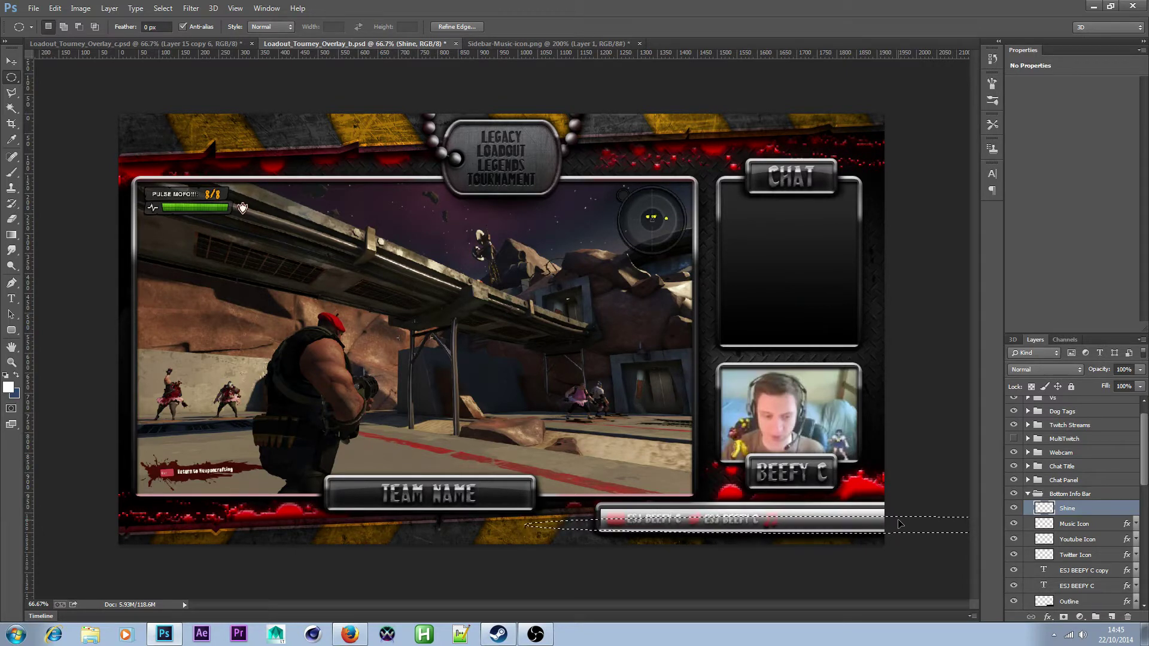
pyautogui.press('Delete')
pyautogui.click(925, 431)
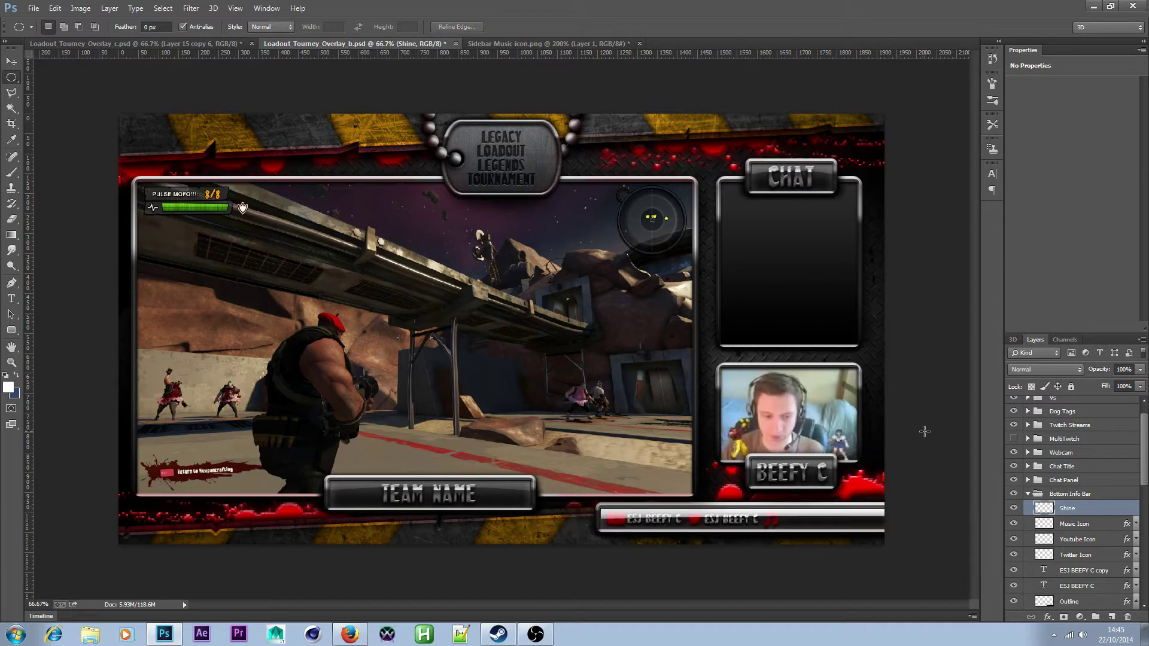
# - Set the Shine layer's opacity to 37%
pyautogui.click(1140, 370)
pyautogui.moveTo(1107, 385); pyautogui.dragTo(1103, 383)
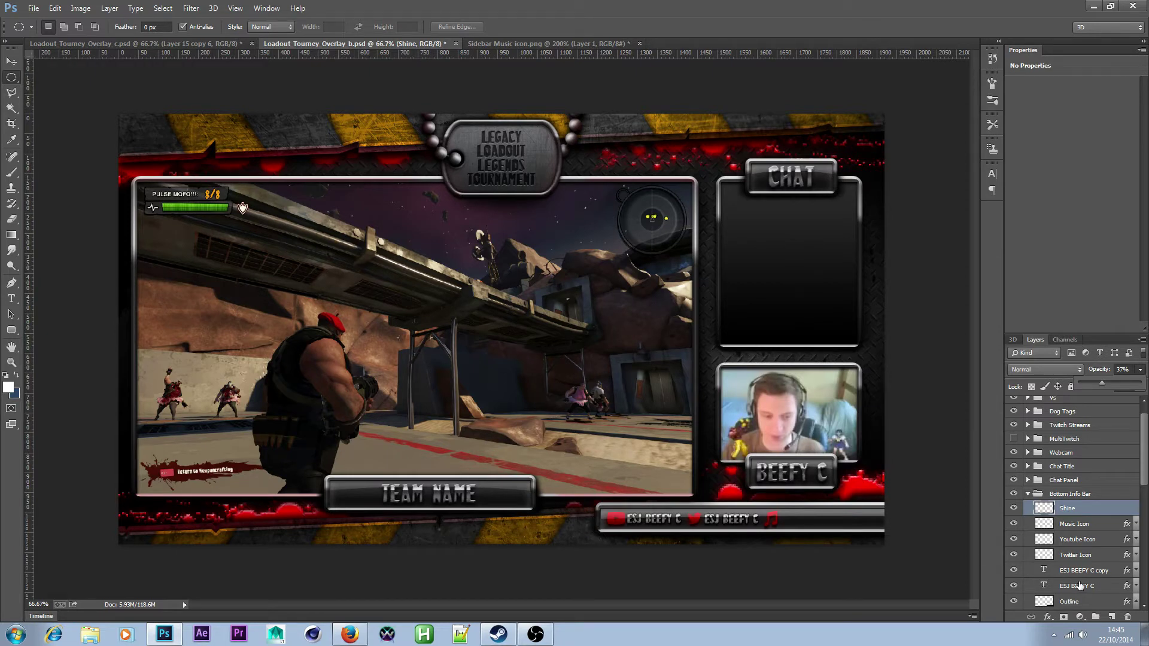
# - Shift the middle stops of the Outline layer's Gradient Overlay towards the gradient's centre, placing the light stop at 53%, and save the document
pyautogui.scroll(-3, 1101, 544)
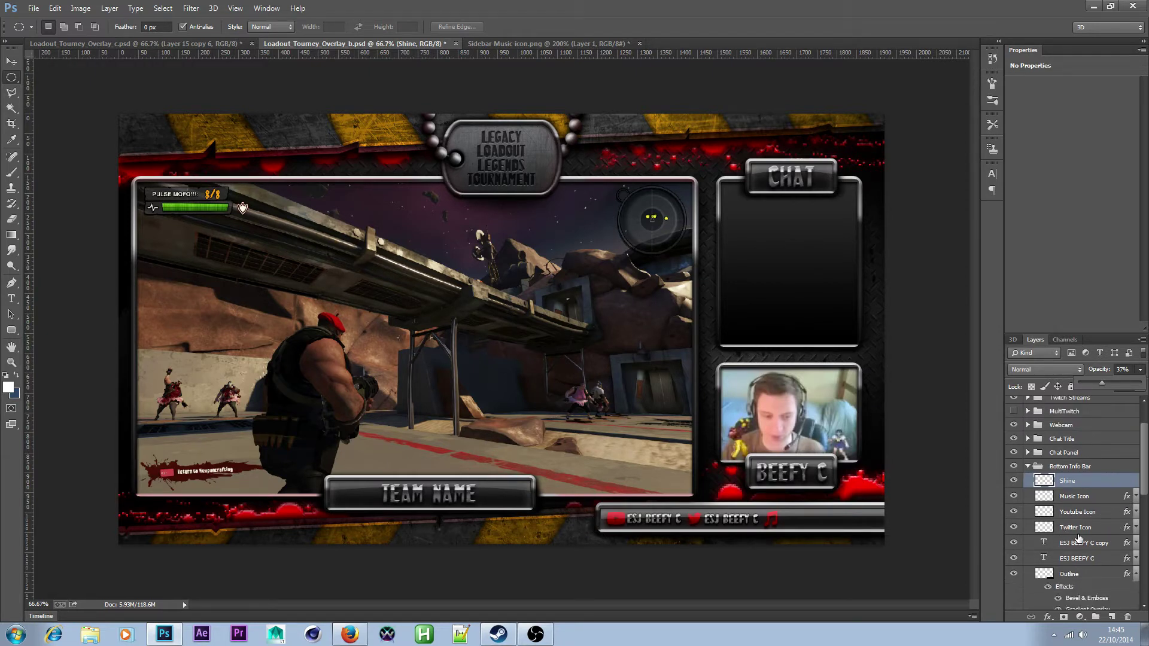
pyautogui.doubleClick(1089, 558)
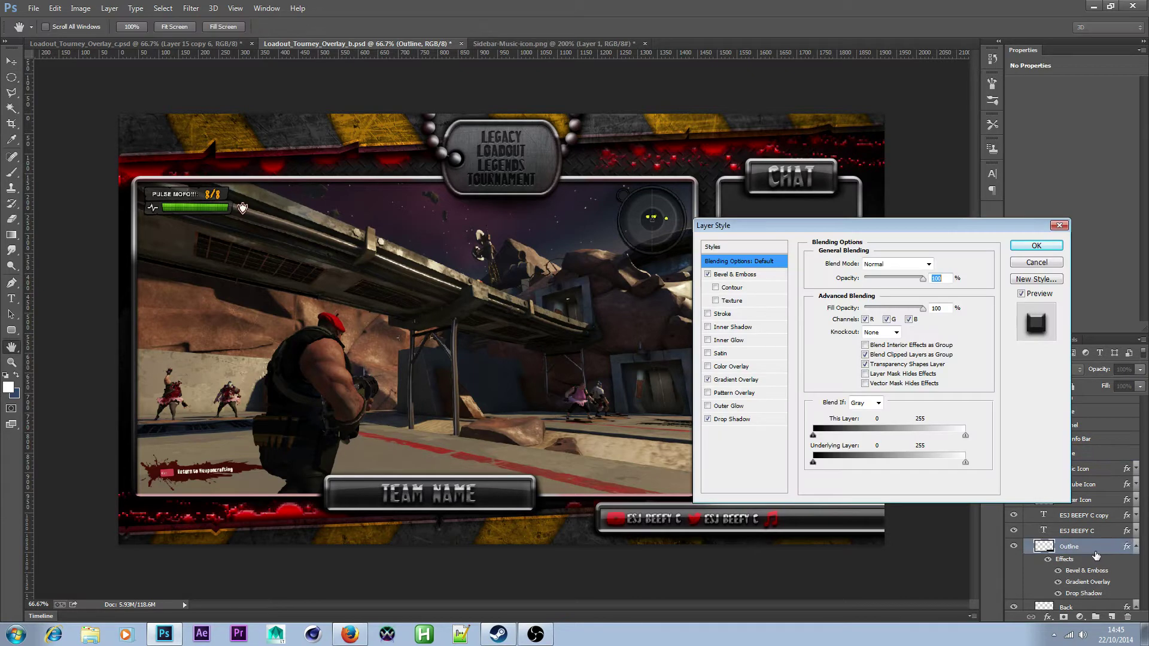
pyautogui.click(742, 379)
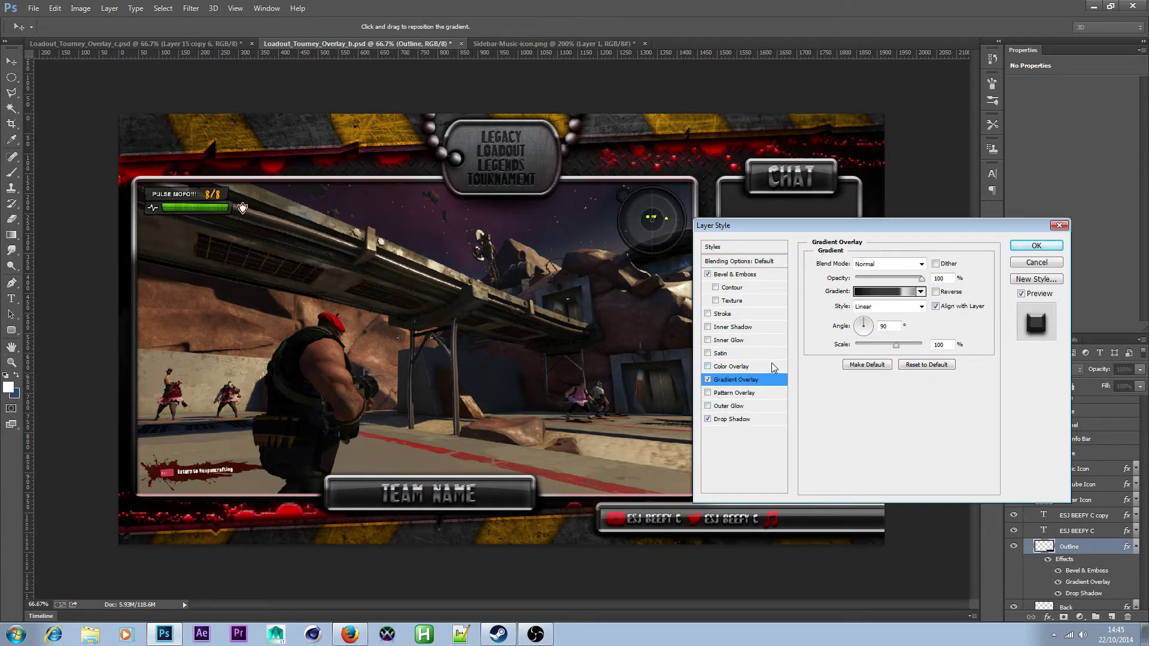
pyautogui.click(902, 293)
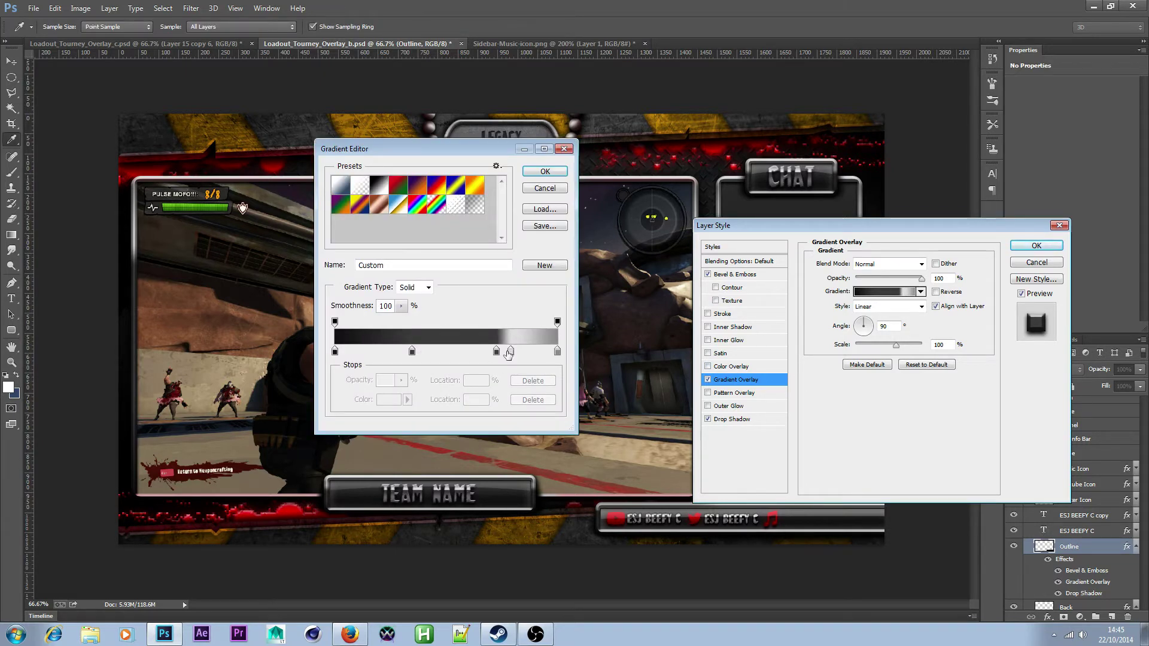
pyautogui.moveTo(496, 352); pyautogui.dragTo(454, 353)
pyautogui.click(510, 352)
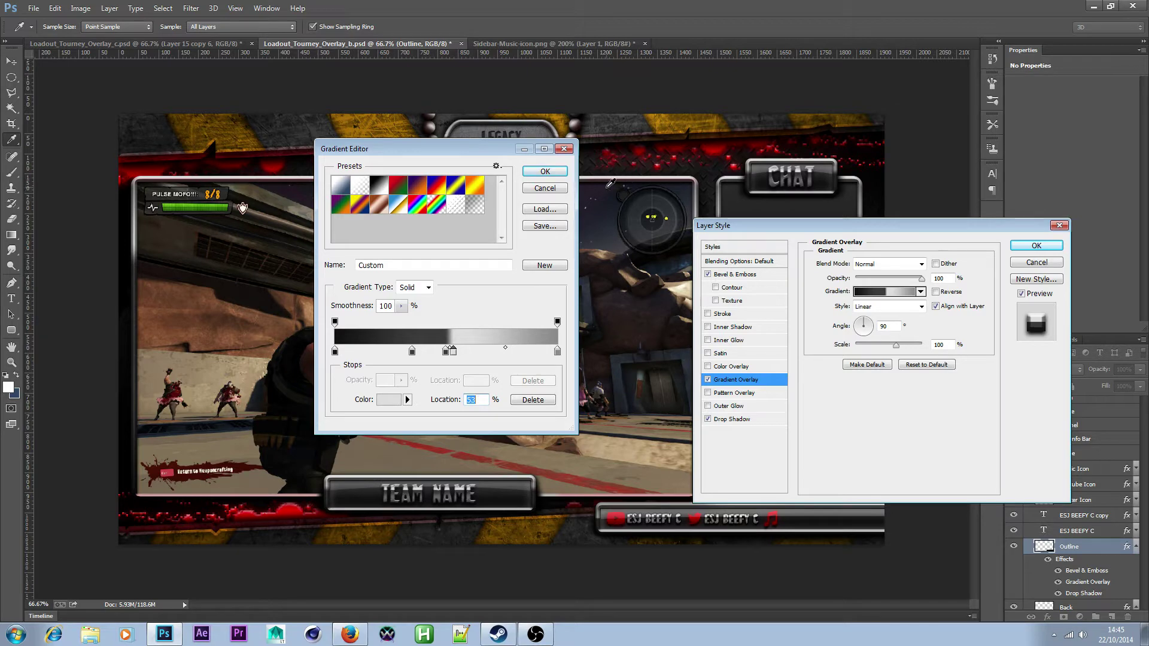
pyautogui.click(545, 171)
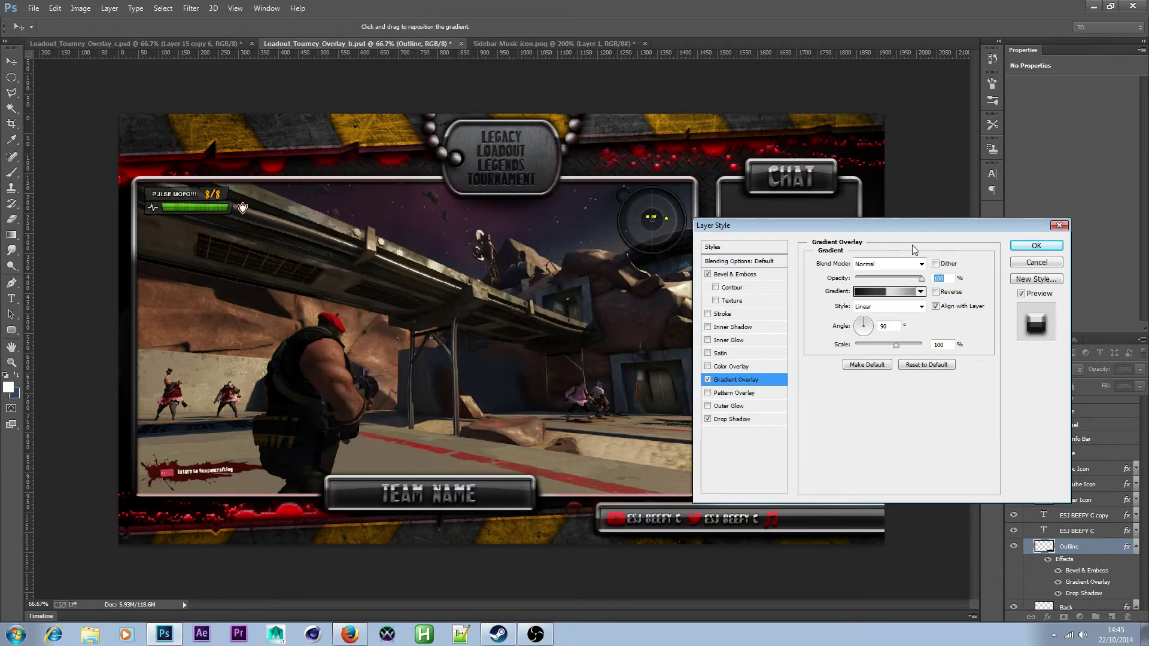
pyautogui.click(1036, 245)
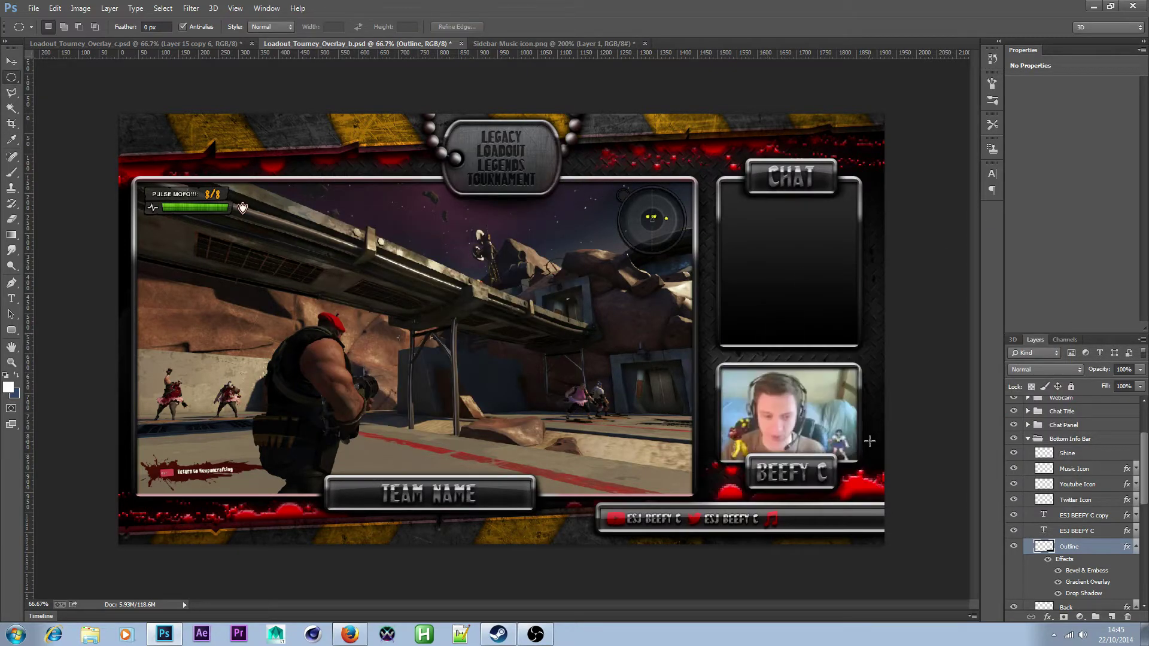
pyautogui.click(33, 9)
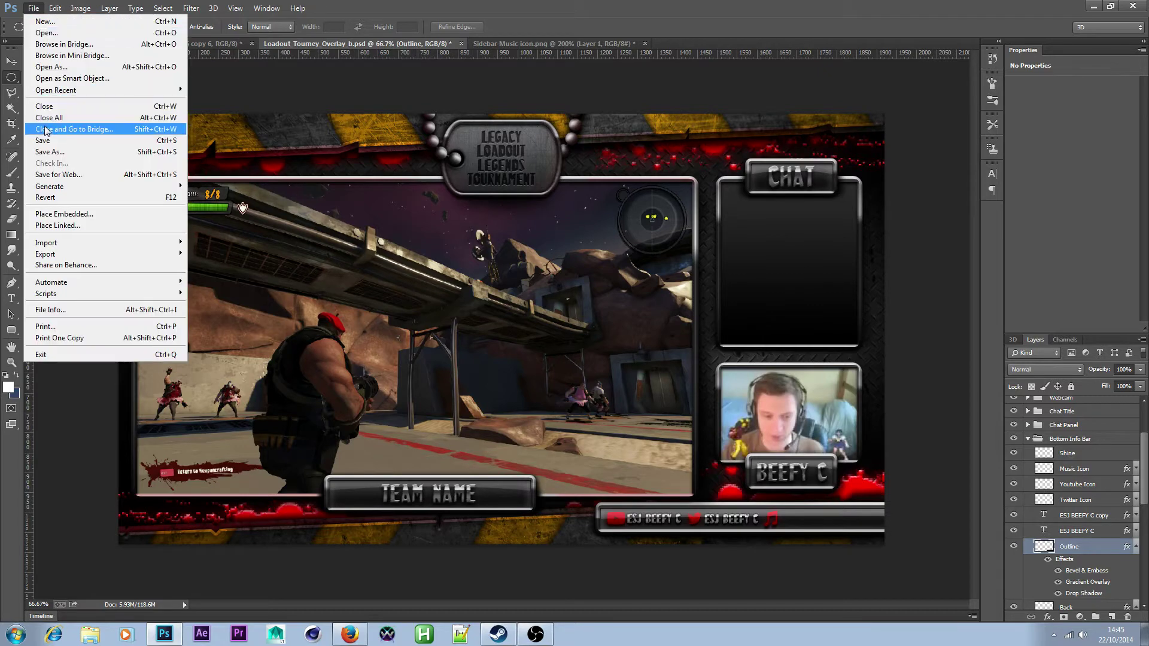
pyautogui.click(46, 141)
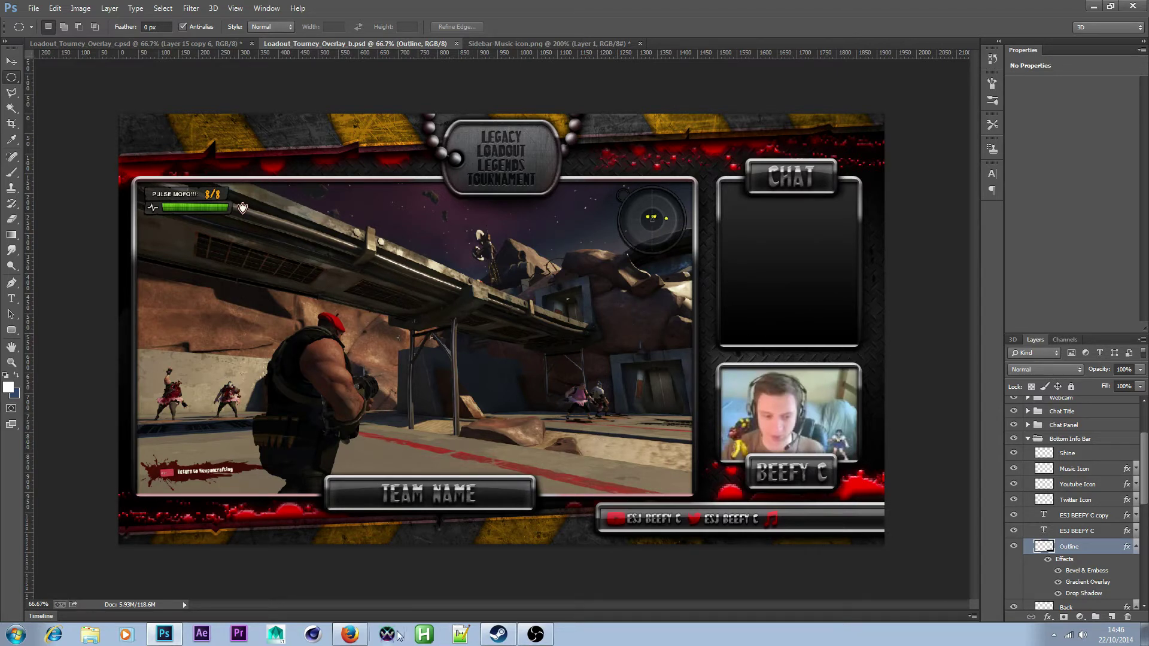
# - Switch to Firefox to check the live Twitch stream page, and return to Photoshop
pyautogui.click(350, 634)
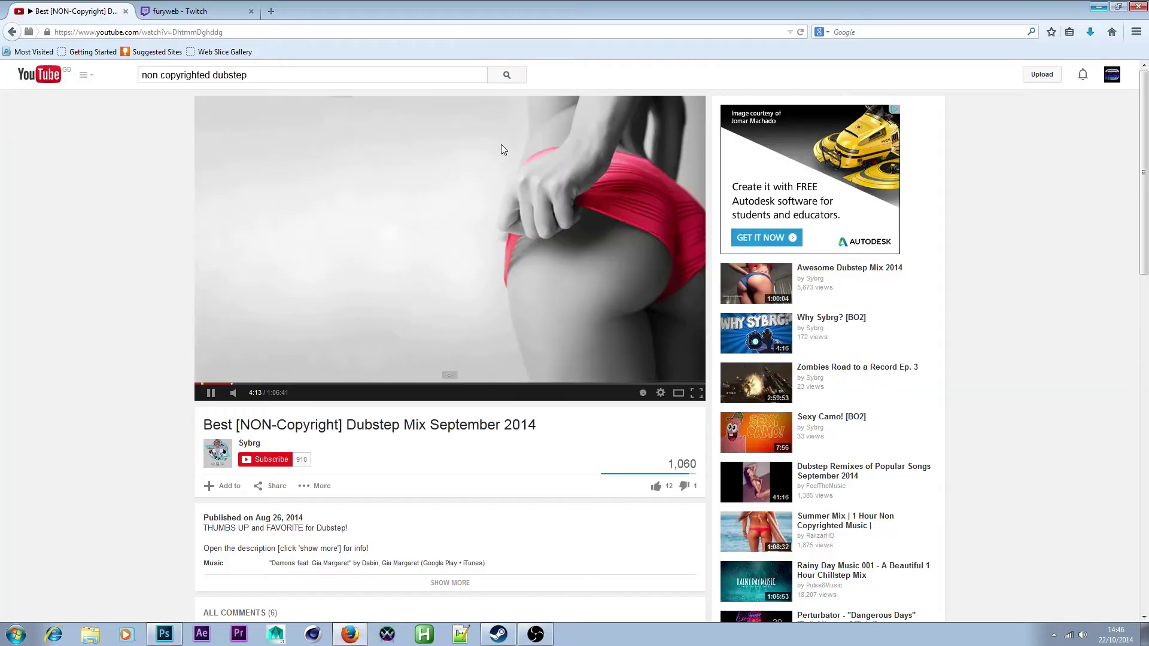
pyautogui.click(203, 13)
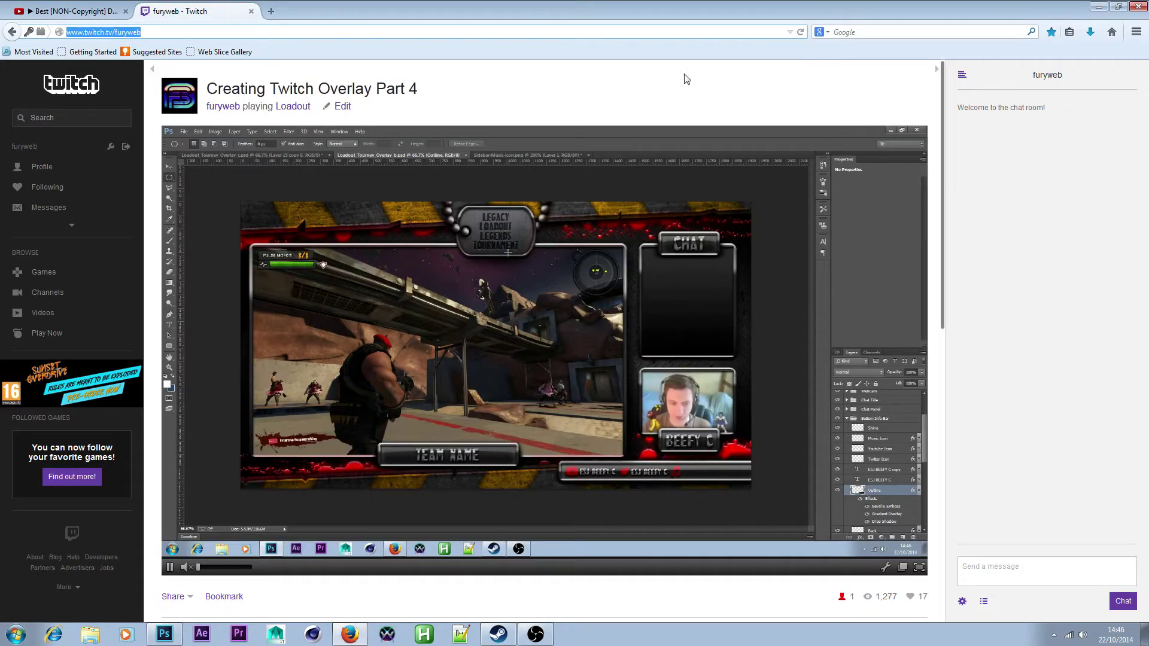
pyautogui.click(1099, 9)
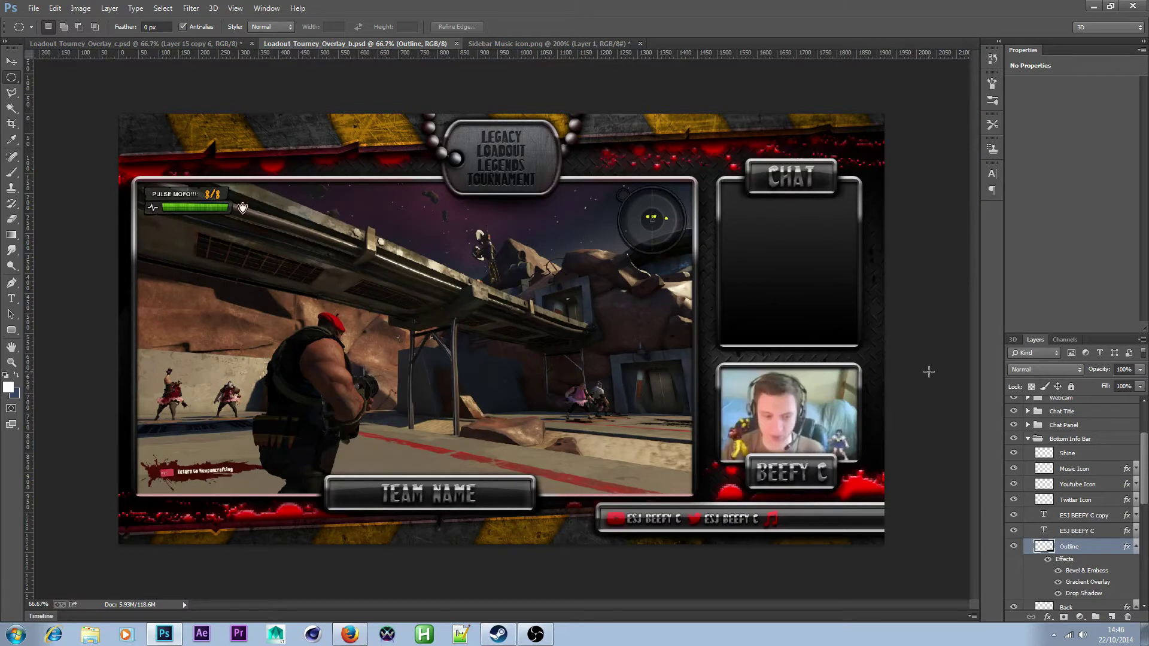
# - Hide the Twitch Streams, Team Names, Chat Panel, Chat Title and Webcam groups, and show and expand the MultiTwitch group
pyautogui.click(1028, 441)
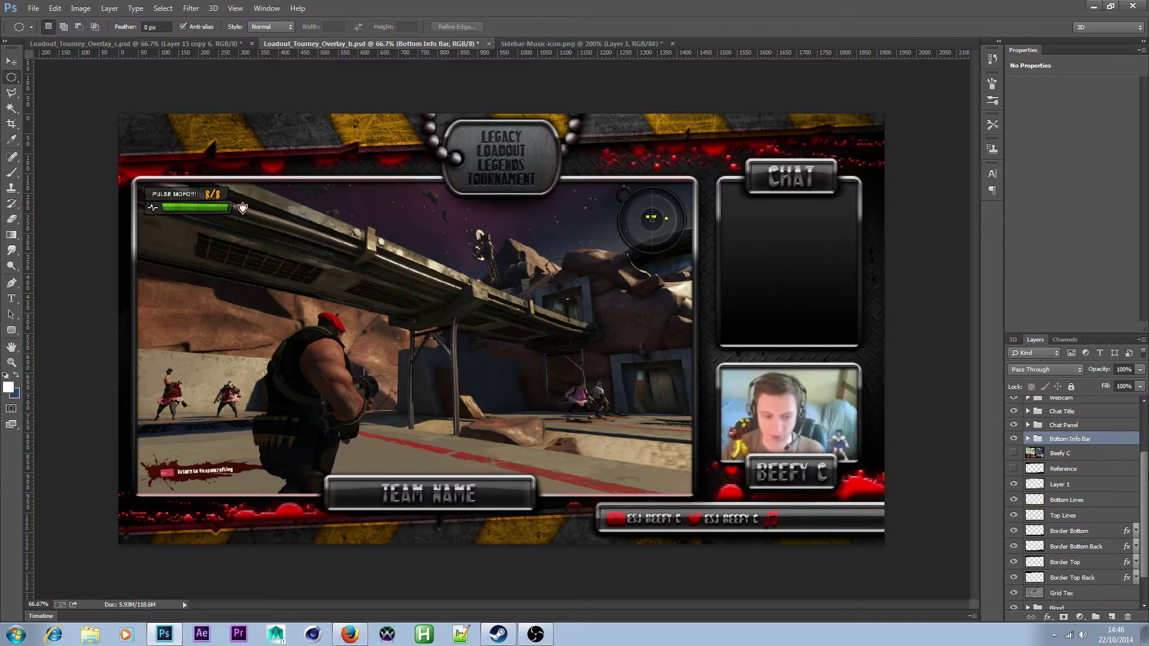
pyautogui.scroll(3, 1139, 498)
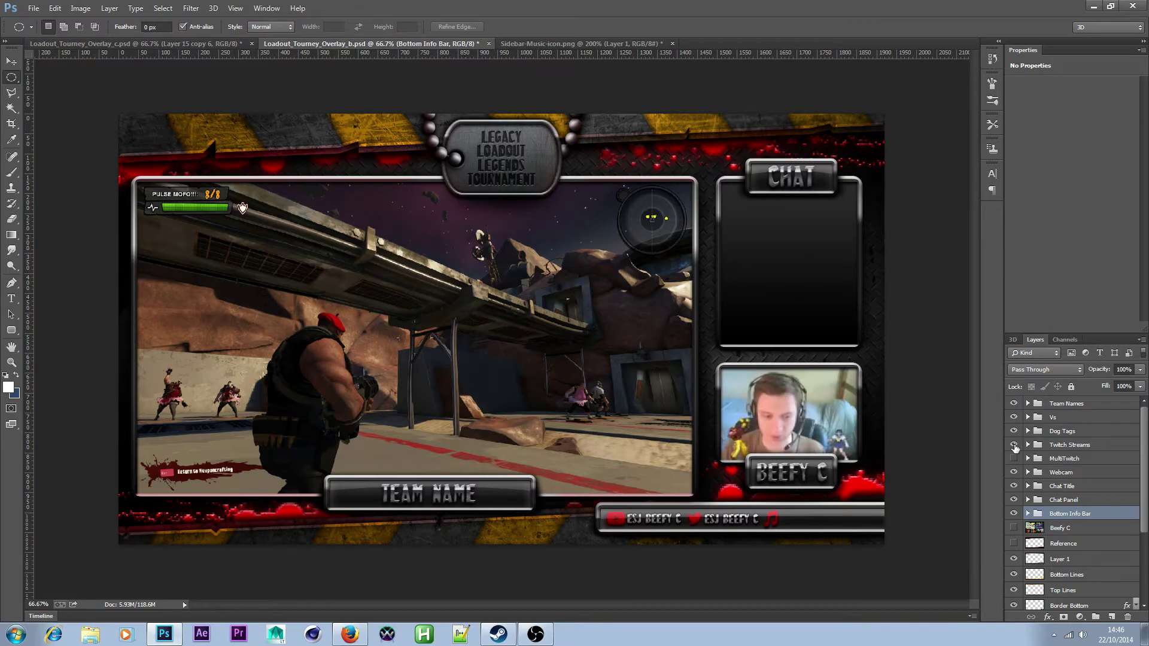
pyautogui.click(1014, 446)
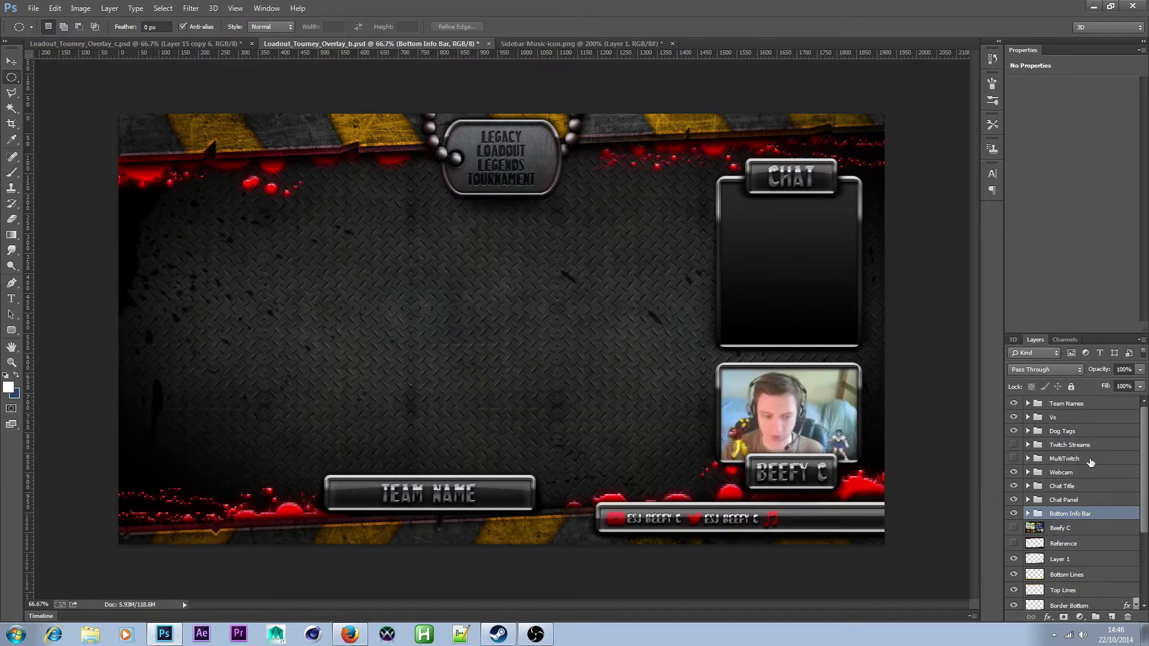
pyautogui.click(1014, 404)
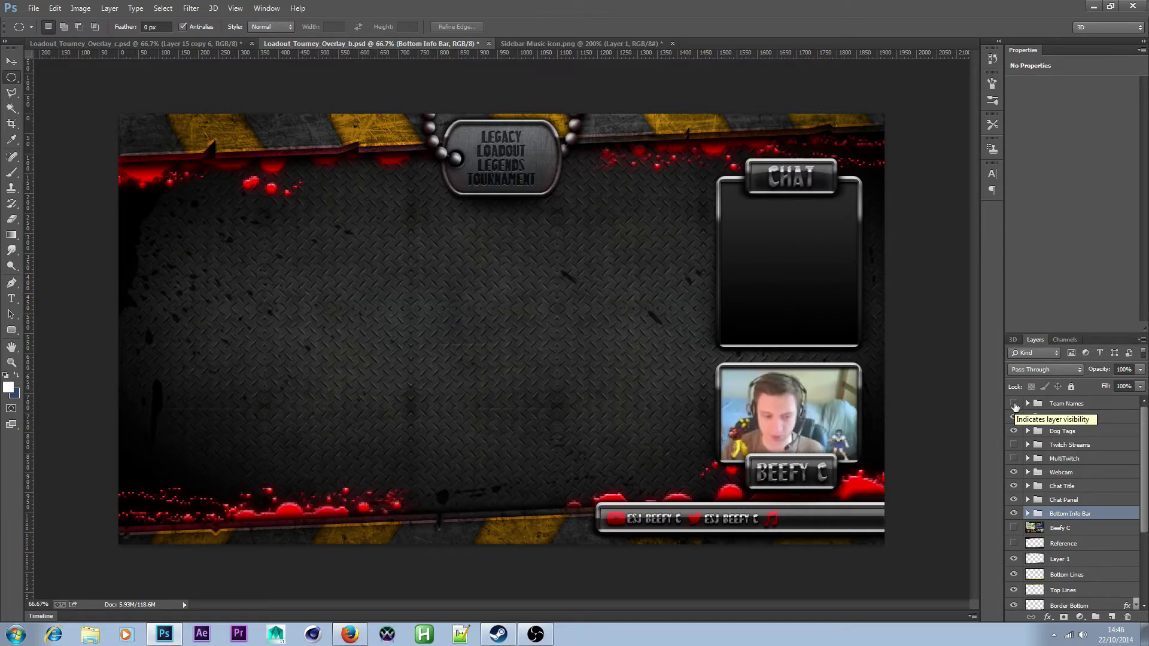
pyautogui.click(1014, 500)
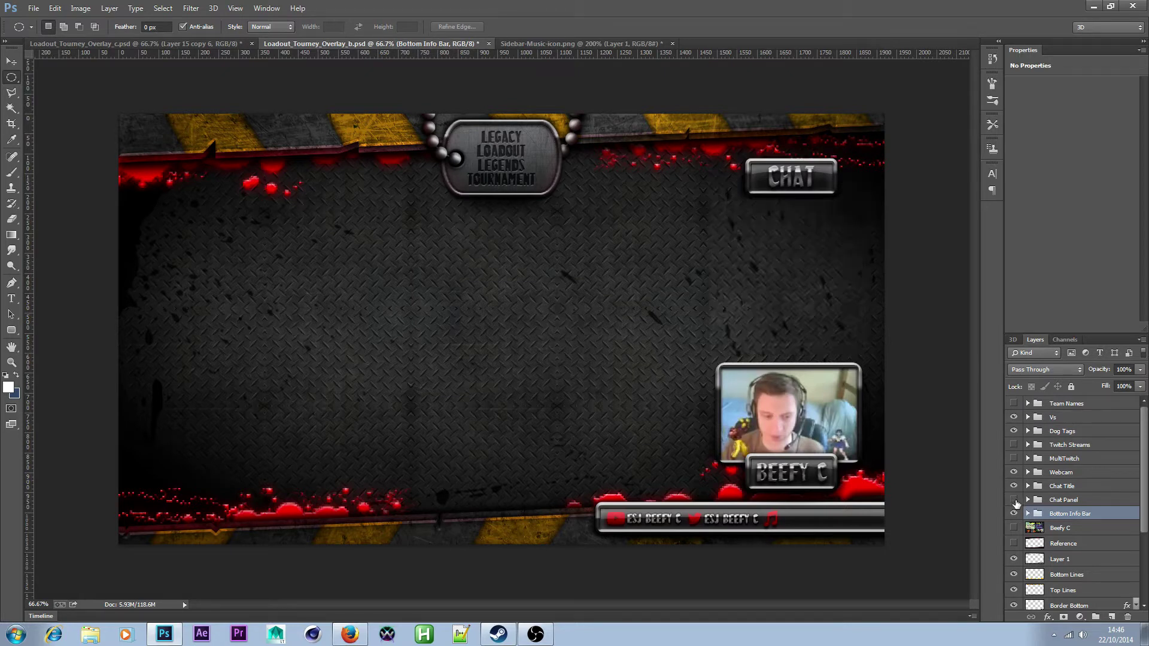
pyautogui.click(1014, 488)
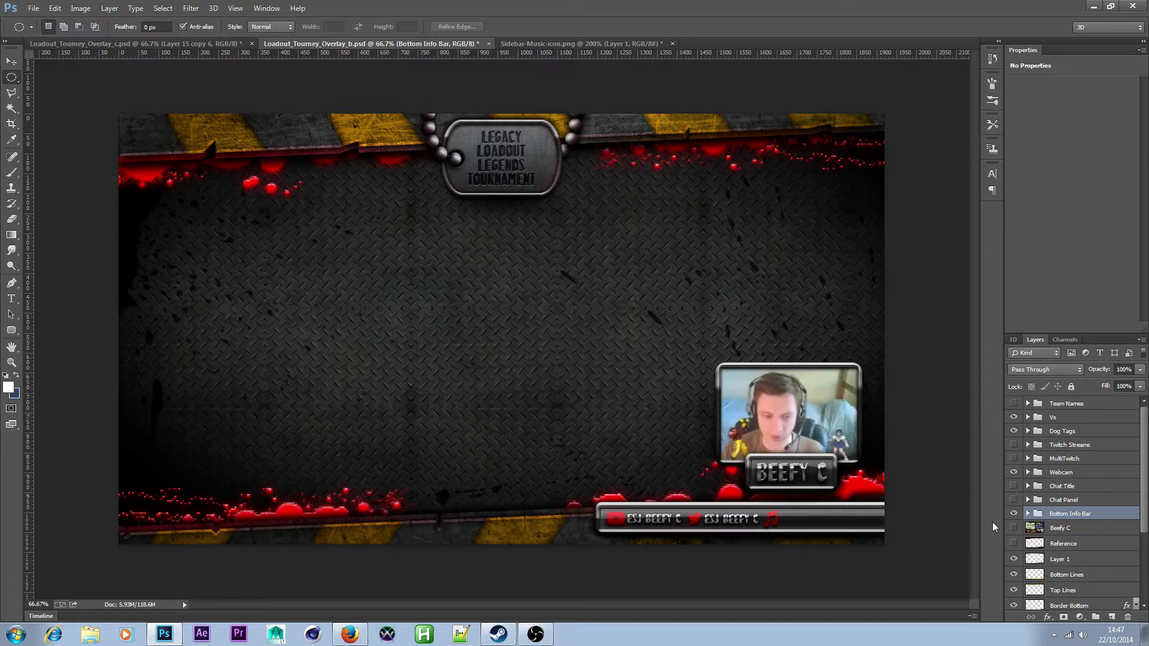
pyautogui.click(1012, 473)
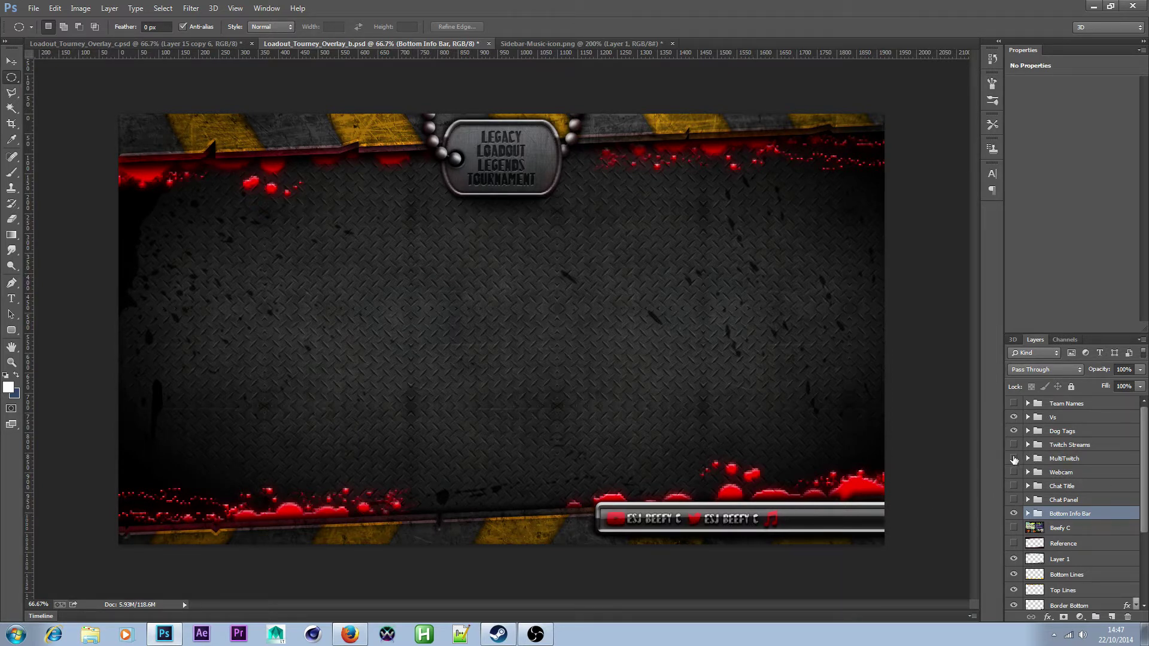
pyautogui.click(1013, 458)
pyautogui.click(1027, 459)
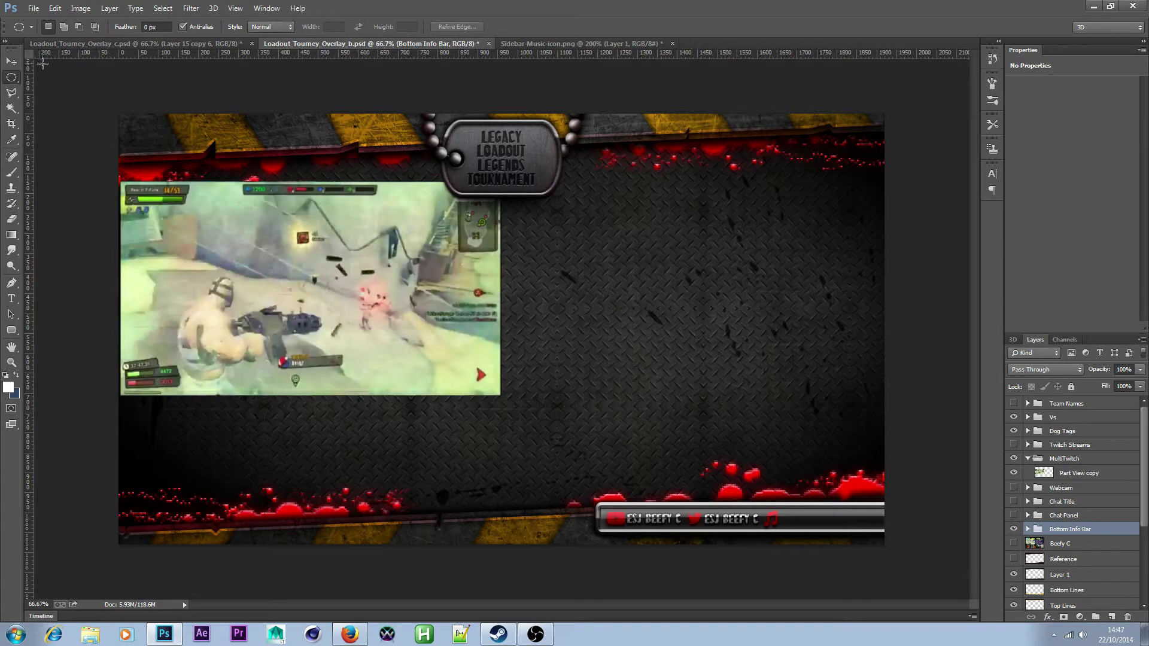
# - Scale the Part View copy layer to about 93.5% and place it at X 512 px, Y 479 px, below the dog tag
pyautogui.click(11, 62)
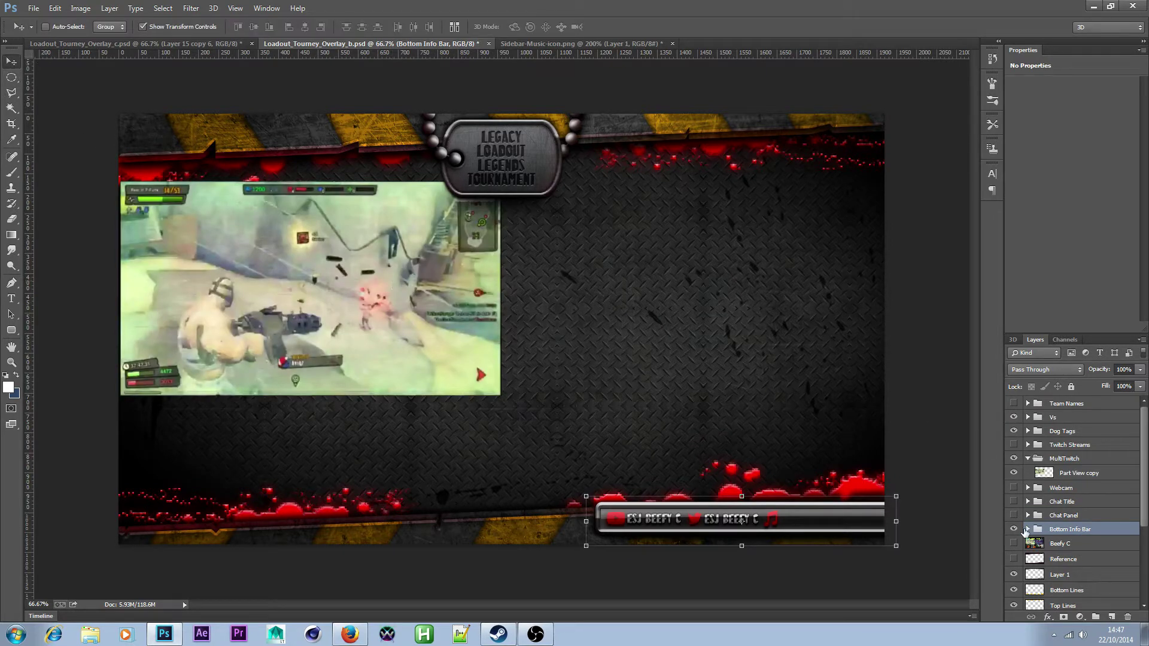
pyautogui.click(1074, 477)
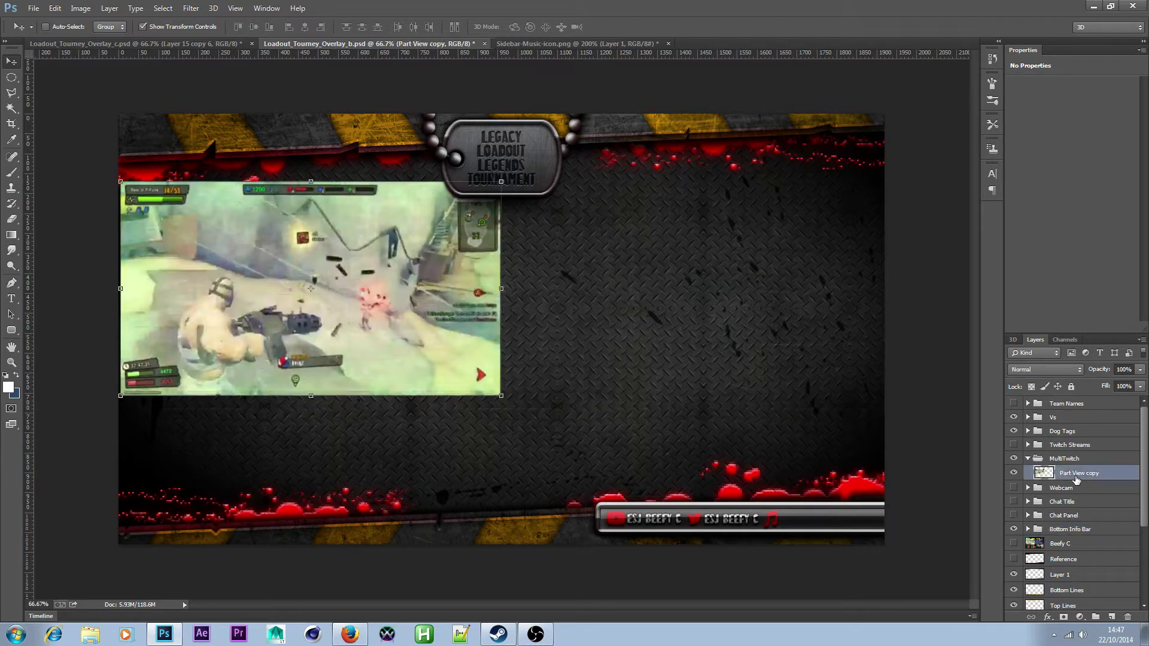
pyautogui.moveTo(262, 272)
pyautogui.mouseDown()
pyautogui.moveTo(429, 321)
pyautogui.moveTo(647, 303)
pyautogui.moveTo(419, 313)
pyautogui.moveTo(270, 289)
pyautogui.mouseUp()
pyautogui.hotkey('ctrl', 't')
pyautogui.moveTo(132, 198); pyautogui.dragTo(156, 211)
pyautogui.moveTo(303, 300); pyautogui.dragTo(290, 293)
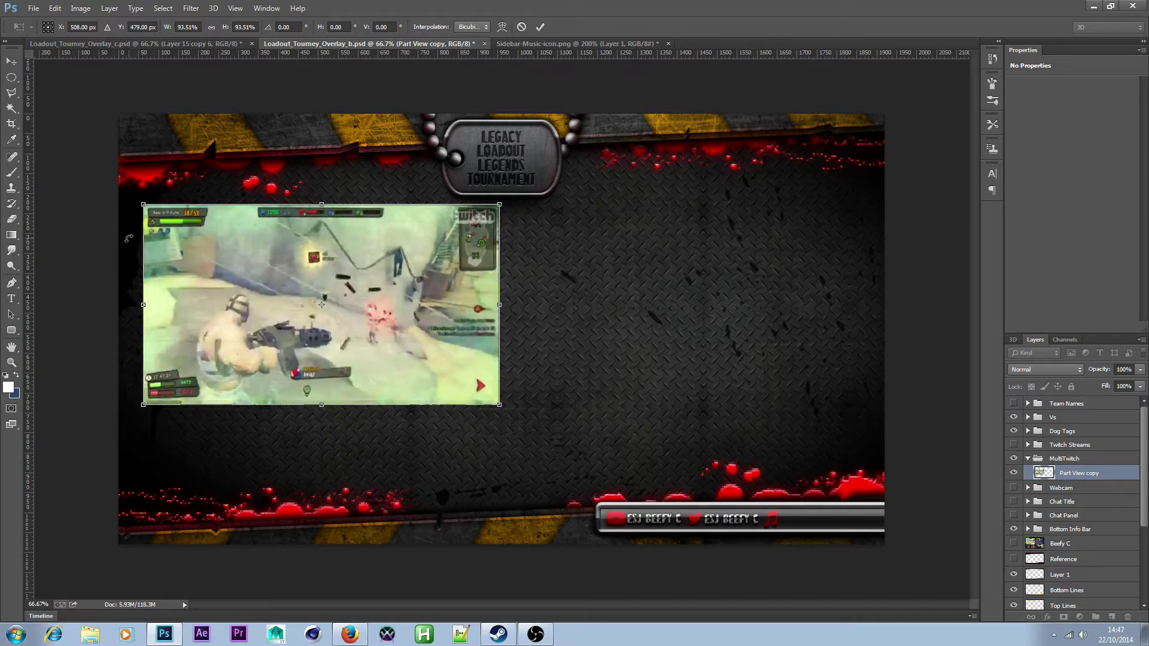
pyautogui.moveTo(344, 308); pyautogui.dragTo(351, 309)
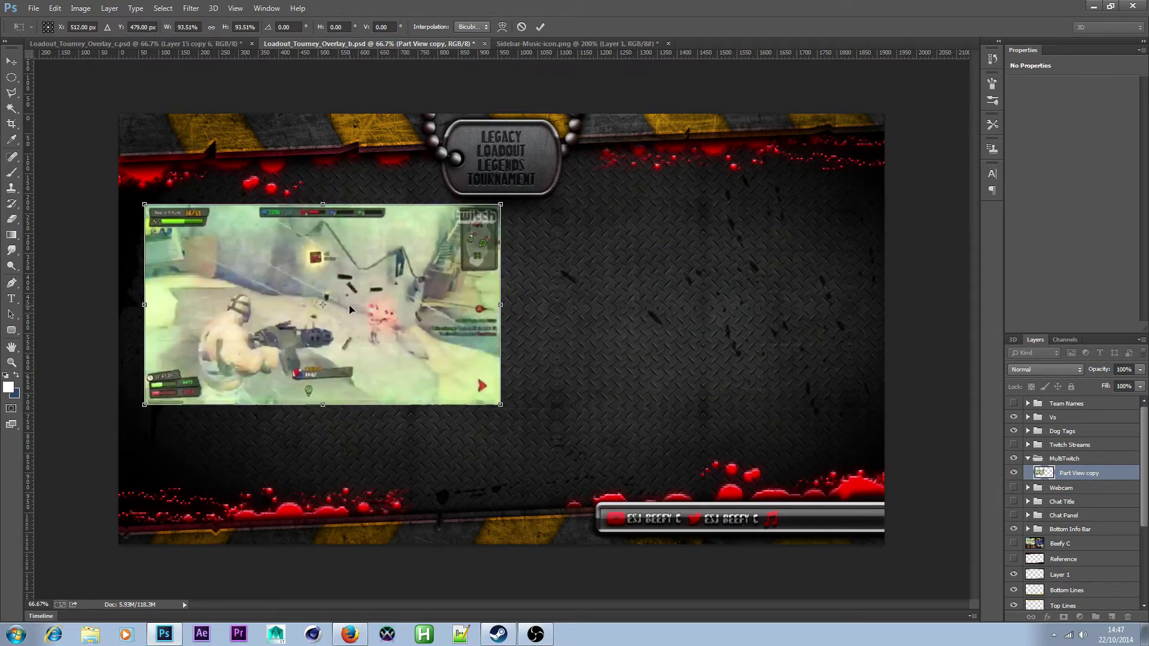
pyautogui.press('Return')
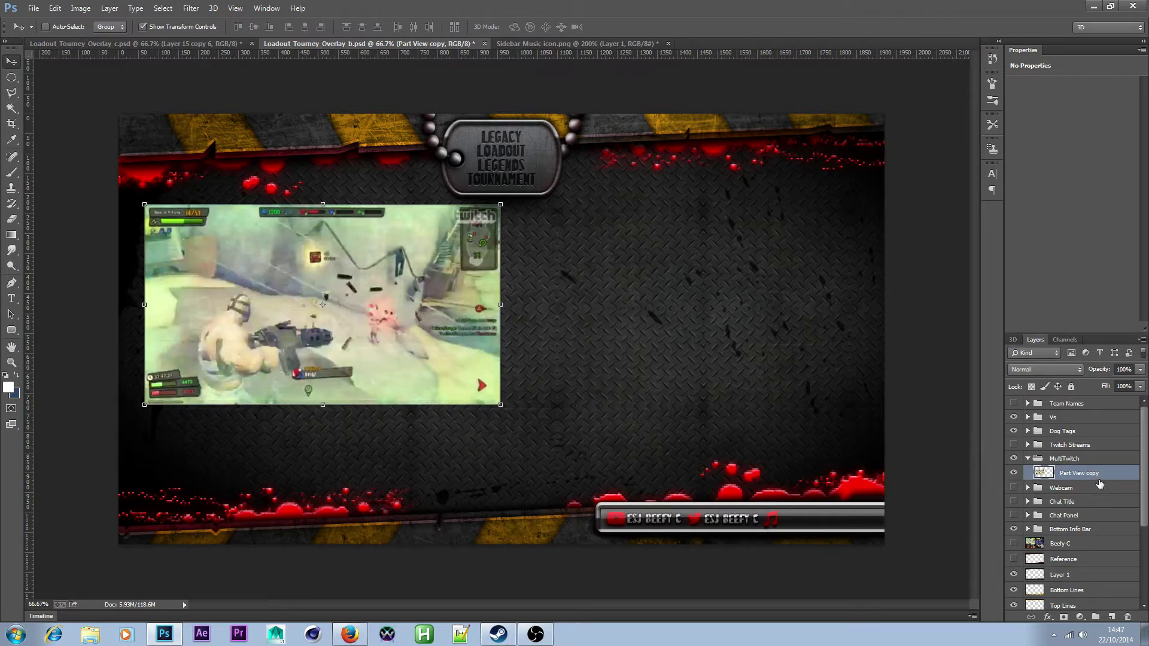
# - Add a new layer named Border beneath Part View copy in the MultiTwitch group
pyautogui.click(1111, 617)
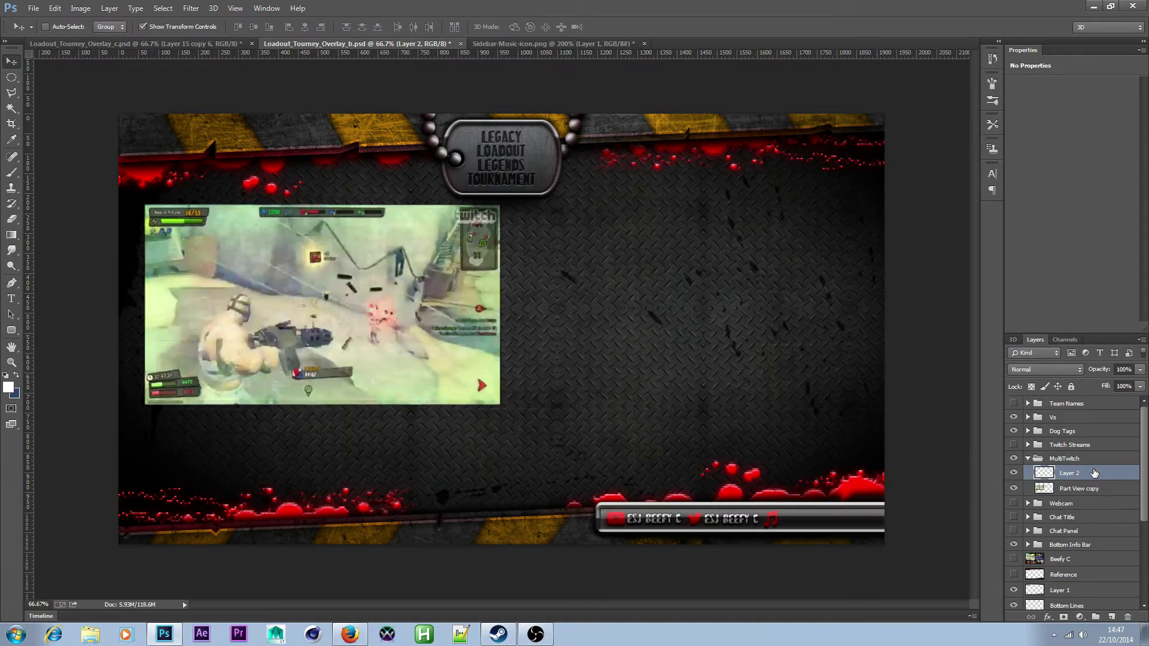
pyautogui.moveTo(1095, 474); pyautogui.dragTo(1087, 498)
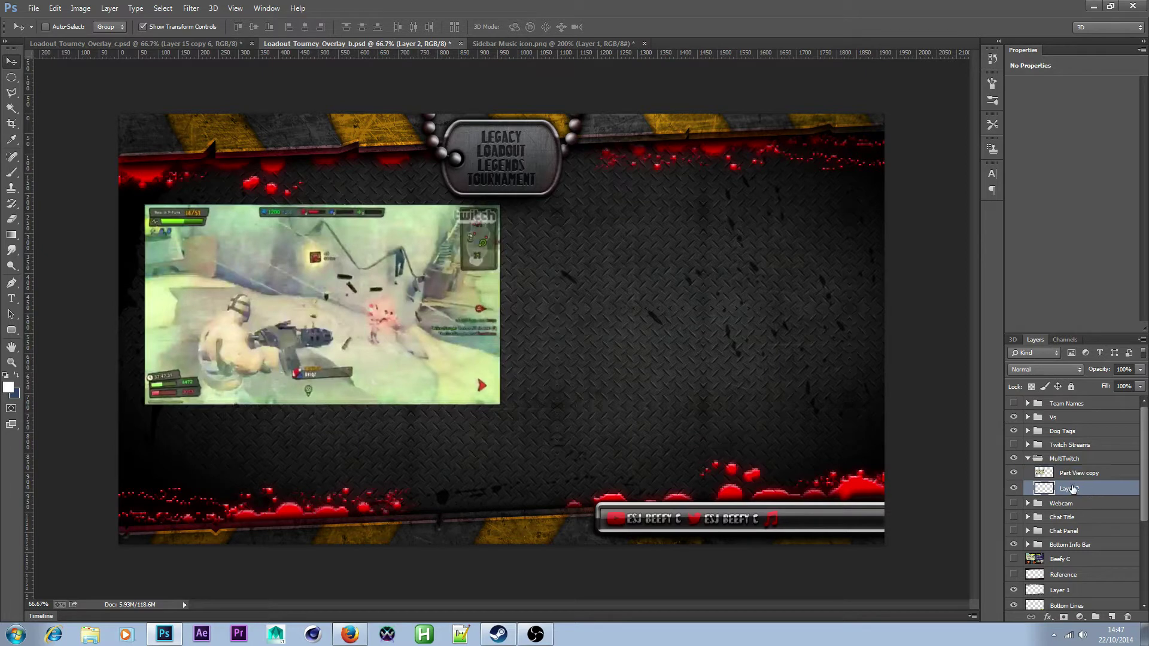
pyautogui.doubleClick(1070, 489)
pyautogui.write('Border')
pyautogui.press('Return')
# - Draw a white rounded rectangle with a 15 px radius, about 892 by 504 px, matching the Part View image on the Border layer
pyautogui.hotkey('ctrl', ';')
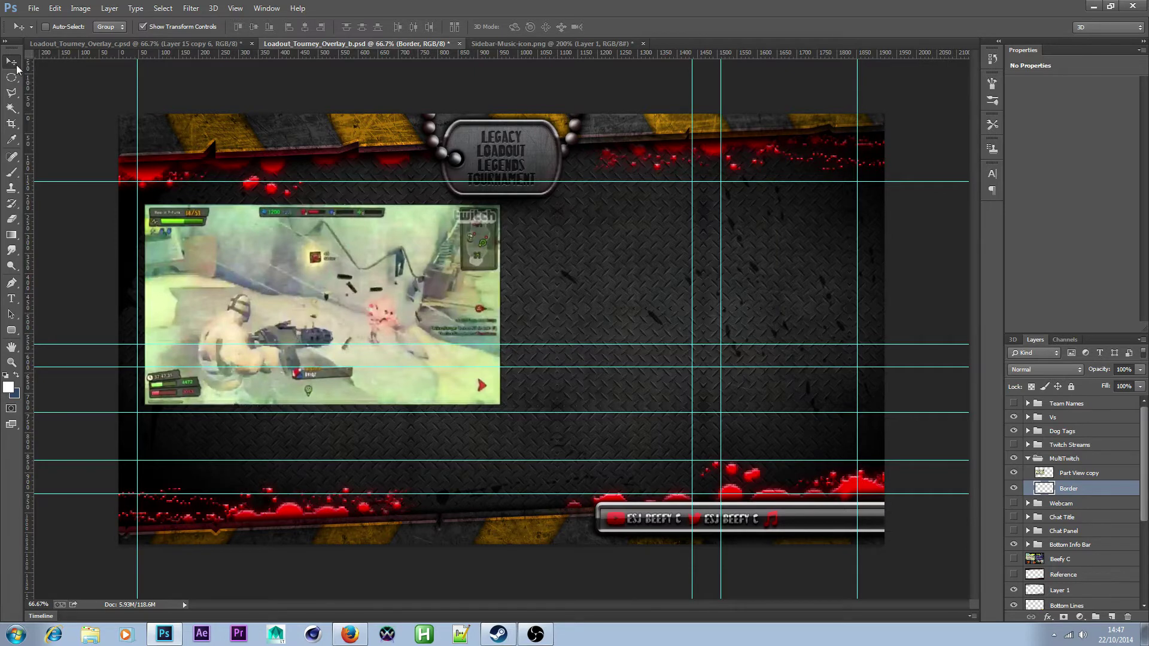
pyautogui.hotkey('ctrl', ';')
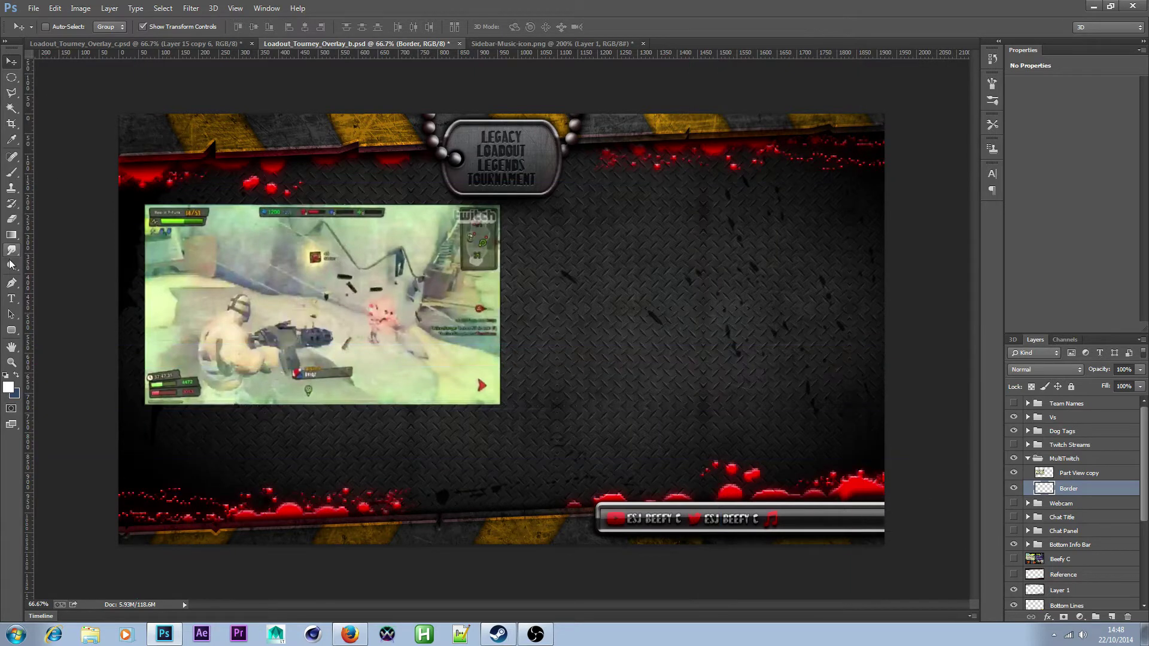
pyautogui.click(11, 331)
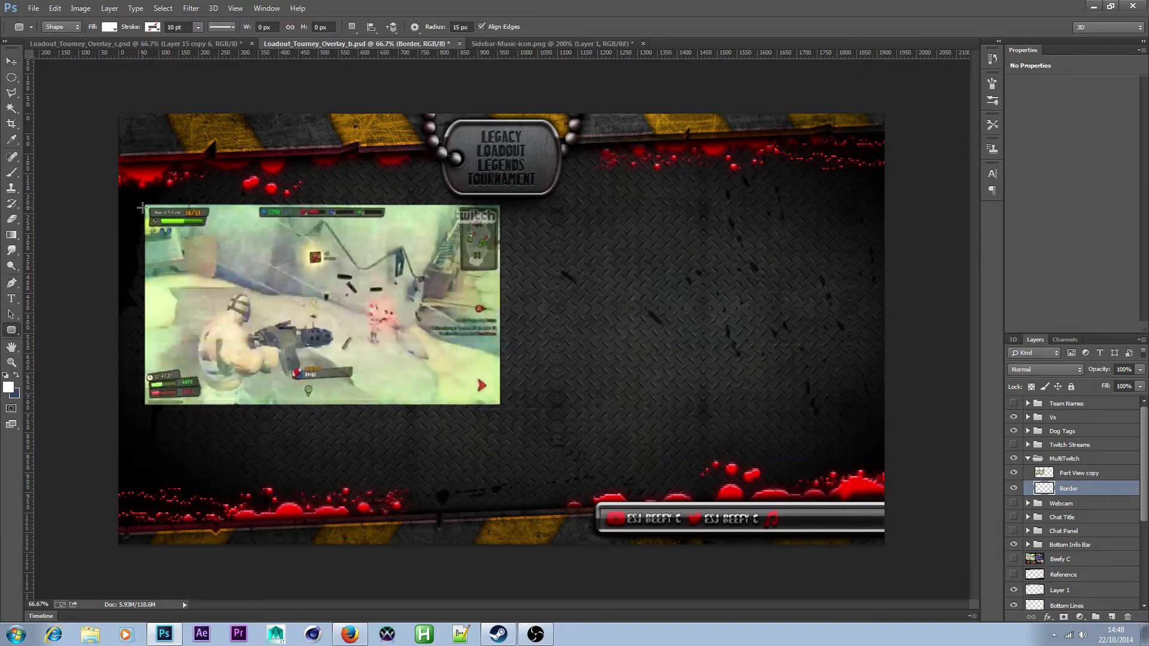
pyautogui.moveTo(144, 205); pyautogui.dragTo(499, 405)
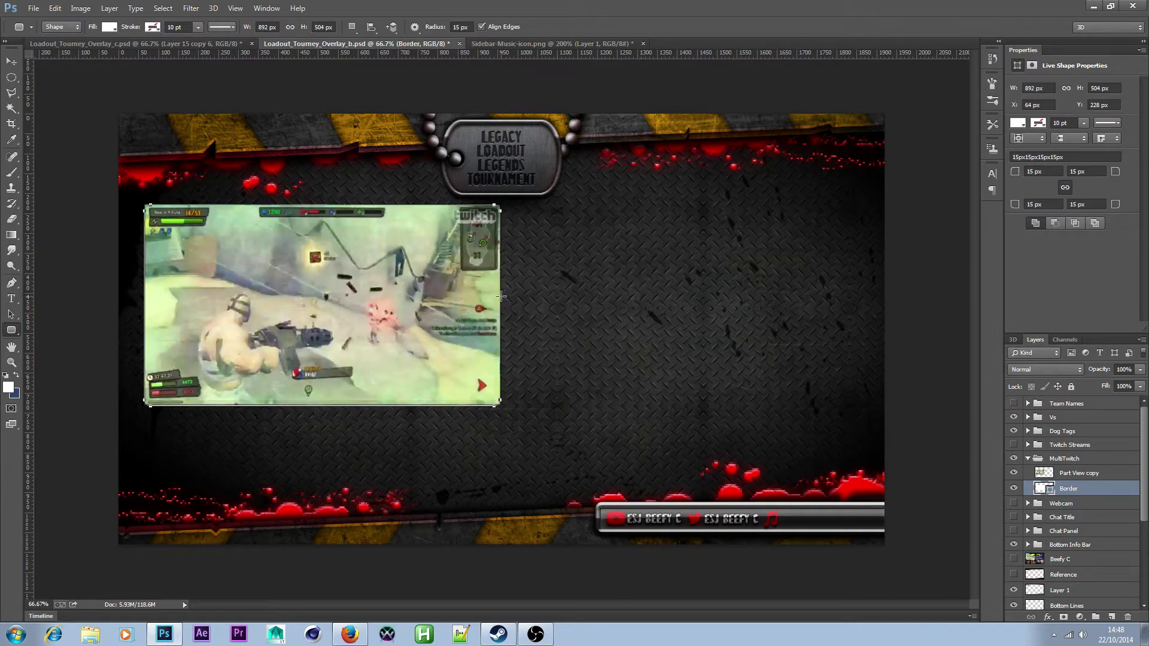
# - Set the Part View copy layer's opacity to 66%
pyautogui.click(1079, 473)
pyautogui.moveTo(1141, 371); pyautogui.dragTo(1119, 379)
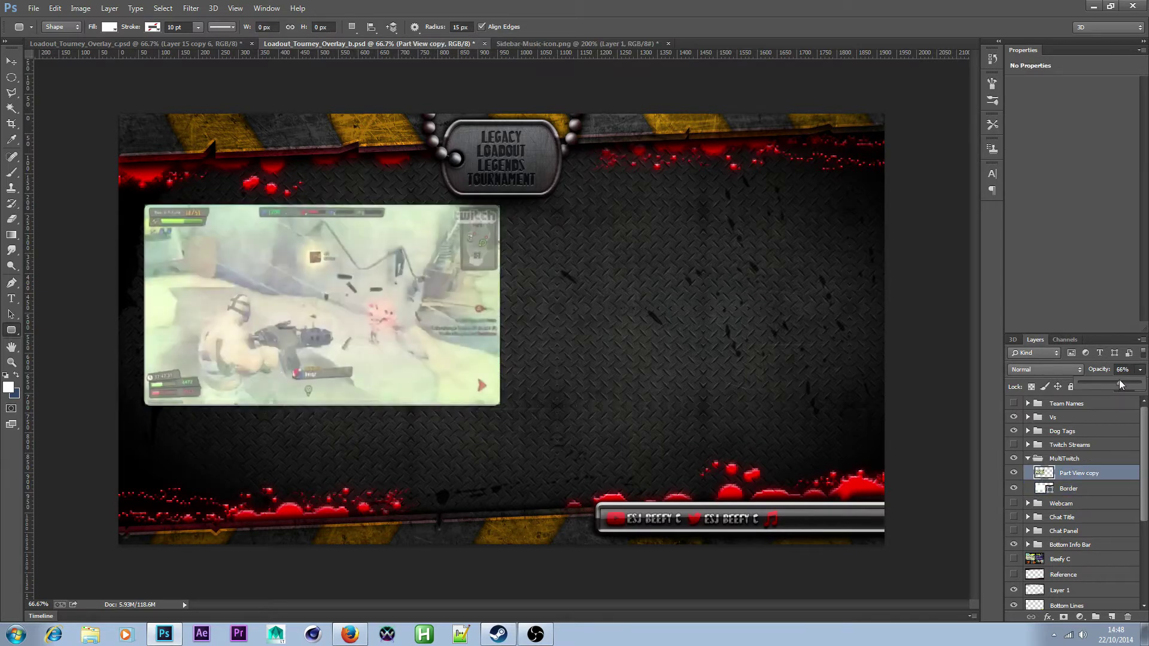
# - Enlarge the Border rectangle on all four sides to about 935 by 542 px so it frames the Part View copy image
pyautogui.click(1101, 487)
pyautogui.click(55, 8)
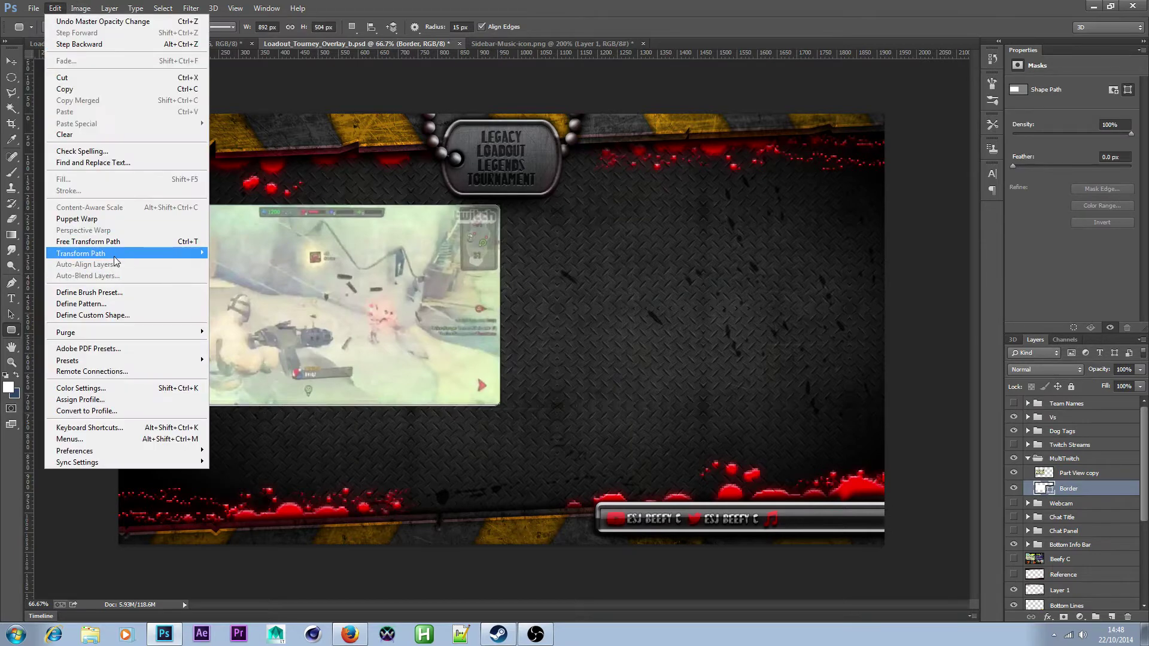
pyautogui.moveTo(114, 255)
pyautogui.click(228, 275)
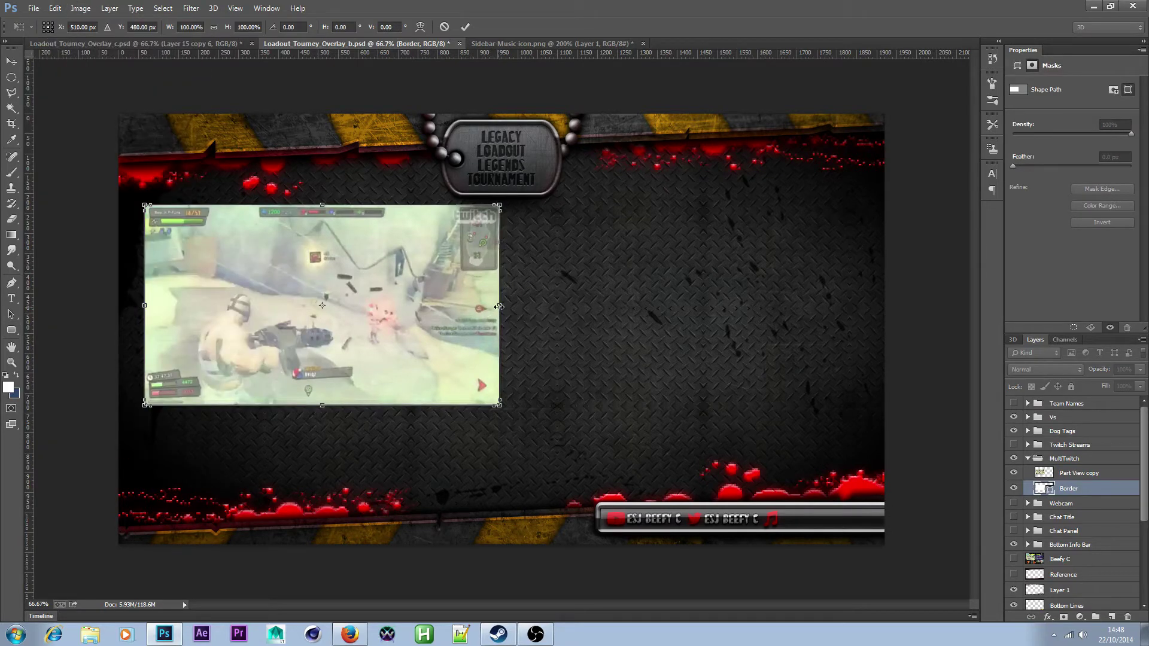
pyautogui.moveTo(499, 306); pyautogui.dragTo(506, 305)
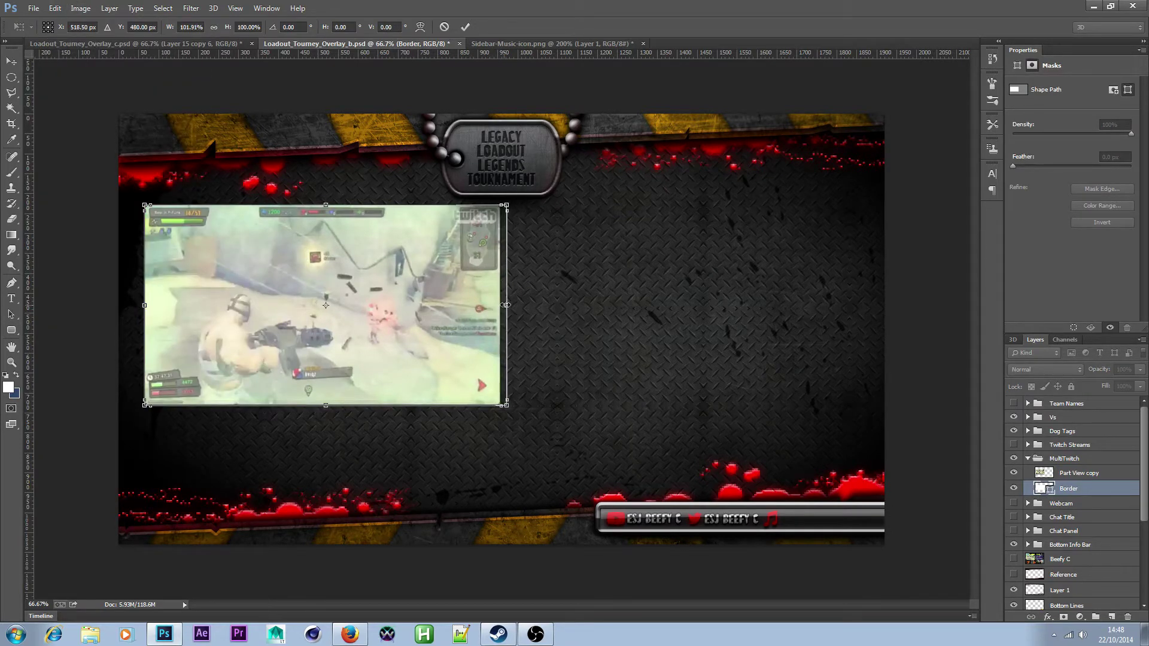
pyautogui.moveTo(333, 205); pyautogui.dragTo(336, 198)
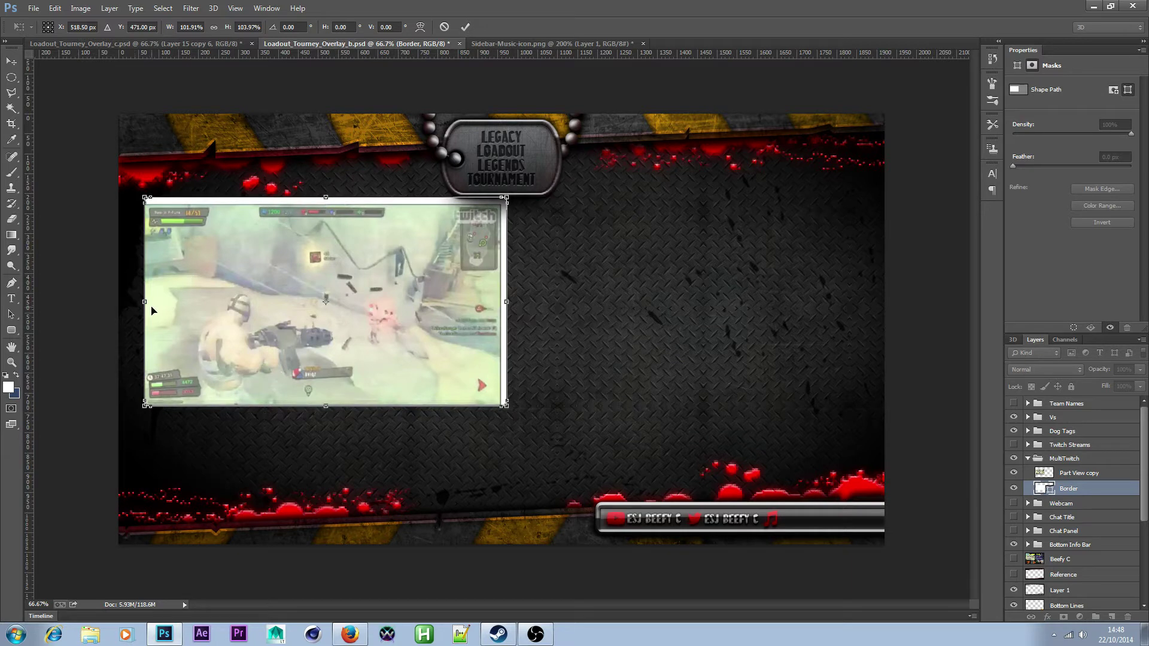
pyautogui.moveTo(143, 302); pyautogui.dragTo(136, 303)
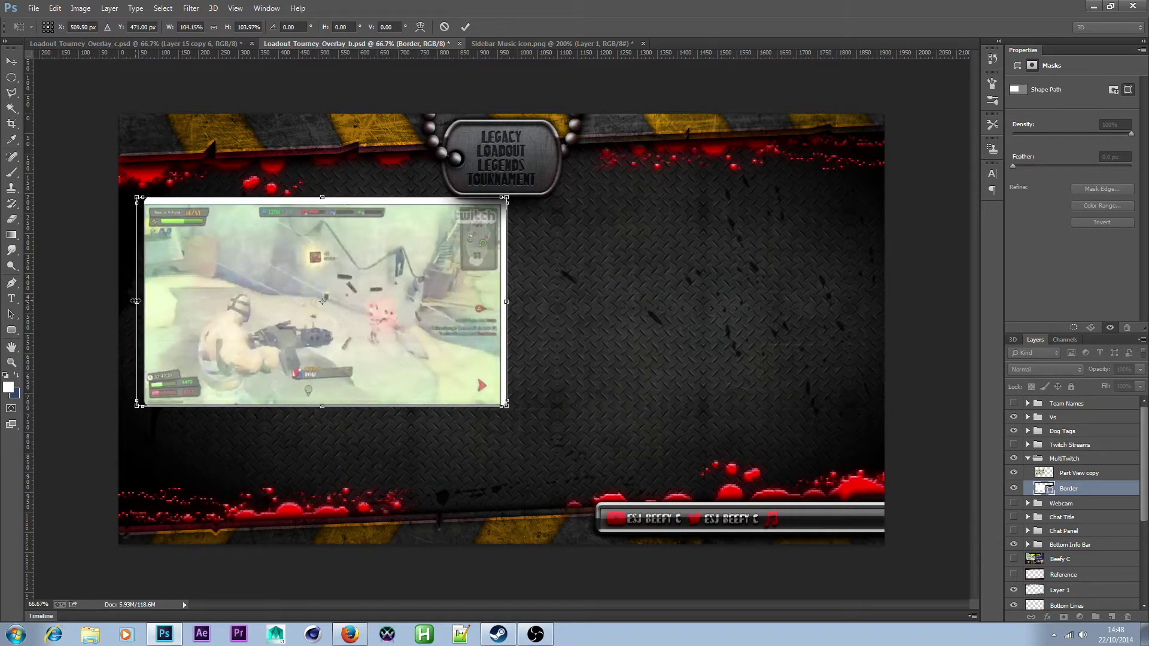
pyautogui.moveTo(323, 407); pyautogui.dragTo(319, 415)
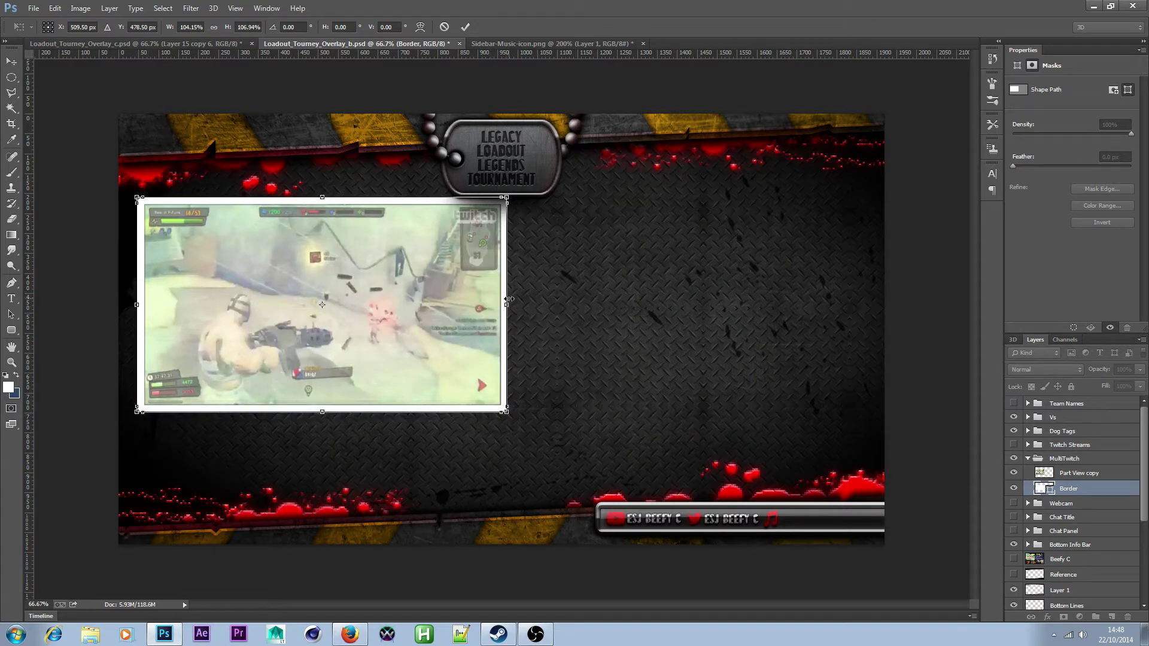
pyautogui.moveTo(510, 302); pyautogui.dragTo(511, 304)
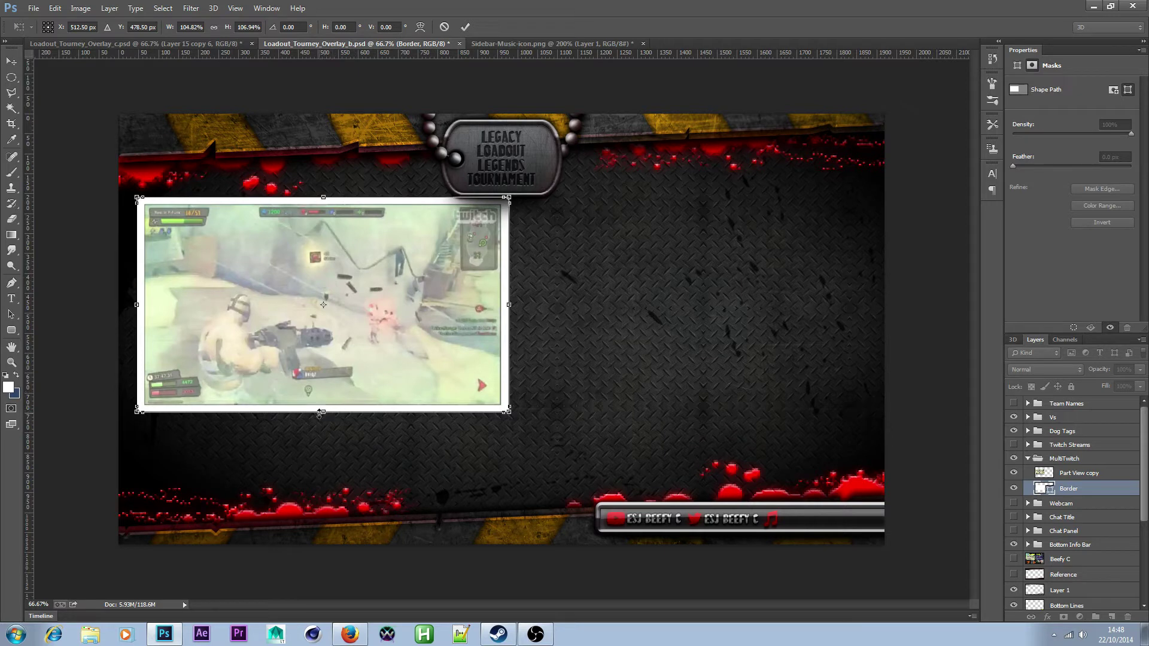
pyautogui.moveTo(323, 413); pyautogui.dragTo(322, 414)
pyautogui.press('Return')
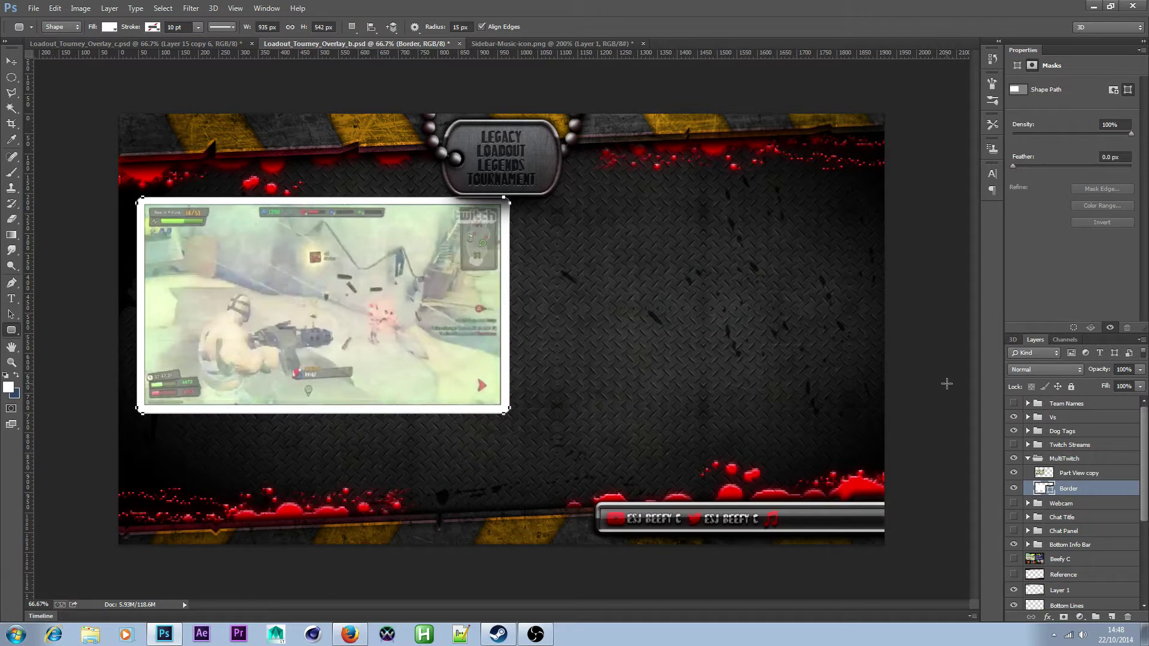
# - Align the Part View copy and Border layers to the horizontal and vertical centres of the whole canvas
pyautogui.click(1089, 475)
pyautogui.keyDown('shift'); pyautogui.click(1091, 487); pyautogui.keyUp('shift')
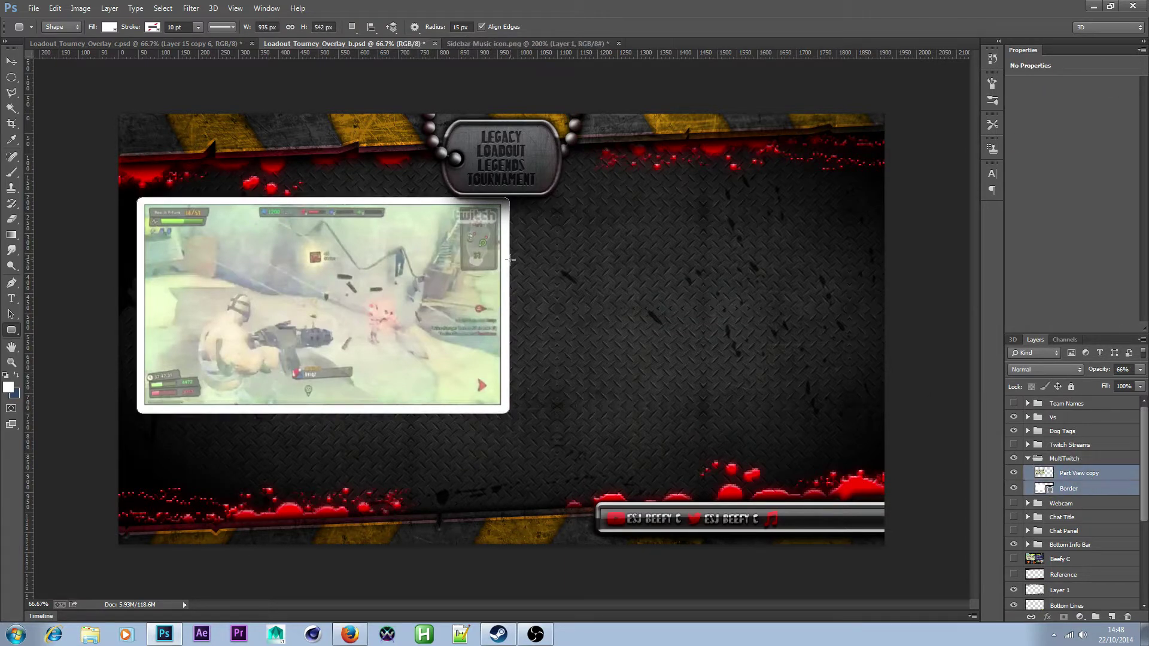
pyautogui.click(163, 8)
pyautogui.click(164, 22)
pyautogui.click(12, 61)
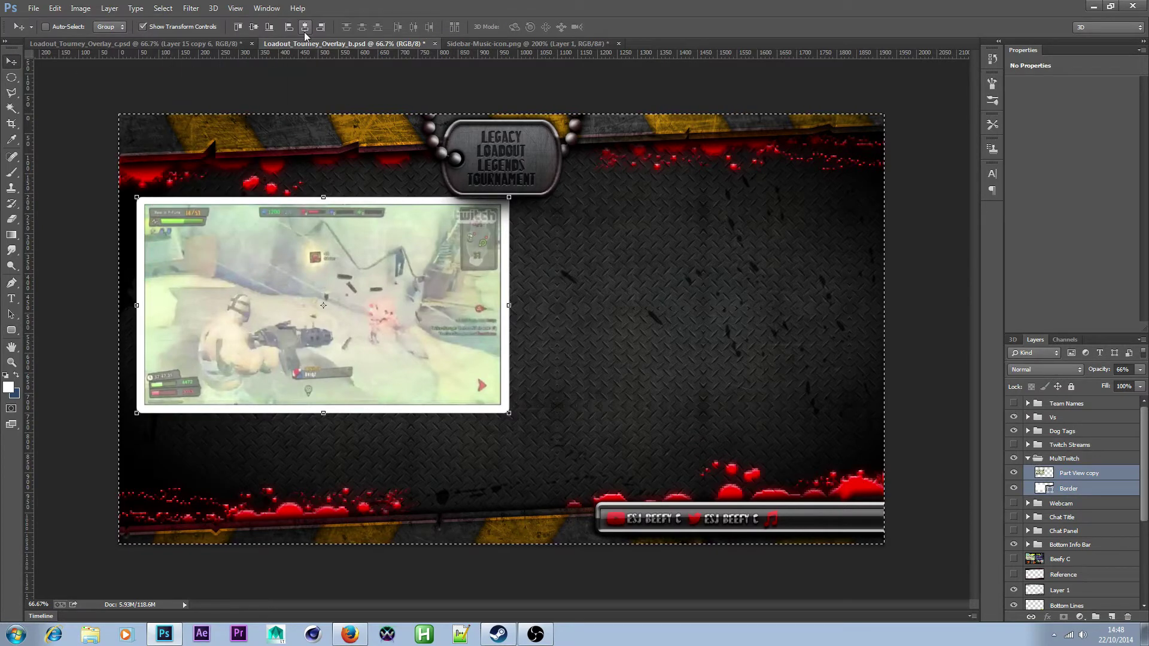
pyautogui.click(305, 26)
pyautogui.click(253, 26)
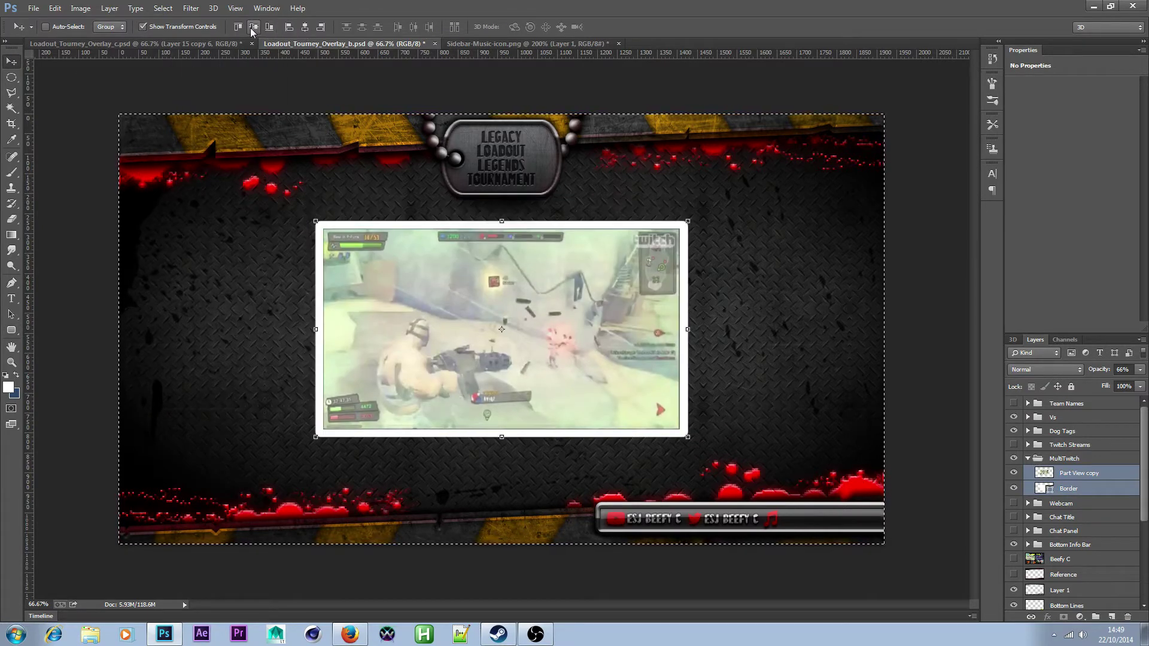
pyautogui.click(12, 78)
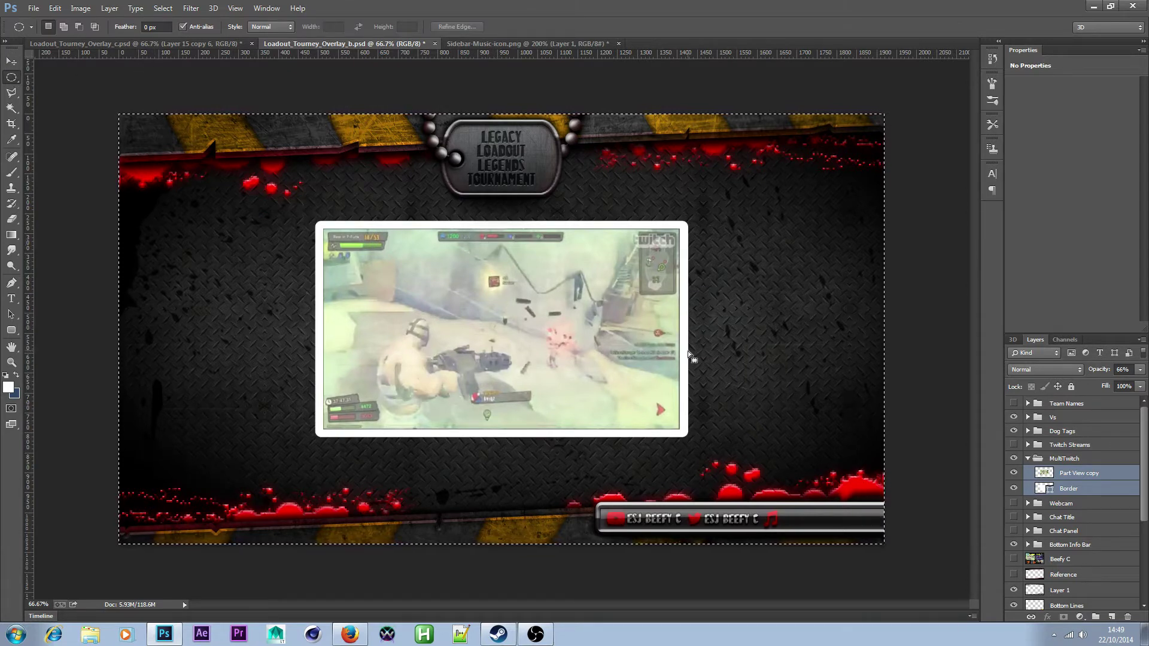
# - Copy the layer style of the Twitch Border layer in the Twitch Streams group
pyautogui.click(1029, 445)
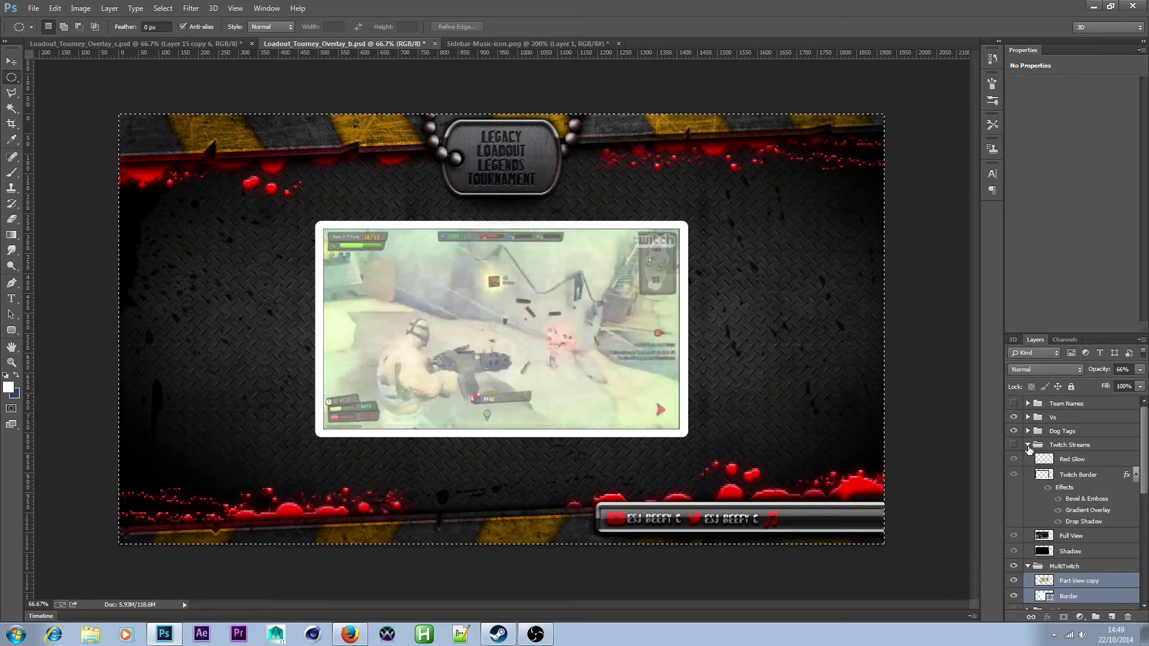
pyautogui.click(1101, 477)
pyautogui.rightClick(1101, 475)
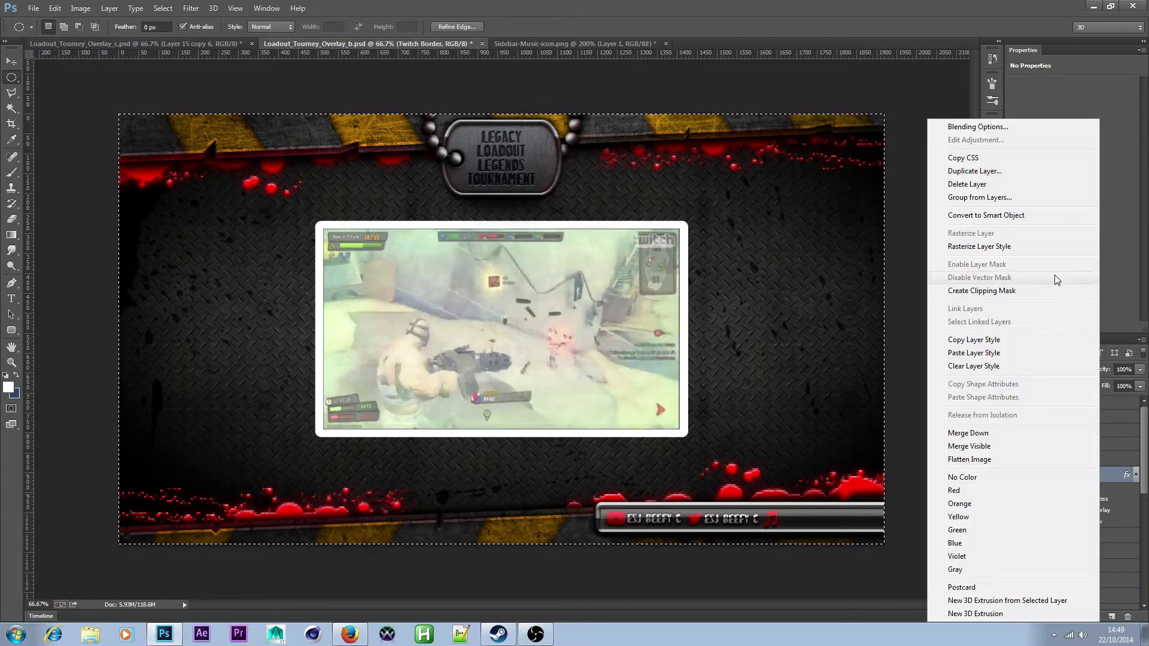
pyautogui.click(1016, 340)
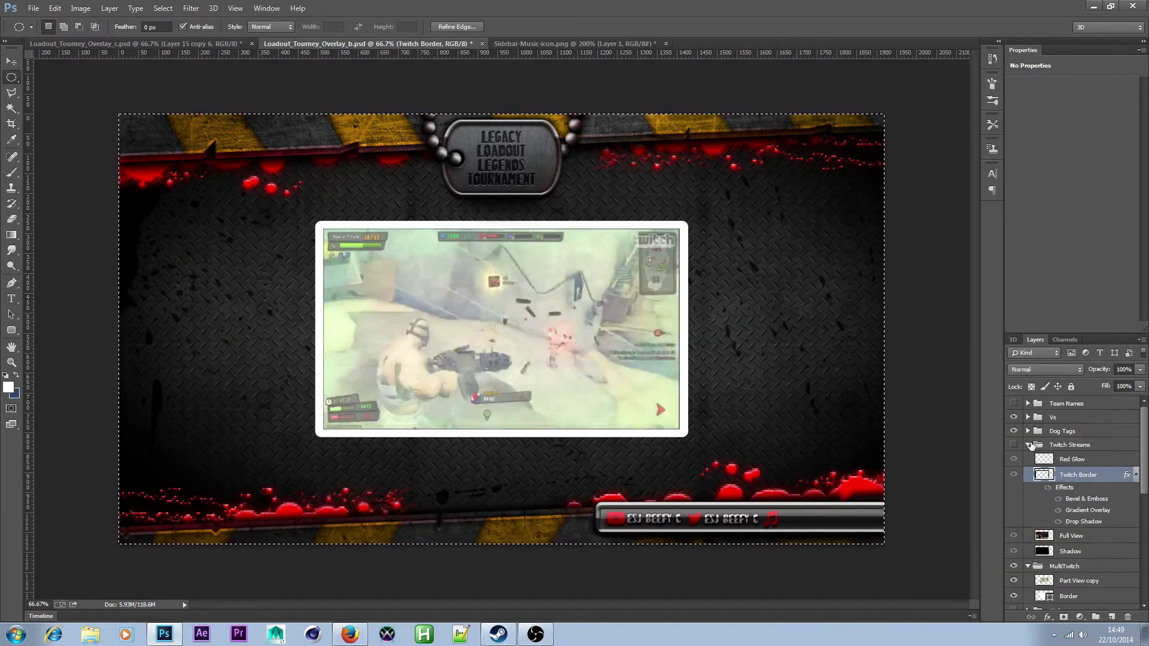
pyautogui.click(1029, 446)
# - Rasterize the Border layer and cut the Part View copy image area out of it, leaving only the frame
pyautogui.click(1088, 488)
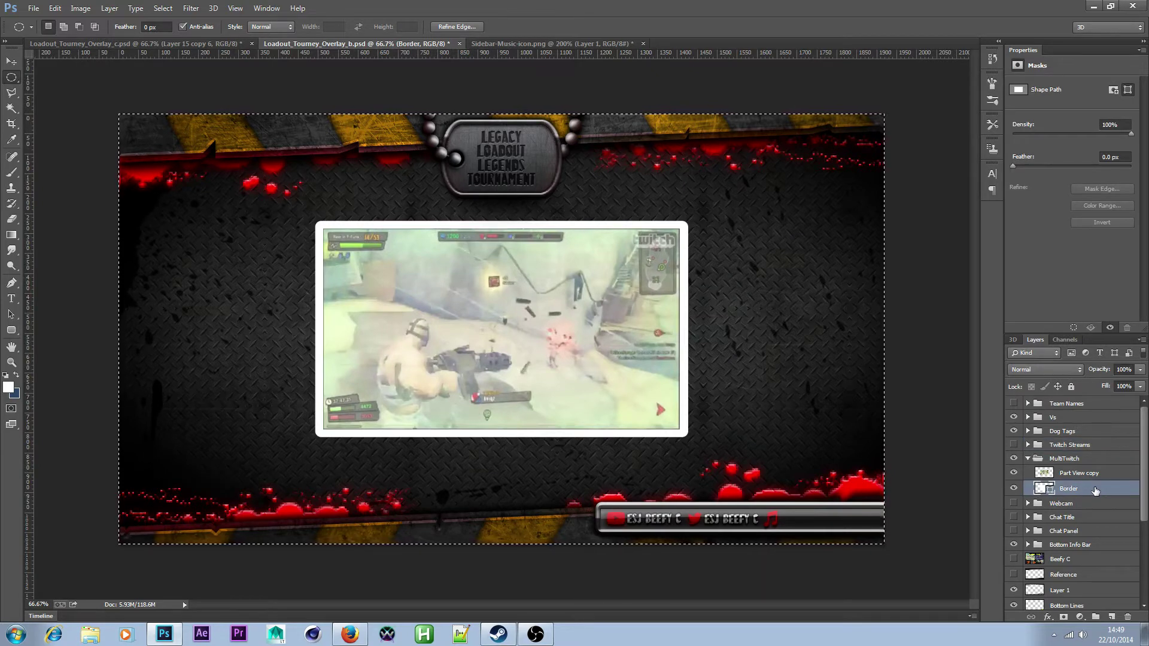
pyautogui.rightClick(1094, 488)
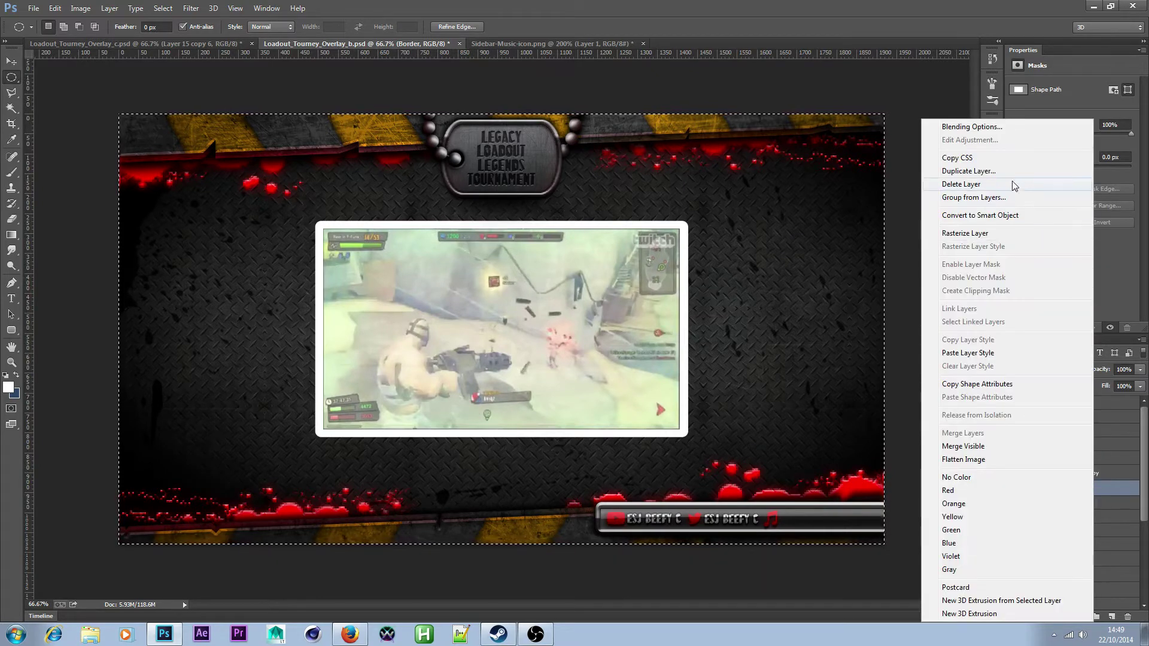
pyautogui.click(1014, 237)
pyautogui.keyDown('ctrl'); pyautogui.click(1046, 473); pyautogui.keyUp('ctrl')
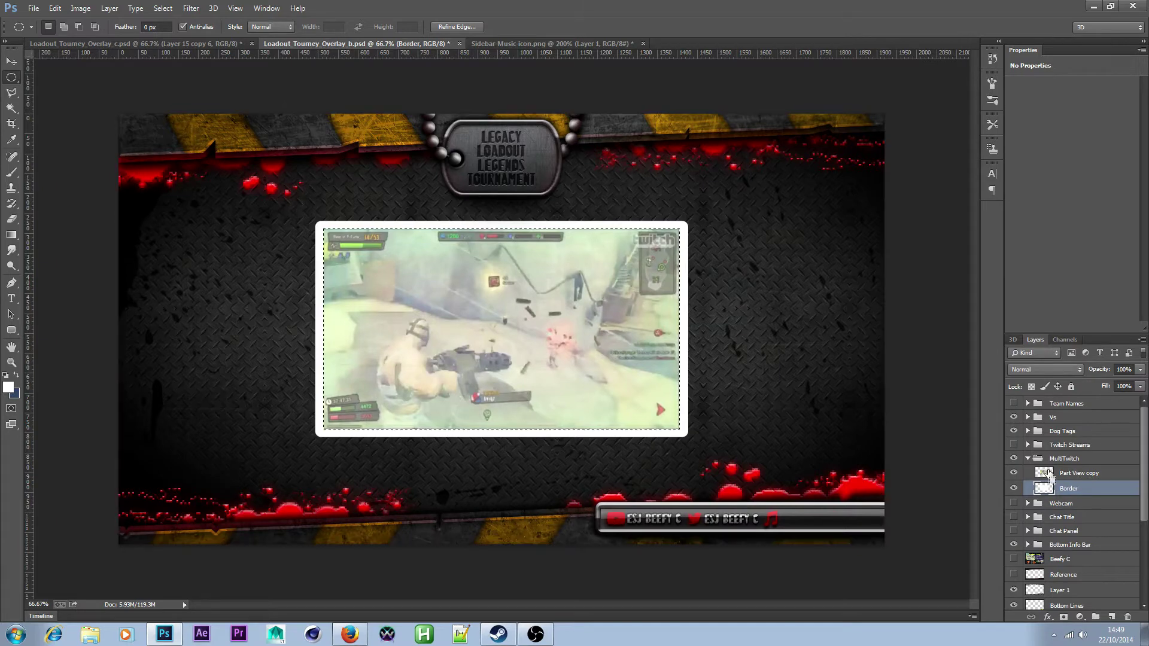
pyautogui.press('Delete')
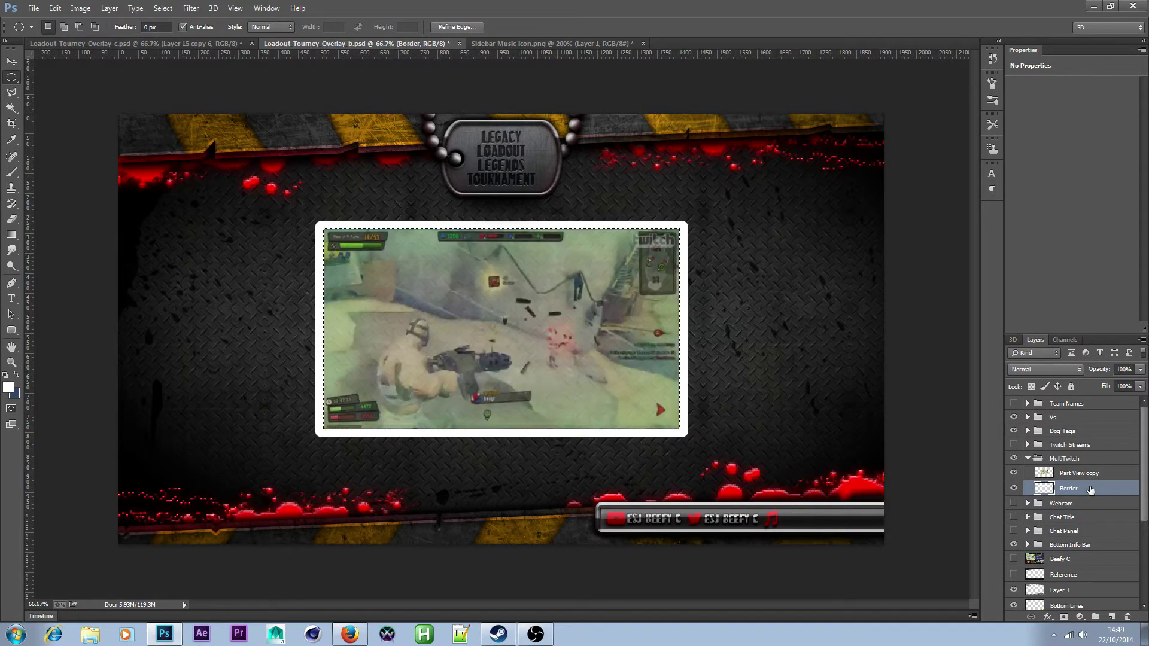
pyautogui.hotkey('ctrl', 'd')
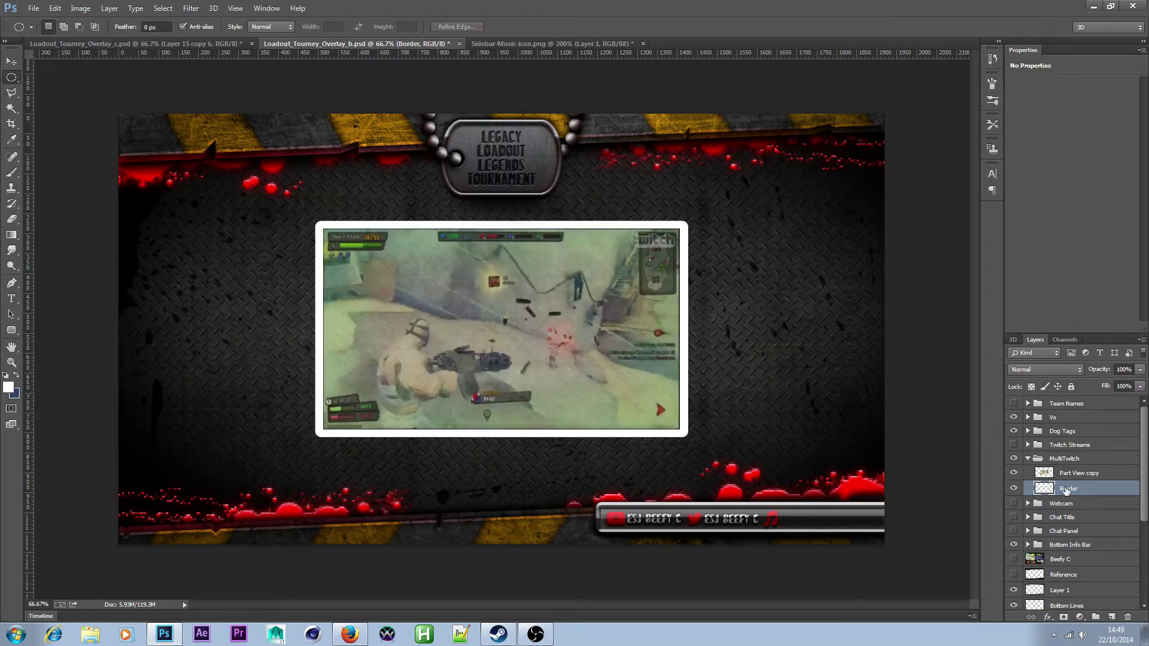
# - Paste the copied layer style onto the Border layer and place it above Part View copy in the MultiTwitch group
pyautogui.rightClick(1098, 492)
pyautogui.click(991, 354)
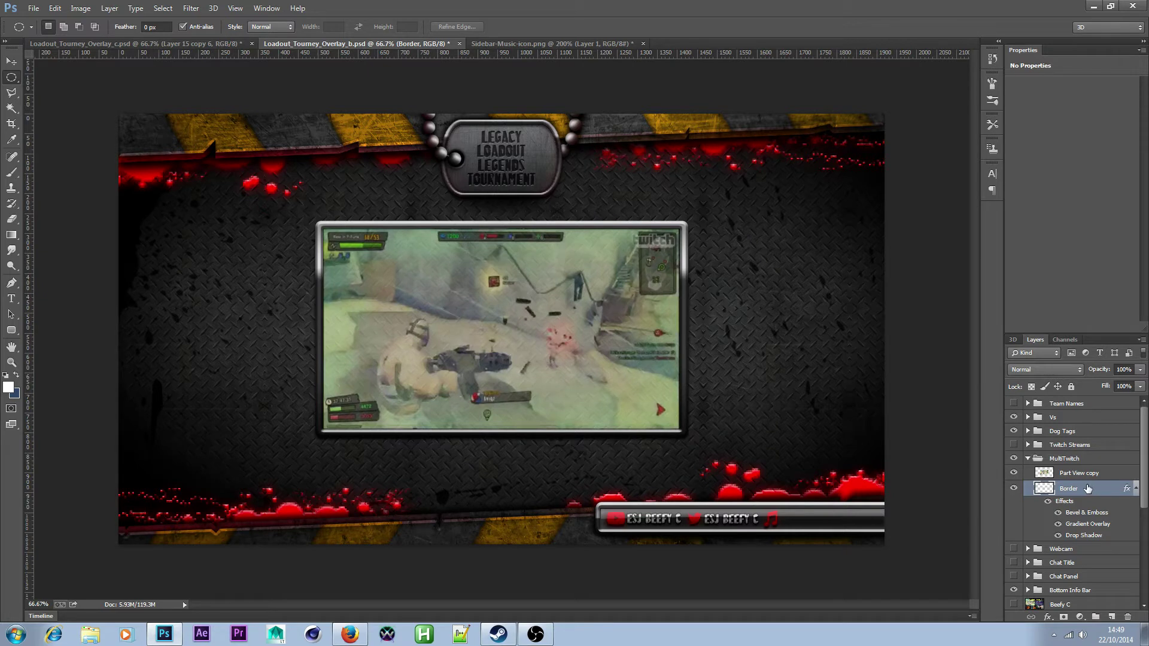
pyautogui.moveTo(1088, 488); pyautogui.dragTo(1098, 472)
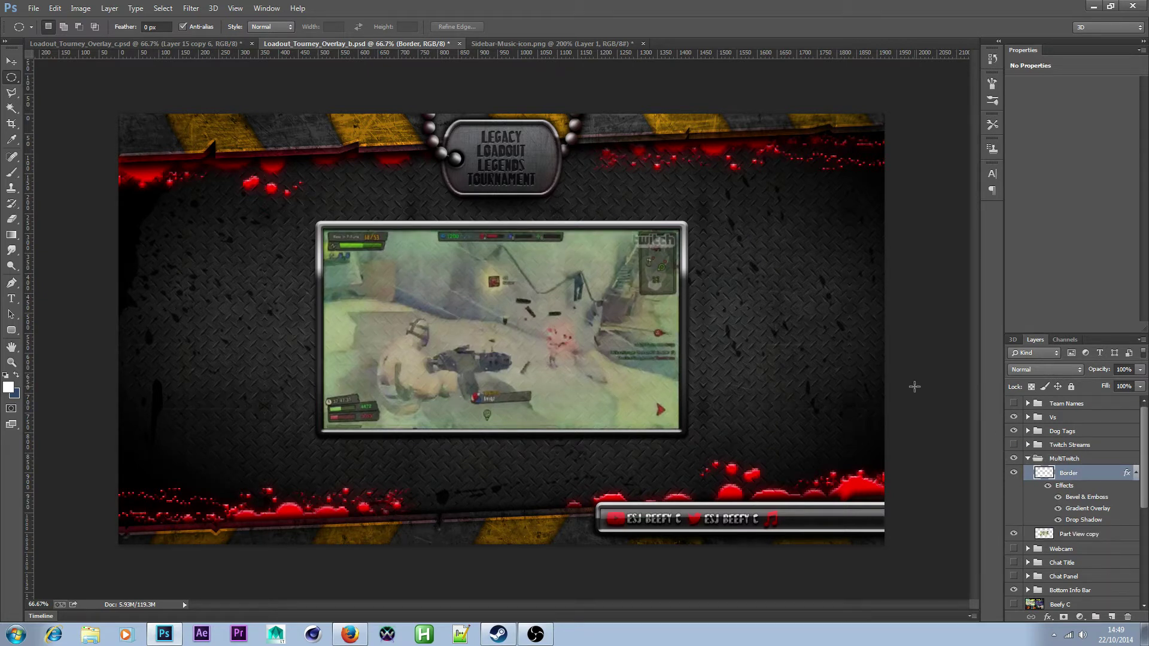
# - Move the Border and Part View copy layers together to the upper left of the overlay canvas, beside the dog tag
pyautogui.keyDown('shift'); pyautogui.click(1081, 535); pyautogui.keyUp('shift')
pyautogui.click(11, 61)
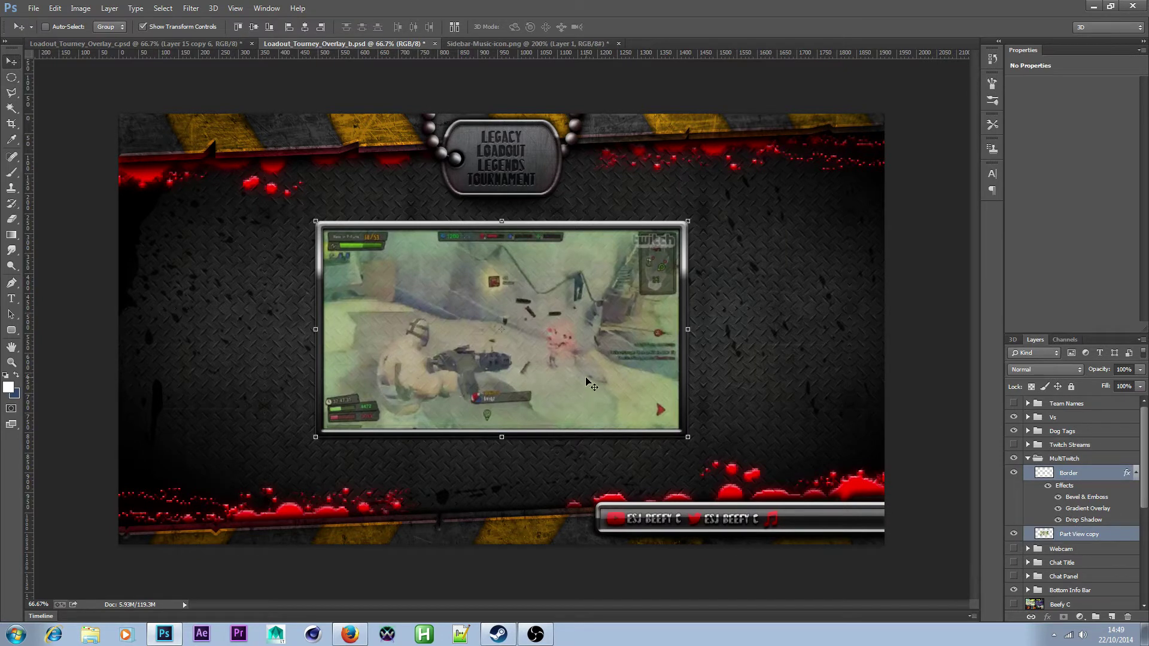
pyautogui.moveTo(583, 377); pyautogui.dragTo(395, 330)
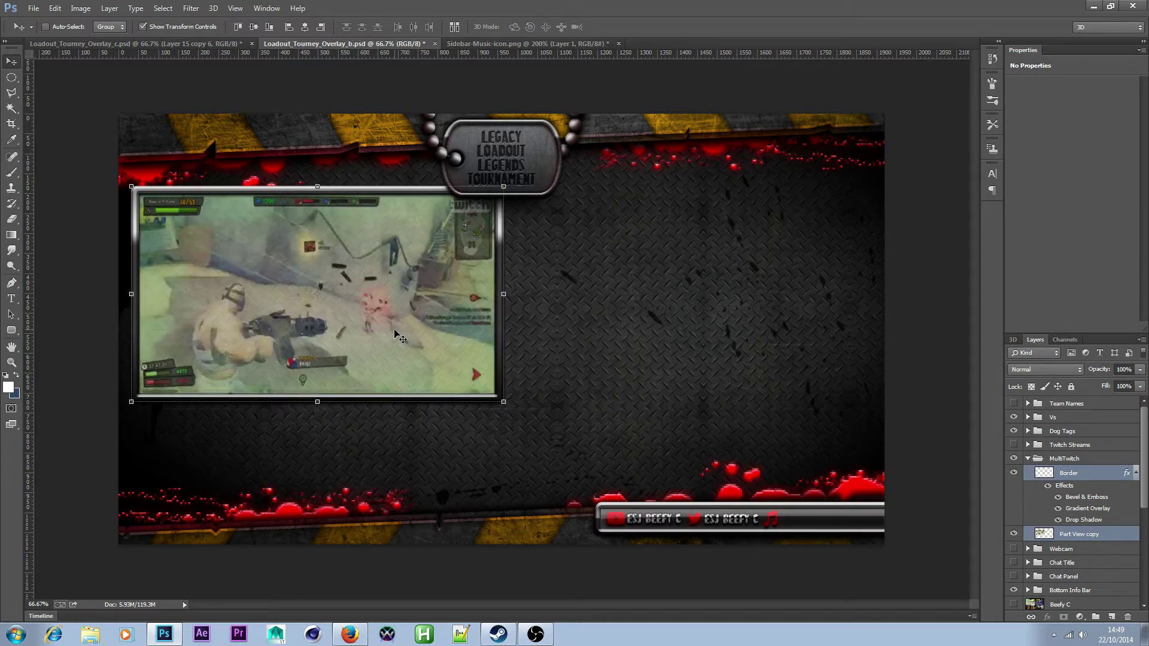
# - Collapse the Border layer's effects list and duplicate the Border and Part View copy layers
pyautogui.rightClick(1104, 478)
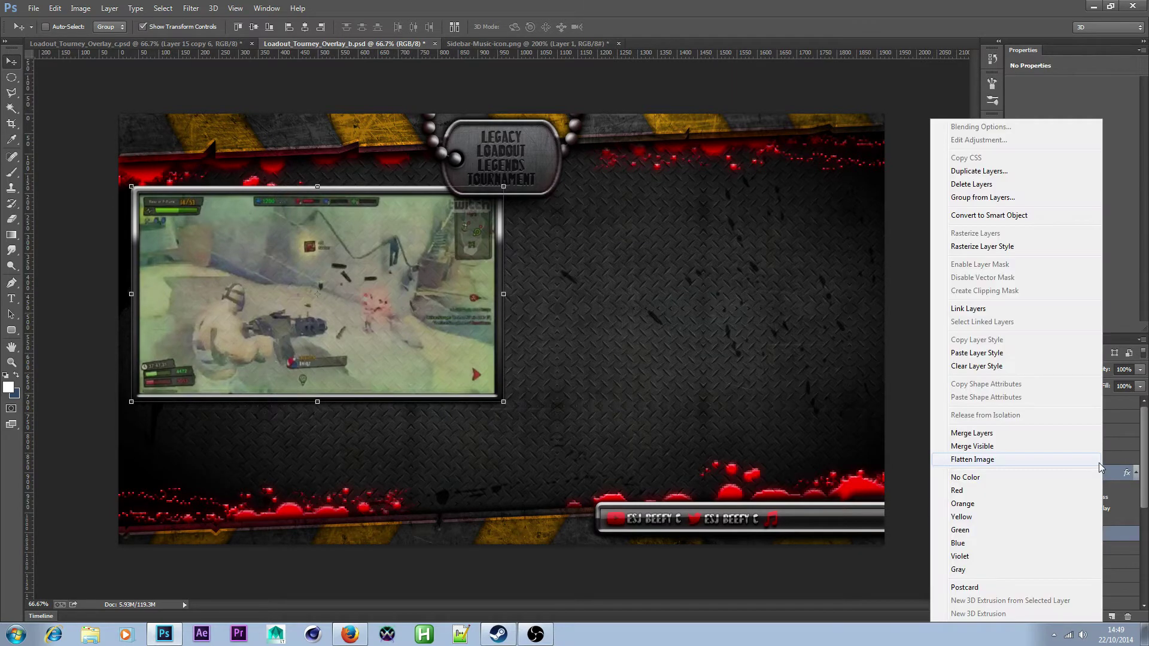
pyautogui.click(1136, 474)
pyautogui.click(1135, 473)
pyautogui.rightClick(1078, 477)
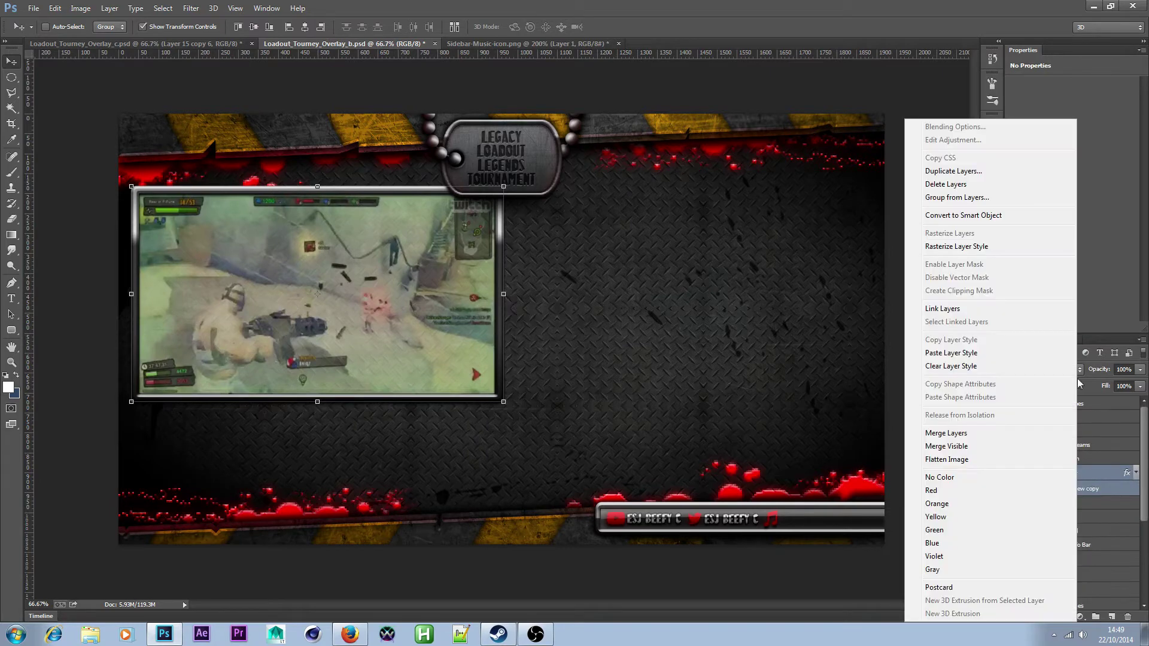
pyautogui.click(994, 175)
pyautogui.click(680, 200)
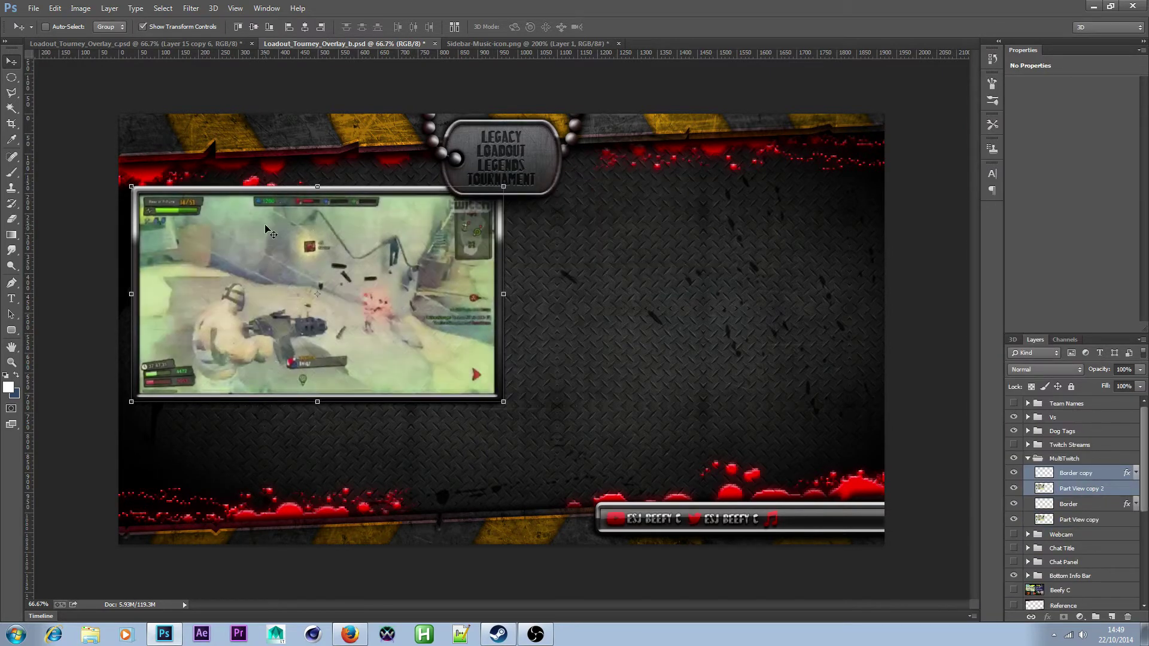
# - Move the duplicated frame and image to the right half of the canvas, level with the first view and with a narrow gap
pyautogui.moveTo(224, 259); pyautogui.dragTo(590, 245)
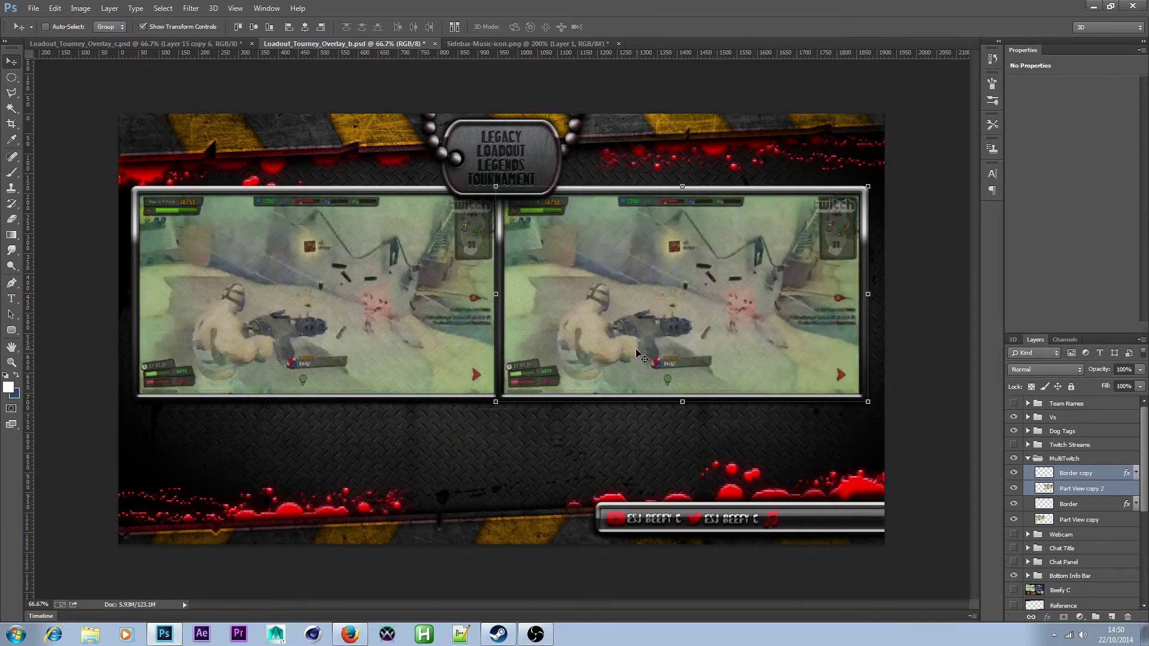
pyautogui.moveTo(572, 351); pyautogui.dragTo(576, 347)
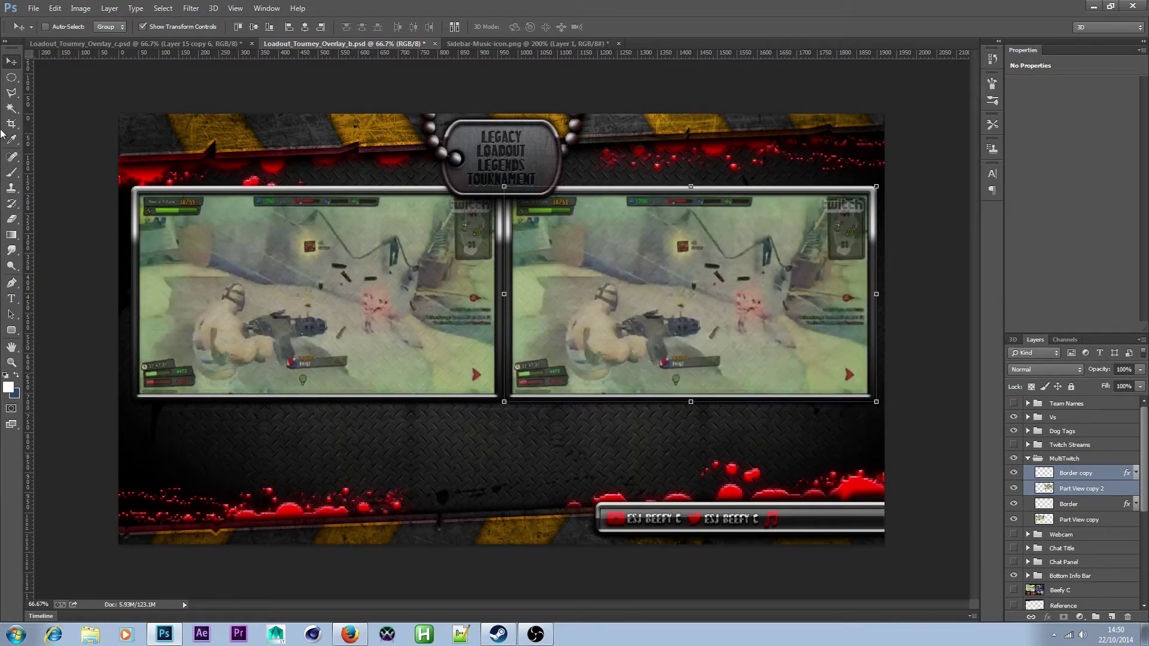
pyautogui.click(10, 80)
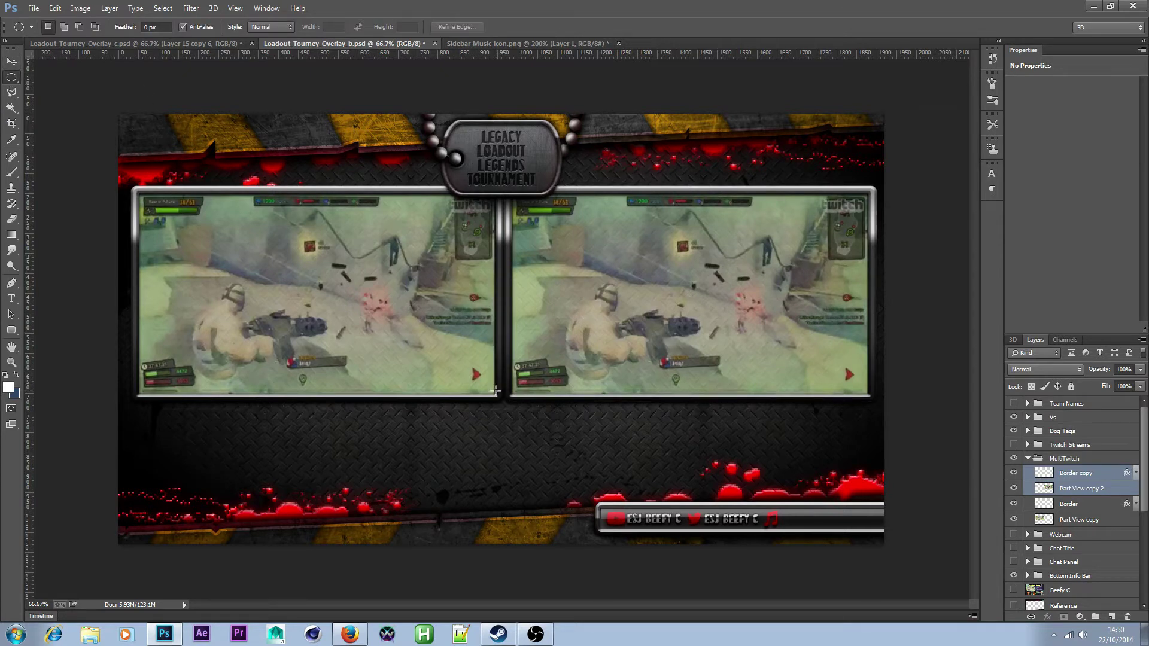
# - Rename the Part View copy 2 layer as Part View 2
pyautogui.keyDown('shift'); pyautogui.click(1089, 520); pyautogui.keyUp('shift')
pyautogui.click(1089, 474)
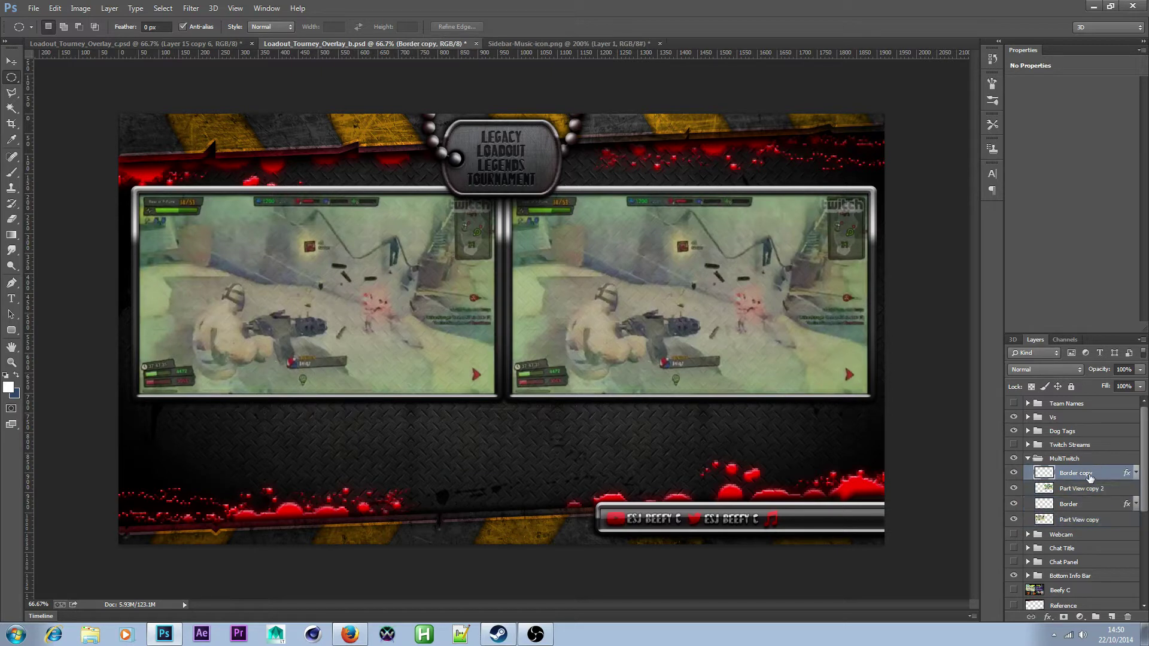
pyautogui.doubleClick(1093, 489)
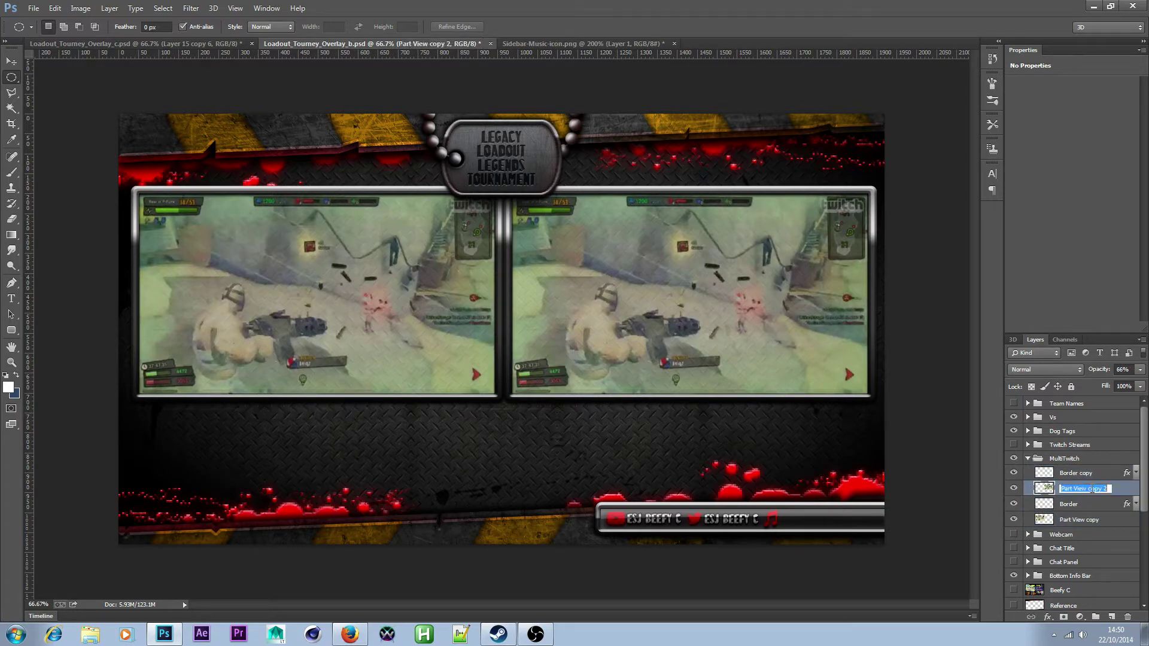
pyautogui.click(1110, 489)
pyautogui.write('2')
pyautogui.press('Return')
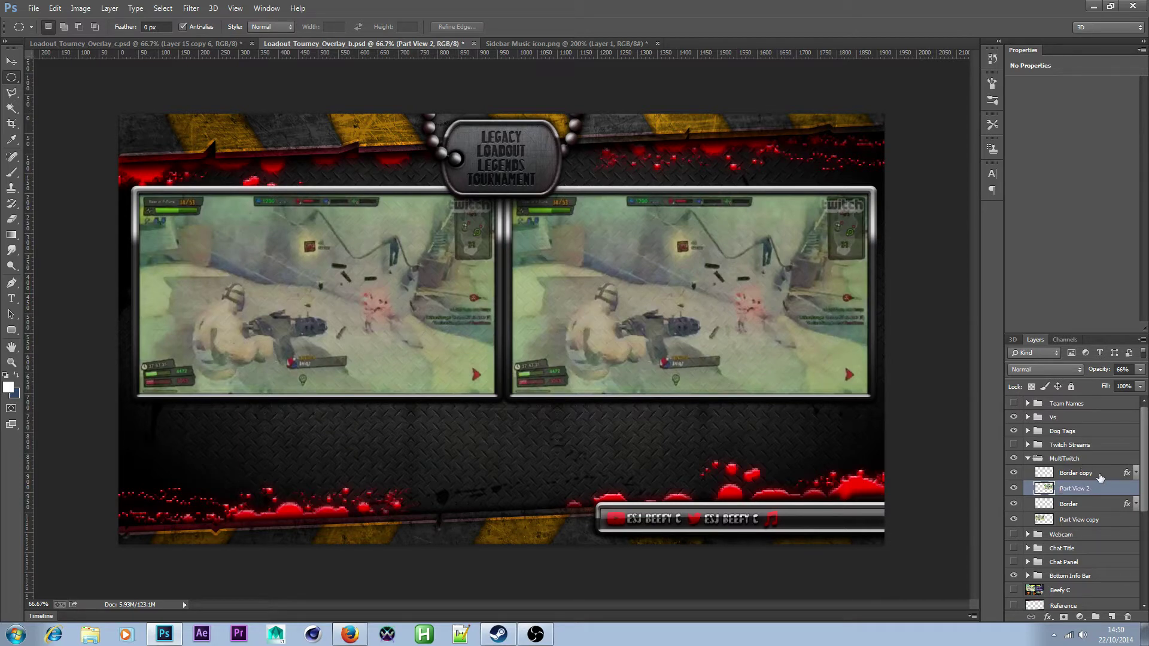
# - Rename the Border copy layer as Border 2
pyautogui.doubleClick(1100, 476)
pyautogui.click(1024, 266)
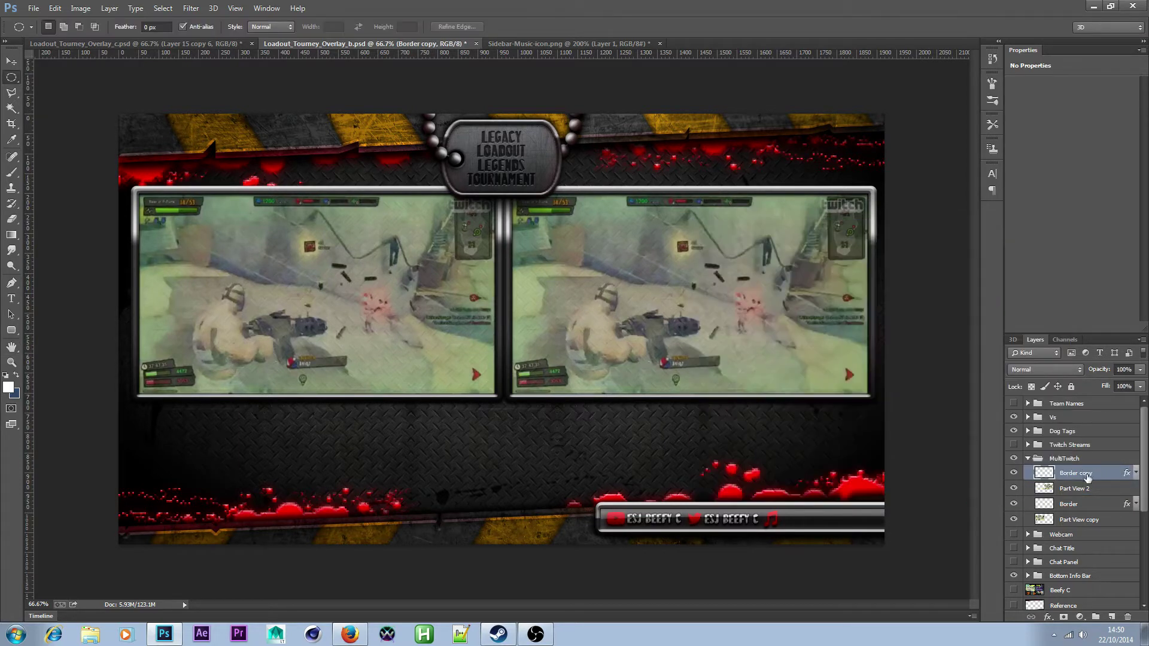
pyautogui.doubleClick(1081, 481)
pyautogui.click(1030, 262)
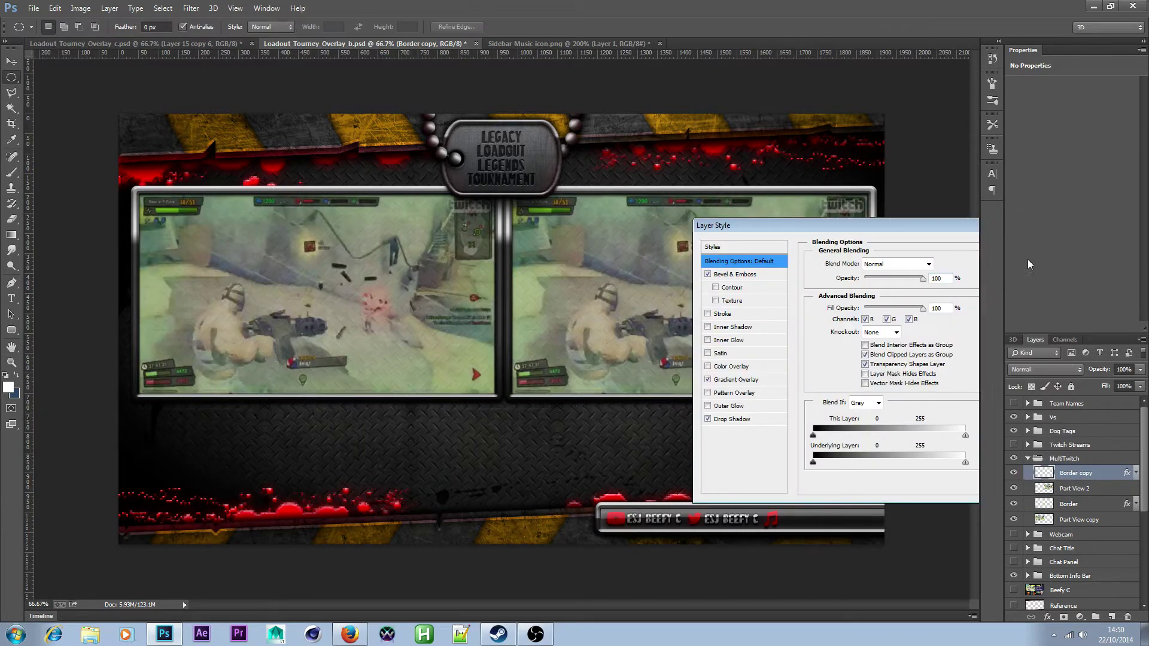
pyautogui.doubleClick(1079, 473)
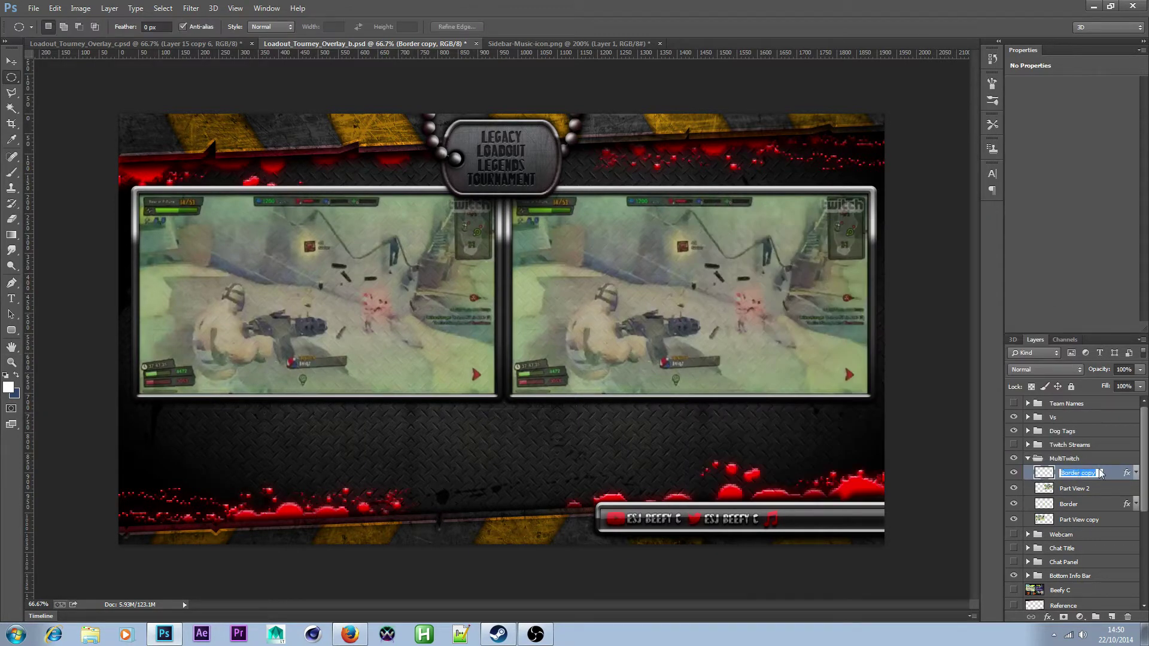
pyautogui.click(1098, 472)
pyautogui.write('2')
pyautogui.press('Return')
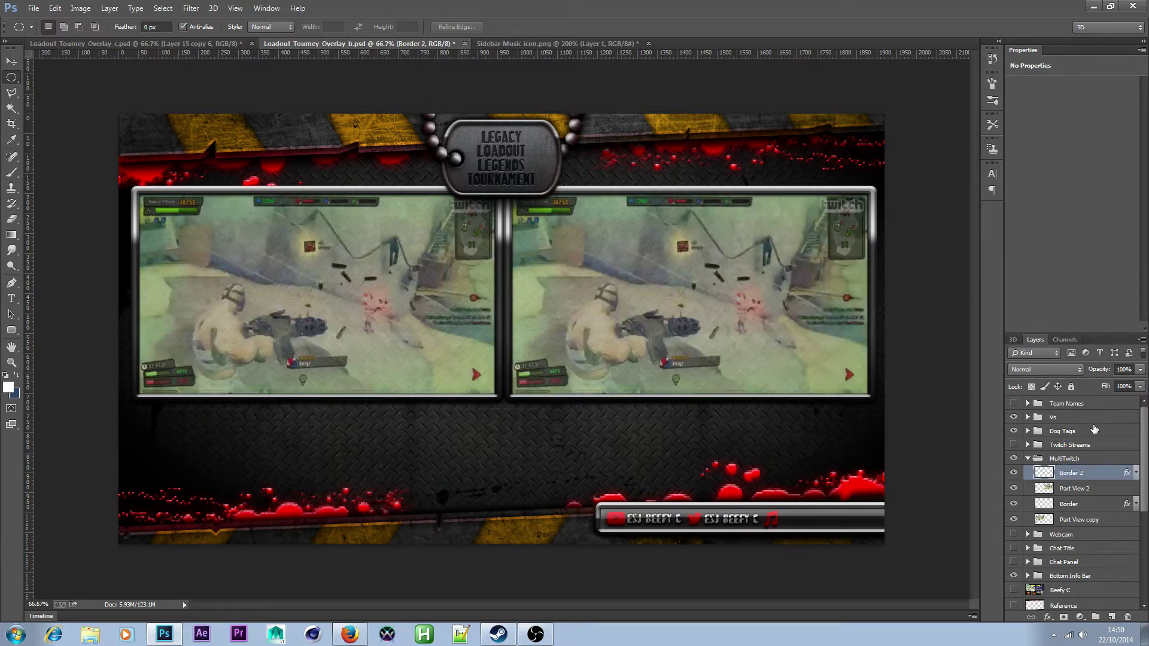
# - Try to align the horizontal centres of both borders and both view layers to the whole canvas, and undo the alignment
pyautogui.keyDown('shift'); pyautogui.click(1094, 522); pyautogui.keyUp('shift')
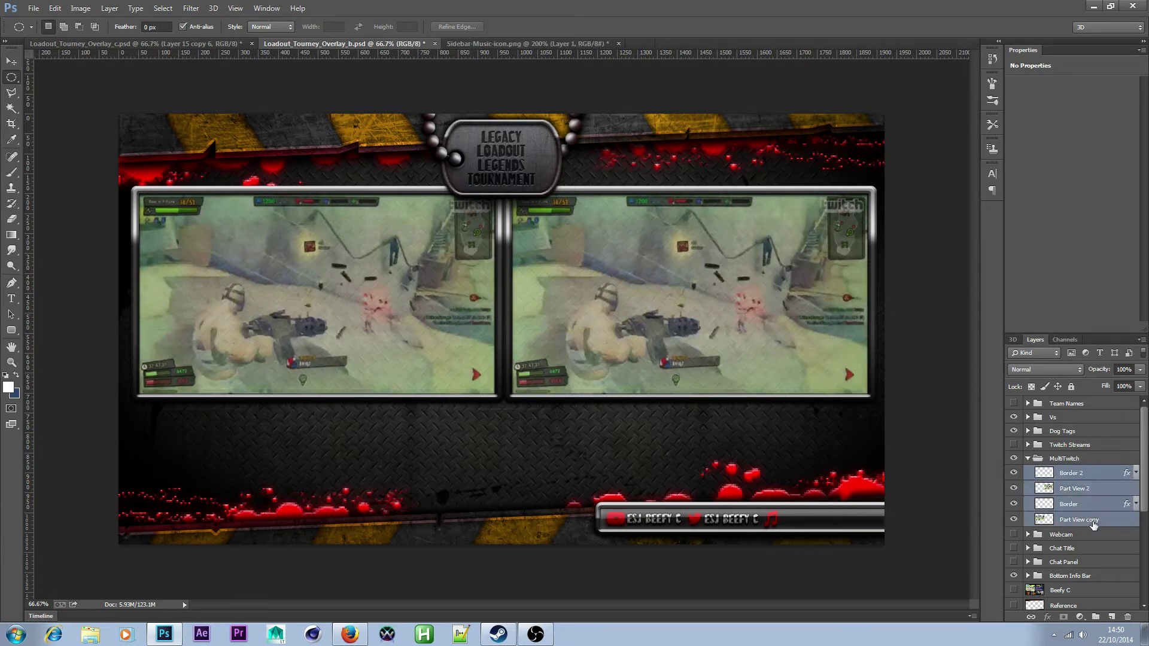
pyautogui.click(163, 9)
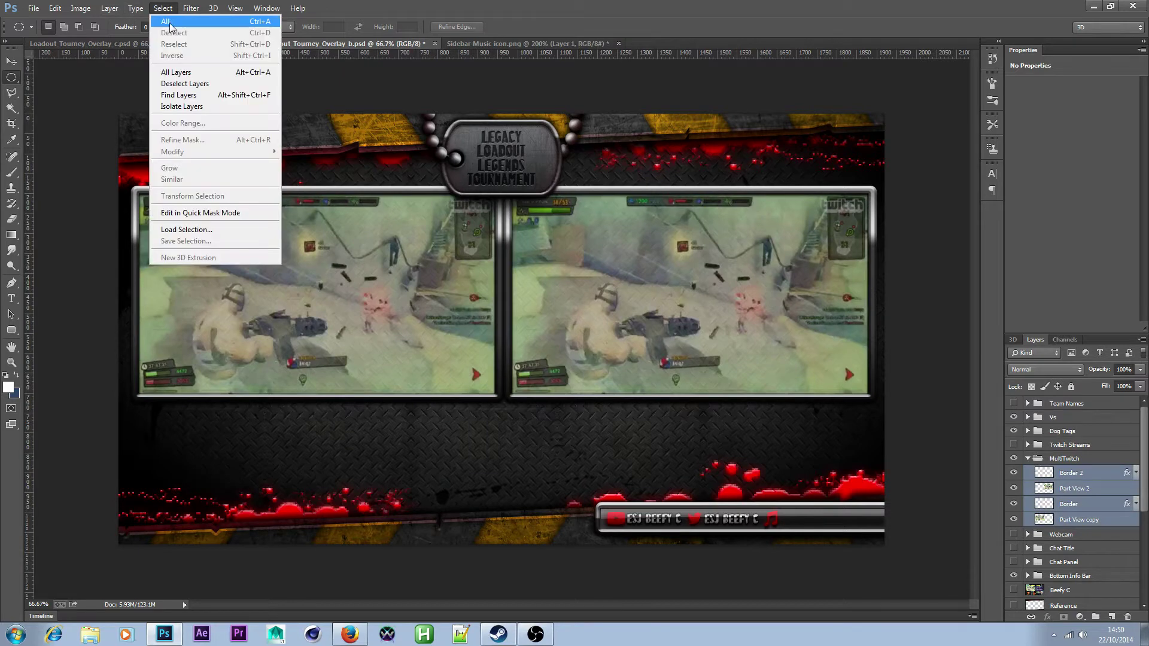
pyautogui.click(173, 21)
pyautogui.press('v')
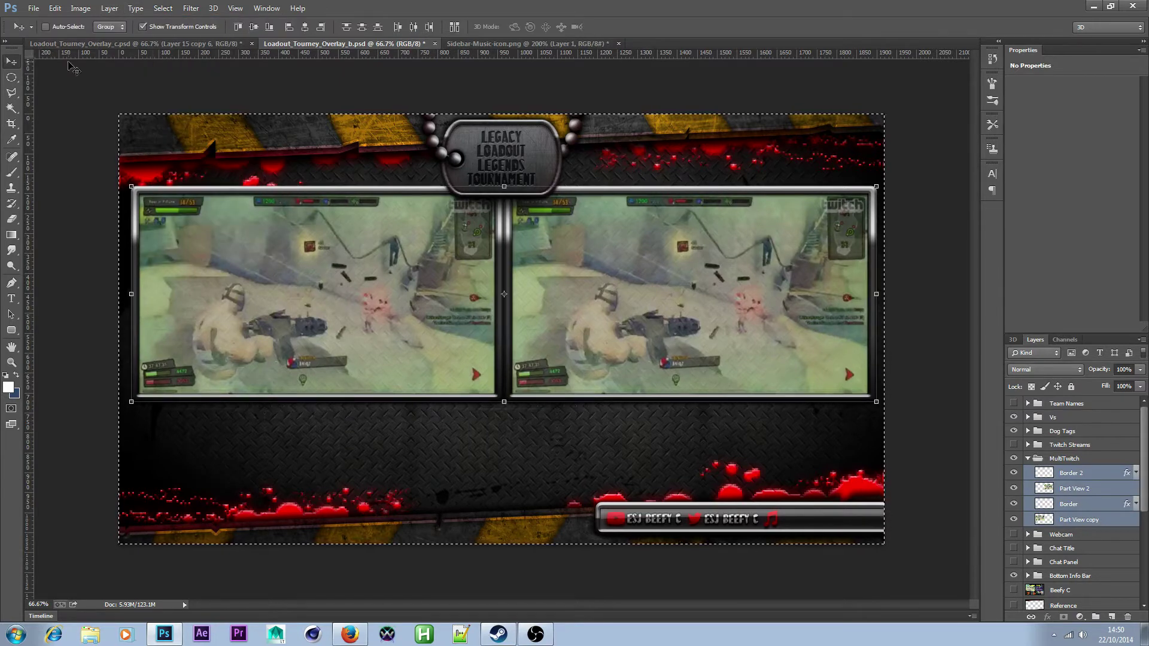
pyautogui.click(305, 27)
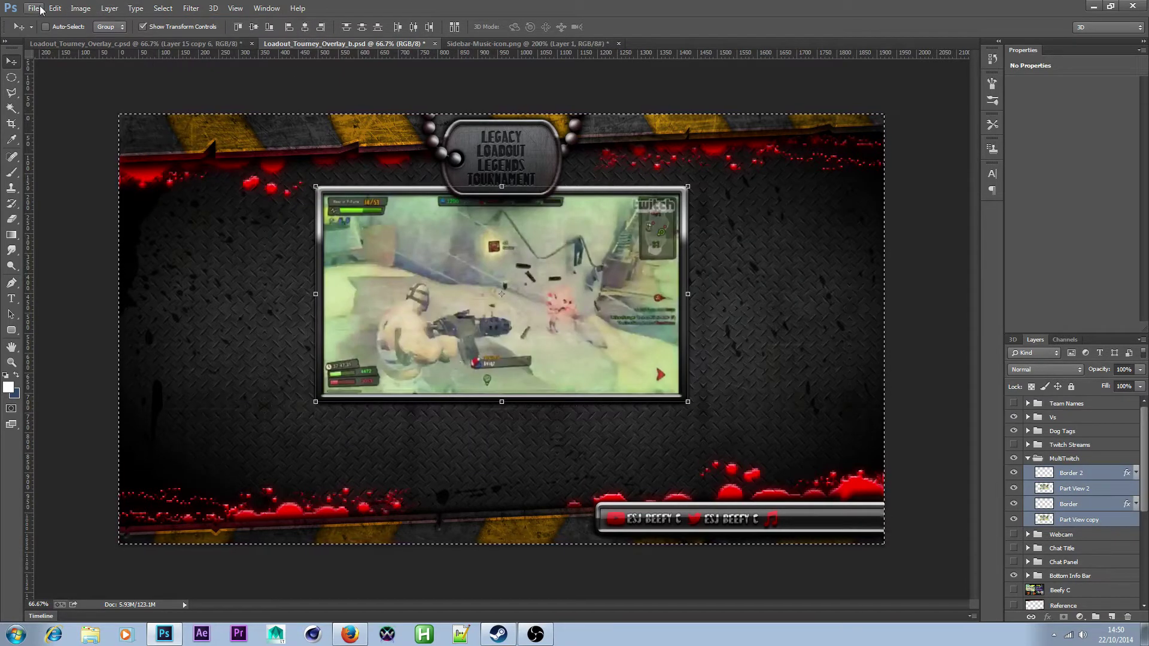
pyautogui.click(52, 9)
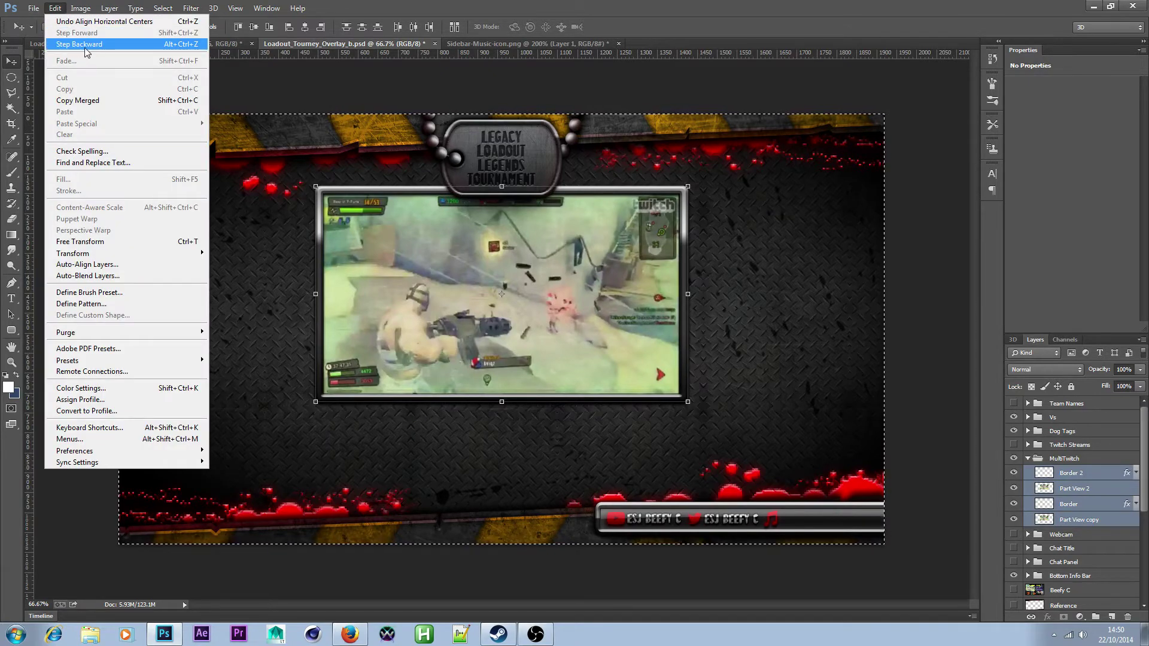
pyautogui.click(78, 49)
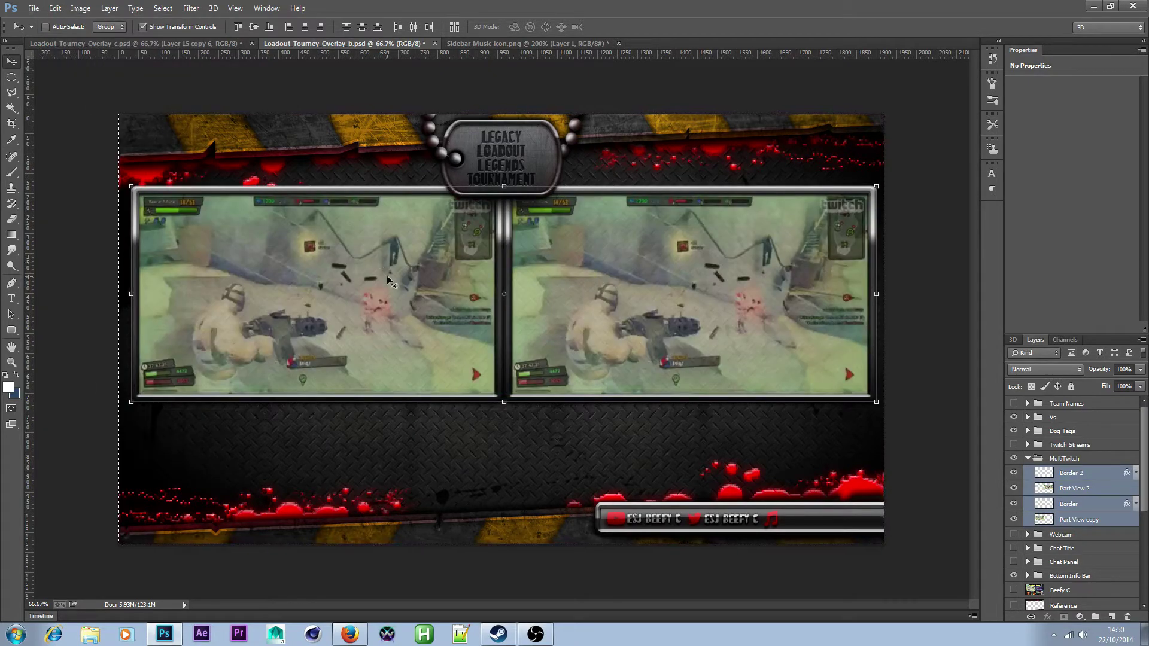
# - Shift both framed views together slightly left so the pair sits centred on the canvas, and clear the selection
pyautogui.moveTo(393, 291); pyautogui.dragTo(389, 292)
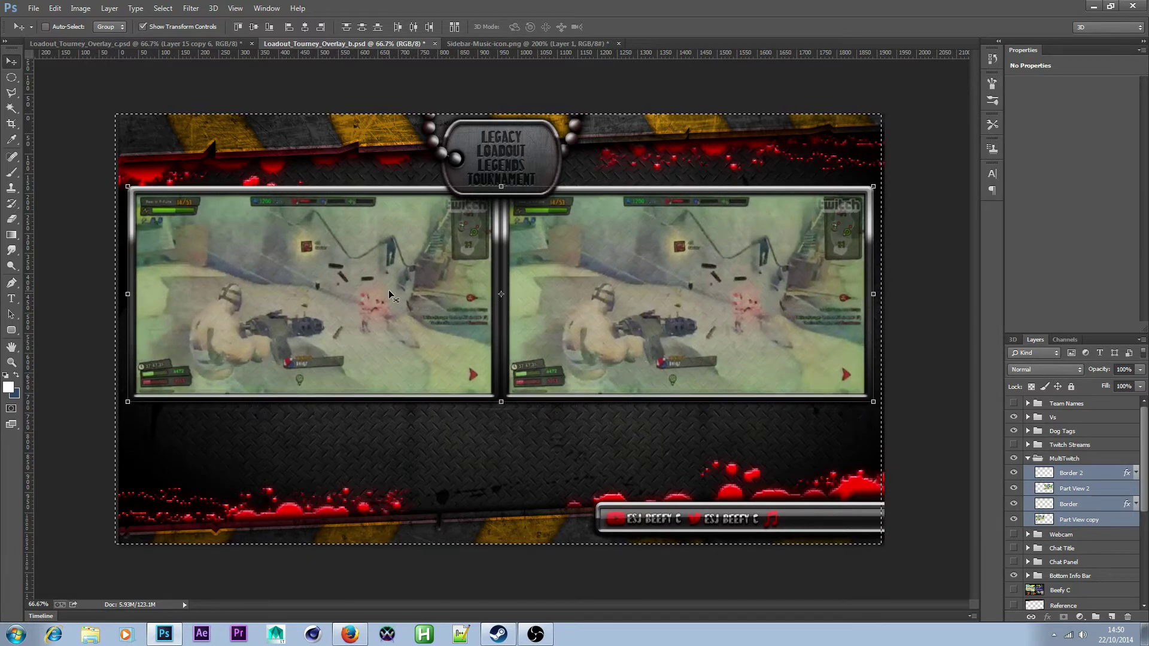
pyautogui.click(13, 78)
pyautogui.click(135, 113)
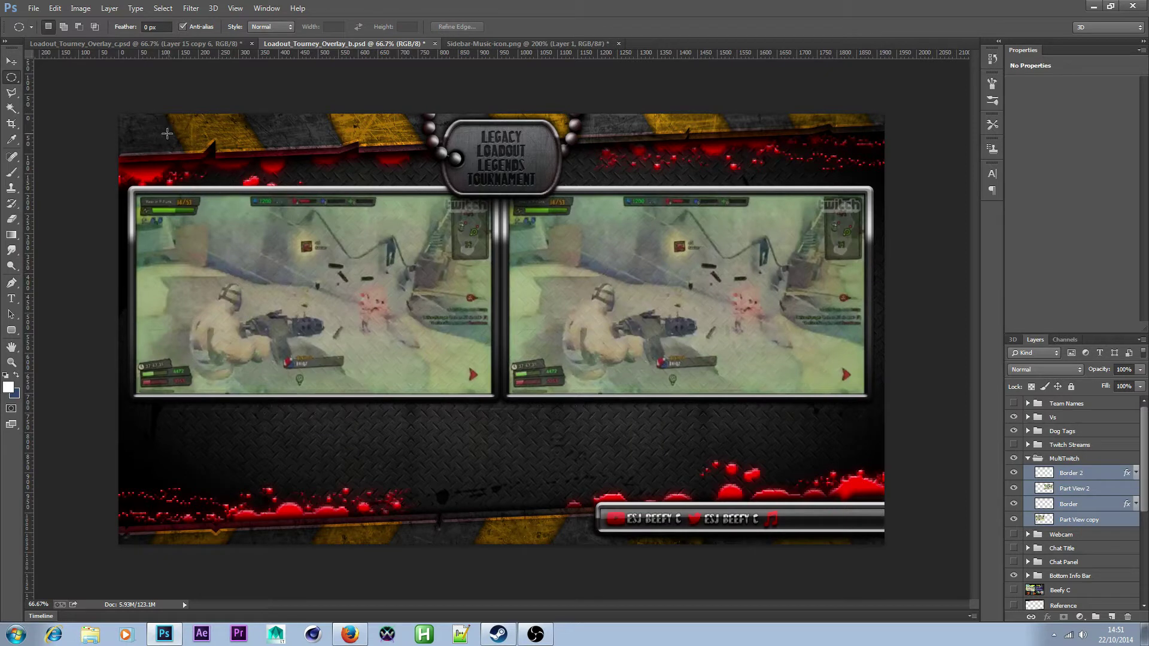
pyautogui.click(12, 61)
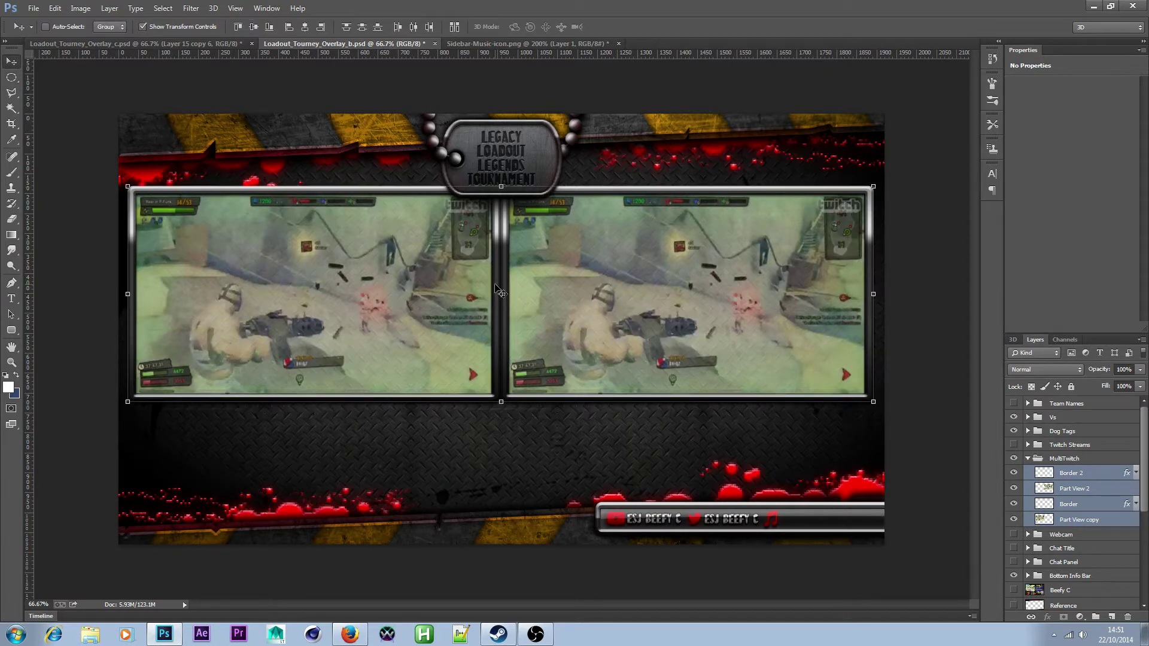
pyautogui.press('Right')
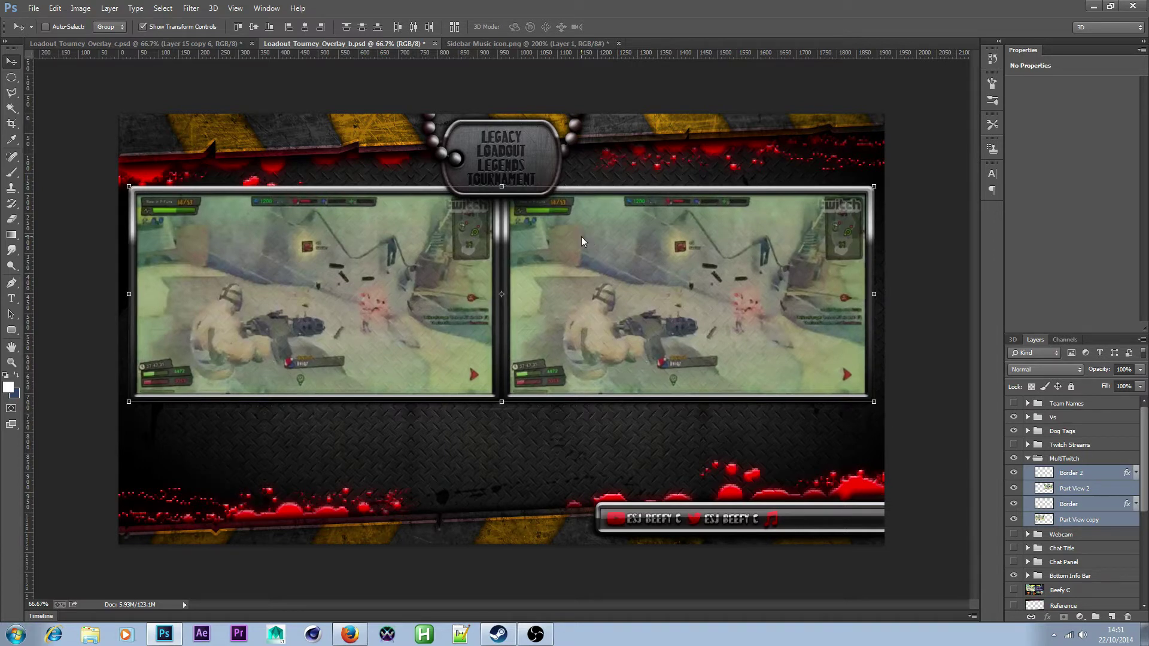
pyautogui.press('Left')
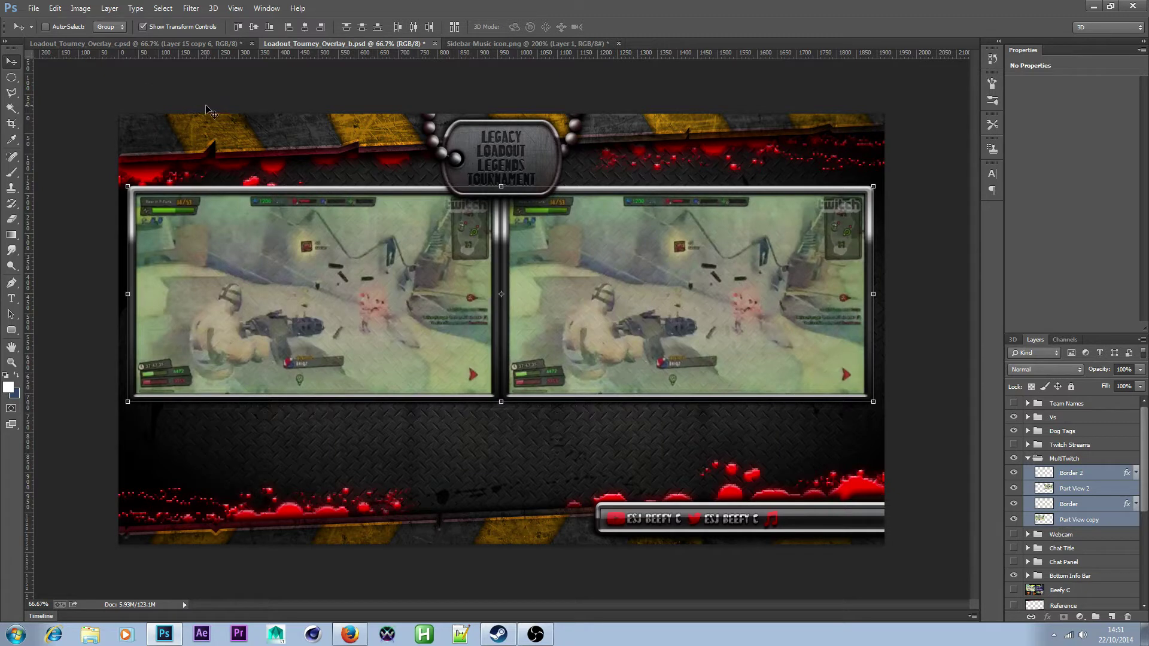
pyautogui.click(9, 76)
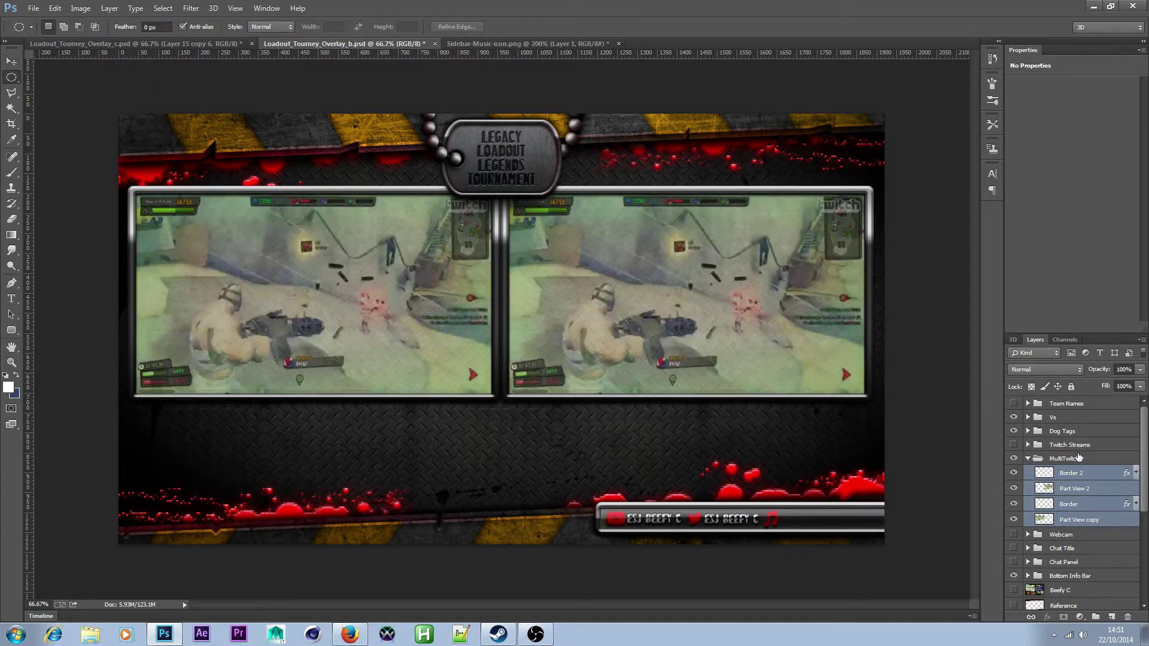
# - Increase the Bevel & Emboss size of the Border 2 layer to 10 px and apply the layer style
pyautogui.click(1081, 489)
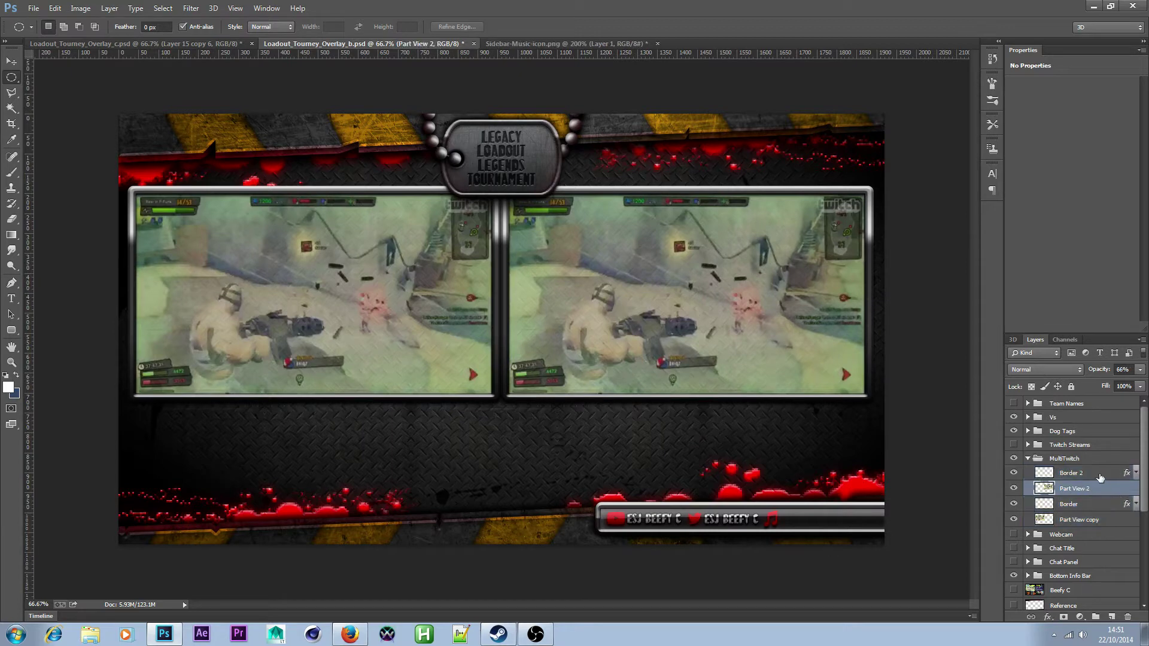
pyautogui.click(1101, 476)
pyautogui.doubleClick(1113, 476)
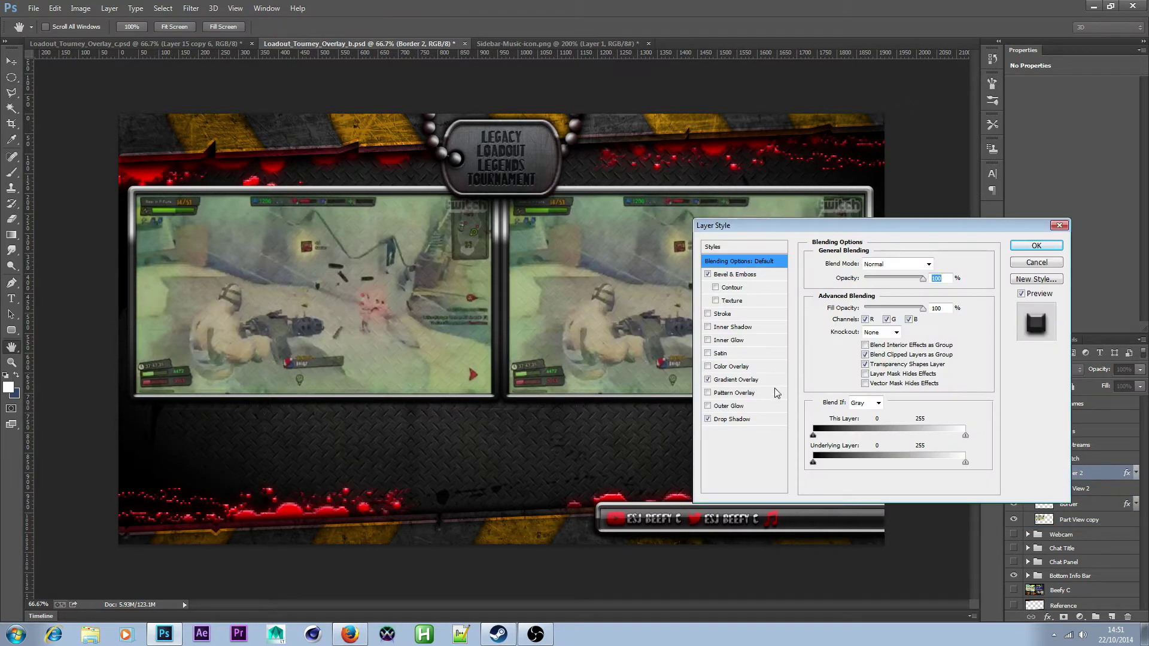
pyautogui.click(741, 277)
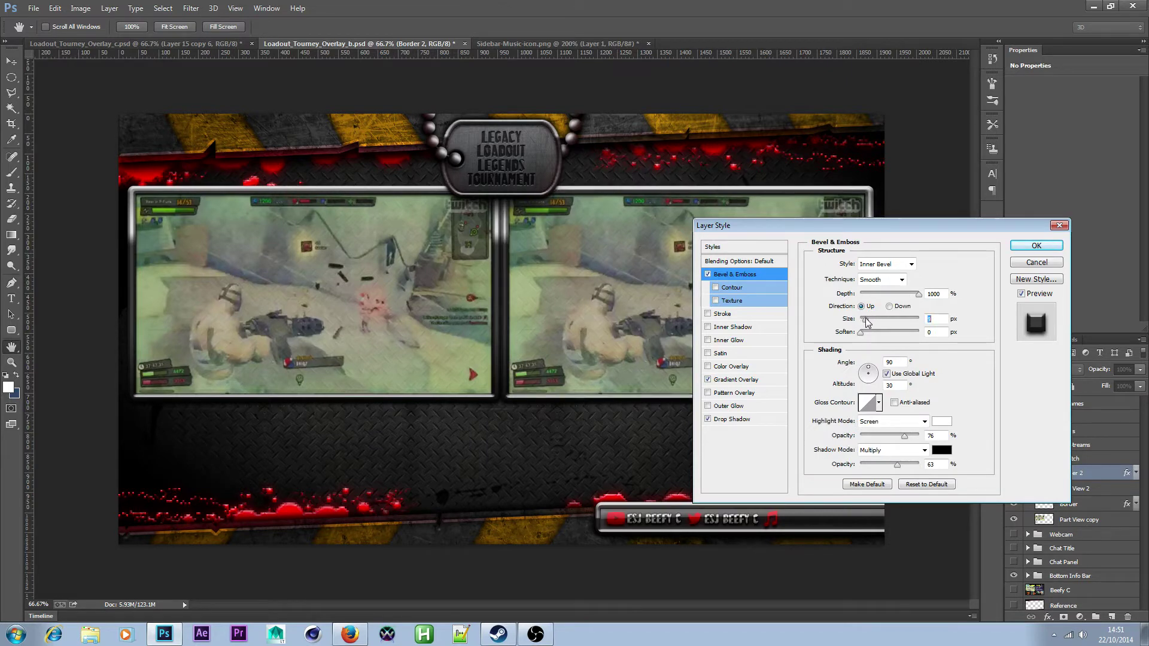
pyautogui.moveTo(866, 319); pyautogui.dragTo(868, 318)
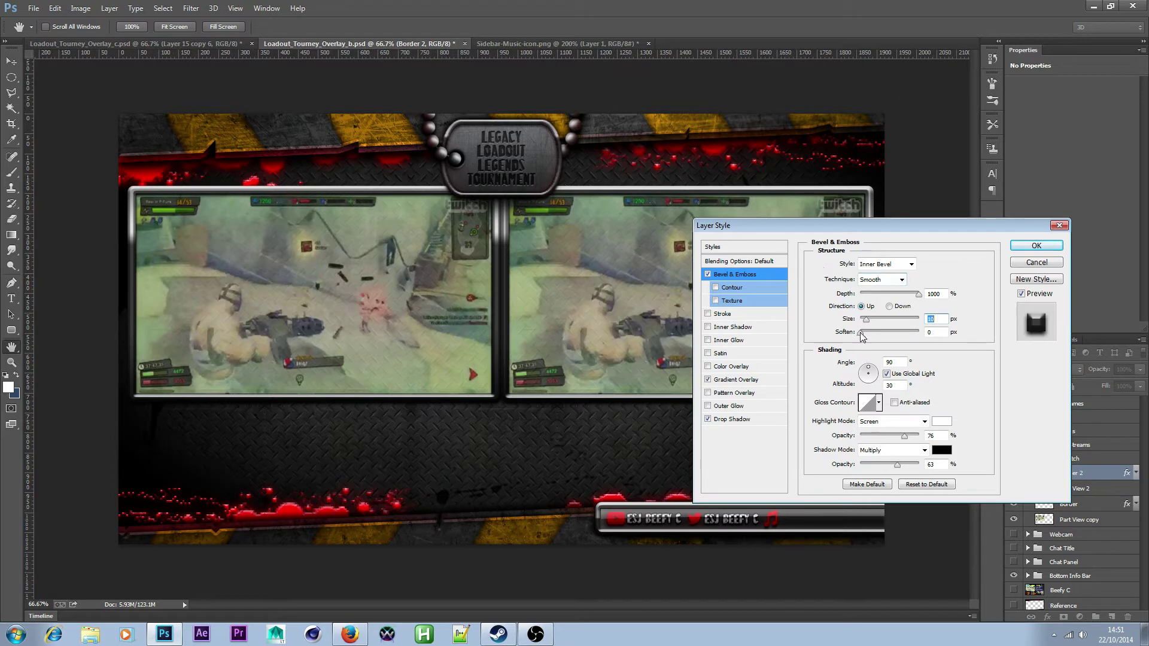
pyautogui.moveTo(860, 332)
pyautogui.mouseDown()
pyautogui.moveTo(890, 333)
pyautogui.moveTo(860, 327)
pyautogui.mouseUp()
pyautogui.click(1034, 246)
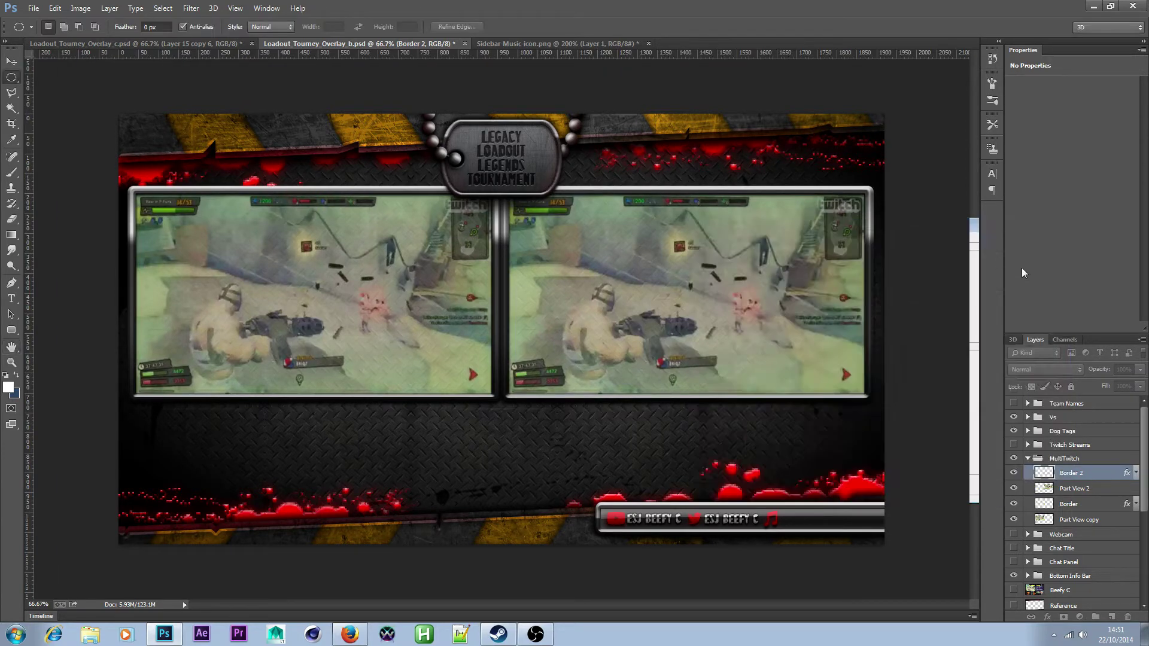
# - Copy the layer style of the Border 2 layer
pyautogui.rightClick(1107, 476)
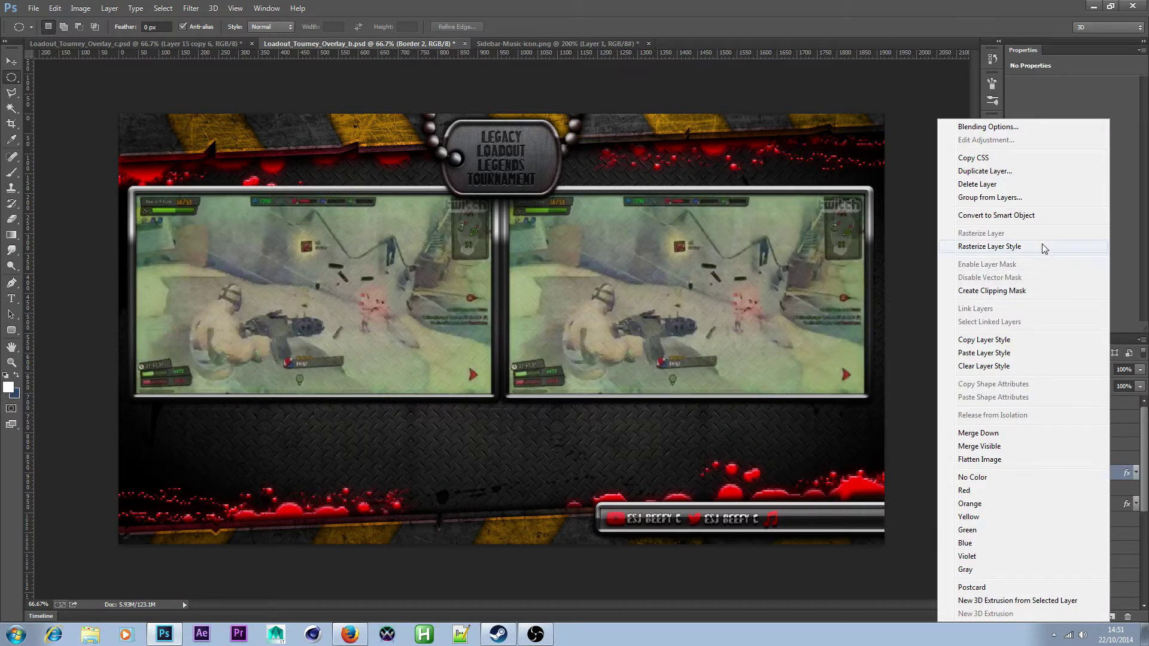
pyautogui.click(1015, 340)
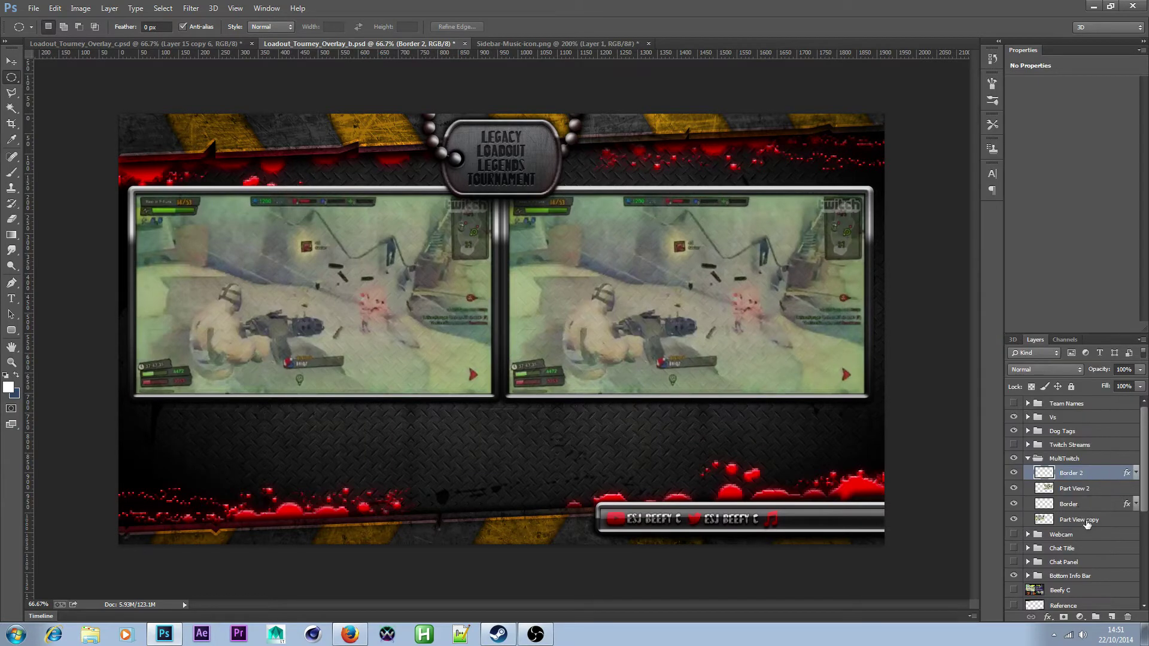
pyautogui.rightClick(1101, 520)
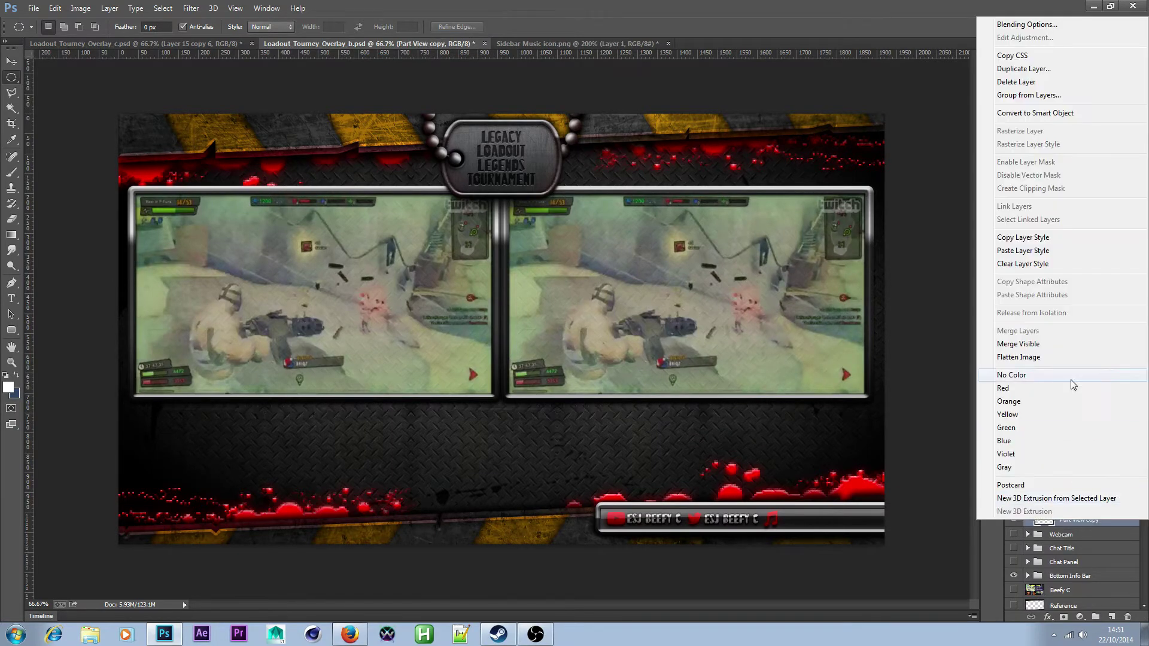
pyautogui.click(1044, 254)
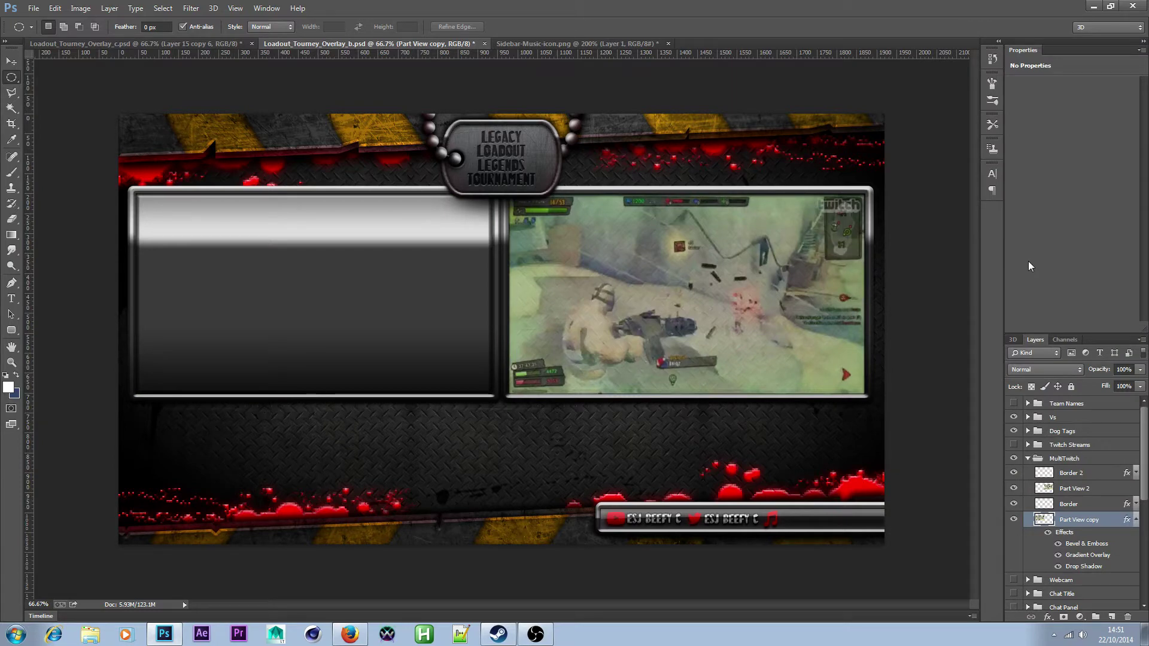
pyautogui.click(54, 7)
pyautogui.click(72, 20)
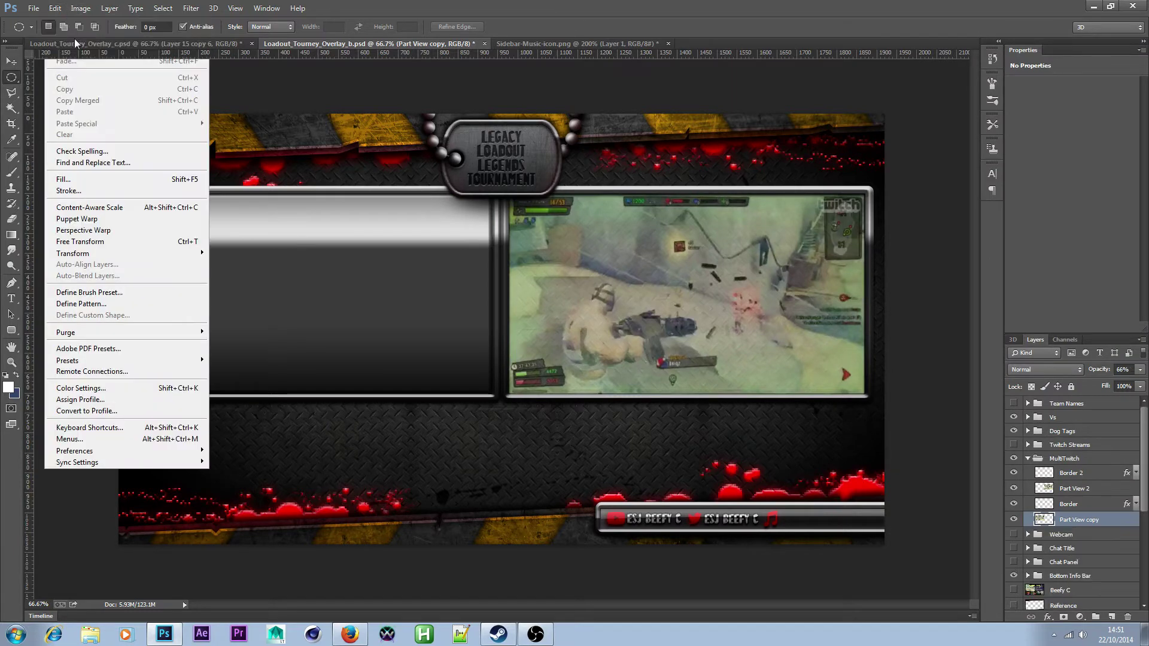
# - Paste the copied layer style onto the Border layer of the left view
pyautogui.click(1119, 508)
pyautogui.rightClick(1119, 507)
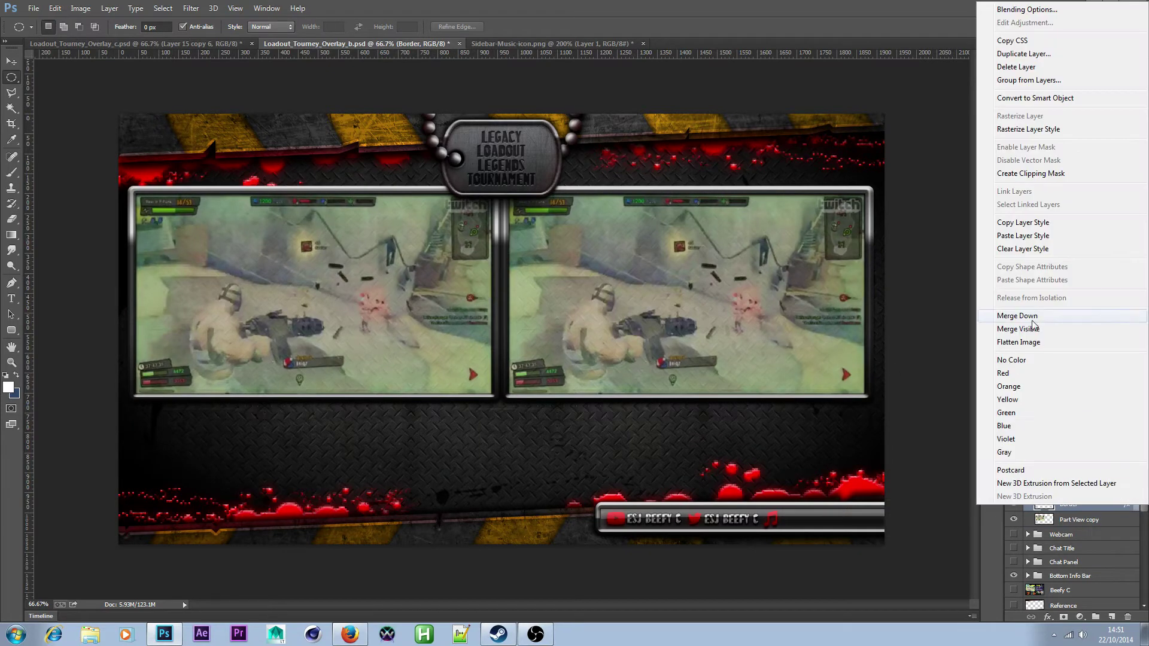
pyautogui.click(1015, 237)
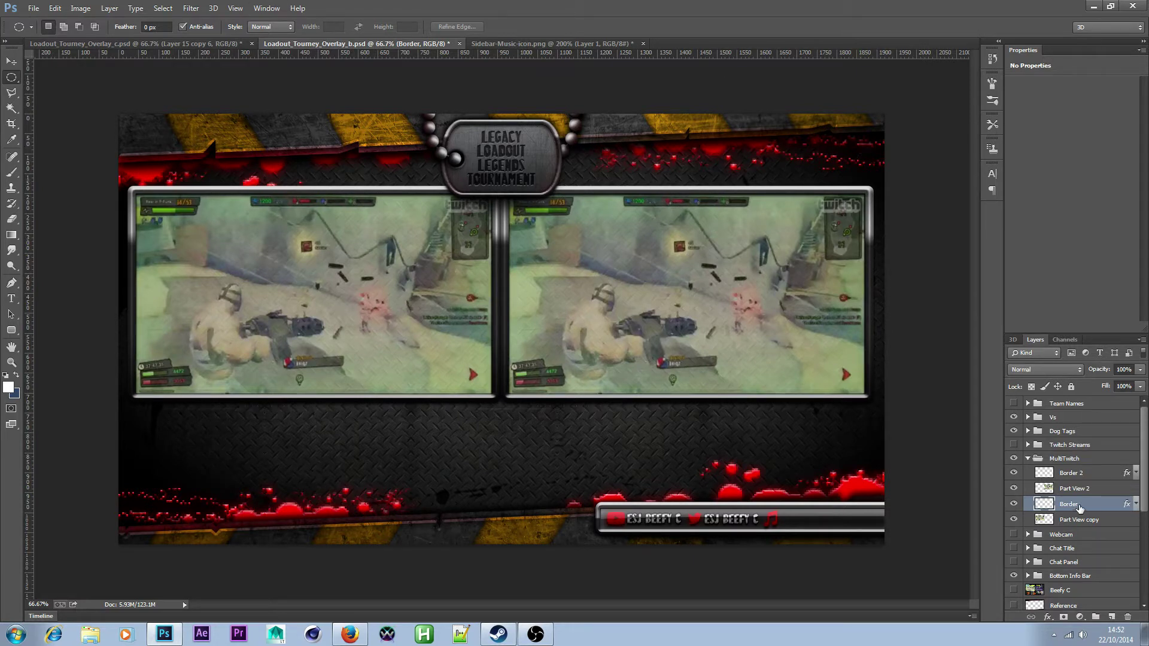
# - Create a new layer in the MultiTwitch group and place it directly below the Part View copy layer
pyautogui.click(1077, 519)
pyautogui.click(1112, 616)
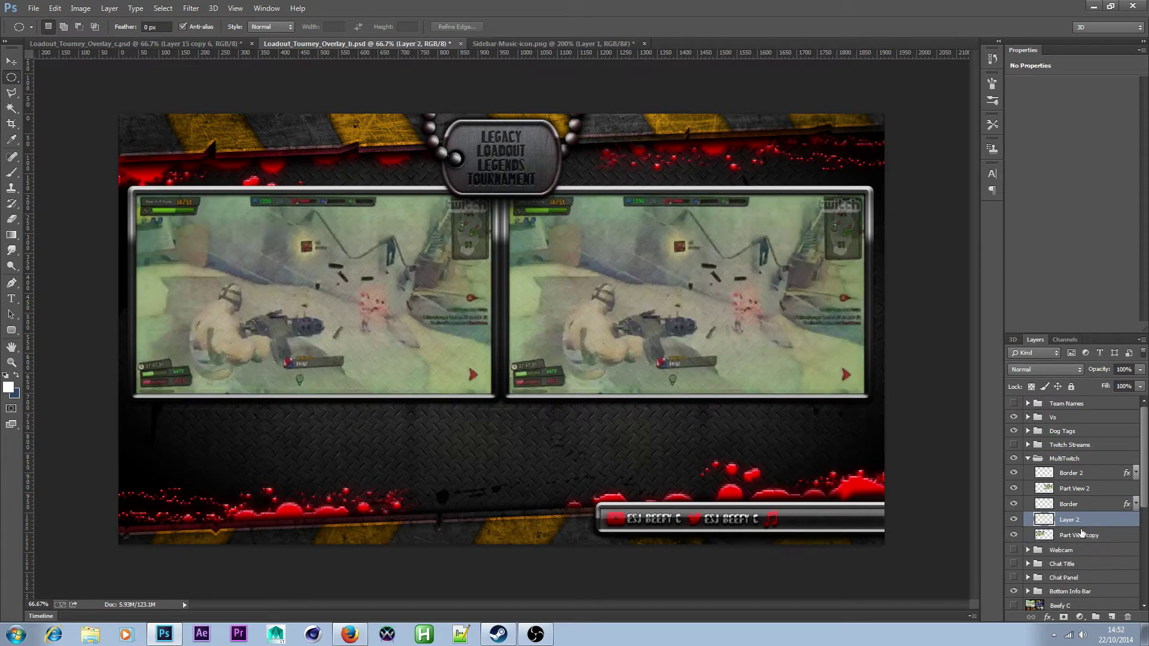
pyautogui.moveTo(1082, 542); pyautogui.dragTo(1081, 545)
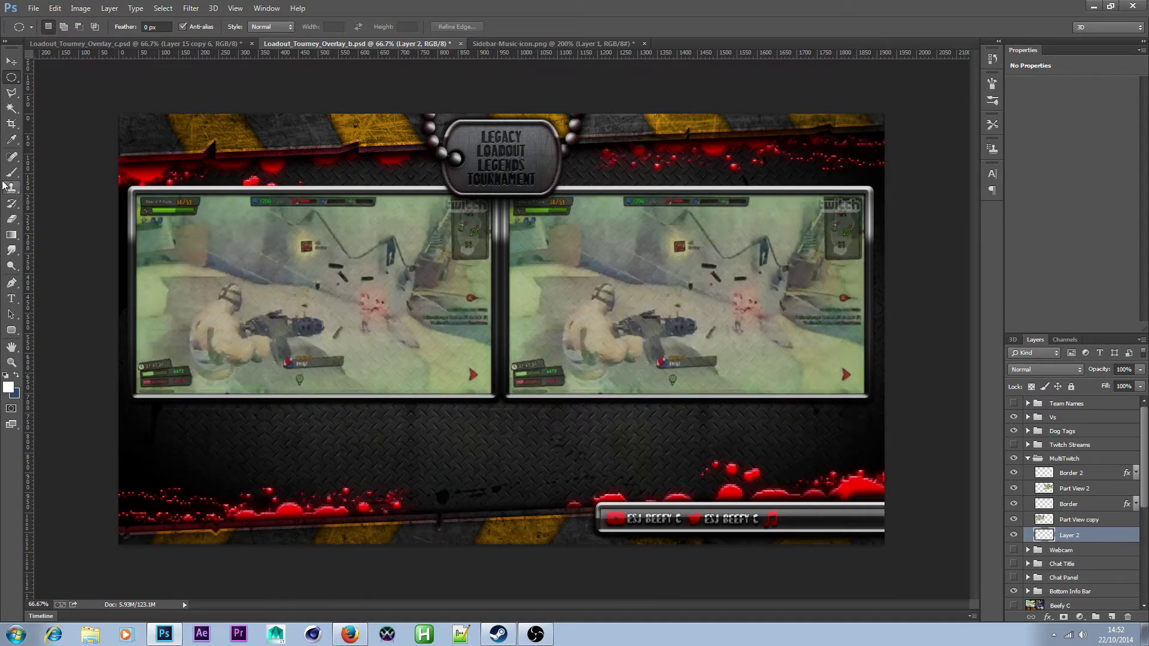
# - Draw a long, flat elliptical selection across the full width of the left frame's bottom edge
pyautogui.rightClick(12, 77)
pyautogui.click(43, 87)
pyautogui.moveTo(132, 384); pyautogui.dragTo(498, 411)
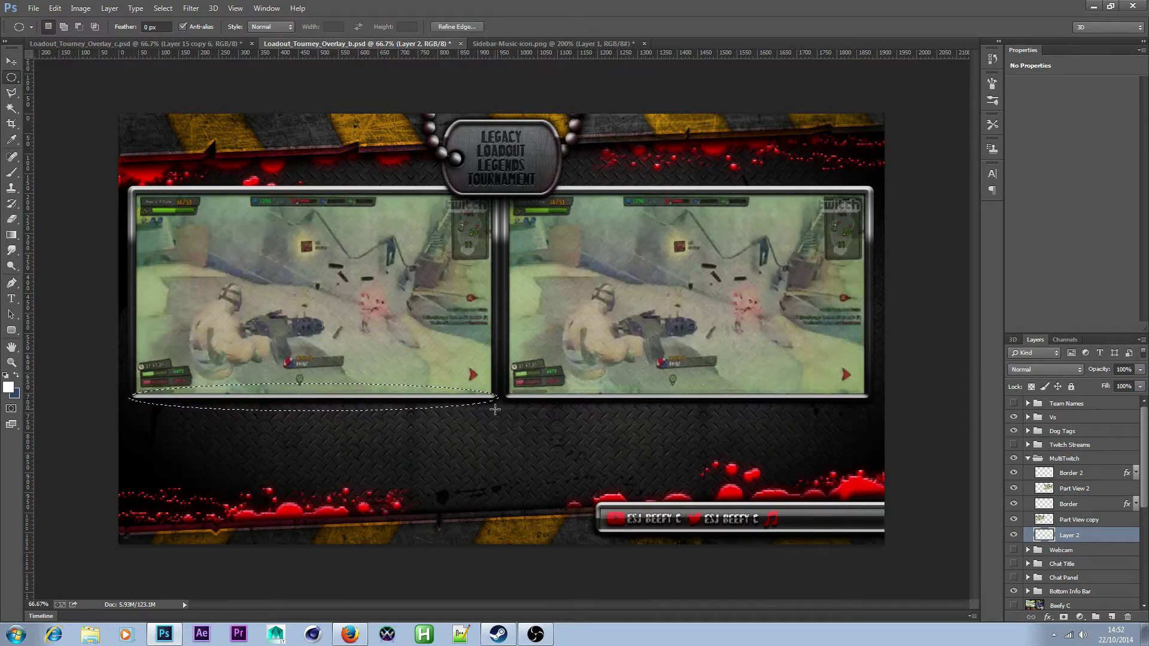
# - Set the foreground colour to black (000000), fill the elliptical selection on Layer 2 with it, and deselect
pyautogui.click(9, 387)
pyautogui.click(862, 443)
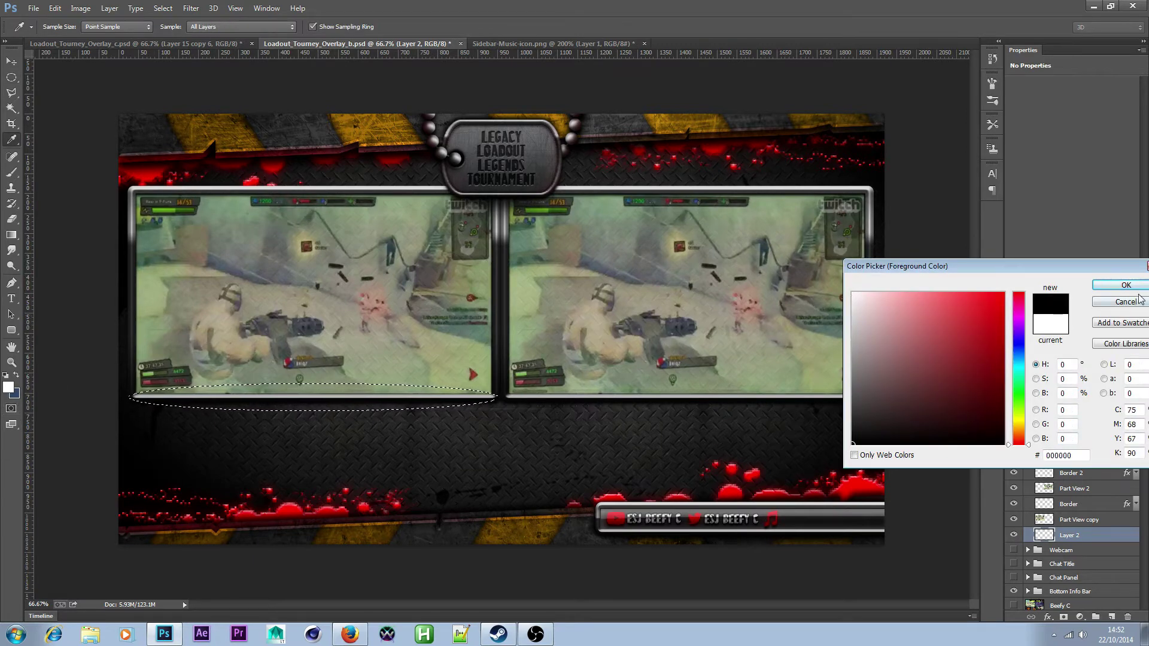
pyautogui.click(1119, 285)
pyautogui.moveTo(11, 234); pyautogui.dragTo(50, 244)
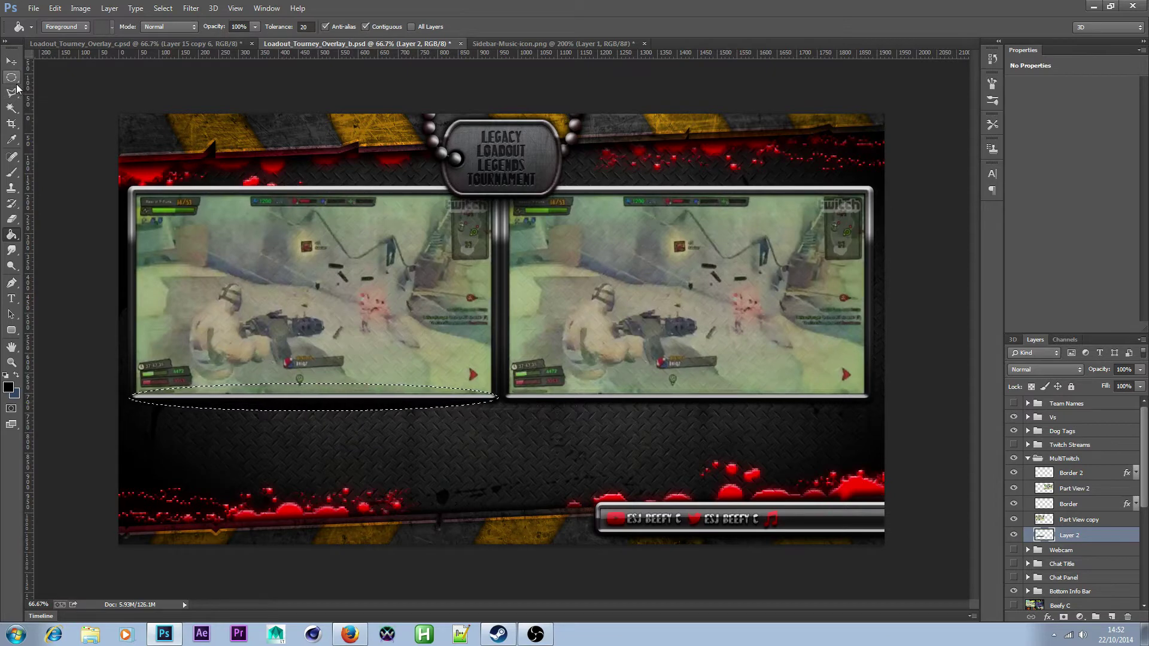
pyautogui.press('m')
pyautogui.hotkey('ctrl', 'd')
# - Select the whole canvas and apply a Gaussian Blur with an 18.2-pixel radius to the black ellipse on Layer 2
pyautogui.click(165, 9)
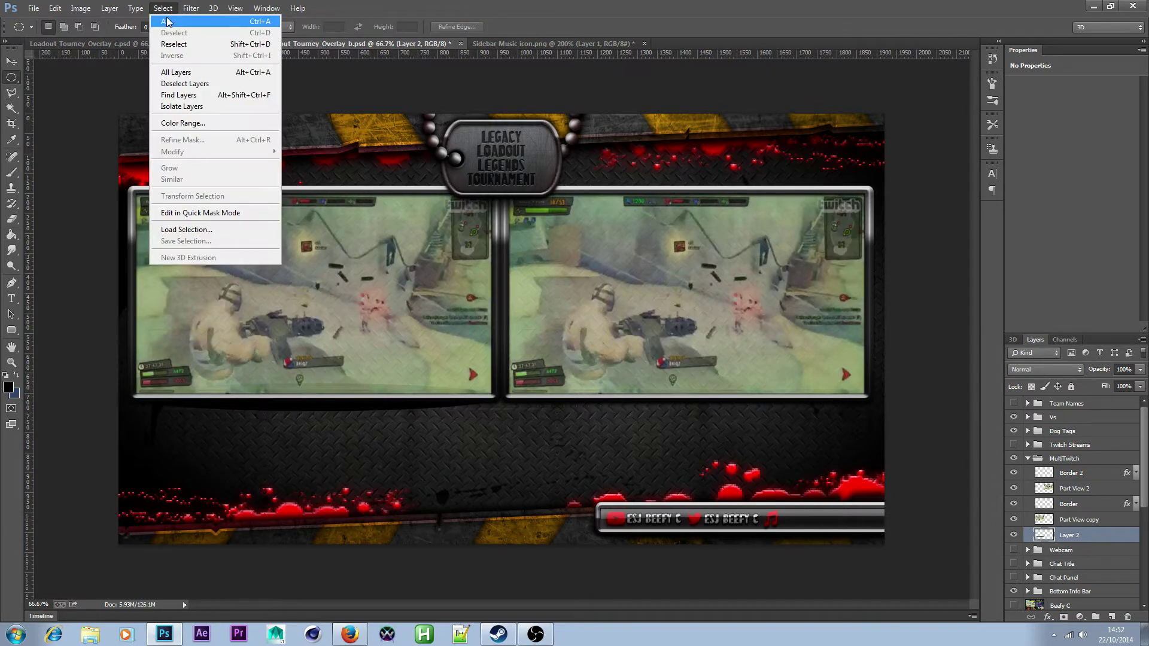
pyautogui.click(169, 18)
pyautogui.click(187, 8)
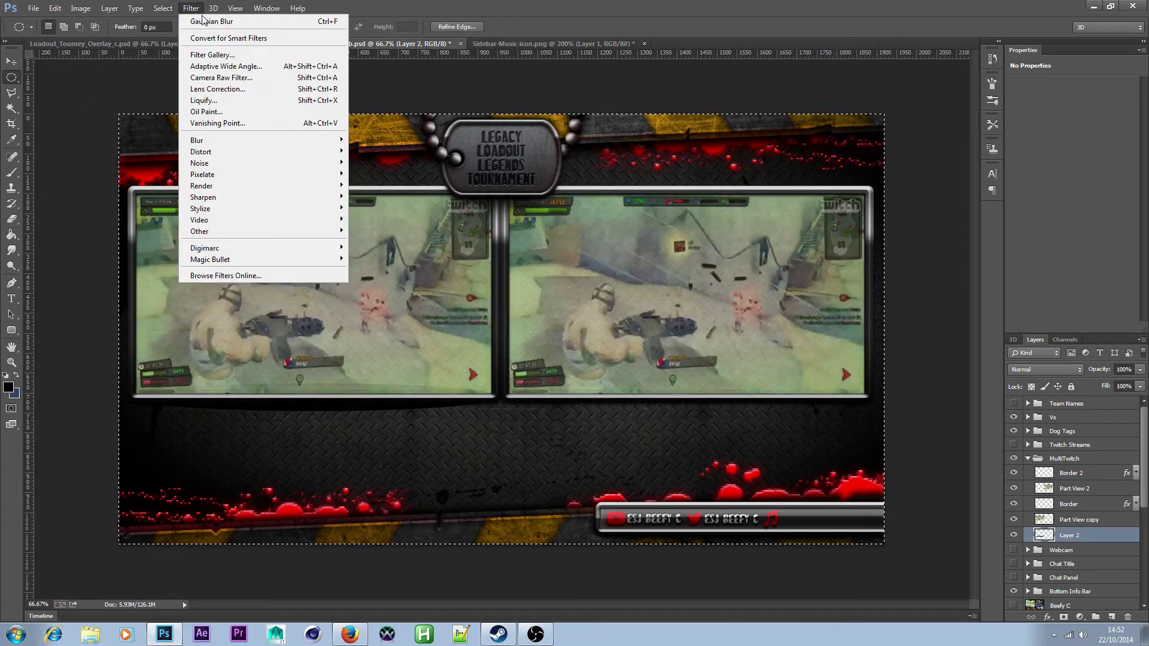
pyautogui.moveTo(333, 147)
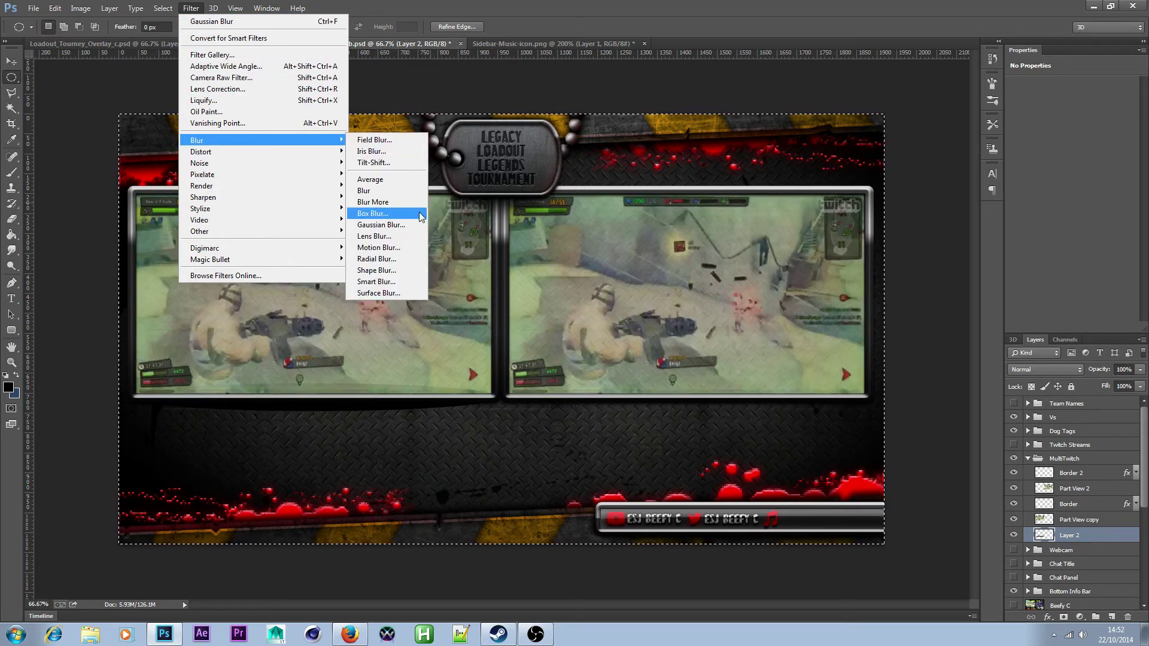
pyautogui.click(411, 223)
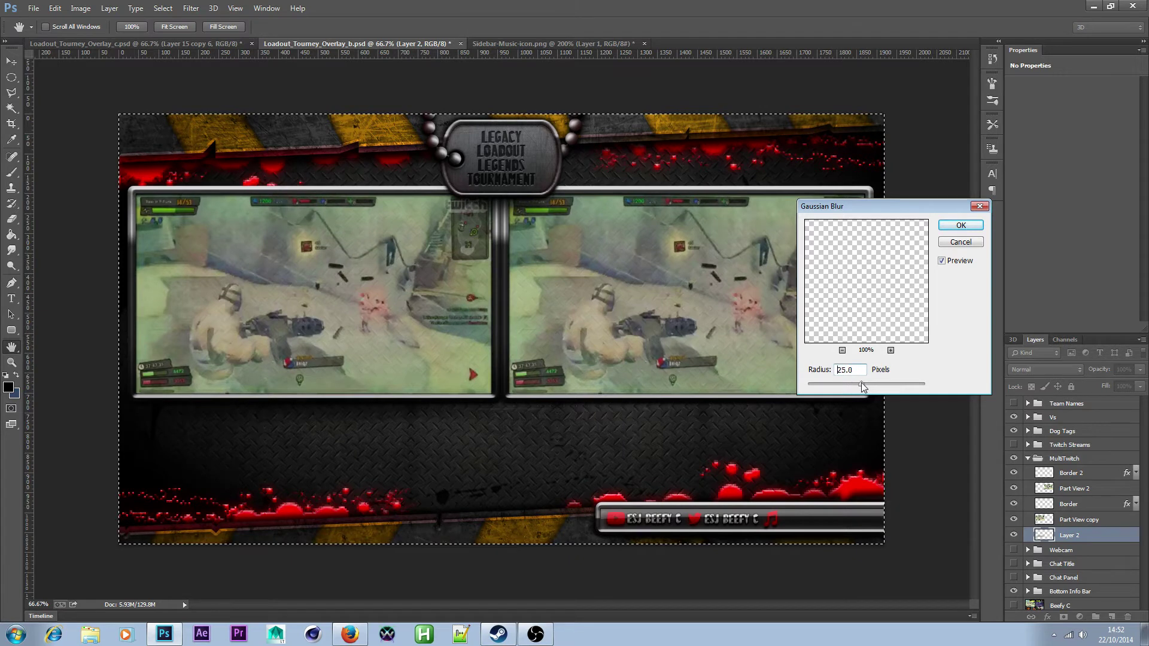
pyautogui.moveTo(856, 383); pyautogui.dragTo(858, 381)
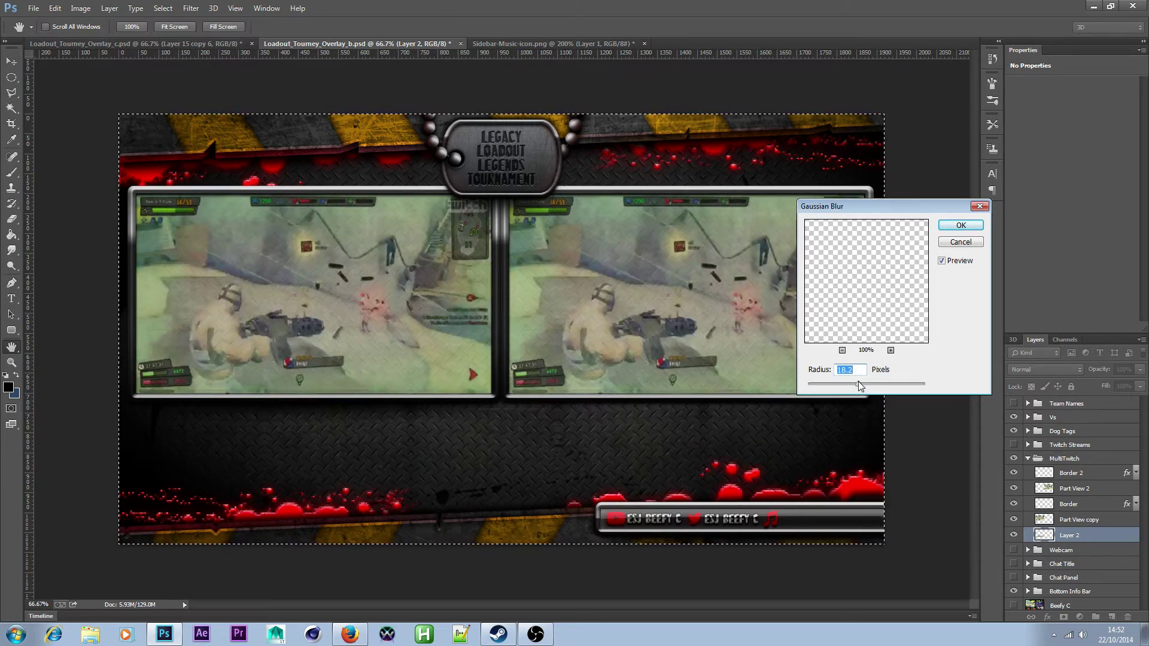
pyautogui.click(961, 225)
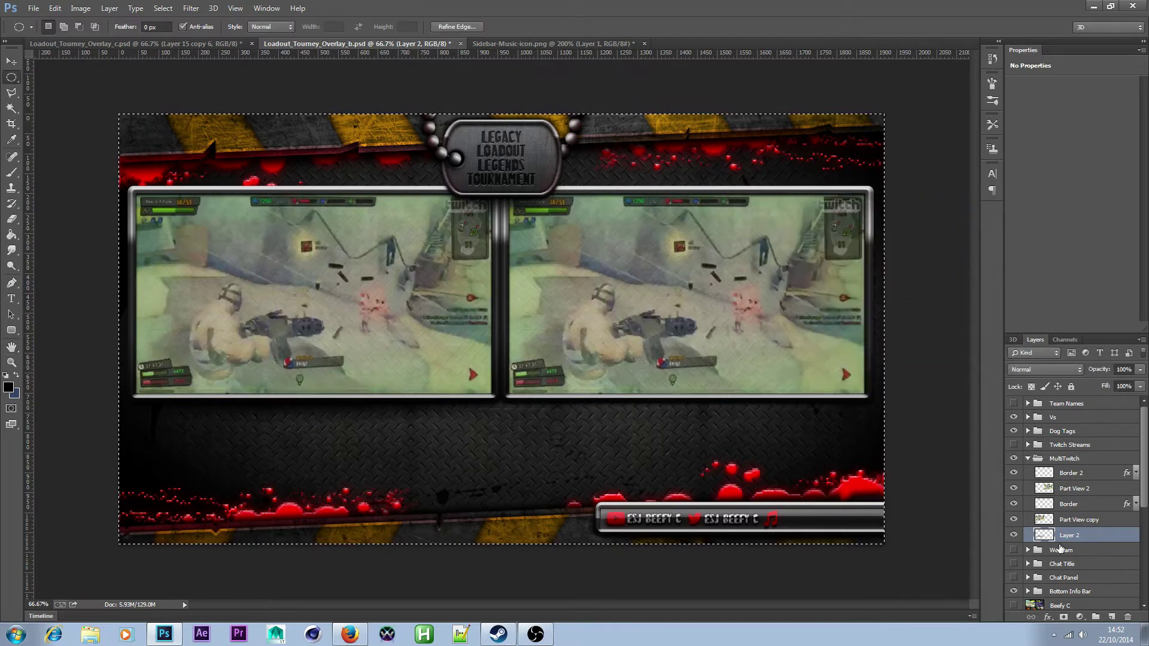
# - Rename Layer 2 in the MultiTwitch group as Shadow 1
pyautogui.doubleClick(1080, 540)
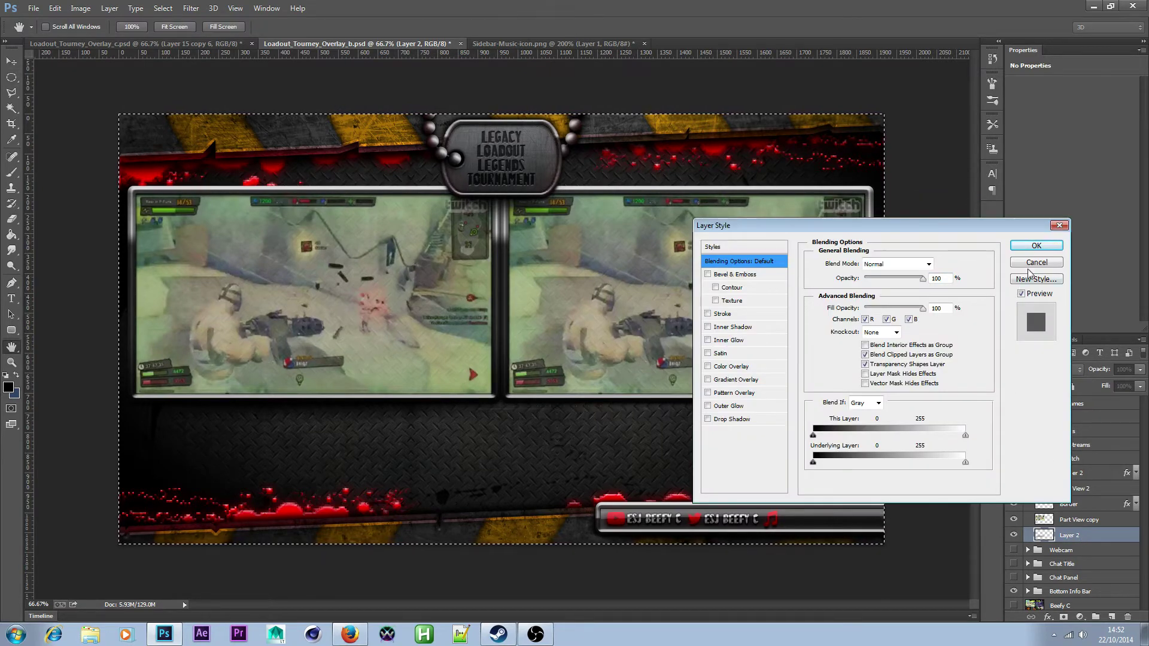
pyautogui.click(1029, 264)
pyautogui.doubleClick(1071, 536)
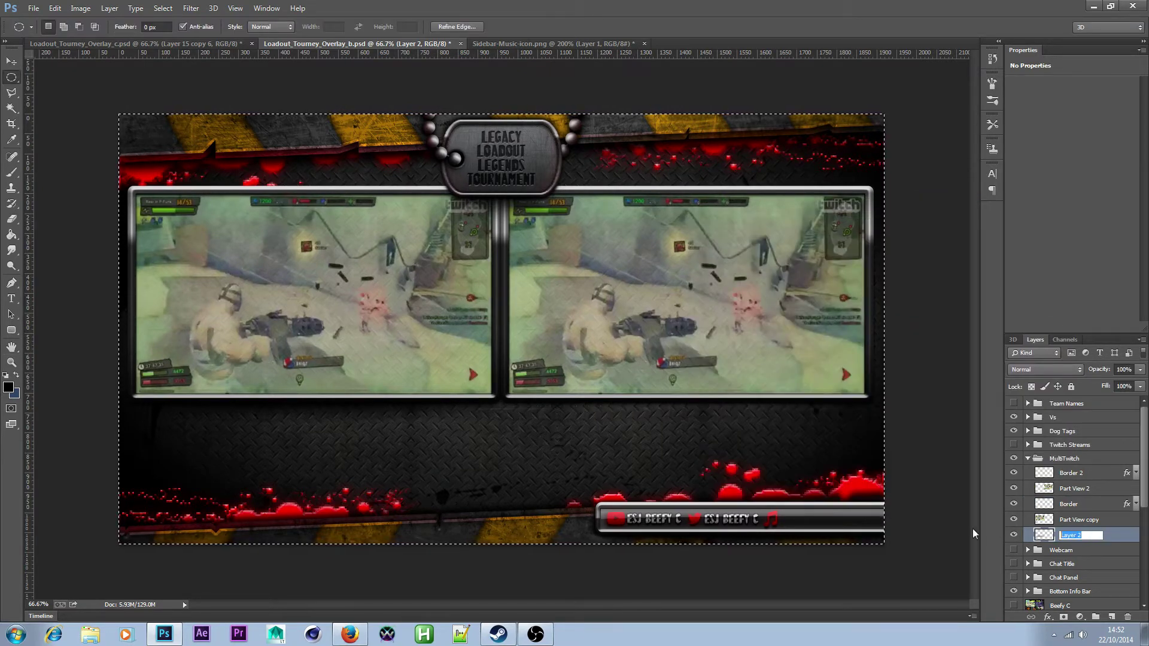
pyautogui.write('Shadow 1')
pyautogui.press('Return')
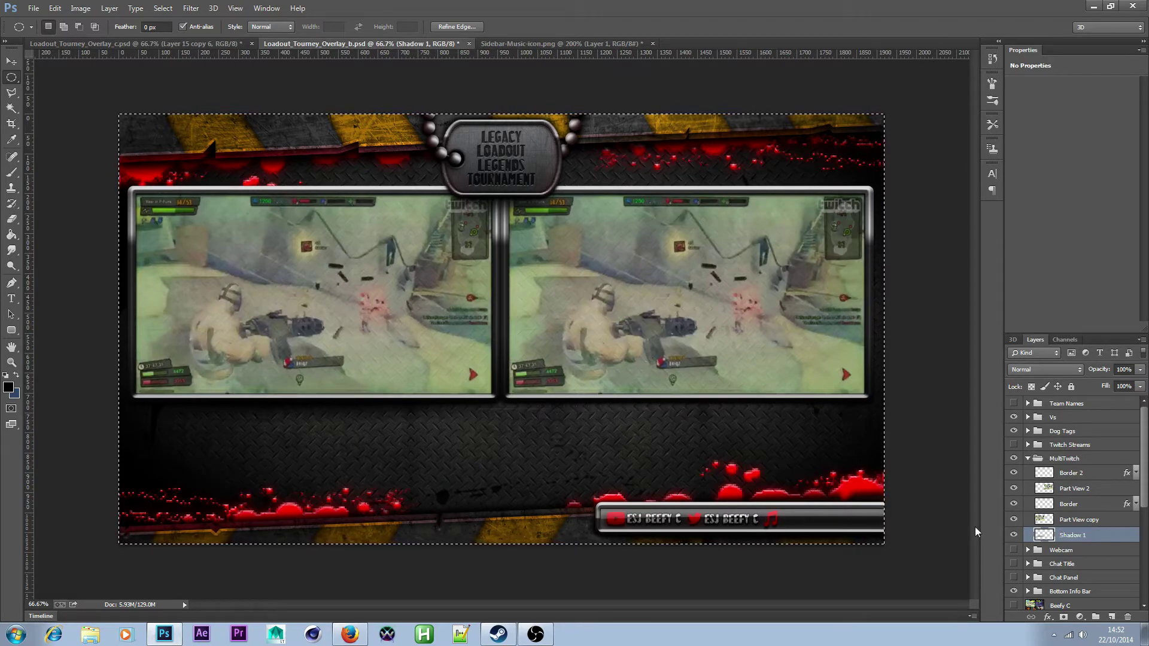
# - Duplicate the Shadow 1 layer, move the copy beneath the bottom edge of the second view's frame, and deselect
pyautogui.rightClick(1101, 540)
pyautogui.click(1029, 84)
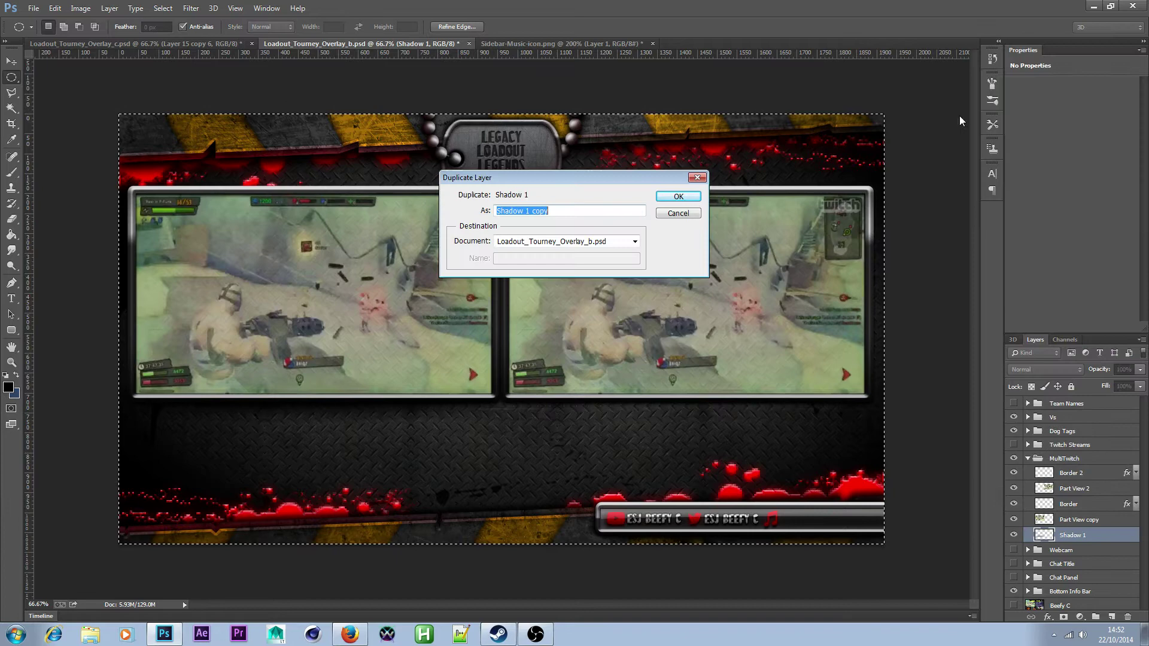
pyautogui.click(678, 195)
pyautogui.press('v')
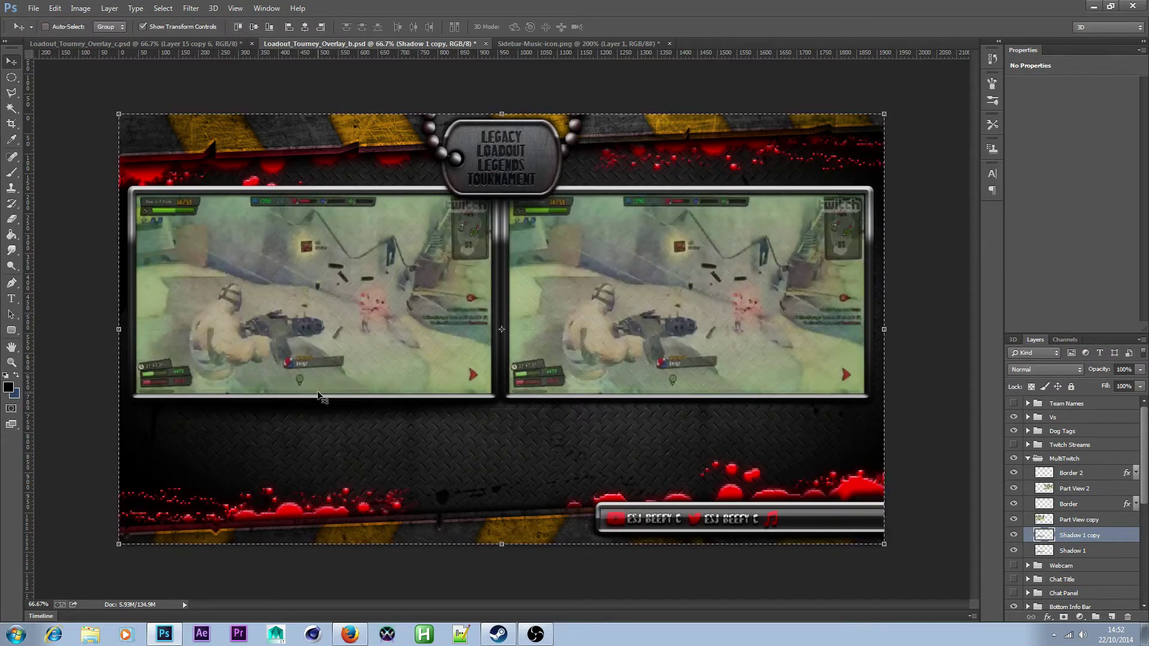
pyautogui.press('m')
pyautogui.moveTo(527, 386); pyautogui.dragTo(868, 410)
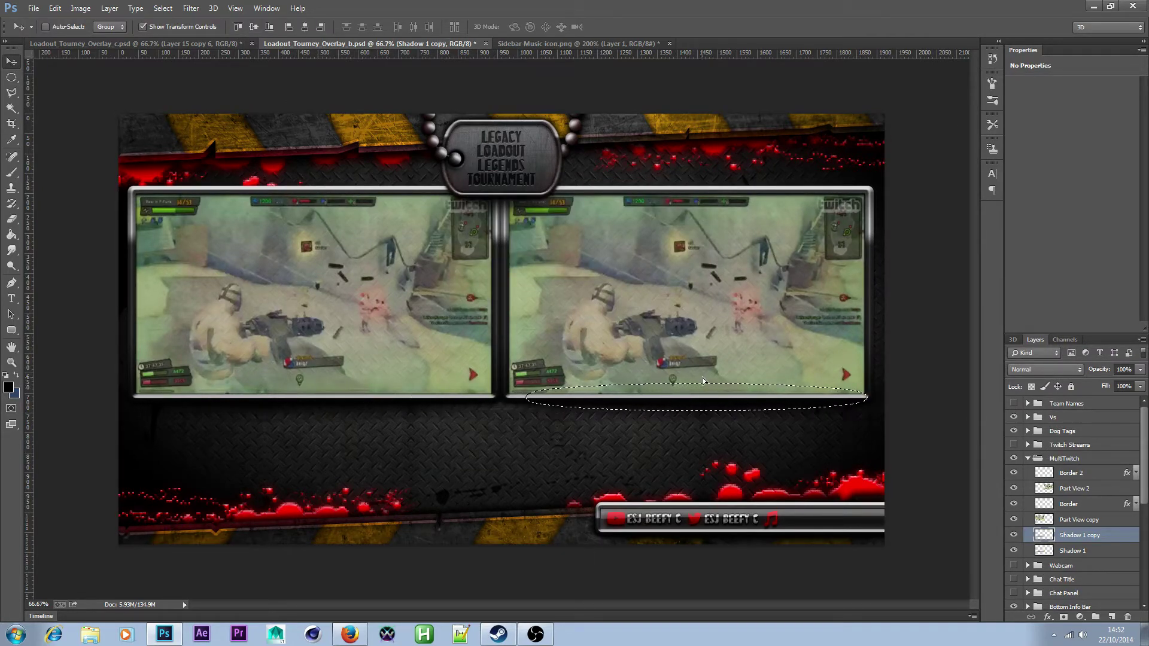
pyautogui.moveTo(703, 382); pyautogui.dragTo(689, 380)
pyautogui.press('v')
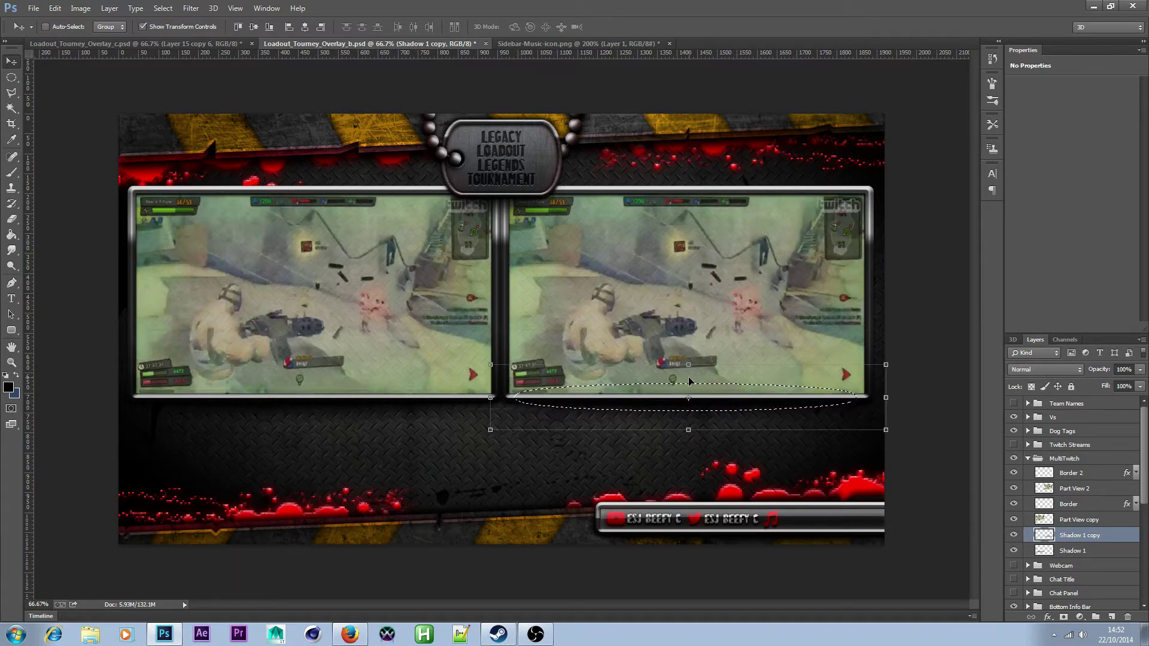
pyautogui.click(11, 77)
pyautogui.hotkey('ctrl', 'd')
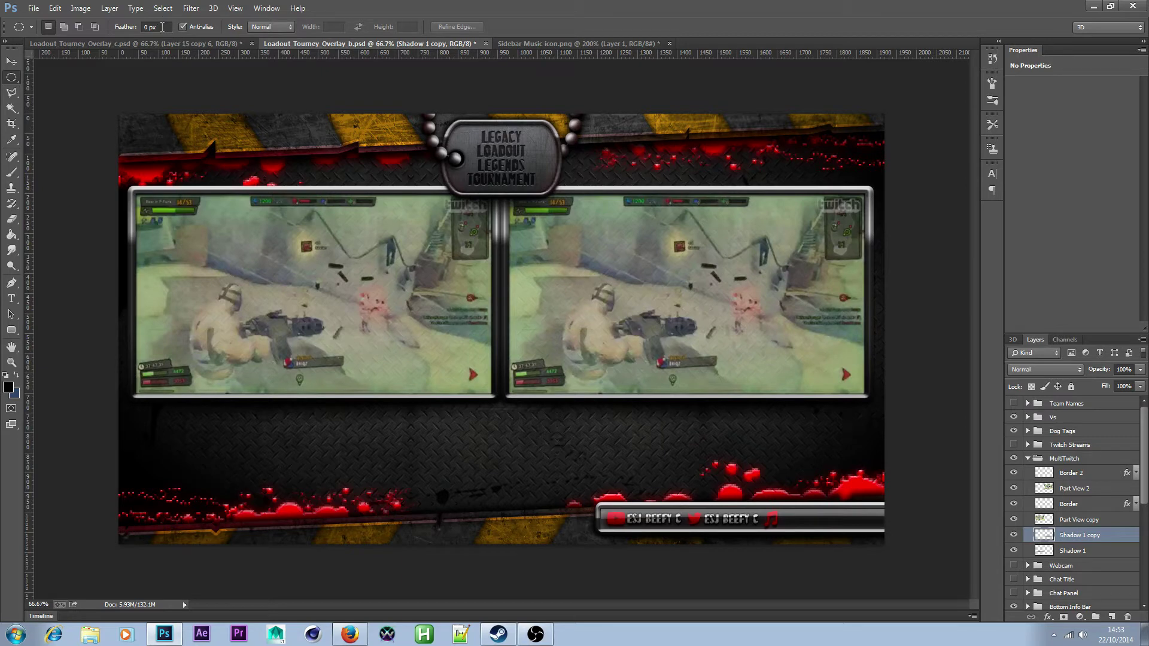
# - Save Loadout_Tourney_Overlay_b.psd and close Loadout_Tourney_Overlay_c.psd without saving its changes
pyautogui.click(34, 8)
pyautogui.moveTo(55, 9)
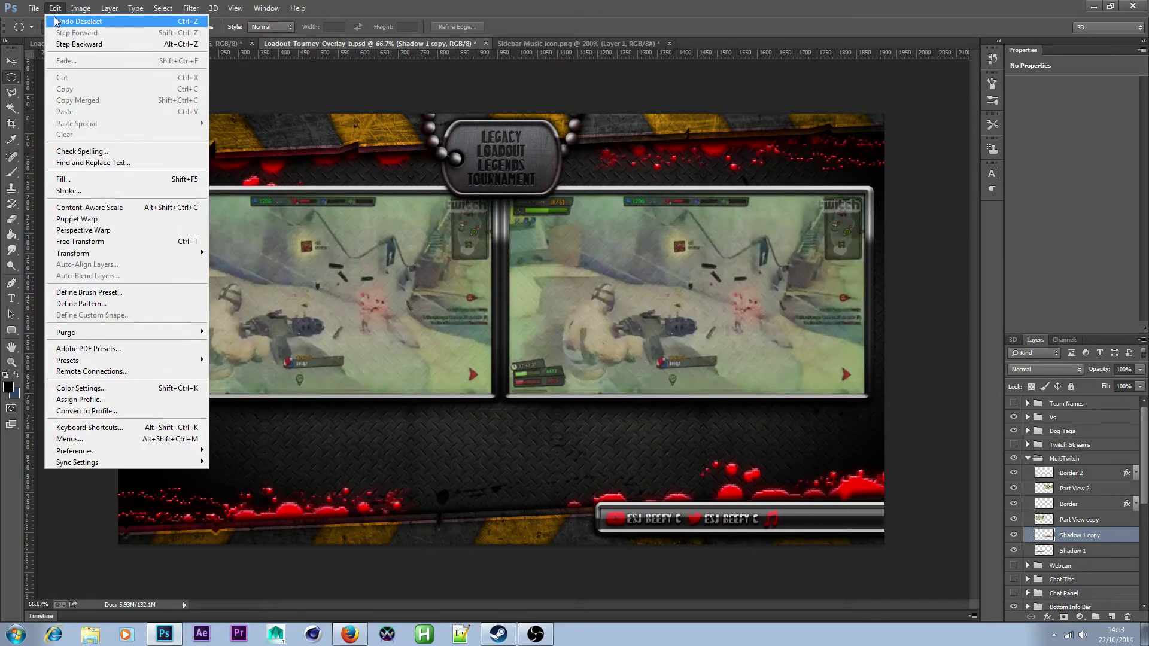
pyautogui.click(67, 141)
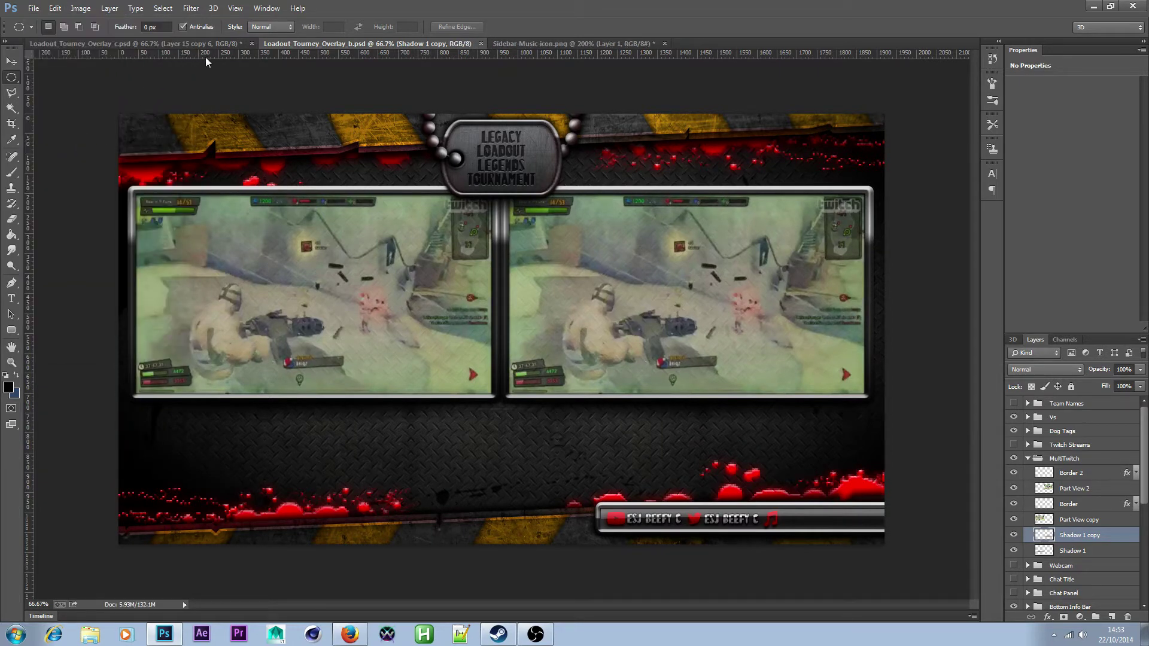
pyautogui.click(252, 44)
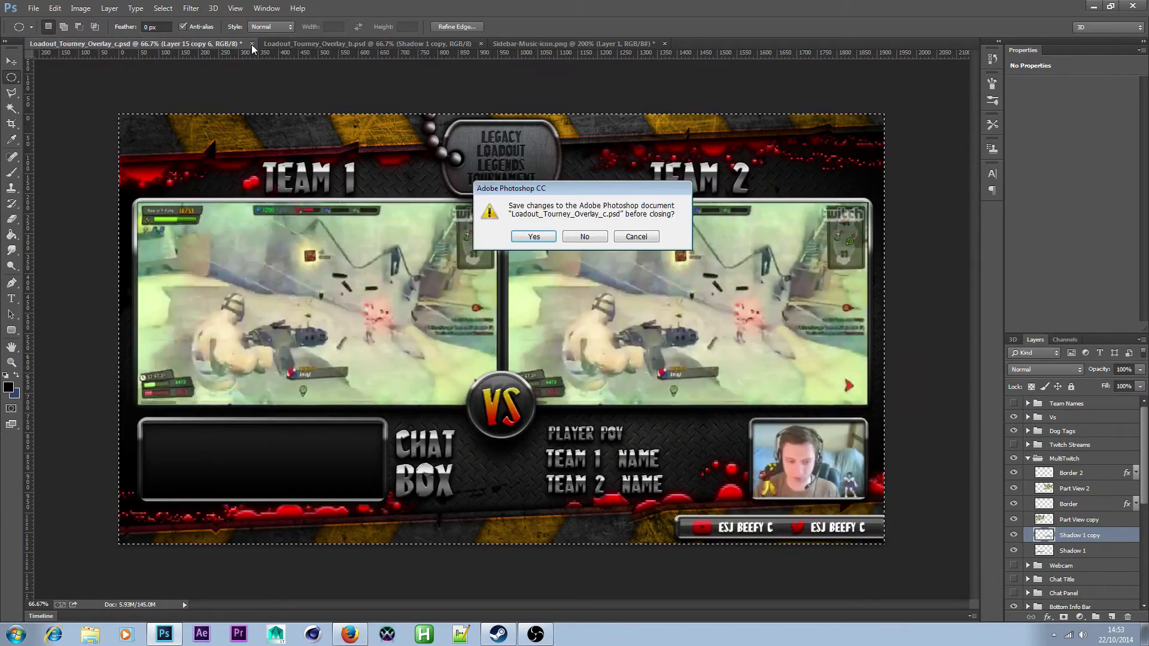
pyautogui.click(586, 237)
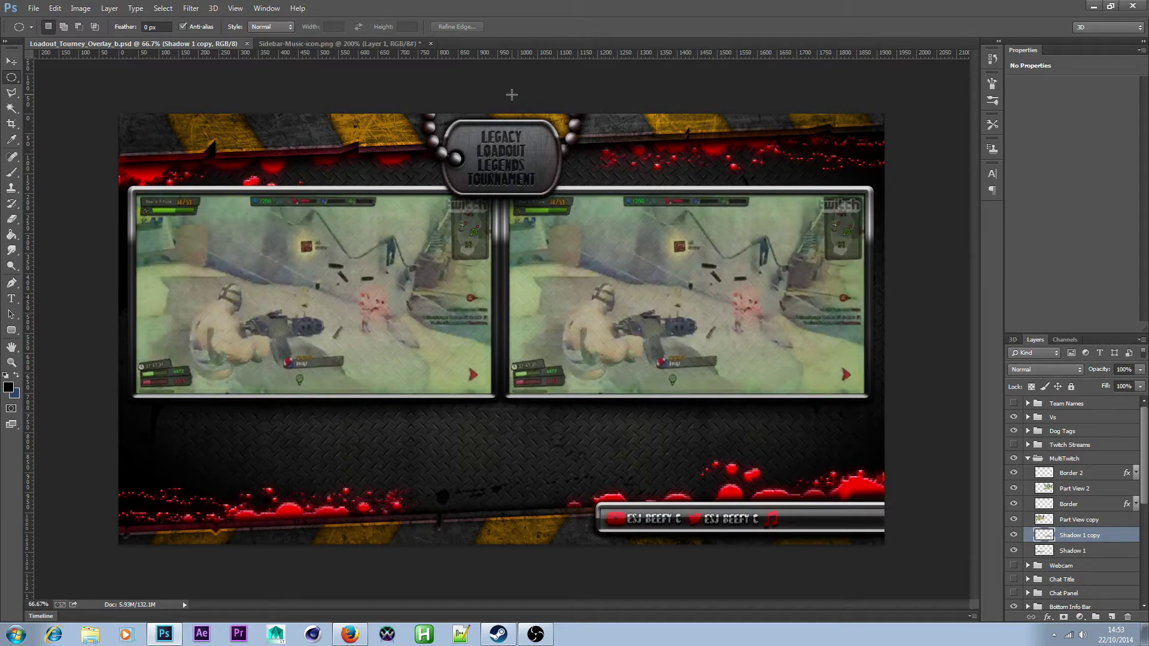
# - Switch to Firefox to check the Twitch channel's stream and chat, and return to Photoshop
pyautogui.click(352, 638)
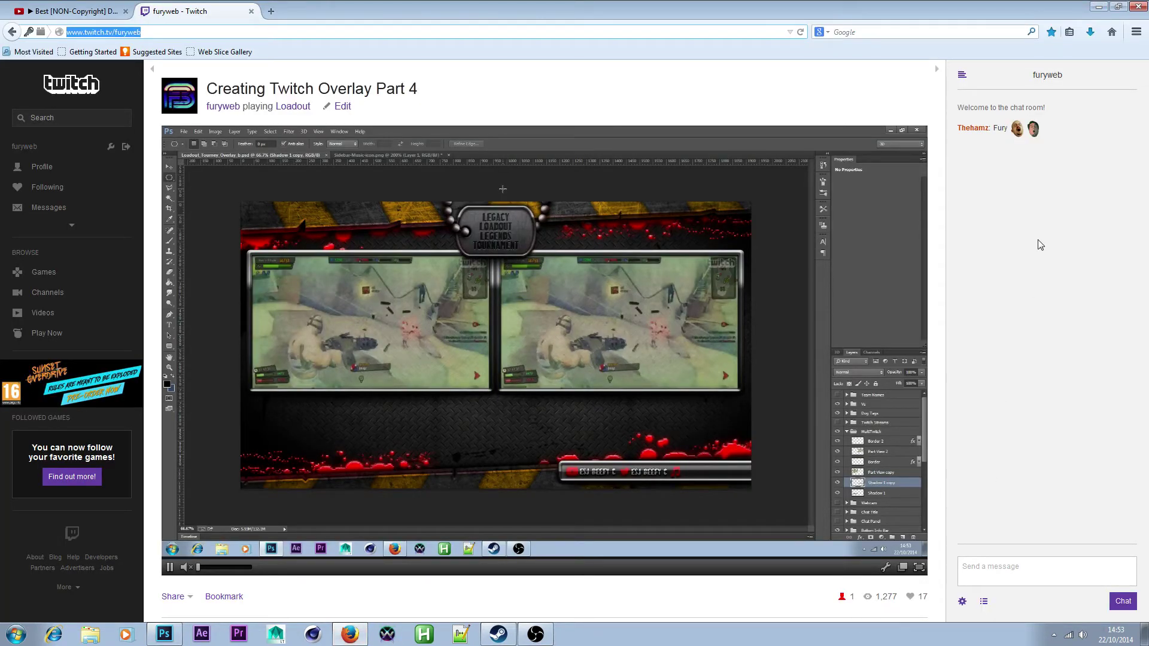
pyautogui.click(1103, 9)
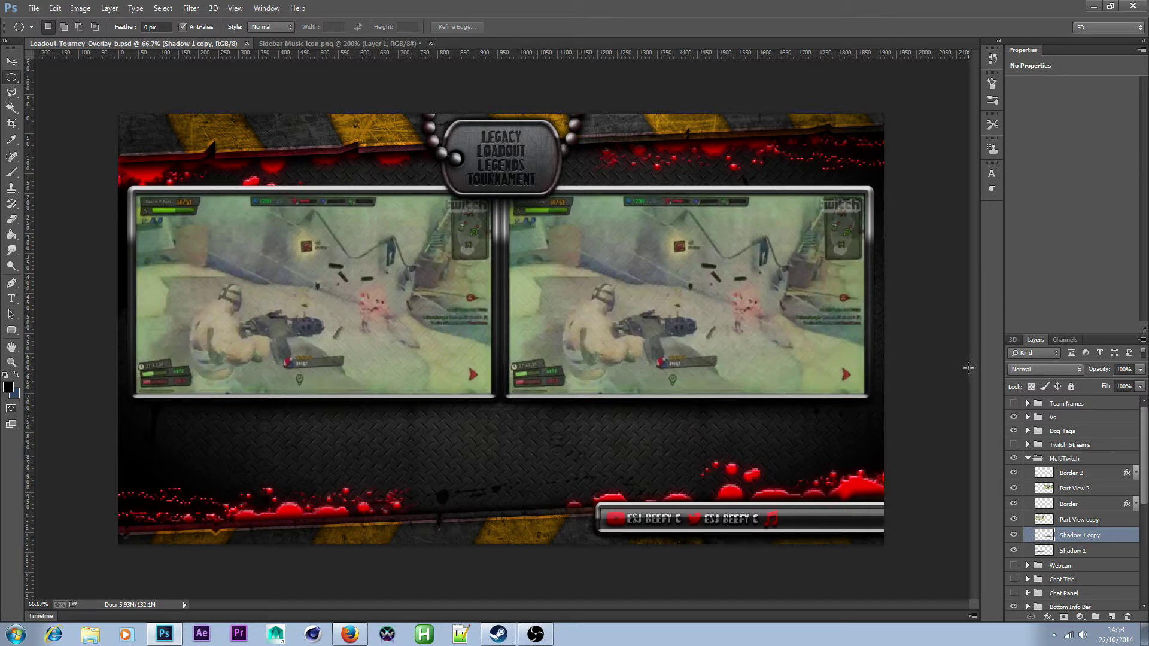
# - Expand the Vs group and create a new empty layer inside it
pyautogui.click(1028, 419)
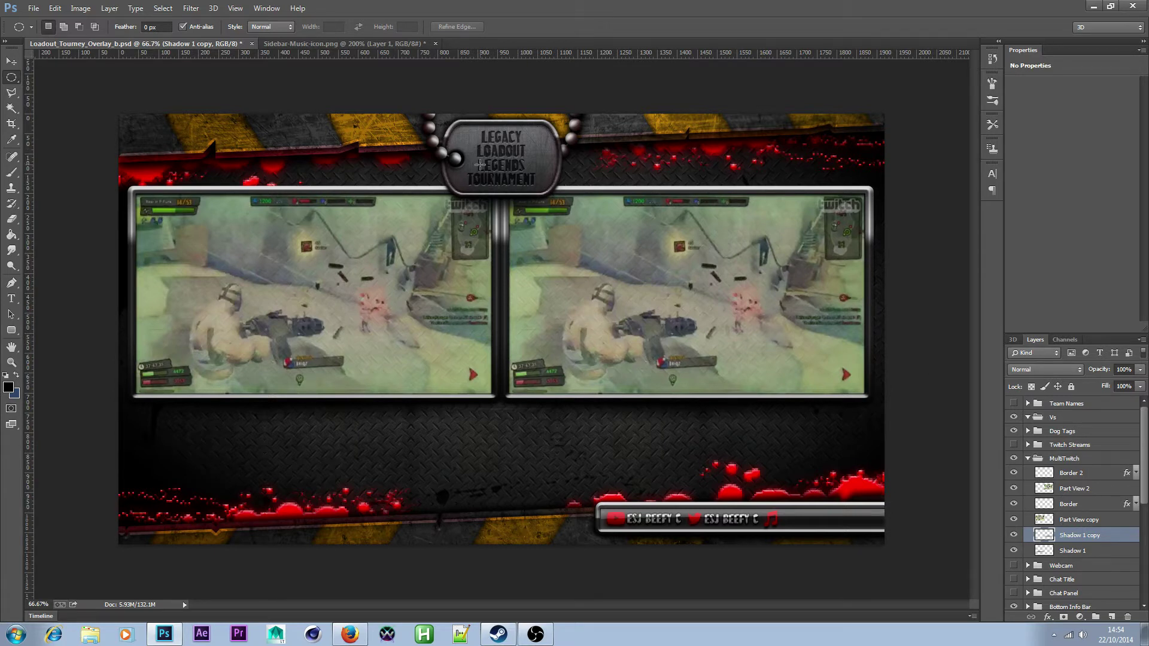
pyautogui.click(1088, 419)
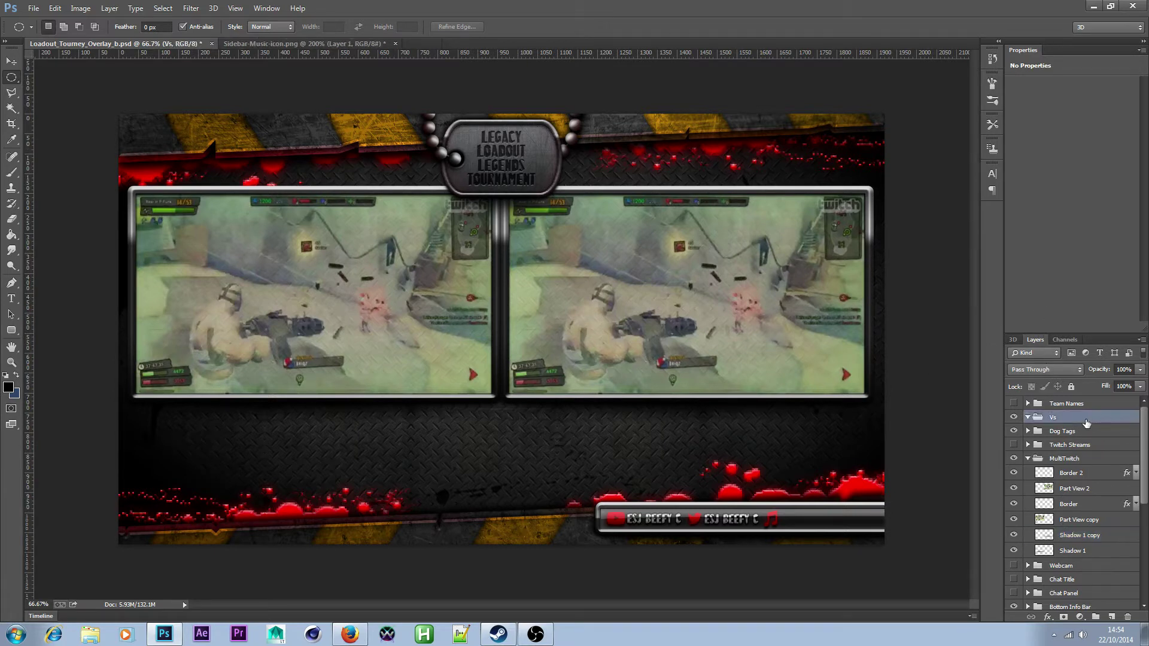
pyautogui.click(1112, 617)
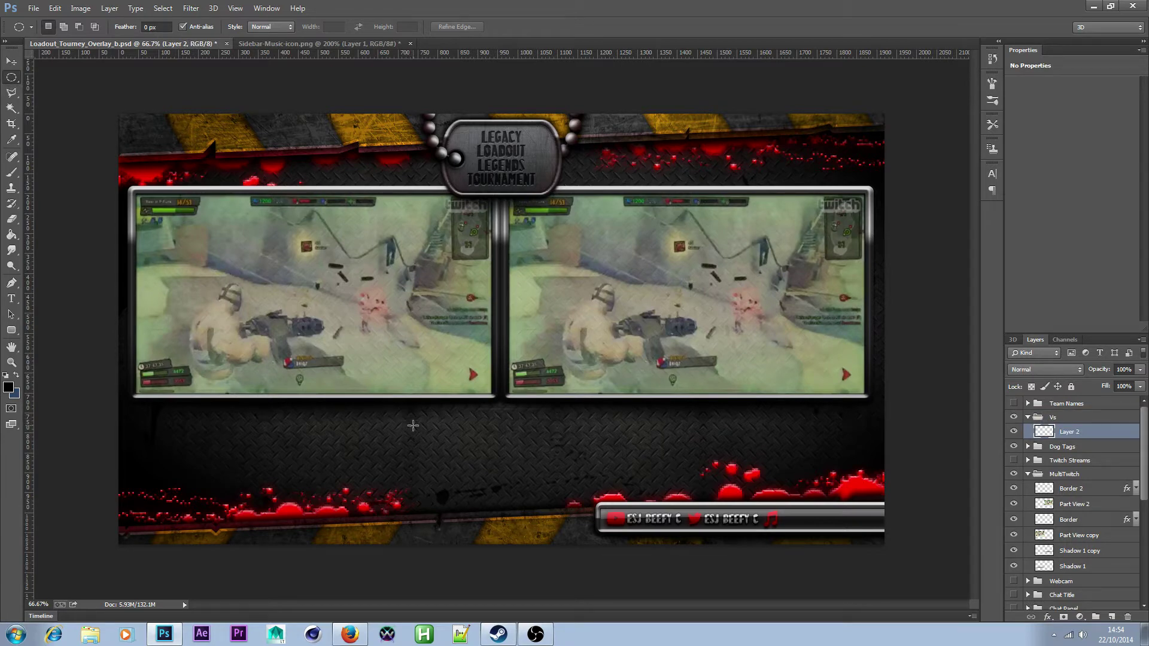
# - Draw a circular selection centred between the two views at their bottom edges and fill it with black on Layer 2
pyautogui.scroll(1, 536, 432)
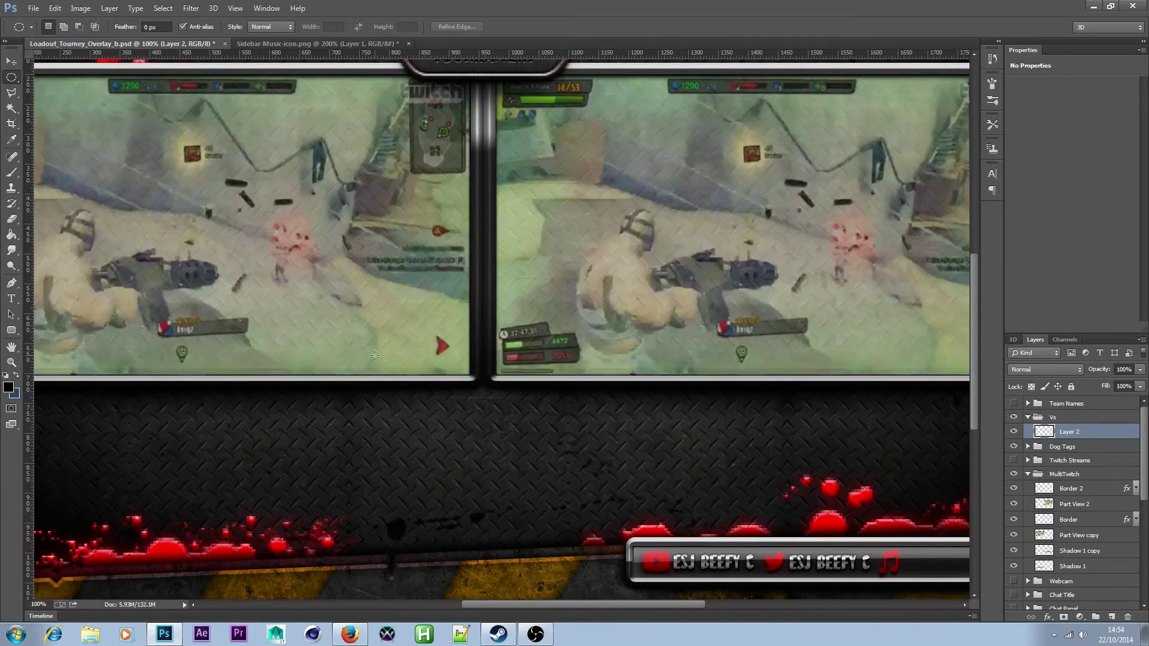
pyautogui.click(11, 362)
pyautogui.keyDown('alt'); pyautogui.click(219, 393); pyautogui.keyUp('alt')
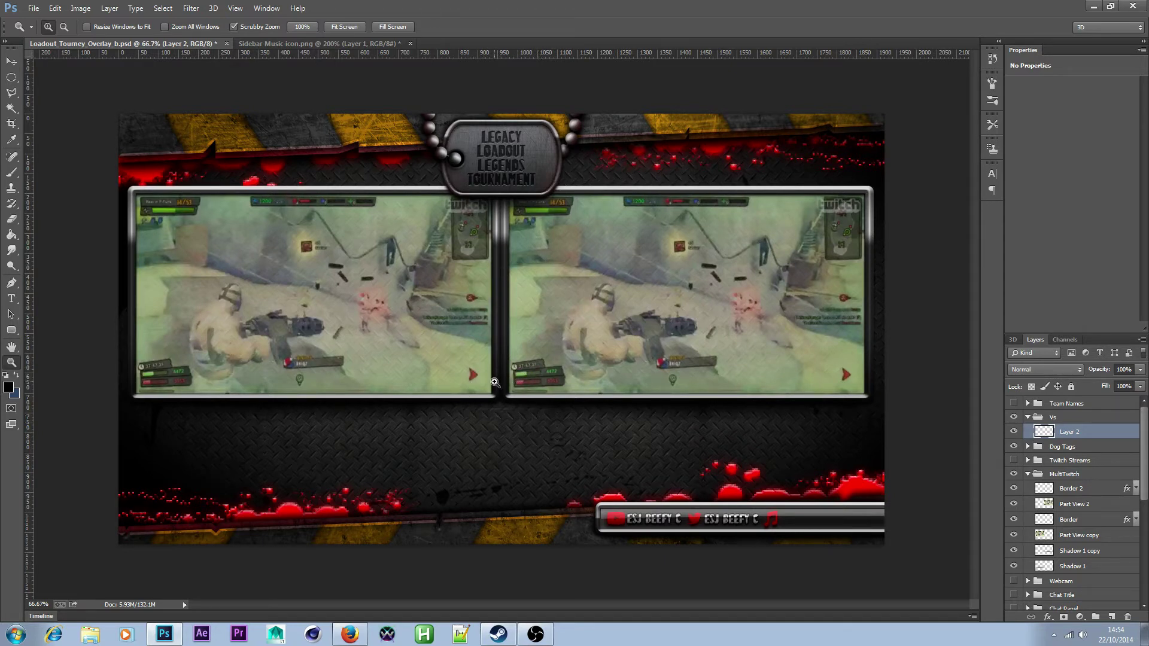
pyautogui.click(10, 79)
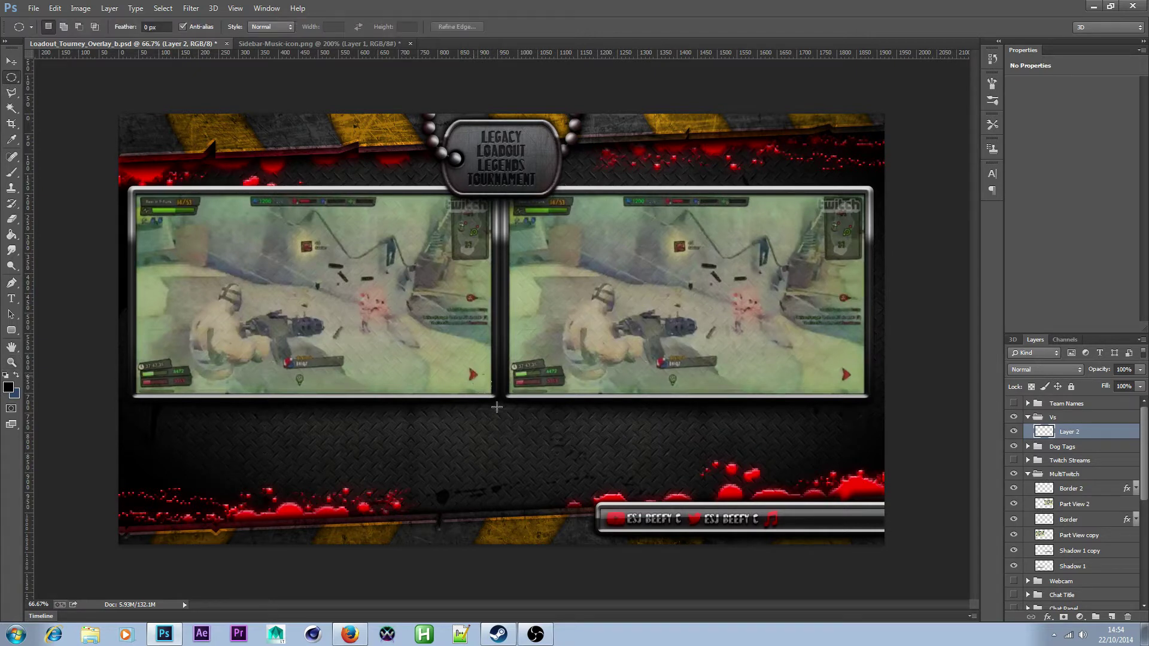
pyautogui.moveTo(530, 450); pyautogui.dragTo(506, 414)
pyautogui.click(11, 234)
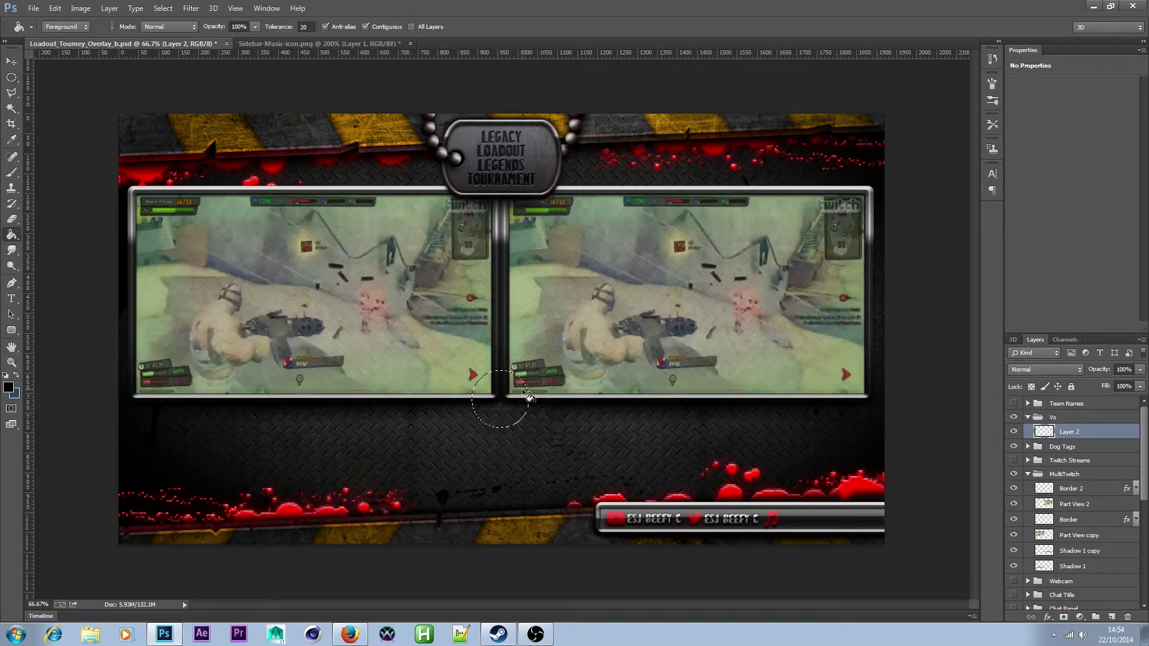
# - Expand the circular selection slightly beyond the edge of the black circle
pyautogui.click(11, 78)
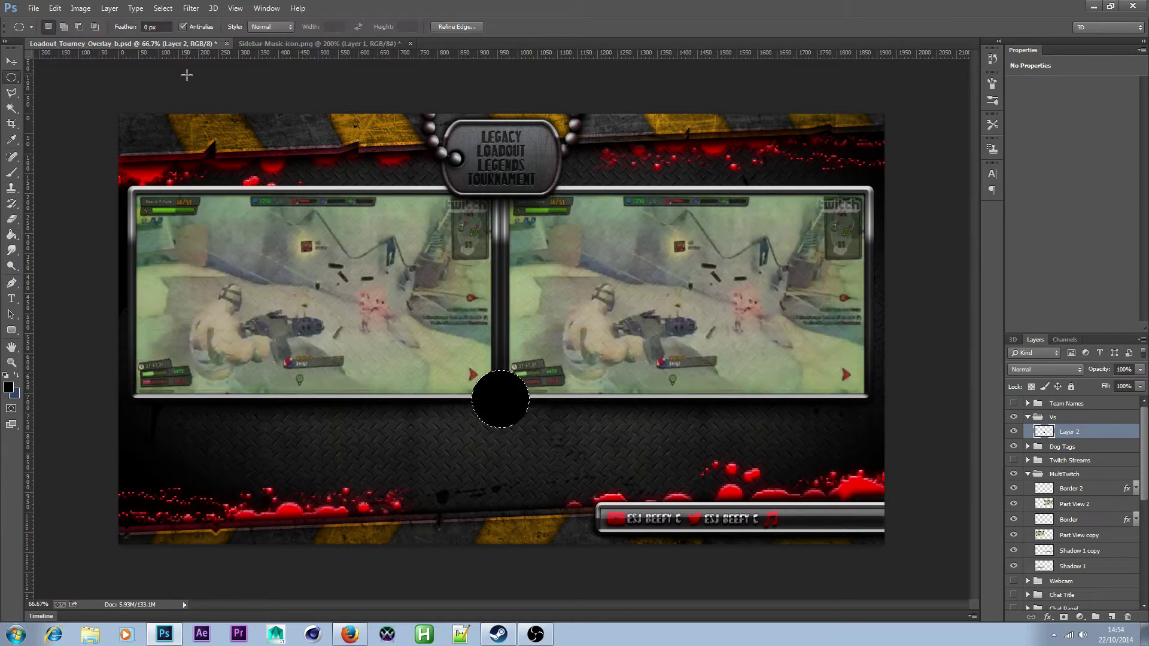
pyautogui.click(163, 8)
pyautogui.moveTo(262, 153)
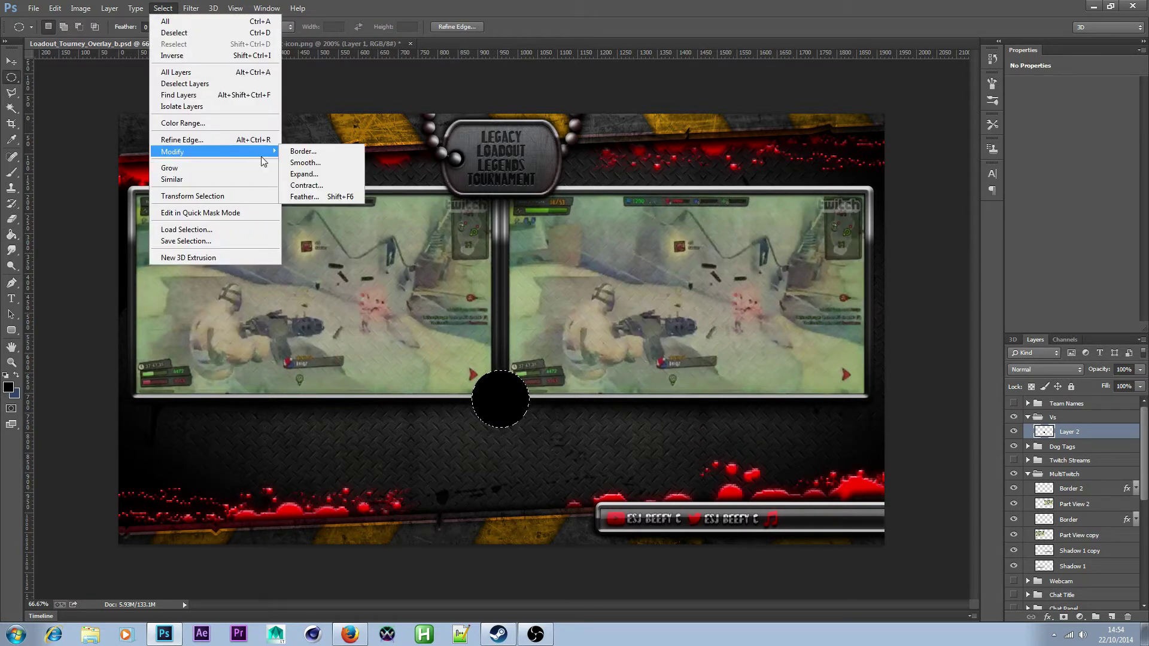
pyautogui.click(318, 175)
pyautogui.click(623, 213)
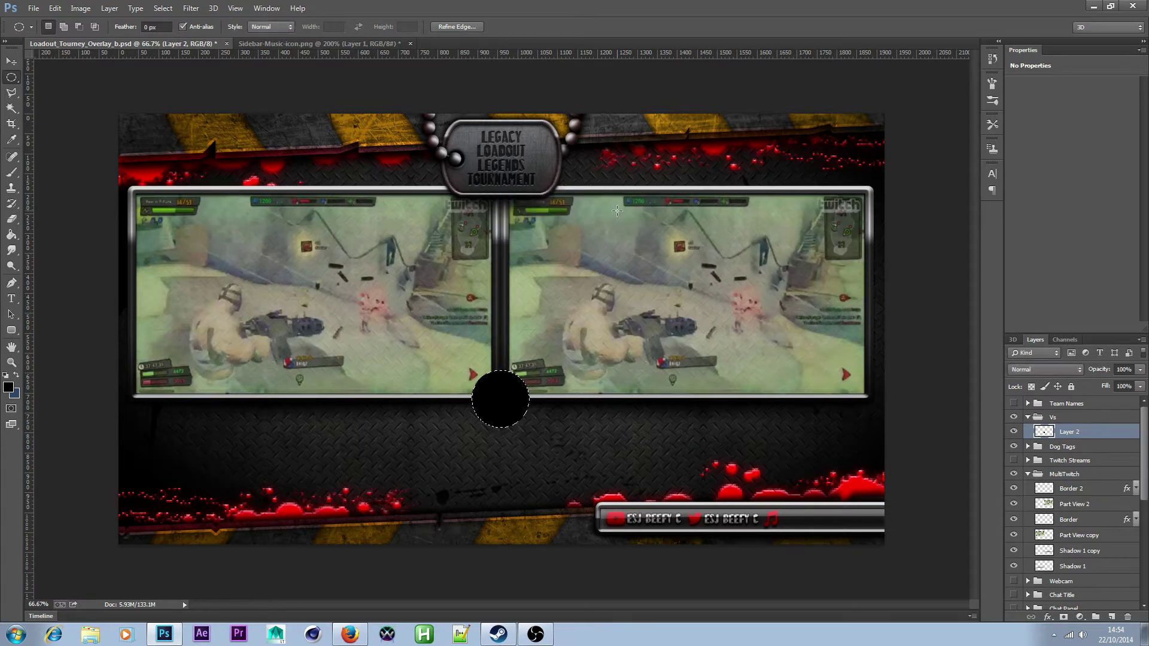
# - Create a new layer above Layer 2 in the Vs group, fill the expanded circular selection with black on it, and deselect
pyautogui.click(1110, 617)
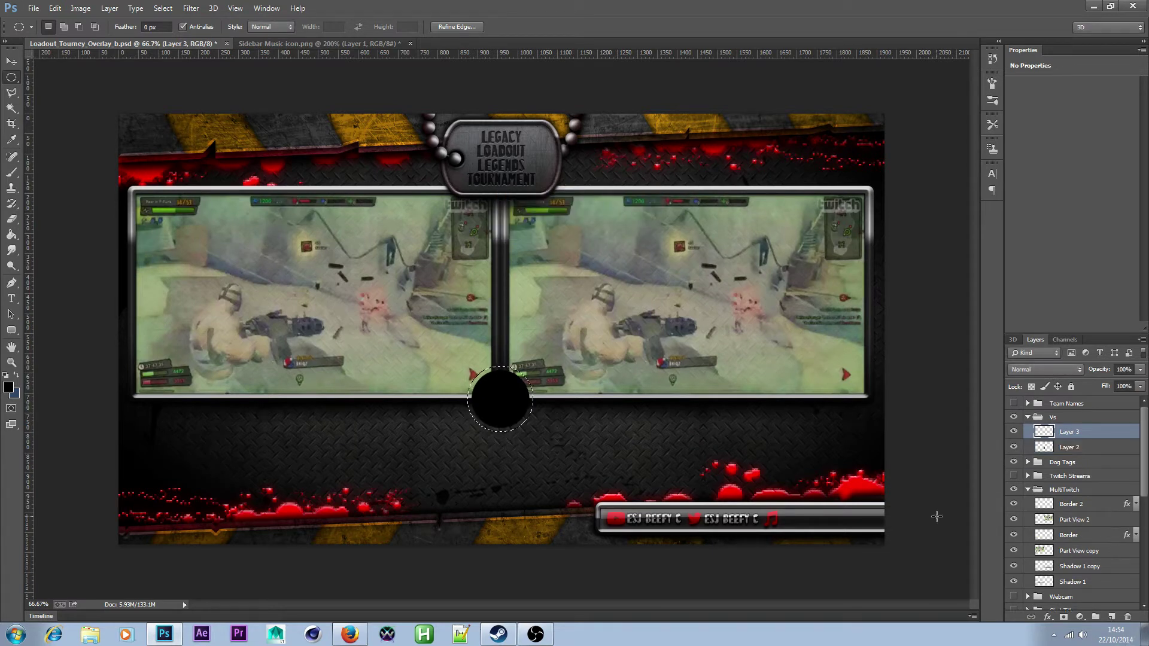
pyautogui.click(11, 234)
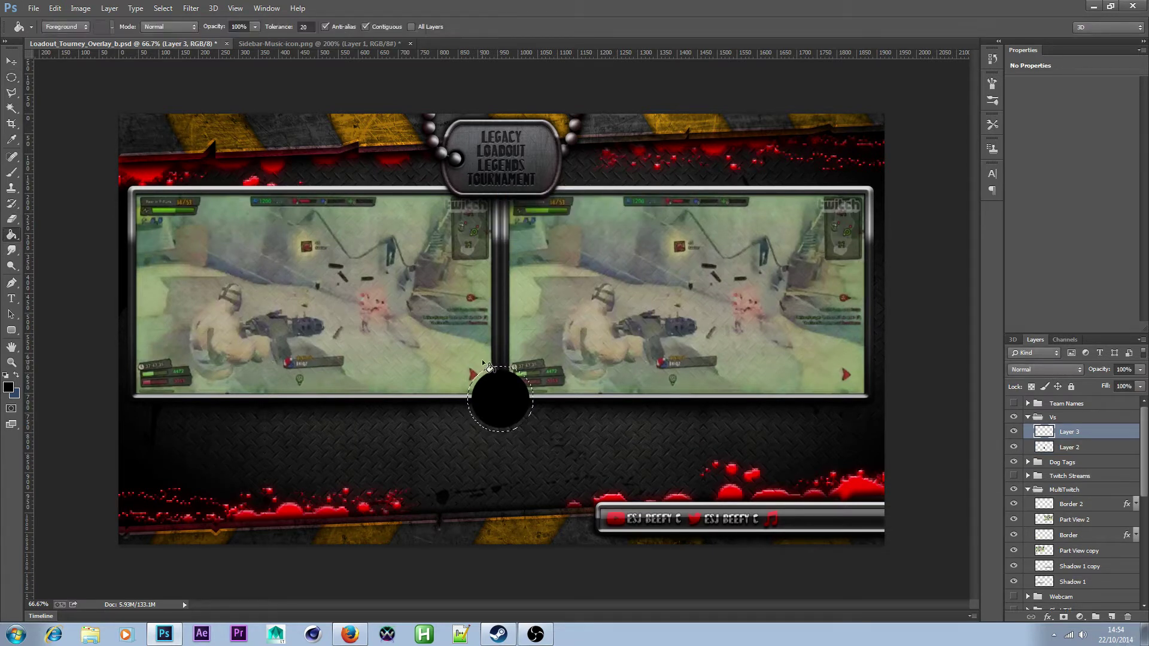
pyautogui.click(497, 392)
pyautogui.click(11, 77)
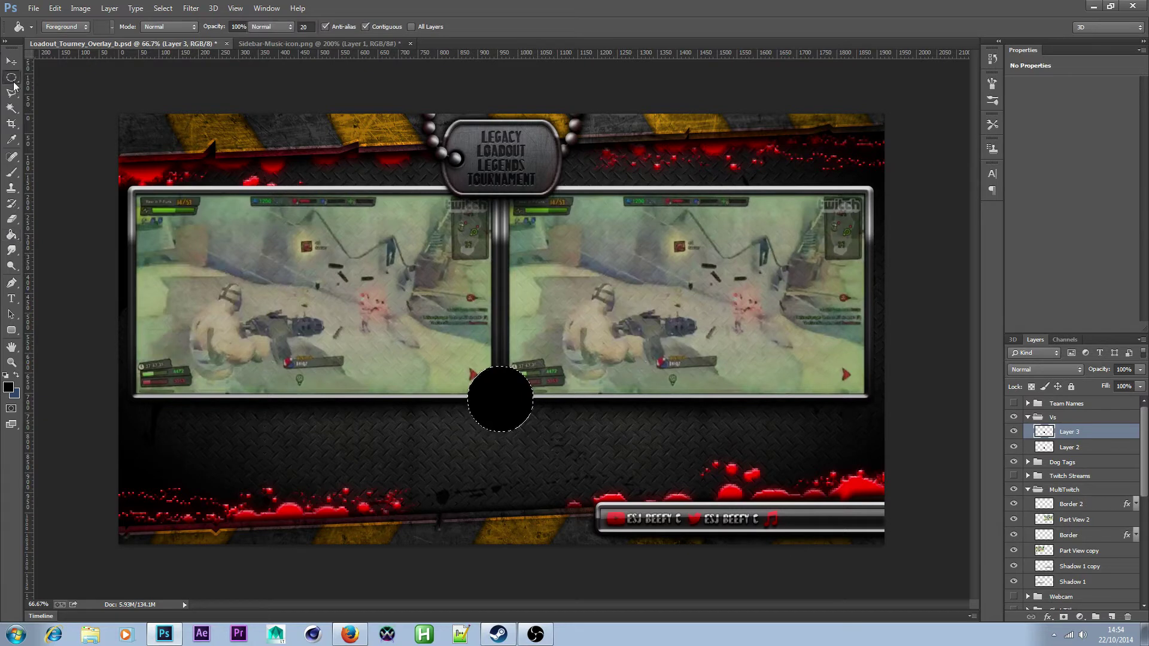
pyautogui.click(274, 87)
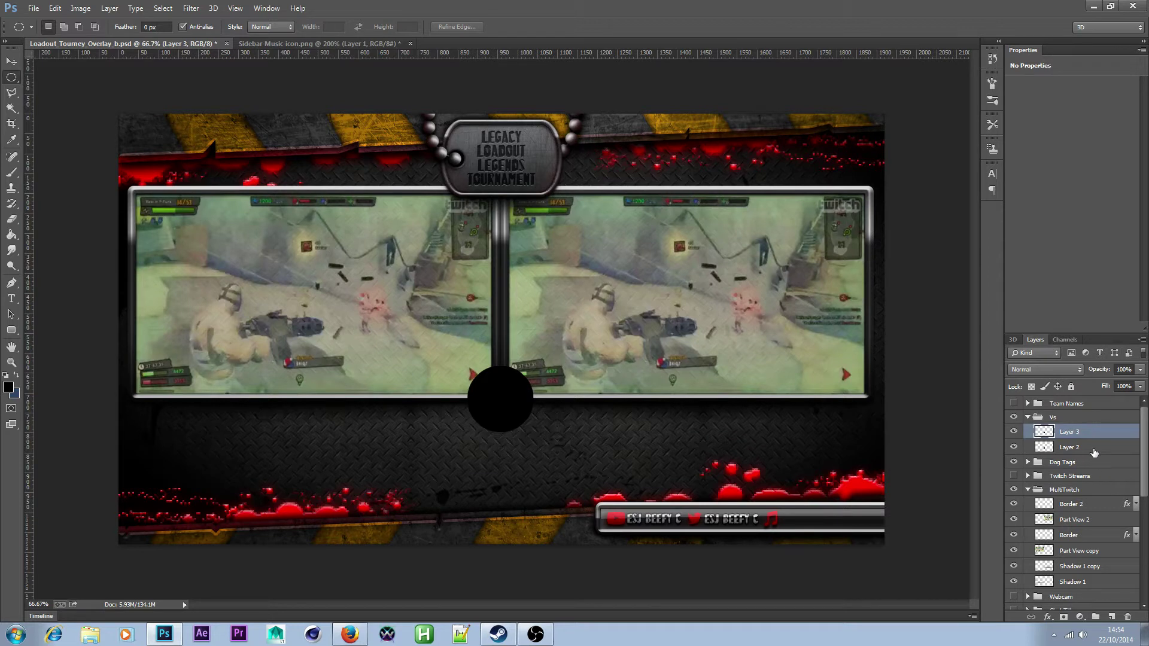
# - Cut the smaller circle's area out of Layer 3 to leave a ring, and rename Layer 2 as Back
pyautogui.keyDown('ctrl'); pyautogui.click(1051, 439); pyautogui.keyUp('ctrl')
pyautogui.click(1086, 448)
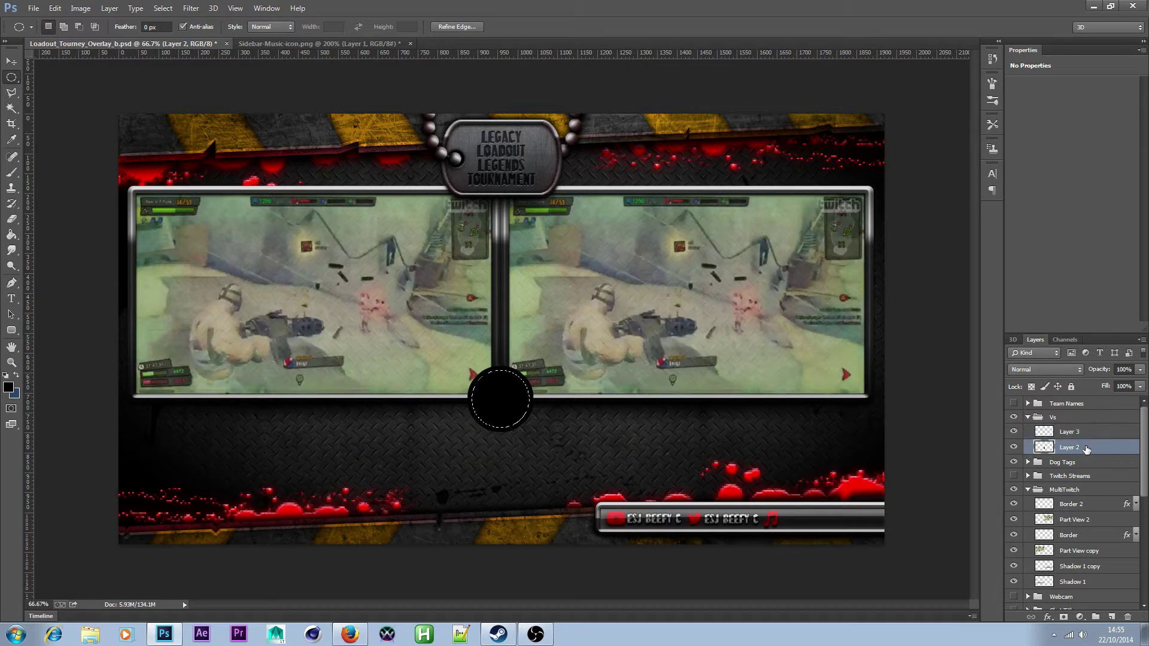
pyautogui.doubleClick(1071, 448)
pyautogui.write('Back')
pyautogui.press('Return')
# - Rename Layer 3 as Border and deselect the circular selection
pyautogui.doubleClick(1070, 434)
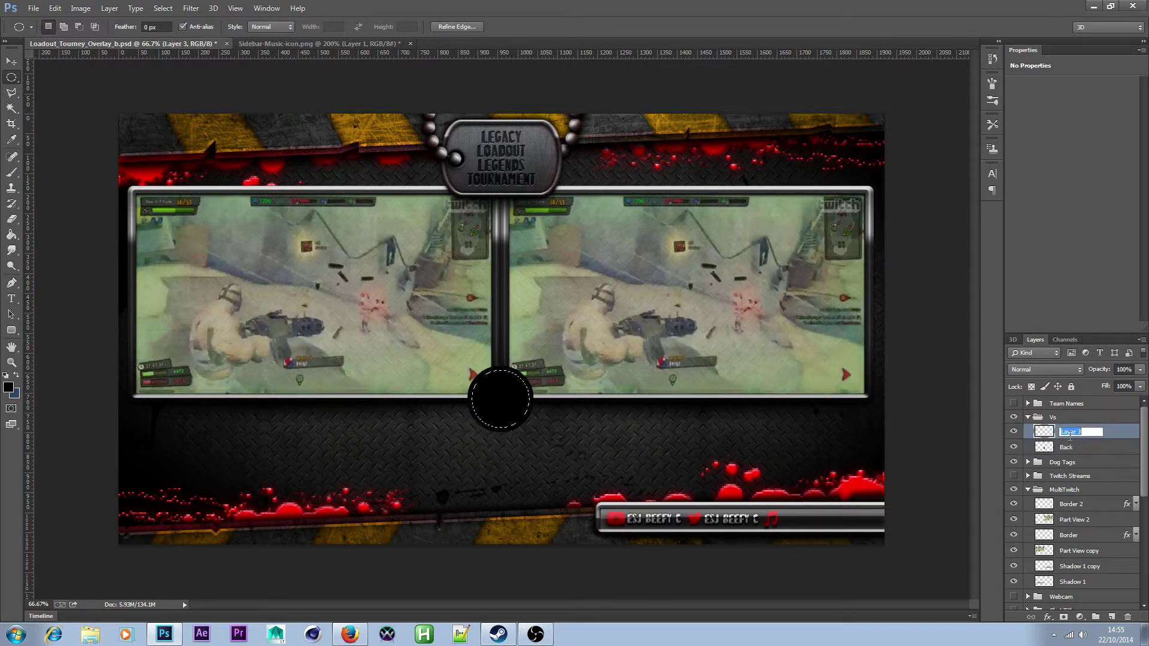
pyautogui.write('Border')
pyautogui.press('Return')
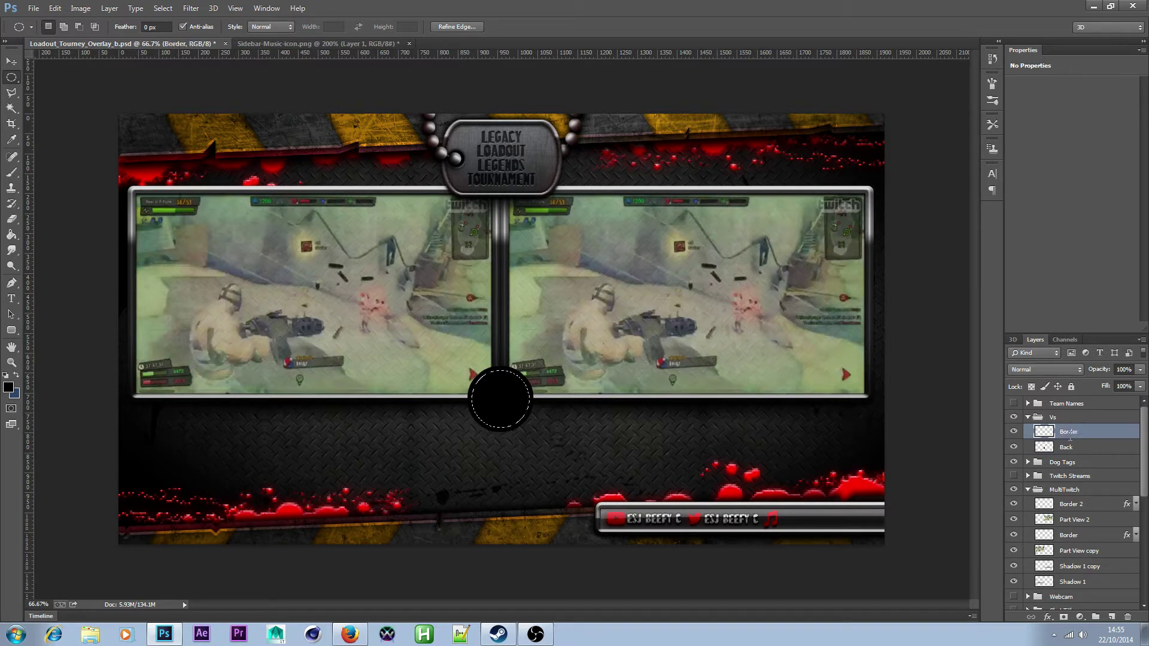
pyautogui.click(105, 115)
# - Copy the layer style of MultiTwitch's Border 2 layer onto the Border layer in the Vs group
pyautogui.click(1090, 510)
pyautogui.rightClick(1103, 512)
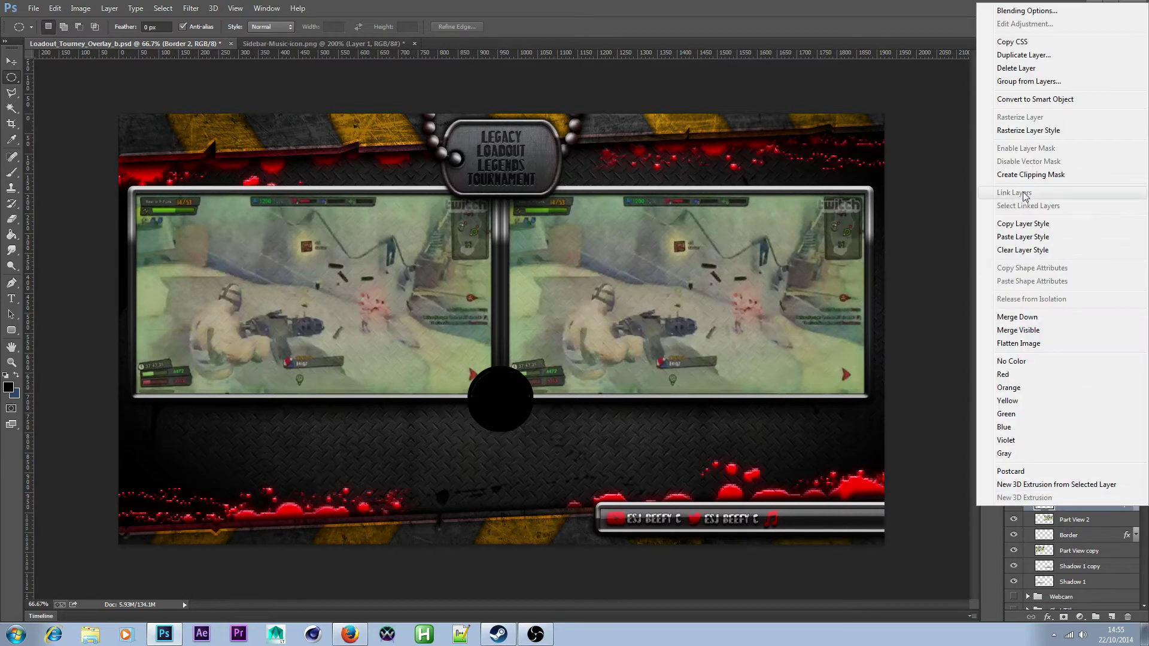
pyautogui.click(1051, 224)
pyautogui.click(1095, 437)
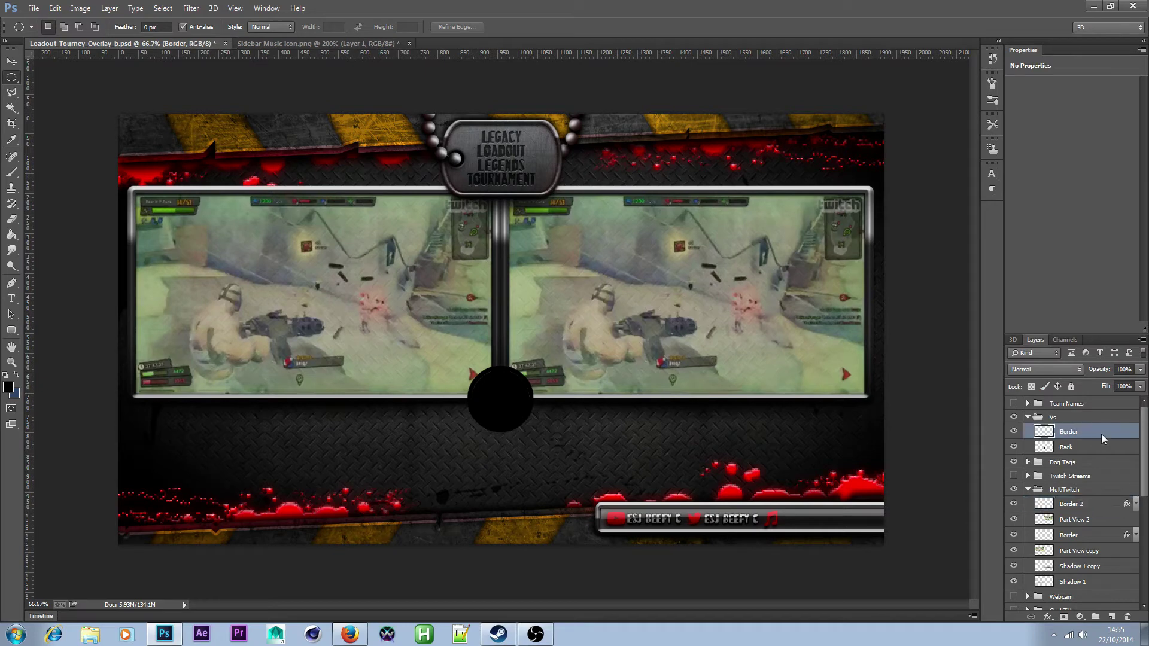
pyautogui.rightClick(1095, 440)
pyautogui.click(1007, 357)
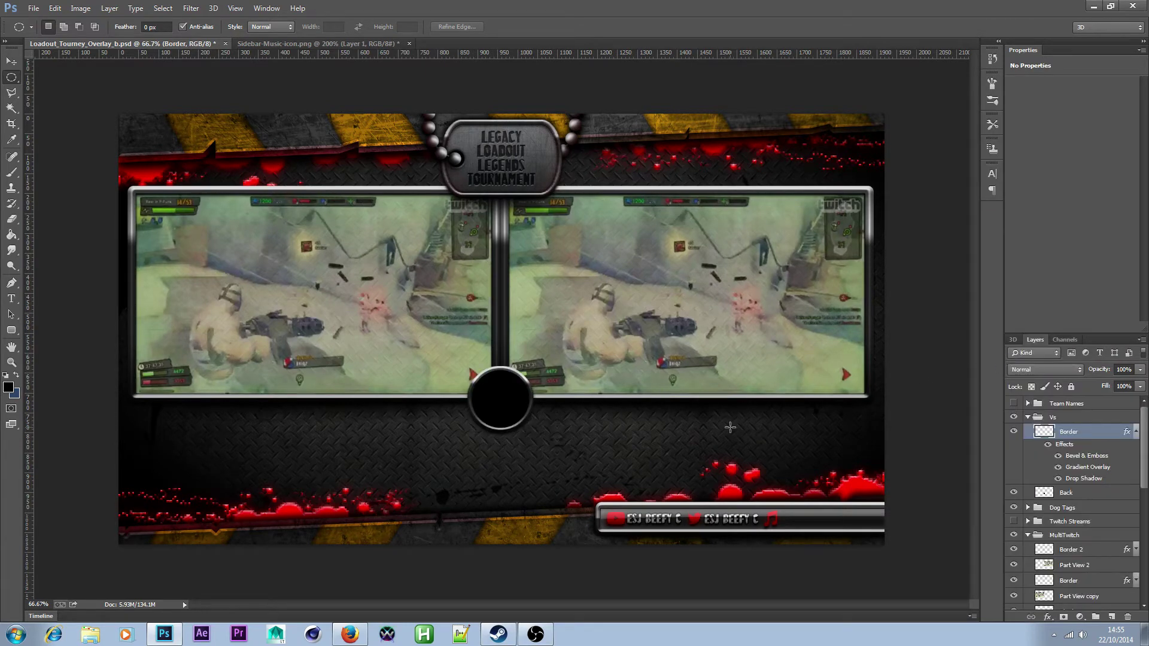
# - Add a linear gradient overlay at 90° from black to #2f2f2f to the Back layer, with dithering enabled
pyautogui.click(1086, 492)
pyautogui.doubleClick(1087, 493)
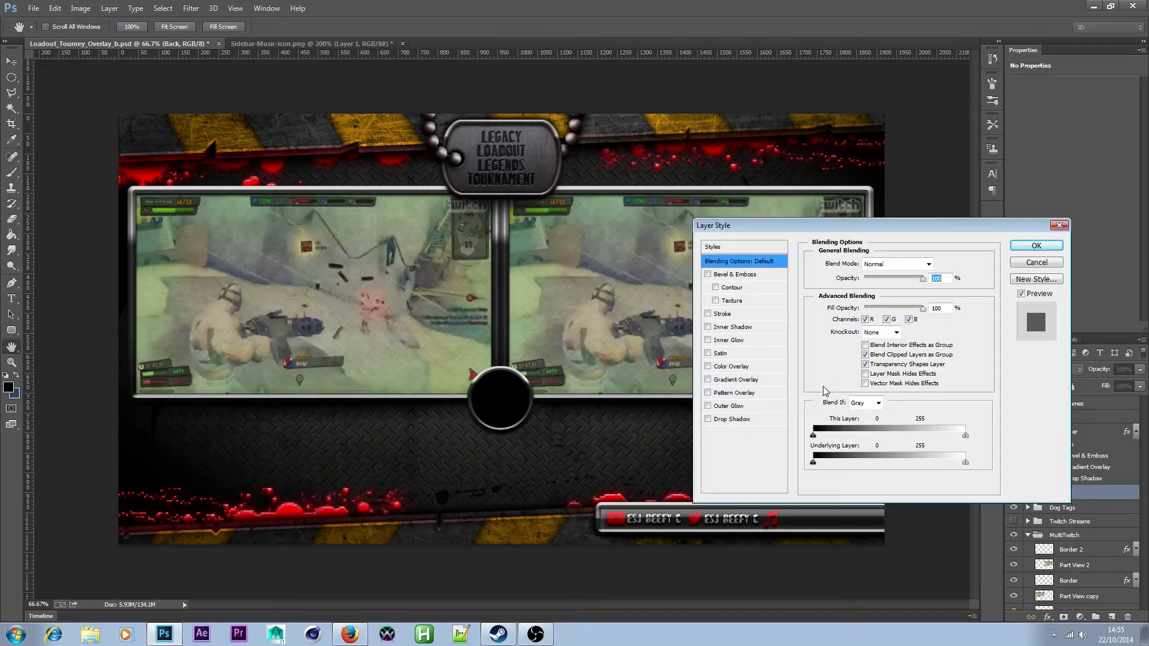
pyautogui.click(748, 381)
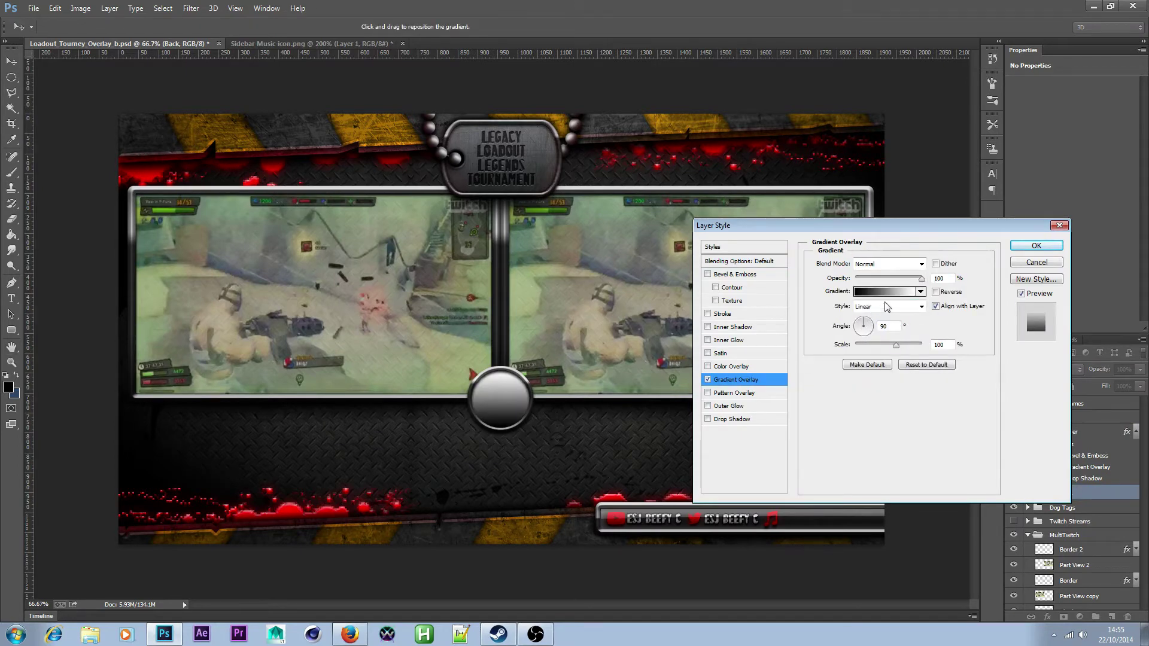
pyautogui.click(887, 292)
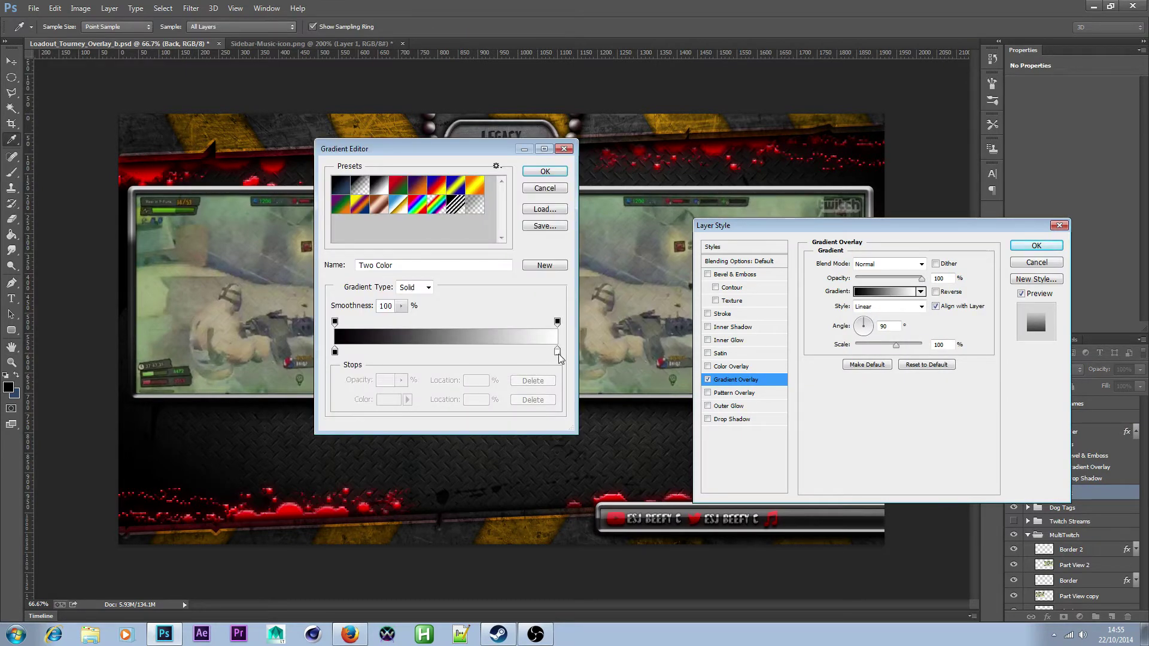
pyautogui.click(557, 351)
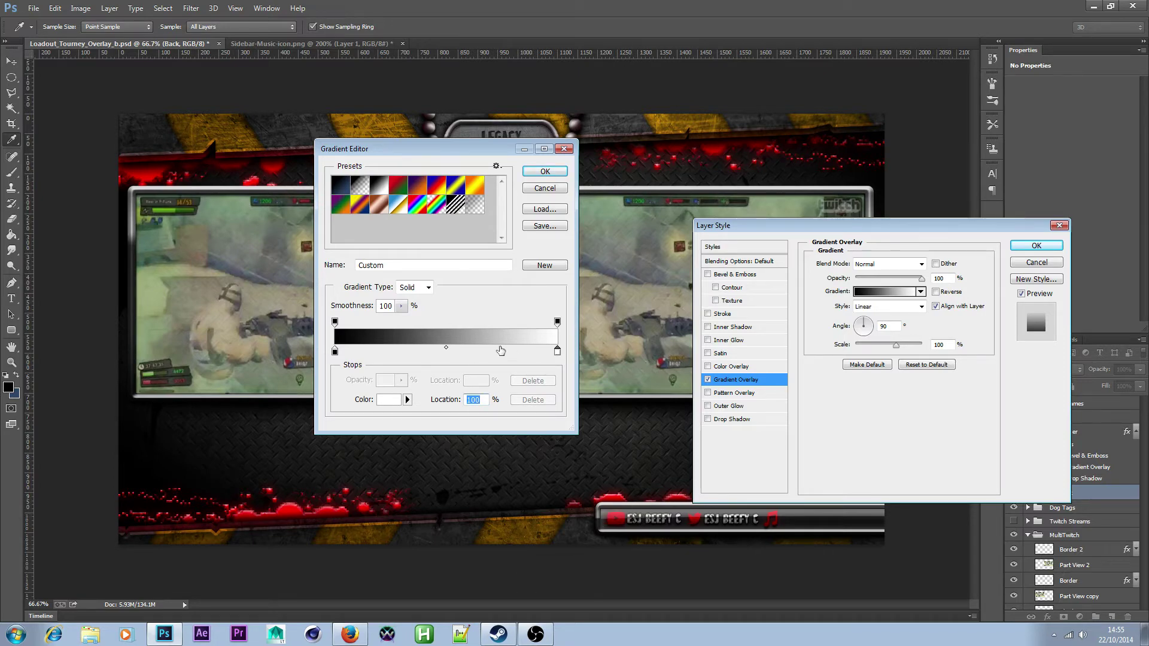
pyautogui.moveTo(444, 148); pyautogui.dragTo(259, 164)
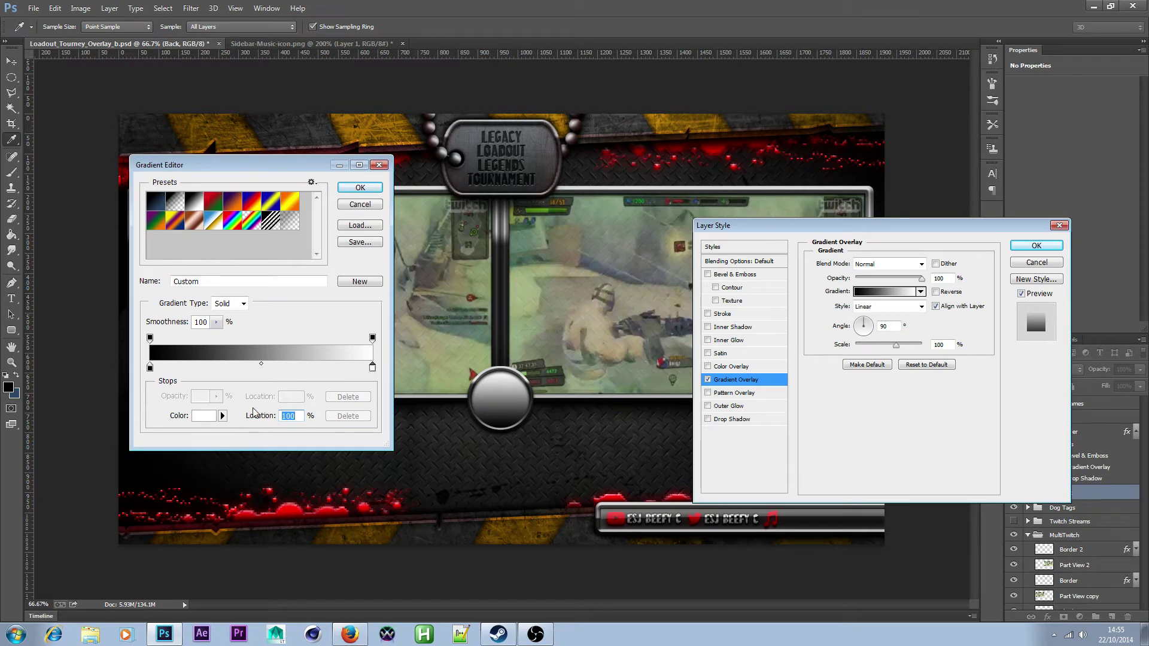
pyautogui.click(204, 415)
pyautogui.moveTo(876, 397)
pyautogui.mouseDown()
pyautogui.moveTo(851, 387)
pyautogui.moveTo(841, 413)
pyautogui.moveTo(852, 426)
pyautogui.moveTo(836, 431)
pyautogui.moveTo(850, 416)
pyautogui.mouseUp()
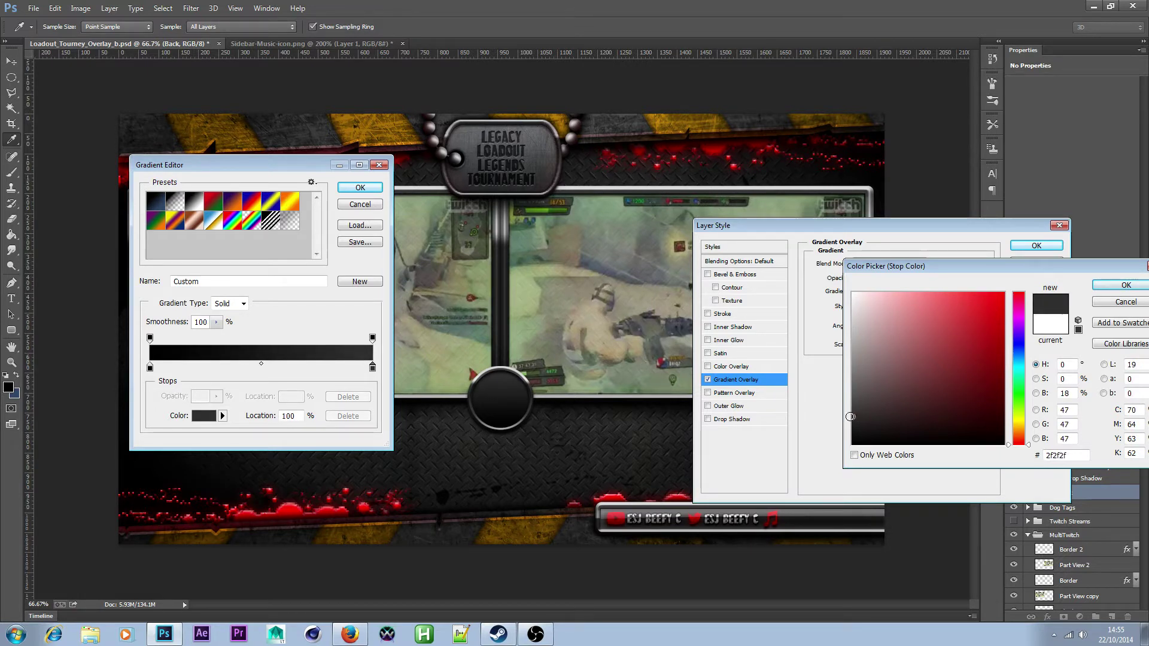
pyautogui.click(1112, 286)
pyautogui.click(360, 188)
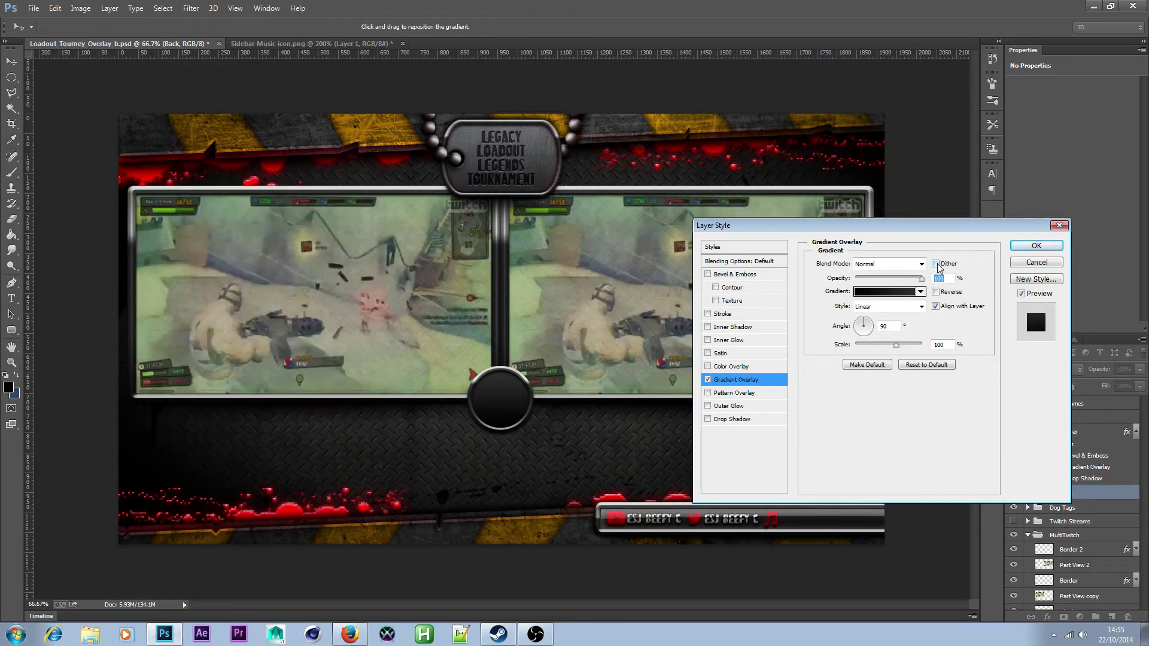
pyautogui.click(936, 264)
# - Add an inner shadow with an anti-aliased contour to the Back layer and apply its layer style
pyautogui.click(759, 330)
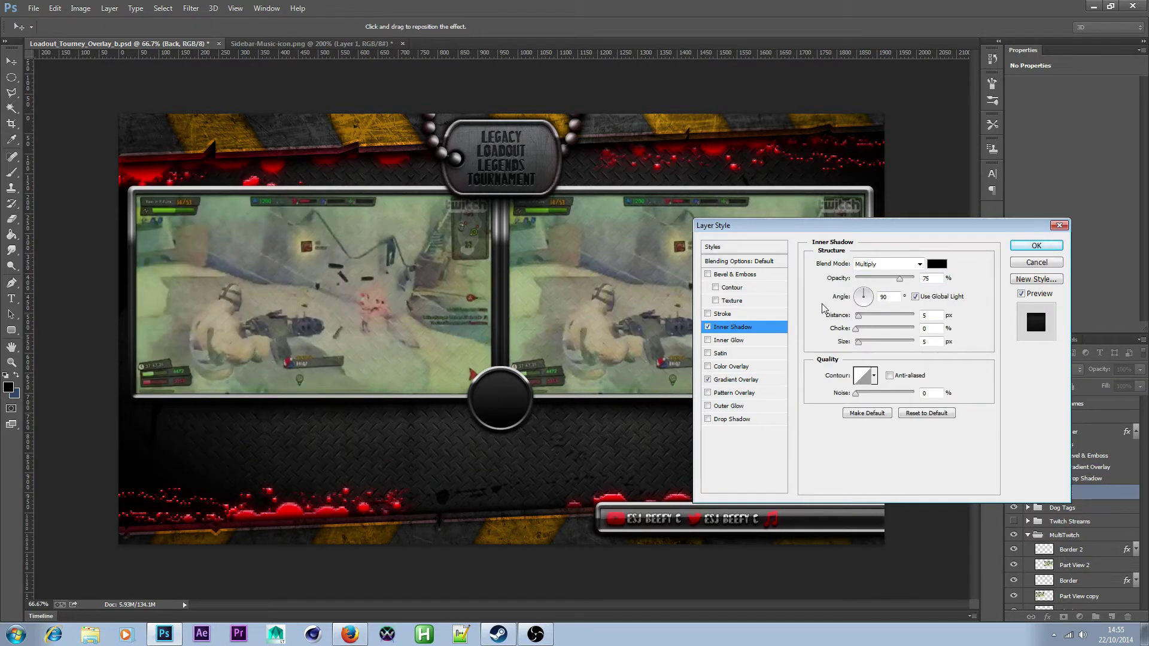
pyautogui.moveTo(899, 279); pyautogui.dragTo(867, 344)
pyautogui.click(890, 376)
pyautogui.click(1036, 246)
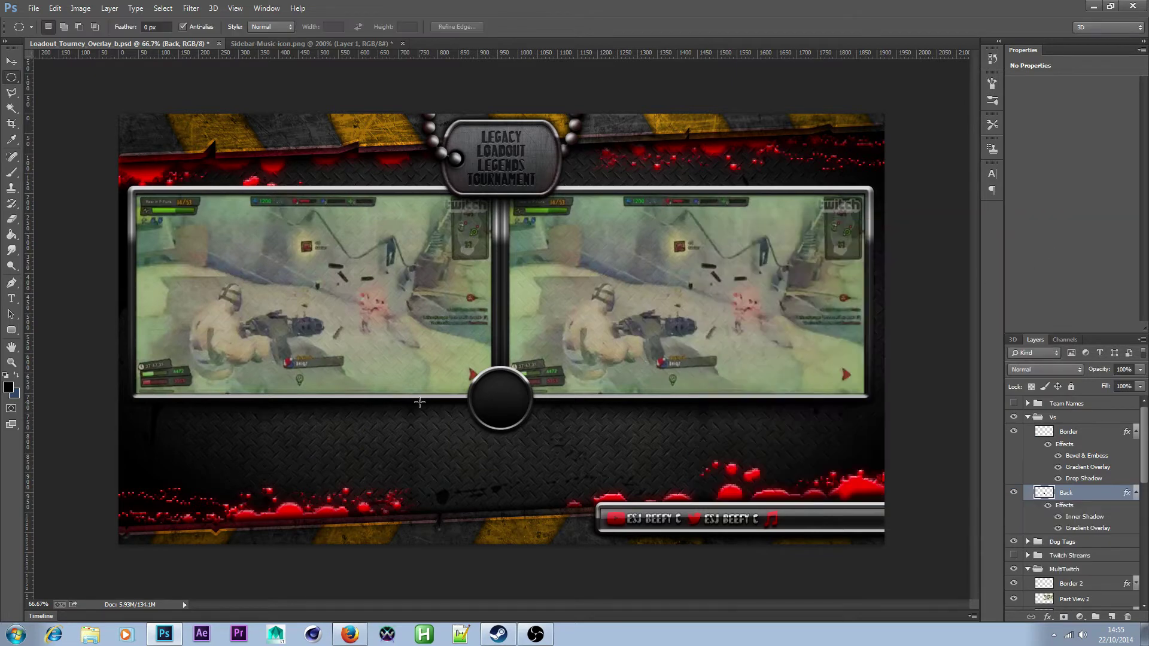
# - Set the Vs Border layer's bevel to 32 px size, 0 px soften and 64% highlight opacity
pyautogui.click(1097, 438)
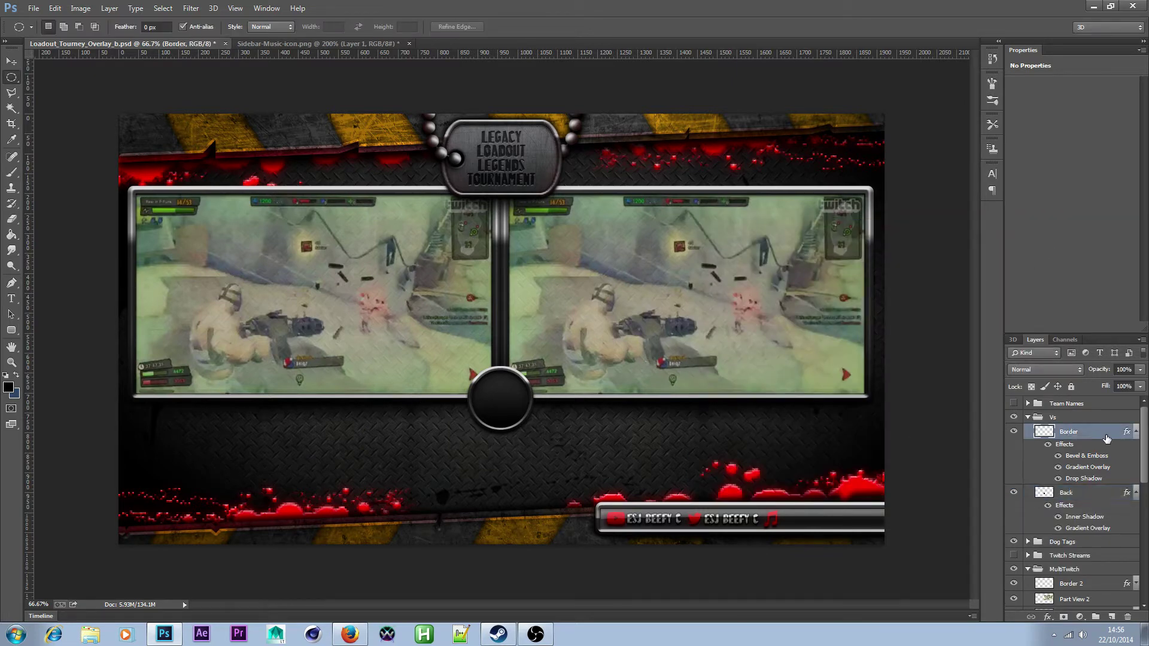
pyautogui.scroll(2, 479, 418)
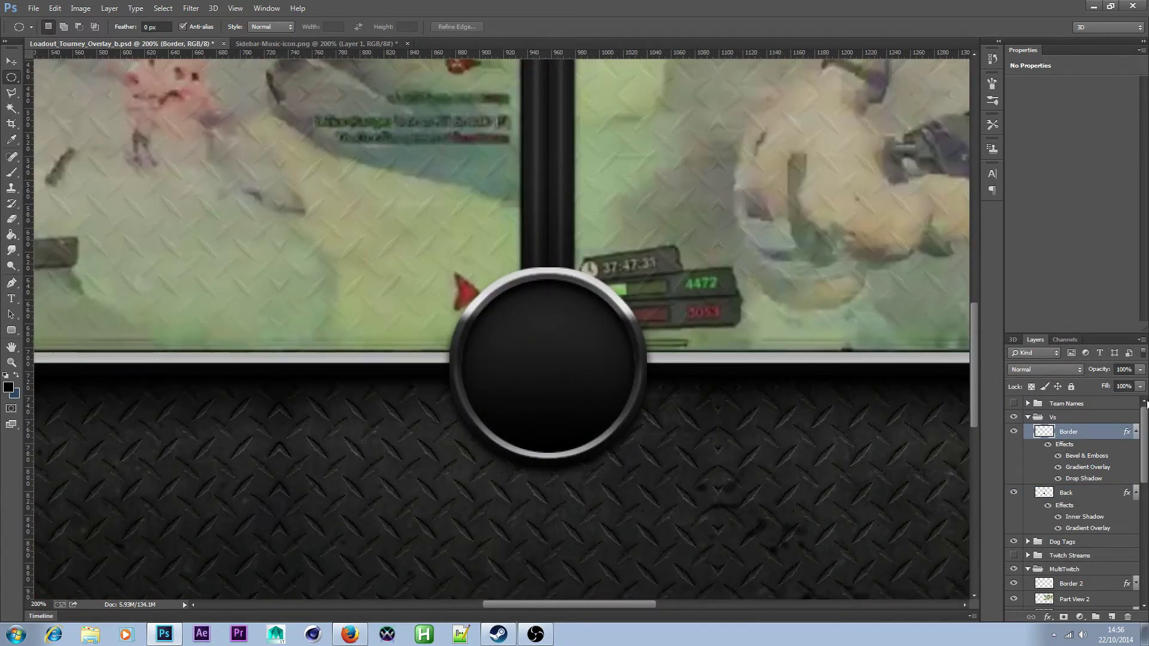
pyautogui.doubleClick(1112, 430)
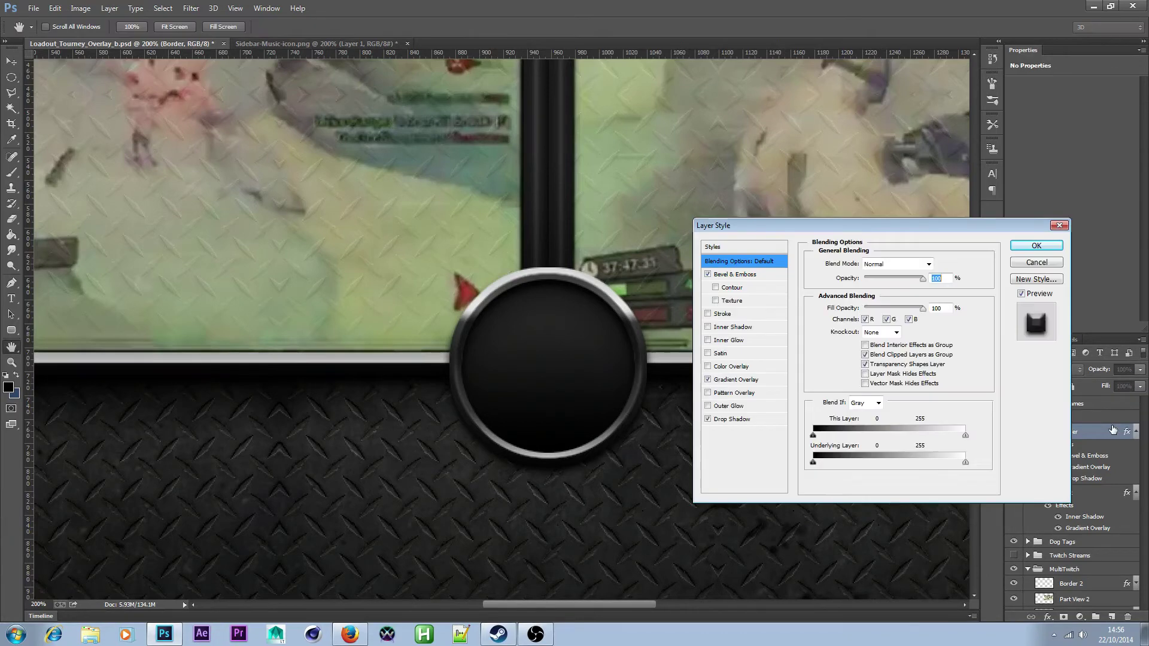
pyautogui.click(738, 276)
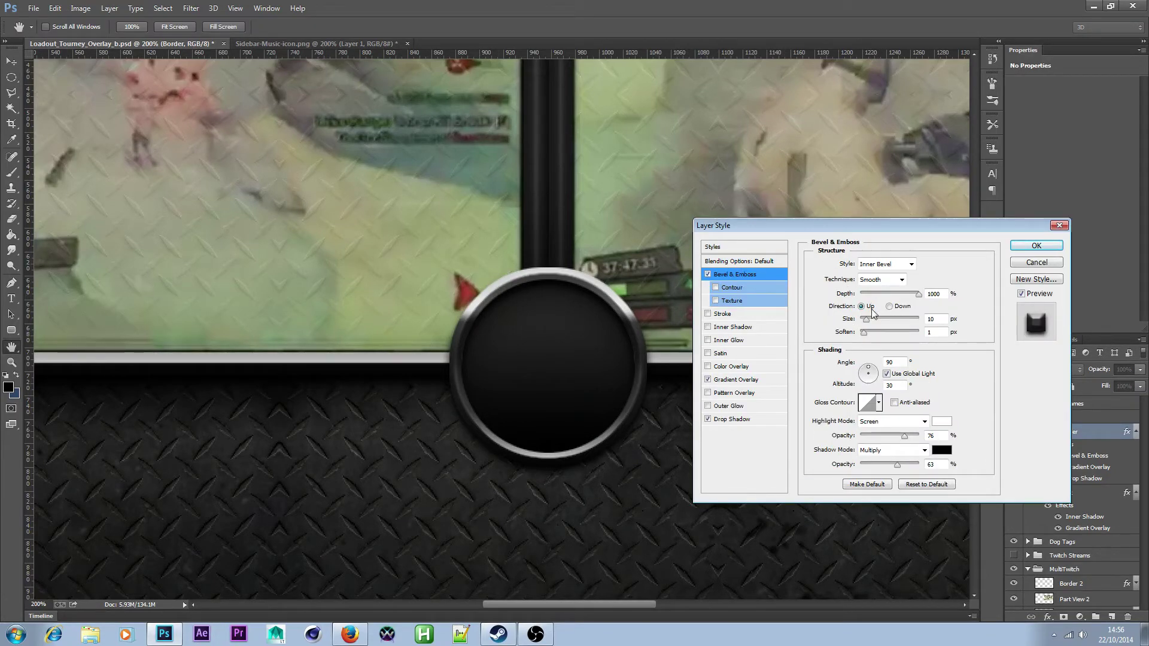
pyautogui.moveTo(865, 319)
pyautogui.mouseDown()
pyautogui.moveTo(875, 320)
pyautogui.moveTo(859, 337)
pyautogui.moveTo(876, 313)
pyautogui.mouseUp()
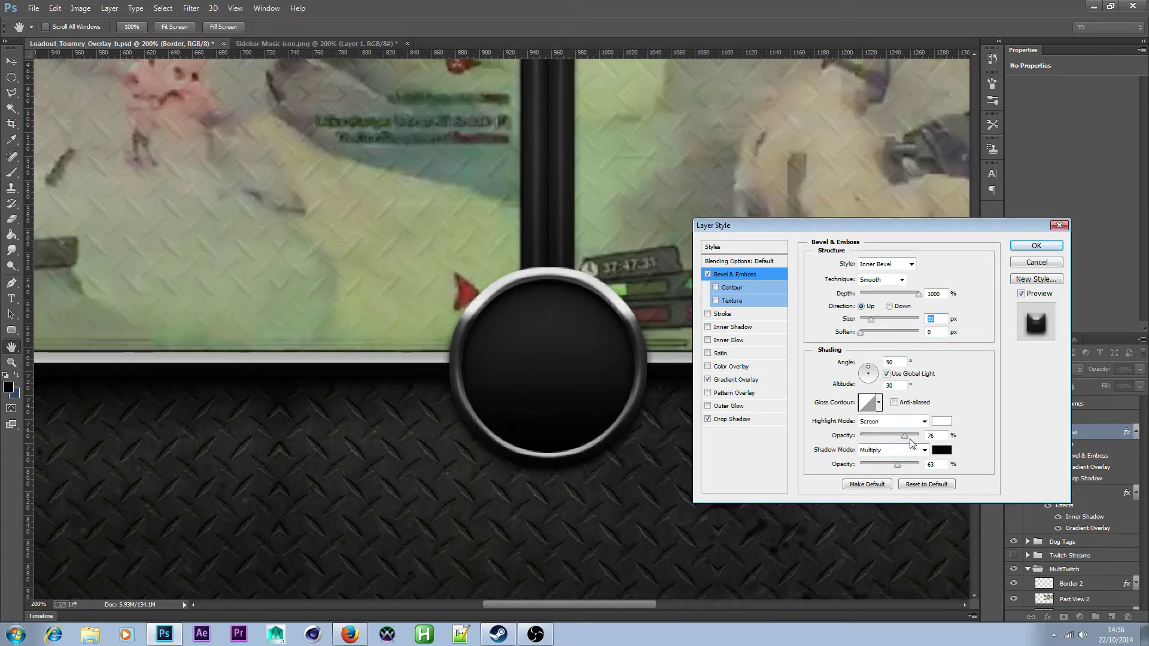
pyautogui.moveTo(904, 436)
pyautogui.mouseDown()
pyautogui.moveTo(895, 435)
pyautogui.moveTo(913, 433)
pyautogui.moveTo(898, 430)
pyautogui.mouseUp()
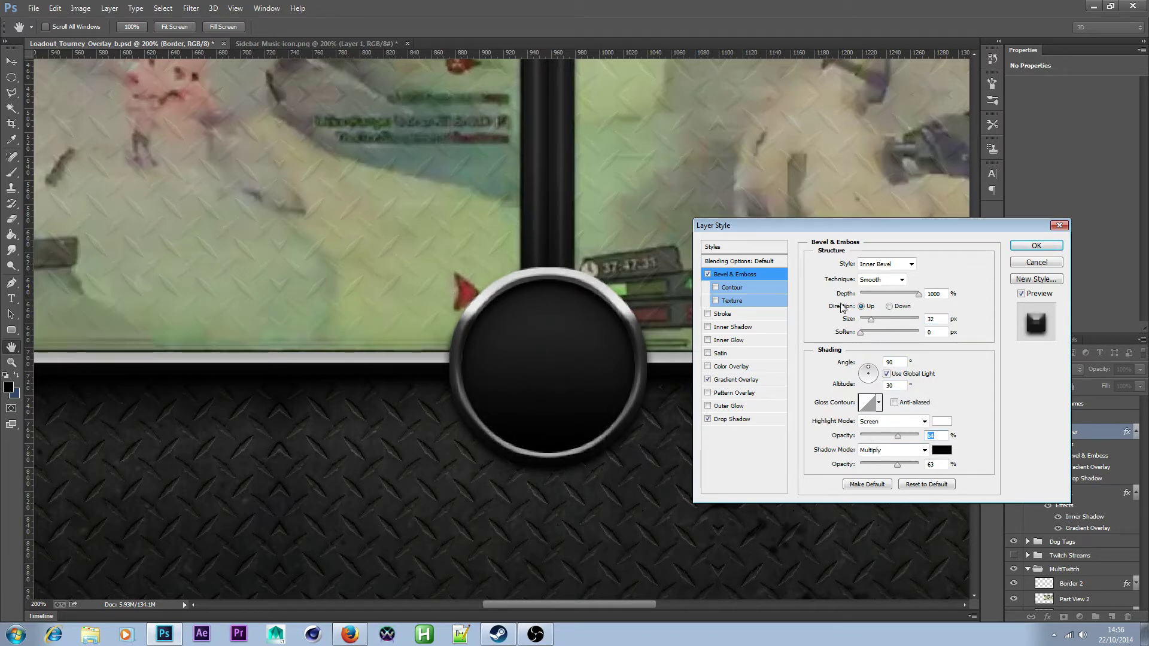
# - Add an inner shadow to the Vs Border layer with about 69% opacity and a distance of 2 px
pyautogui.click(758, 329)
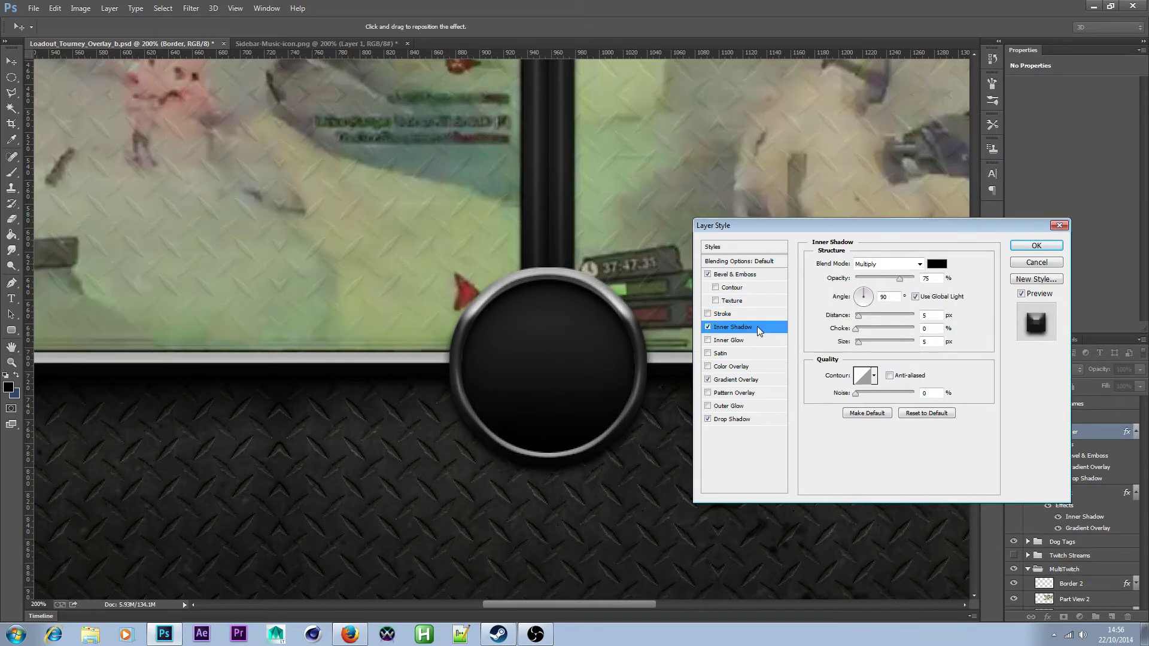
pyautogui.moveTo(904, 283); pyautogui.dragTo(917, 280)
pyautogui.moveTo(869, 323)
pyautogui.mouseDown()
pyautogui.moveTo(856, 316)
pyautogui.moveTo(858, 335)
pyautogui.mouseUp()
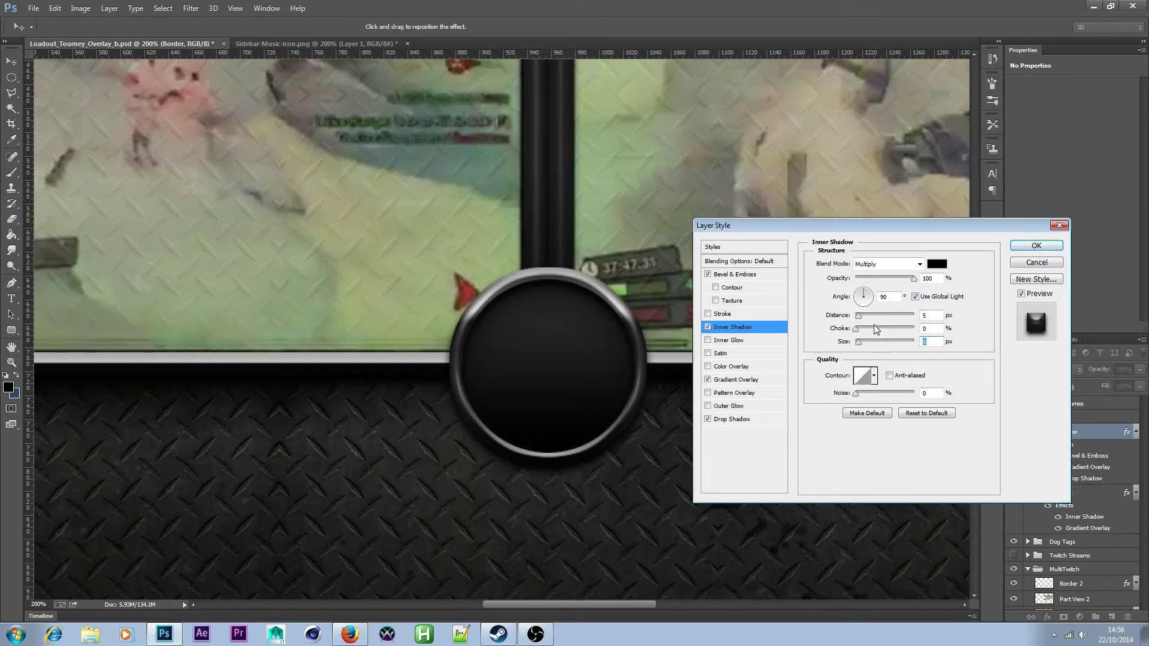
pyautogui.moveTo(858, 320); pyautogui.dragTo(857, 318)
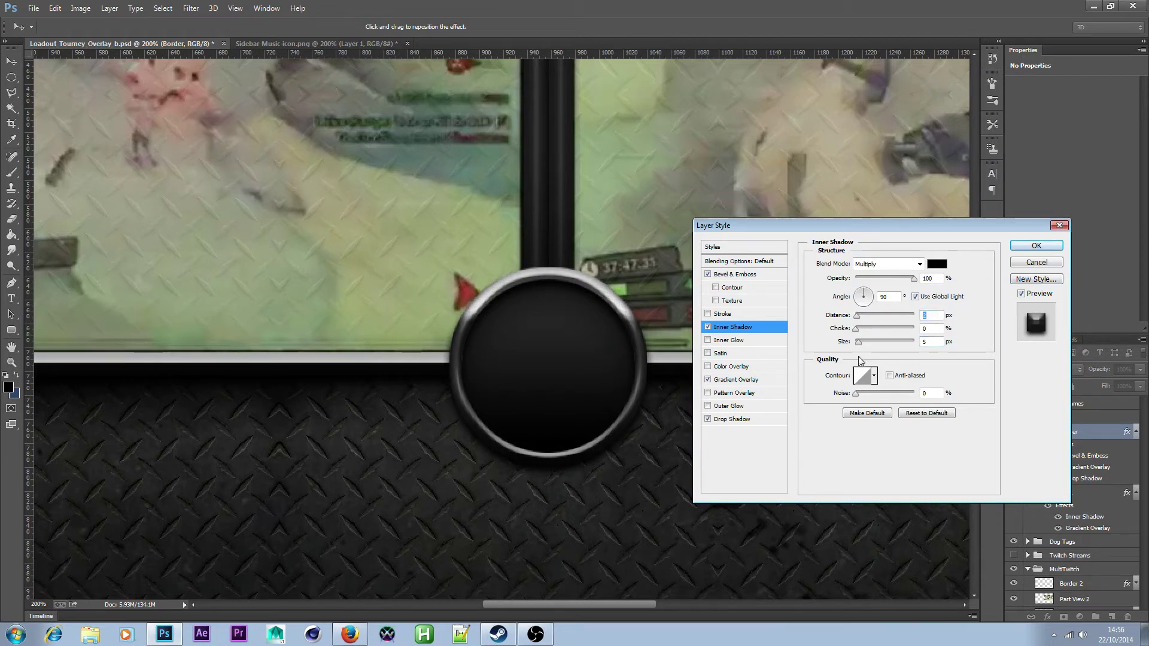
pyautogui.moveTo(912, 279)
pyautogui.mouseDown()
pyautogui.moveTo(884, 279)
pyautogui.moveTo(896, 279)
pyautogui.mouseUp()
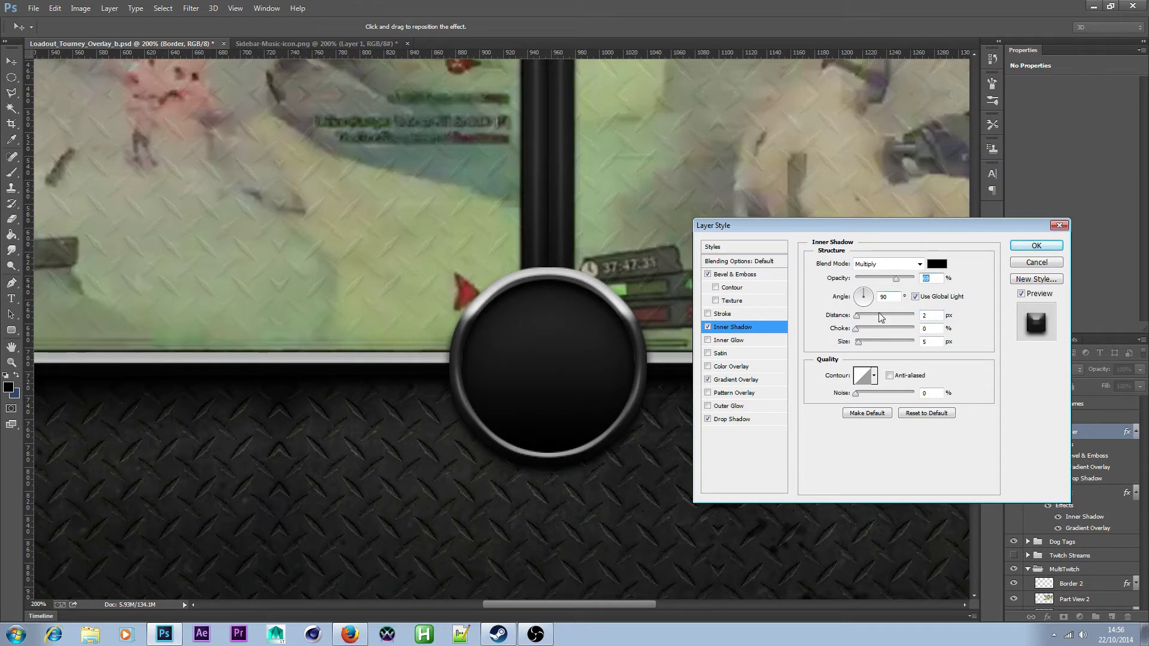
pyautogui.moveTo(861, 347); pyautogui.dragTo(860, 344)
# - Set the Vs Border layer's bevel size to 27 px, keeping soften at 0 px
pyautogui.click(748, 276)
pyautogui.click(861, 332)
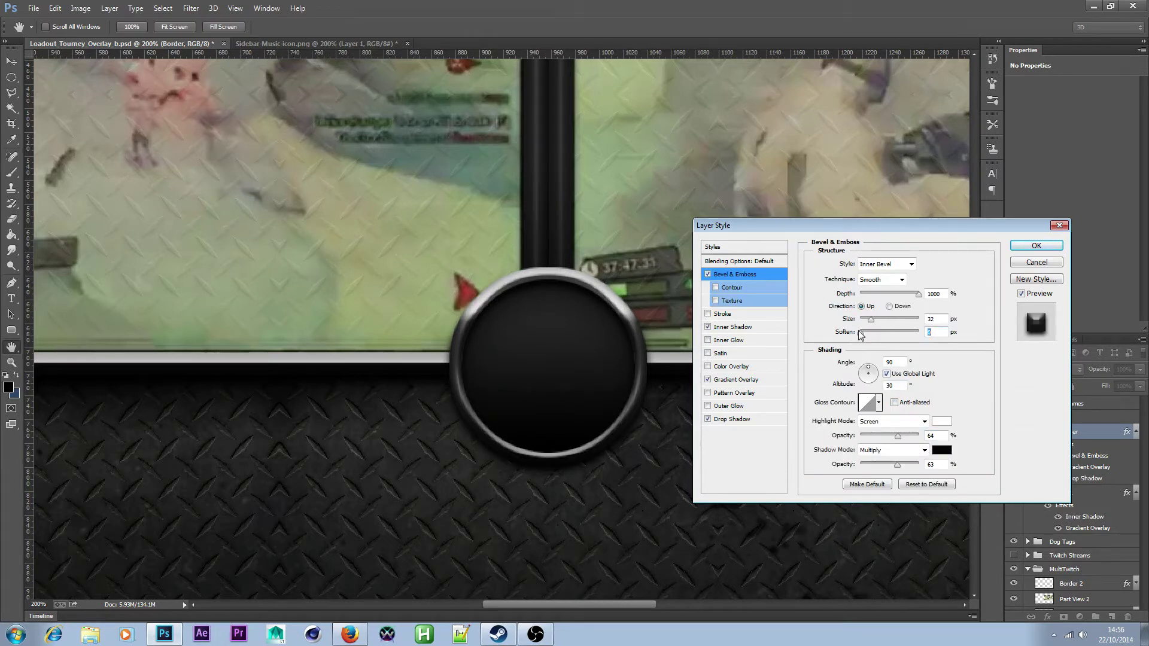
pyautogui.moveTo(871, 319); pyautogui.dragTo(872, 322)
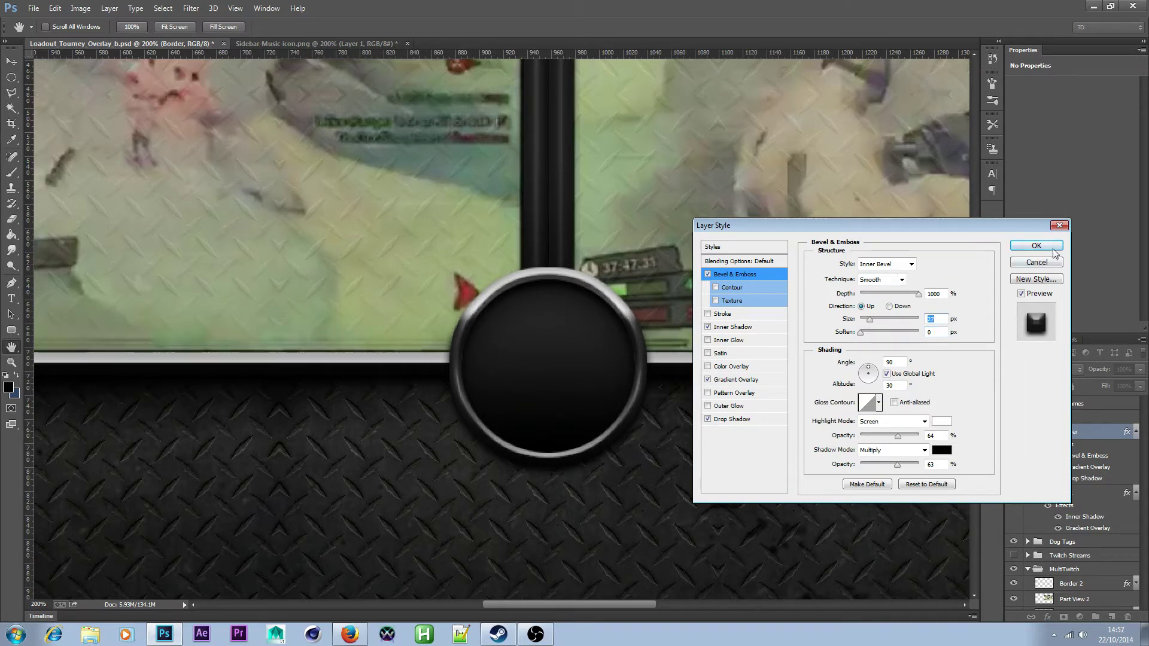
# - Try the Chisel Hard bevel technique at 106 px on the Border layer, and return to Smooth at 27 px
pyautogui.click(900, 279)
pyautogui.click(885, 301)
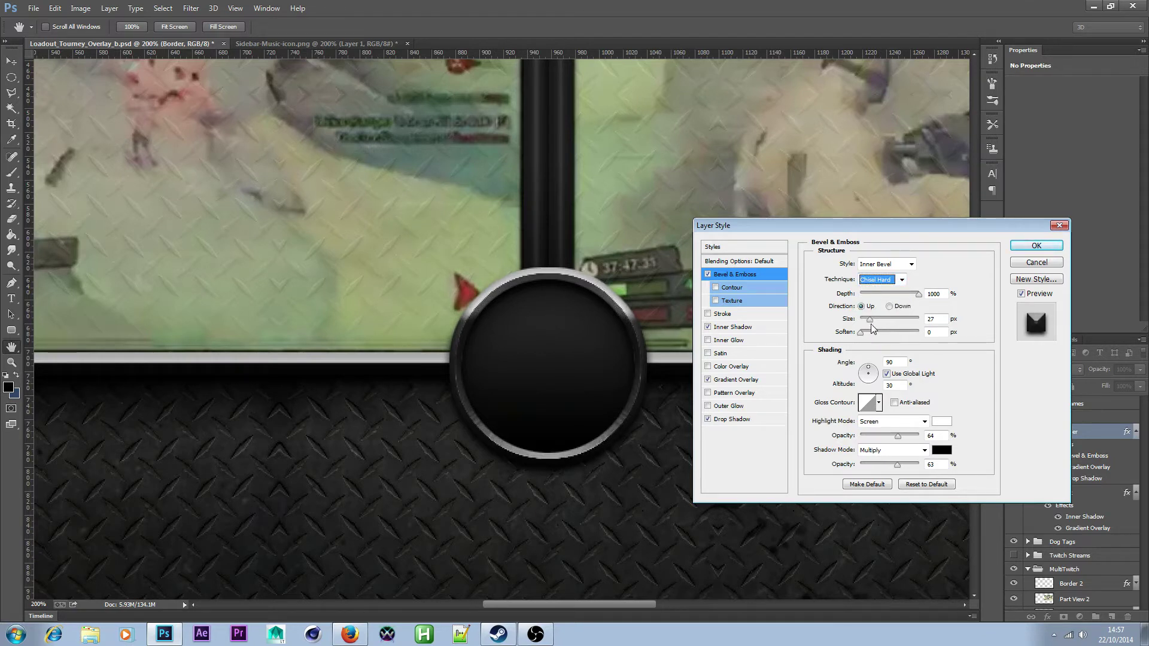
pyautogui.moveTo(872, 327)
pyautogui.mouseDown()
pyautogui.moveTo(898, 321)
pyautogui.moveTo(887, 322)
pyautogui.mouseUp()
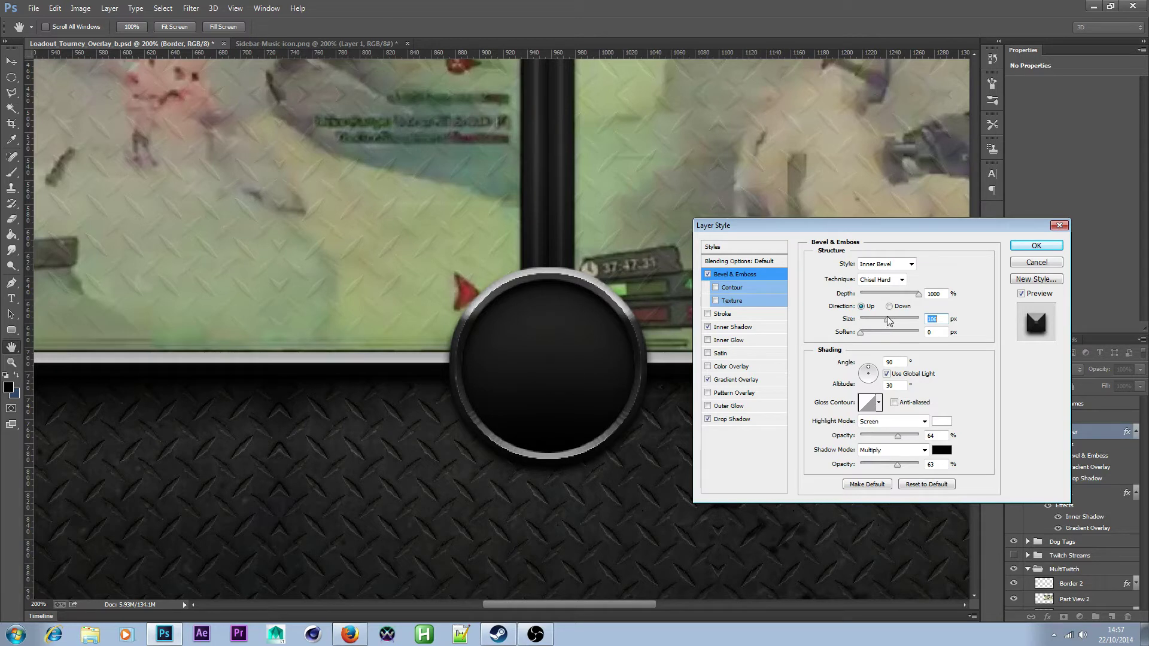
pyautogui.click(880, 280)
pyautogui.click(884, 289)
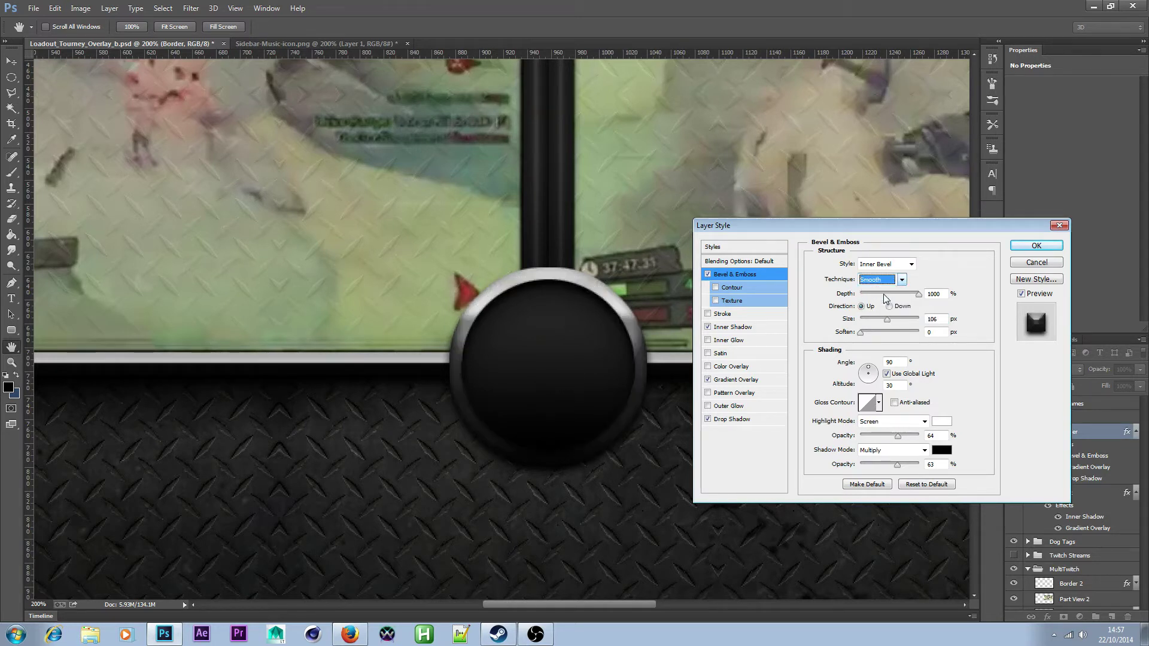
pyautogui.moveTo(886, 319)
pyautogui.mouseDown()
pyautogui.moveTo(861, 316)
pyautogui.moveTo(870, 310)
pyautogui.mouseUp()
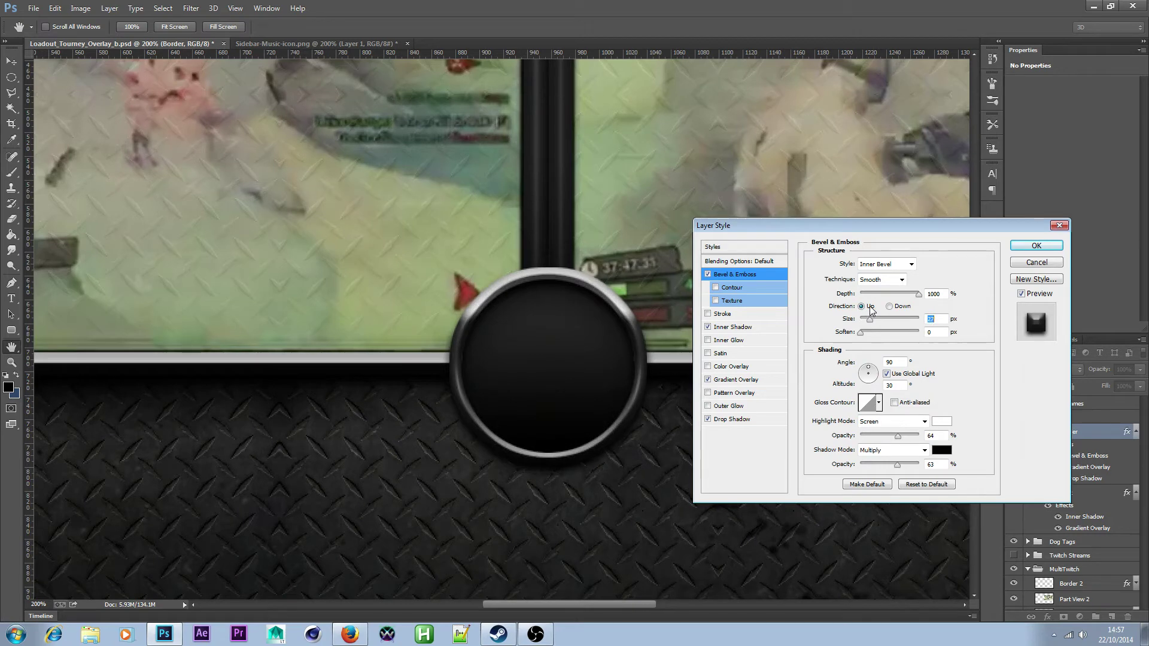
# - Apply the edited layer style to the Border layer of the Vs badge
pyautogui.click(1036, 246)
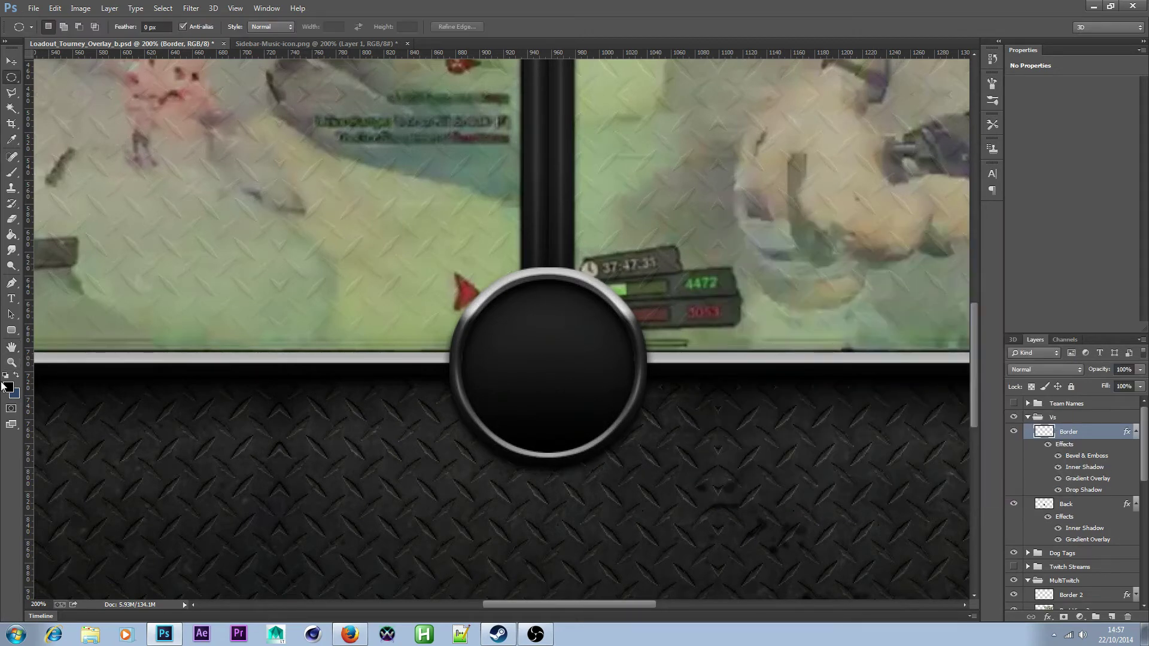
pyautogui.click(11, 362)
pyautogui.keyDown('alt'); pyautogui.click(295, 353); pyautogui.keyUp('alt')
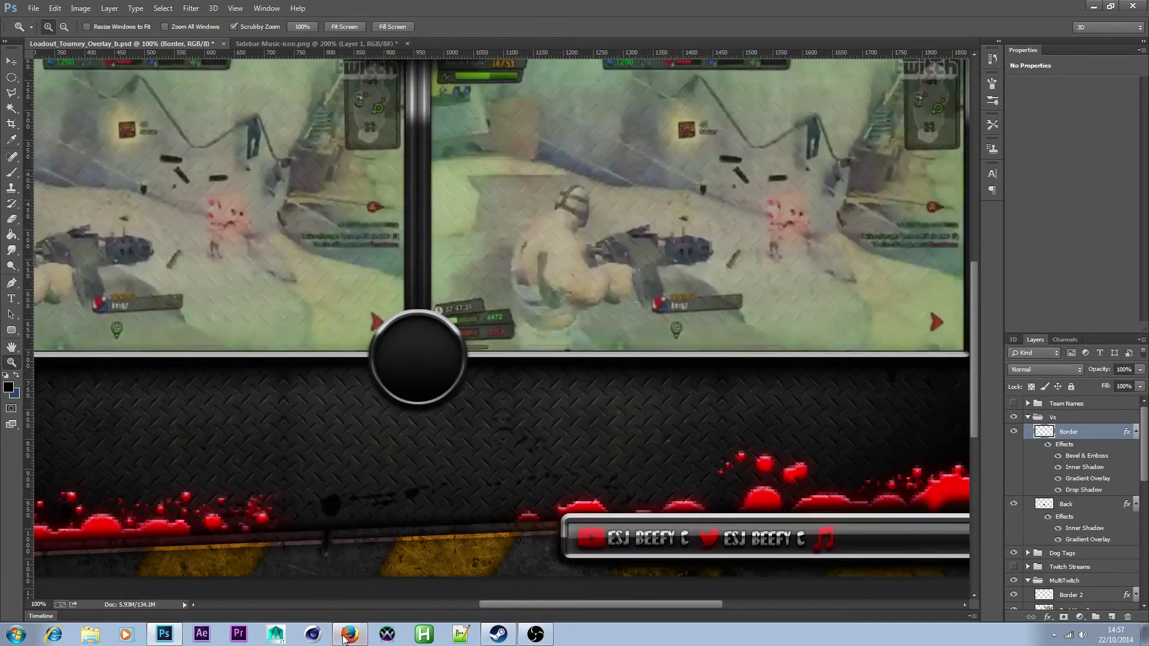
# - Check the Twitch stream page in Firefox and return to the overlay in Photoshop
pyautogui.click(350, 634)
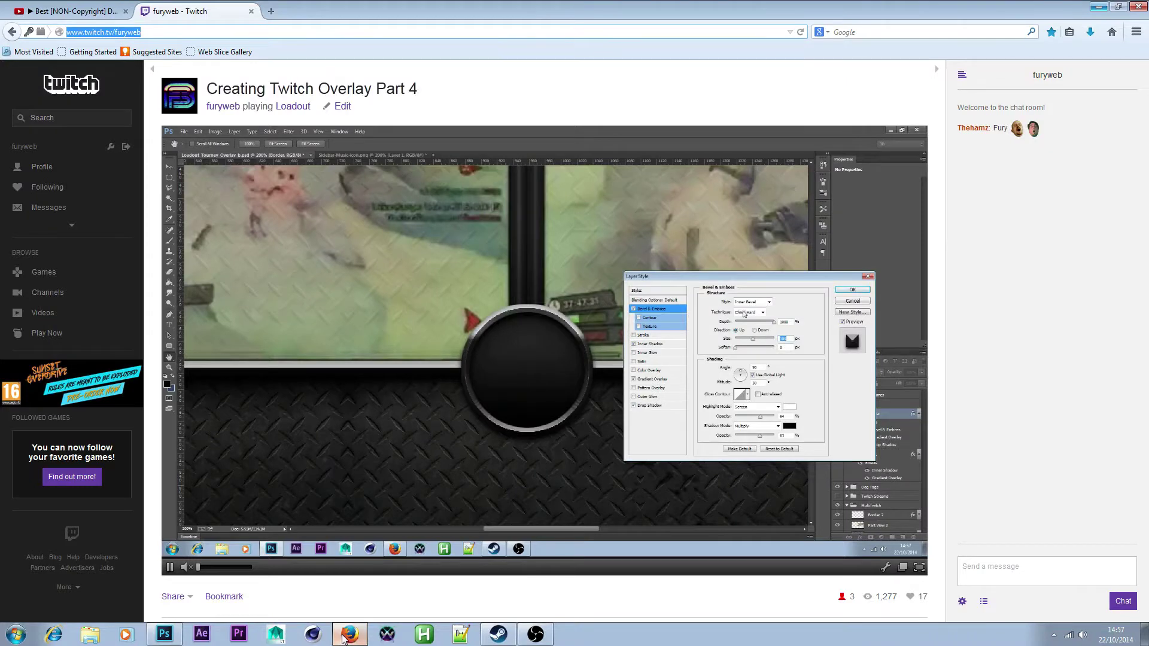
pyautogui.click(350, 635)
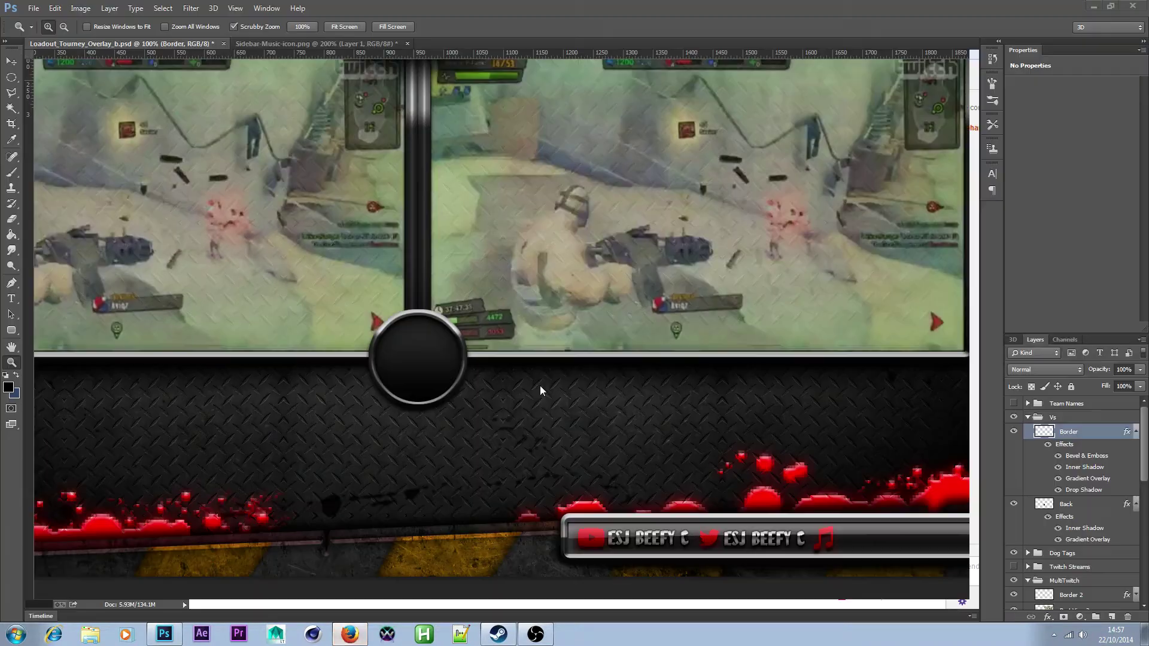
# - Try an Inner Glow effect on the Border layer of the Vs badge
pyautogui.keyDown('alt'); pyautogui.click(460, 394); pyautogui.keyUp('alt')
pyautogui.click(508, 402)
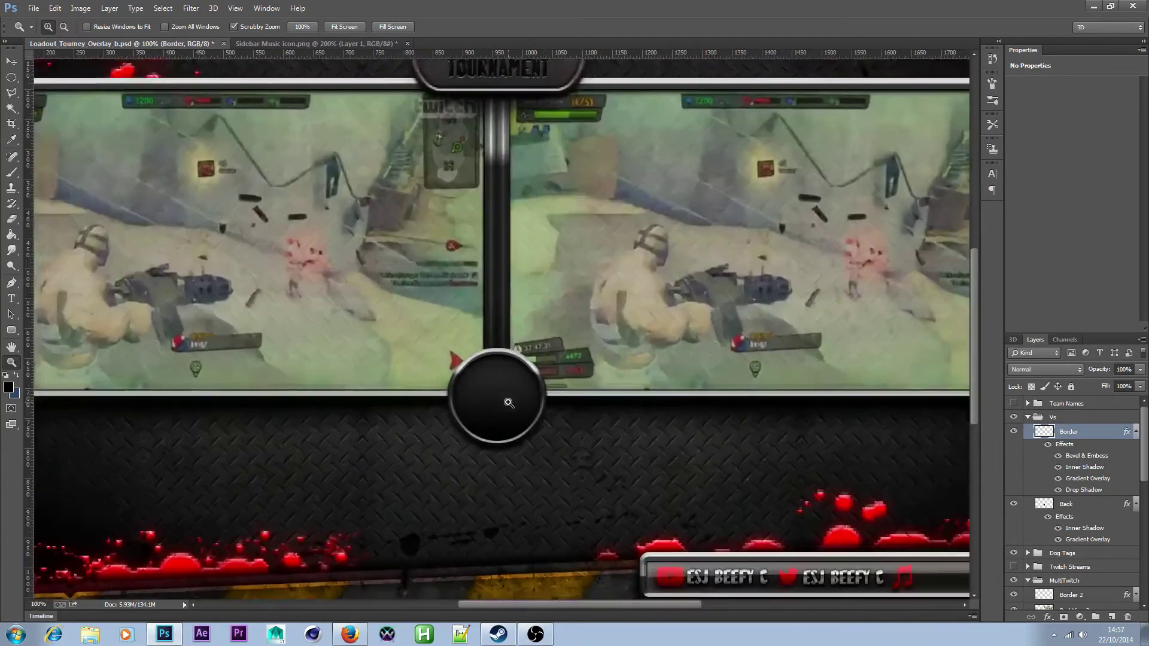
pyautogui.click(509, 403)
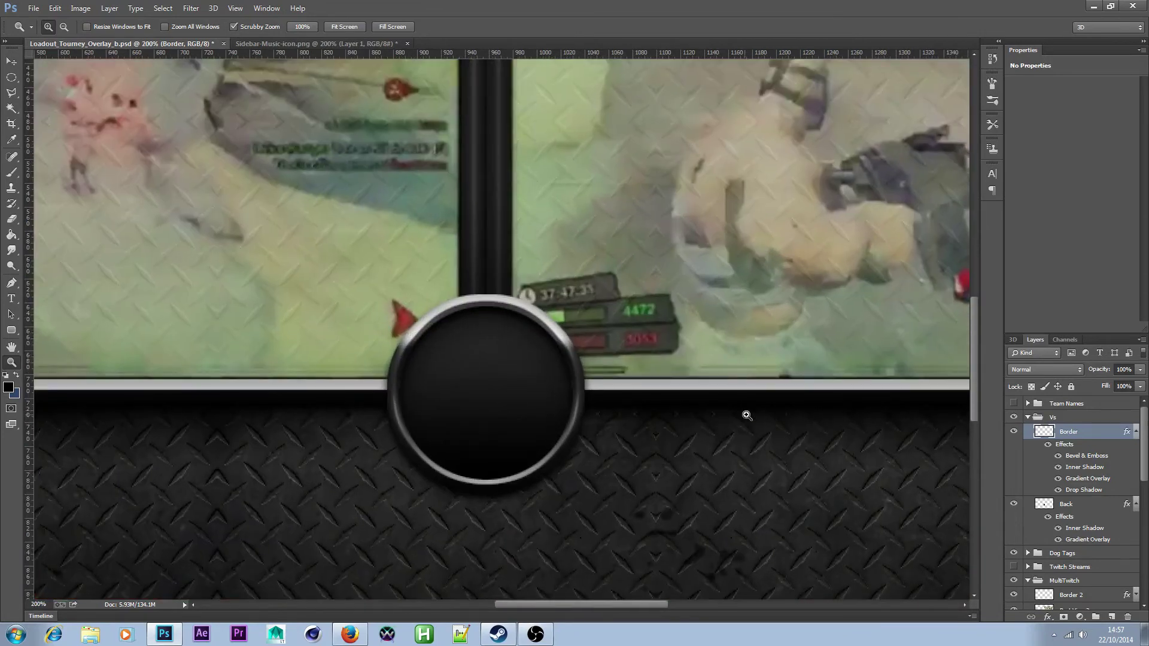
pyautogui.doubleClick(1109, 433)
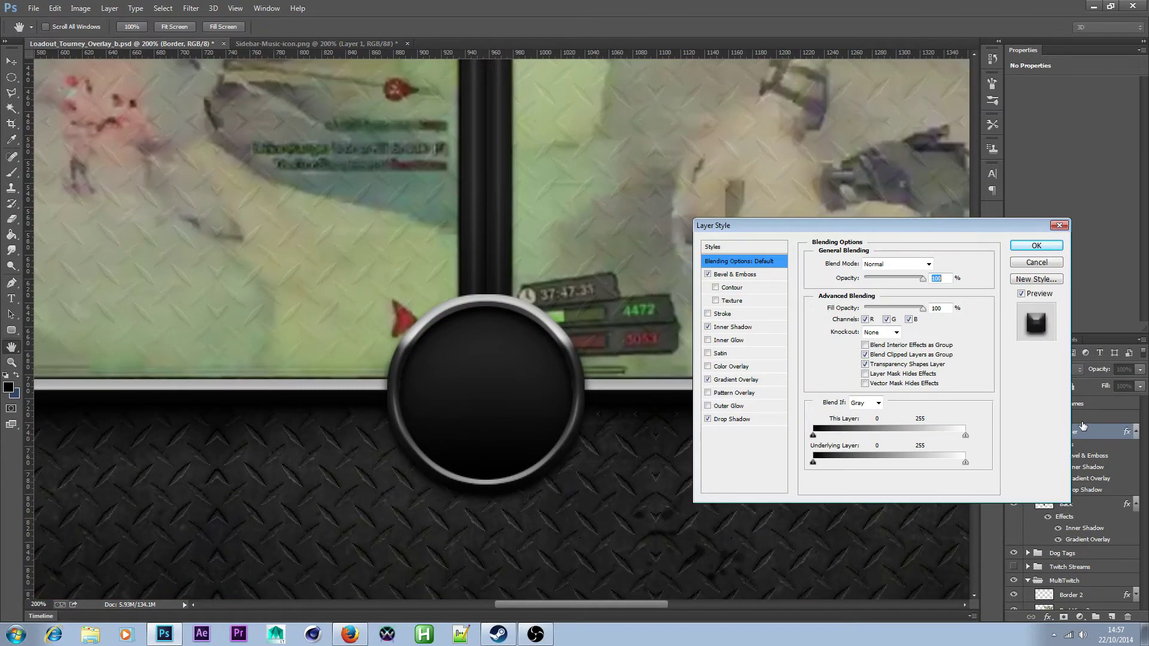
pyautogui.click(729, 340)
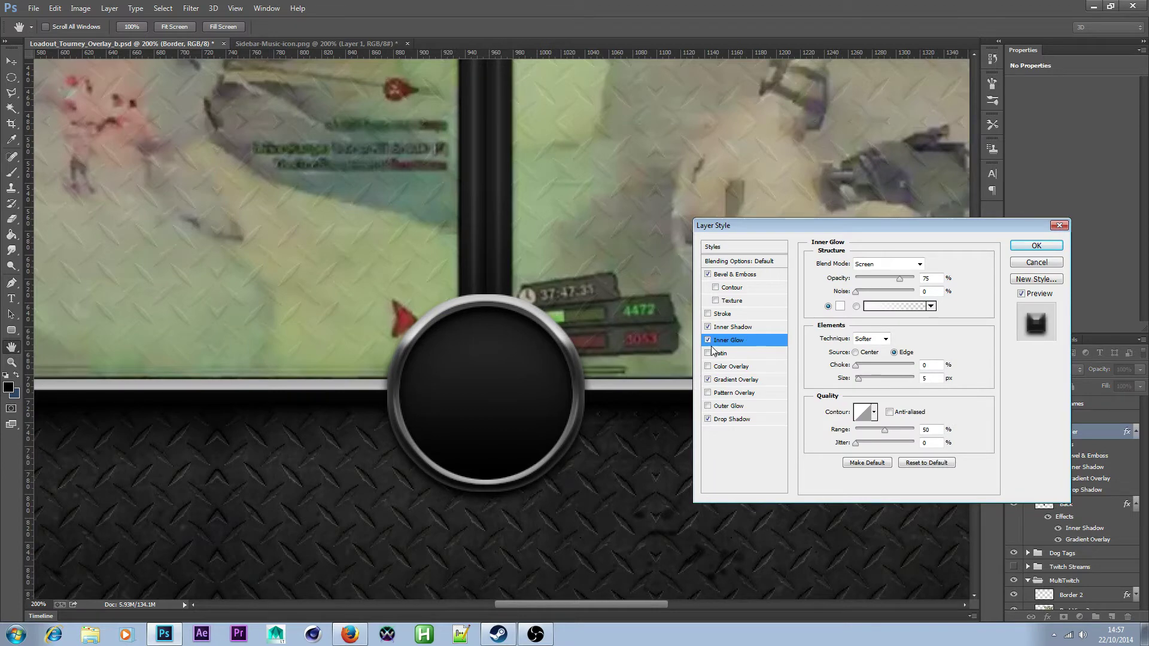
pyautogui.click(1035, 246)
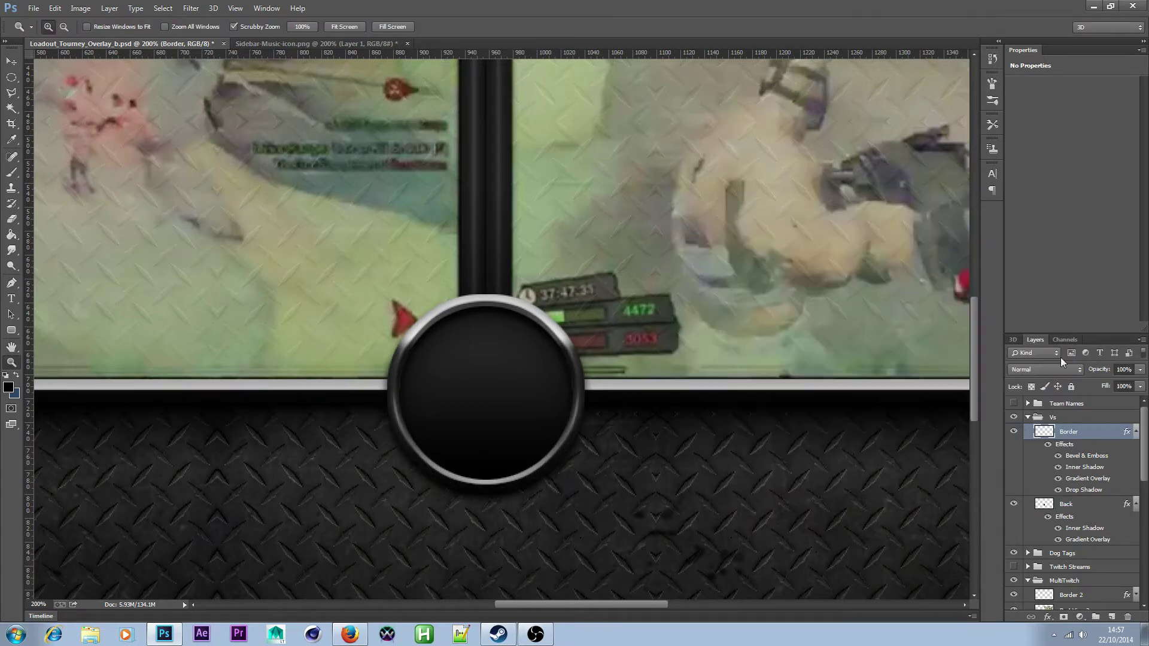
# - Add an anti-aliased Inner Glow to the Back layer with 13 px size, 100% range and about 50% opacity
pyautogui.doubleClick(1091, 504)
pyautogui.click(738, 341)
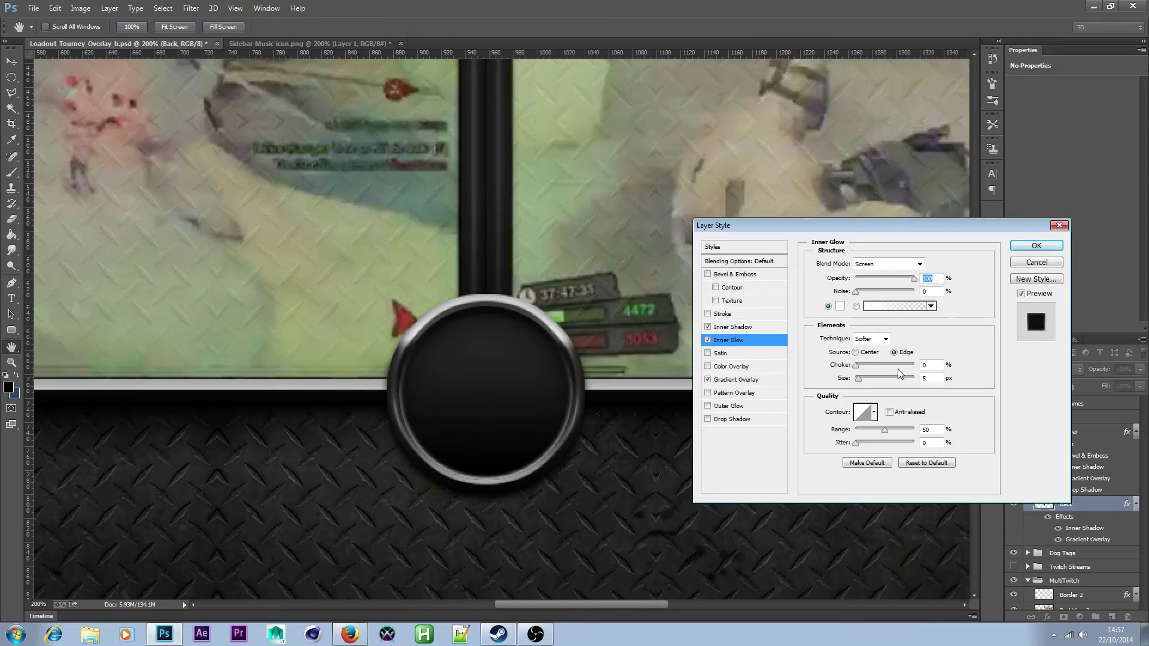
pyautogui.click(889, 412)
pyautogui.moveTo(884, 430); pyautogui.dragTo(926, 440)
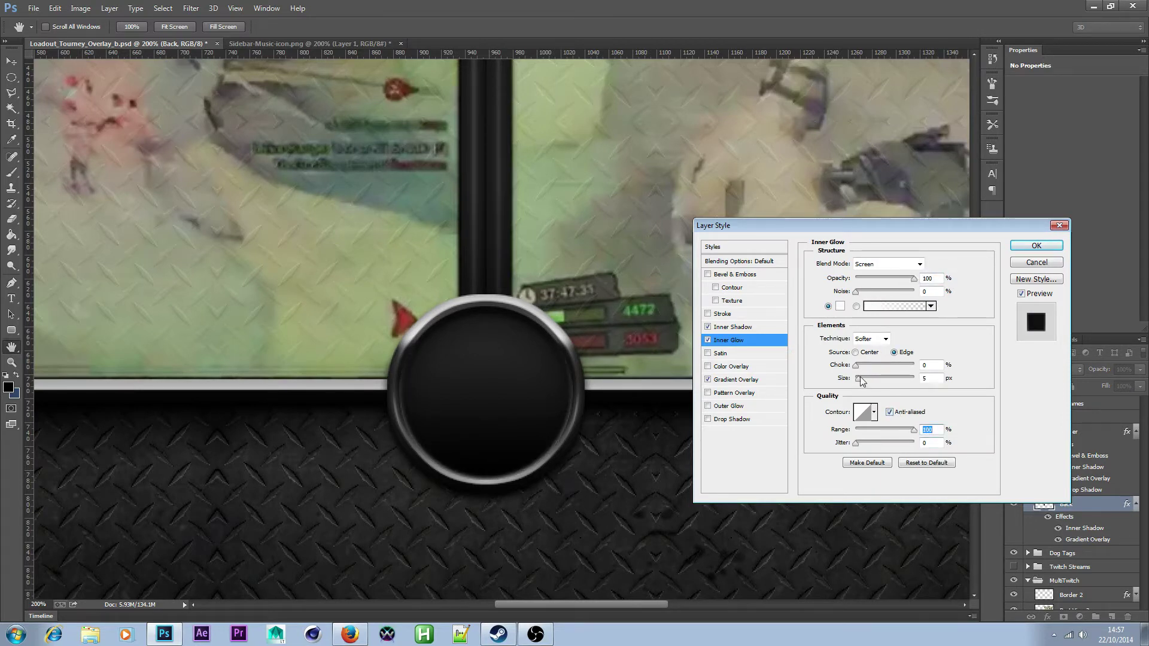
pyautogui.moveTo(862, 382); pyautogui.dragTo(861, 382)
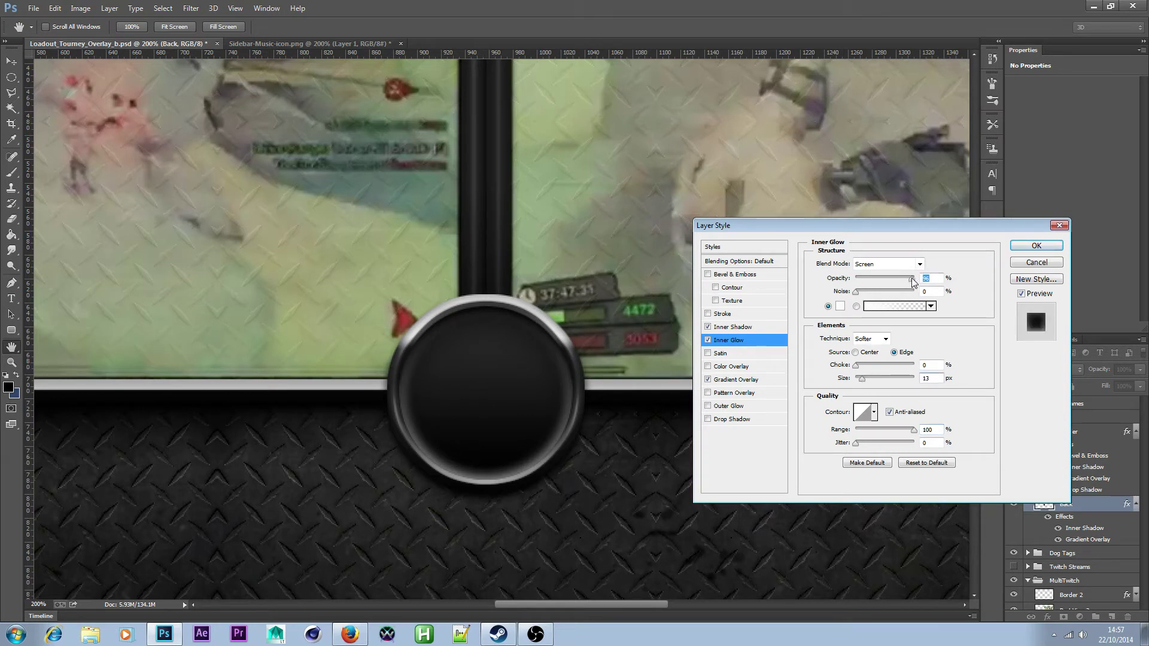
pyautogui.moveTo(912, 280); pyautogui.dragTo(890, 282)
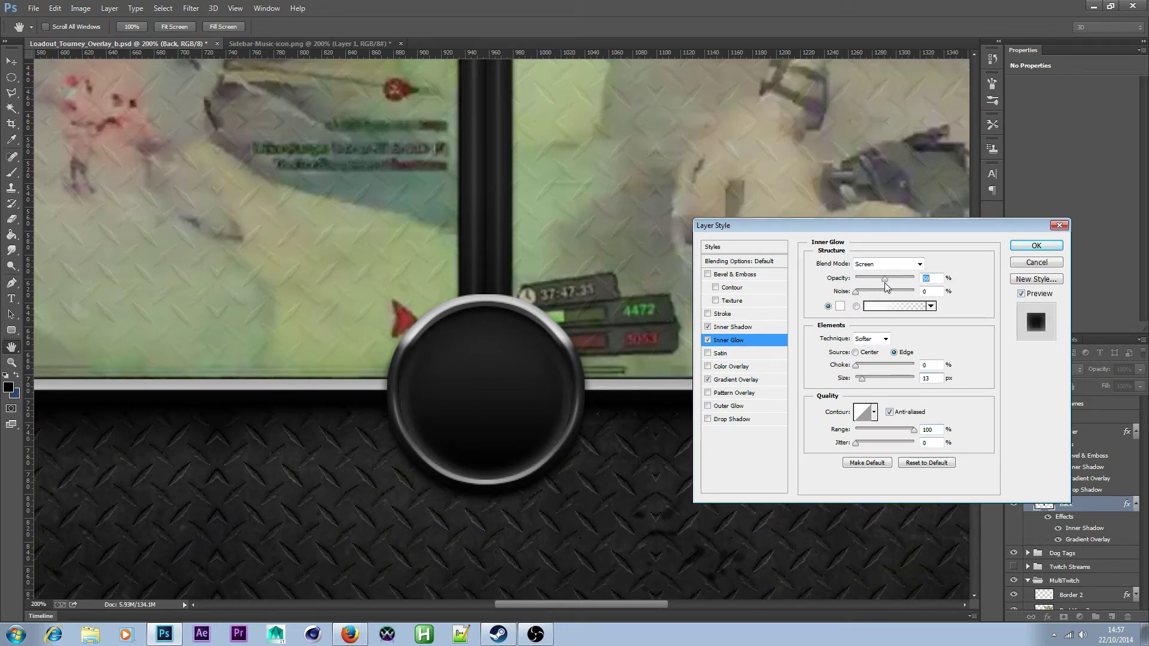
pyautogui.click(1035, 246)
# - Add a new layer above Border, load the badge's inner circle as a selection and contract it slightly
pyautogui.click(1092, 435)
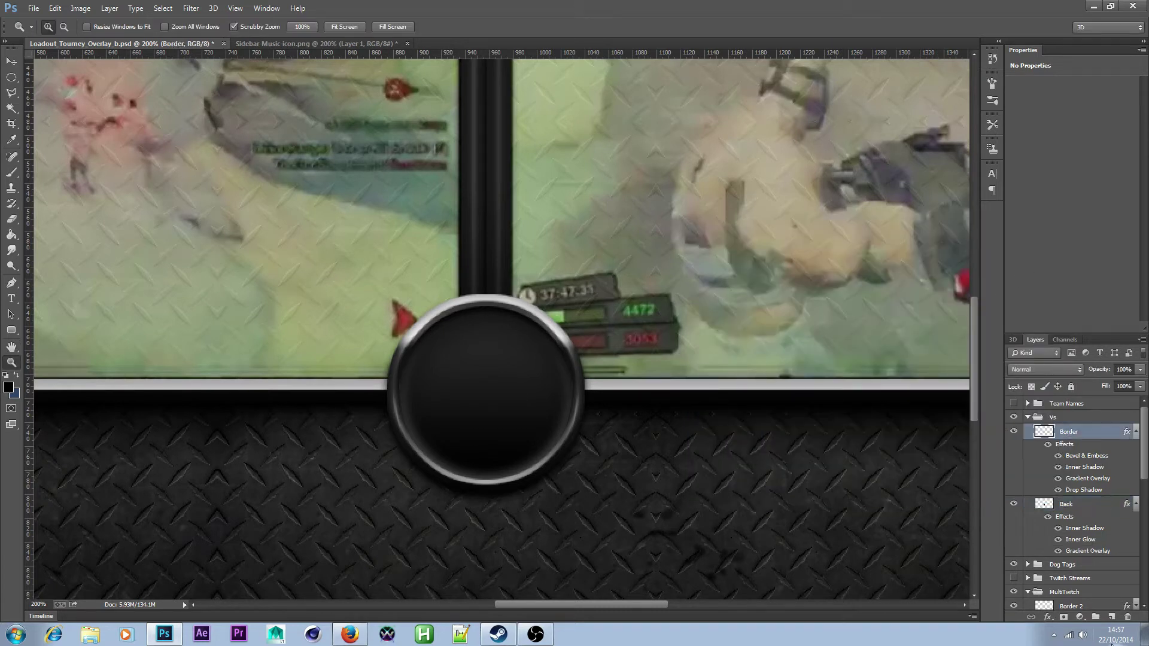
pyautogui.click(1112, 617)
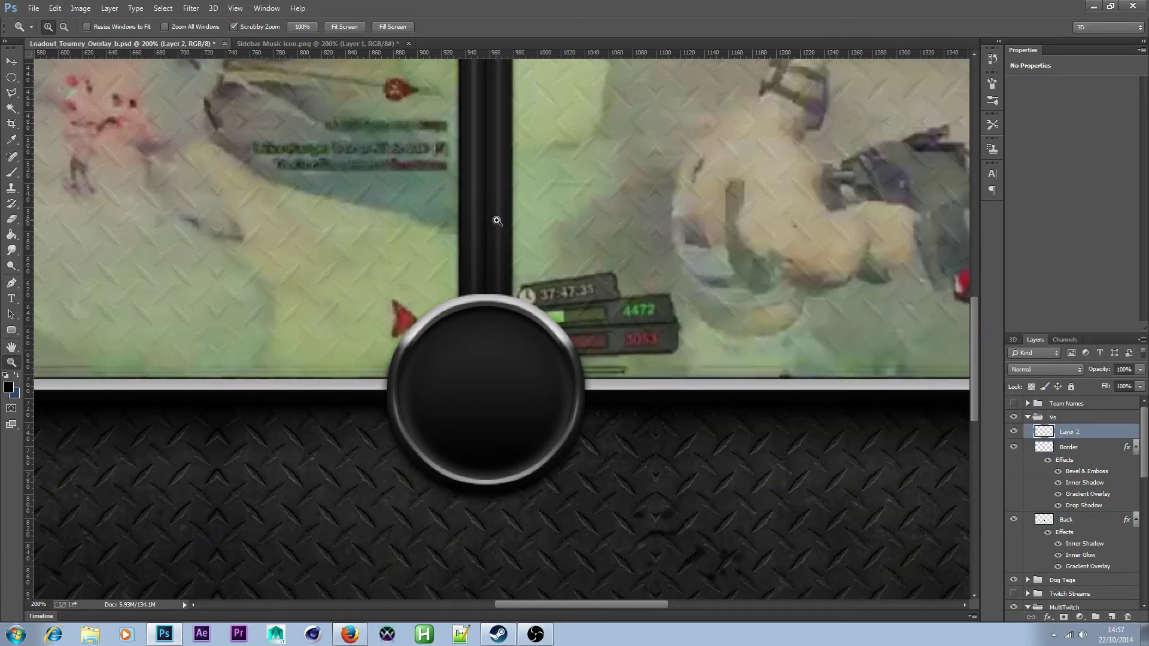
pyautogui.keyDown('ctrl'); pyautogui.click(1055, 451); pyautogui.keyUp('ctrl')
pyautogui.click(190, 8)
pyautogui.moveTo(171, 10)
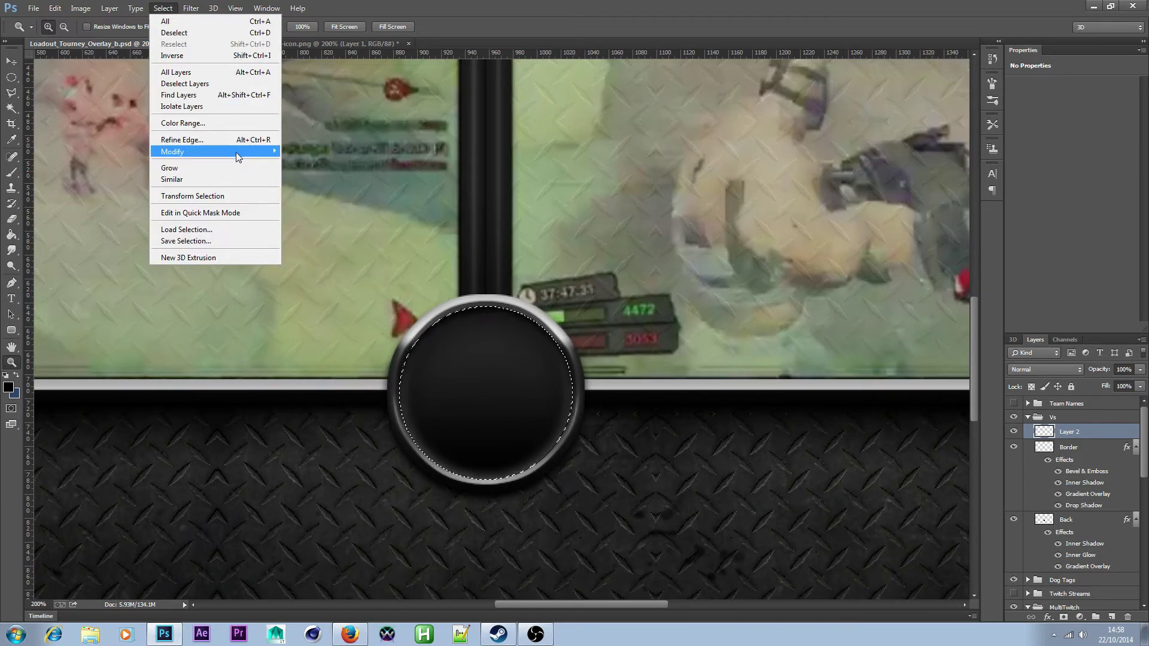
pyautogui.moveTo(236, 149)
pyautogui.click(315, 189)
pyautogui.click(638, 211)
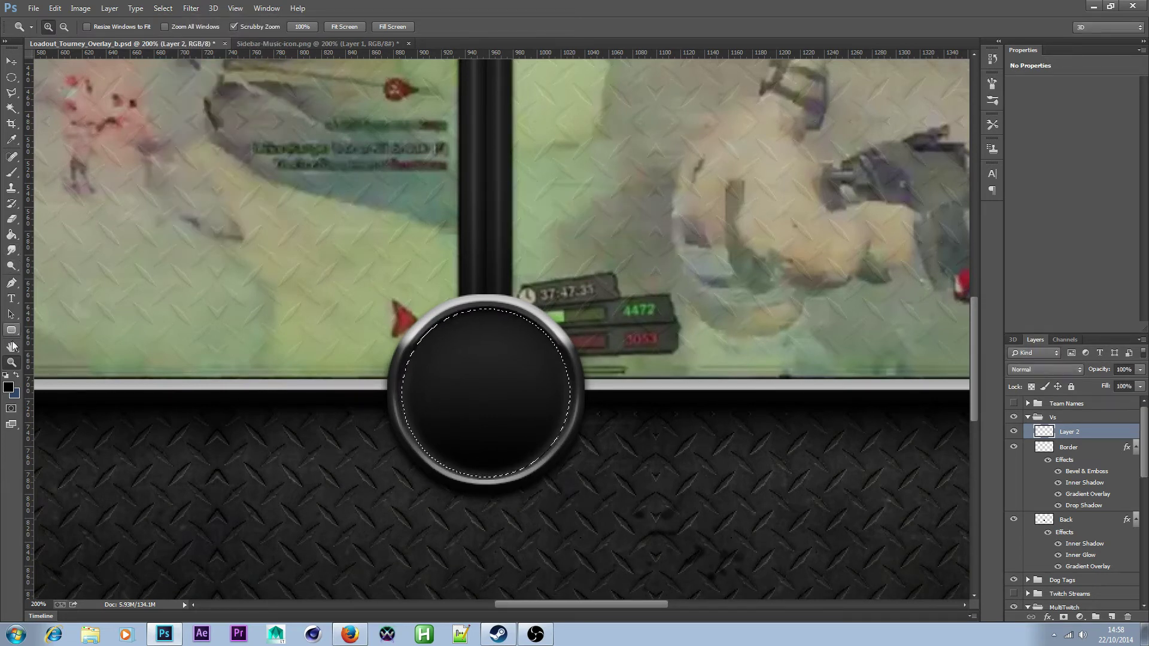
# - Fill the circular selection on the new layer with a vertical white (ffffff) to transparent gradient fading downward
pyautogui.rightClick(13, 238)
pyautogui.click(60, 232)
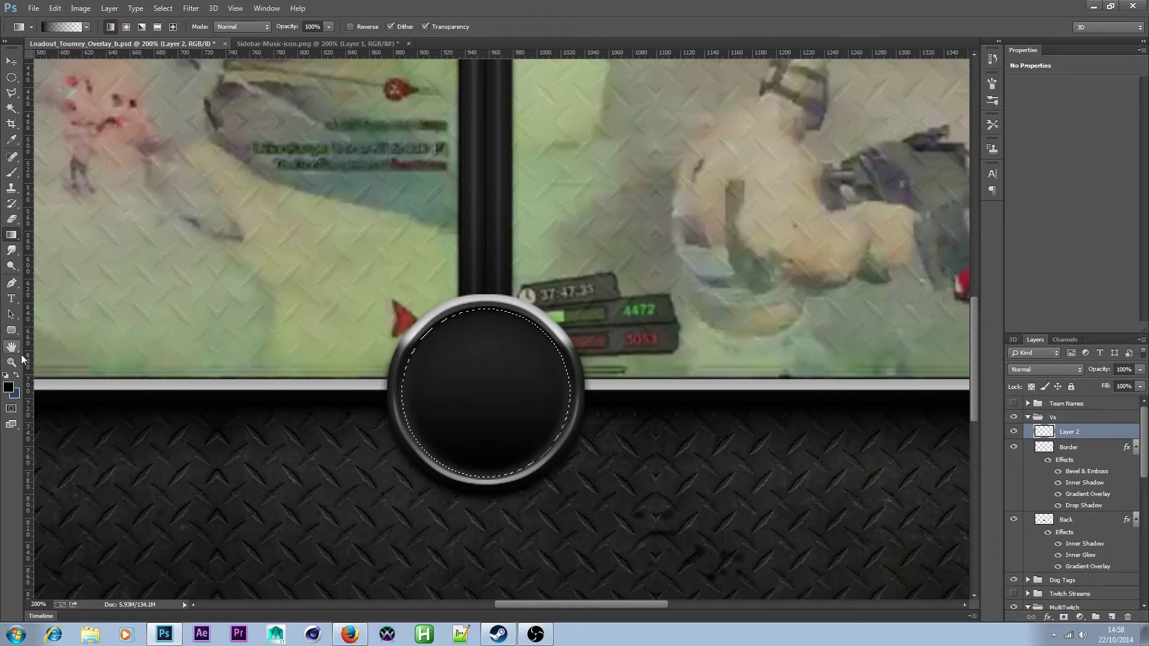
pyautogui.click(8, 388)
pyautogui.write('ffffff')
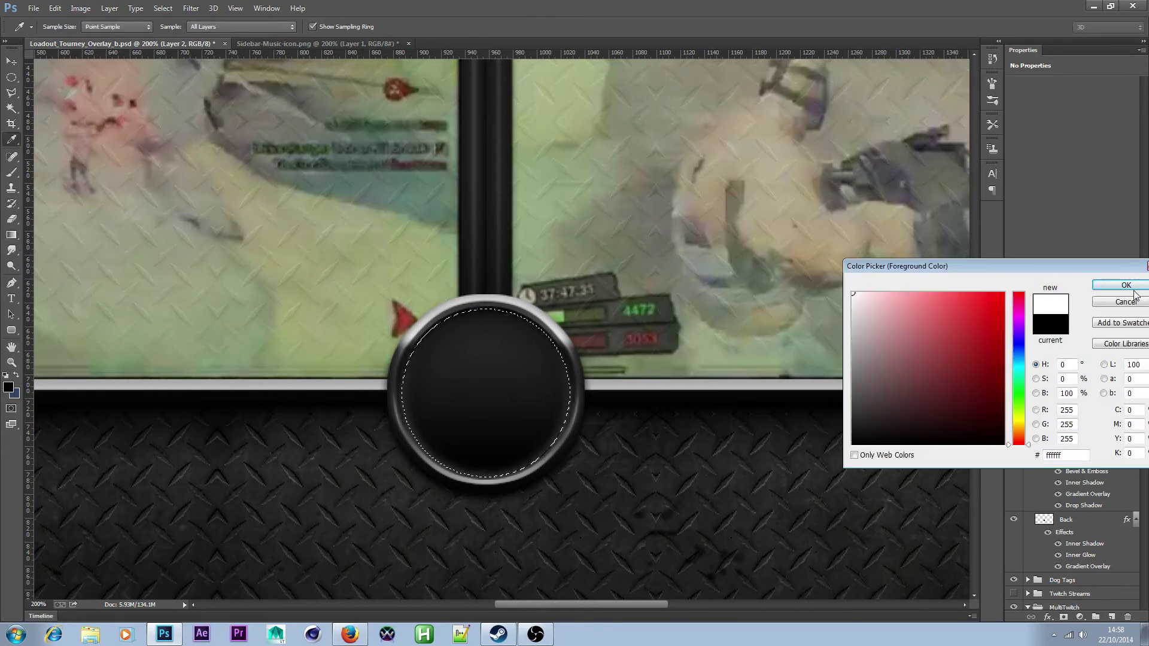
pyautogui.click(1126, 284)
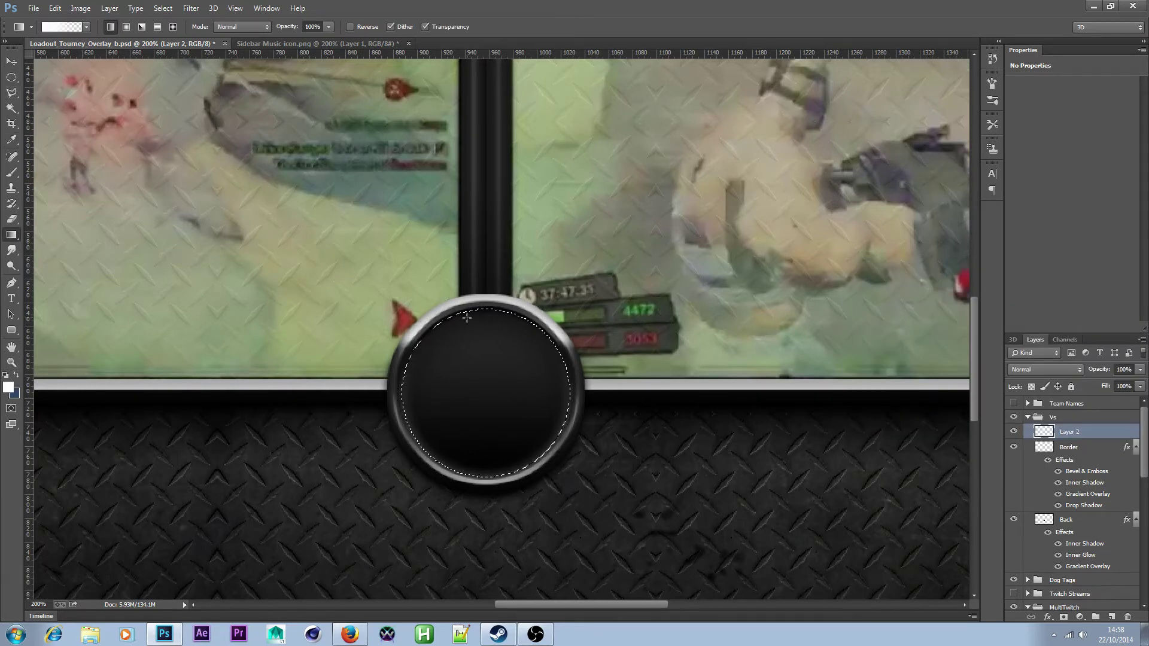
pyautogui.moveTo(487, 311); pyautogui.dragTo(486, 477)
# - Position an elliptical selection over the lower part of the white gradient and delete it, leaving a curved highlight, then deselect
pyautogui.click(12, 77)
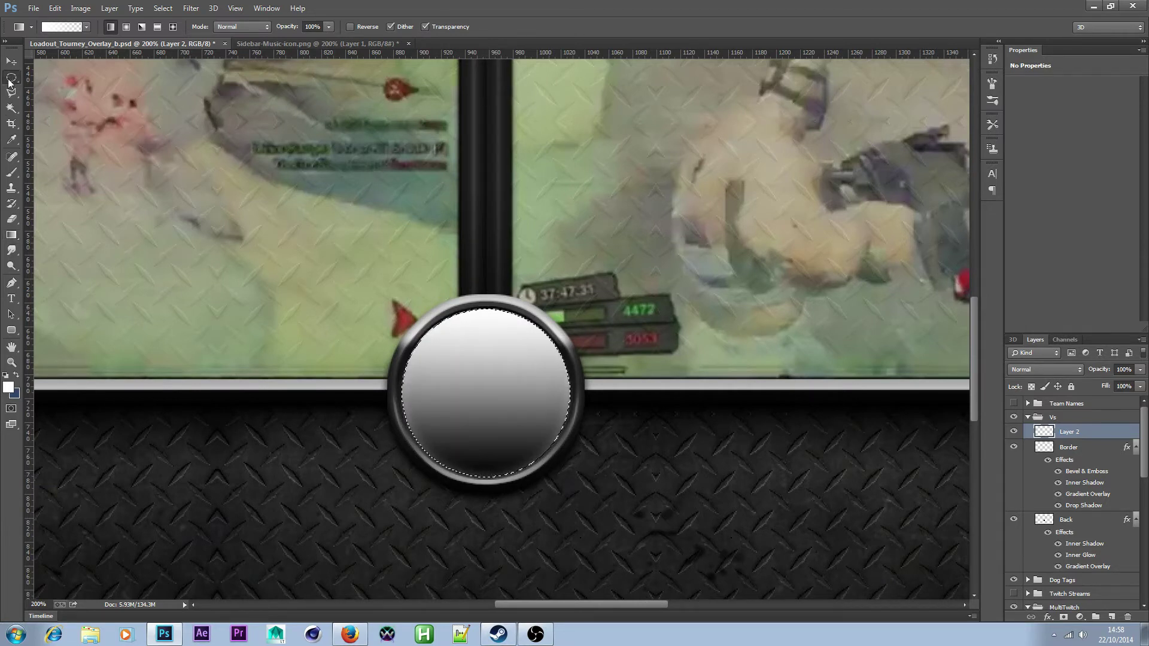
pyautogui.hotkey('ctrl', 'd')
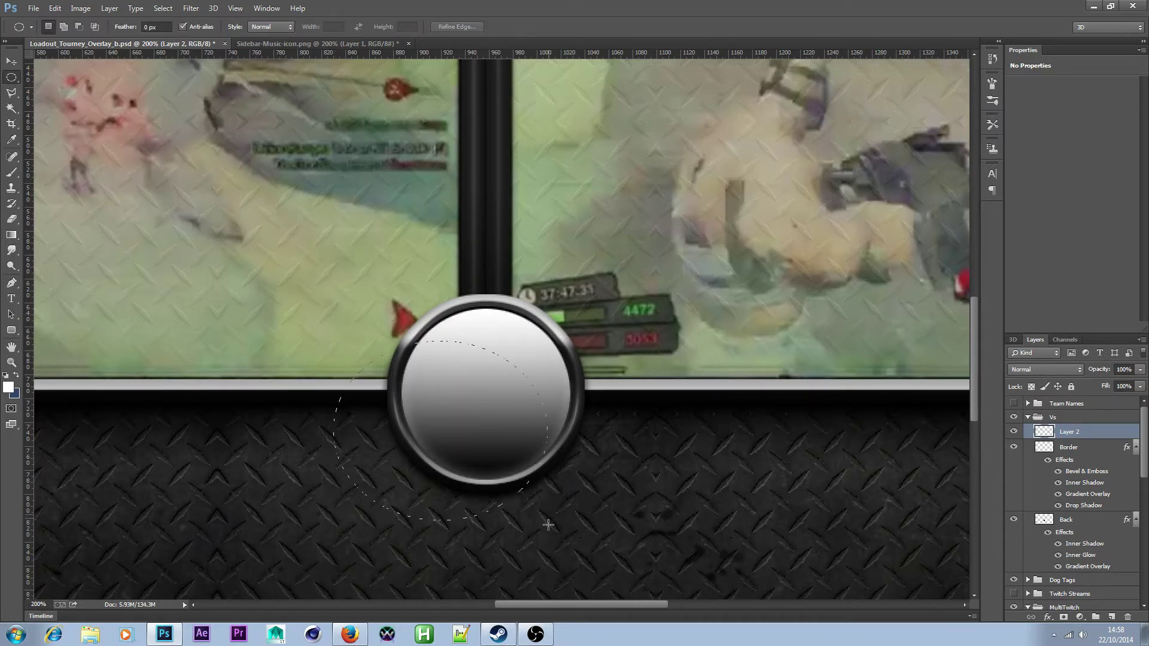
pyautogui.moveTo(523, 525); pyautogui.dragTo(579, 496)
pyautogui.click(518, 403)
pyautogui.moveTo(404, 342); pyautogui.dragTo(569, 492)
pyautogui.moveTo(460, 449); pyautogui.dragTo(464, 449)
pyautogui.moveTo(470, 393); pyautogui.dragTo(610, 526)
pyautogui.moveTo(550, 468); pyautogui.dragTo(506, 413)
pyautogui.click(372, 342)
pyautogui.moveTo(570, 522); pyautogui.dragTo(568, 525)
pyautogui.moveTo(500, 455); pyautogui.dragTo(522, 465)
pyautogui.press('Delete')
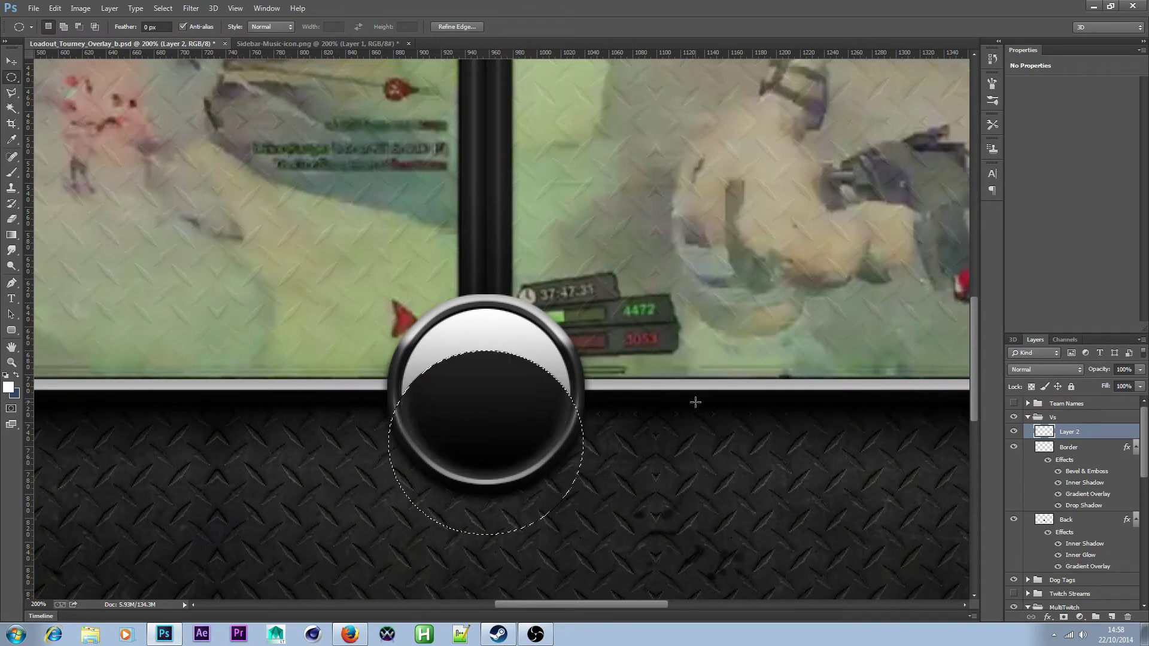
pyautogui.hotkey('ctrl', 'd')
# - Lower the curved highlight layer's opacity to 6% and check the badge against the whole overlay
pyautogui.click(1140, 370)
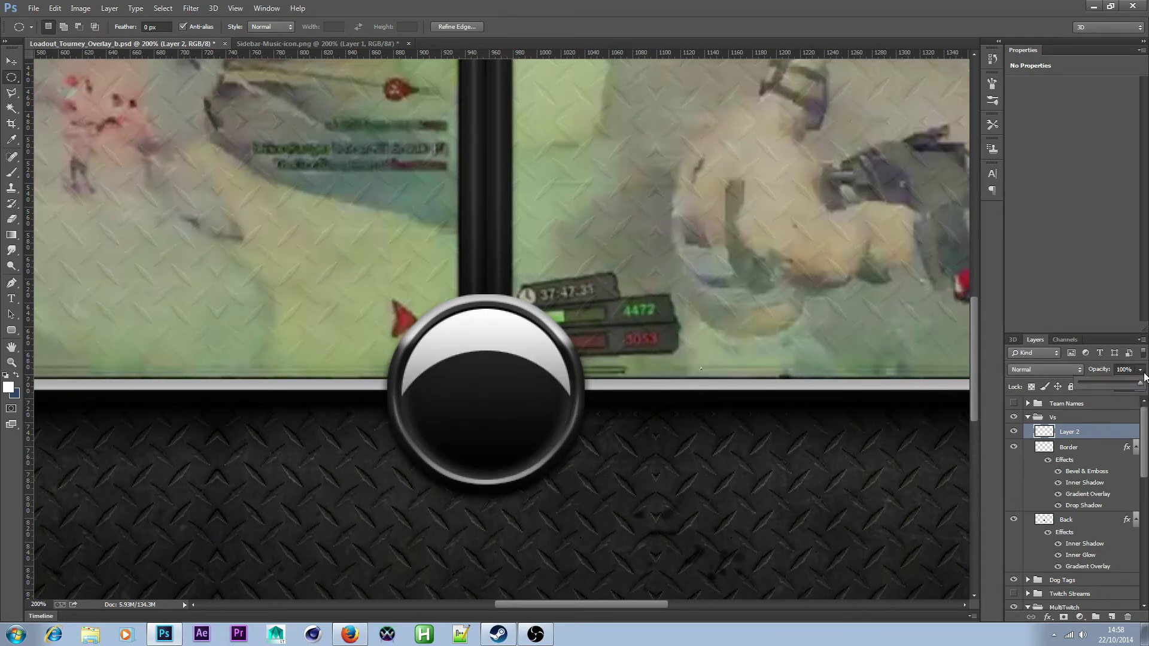
pyautogui.moveTo(1104, 388); pyautogui.dragTo(1082, 378)
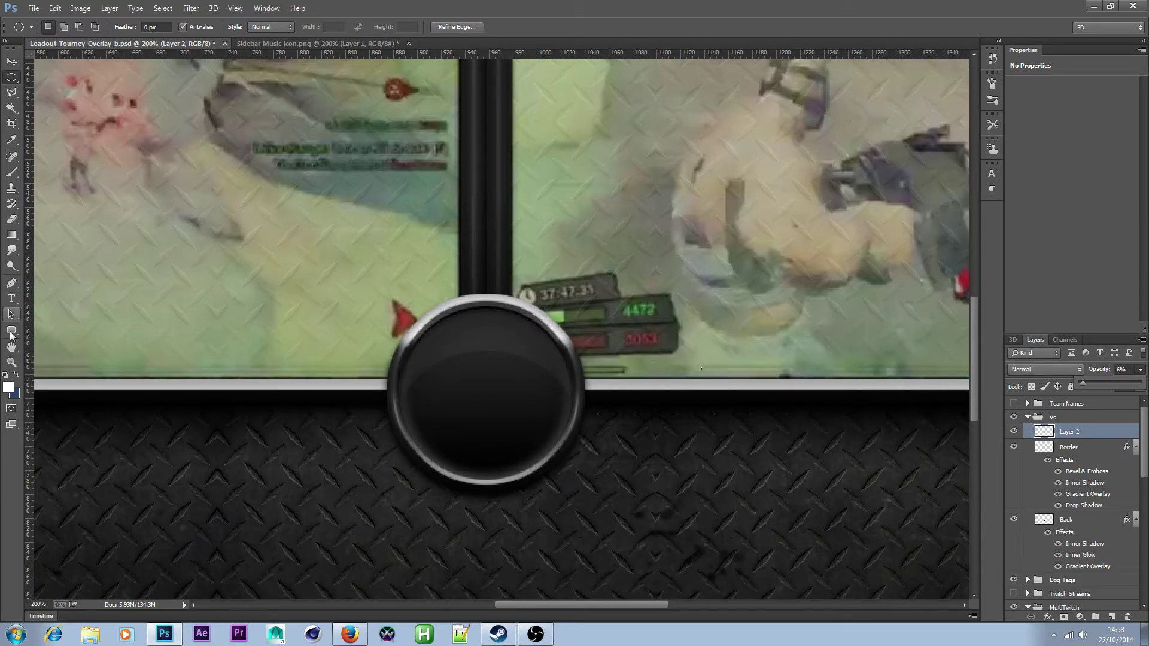
pyautogui.click(11, 362)
pyautogui.moveTo(482, 395); pyautogui.dragTo(471, 394)
pyautogui.keyDown('alt'); pyautogui.click(471, 394); pyautogui.keyUp('alt')
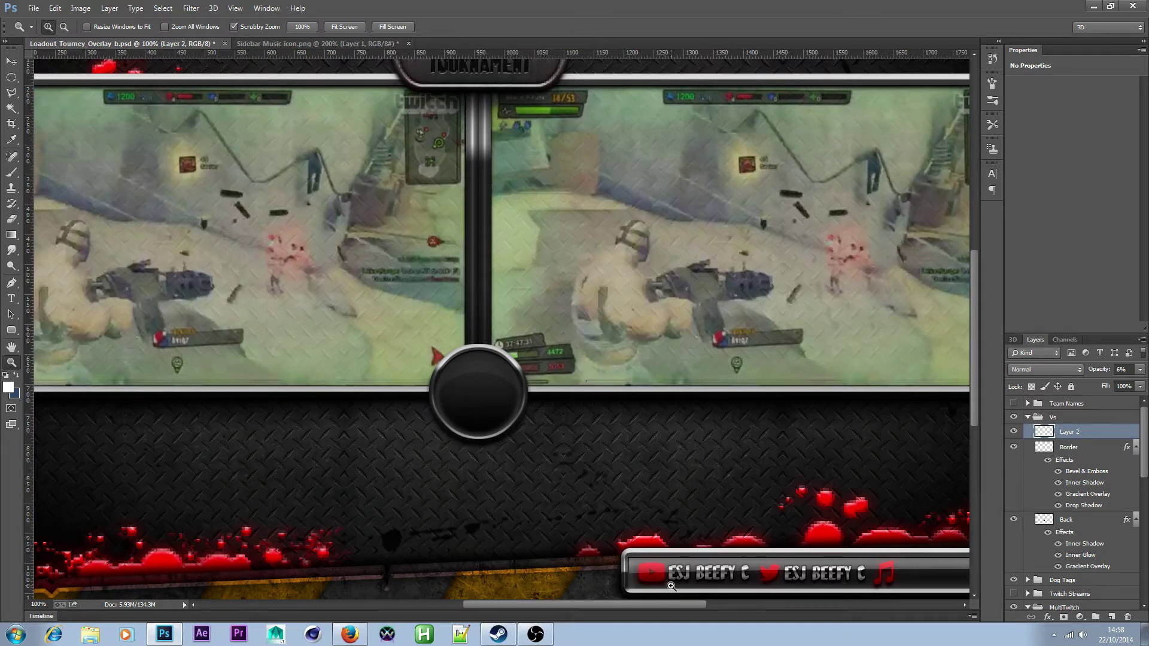
pyautogui.keyDown('alt'); pyautogui.click(557, 440); pyautogui.keyUp('alt')
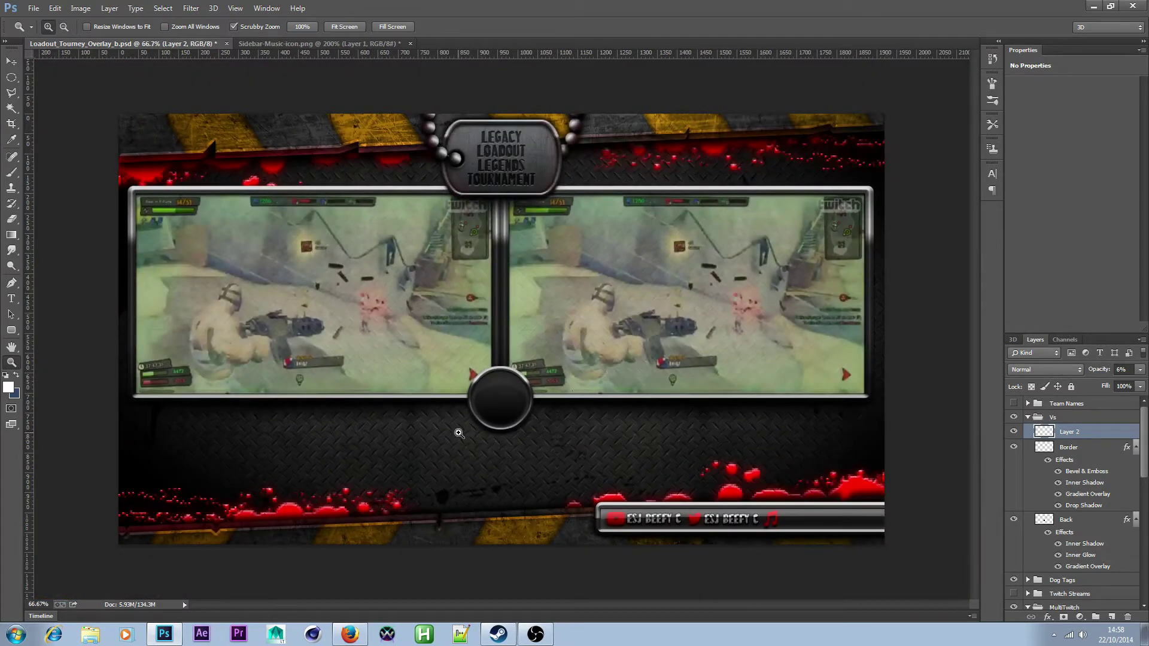
pyautogui.moveTo(462, 433); pyautogui.dragTo(885, 431)
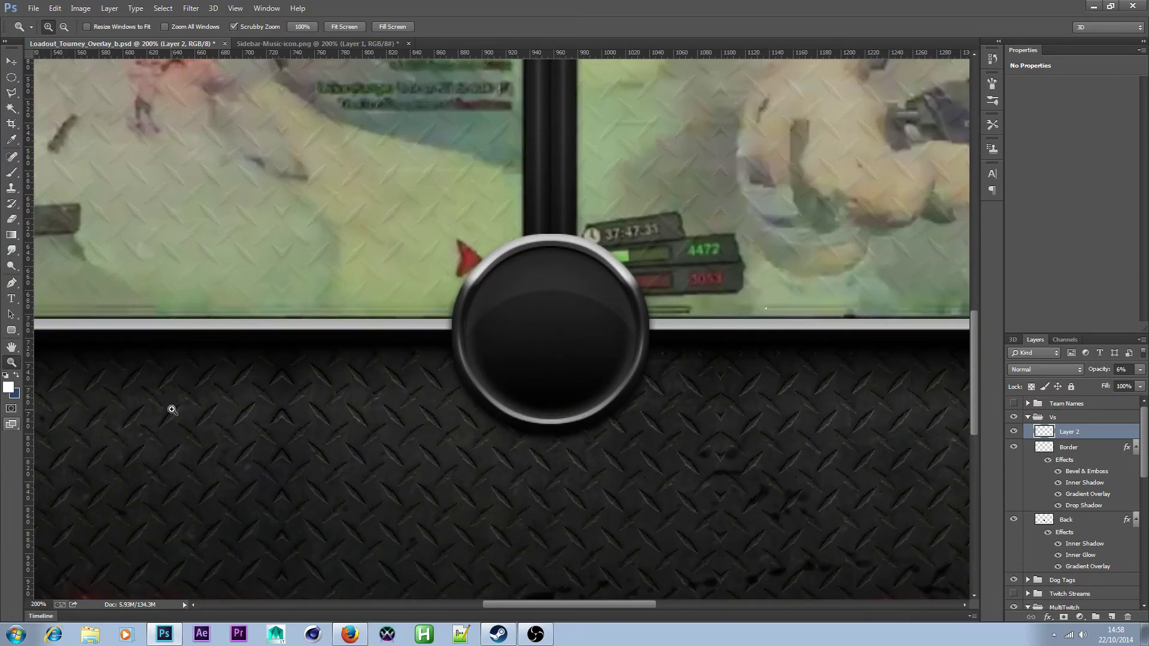
pyautogui.keyDown('alt'); pyautogui.click(475, 434); pyautogui.keyUp('alt')
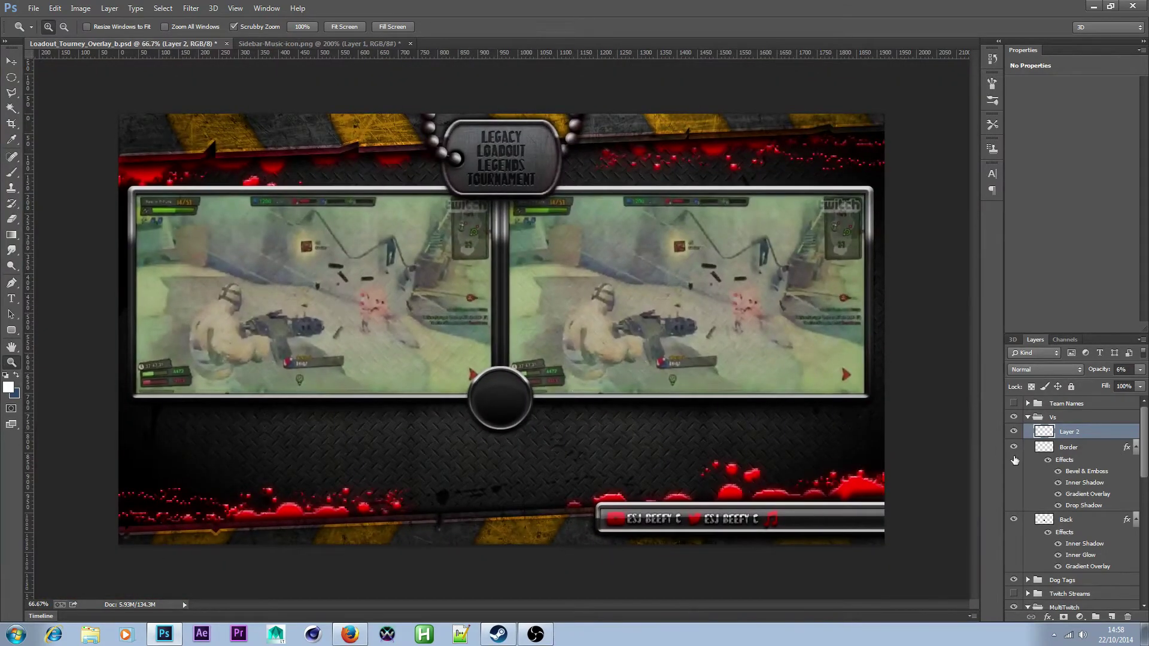
# - Copy the layer style of the CHAT text layer inside the Chat Title group and collapse the group
pyautogui.moveTo(1147, 459); pyautogui.dragTo(1141, 514)
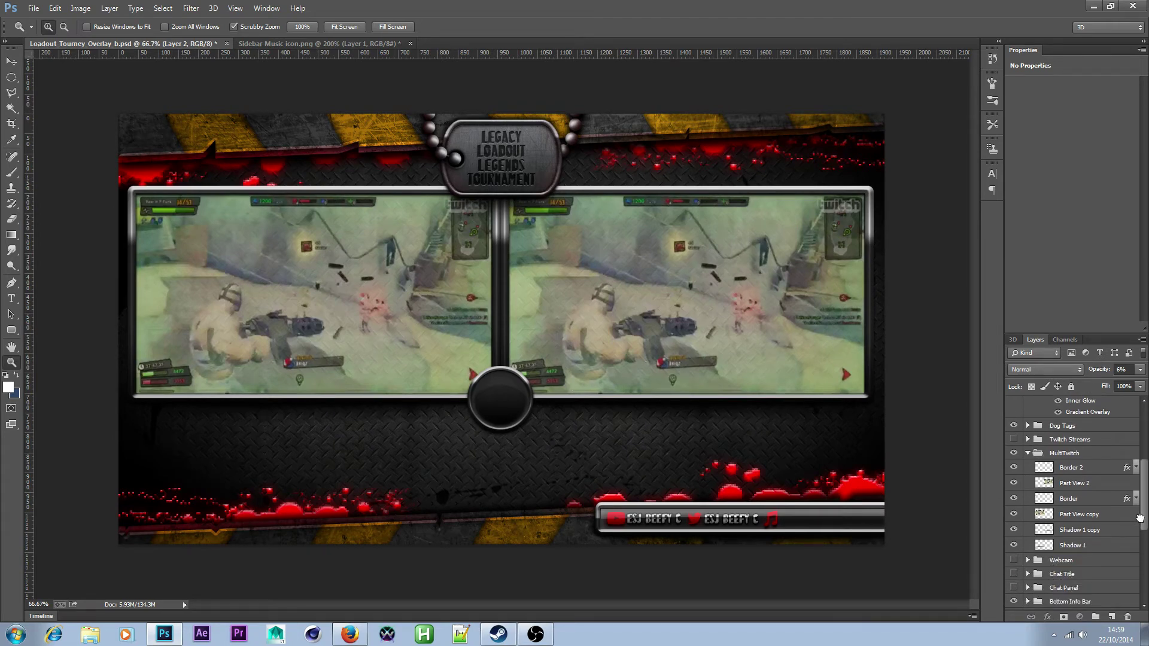
pyautogui.click(1137, 517)
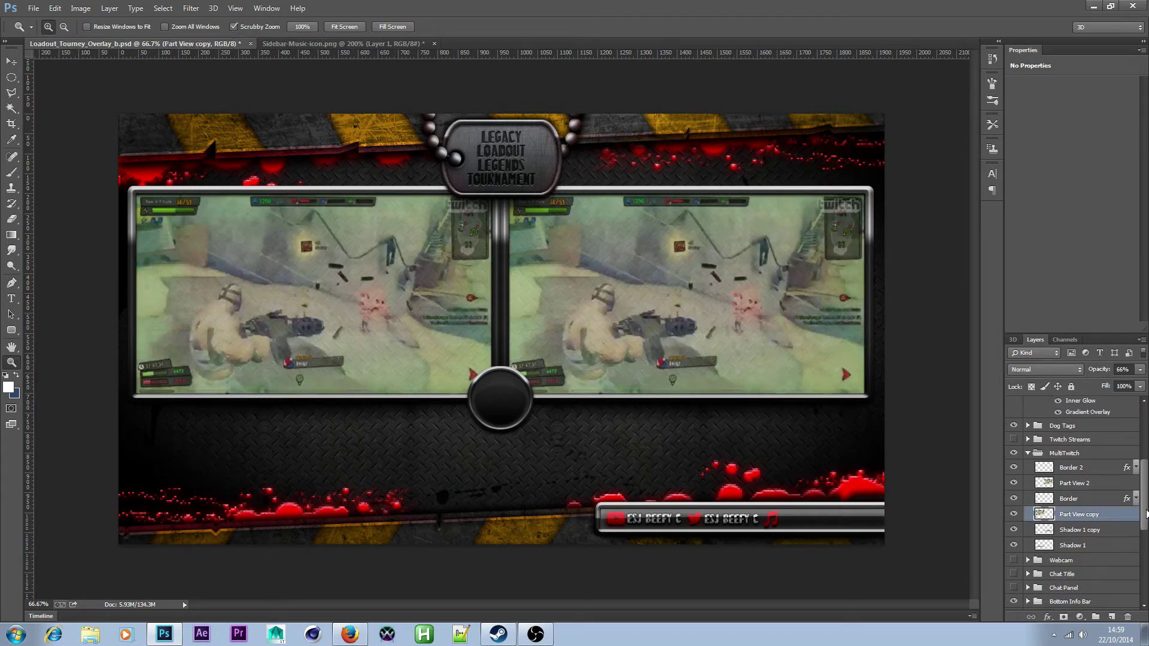
pyautogui.scroll(-5, 1086, 535)
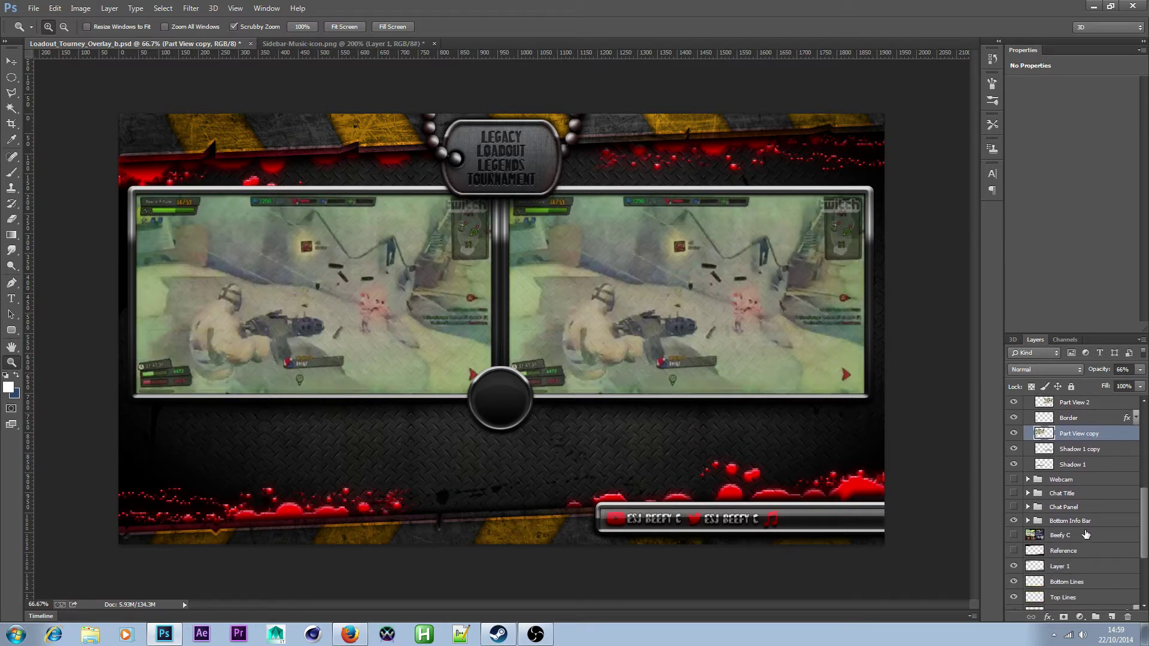
pyautogui.click(1027, 493)
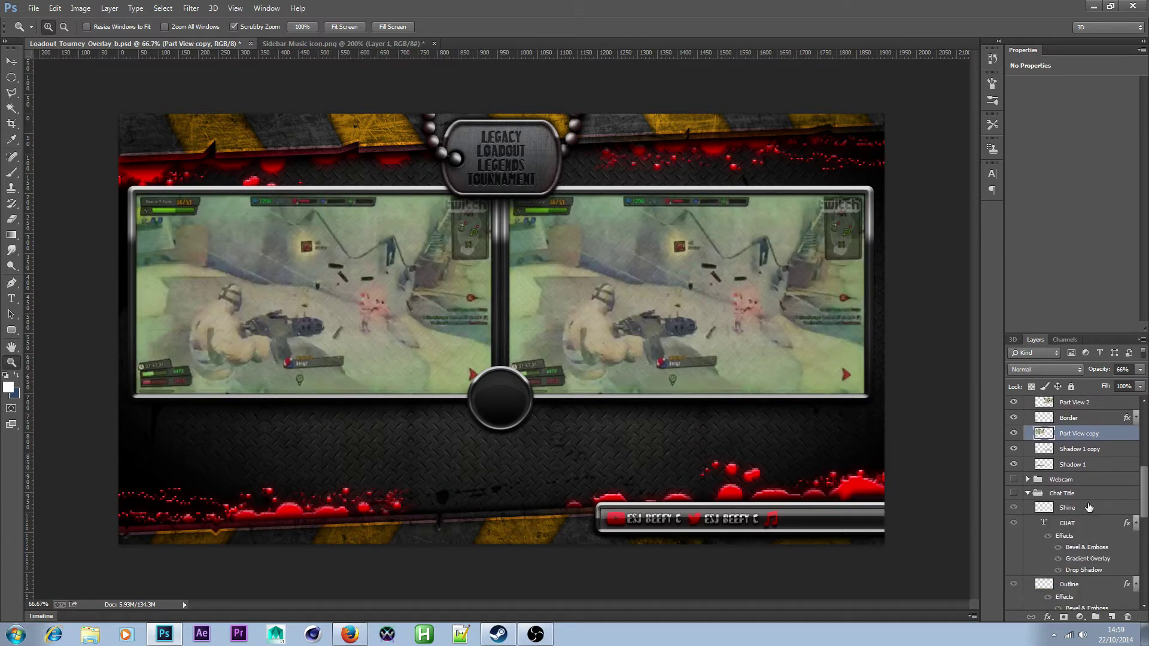
pyautogui.click(1093, 526)
pyautogui.rightClick(1093, 528)
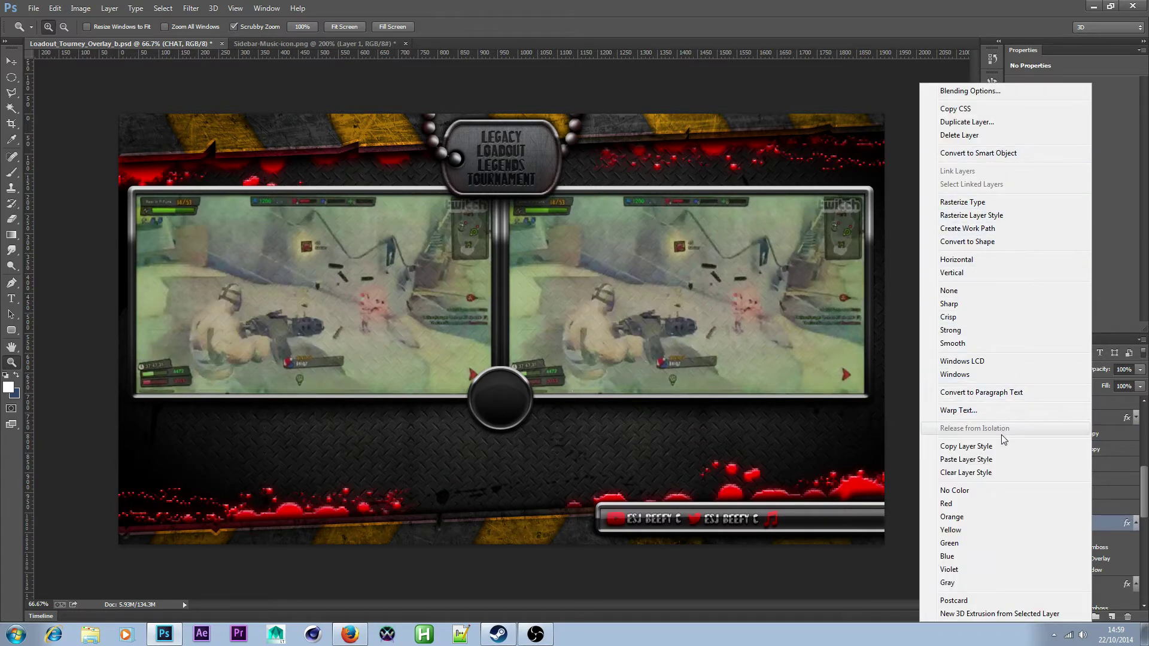
pyautogui.click(958, 446)
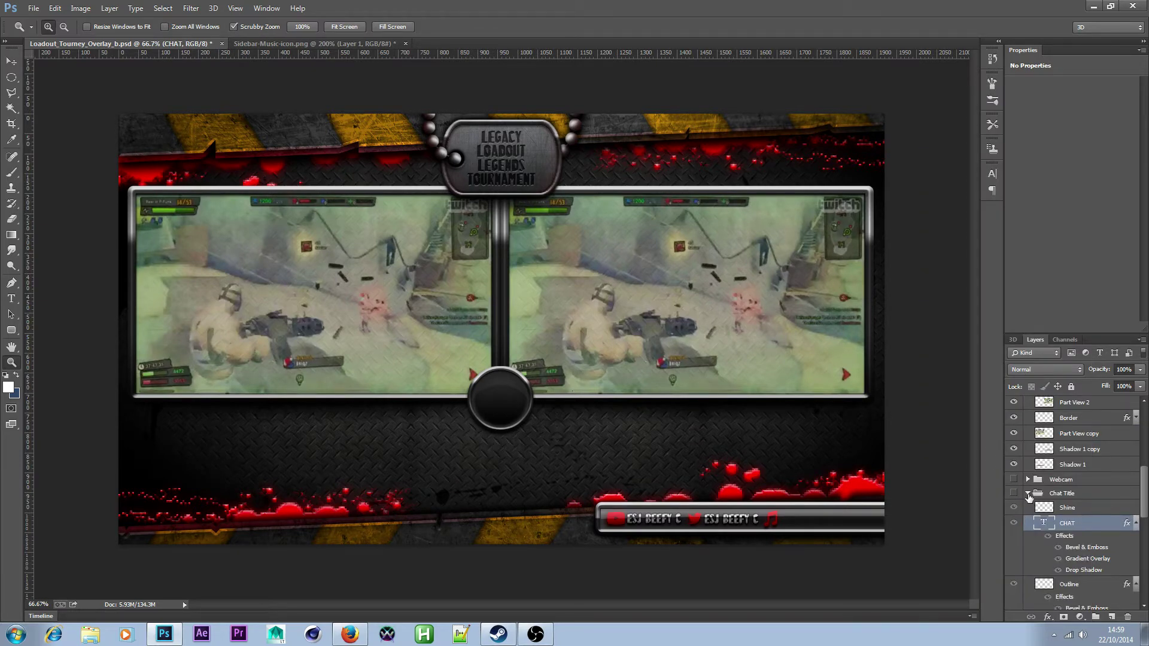
pyautogui.click(1028, 493)
# - Rename the highlight layer in the Vs group as Shine
pyautogui.scroll(5, 1137, 431)
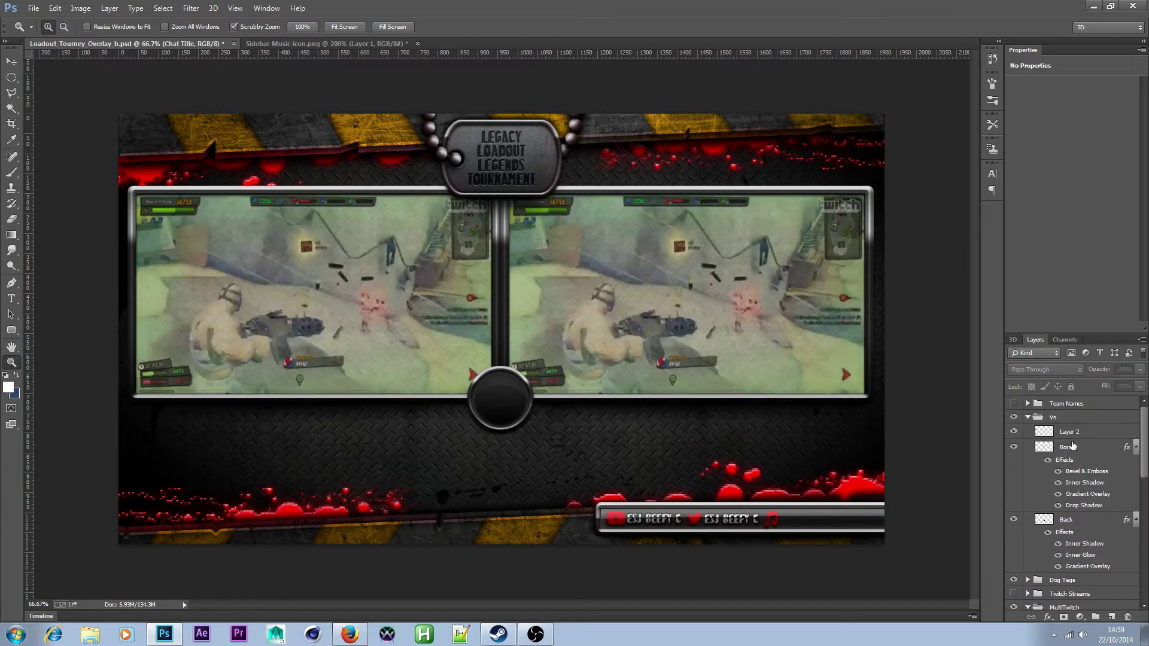
pyautogui.click(1095, 448)
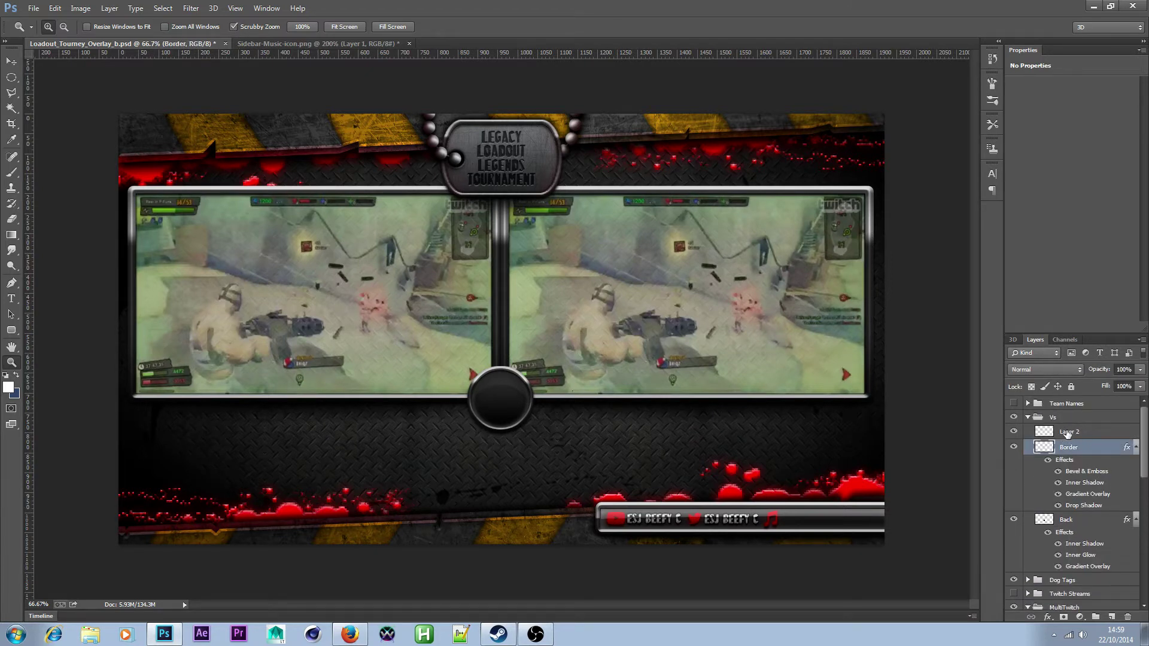
pyautogui.doubleClick(1067, 432)
pyautogui.write('Shine')
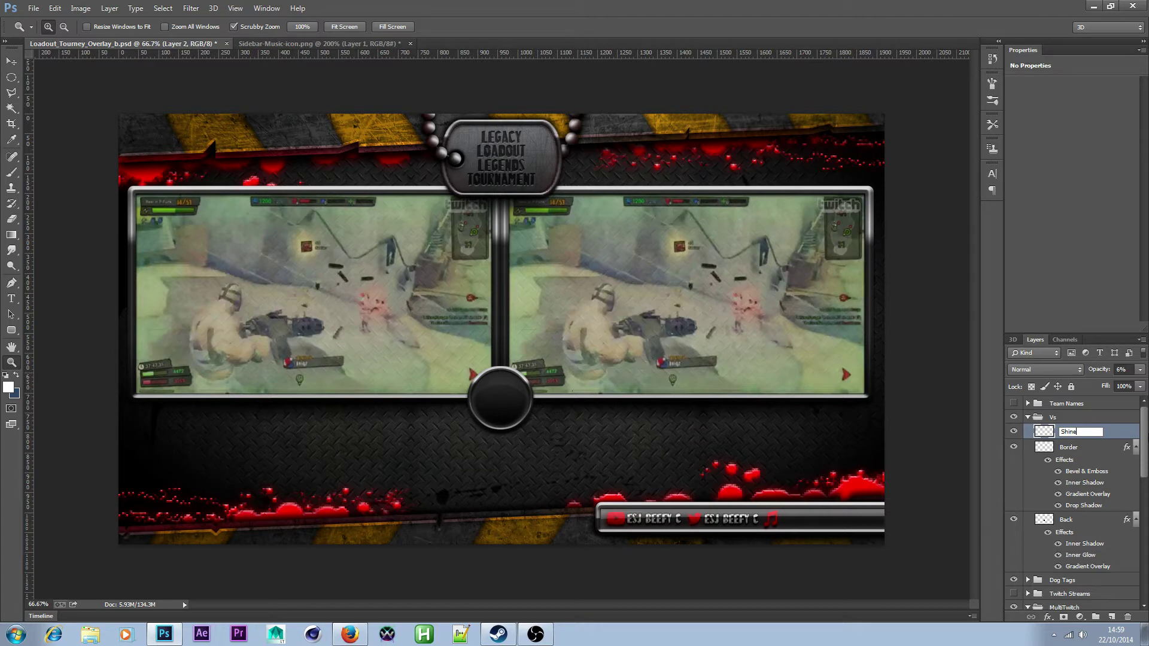
pyautogui.press('Return')
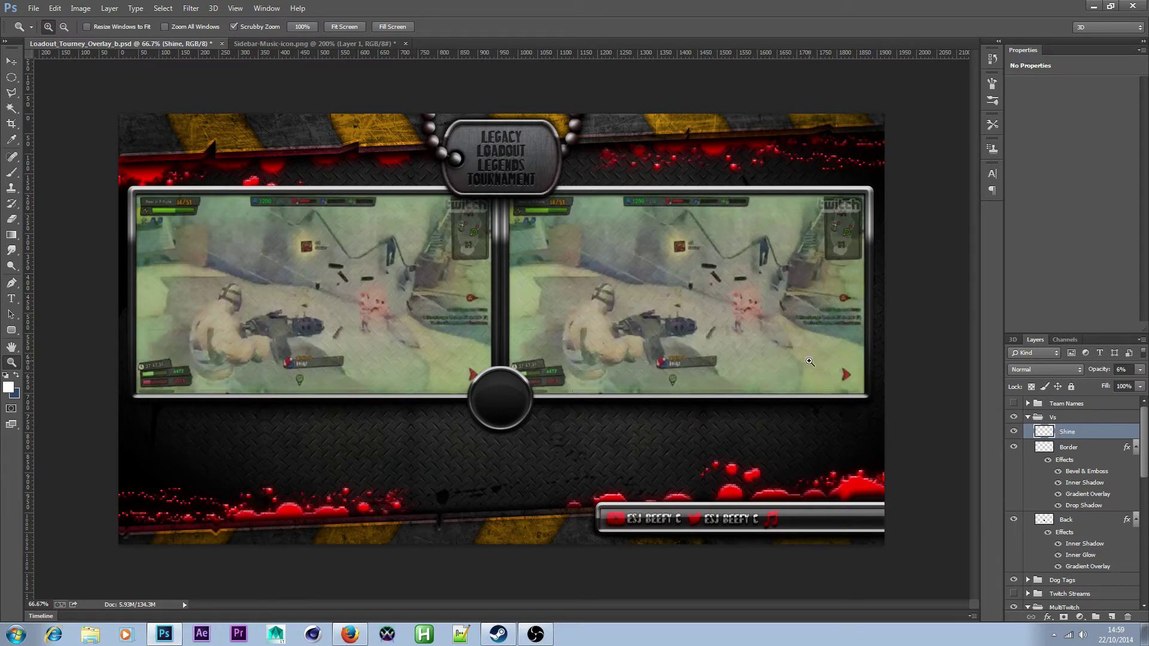
# - Add a layer above Border in the Vs group and write Vs inside the circular badge in 18 px text
pyautogui.click(1086, 449)
pyautogui.click(1109, 617)
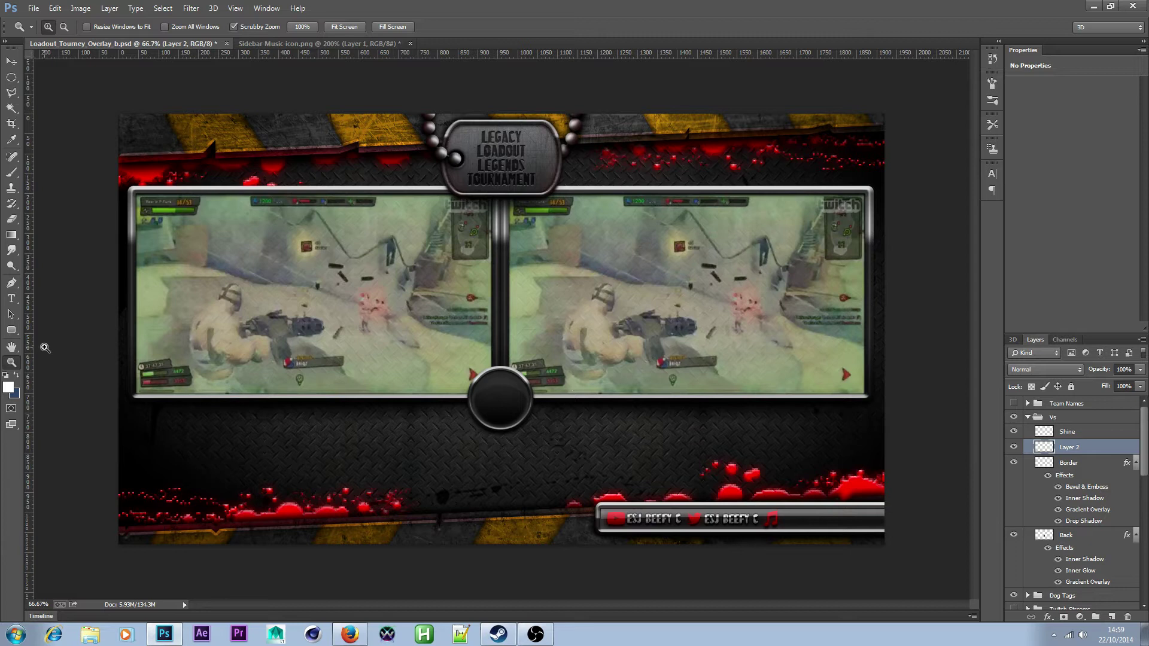
pyautogui.click(11, 298)
pyautogui.click(492, 406)
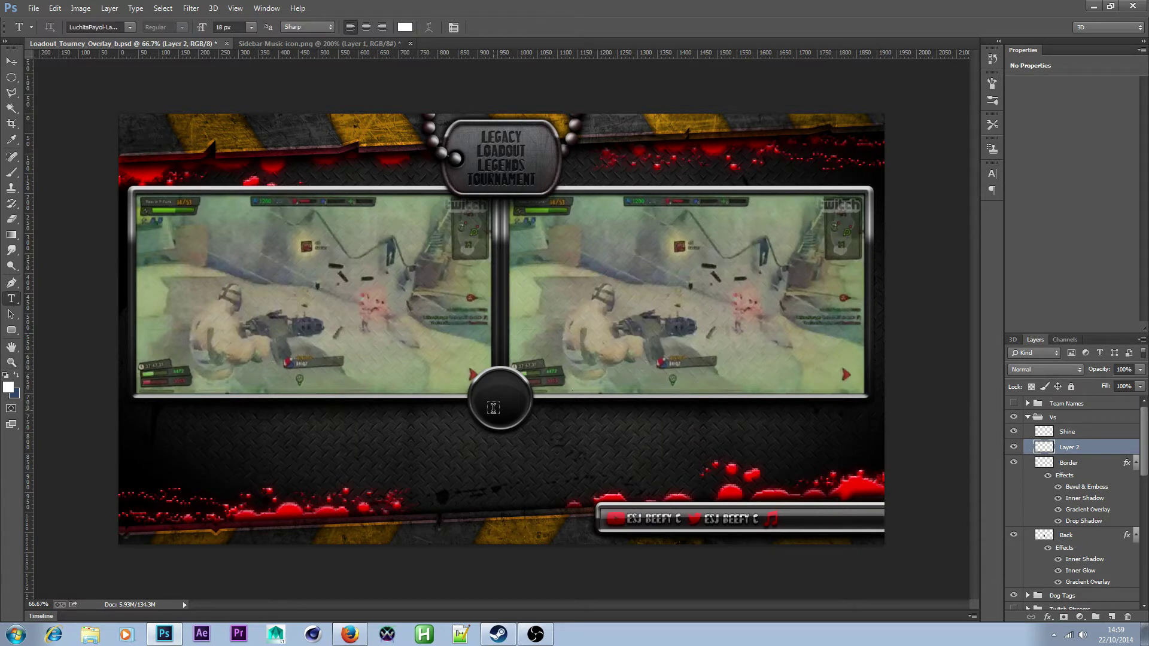
pyautogui.write('J')
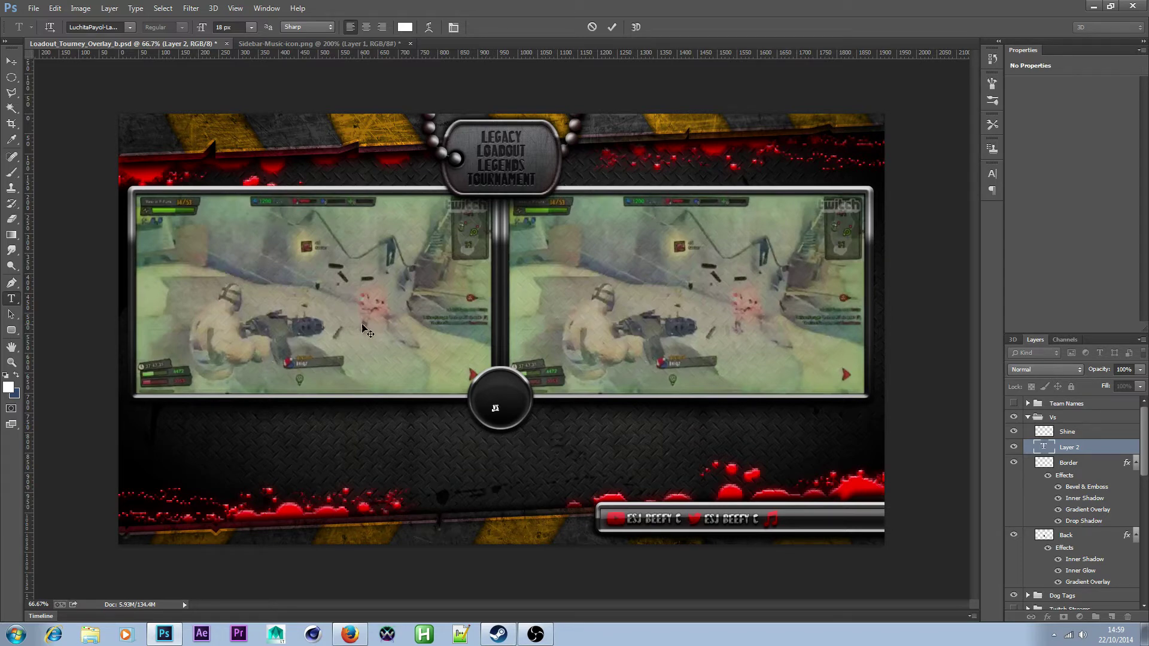
pyautogui.click(55, 9)
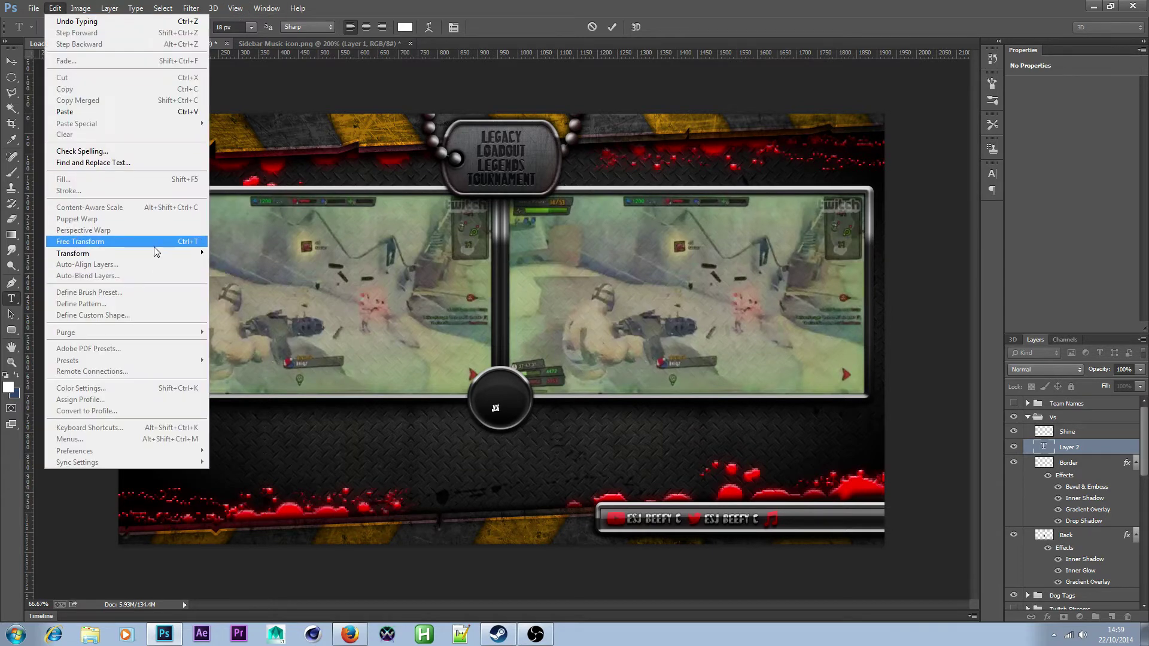
pyautogui.moveTo(151, 254)
pyautogui.click(264, 270)
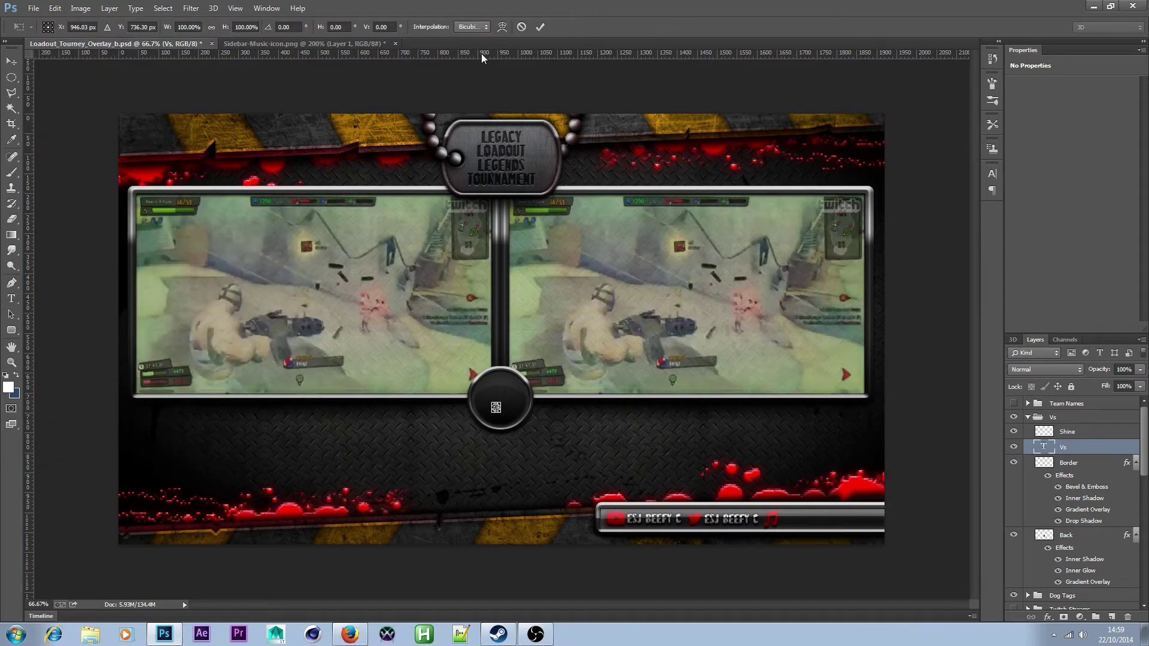
pyautogui.click(477, 27)
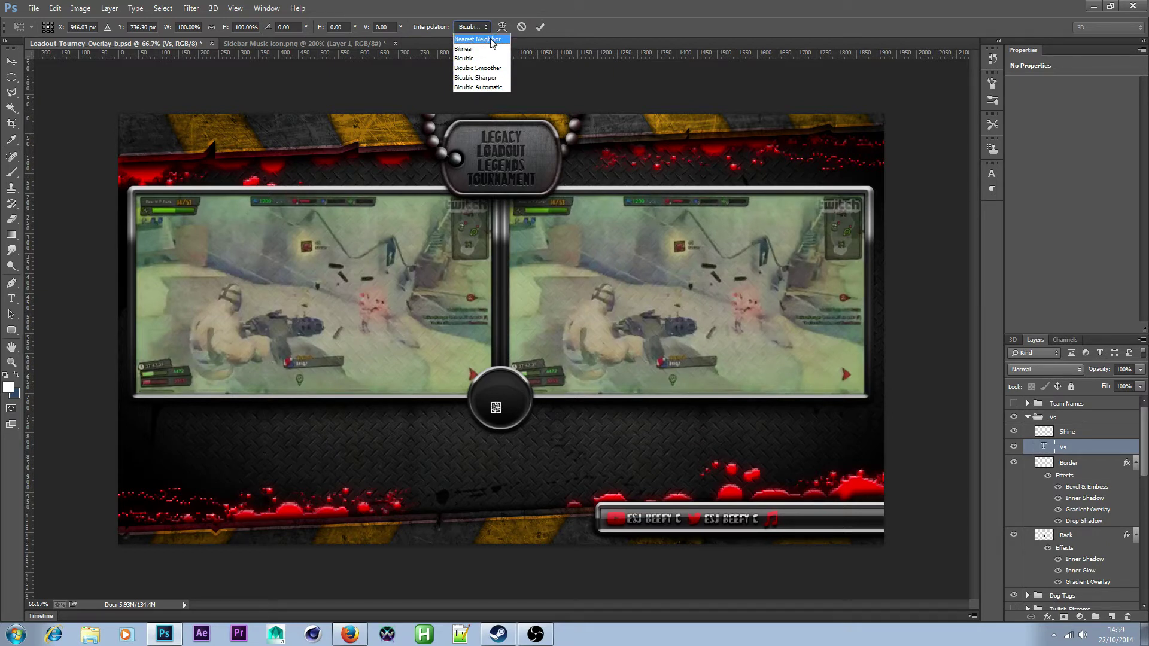
pyautogui.click(482, 87)
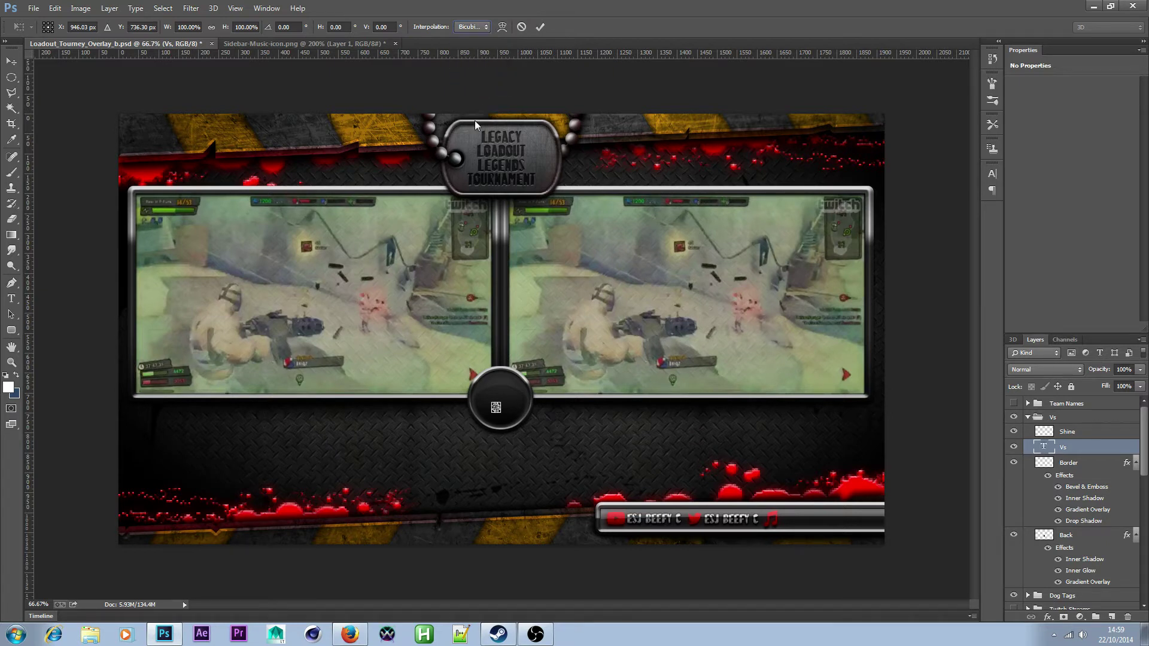
pyautogui.moveTo(502, 402)
pyautogui.mouseDown()
pyautogui.moveTo(523, 377)
pyautogui.moveTo(506, 395)
pyautogui.moveTo(516, 395)
pyautogui.mouseUp()
pyautogui.press('t')
pyautogui.press('Escape')
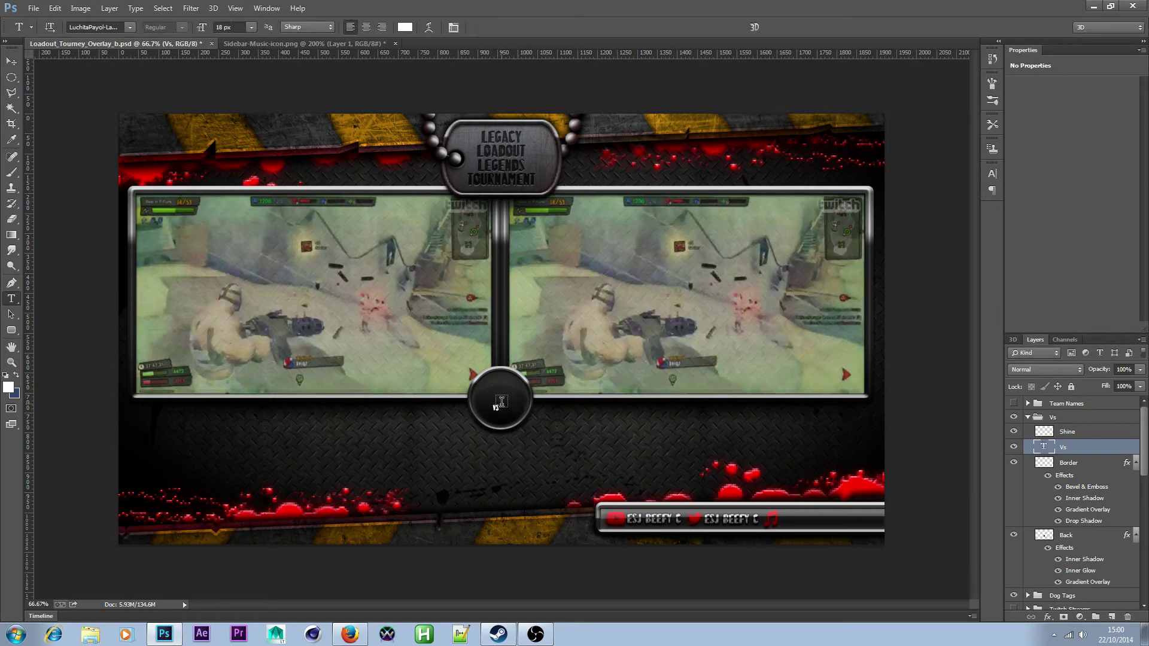
# - Scale the Vs text proportionally to about 551% and position it inside the circular badge
pyautogui.click(54, 9)
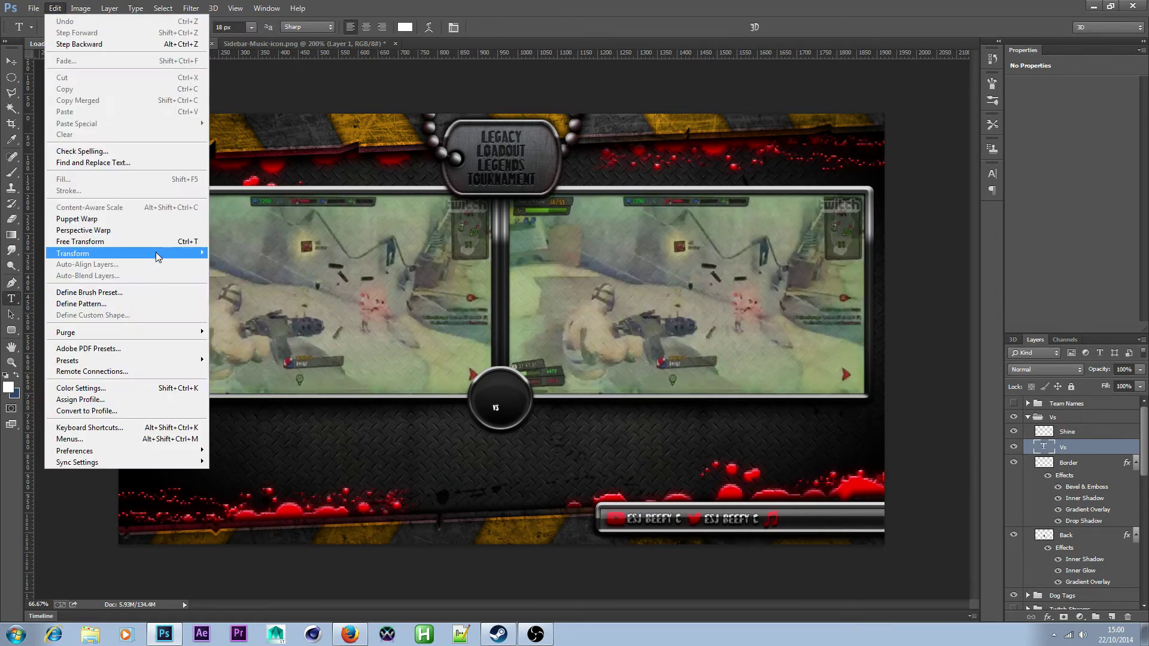
pyautogui.moveTo(156, 253)
pyautogui.click(246, 273)
pyautogui.moveTo(501, 405)
pyautogui.mouseDown()
pyautogui.moveTo(517, 377)
pyautogui.moveTo(498, 395)
pyautogui.mouseUp()
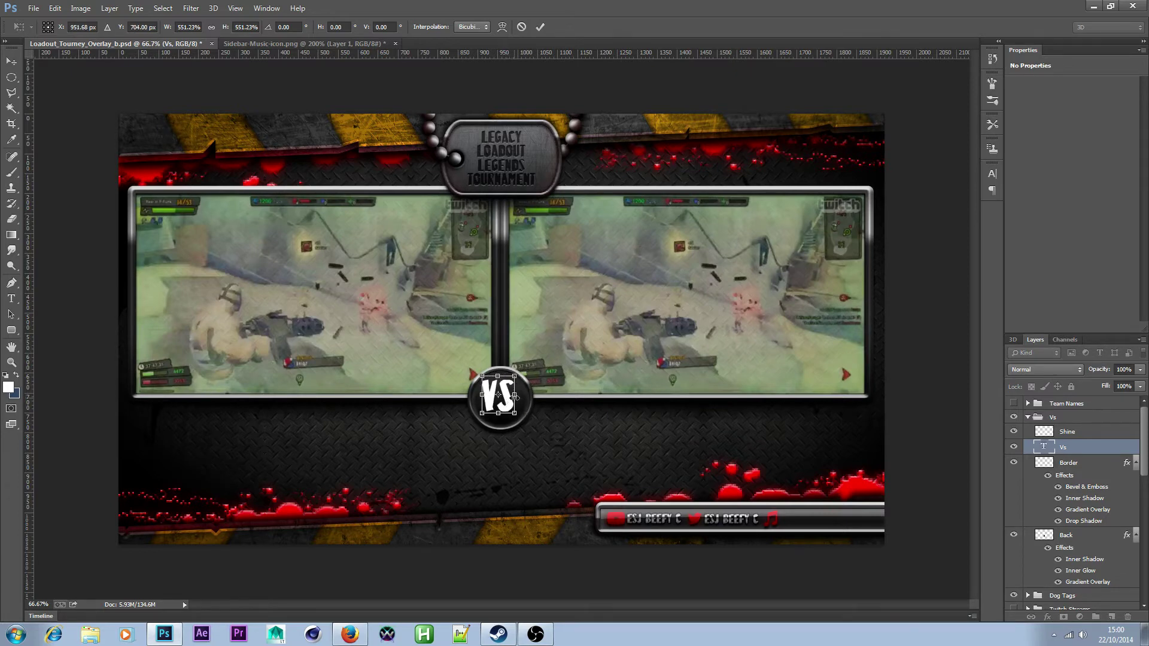
pyautogui.press('Return')
# - Paste the copied layer style onto the Vs text and move the text slightly down to centre it in the badge
pyautogui.rightClick(1104, 450)
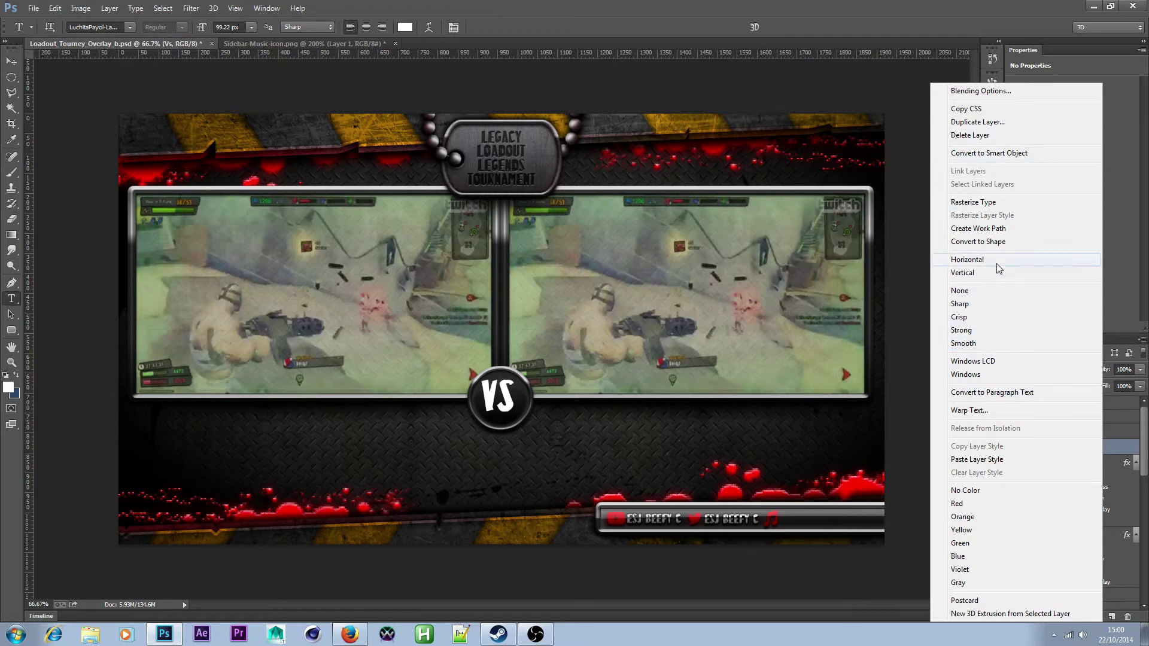
pyautogui.click(1012, 460)
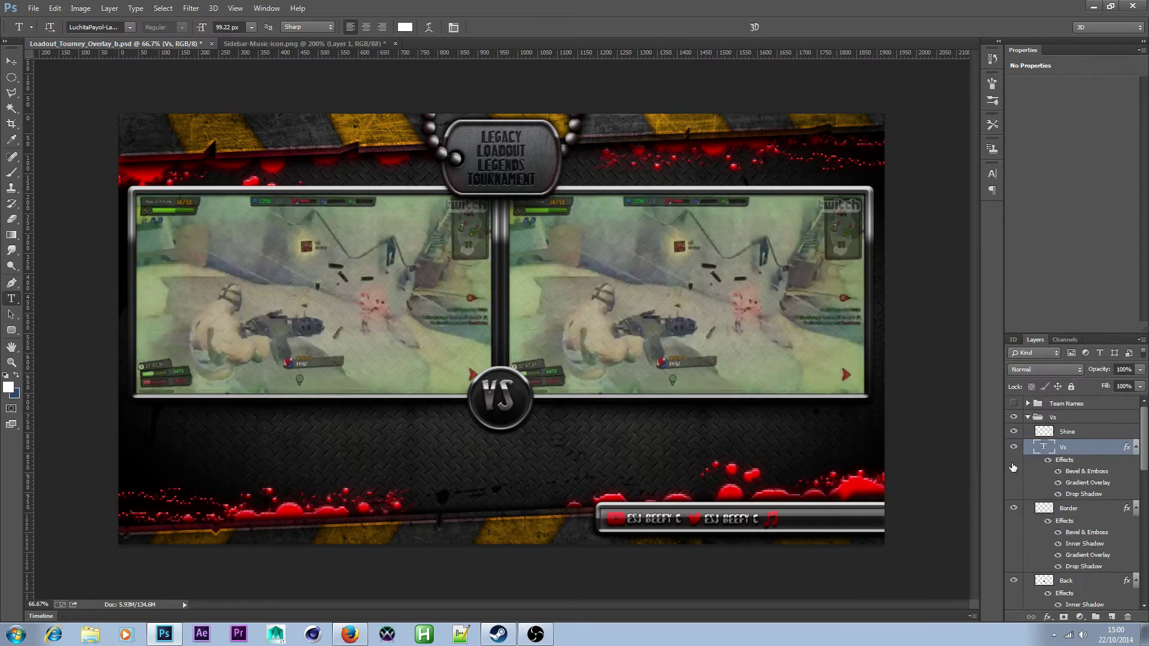
pyautogui.click(11, 61)
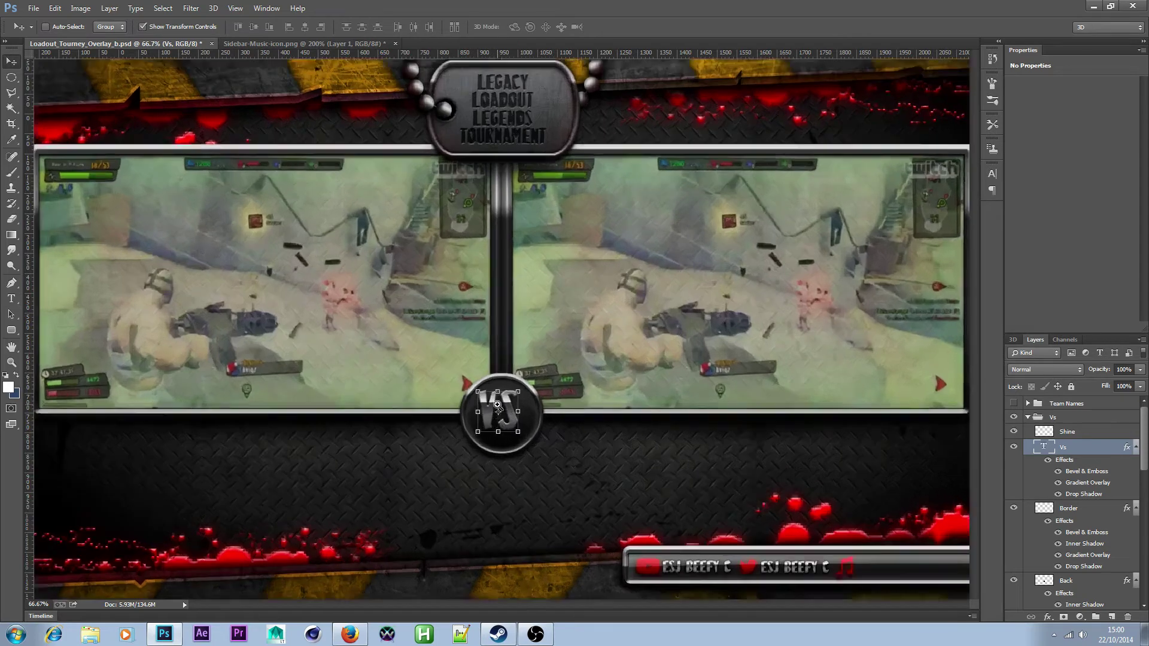
pyautogui.scroll(2, 497, 406)
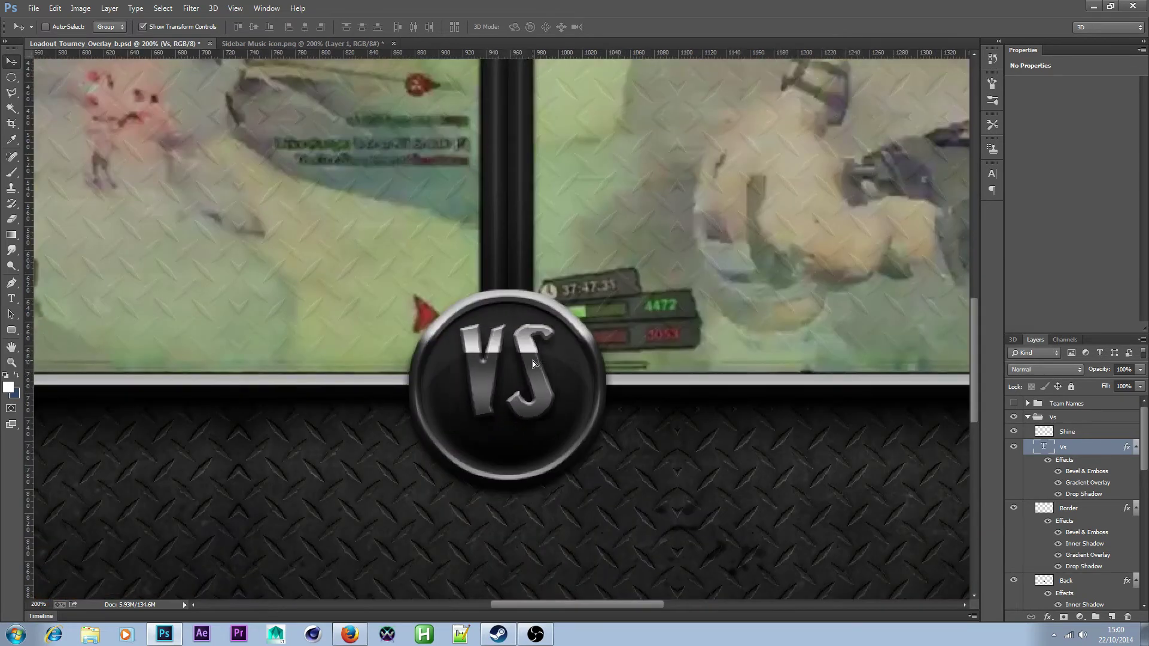
pyautogui.moveTo(533, 363); pyautogui.dragTo(536, 373)
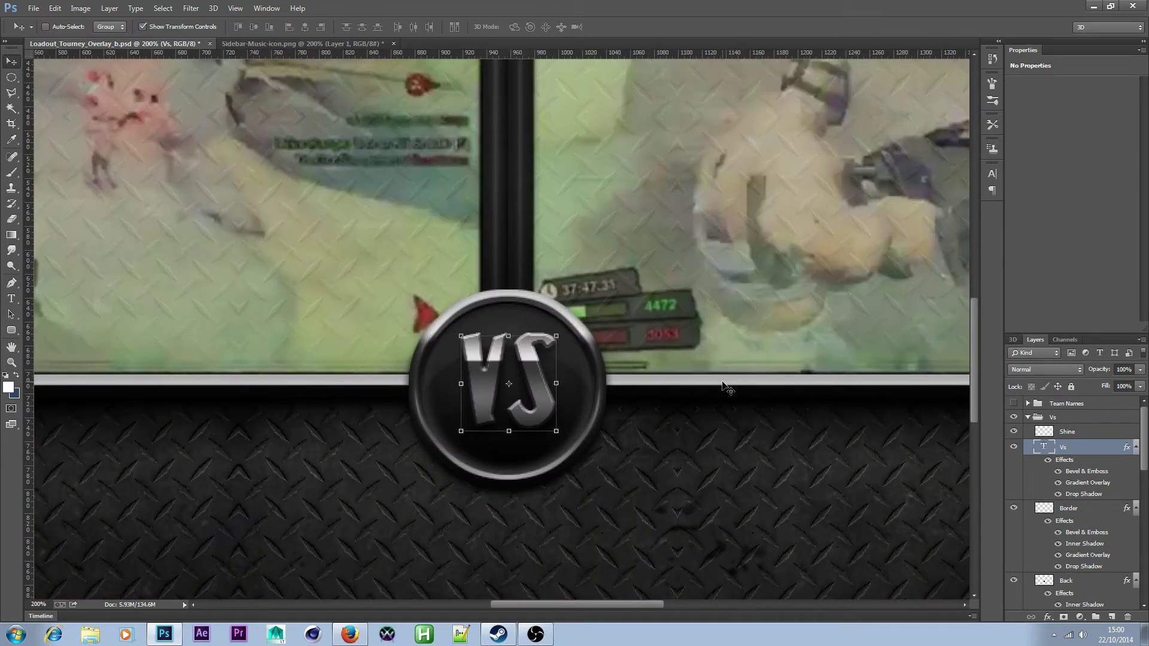
# - Set the Vs text's drop shadow to 6 px distance, 22% spread and 10 px size
pyautogui.doubleClick(1115, 451)
pyautogui.click(757, 418)
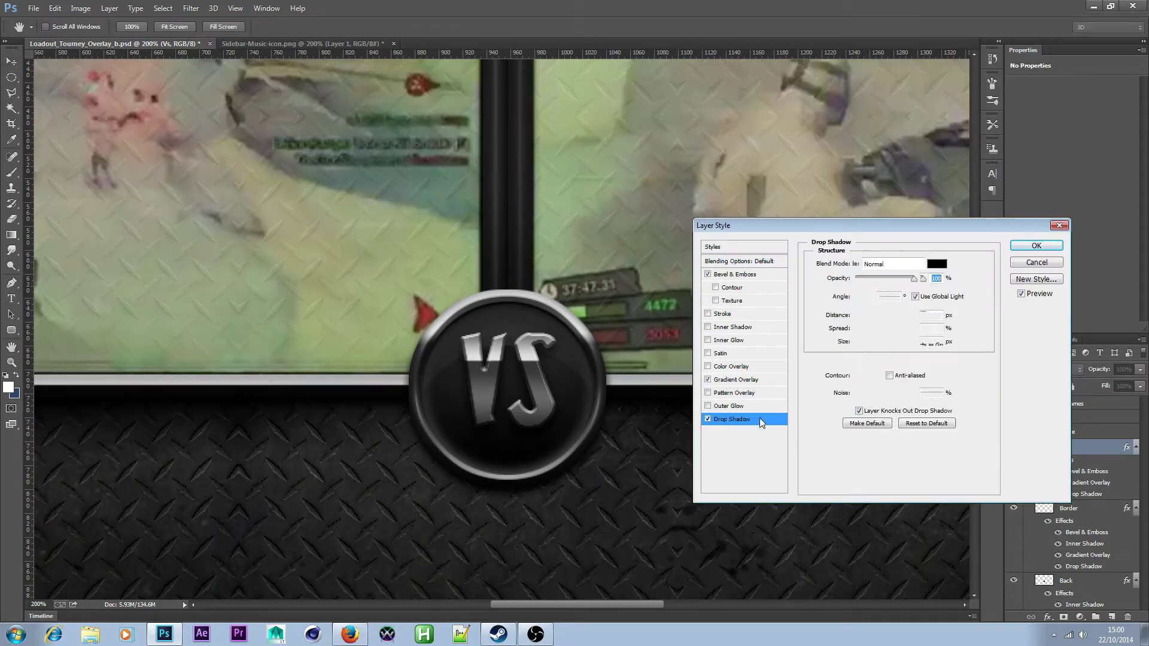
pyautogui.moveTo(859, 317); pyautogui.dragTo(861, 347)
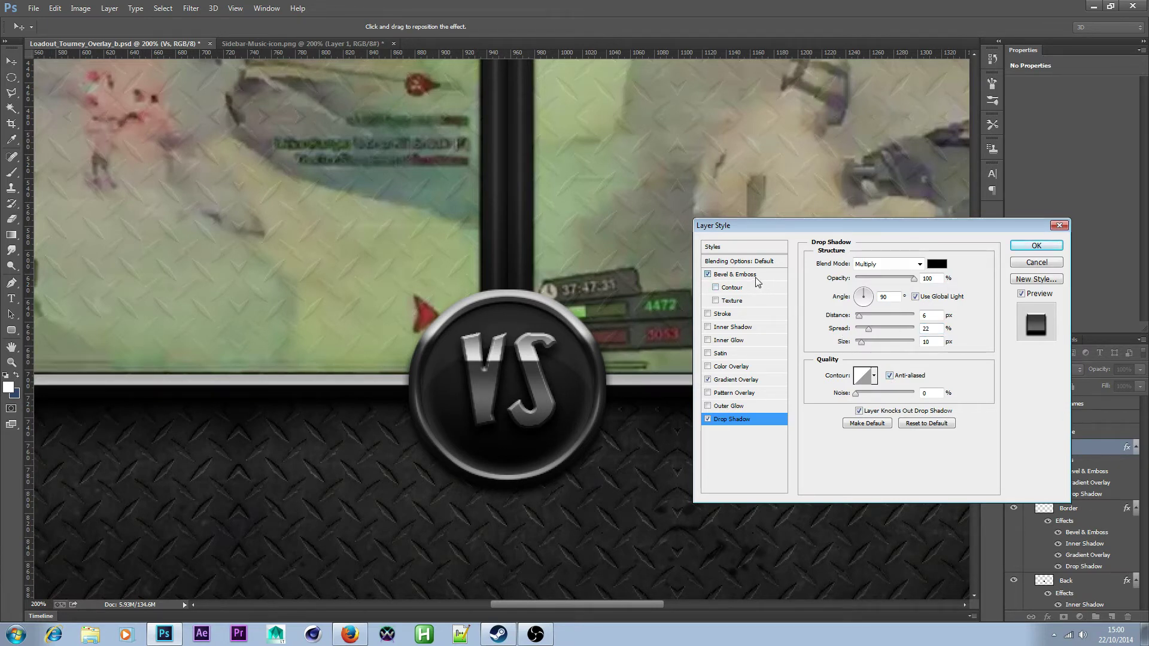
# - Set the Vs text's Bevel & Emboss size to 2 px, raise highlight opacity to about 90% and lower shadow opacity slightly
pyautogui.click(721, 274)
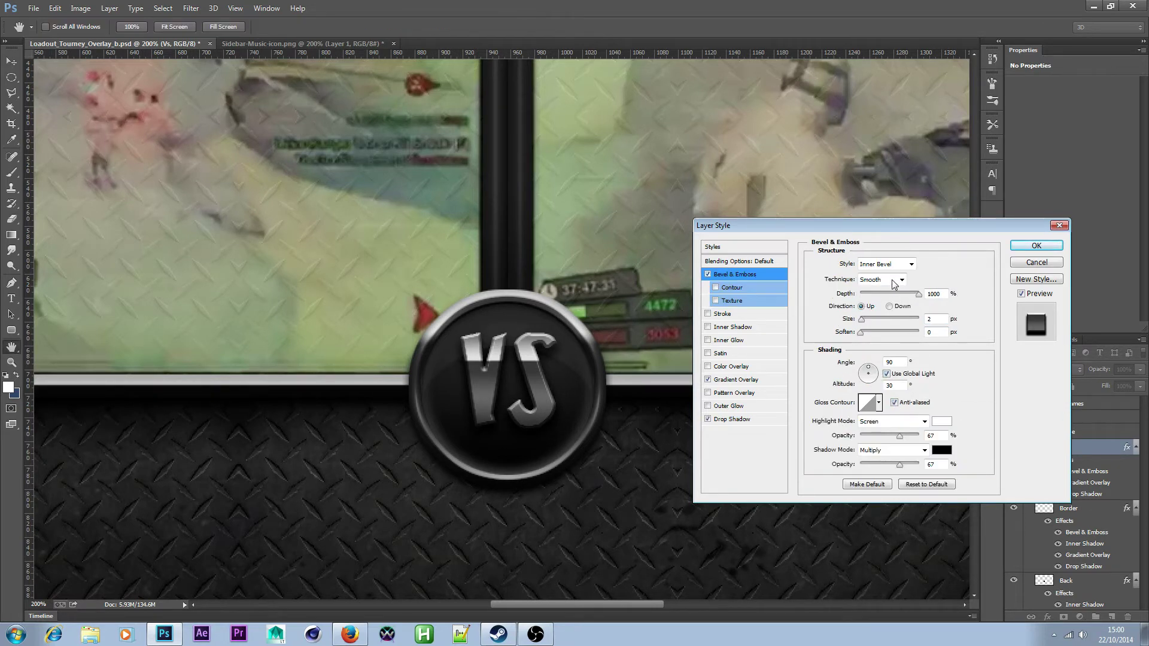
pyautogui.click(862, 319)
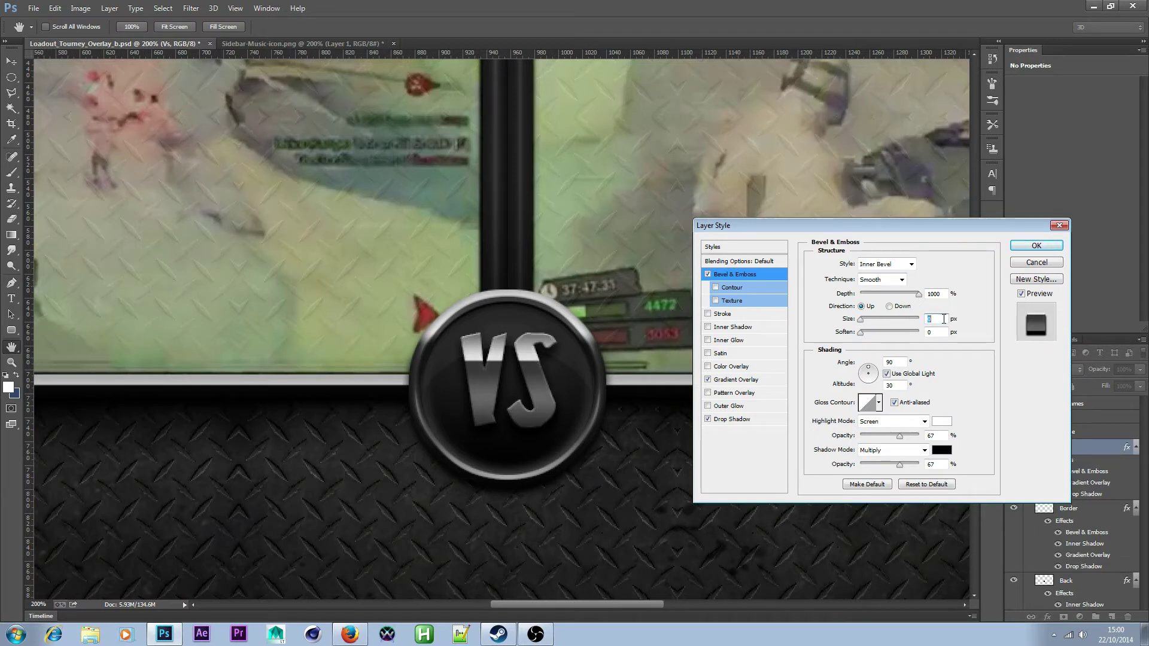
pyautogui.write('2')
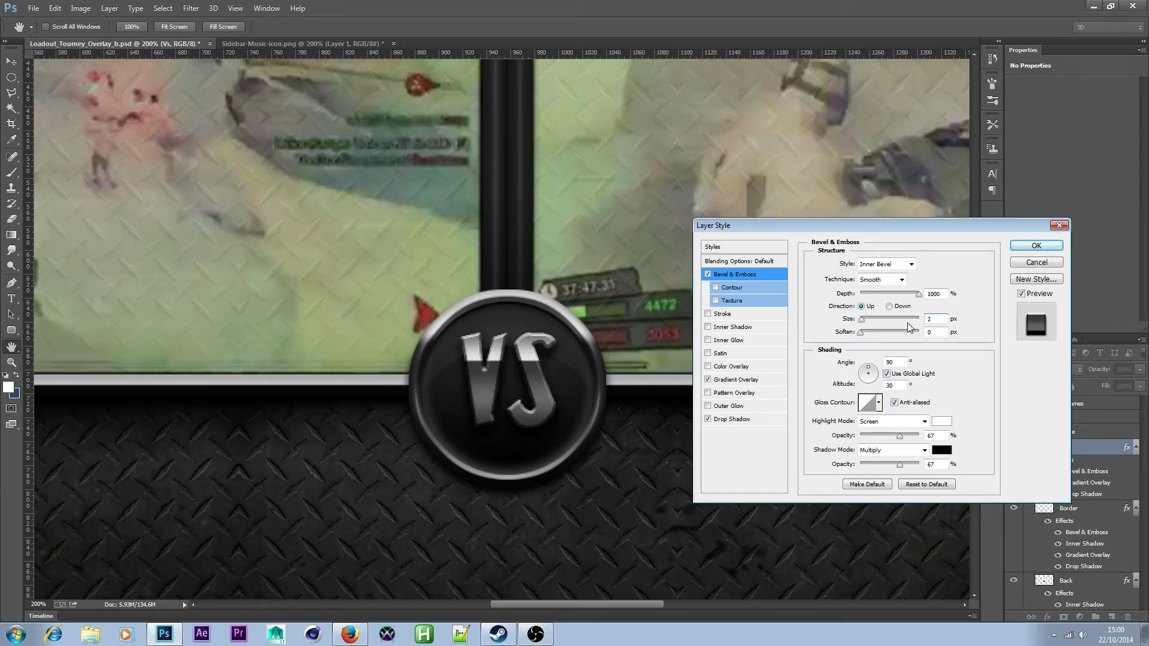
pyautogui.moveTo(904, 438); pyautogui.dragTo(921, 436)
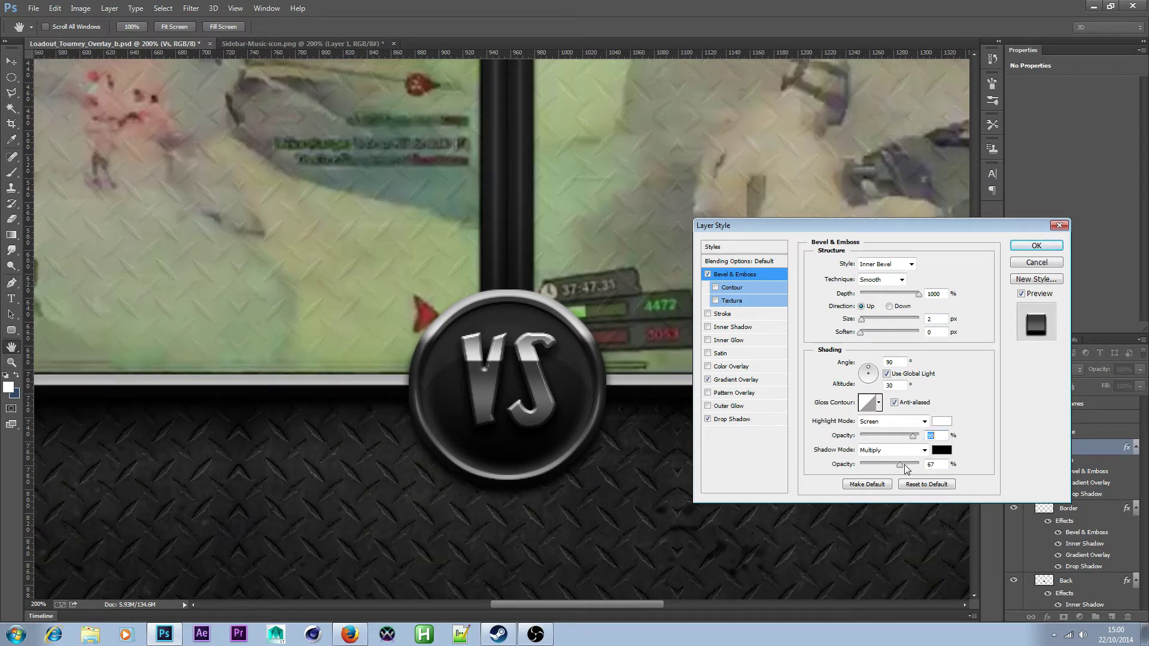
pyautogui.moveTo(896, 464); pyautogui.dragTo(893, 462)
pyautogui.click(1036, 246)
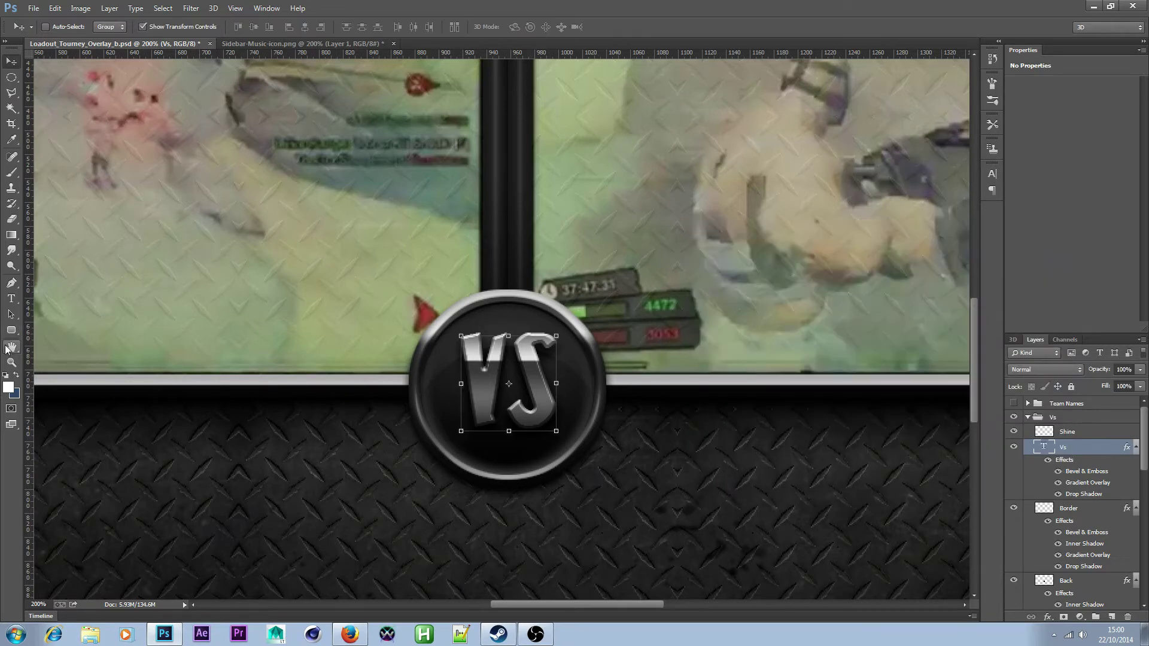
# - Raise the Shine layer's opacity to 26%
pyautogui.click(10, 362)
pyautogui.keyDown('alt'); pyautogui.click(307, 361); pyautogui.keyUp('alt')
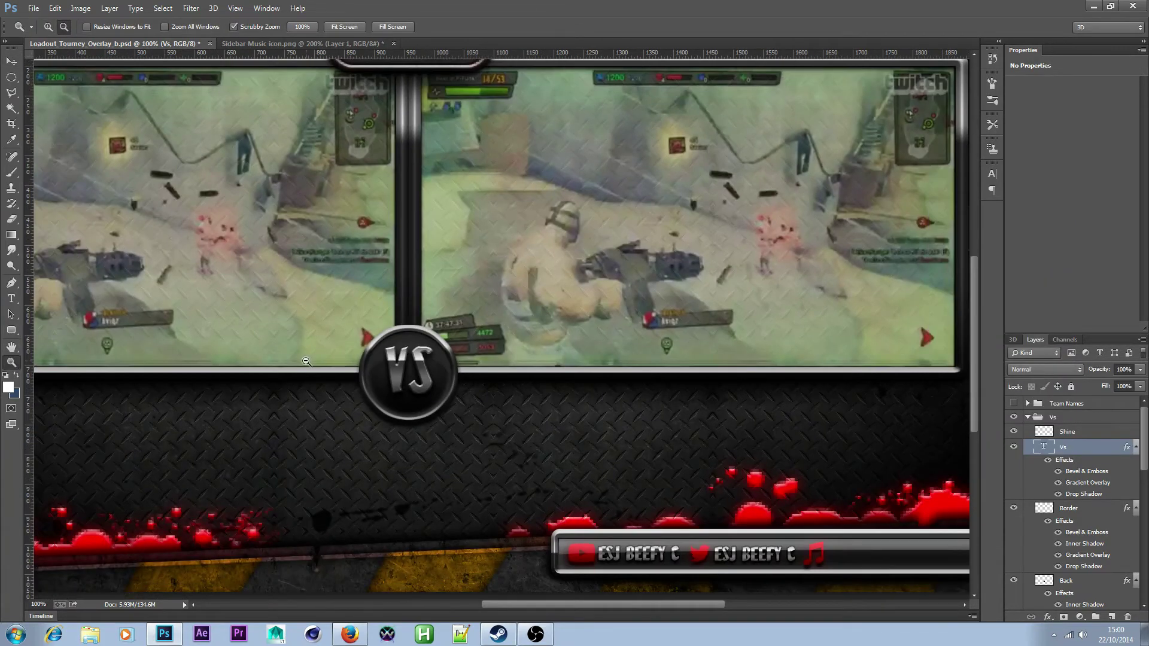
pyautogui.click(1072, 433)
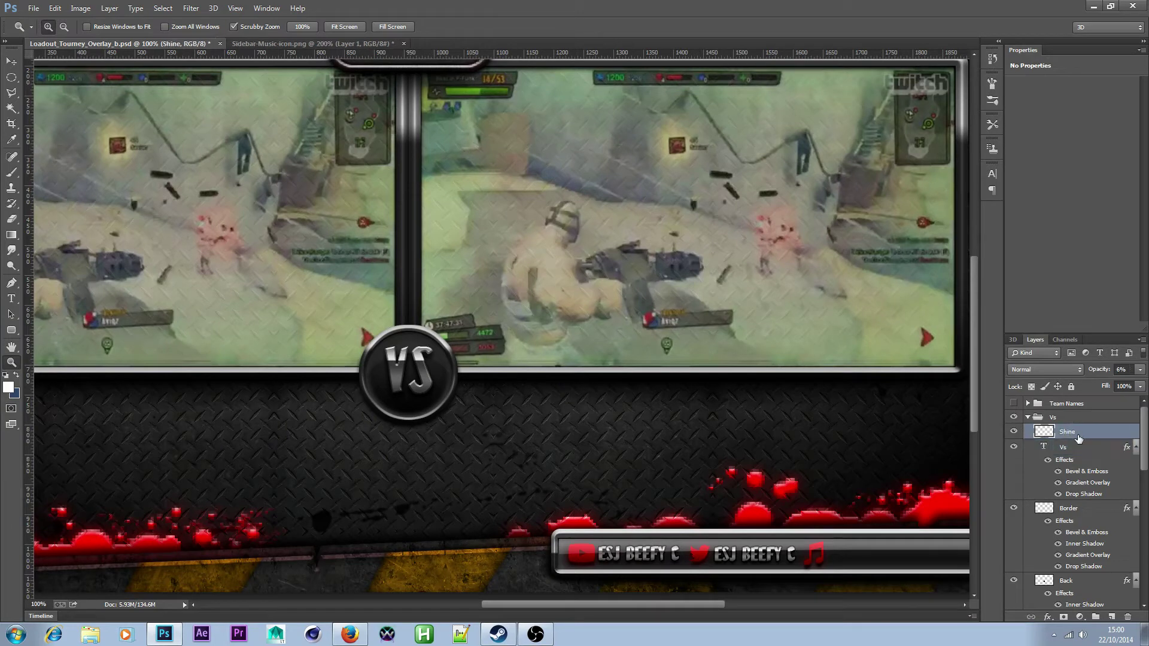
pyautogui.click(1140, 370)
pyautogui.moveTo(1098, 384); pyautogui.dragTo(1097, 383)
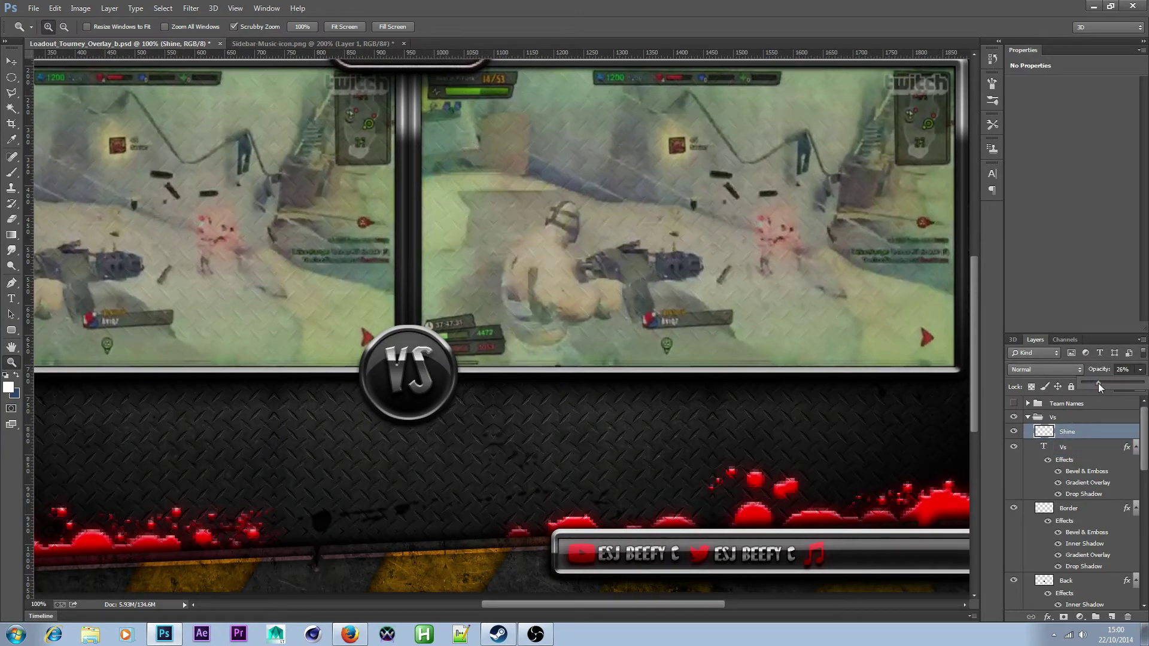
# - Give the Shine layer an anti-aliased Multiply inner shadow with 74% opacity, 19 px distance and 0% choke, adjusting its size
pyautogui.click(1114, 432)
pyautogui.doubleClick(1125, 435)
pyautogui.click(747, 328)
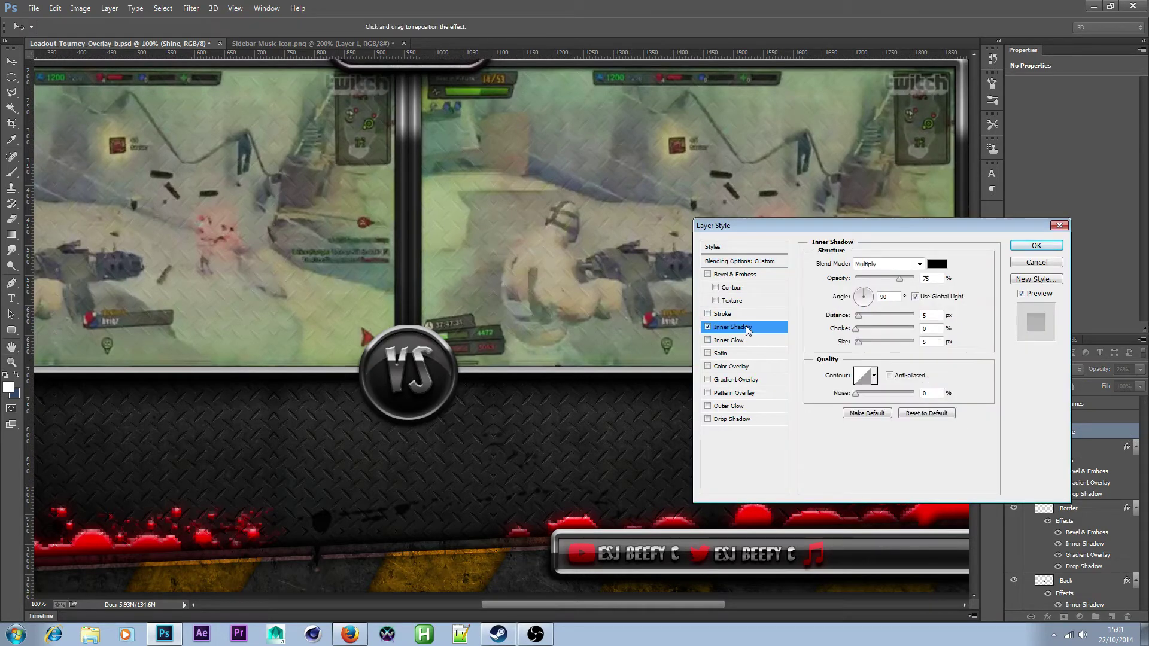
pyautogui.moveTo(901, 280); pyautogui.dragTo(872, 280)
pyautogui.moveTo(859, 345); pyautogui.dragTo(863, 320)
pyautogui.moveTo(873, 280); pyautogui.dragTo(905, 285)
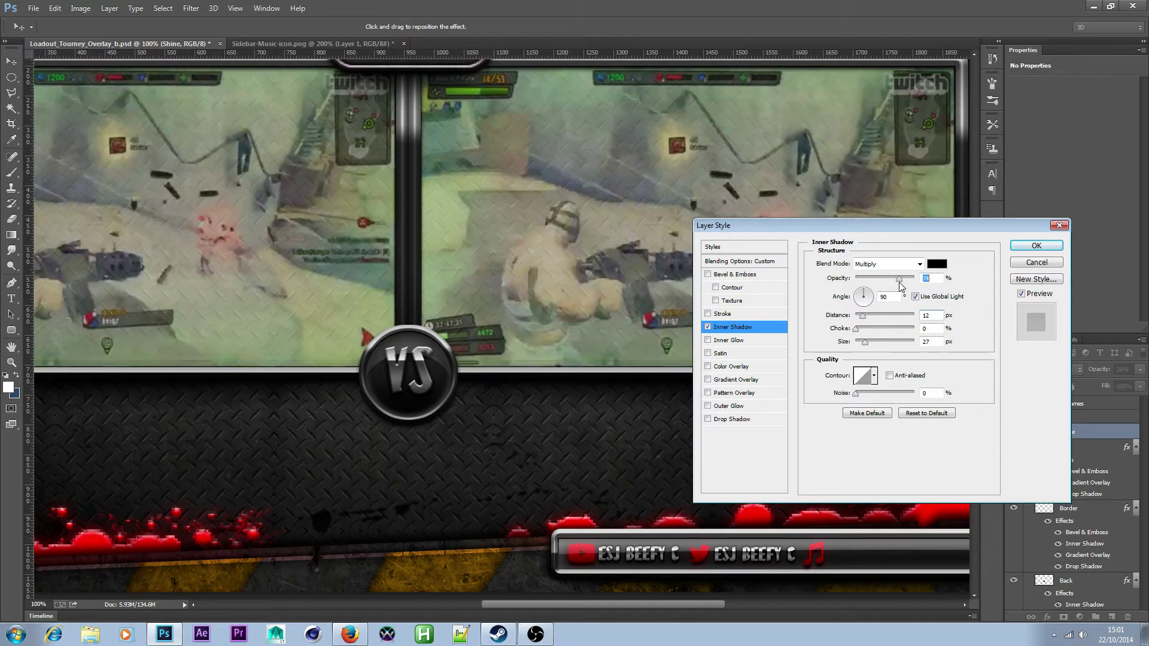
pyautogui.moveTo(863, 317); pyautogui.dragTo(868, 321)
pyautogui.click(855, 329)
pyautogui.moveTo(865, 344); pyautogui.dragTo(866, 344)
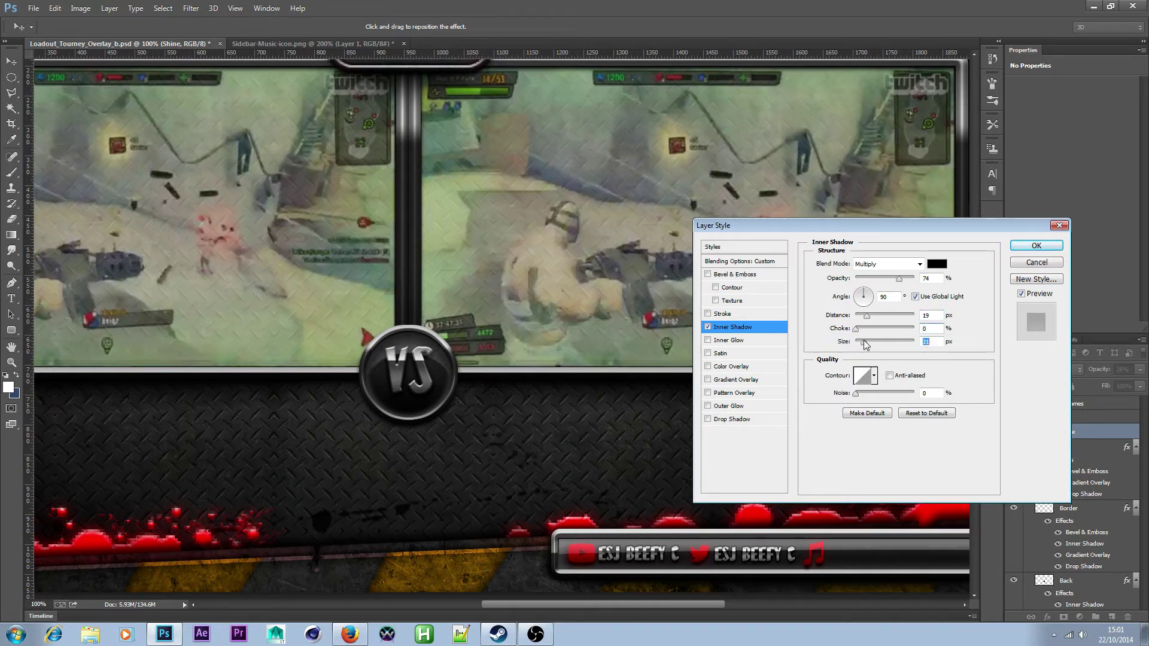
pyautogui.click(890, 375)
pyautogui.click(1034, 246)
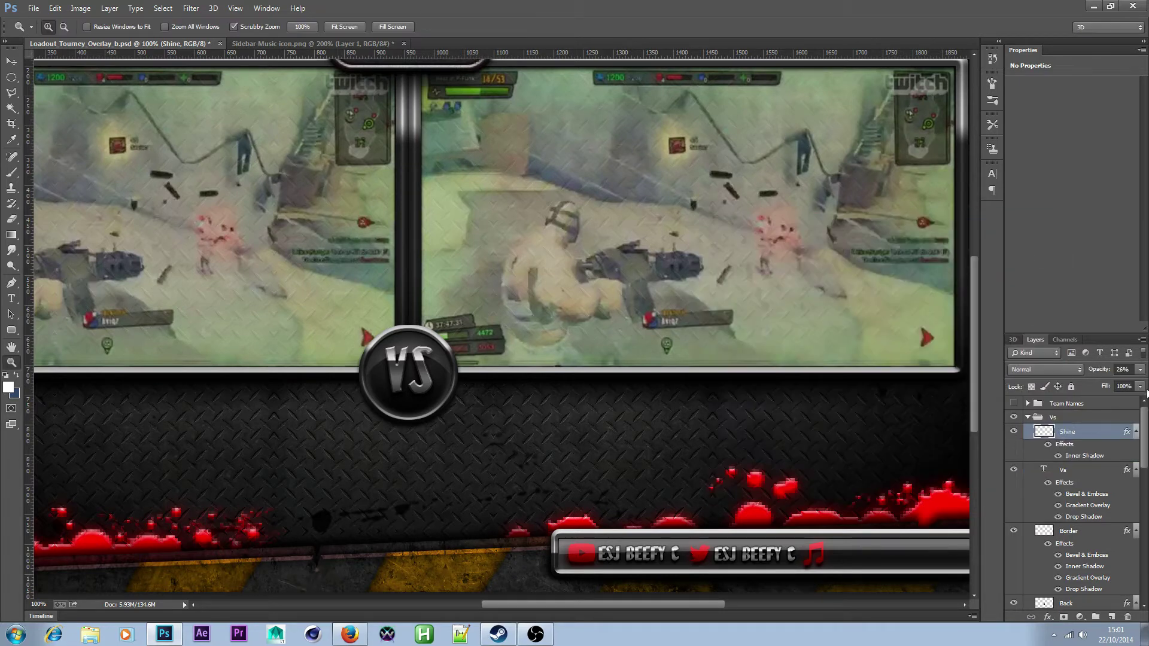
# - Lower the Shine layer's opacity to 15% and compare the badge with its effects hidden and shown
pyautogui.click(1140, 371)
pyautogui.moveTo(1111, 388); pyautogui.dragTo(1118, 387)
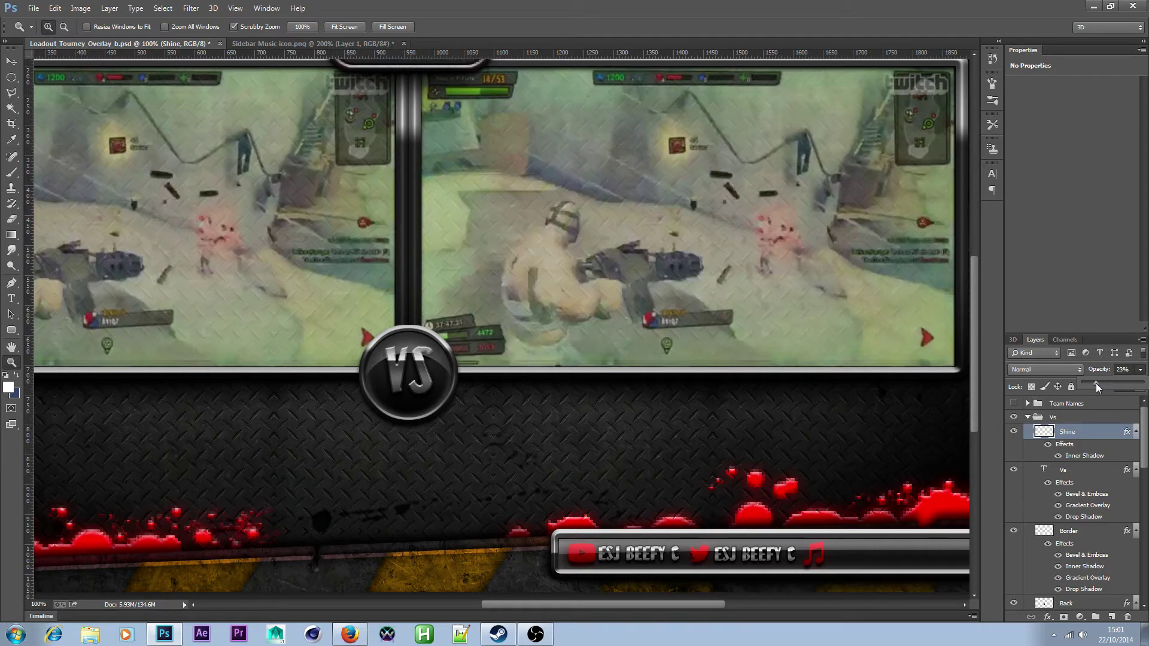
pyautogui.moveTo(1096, 383); pyautogui.dragTo(1083, 381)
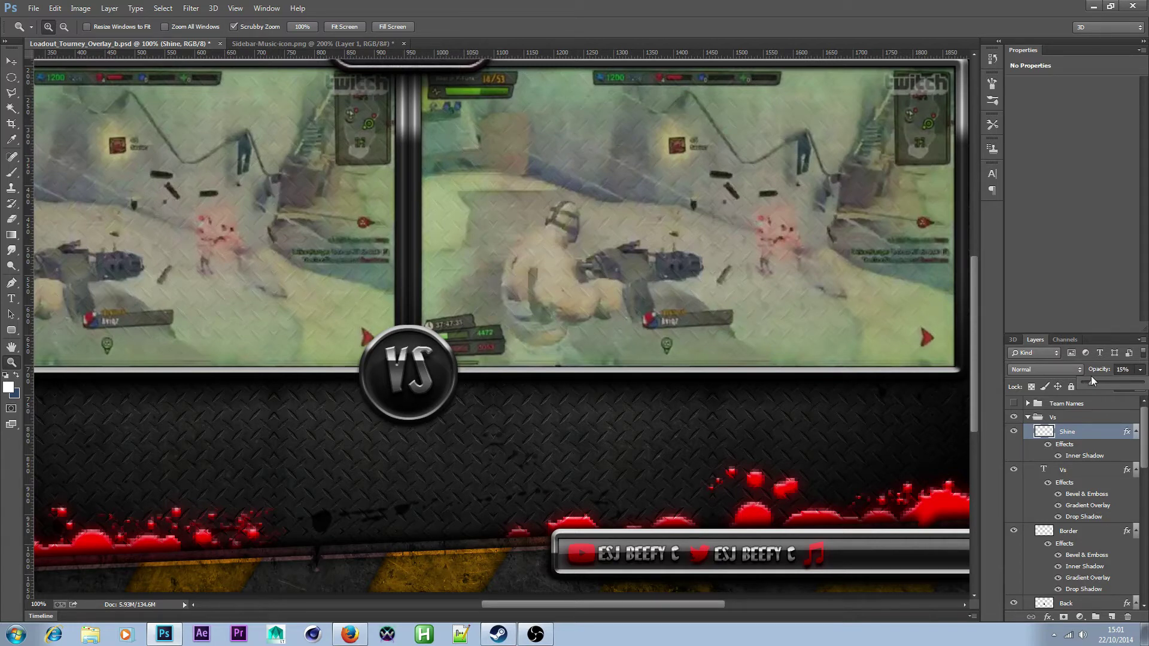
pyautogui.click(1048, 445)
pyautogui.click(1048, 445)
# - Place a circular selection over the lower part of the Vs badge and feather it by 10 pixels
pyautogui.click(12, 78)
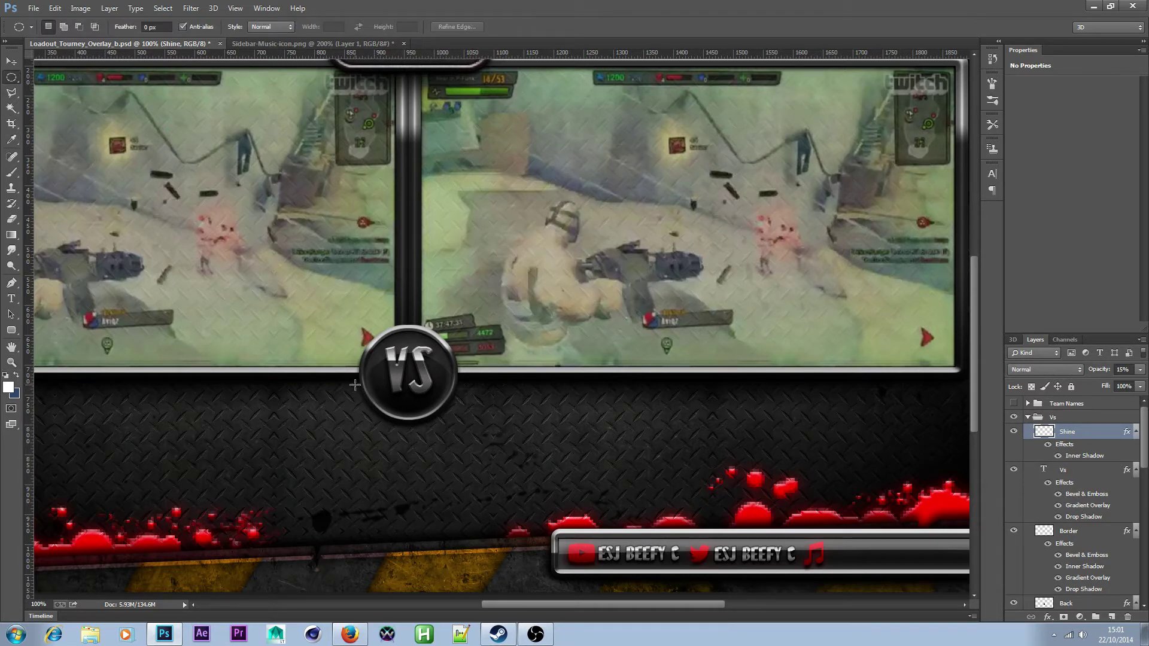
pyautogui.moveTo(353, 386); pyautogui.dragTo(434, 477)
pyautogui.click(507, 453)
pyautogui.hotkey('ctrl', 'z')
pyautogui.moveTo(469, 474); pyautogui.dragTo(593, 572)
pyautogui.moveTo(556, 509); pyautogui.dragTo(422, 426)
pyautogui.click(163, 8)
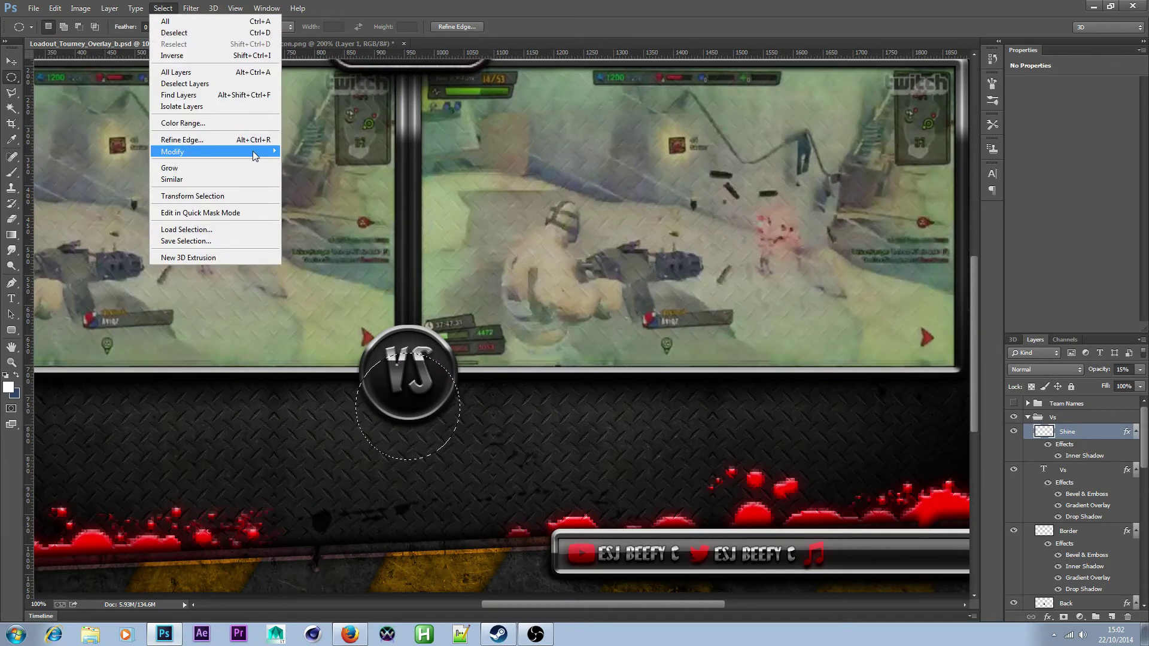
pyautogui.moveTo(256, 155)
pyautogui.click(329, 200)
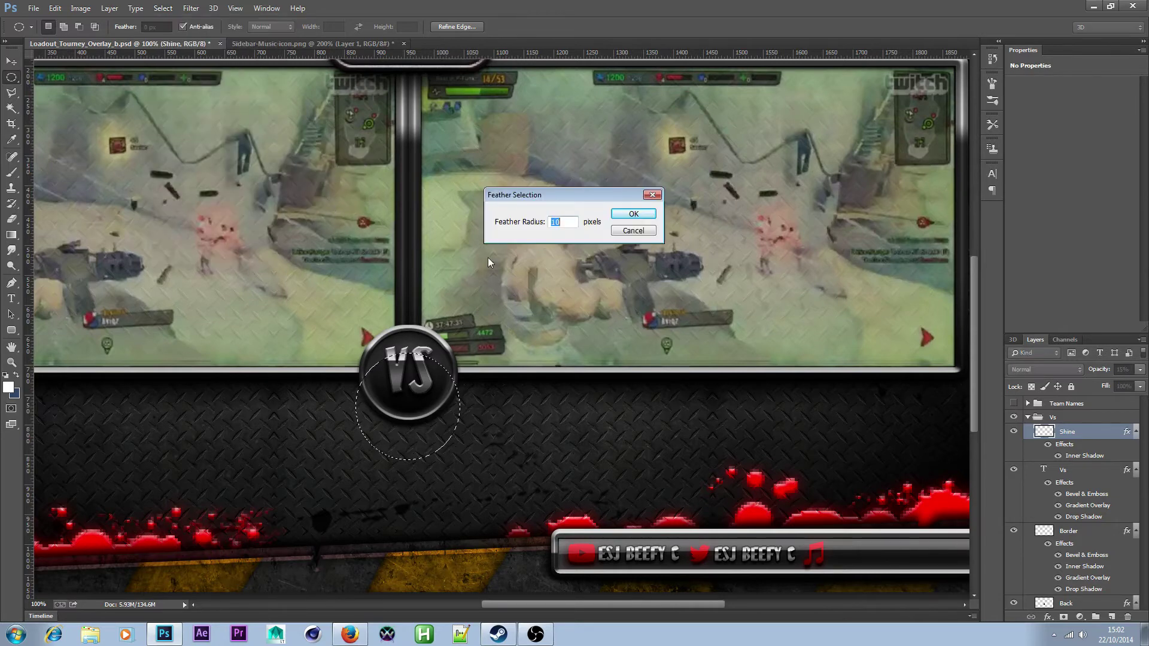
pyautogui.click(642, 216)
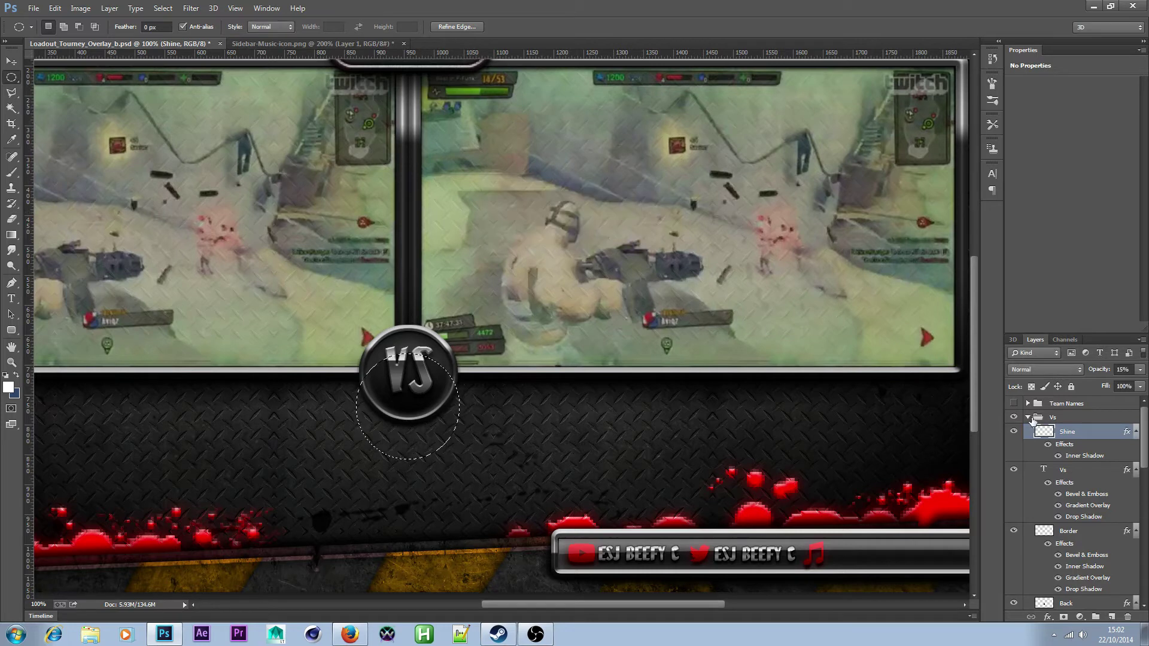
# - Clear the circular selection over the Vs badge and check the live Twitch stream page in Firefox
pyautogui.click(475, 416)
pyautogui.click(11, 362)
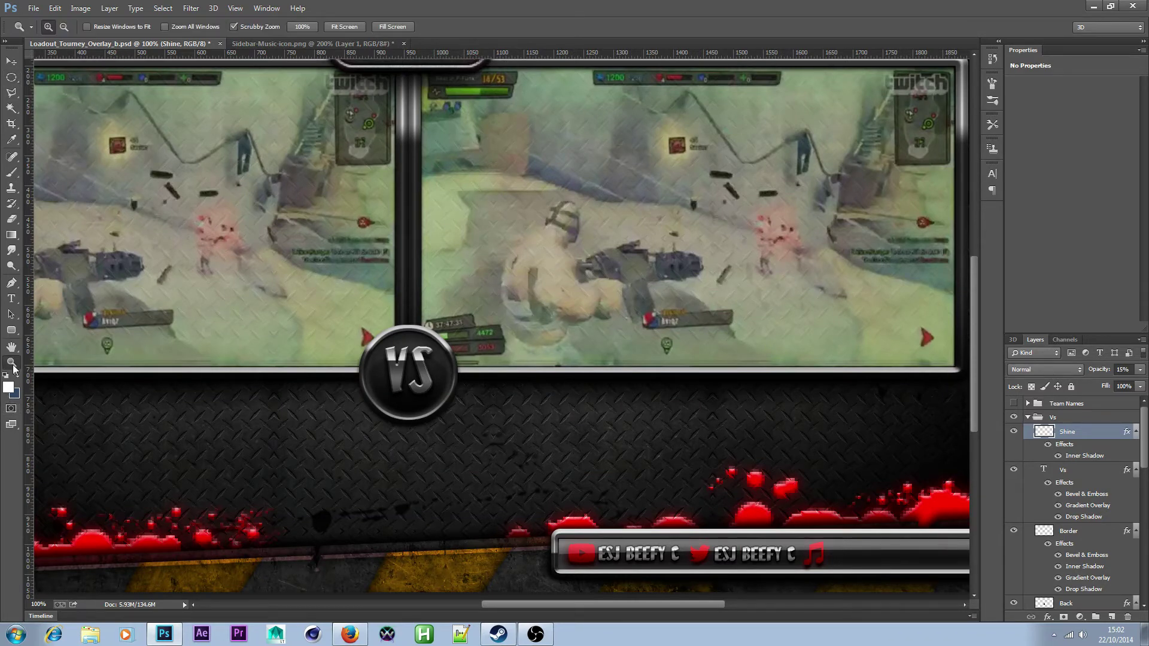
pyautogui.keyDown('alt'); pyautogui.click(347, 398); pyautogui.keyUp('alt')
pyautogui.keyDown('alt'); pyautogui.click(347, 398); pyautogui.keyUp('alt')
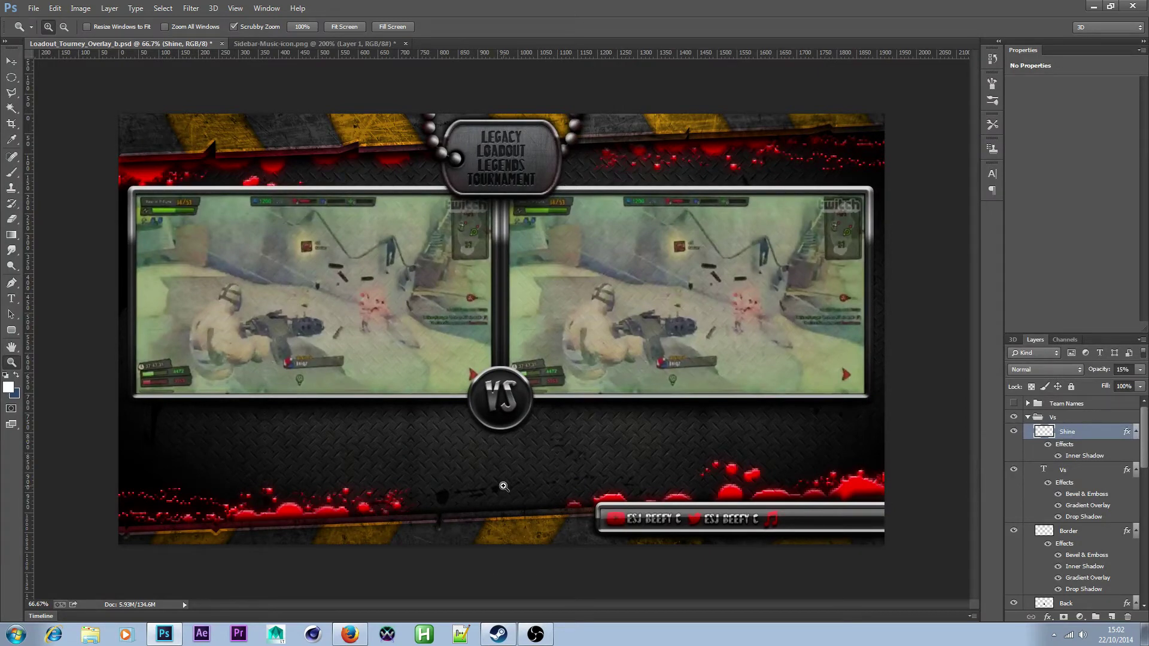
pyautogui.click(353, 636)
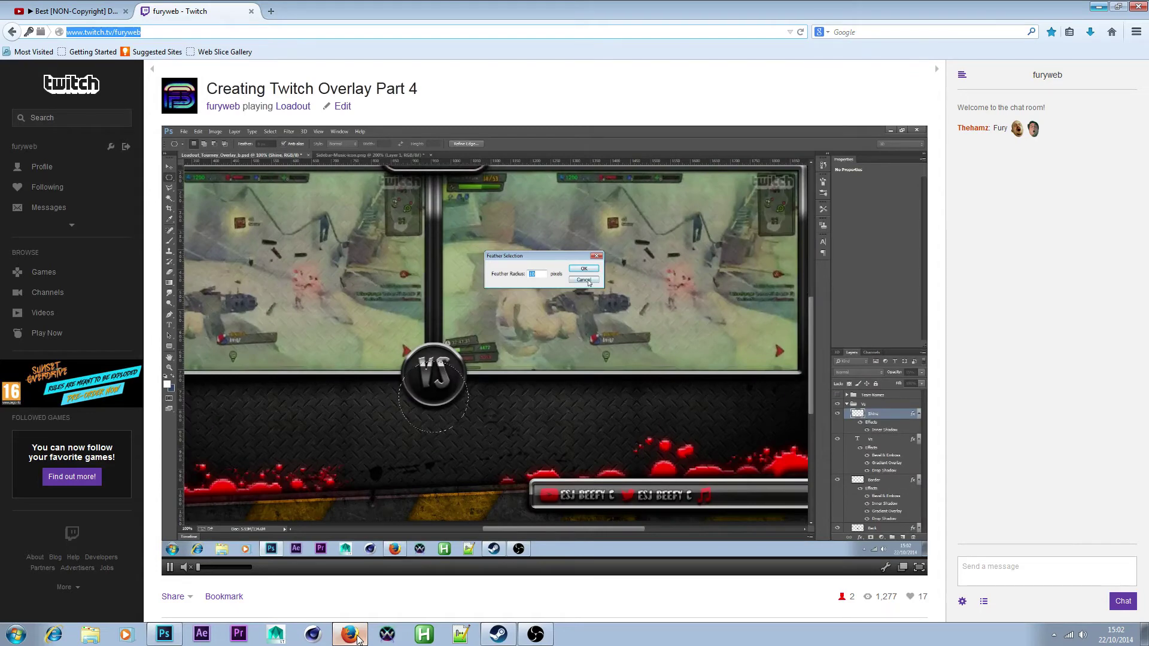
pyautogui.click(353, 636)
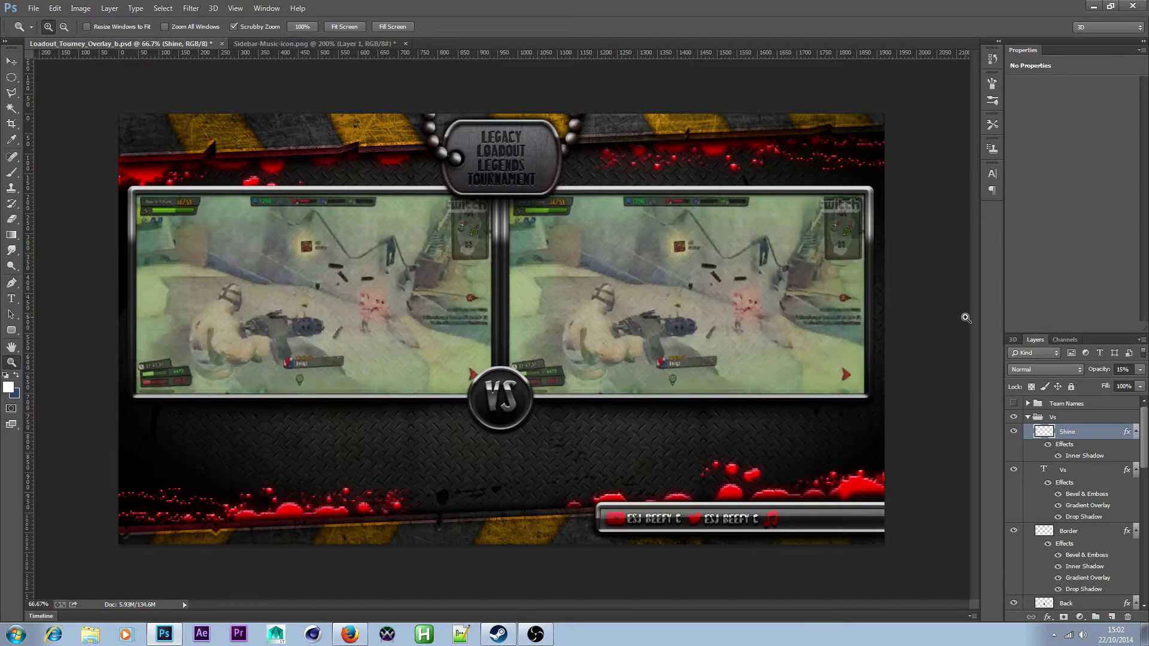
# - Collapse the effects lists of the Vs, Border and Back layers and select the Back layer
pyautogui.click(1136, 471)
pyautogui.click(1136, 485)
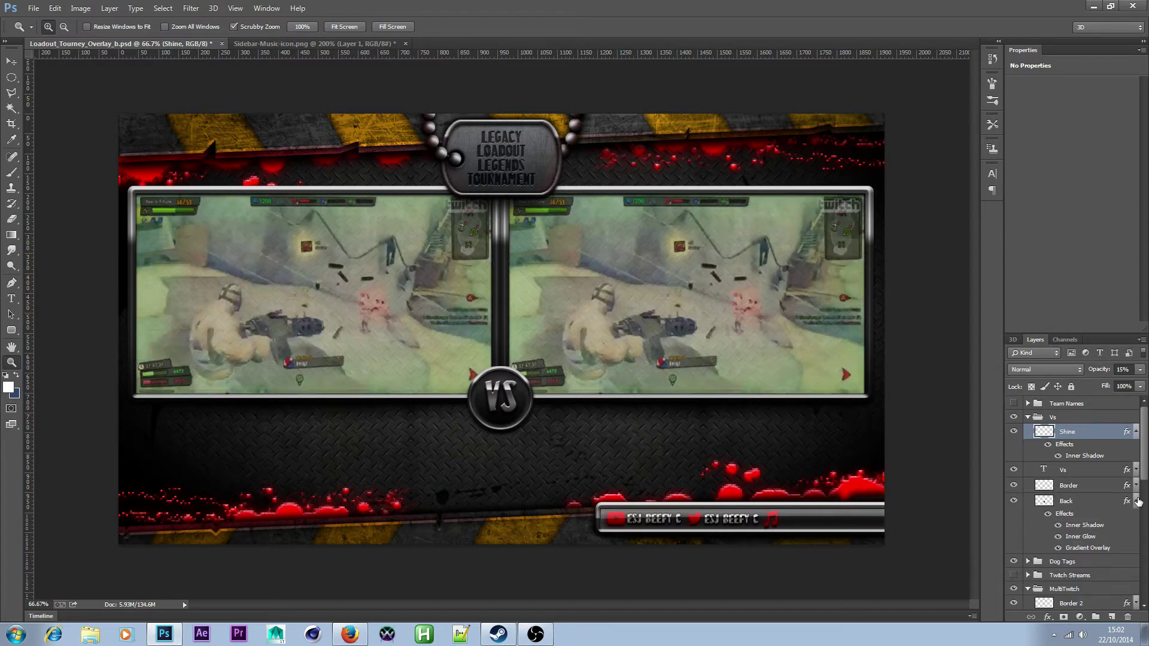
pyautogui.click(1136, 502)
pyautogui.click(1094, 506)
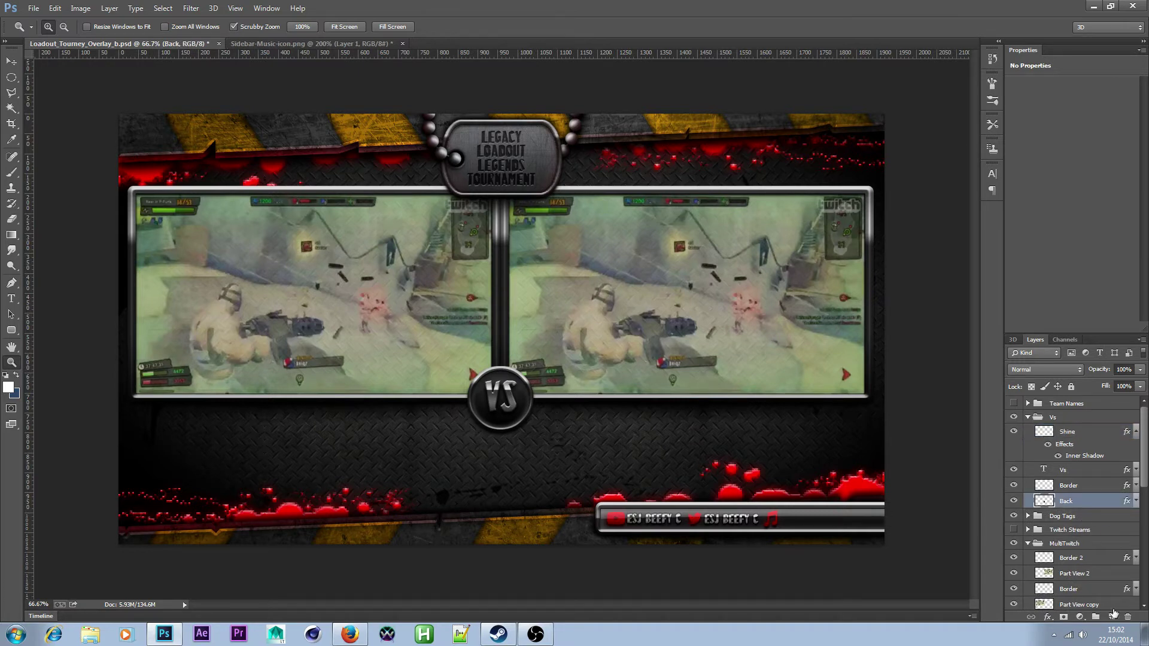
pyautogui.click(1086, 606)
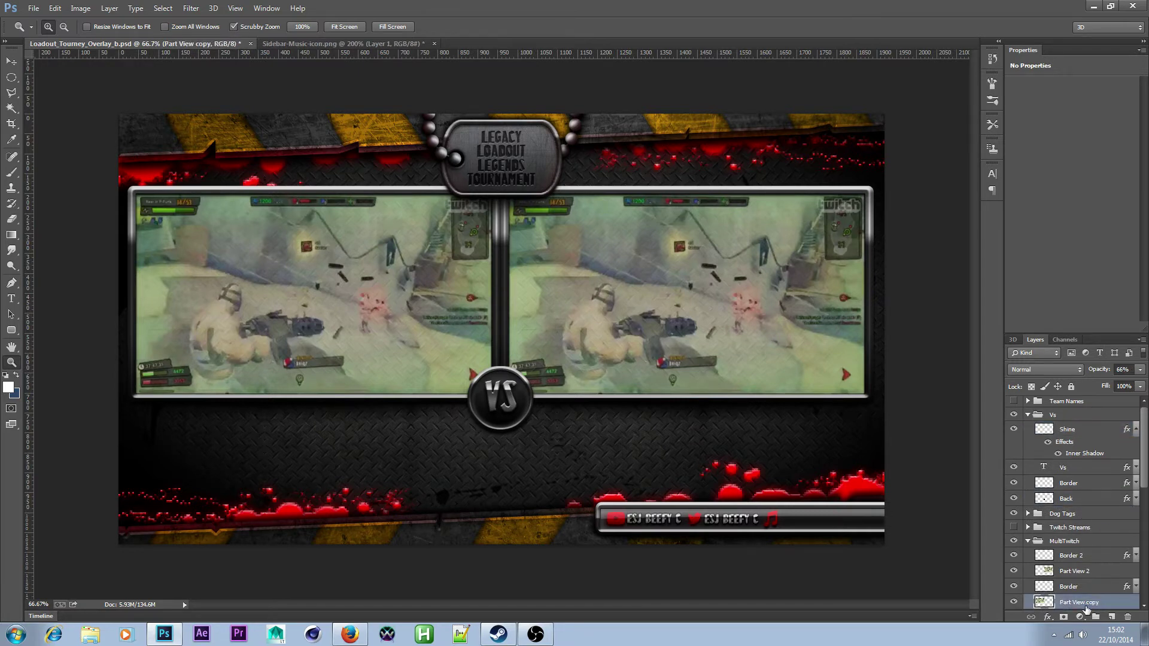
pyautogui.scroll(-3, 1087, 604)
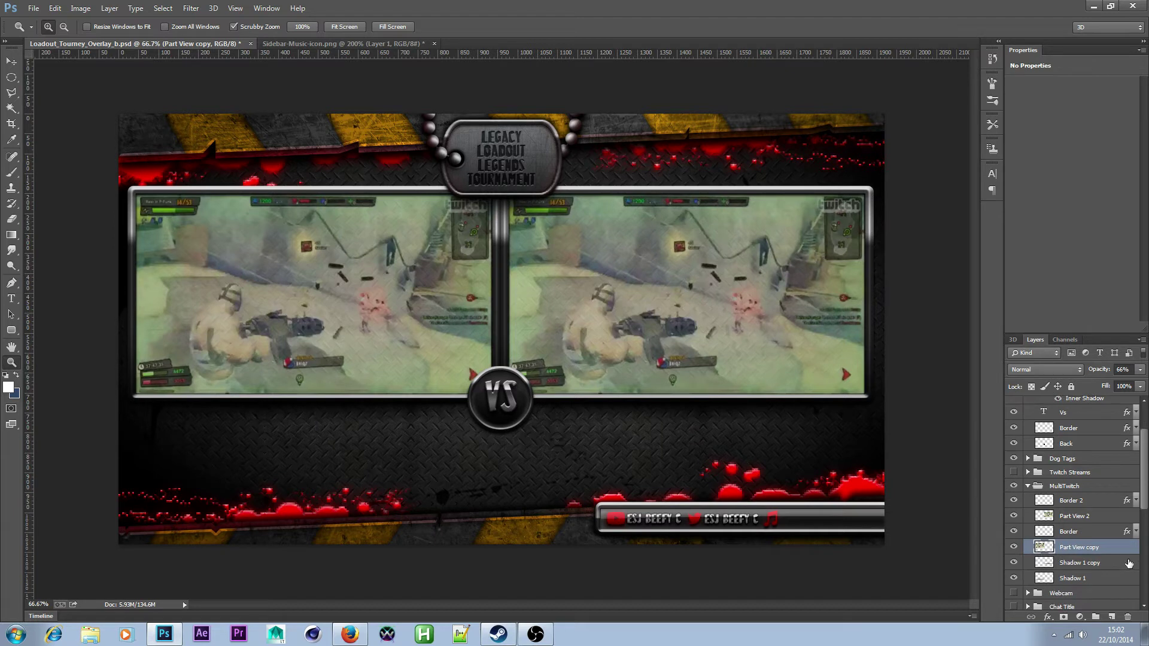
pyautogui.click(1090, 531)
pyautogui.scroll(3, 1095, 527)
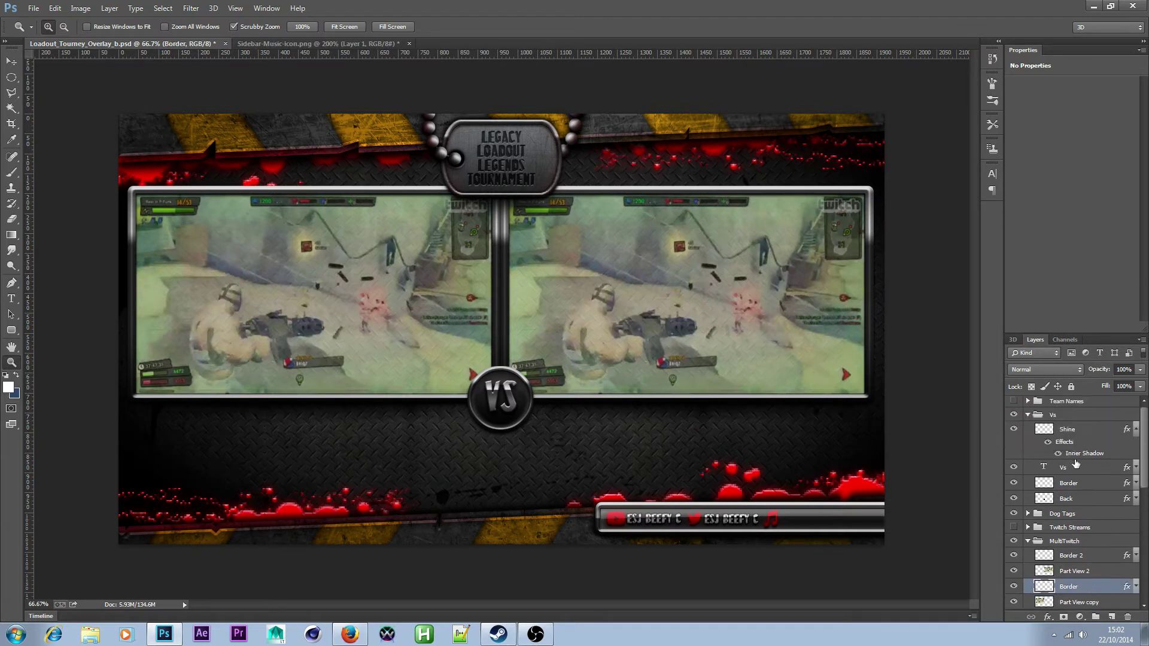
pyautogui.scroll(1, 1105, 474)
pyautogui.click(1087, 504)
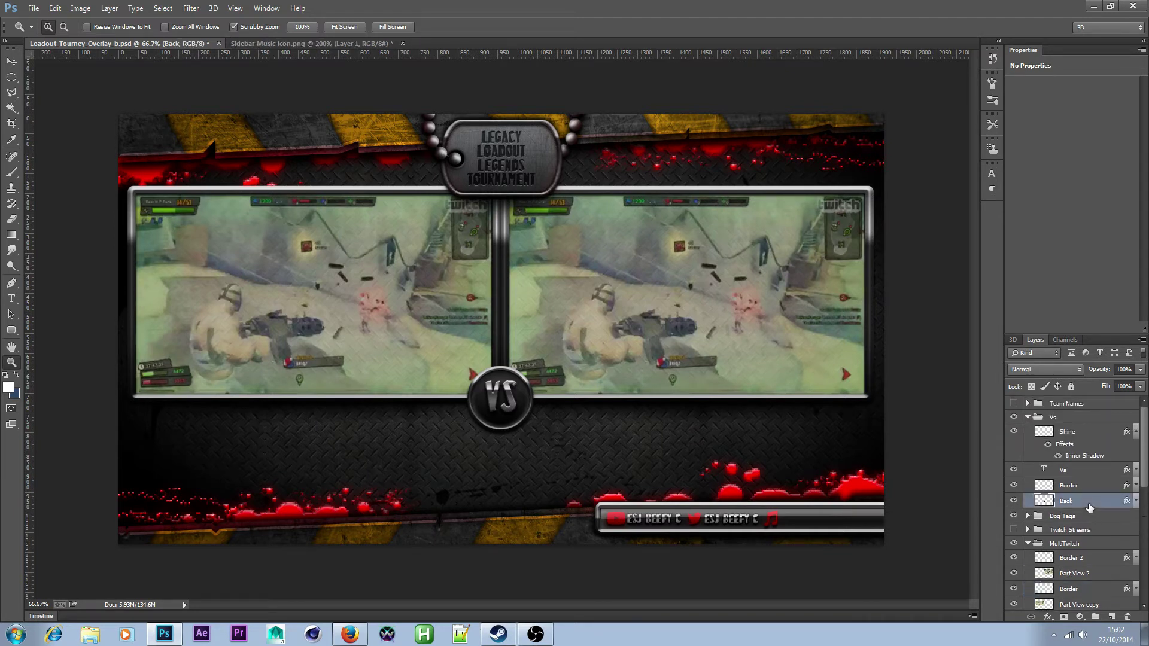
pyautogui.scroll(-4, 1125, 586)
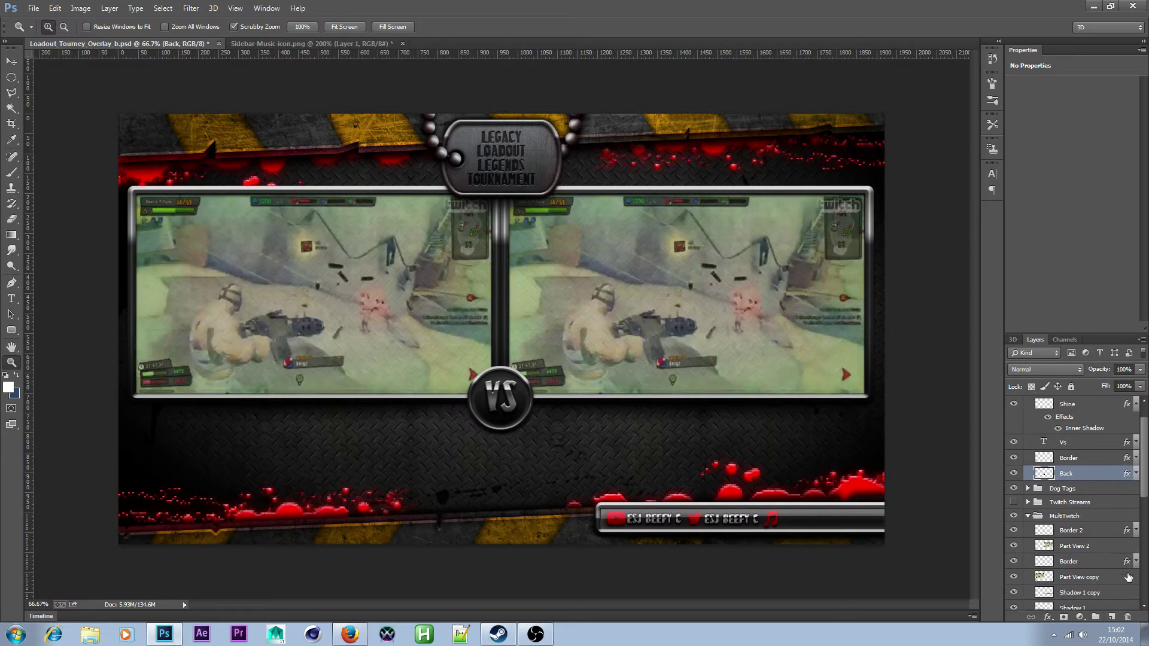
pyautogui.scroll(4, 1130, 580)
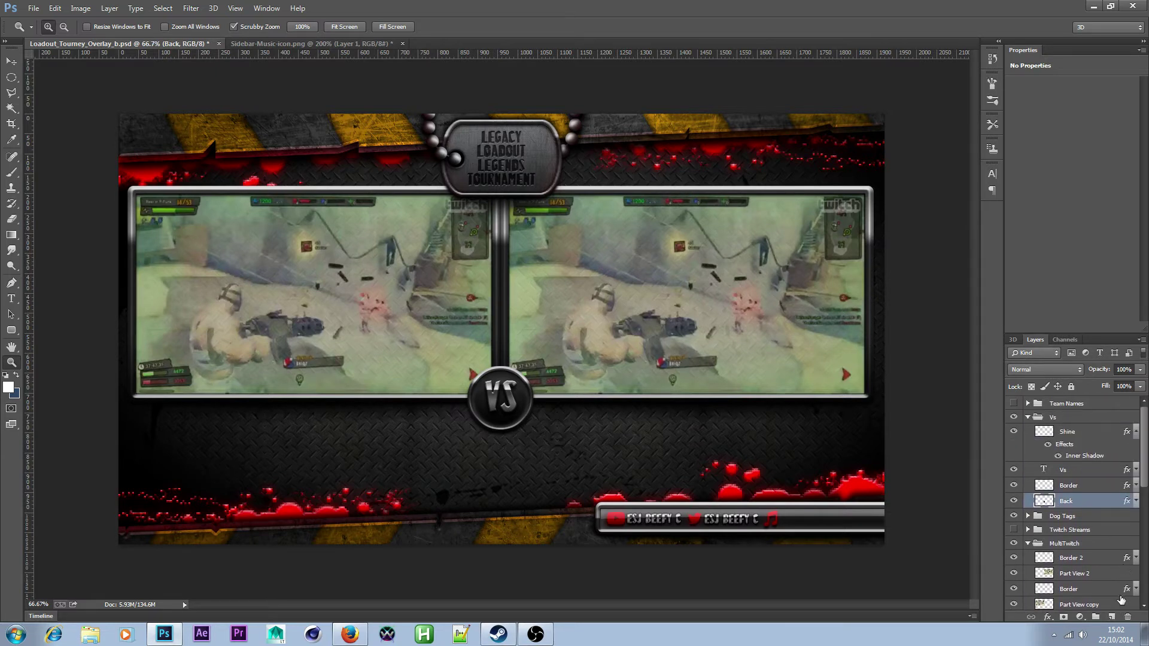
# - Add a new layer directly beneath the Back layer in the Vs group and name it Shadow
pyautogui.click(1112, 619)
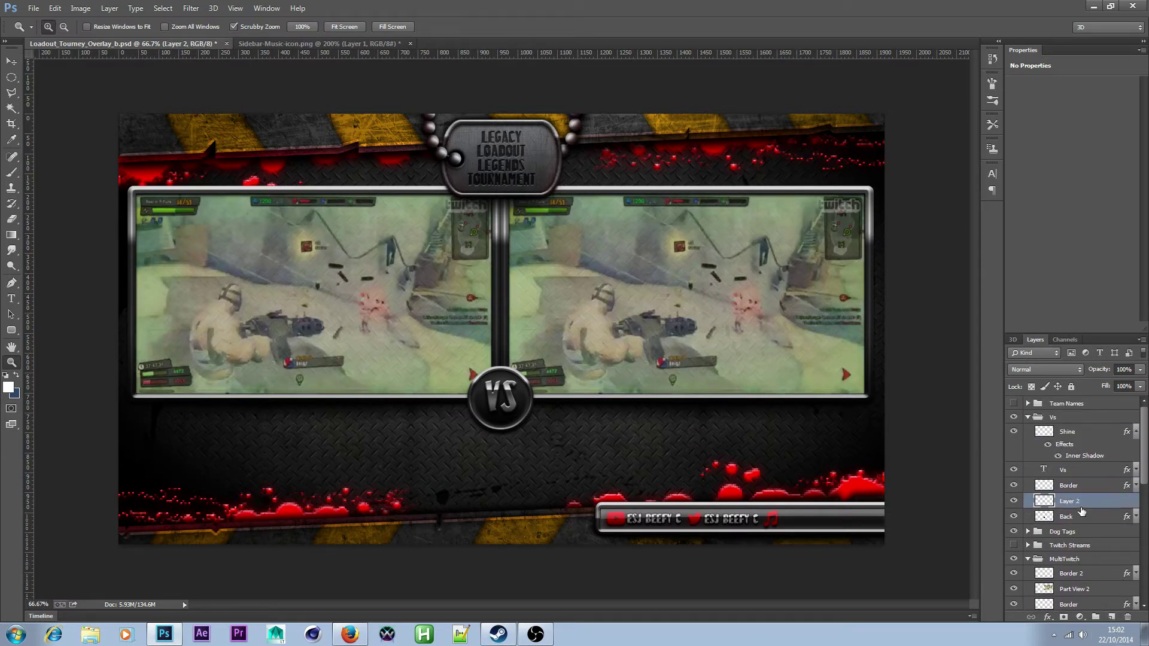
pyautogui.moveTo(1080, 503); pyautogui.dragTo(1069, 524)
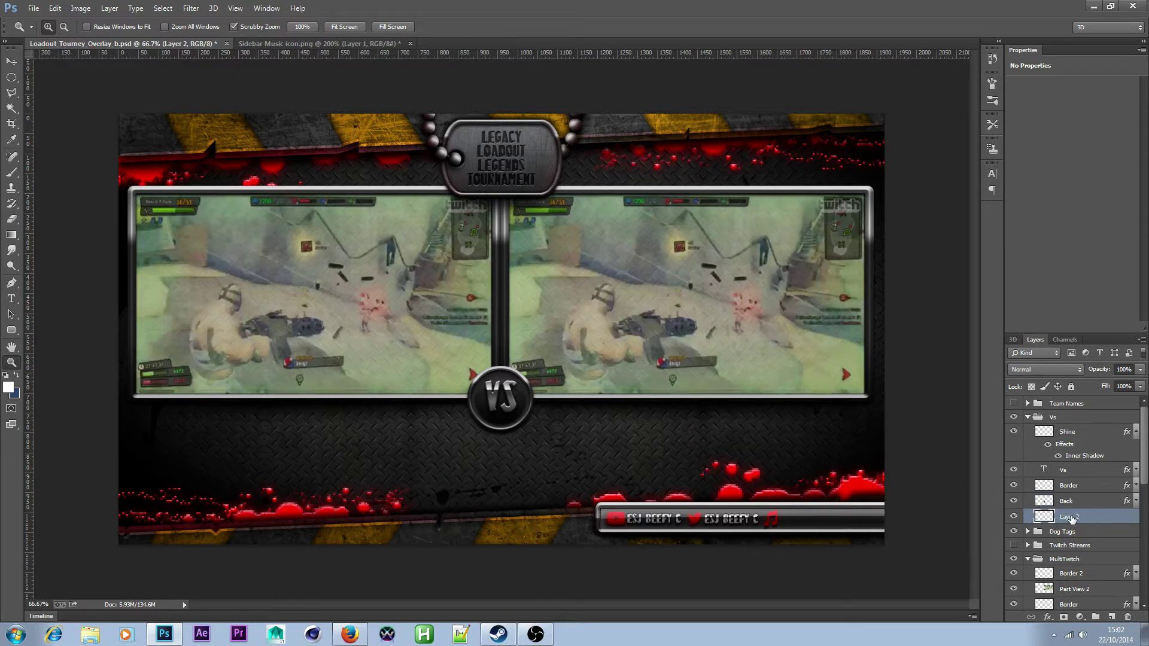
pyautogui.doubleClick(1070, 517)
pyautogui.write('Shadow')
pyautogui.press('Return')
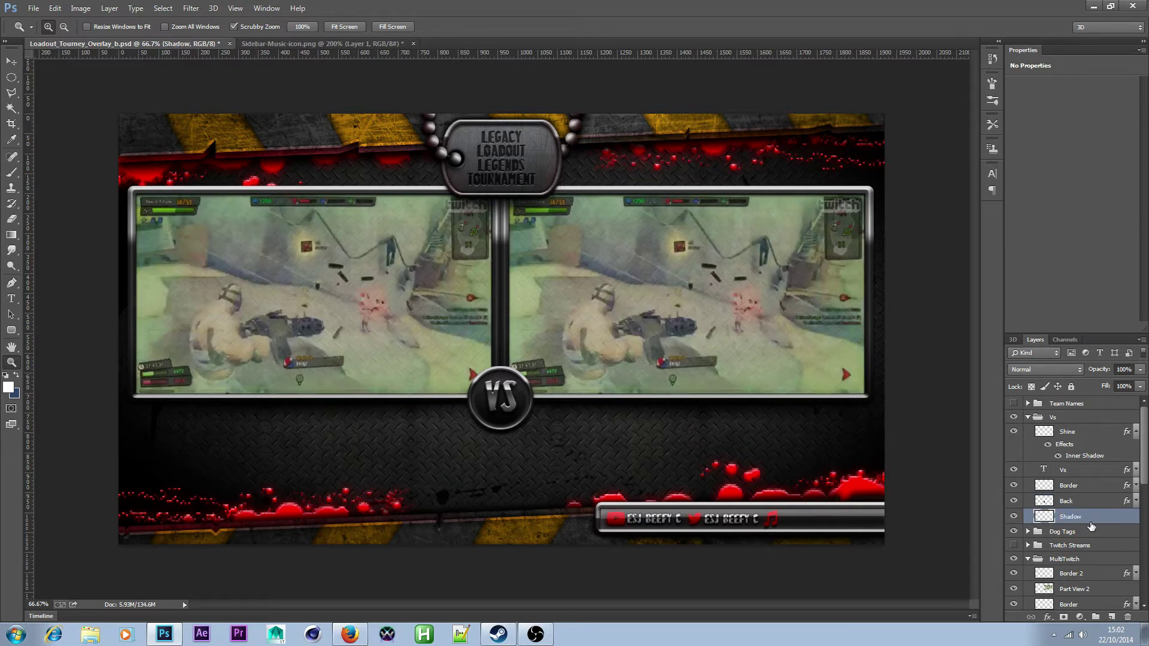
# - Place an elliptical selection around the Vs badge so that it extends slightly below the badge's lower edge
pyautogui.click(11, 77)
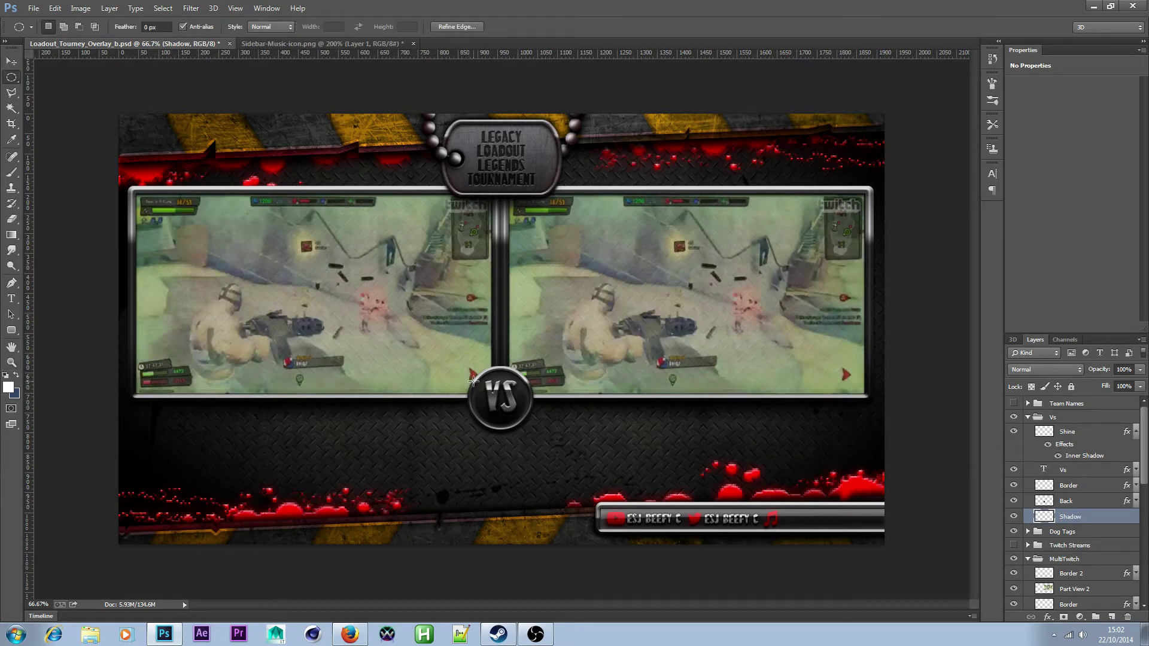
pyautogui.moveTo(526, 467); pyautogui.dragTo(532, 466)
pyautogui.moveTo(502, 431); pyautogui.dragTo(504, 414)
# - Set the foreground colour to black, fill the elliptical selection on the Shadow layer and clear the selection
pyautogui.click(8, 387)
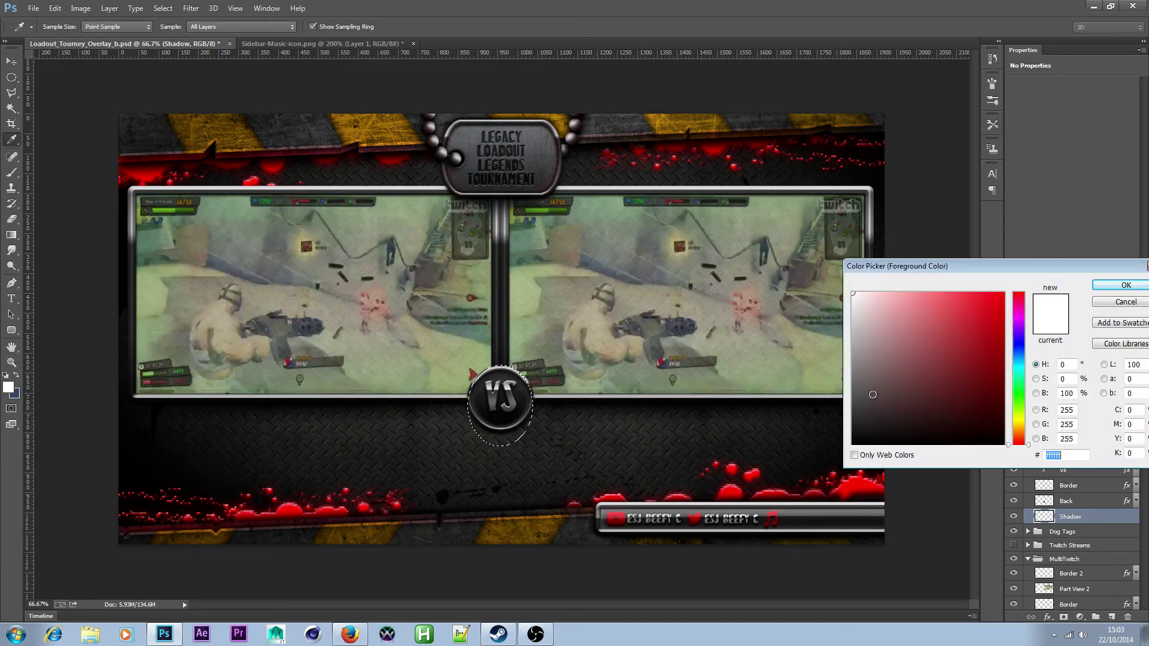
pyautogui.moveTo(873, 395); pyautogui.dragTo(781, 484)
pyautogui.click(1126, 285)
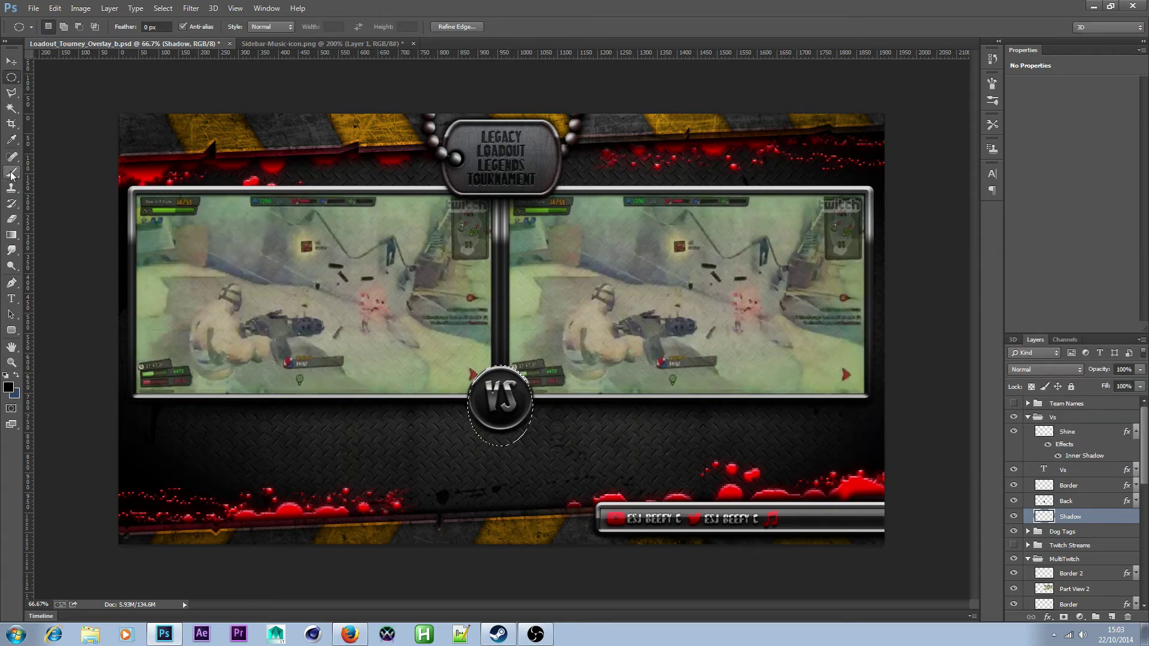
pyautogui.click(11, 235)
pyautogui.click(38, 244)
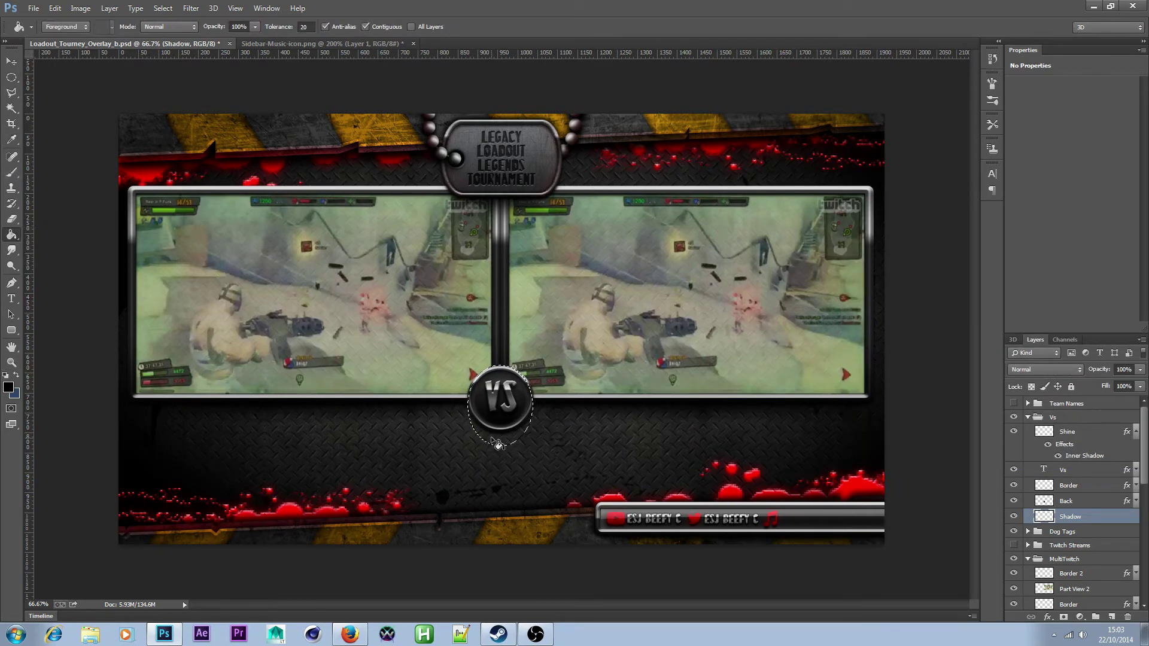
pyautogui.click(500, 440)
pyautogui.click(12, 77)
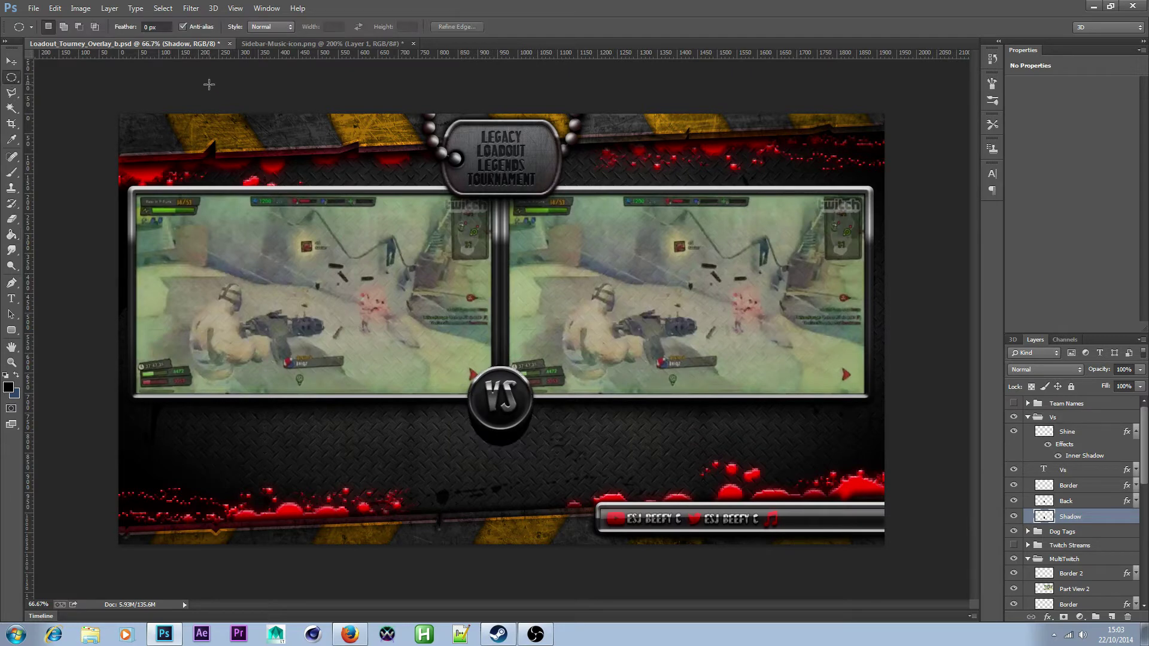
# - Select the whole canvas, apply a Gaussian Blur of about 22 pixels to the Shadow layer and deselect
pyautogui.click(191, 7)
pyautogui.click(174, 21)
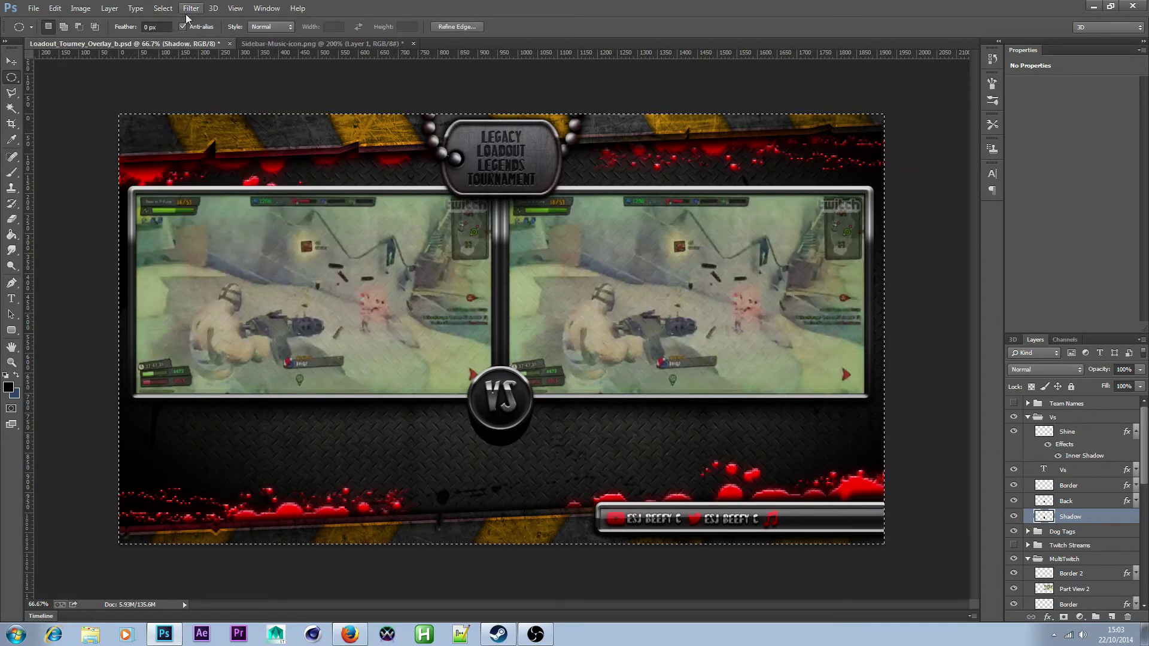
pyautogui.click(191, 8)
pyautogui.moveTo(286, 140)
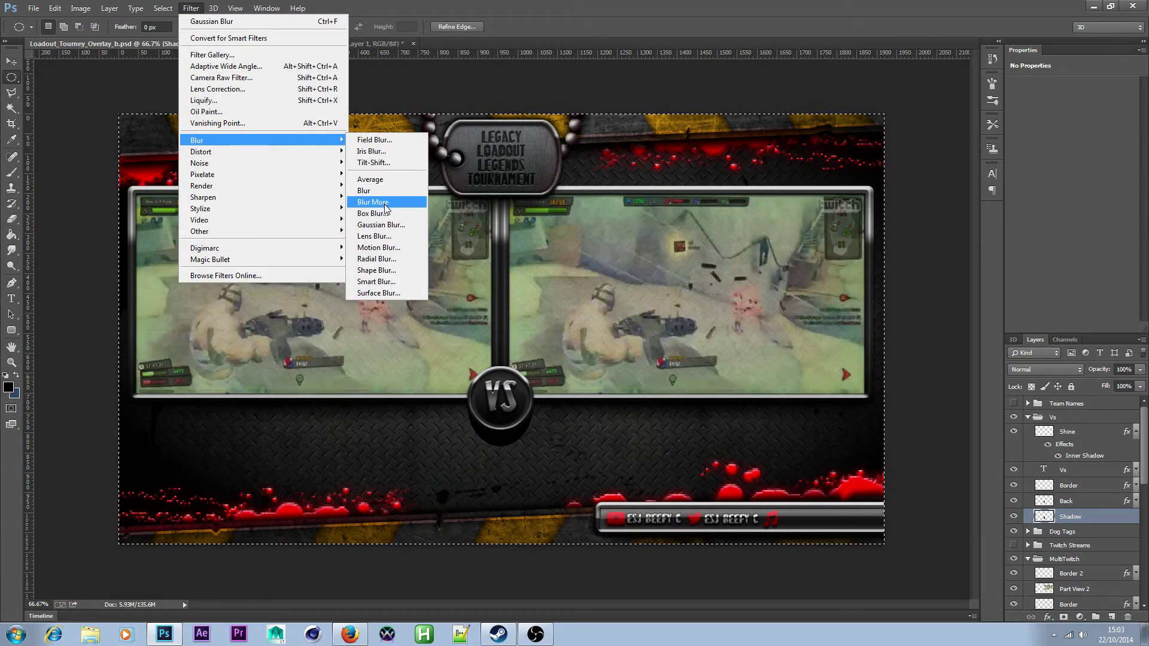
pyautogui.click(383, 225)
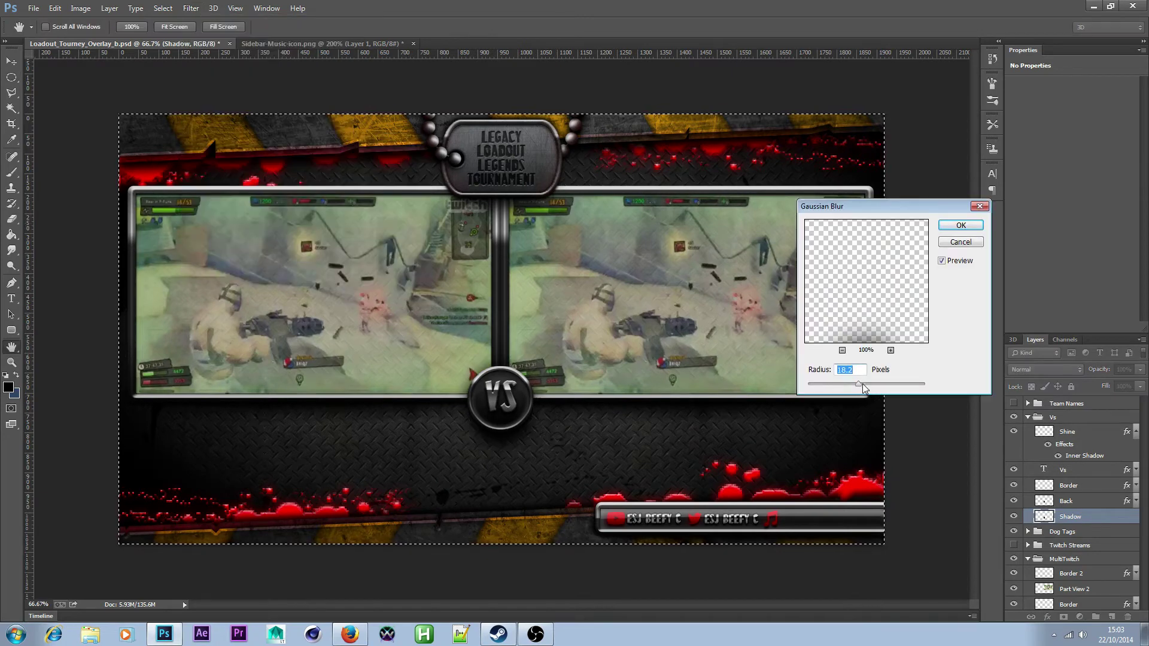
pyautogui.moveTo(863, 383)
pyautogui.mouseDown()
pyautogui.moveTo(849, 386)
pyautogui.moveTo(860, 386)
pyautogui.mouseUp()
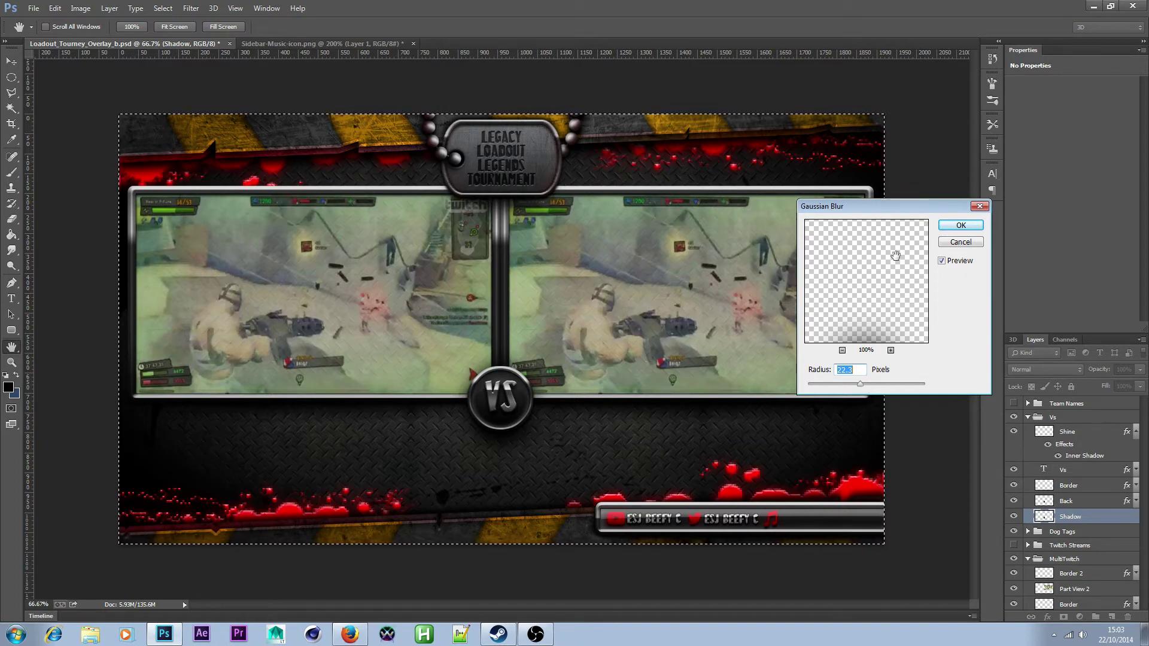
pyautogui.click(961, 226)
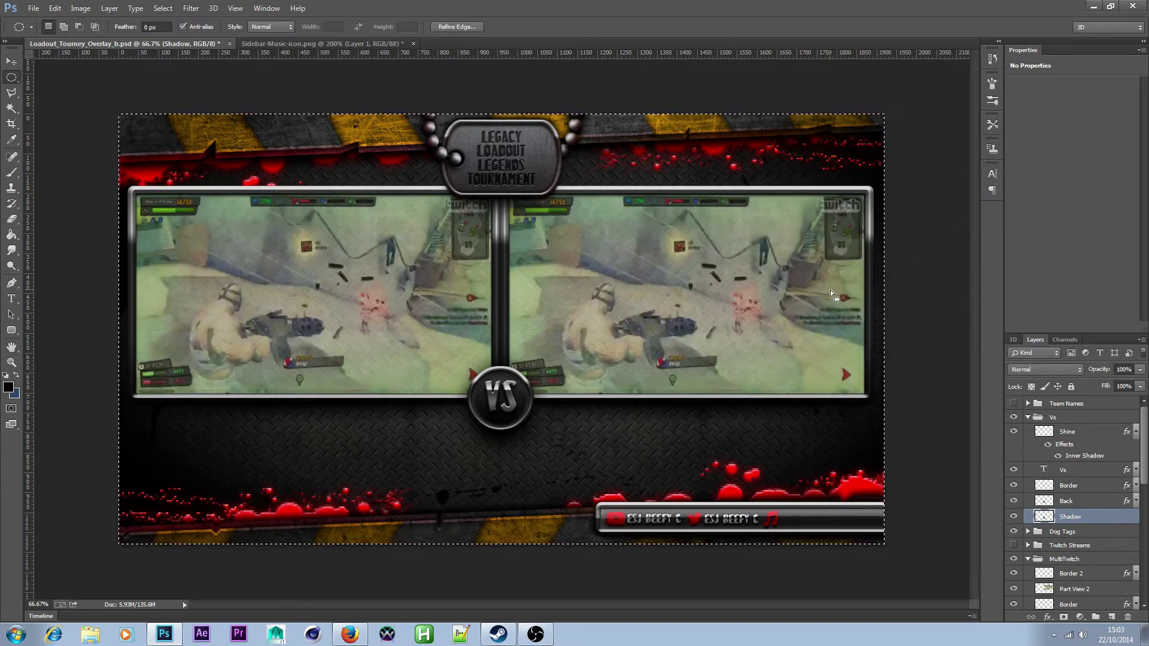
pyautogui.hotkey('ctrl', 'd')
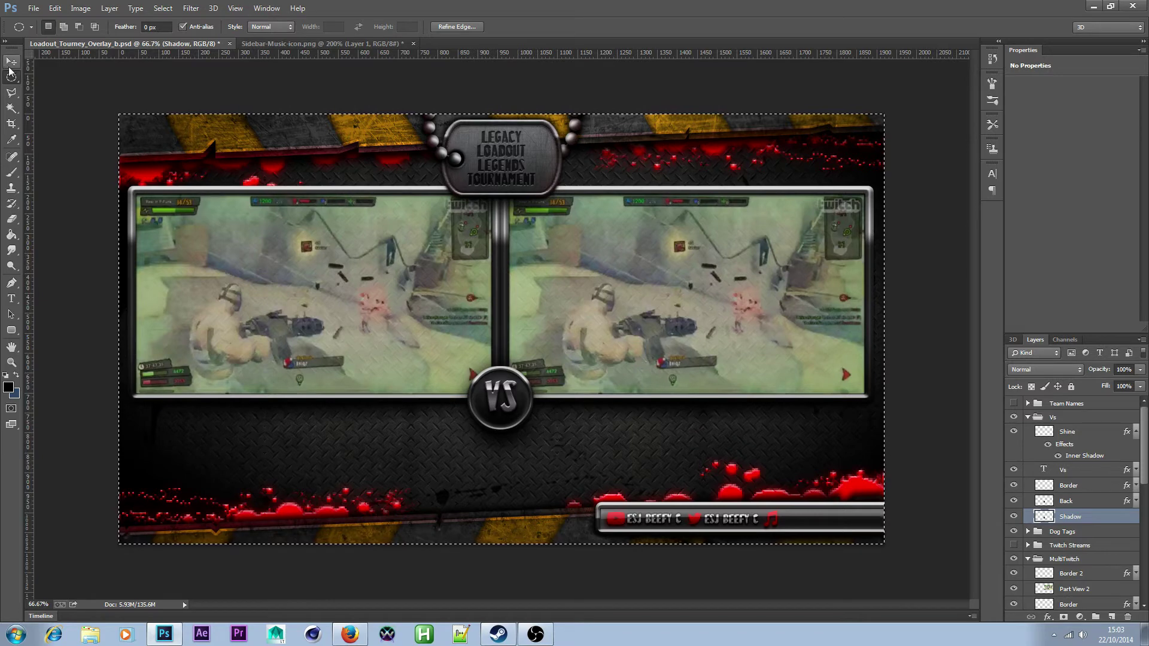
# - Save the overlay document and collapse the Vs and MultiTwitch layer groups
pyautogui.click(36, 8)
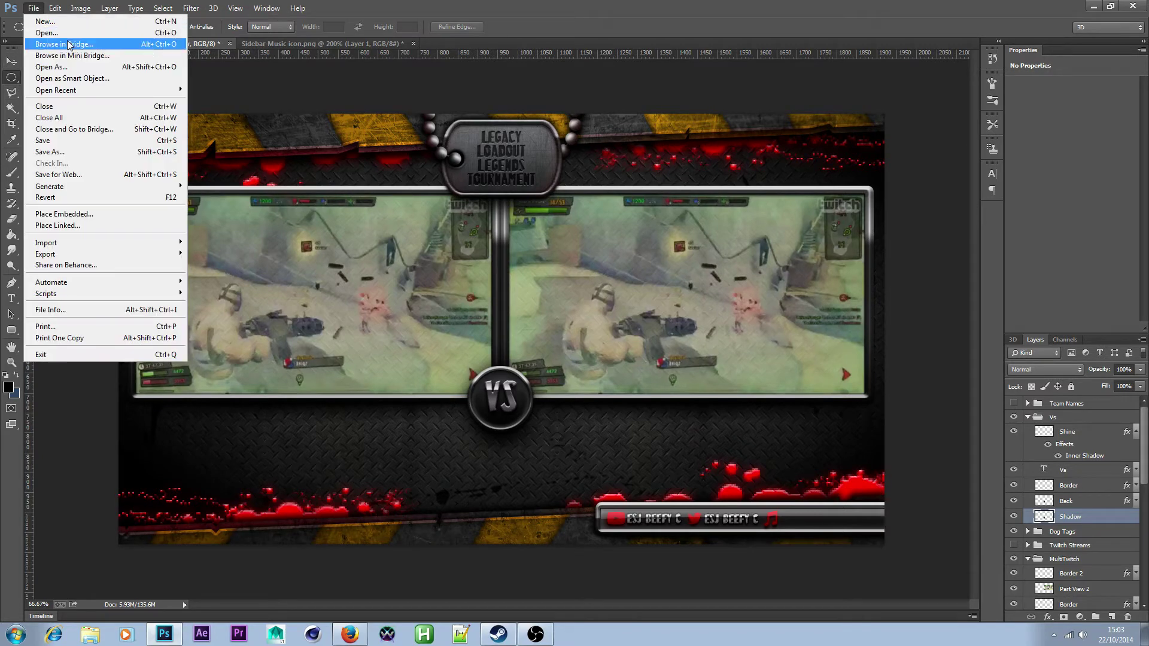
pyautogui.click(95, 143)
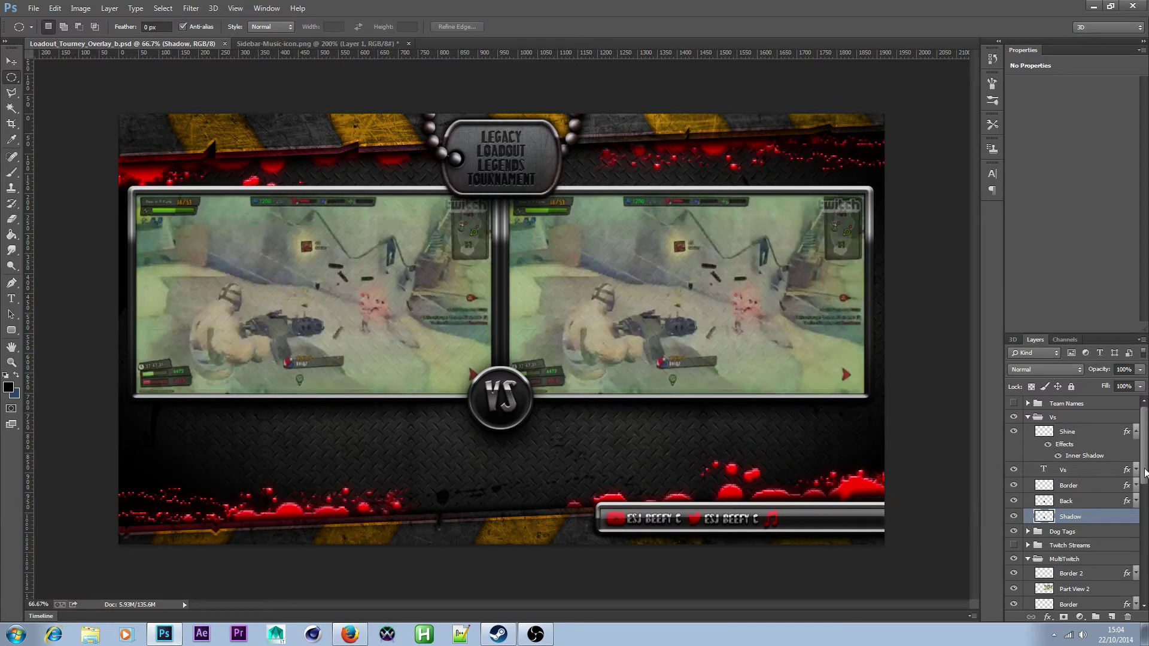
pyautogui.moveTo(1145, 473); pyautogui.dragTo(1144, 502)
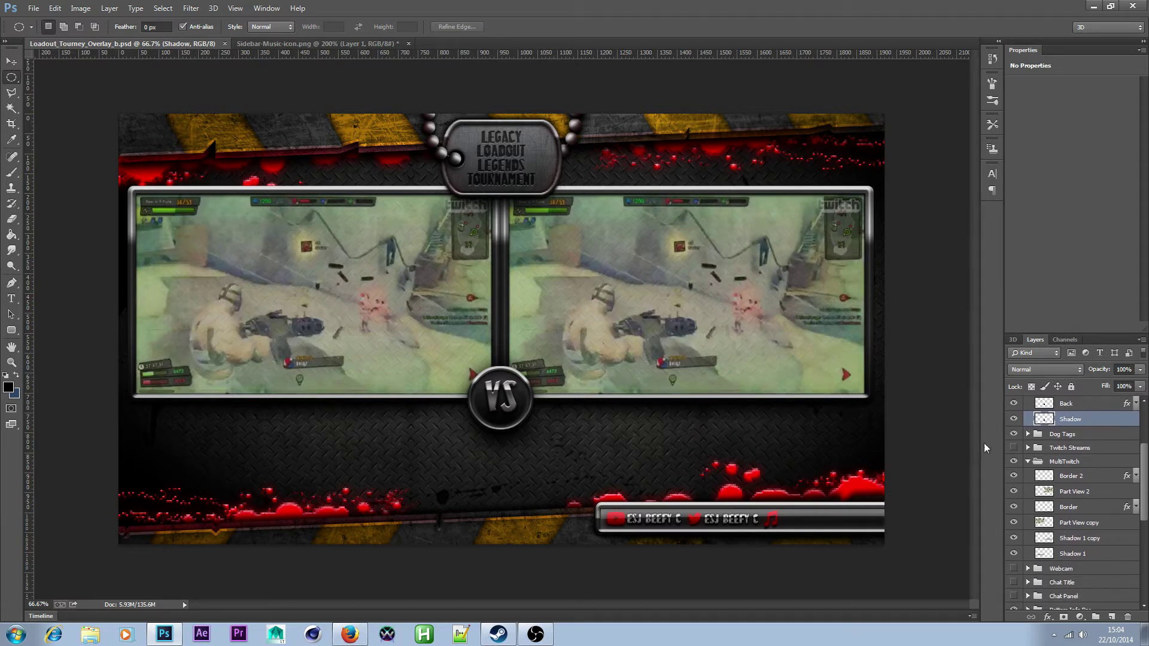
pyautogui.scroll(4, 1071, 478)
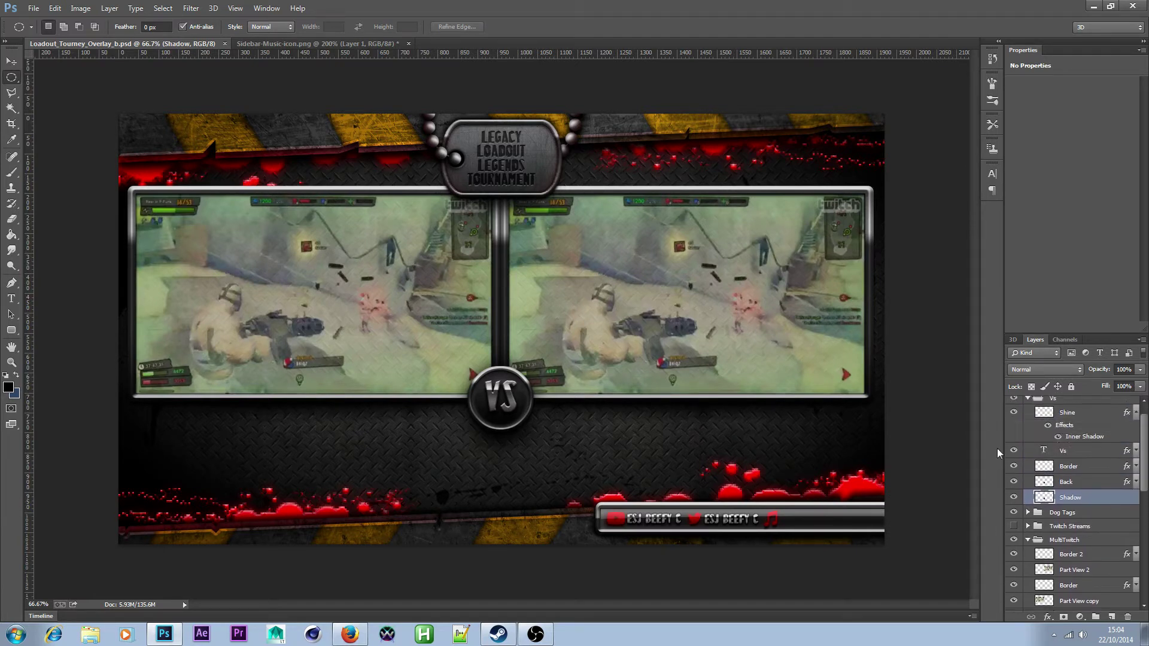
pyautogui.scroll(1, 1018, 413)
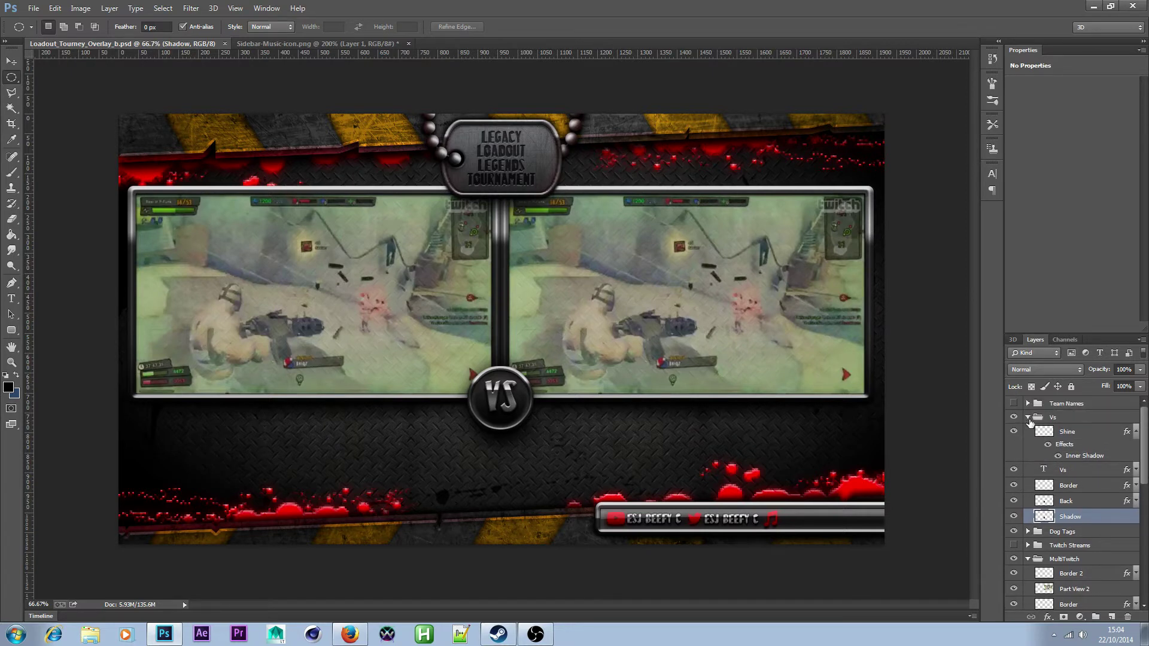
pyautogui.click(1028, 418)
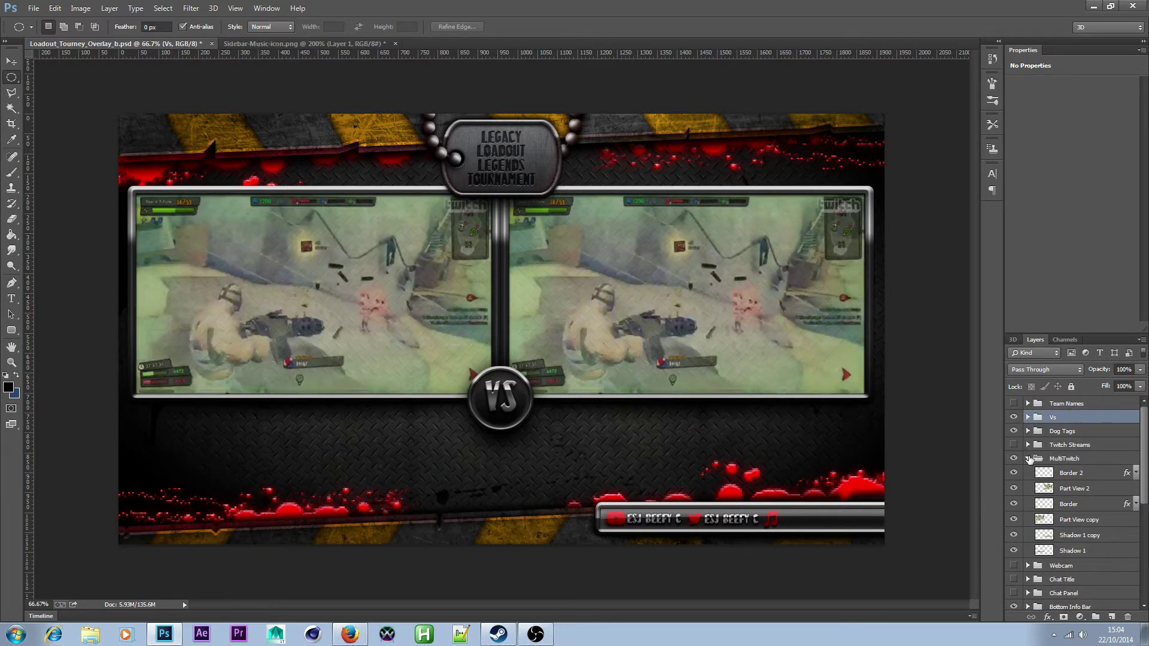
pyautogui.click(1029, 459)
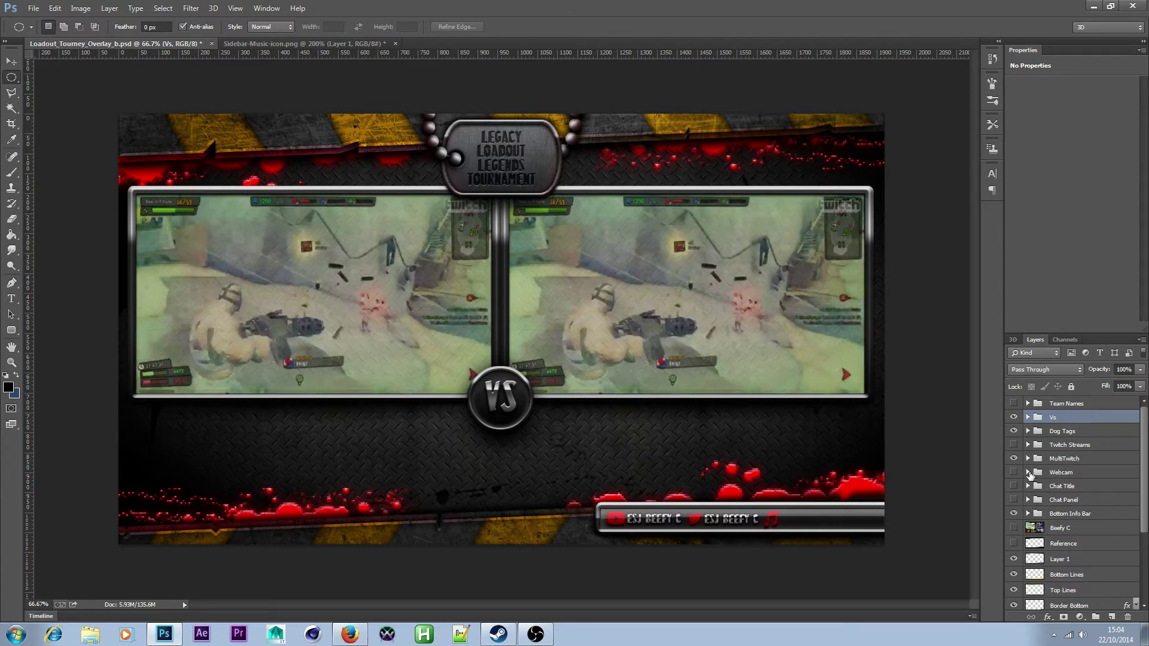
# - Expand the Webcam layer group and make it visible on the overlay
pyautogui.click(1028, 472)
pyautogui.click(1014, 473)
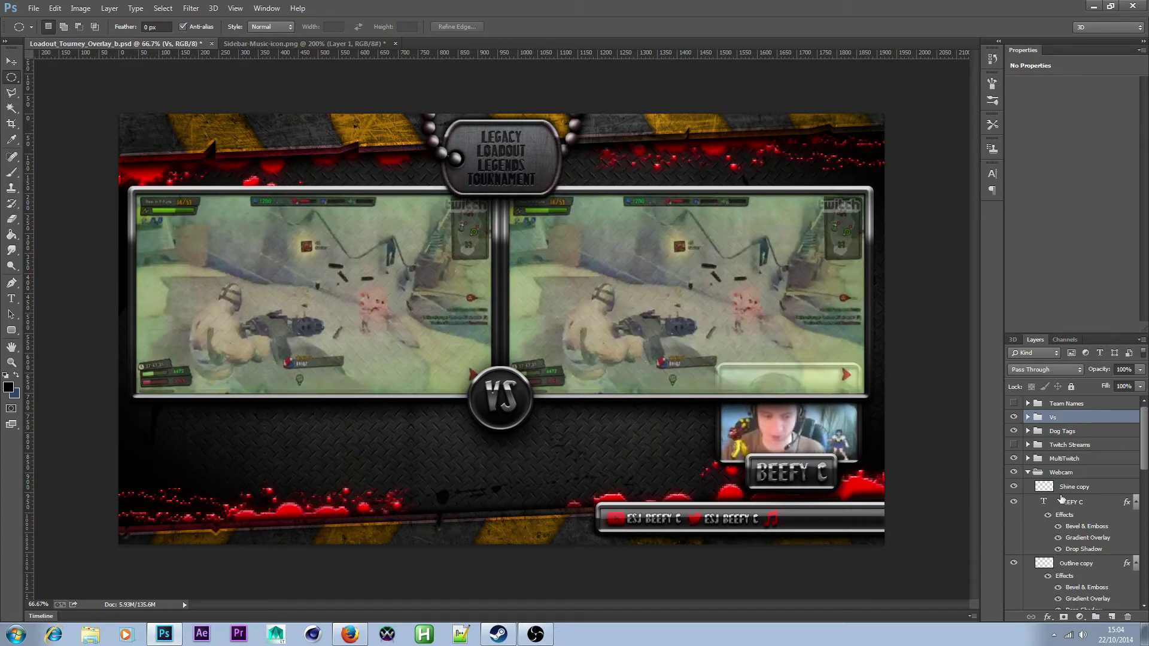
pyautogui.scroll(-1, 1098, 465)
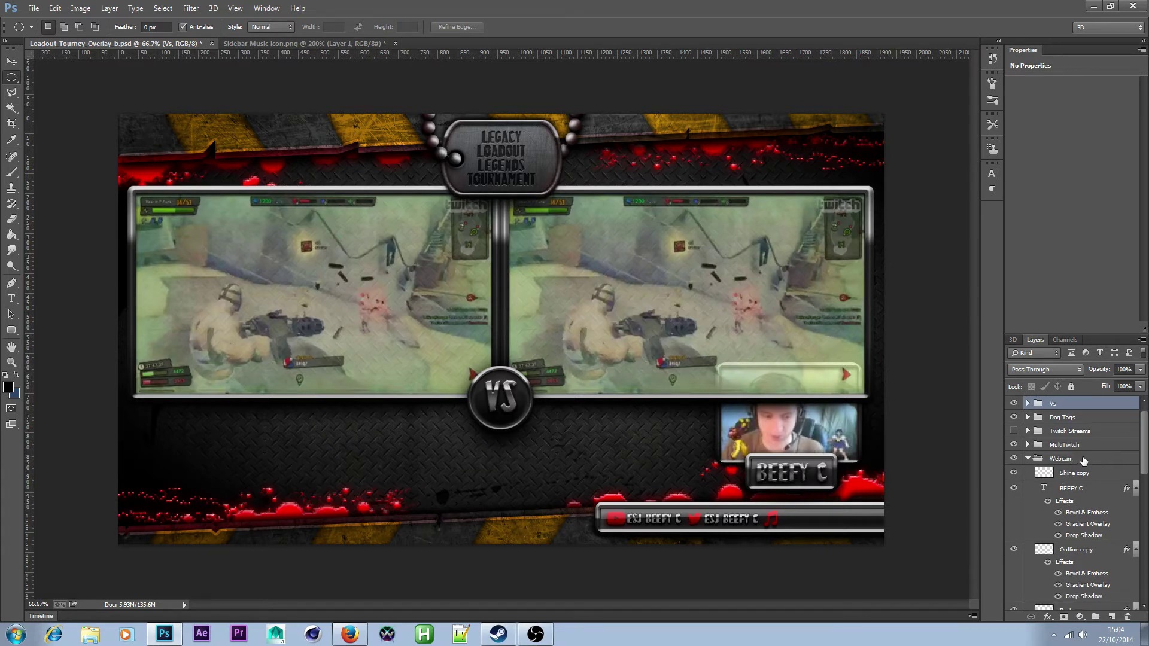
# - Collapse the Webcam group and duplicate it as a new group named Webcam Small
pyautogui.click(1081, 461)
pyautogui.click(1028, 458)
pyautogui.rightClick(1092, 468)
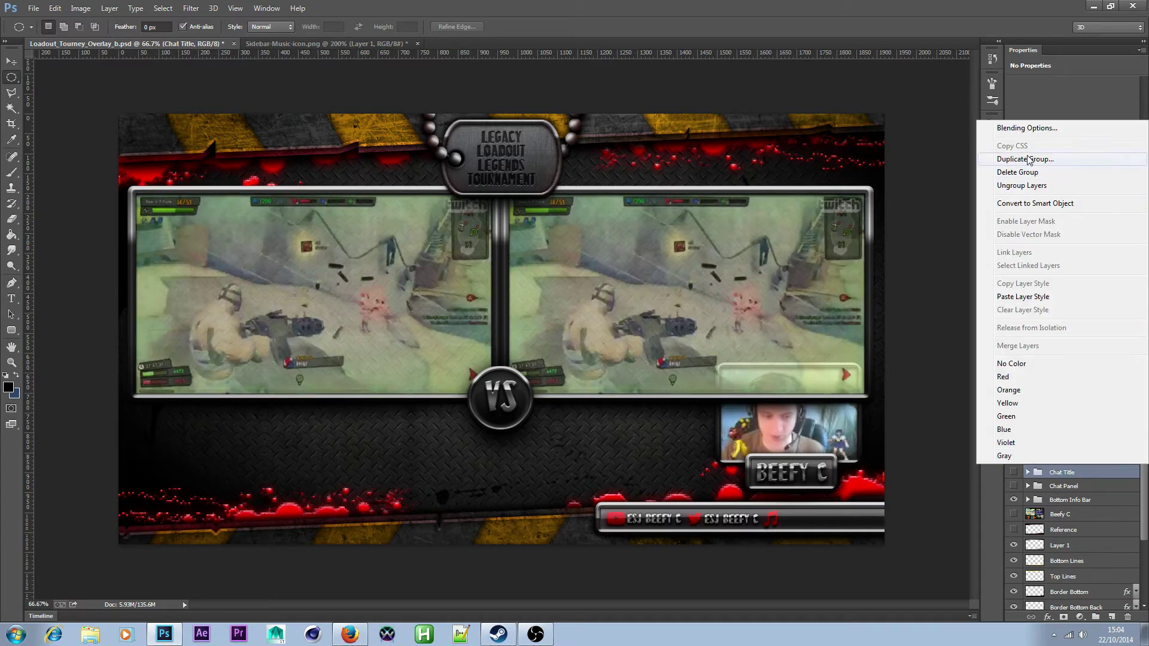
pyautogui.click(1071, 498)
pyautogui.click(1072, 460)
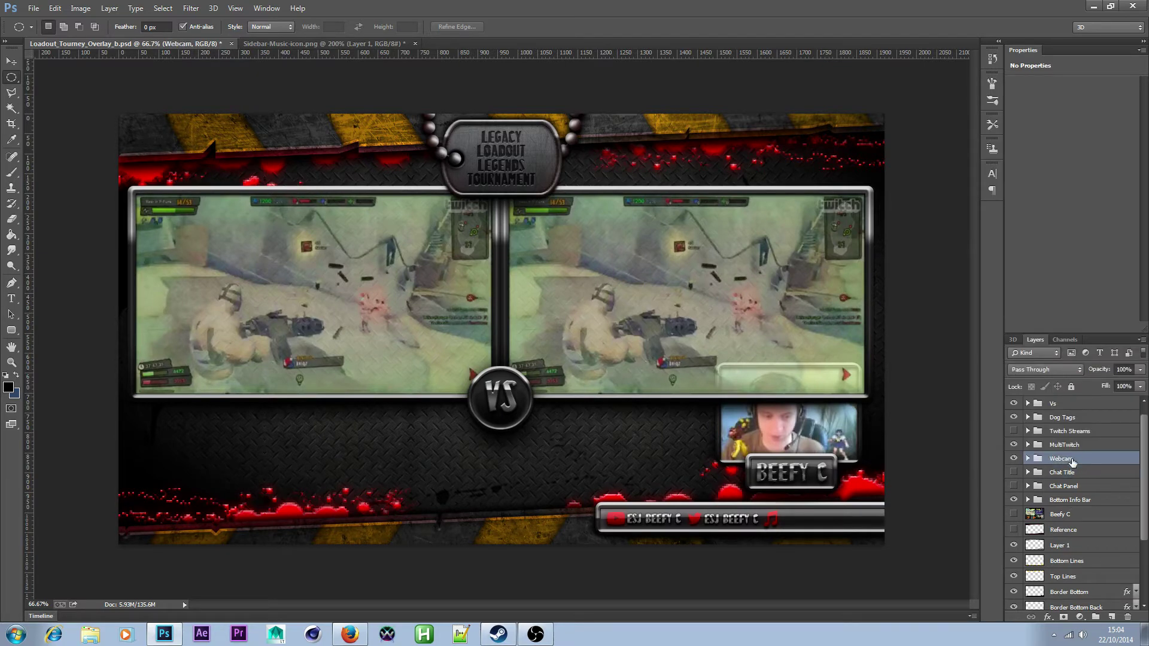
pyautogui.rightClick(1090, 461)
pyautogui.click(1053, 153)
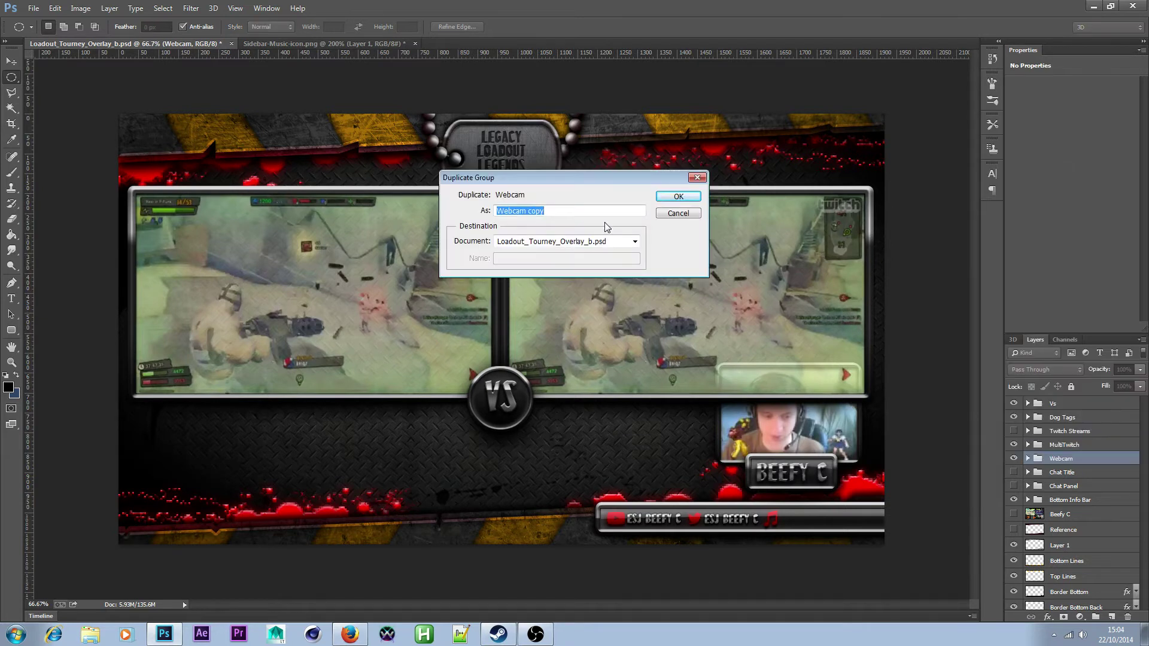
pyautogui.click(586, 209)
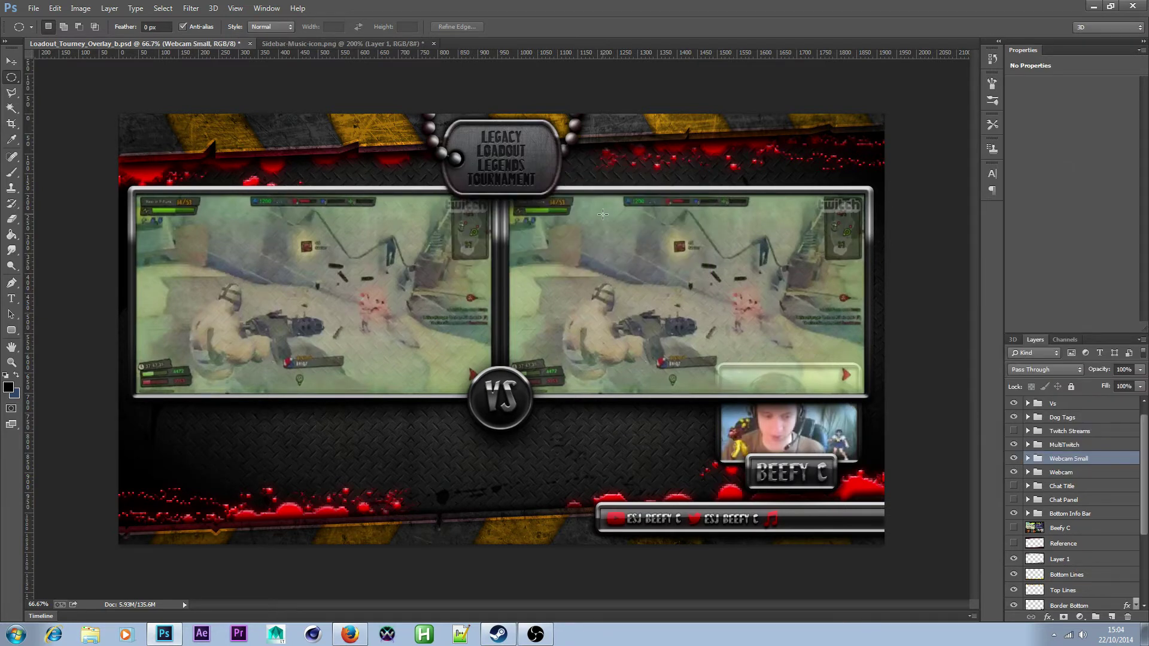
pyautogui.press('Return')
# - In the Webcam Small group, hide the name plate's Shine copy, name text, Outline copy, Back copy, Shadow2 and Shadow copy layers
pyautogui.click(1027, 459)
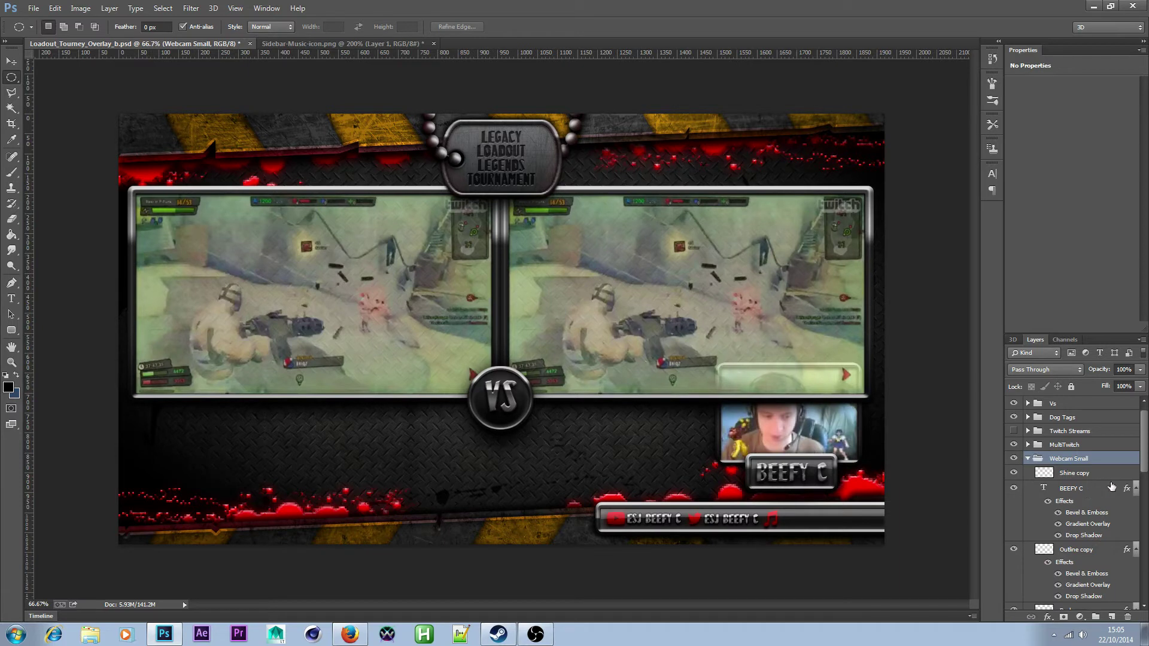
pyautogui.click(1013, 473)
pyautogui.click(1014, 489)
pyautogui.scroll(-2, 1025, 519)
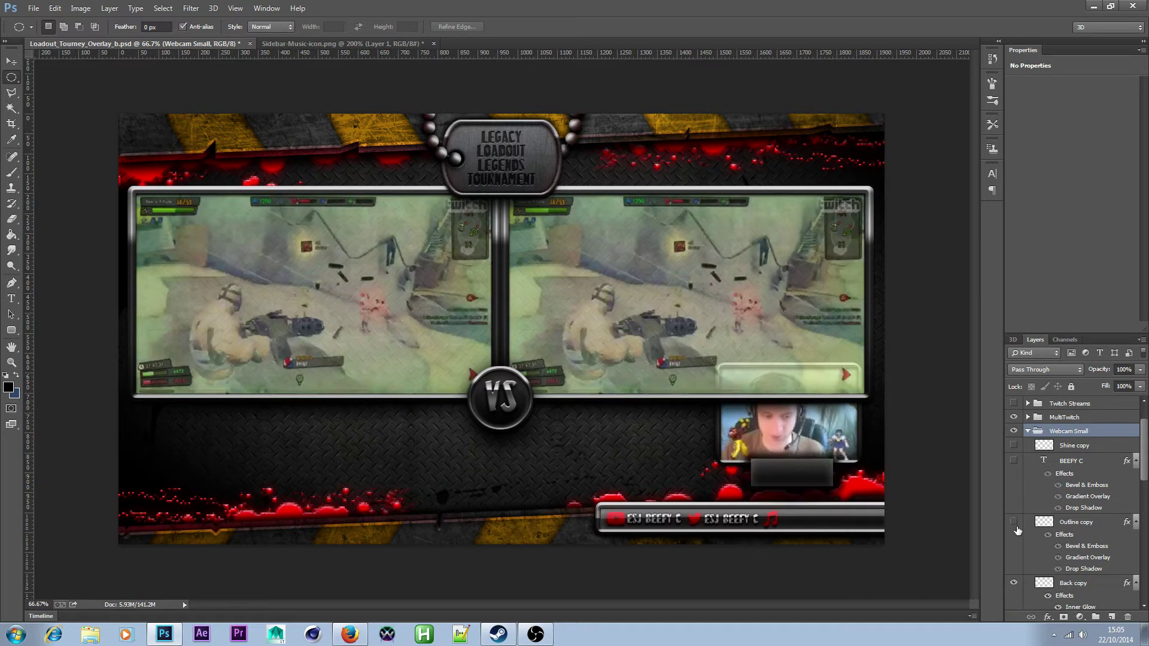
pyautogui.scroll(-1, 1015, 527)
pyautogui.click(1014, 569)
pyautogui.scroll(-4, 1084, 500)
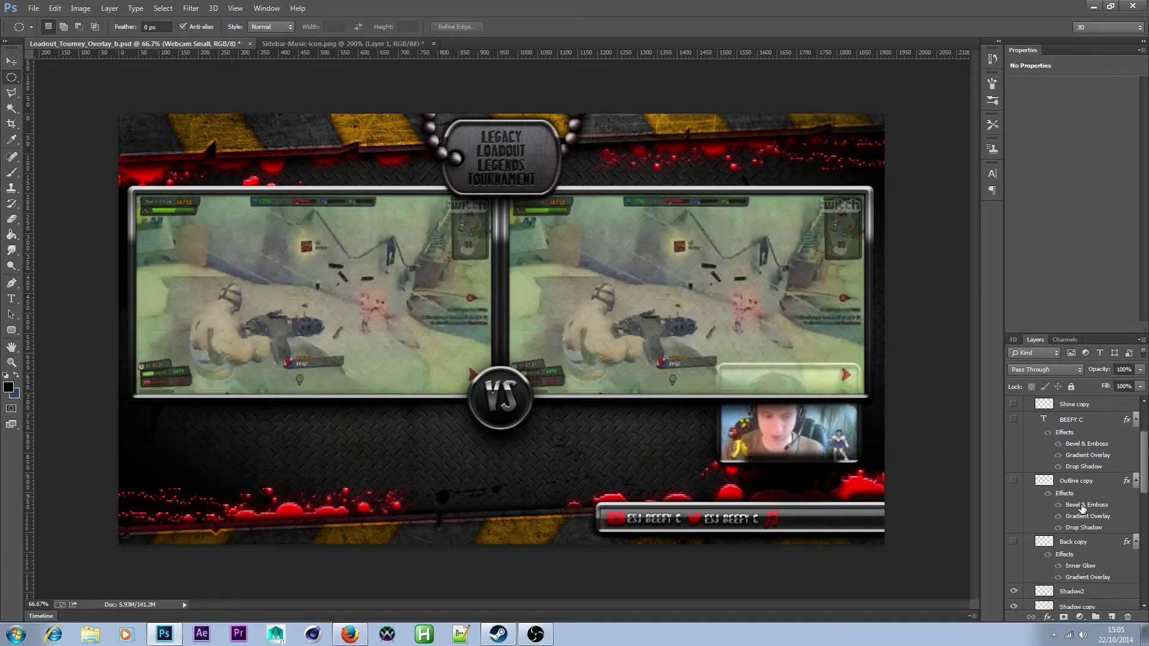
pyautogui.scroll(-2, 1082, 510)
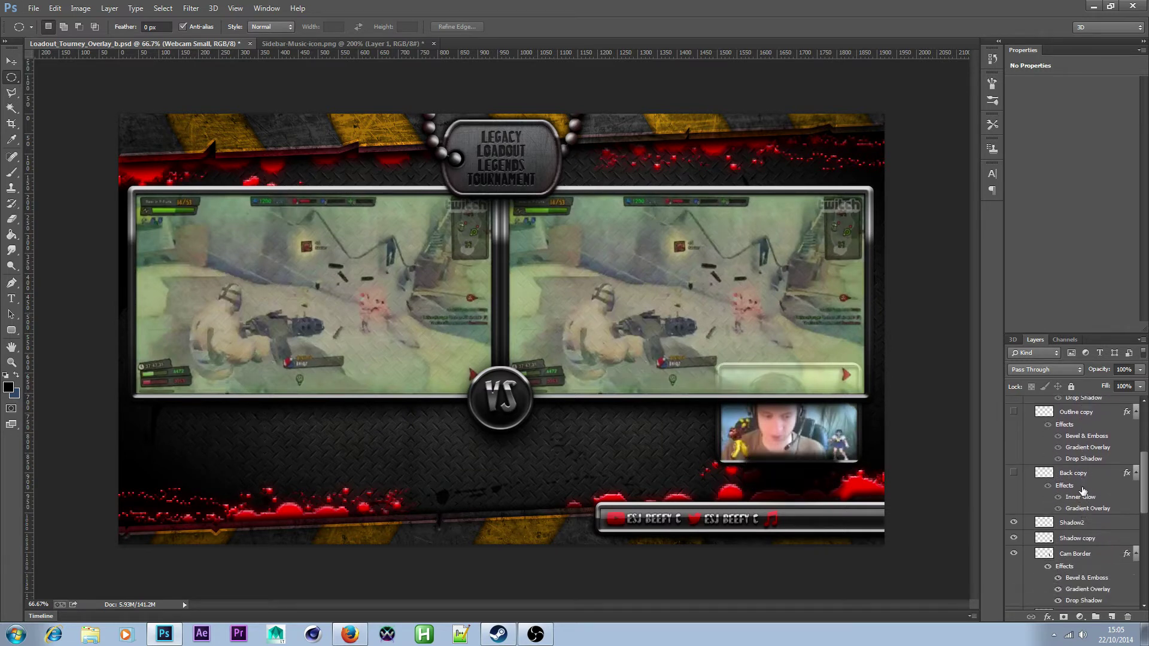
pyautogui.click(1013, 523)
pyautogui.click(1013, 537)
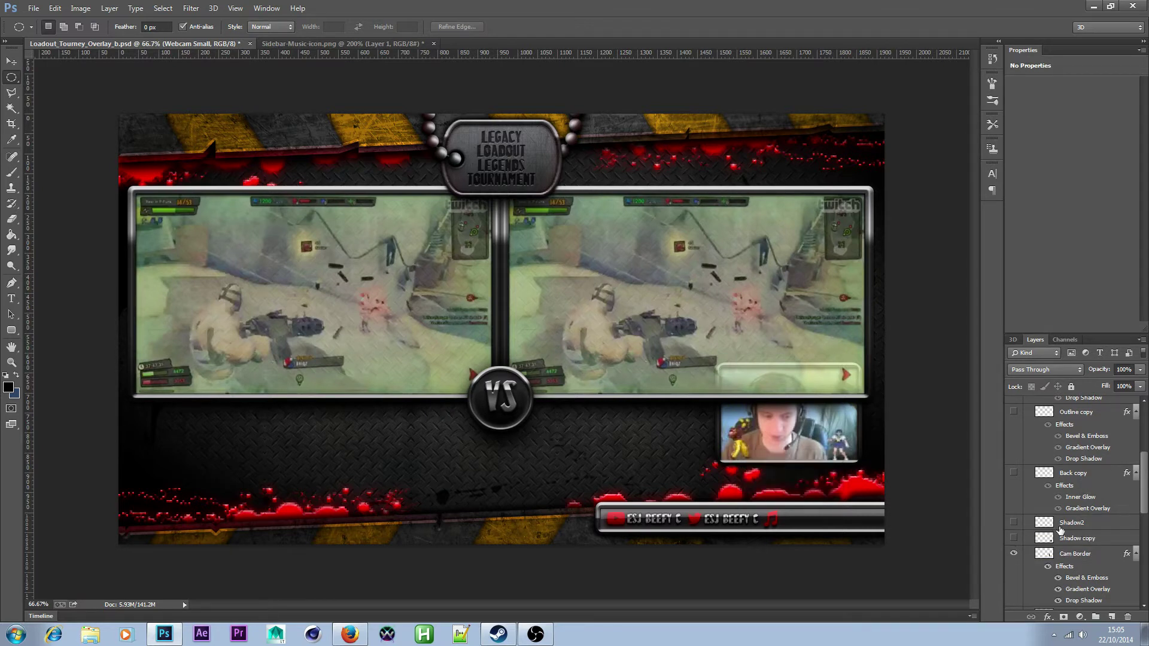
# - Select the Cam Border, Beefy Cam and Shadow layers together and move the small webcam to the overlay's lower-left area, beneath the left stream frame
pyautogui.scroll(-2, 1062, 528)
pyautogui.click(1094, 529)
pyautogui.scroll(-3, 1093, 529)
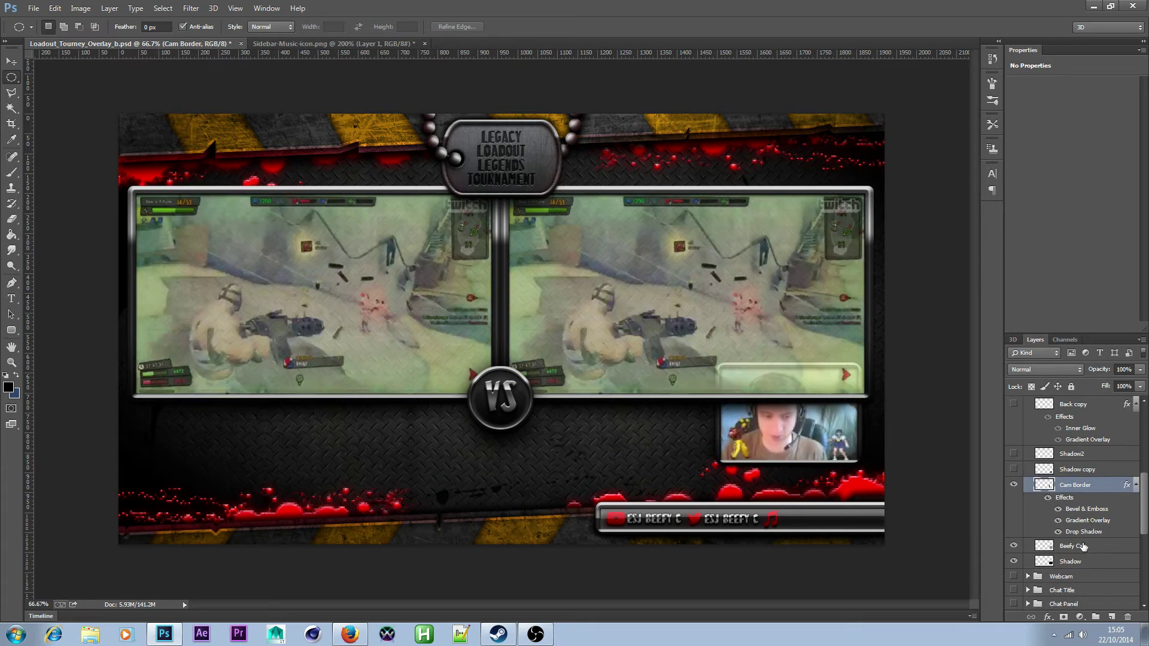
pyautogui.keyDown('ctrl'); pyautogui.click(1083, 546); pyautogui.keyUp('ctrl')
pyautogui.keyDown('ctrl'); pyautogui.click(1074, 561); pyautogui.keyUp('ctrl')
pyautogui.click(11, 62)
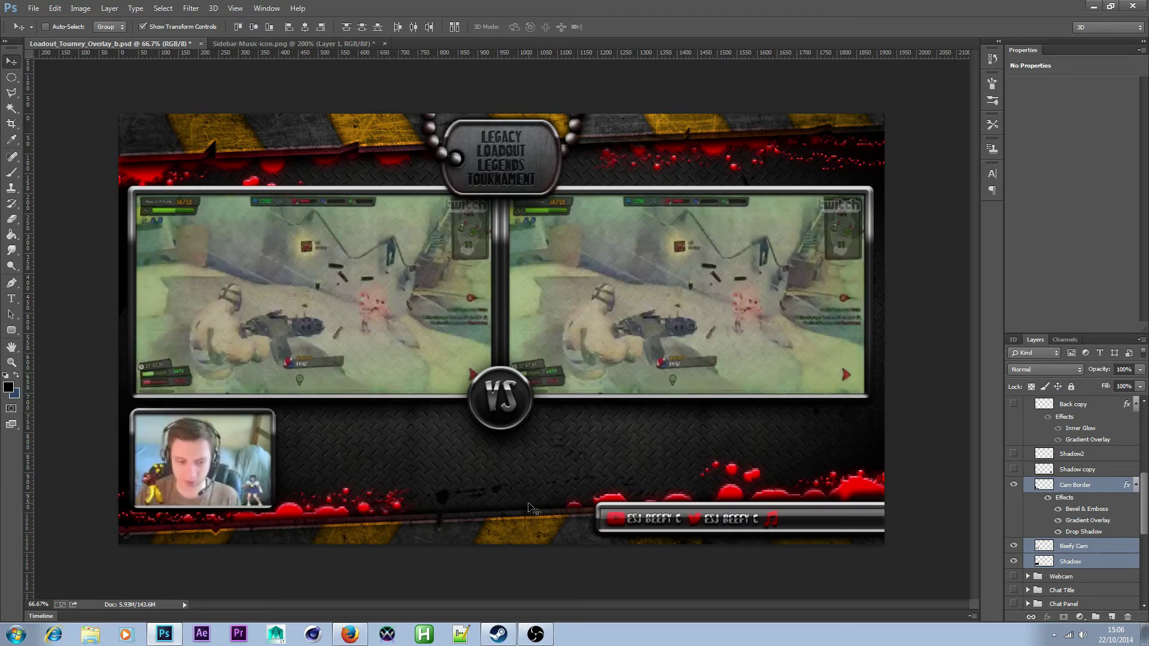
# - Check the live Twitch channel page in Firefox, then return to Photoshop and save the overlay document
pyautogui.click(350, 635)
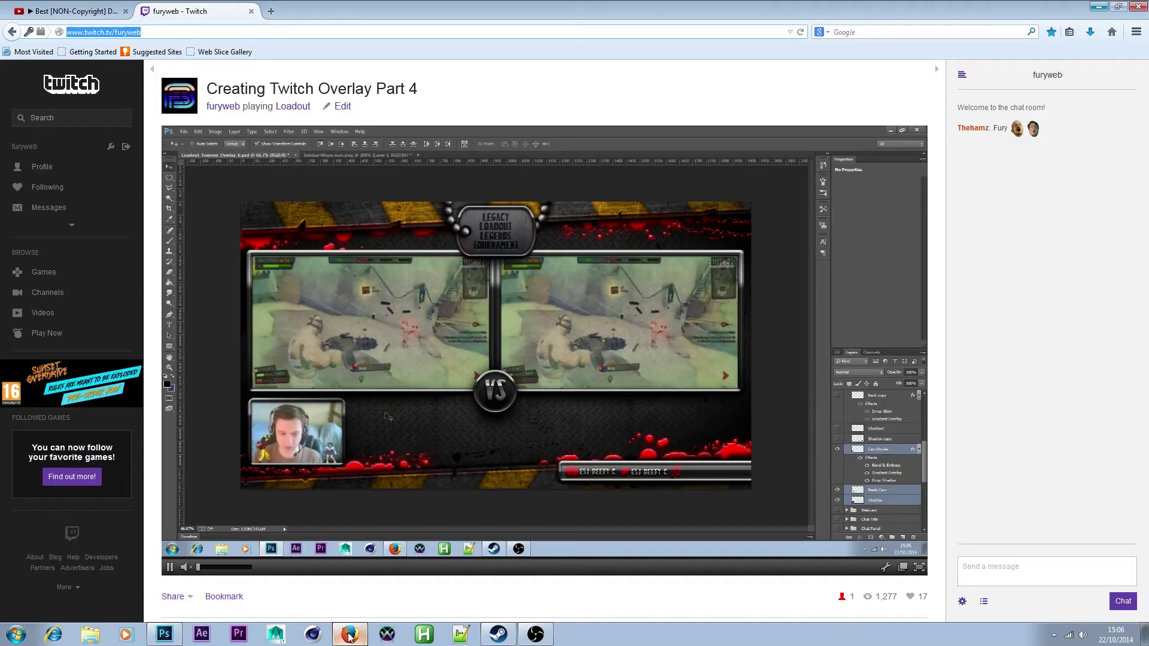
pyautogui.click(349, 635)
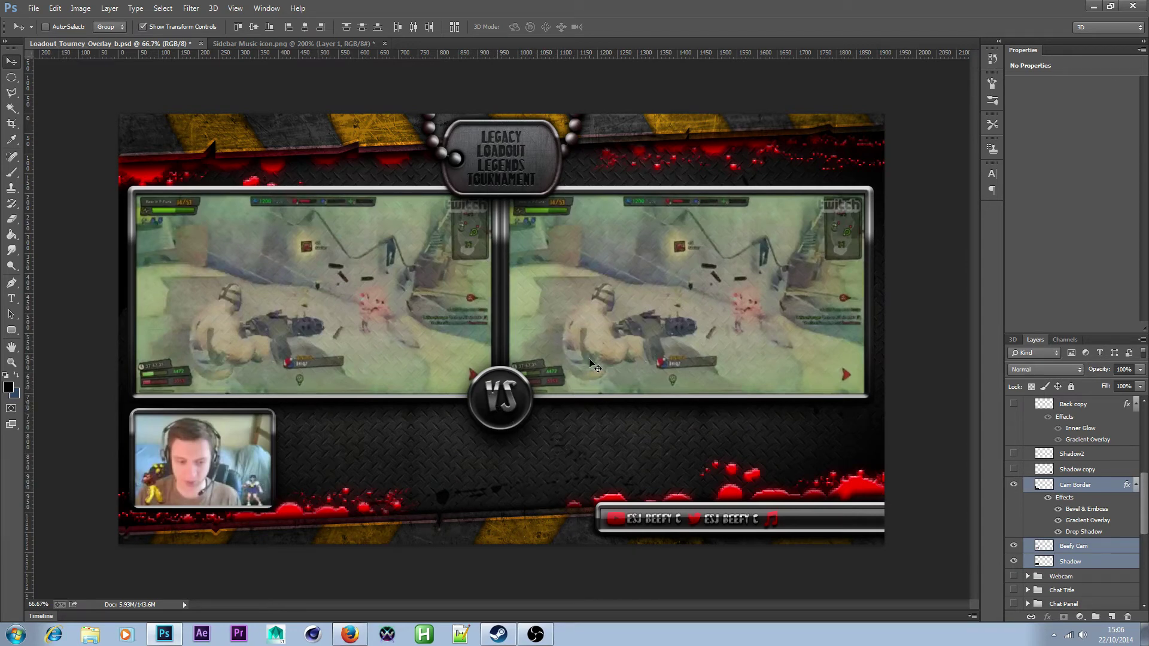
pyautogui.click(42, 13)
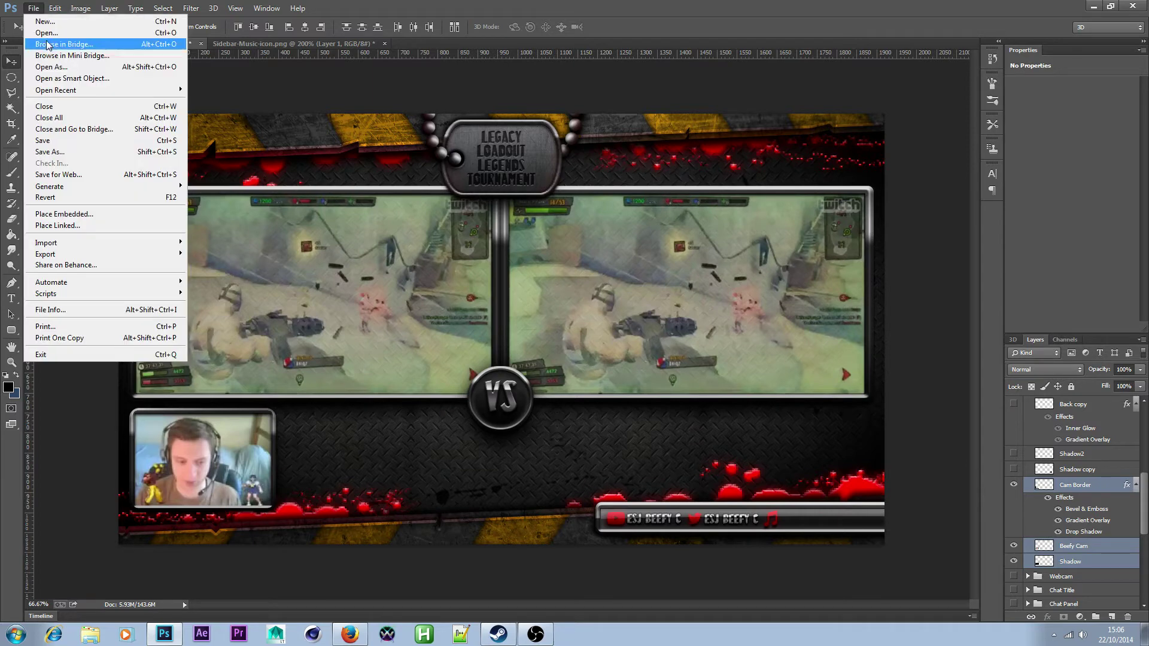
pyautogui.click(75, 138)
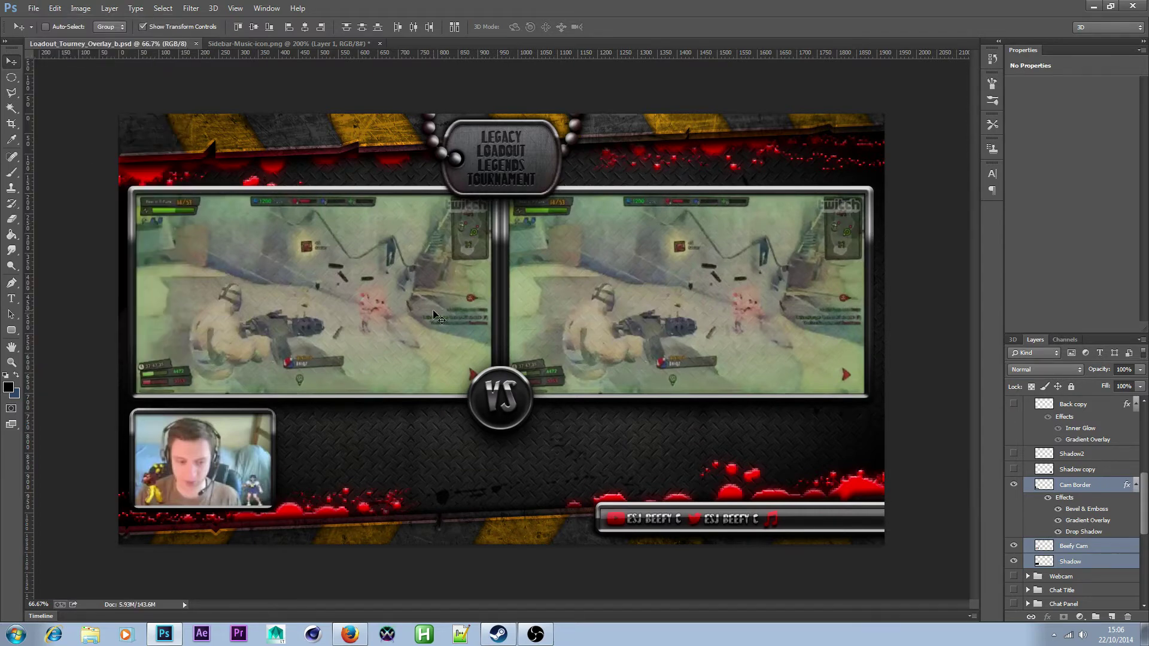
# - Collapse the Webcam Small group and preview the Team Names group by showing and hiding it
pyautogui.click(16, 77)
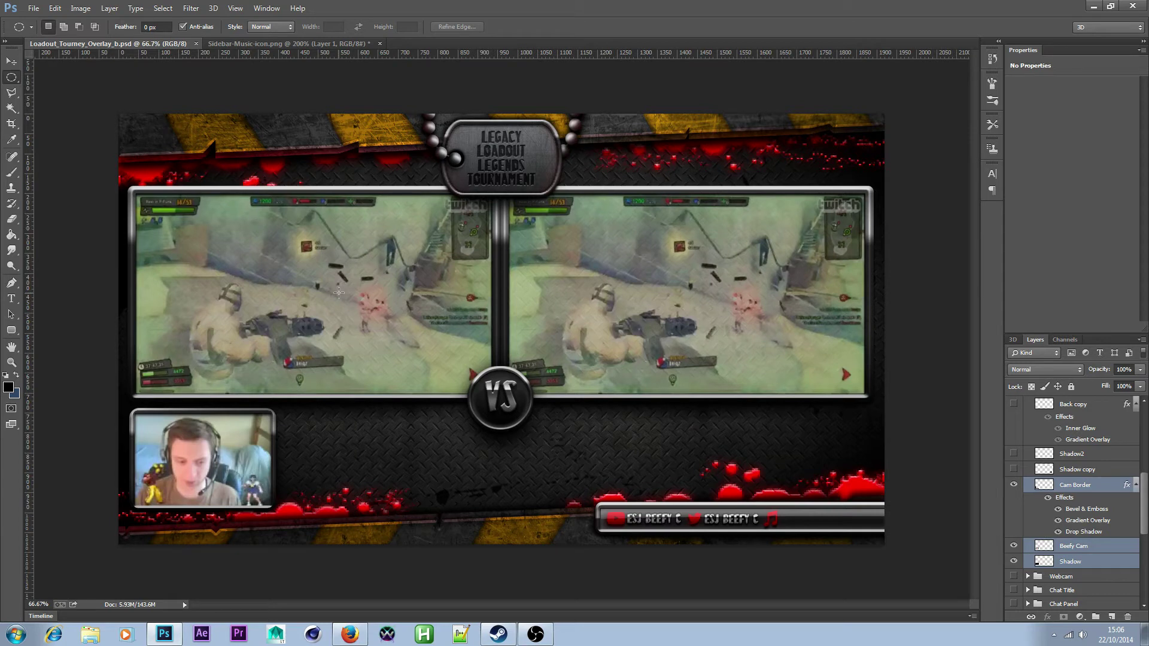
pyautogui.scroll(5, 1104, 482)
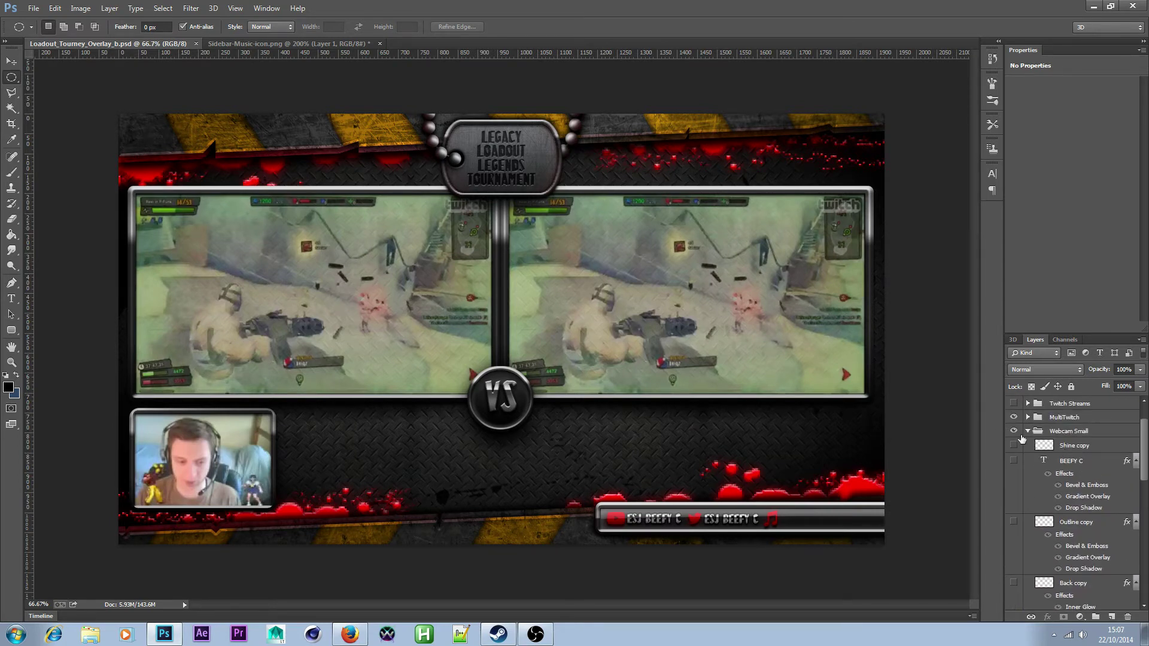
pyautogui.click(1027, 432)
pyautogui.scroll(3, 1077, 446)
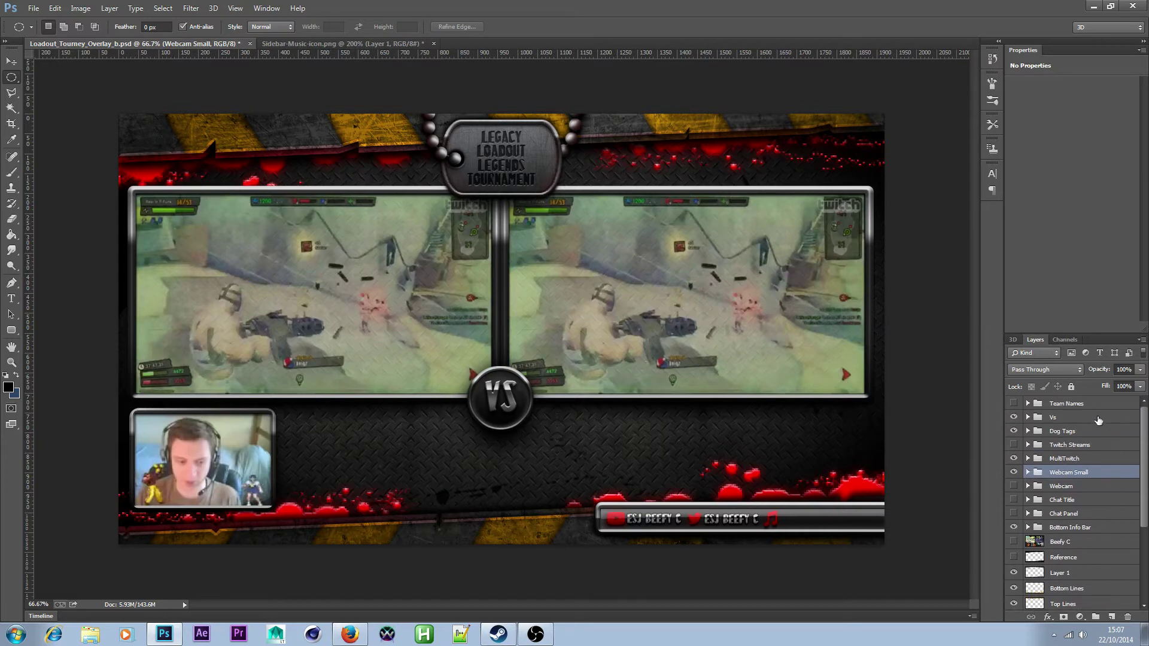
pyautogui.click(1013, 404)
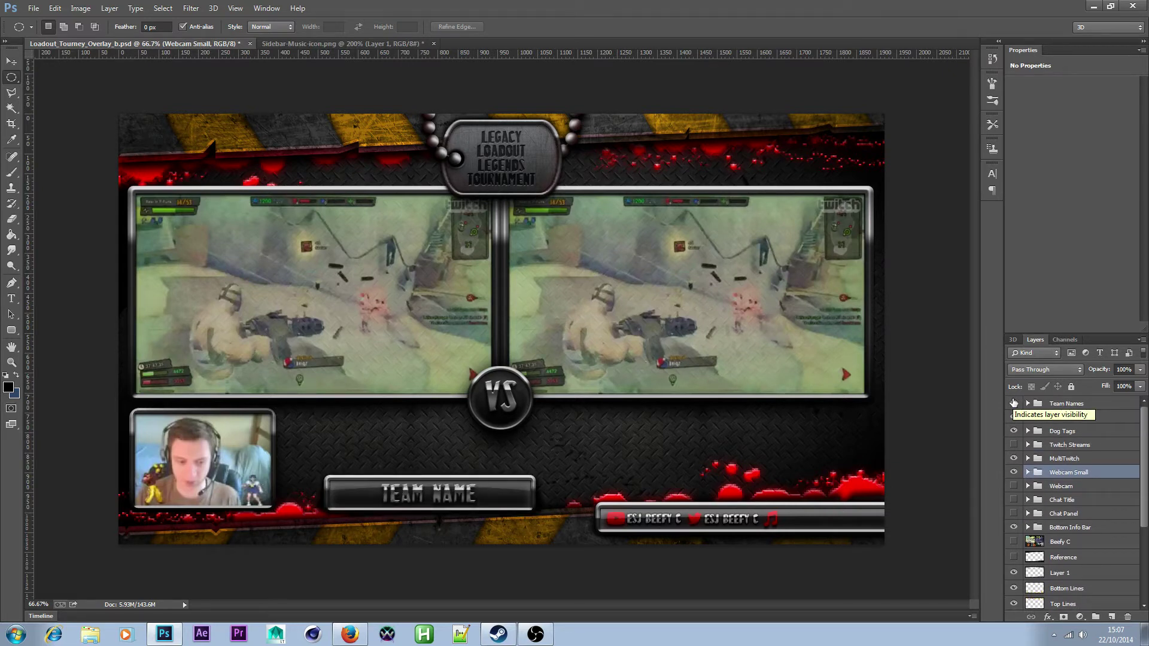
pyautogui.click(1014, 404)
# - Duplicate the Team Names group as a new group named Team Names 2
pyautogui.click(1074, 405)
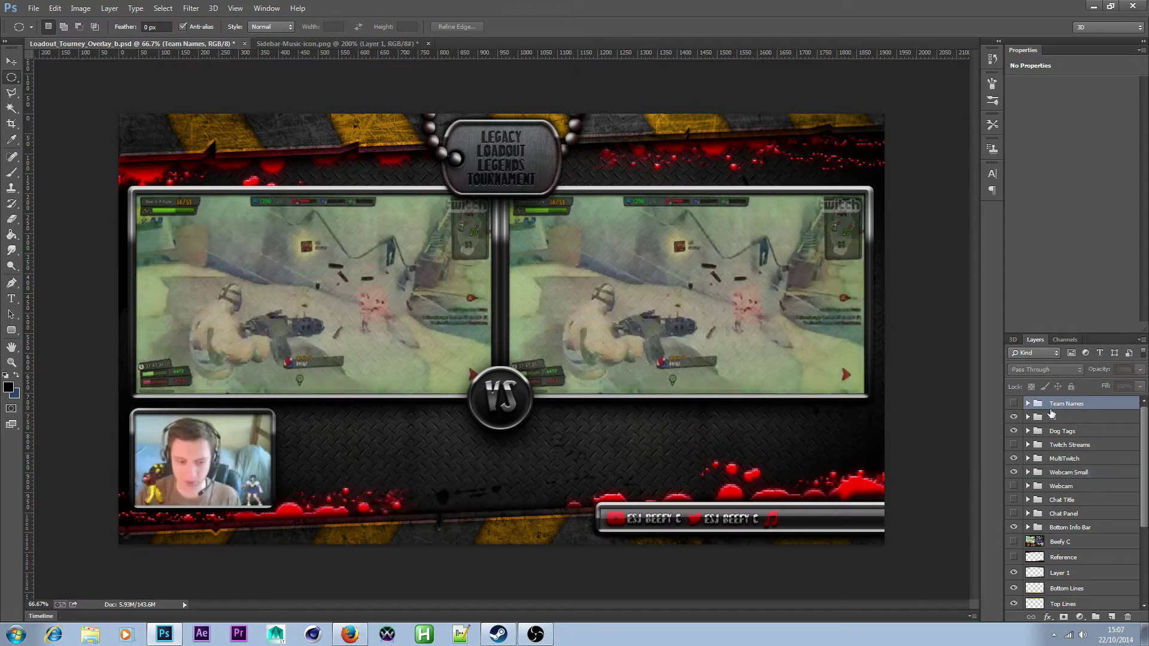
pyautogui.rightClick(1081, 404)
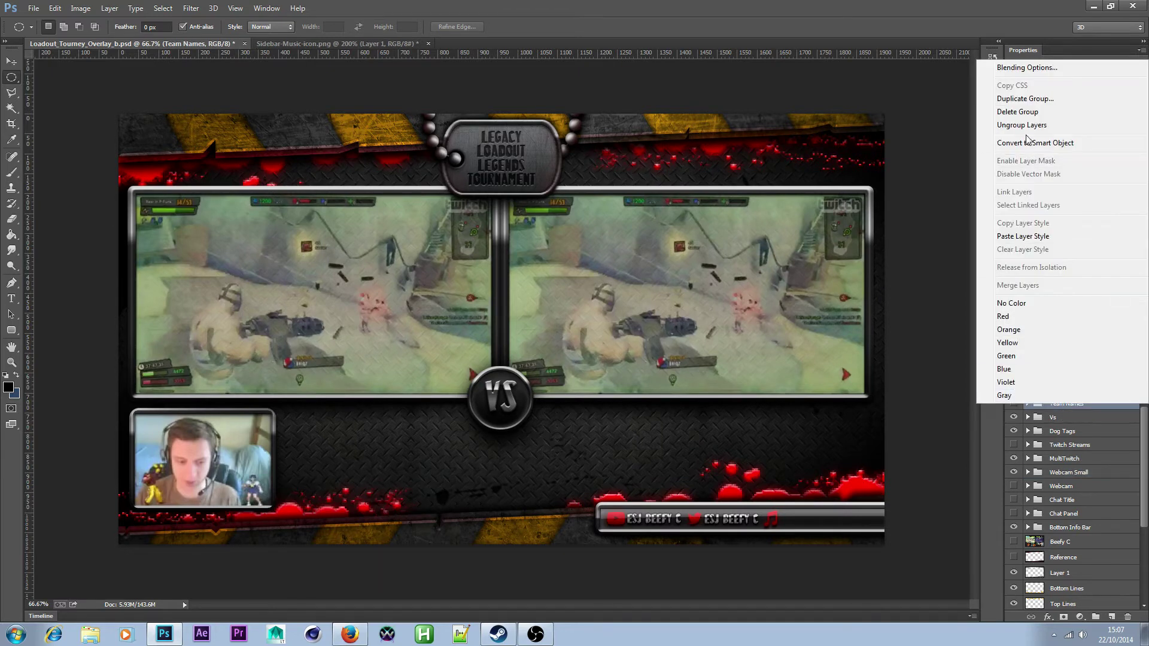
pyautogui.click(1062, 103)
pyautogui.click(572, 207)
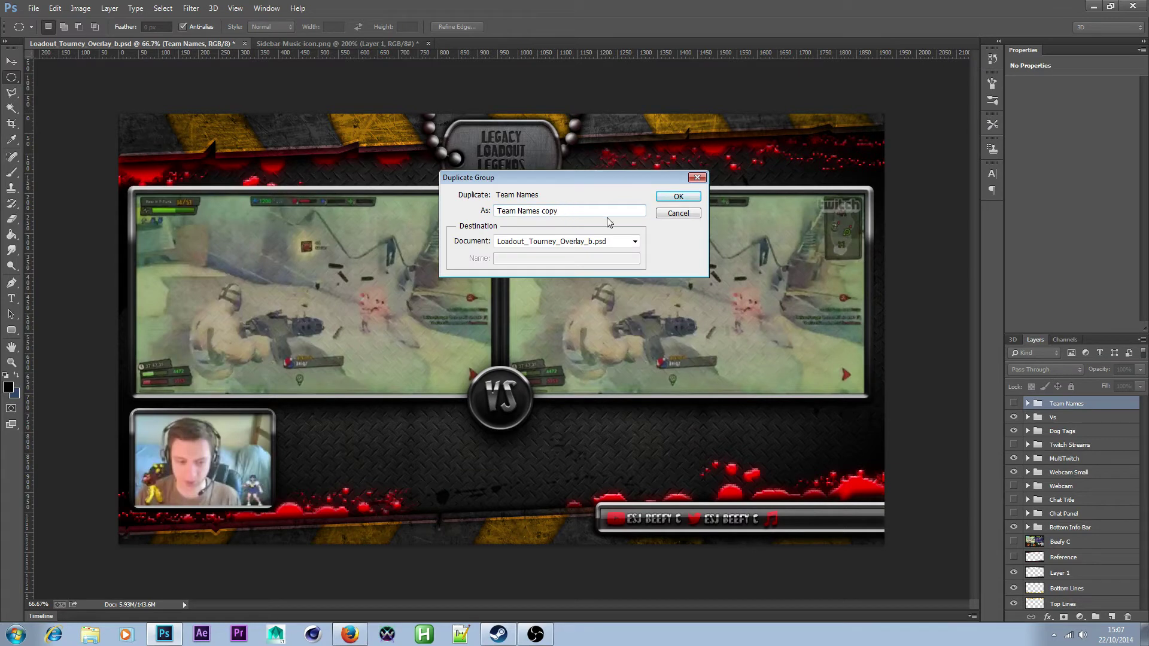
pyautogui.press('BackSpace')
pyautogui.press('BackSpace')
pyautogui.press('BackSpace')
pyautogui.press('BackSpace')
pyautogui.write('2')
pyautogui.press('Return')
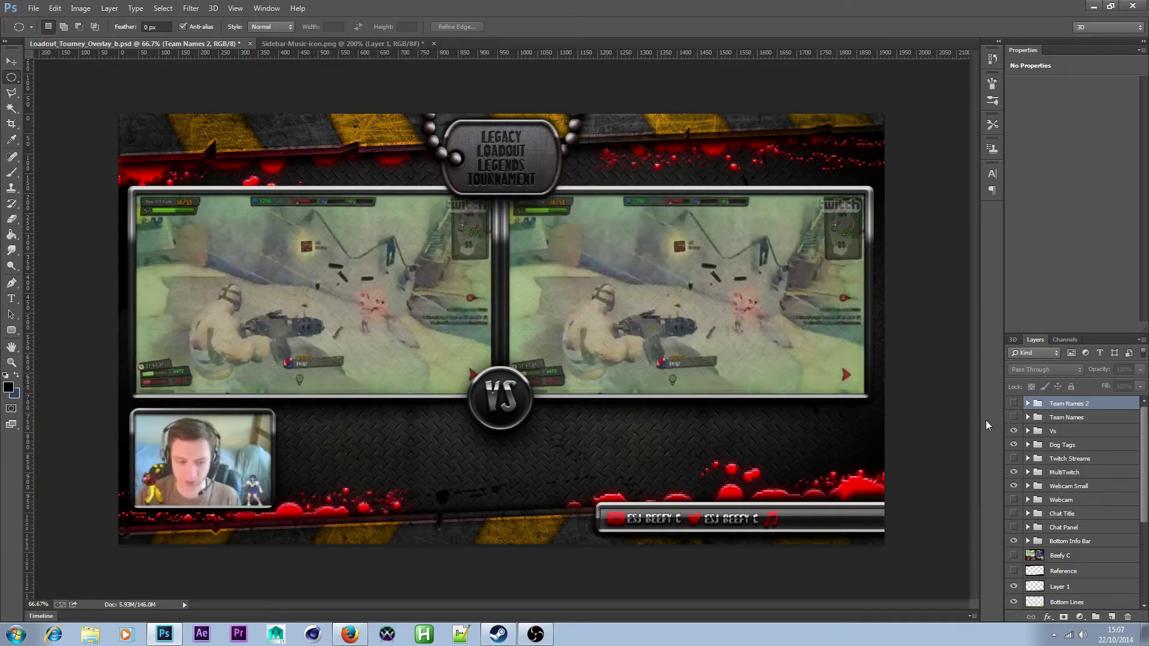
# - Show the Team Names 2 group and move its name plate onto the lower border of the left stream frame, nudging it left
pyautogui.click(1013, 403)
pyautogui.click(1027, 405)
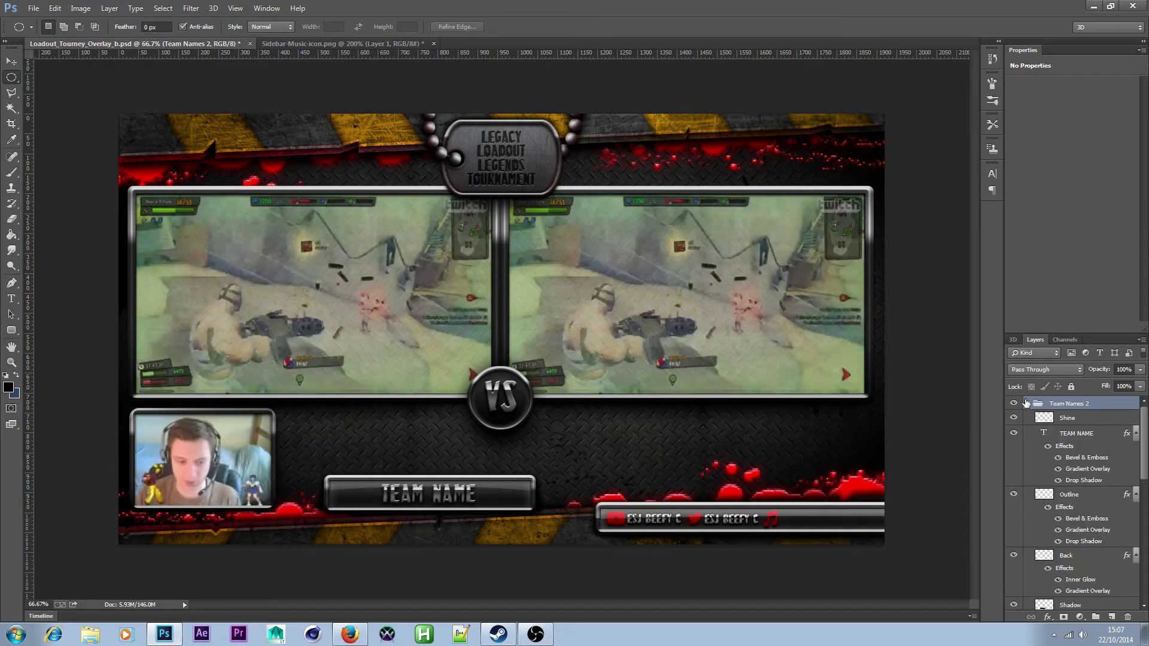
pyautogui.click(1028, 404)
pyautogui.click(12, 61)
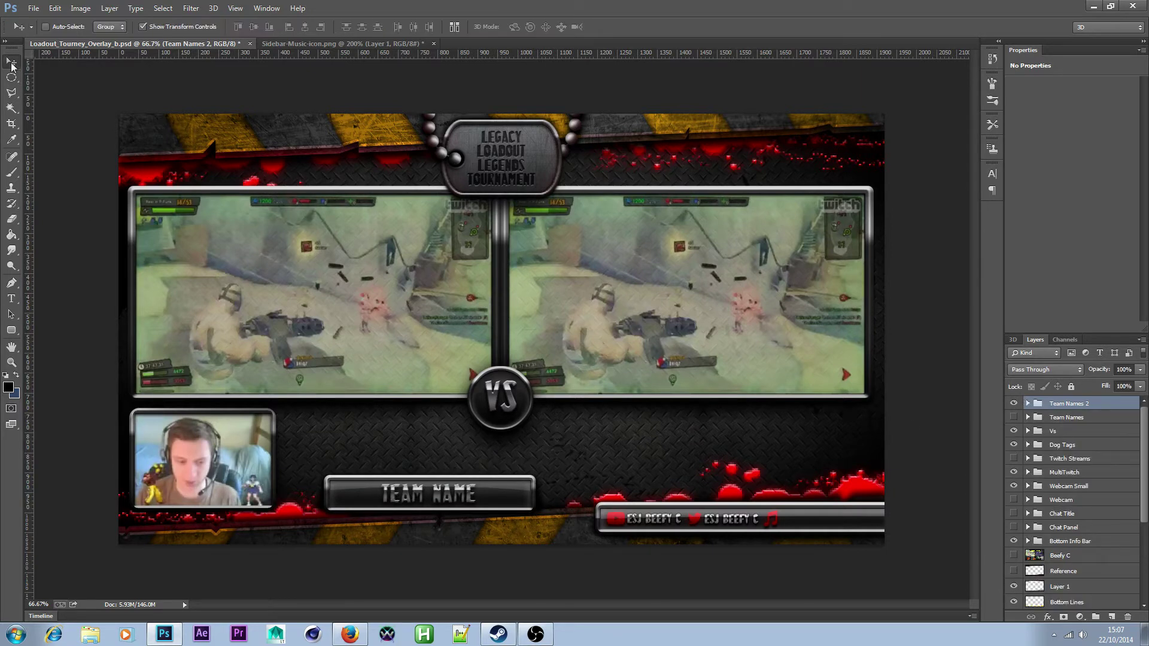
pyautogui.moveTo(445, 500); pyautogui.dragTo(334, 403)
pyautogui.press('Left')
pyautogui.press('Left')
pyautogui.press('Left')
pyautogui.press('Left')
pyautogui.press('Left')
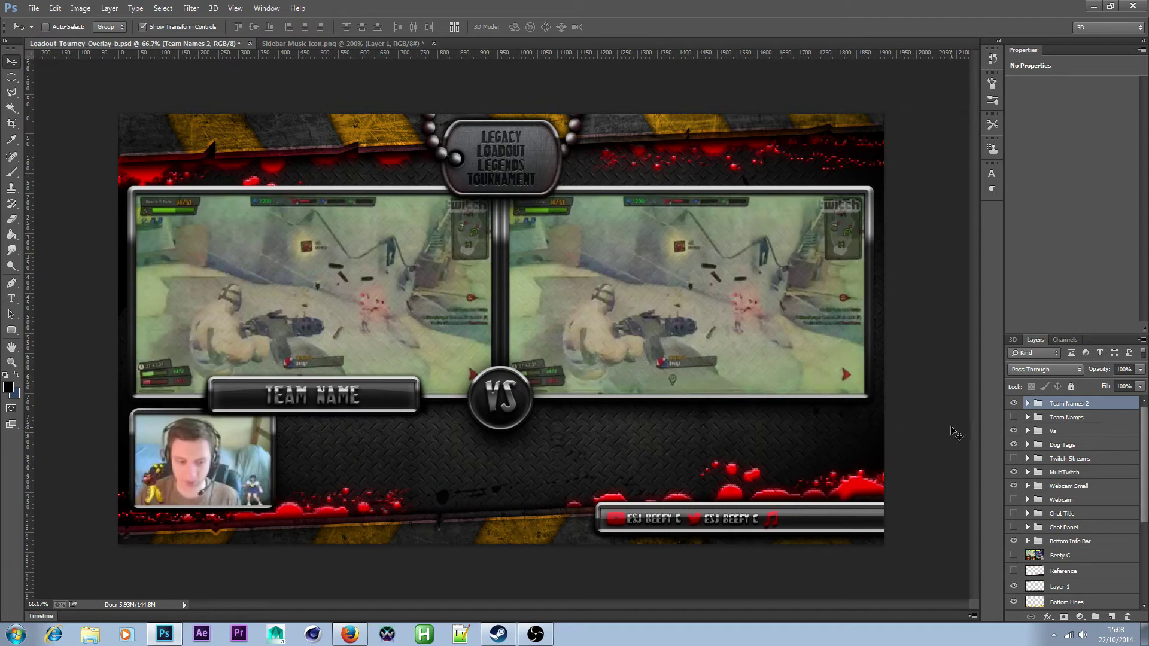
# - Expand the Team Names 2 group and collapse the effects lists of its TEAM NAME, Outline and Back layers
pyautogui.click(1028, 404)
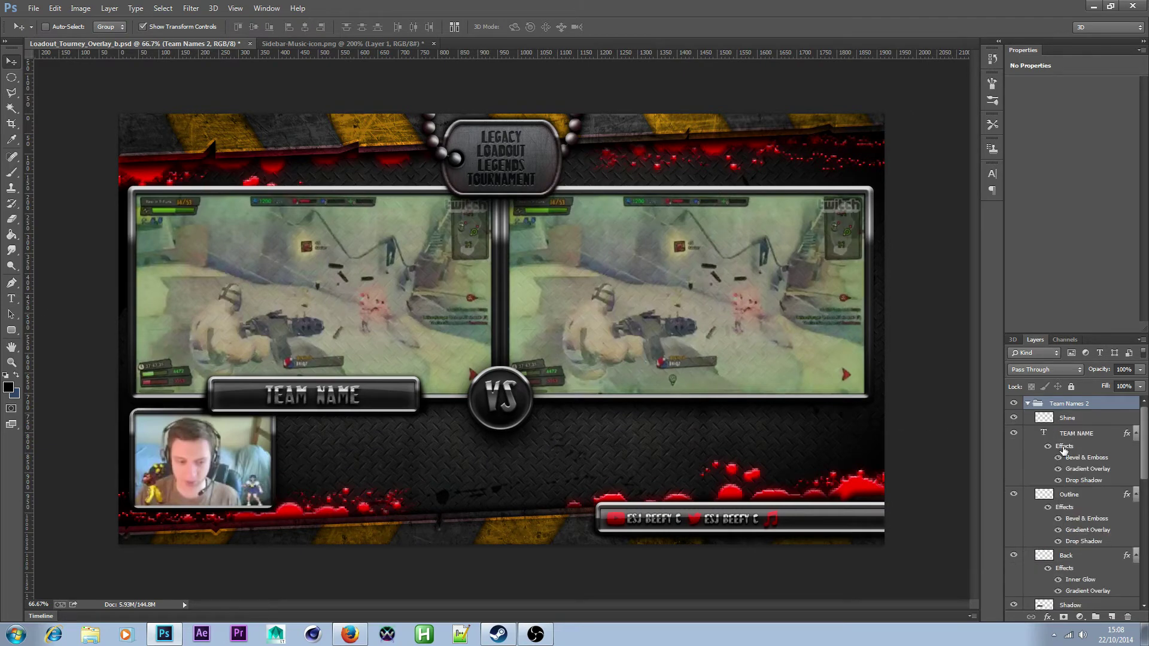
pyautogui.click(1086, 419)
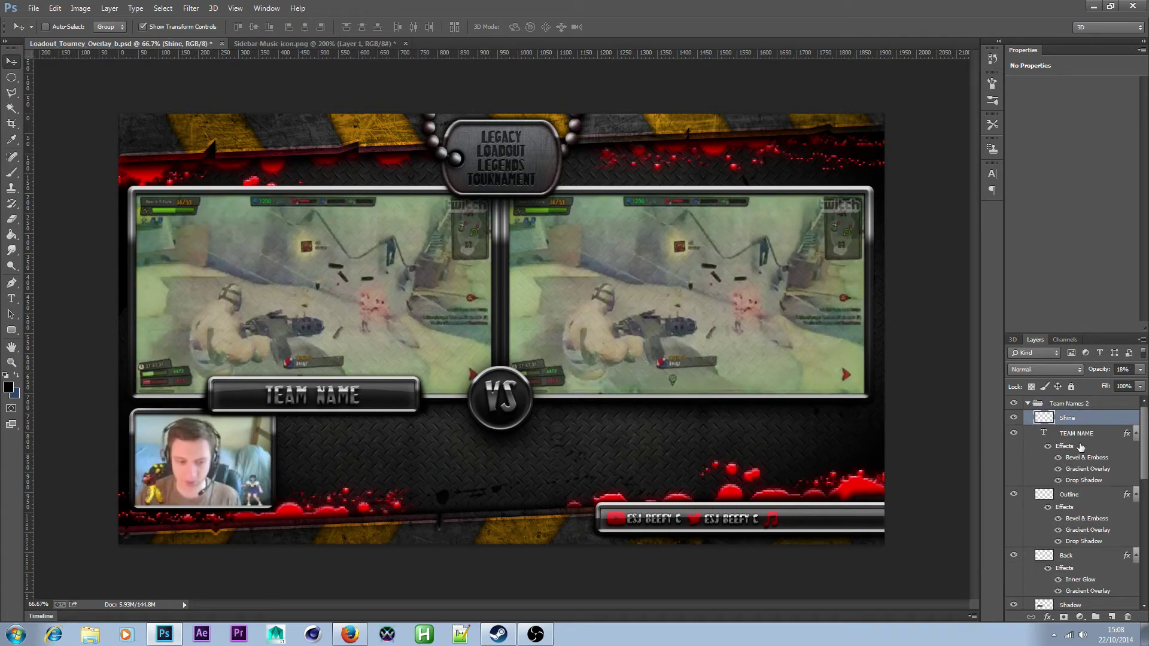
pyautogui.scroll(-1, 1098, 490)
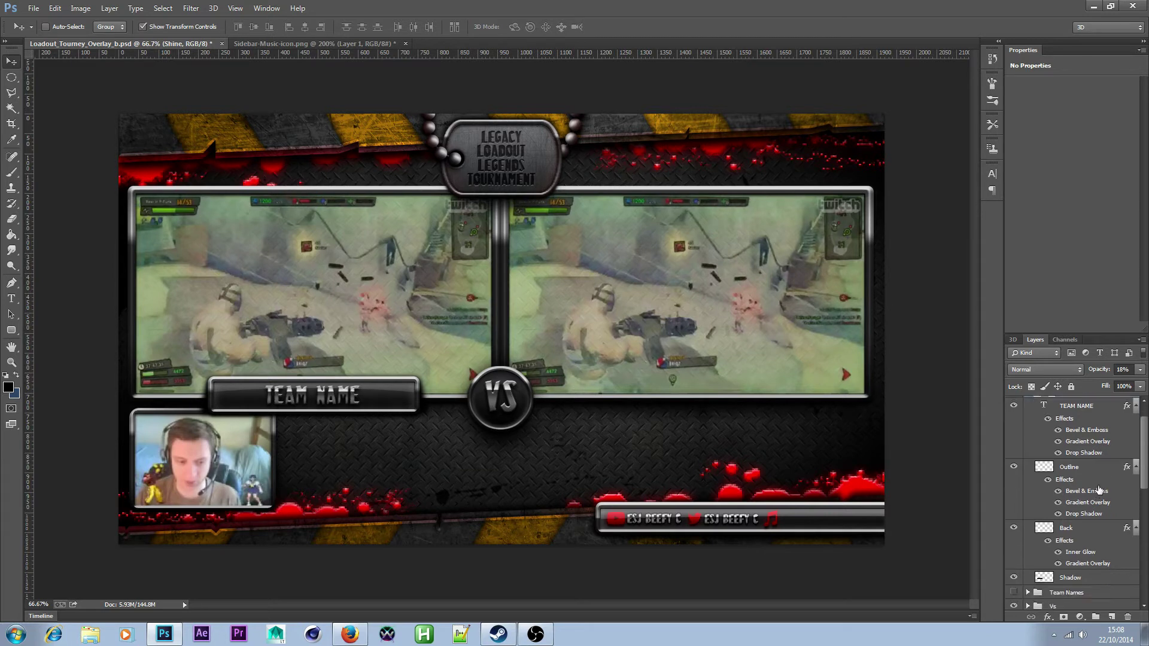
pyautogui.click(1135, 466)
pyautogui.click(1136, 483)
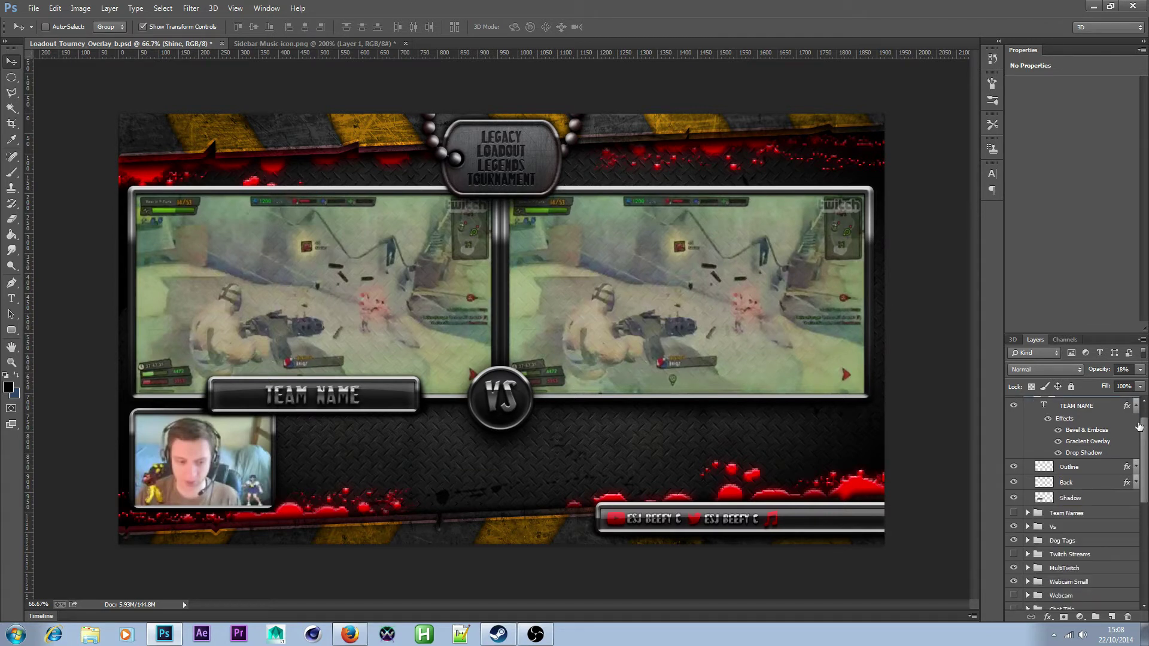
pyautogui.click(1137, 406)
pyautogui.scroll(1, 1135, 428)
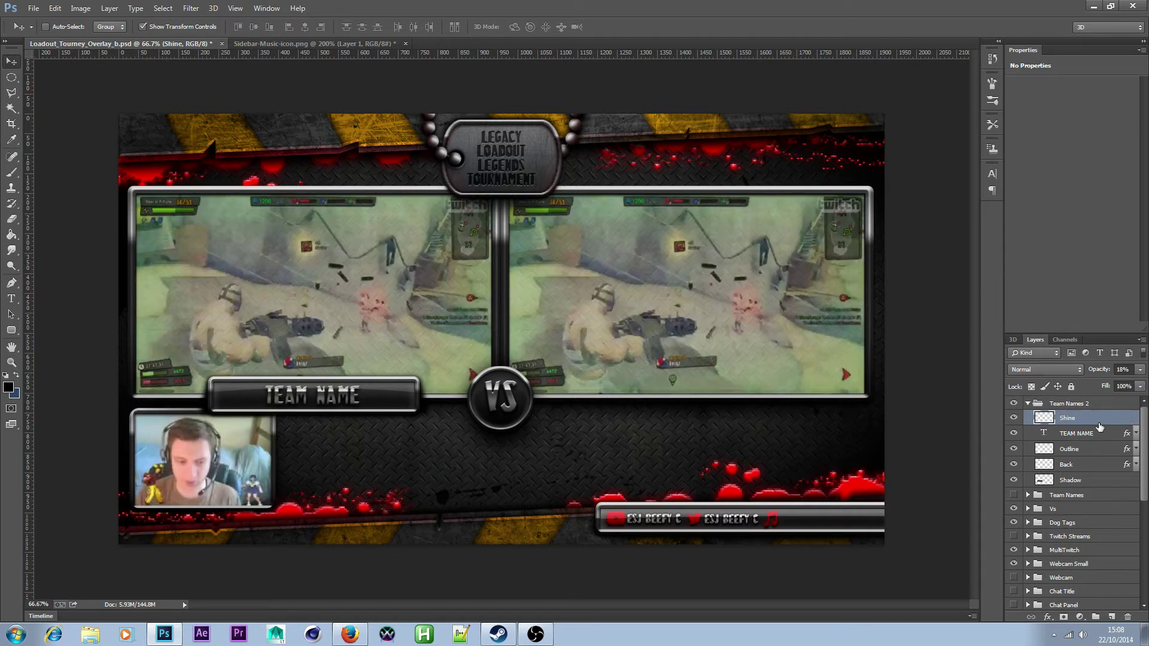
# - Duplicate the five name plate layers from Shine to Shadow and move the copied plate onto the right stream frame's lower border
pyautogui.rightClick(1090, 494)
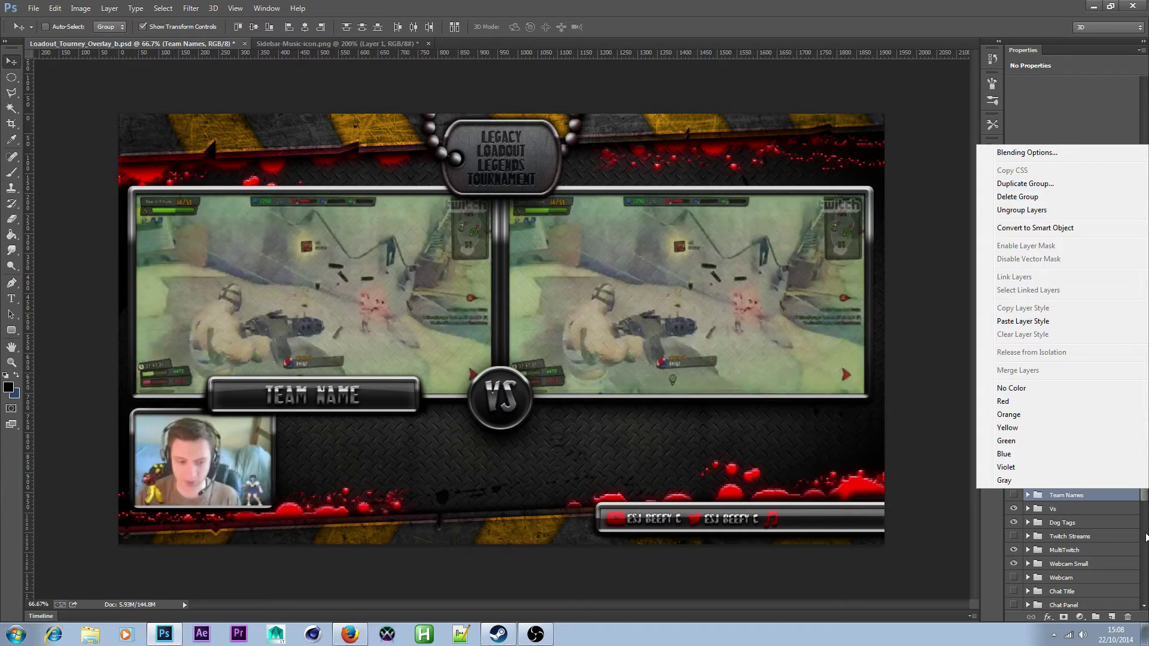
pyautogui.press('Escape')
pyautogui.click(1096, 467)
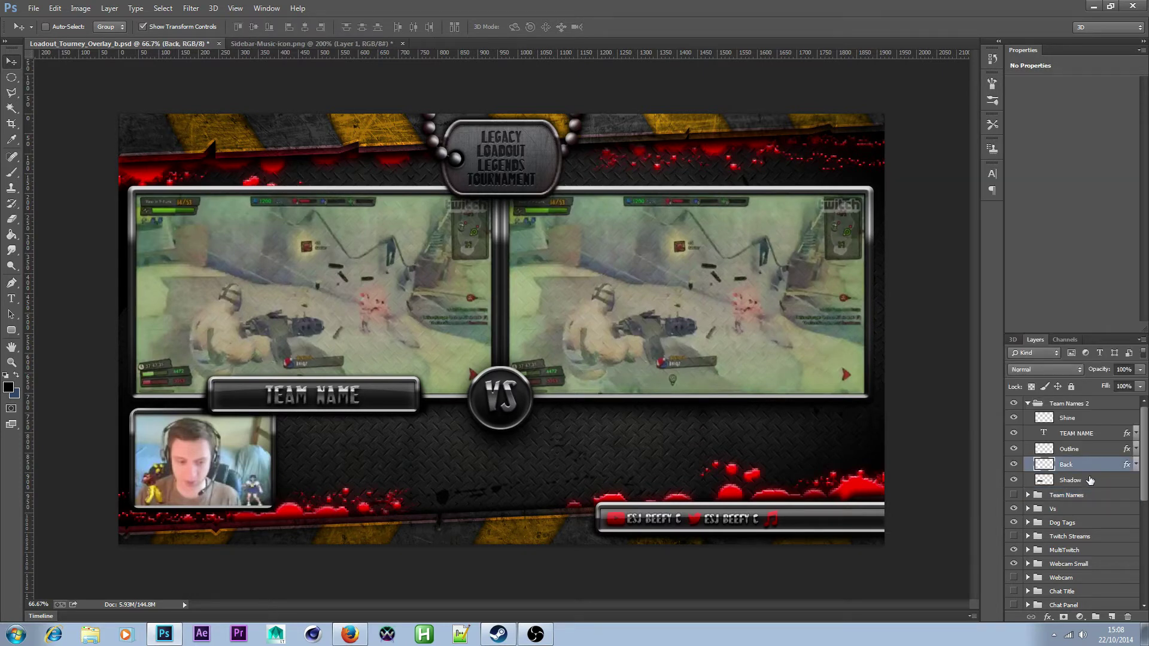
pyautogui.click(1091, 481)
pyautogui.keyDown('shift'); pyautogui.click(1084, 421); pyautogui.keyUp('shift')
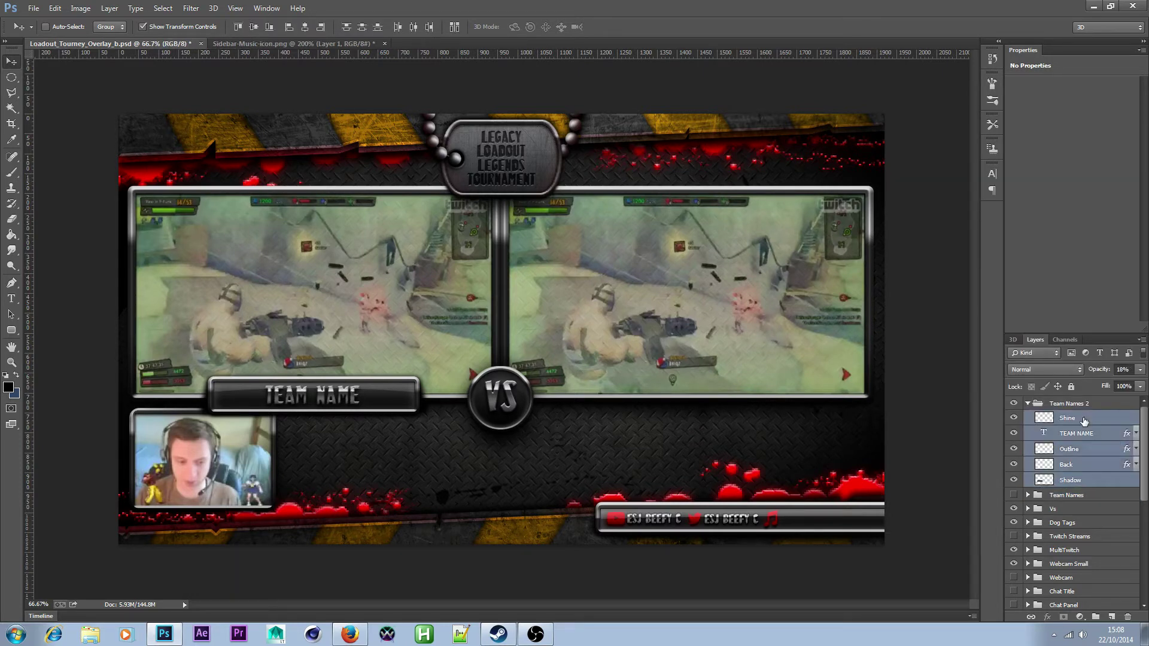
pyautogui.rightClick(1084, 420)
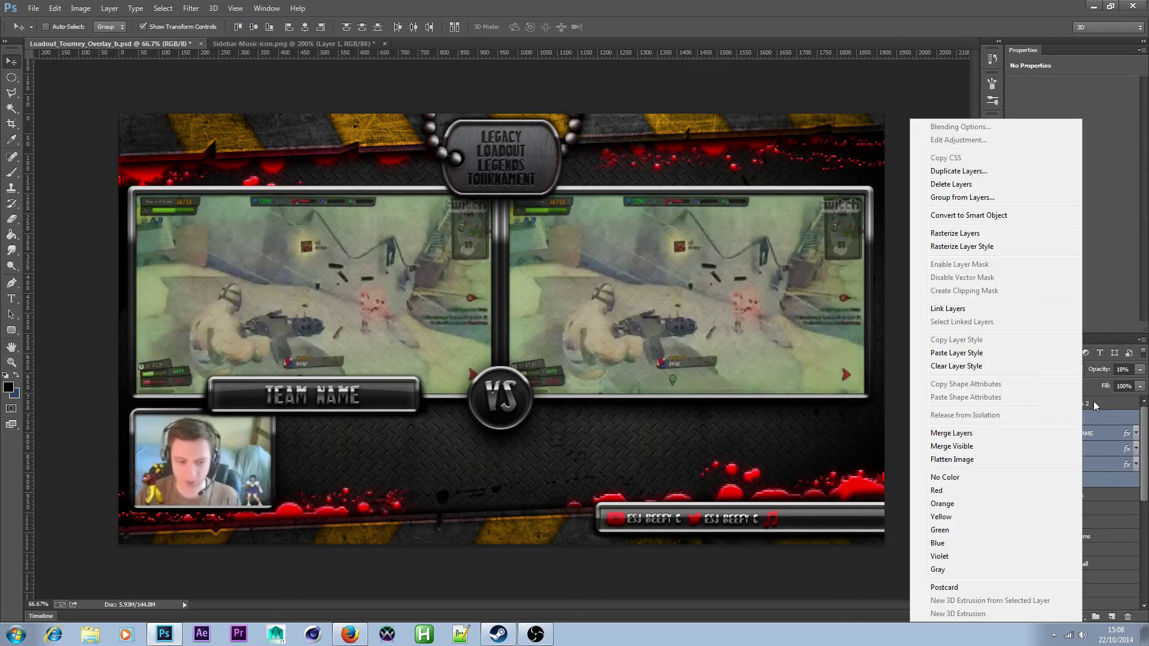
pyautogui.click(992, 174)
pyautogui.click(678, 196)
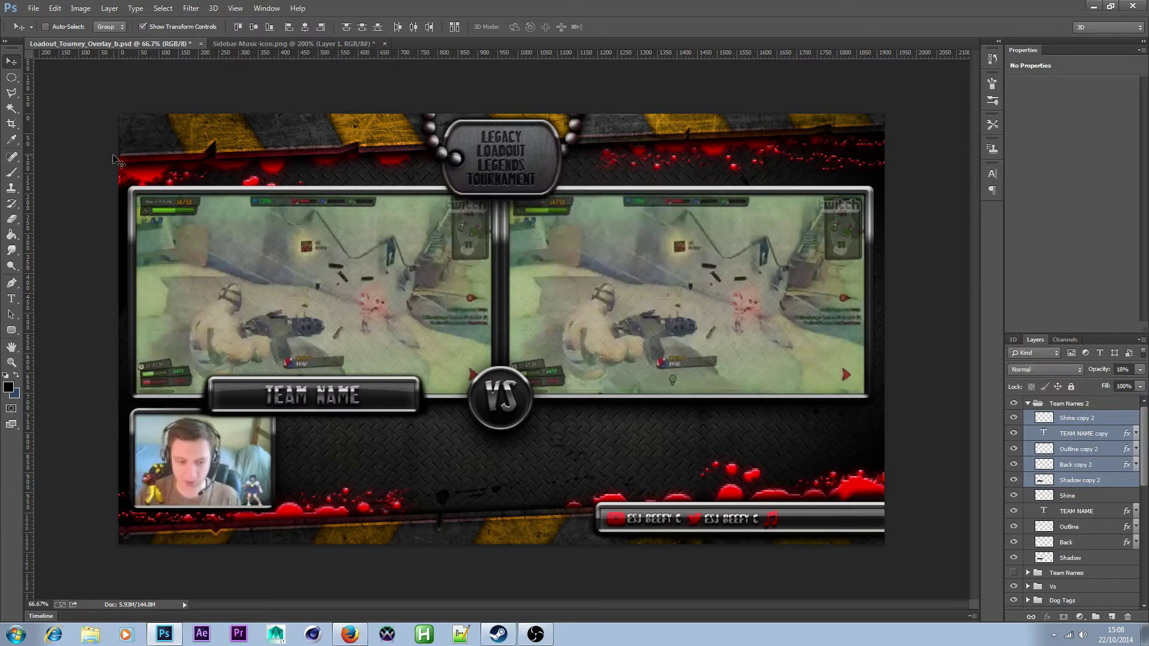
pyautogui.moveTo(320, 386); pyautogui.dragTo(699, 397)
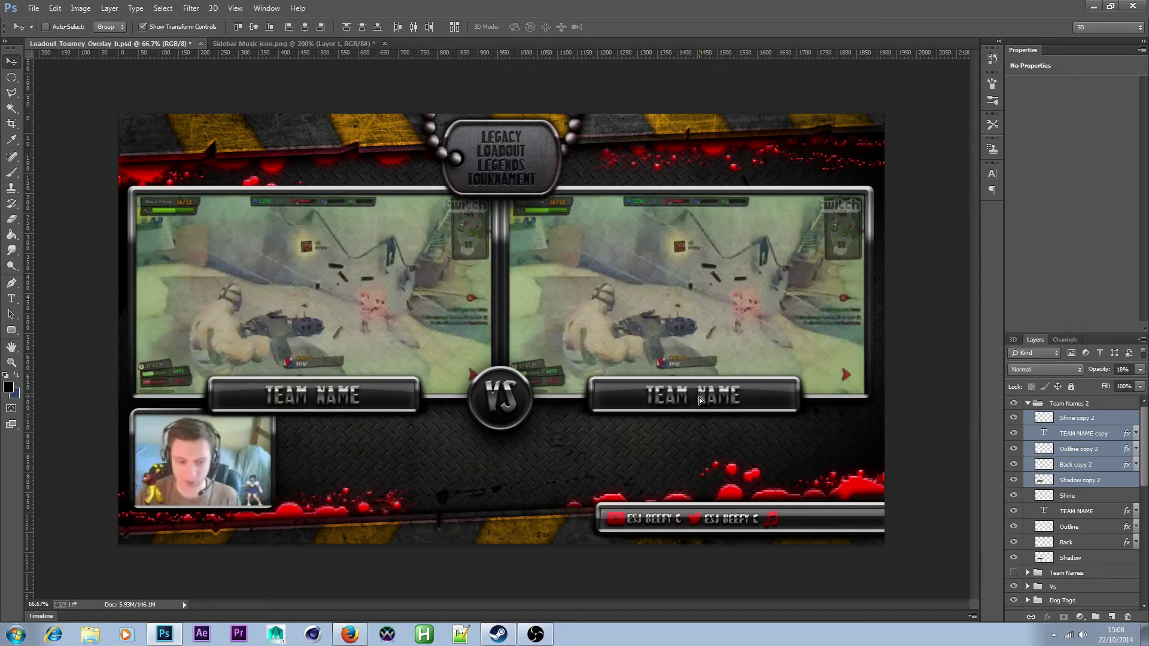
pyautogui.moveTo(699, 397); pyautogui.dragTo(692, 396)
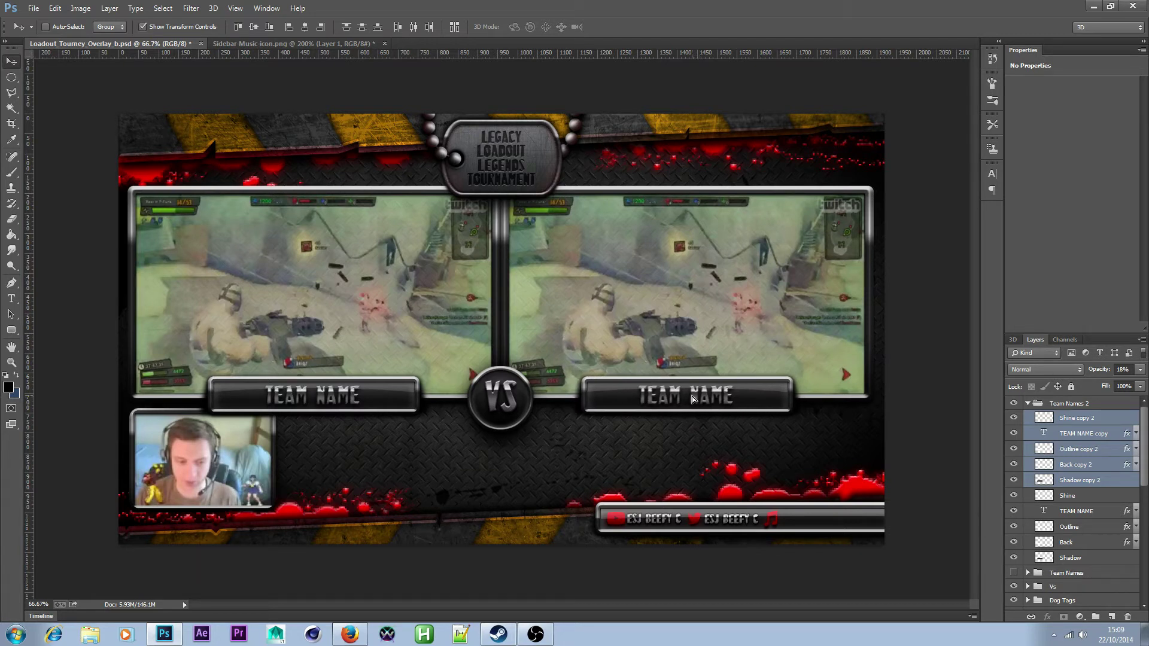
# - Change the text on the right name plate to TEAM 1 NAME
pyautogui.click(1093, 435)
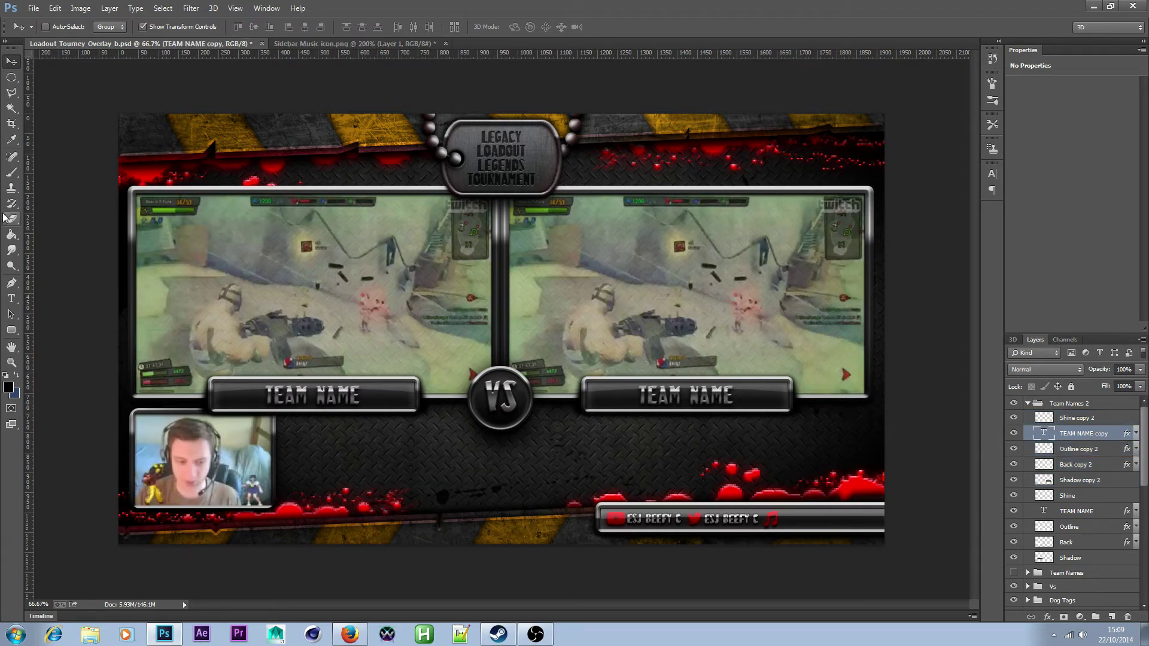
pyautogui.click(12, 298)
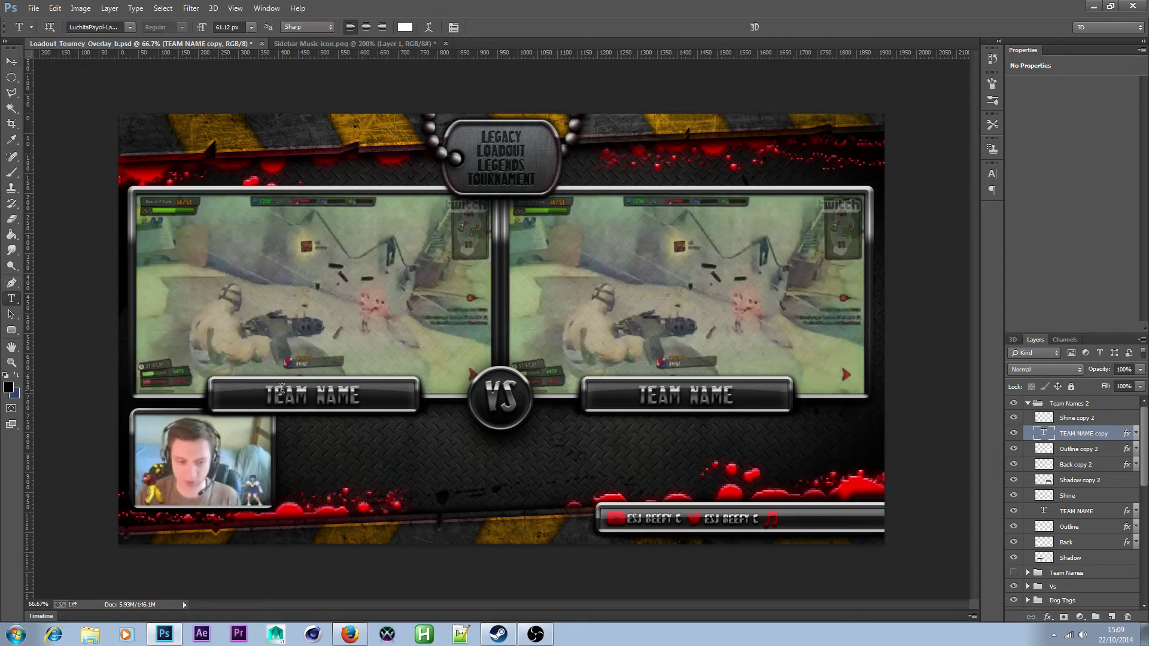
pyautogui.click(680, 393)
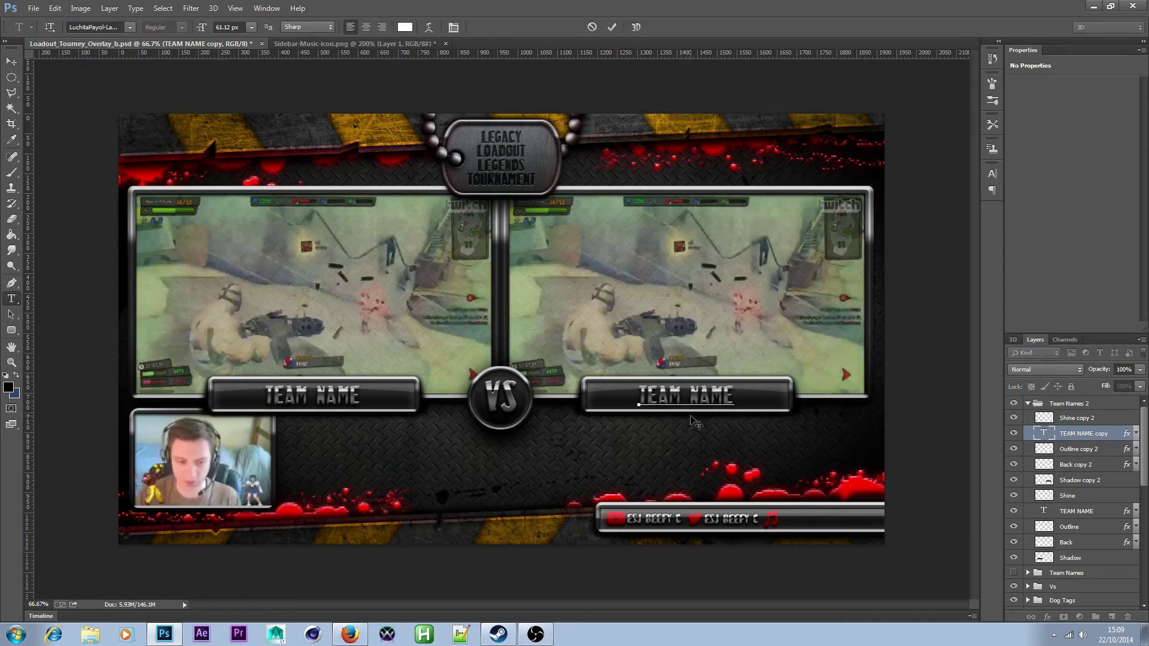
pyautogui.write('1')
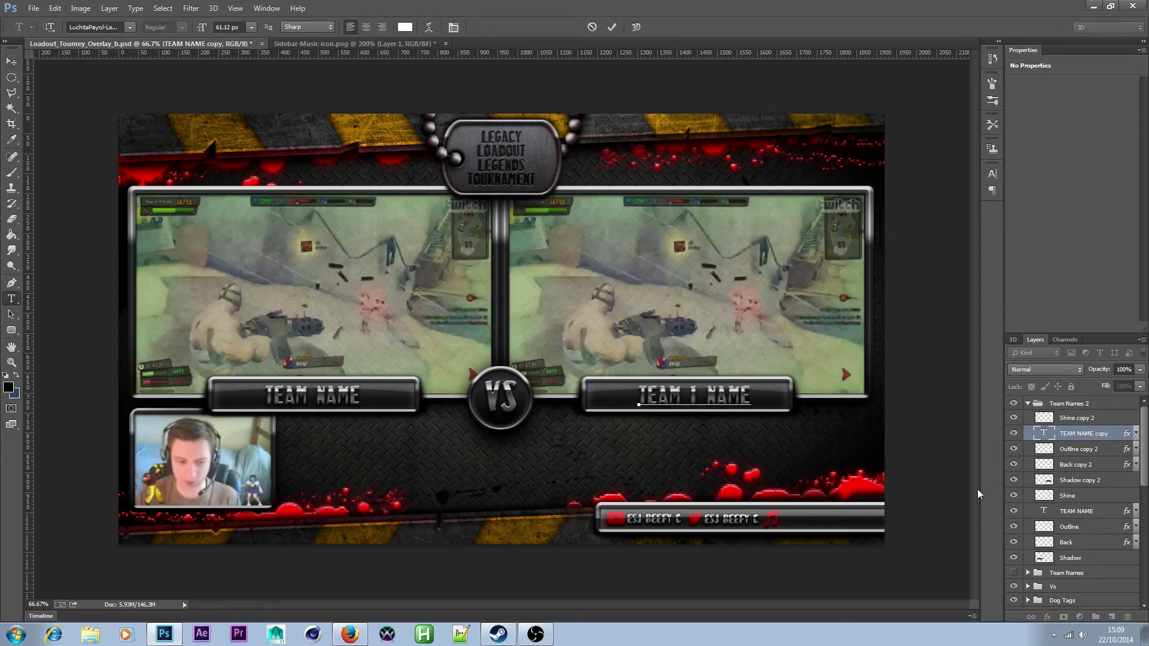
# - Change the text on the left name plate to TEAM 1 NAME
pyautogui.click(1082, 511)
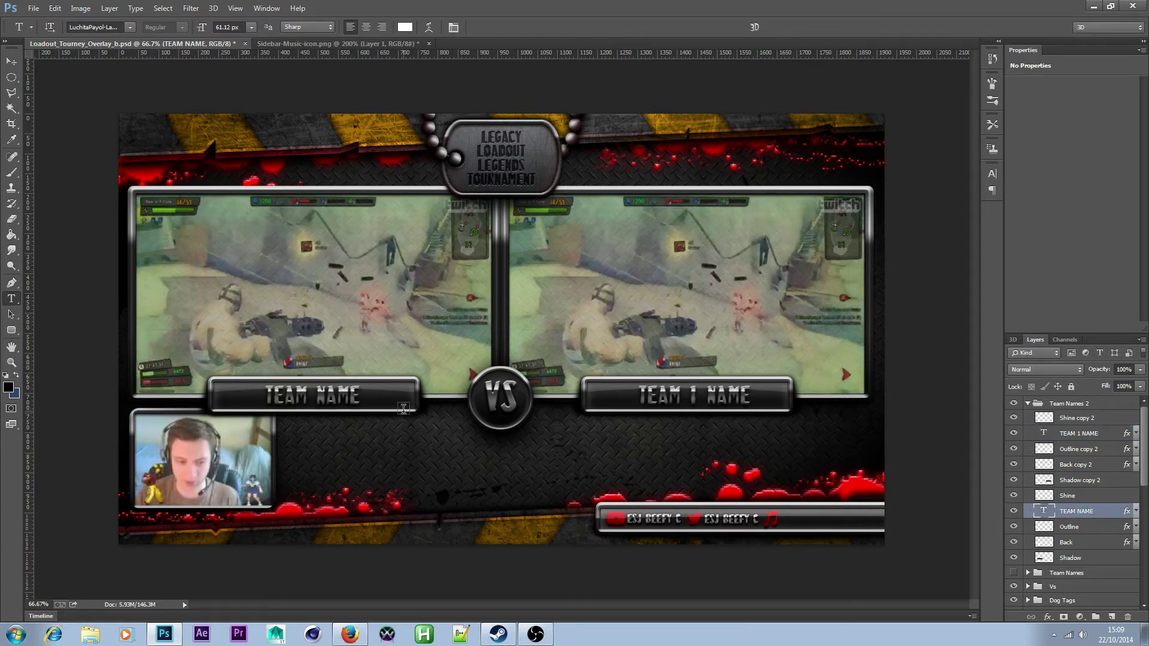
pyautogui.click(305, 393)
pyautogui.write('1')
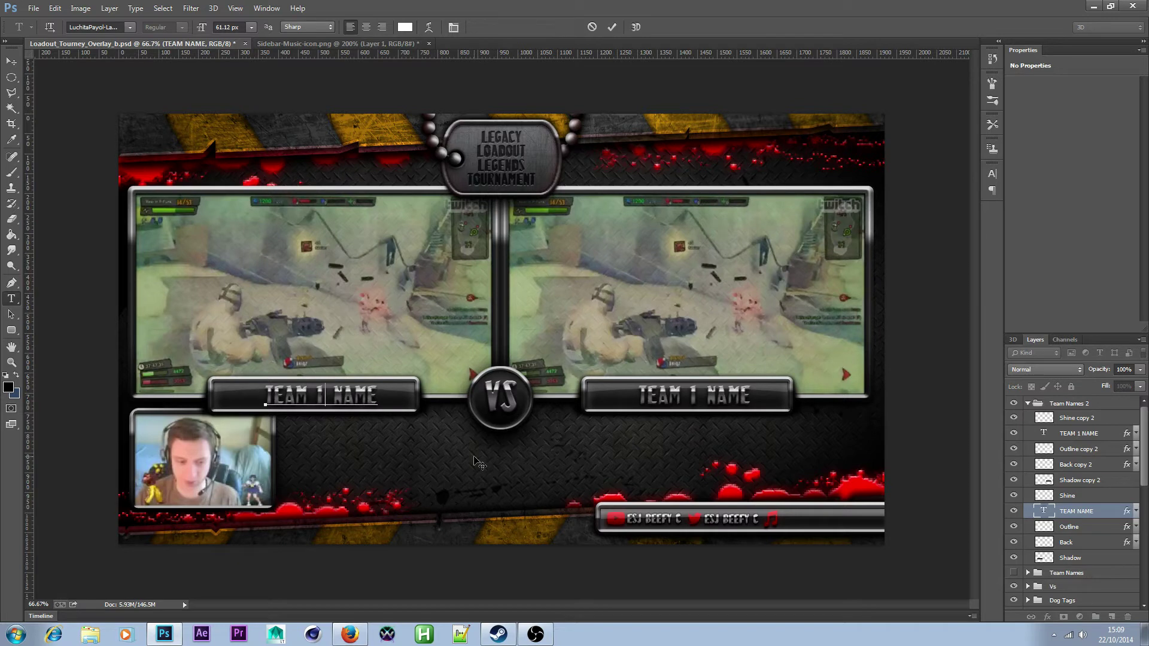
# - Change the right name plate's text to TEAM 2 NAME and save the document
pyautogui.click(1103, 440)
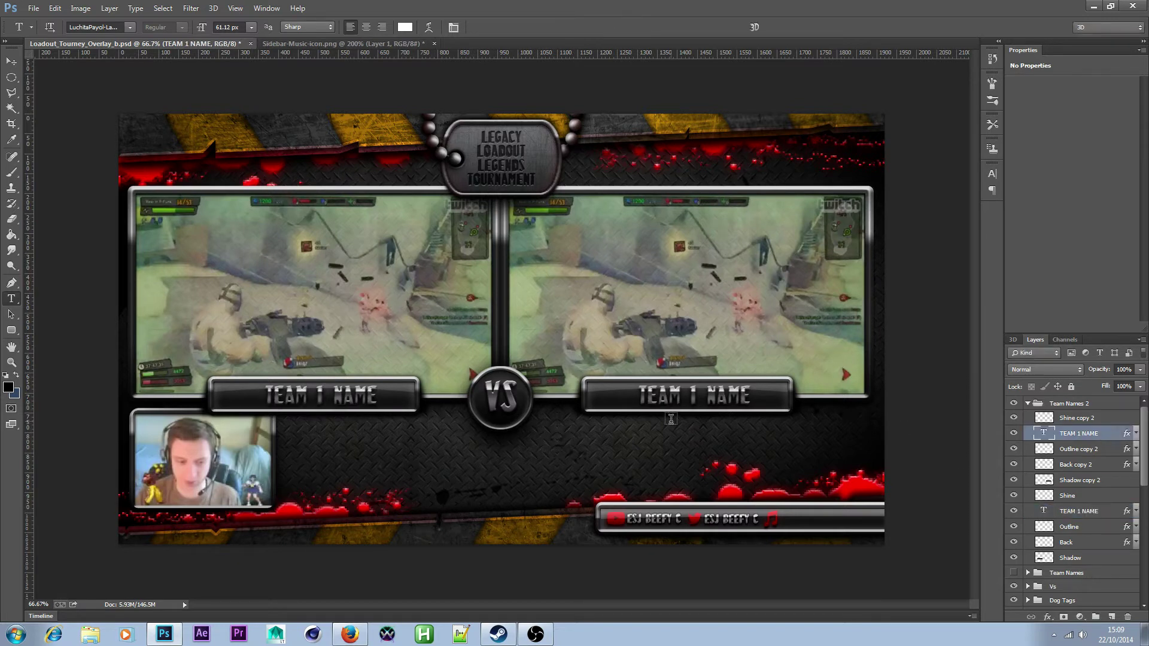
pyautogui.click(697, 393)
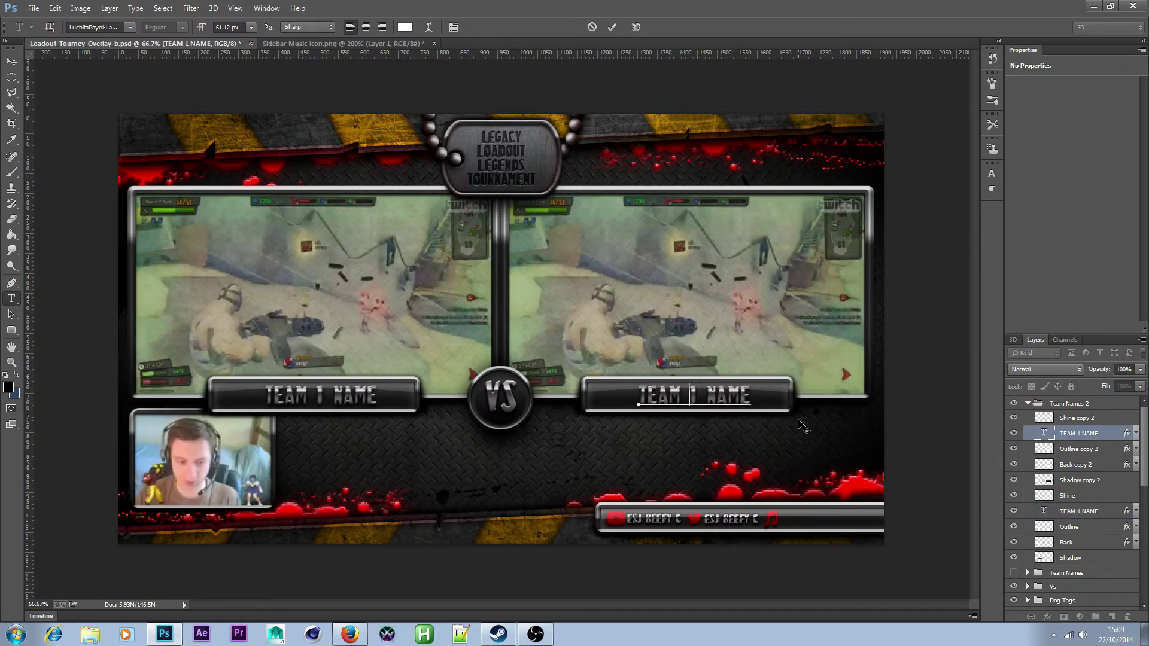
pyautogui.press('BackSpace')
pyautogui.write('2')
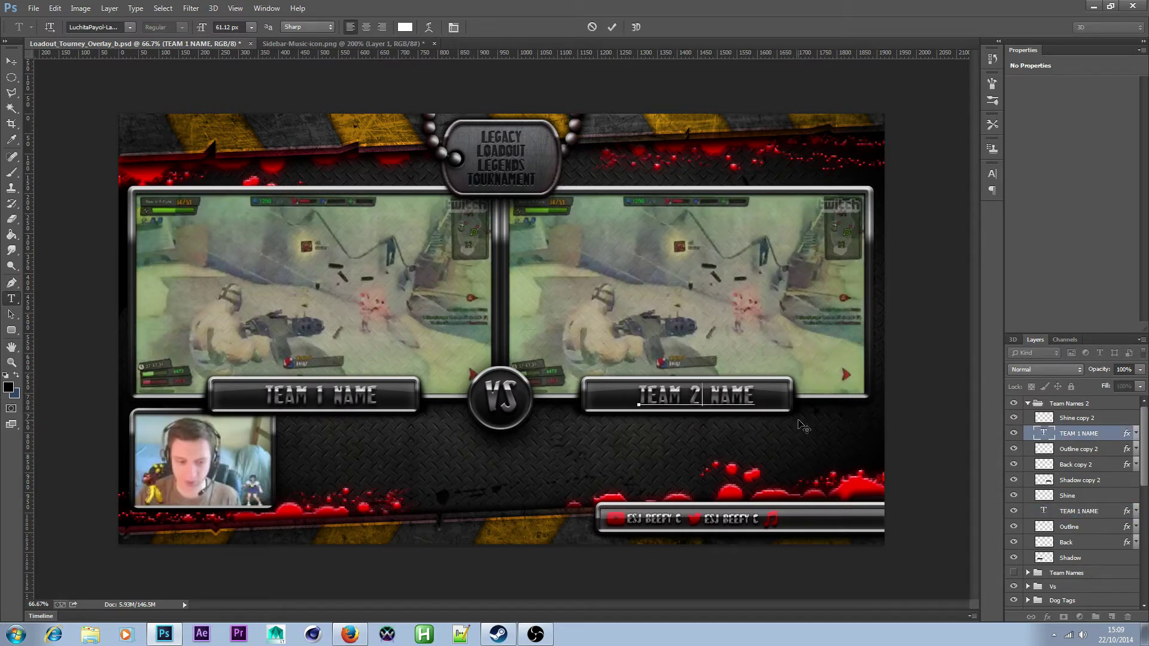
pyautogui.click(13, 62)
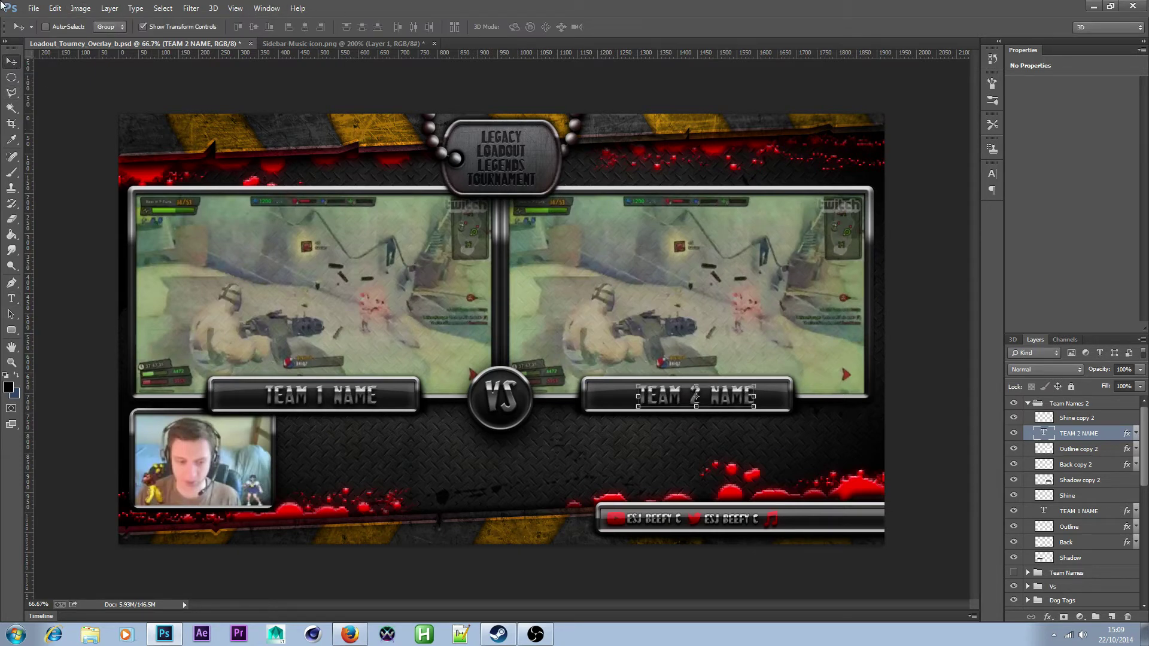
pyautogui.click(33, 9)
pyautogui.click(36, 145)
# - Add a new layer above the Shadow layer in the Team Names 2 group and name it Shadow 2
pyautogui.click(12, 77)
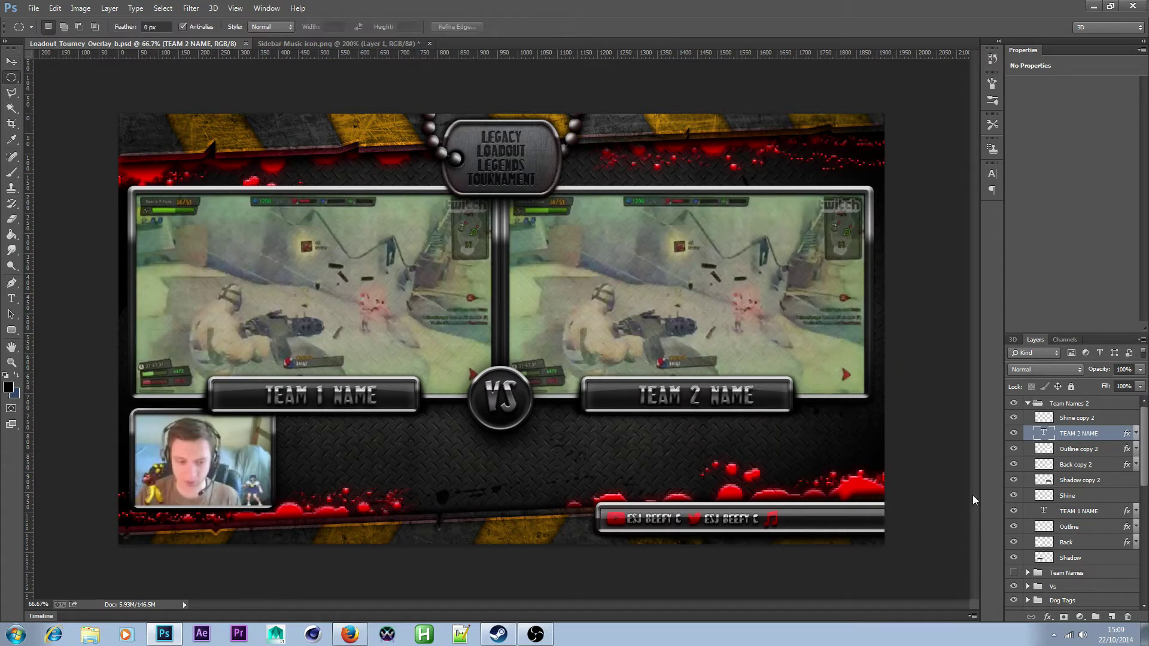
pyautogui.click(1100, 488)
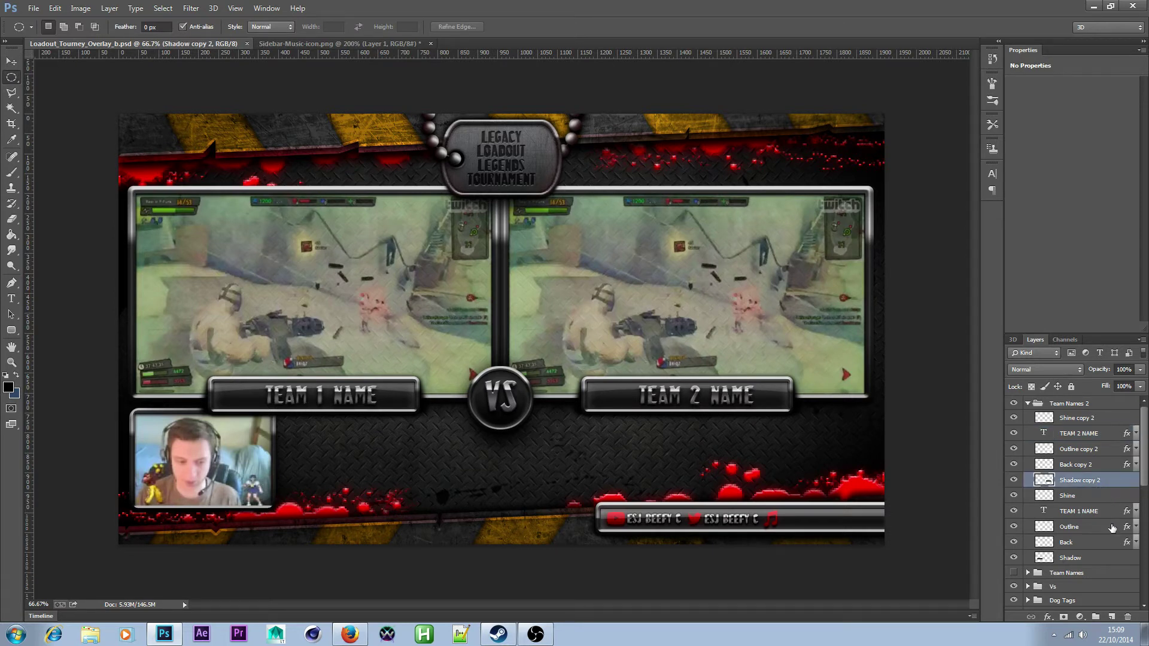
pyautogui.click(1095, 558)
pyautogui.click(1111, 617)
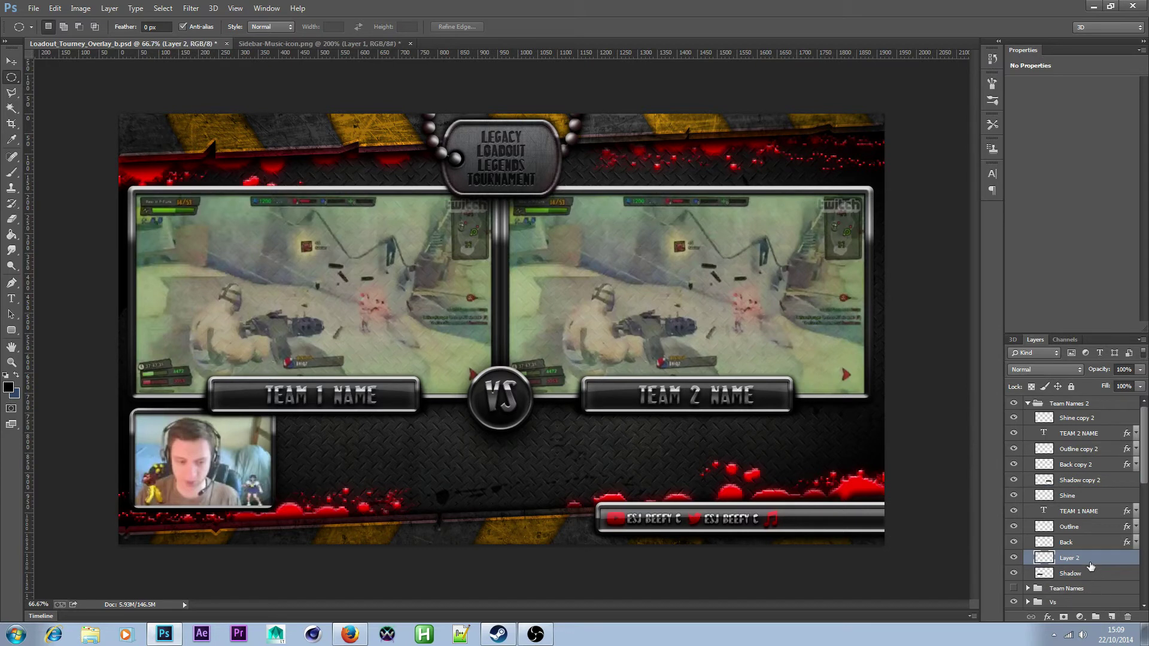
pyautogui.doubleClick(1077, 559)
pyautogui.write('Shadow')
pyautogui.press('Return')
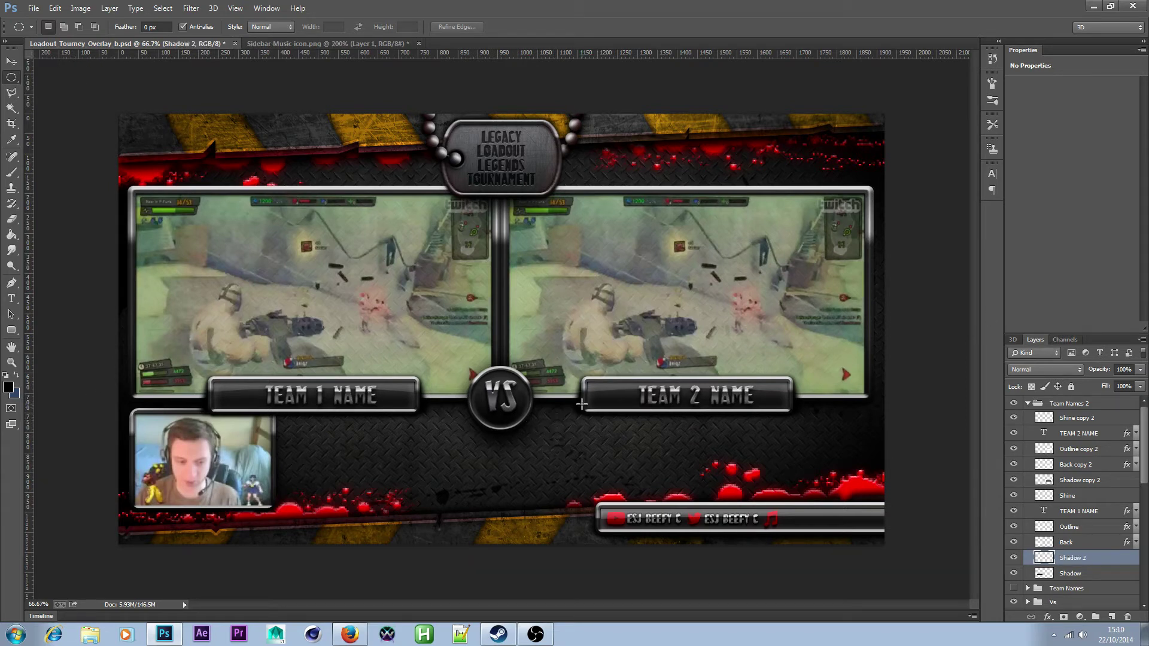
# - Fill a thin elliptical selection along the right name plate's lower edge with black on the Shadow 2 layer, and deselect it
pyautogui.moveTo(582, 405); pyautogui.dragTo(791, 422)
pyautogui.click(11, 234)
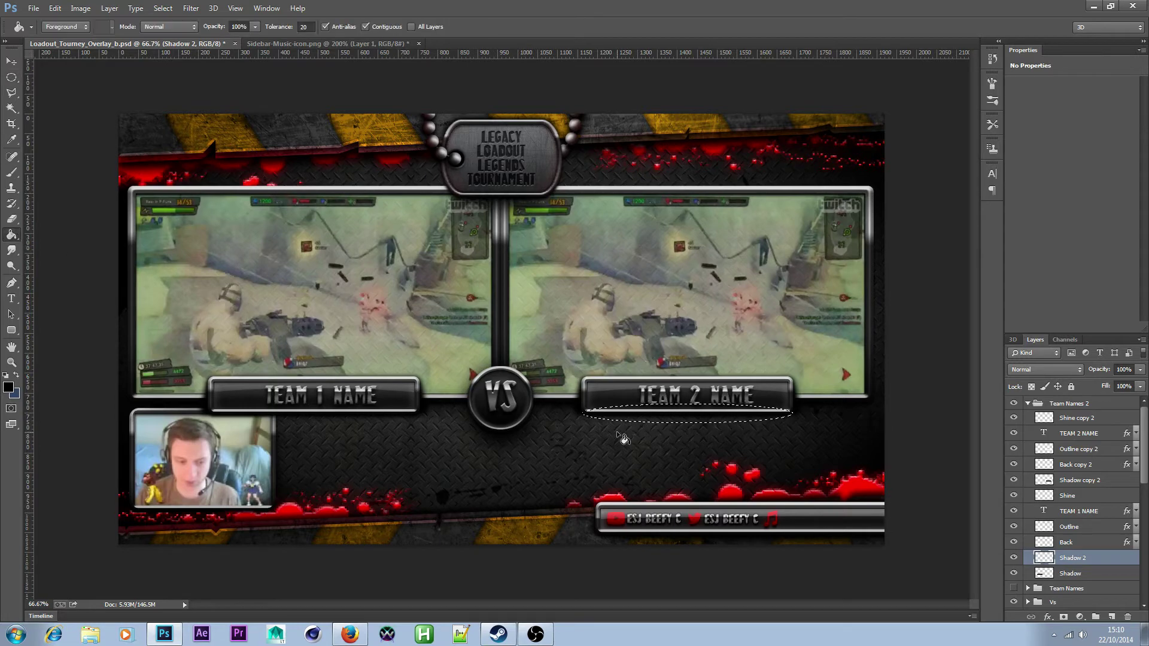
pyautogui.hotkey('ctrl', 'd')
pyautogui.press('m')
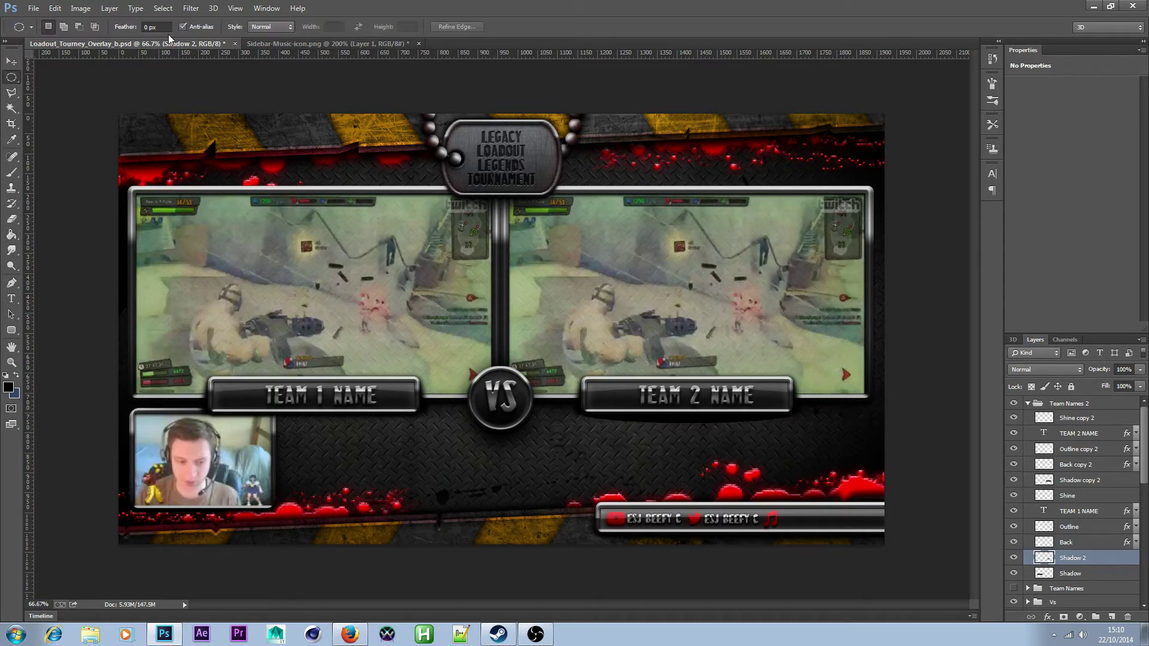
# - Select the whole canvas and apply a Gaussian Blur with the preset radius to the Shadow 2 layer
pyautogui.click(163, 9)
pyautogui.click(174, 17)
pyautogui.click(186, 10)
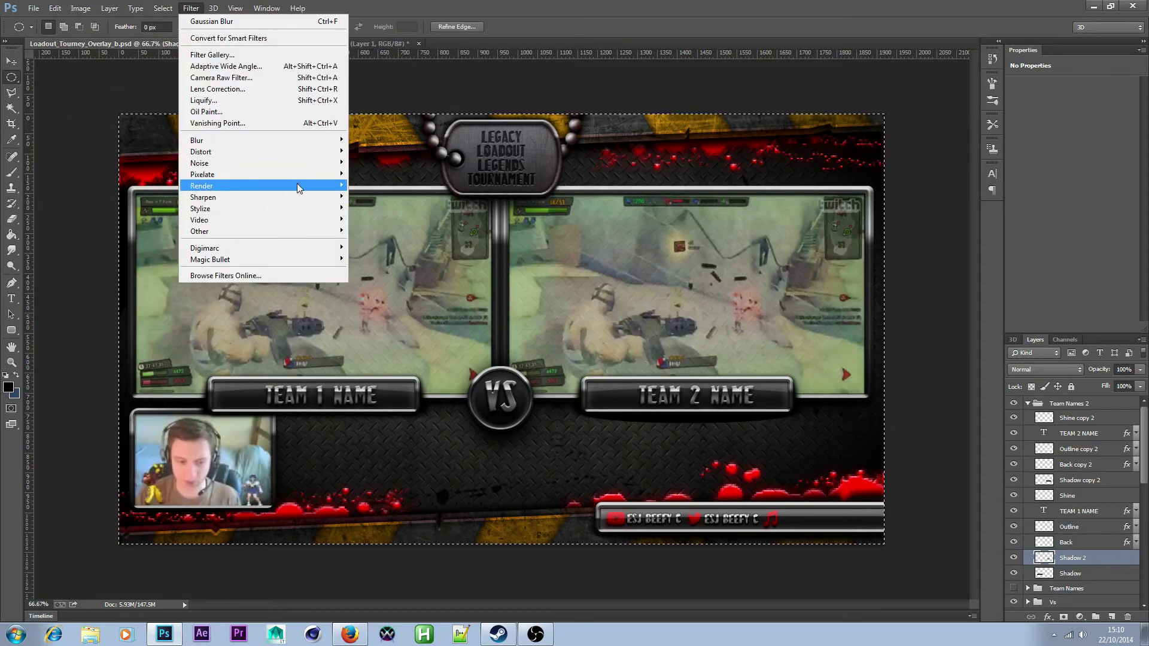
pyautogui.moveTo(308, 140)
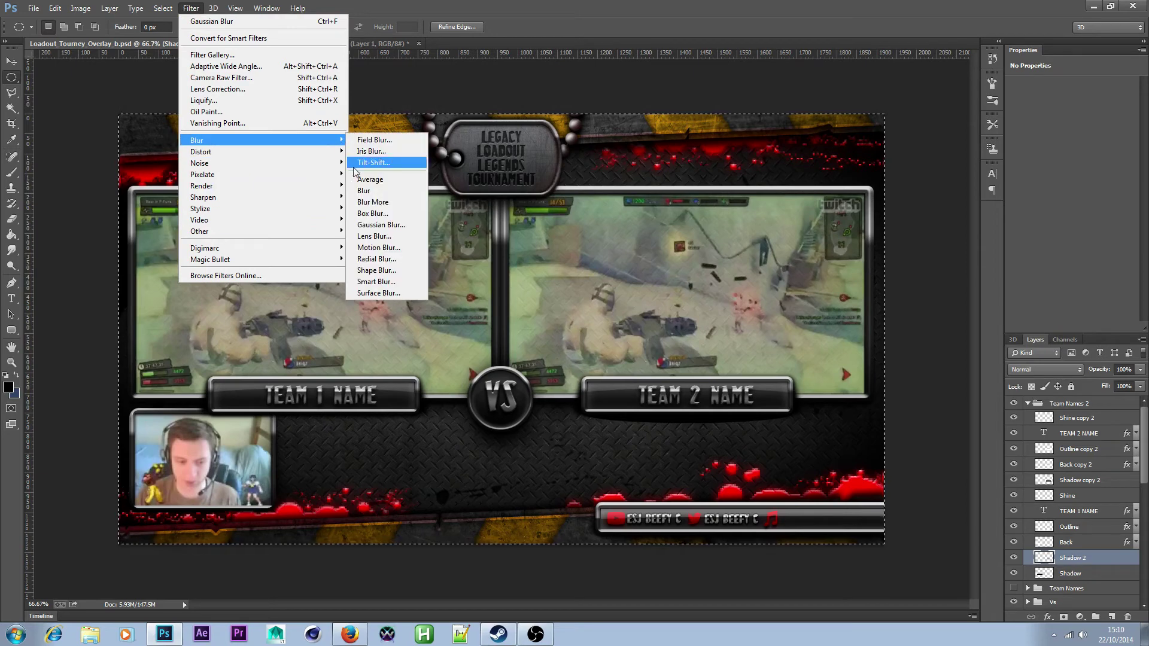
pyautogui.click(395, 225)
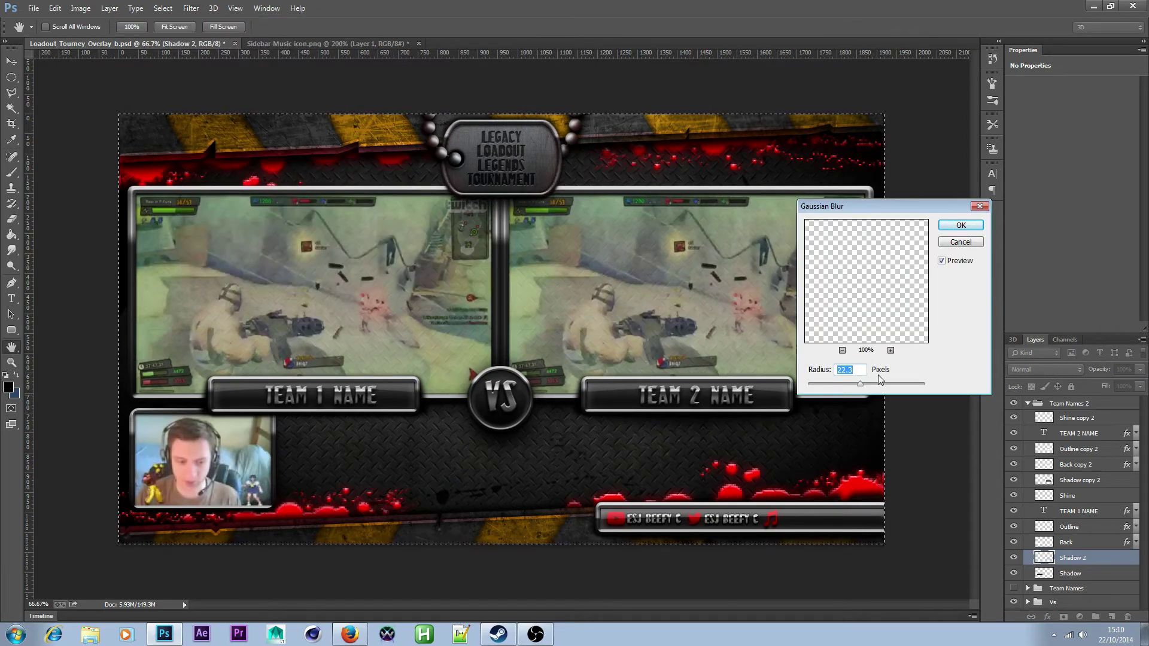
pyautogui.click(961, 226)
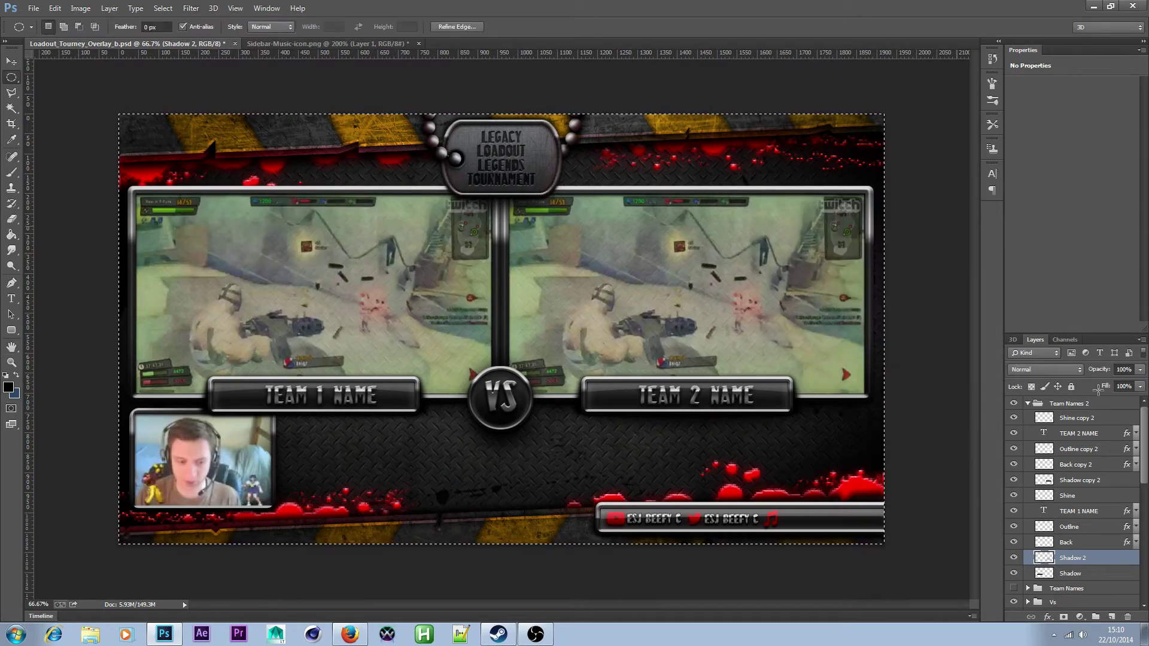
# - Duplicate the Shadow 2 layer and place the copy directly below the Back copy 2 layer
pyautogui.rightClick(1095, 558)
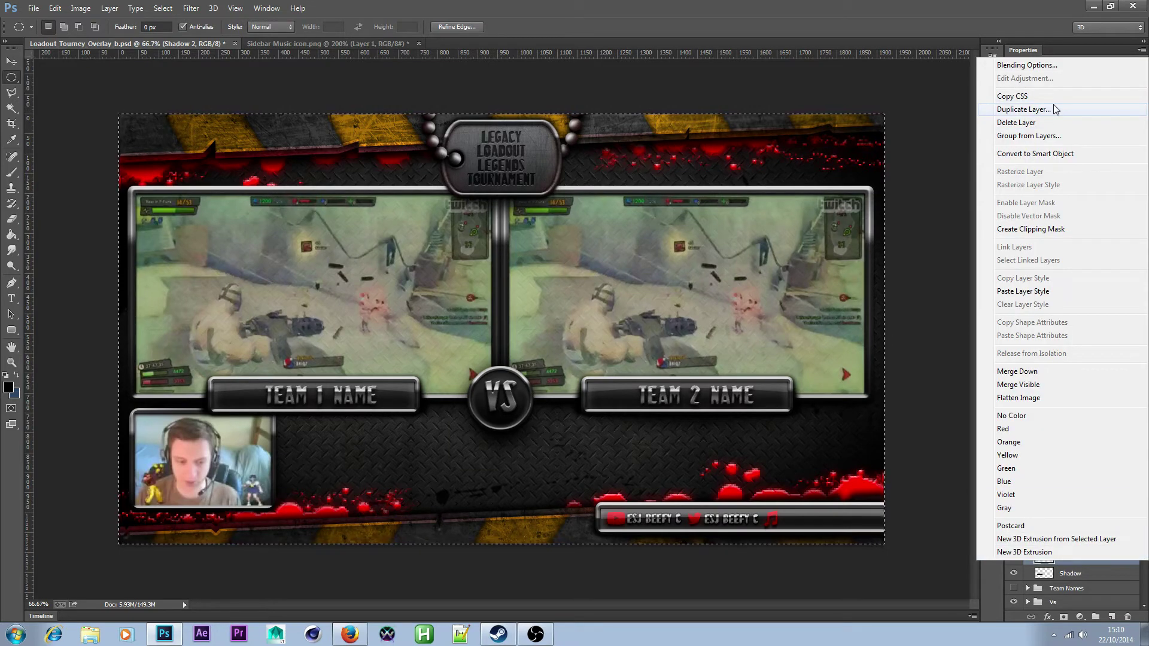
pyautogui.click(1024, 110)
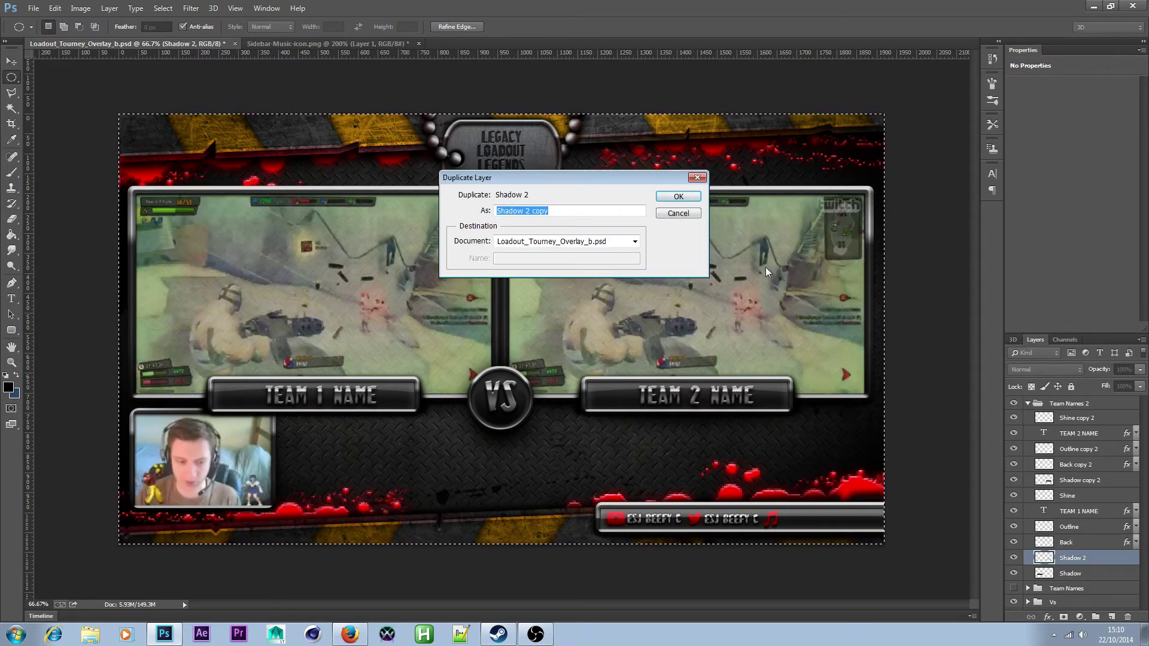
pyautogui.click(678, 197)
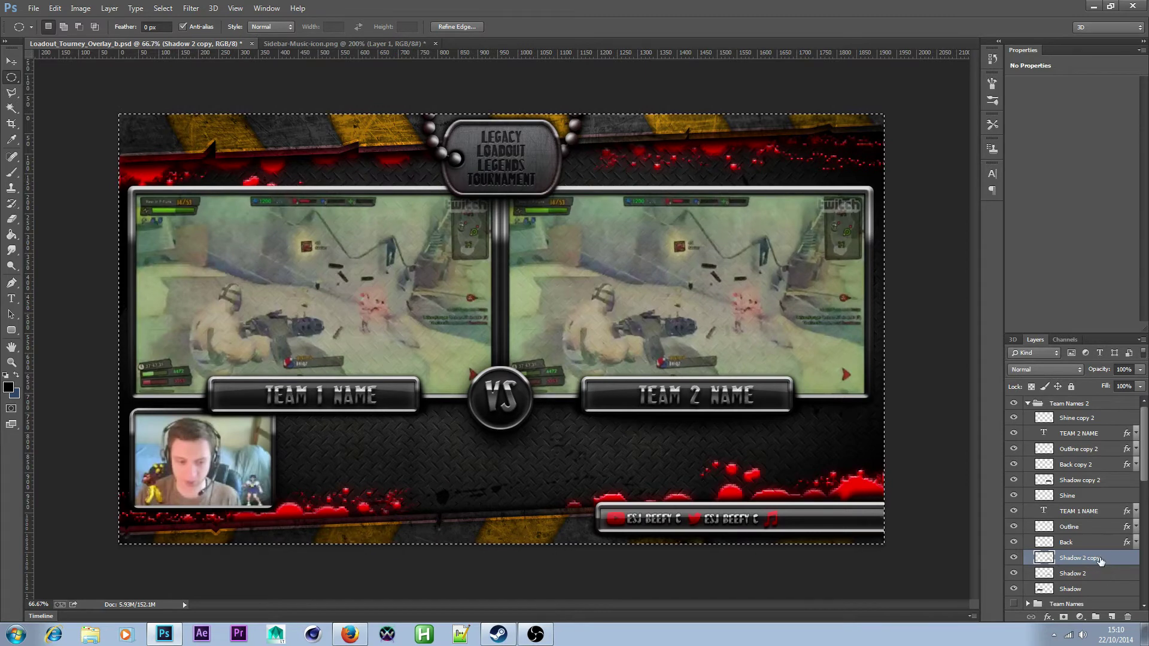
pyautogui.moveTo(1100, 561); pyautogui.dragTo(1121, 477)
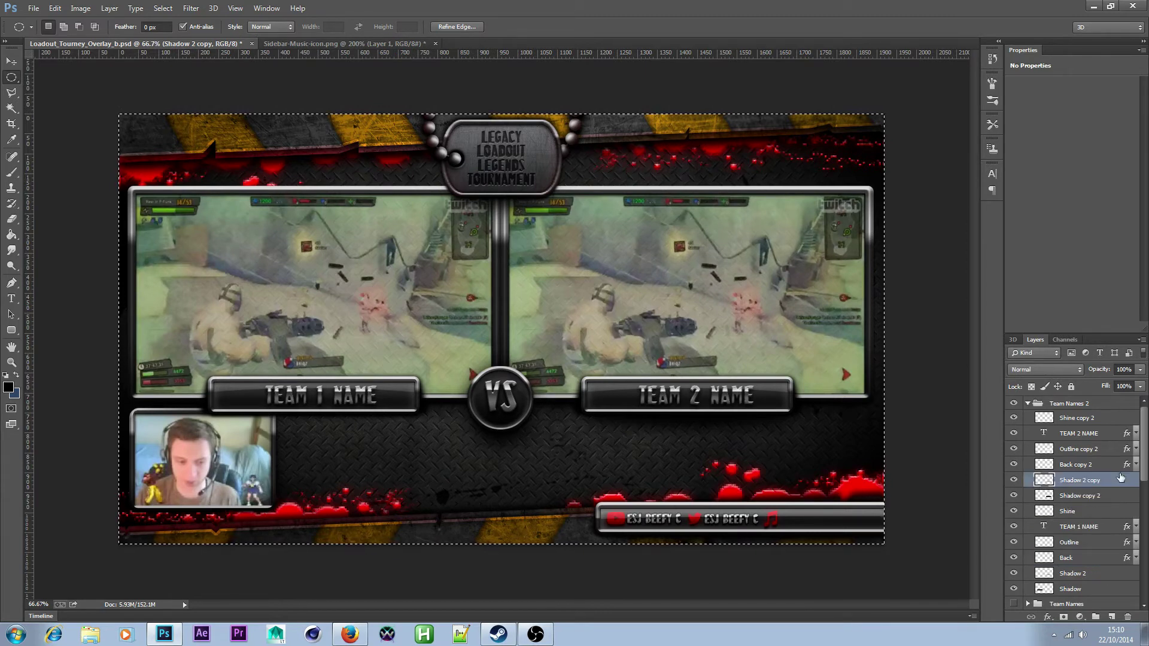
# - Clear the selection, move the copied shadow beneath the left name plate, and hide and reshow the Back copy 2 layer
pyautogui.click(11, 61)
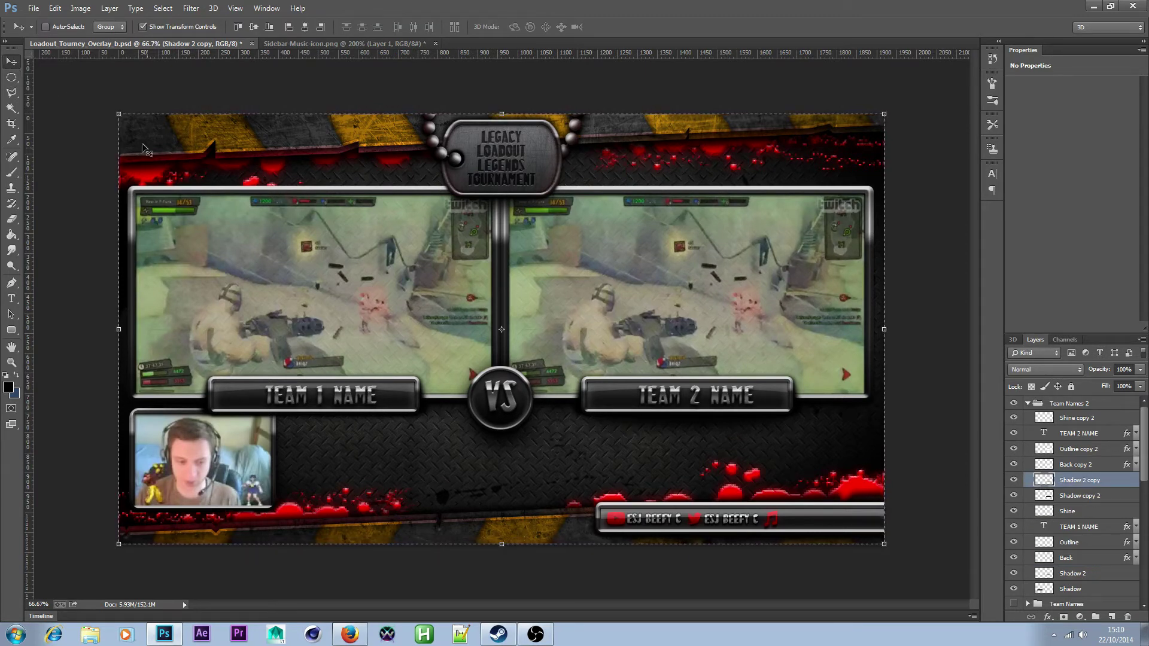
pyautogui.hotkey('ctrl', 'd')
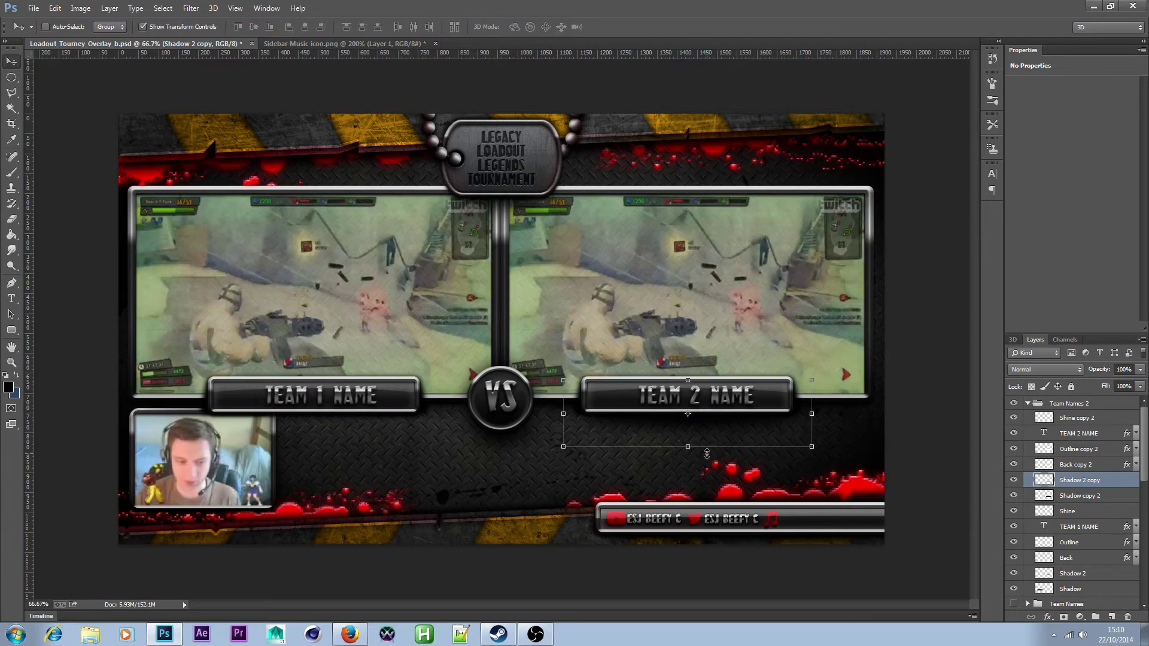
pyautogui.moveTo(706, 454); pyautogui.dragTo(339, 431)
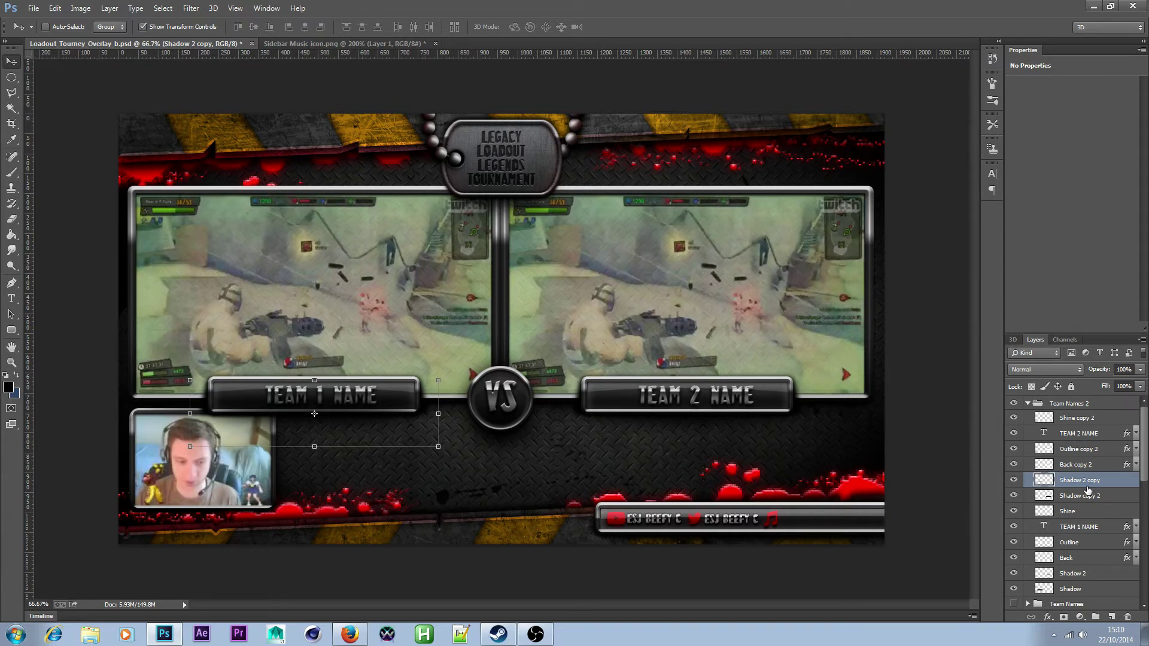
pyautogui.click(1014, 465)
pyautogui.click(1013, 464)
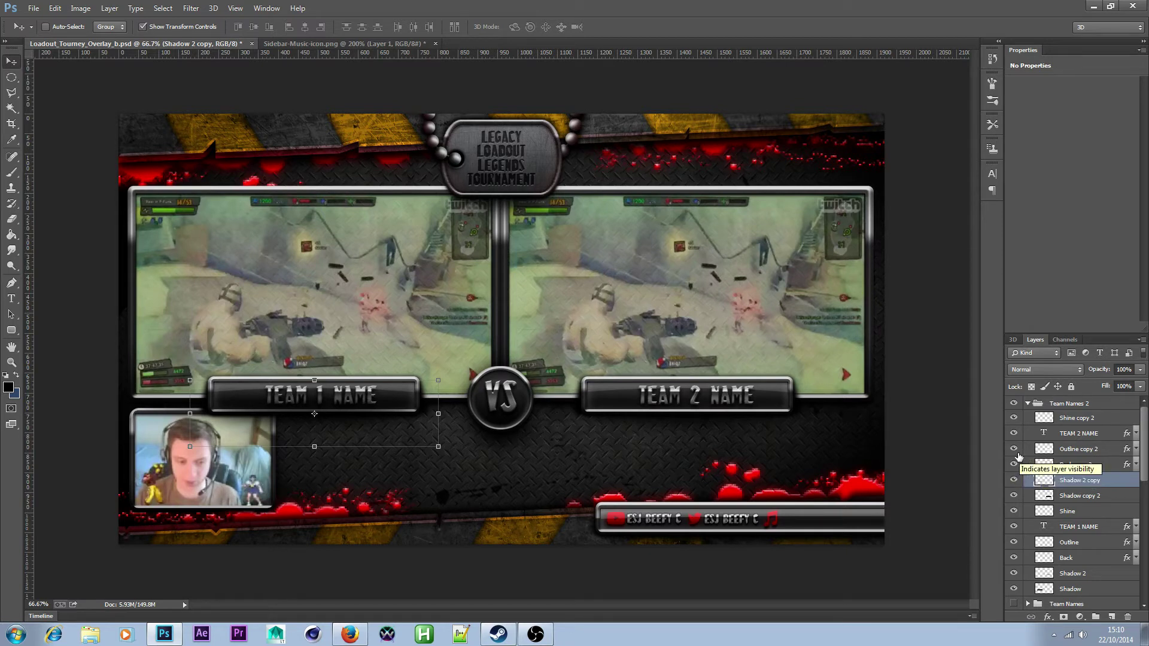
# - Toggle the visibility of the Outline copy 2, TEAM 2 NAME, Shine copy 2 and Shadow copy 2 layers to check what each contributes
pyautogui.click(1015, 451)
pyautogui.click(1015, 451)
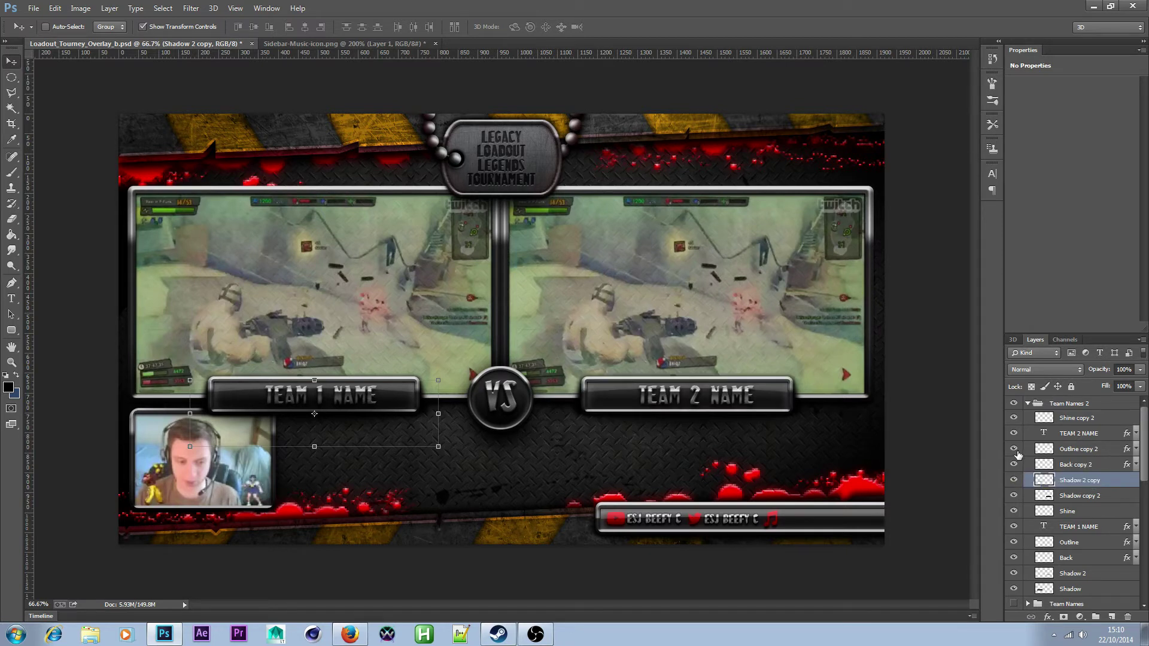
pyautogui.click(1015, 439)
pyautogui.click(1015, 440)
pyautogui.click(1013, 418)
pyautogui.scroll(-1, 1113, 504)
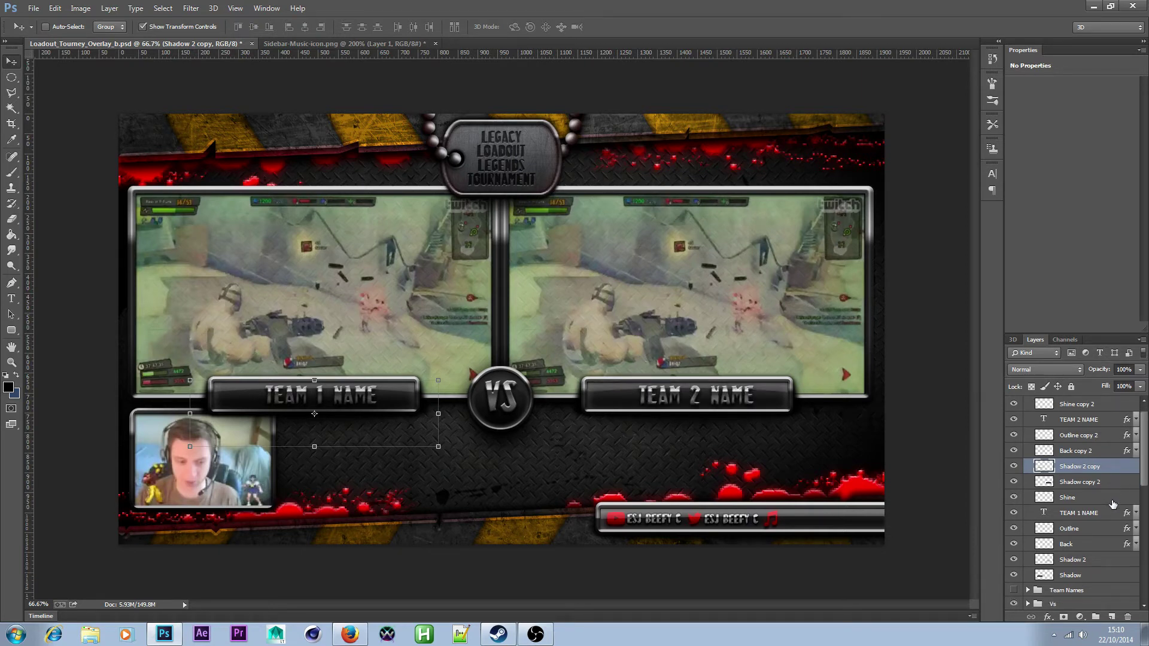
pyautogui.click(1014, 483)
pyautogui.click(1014, 482)
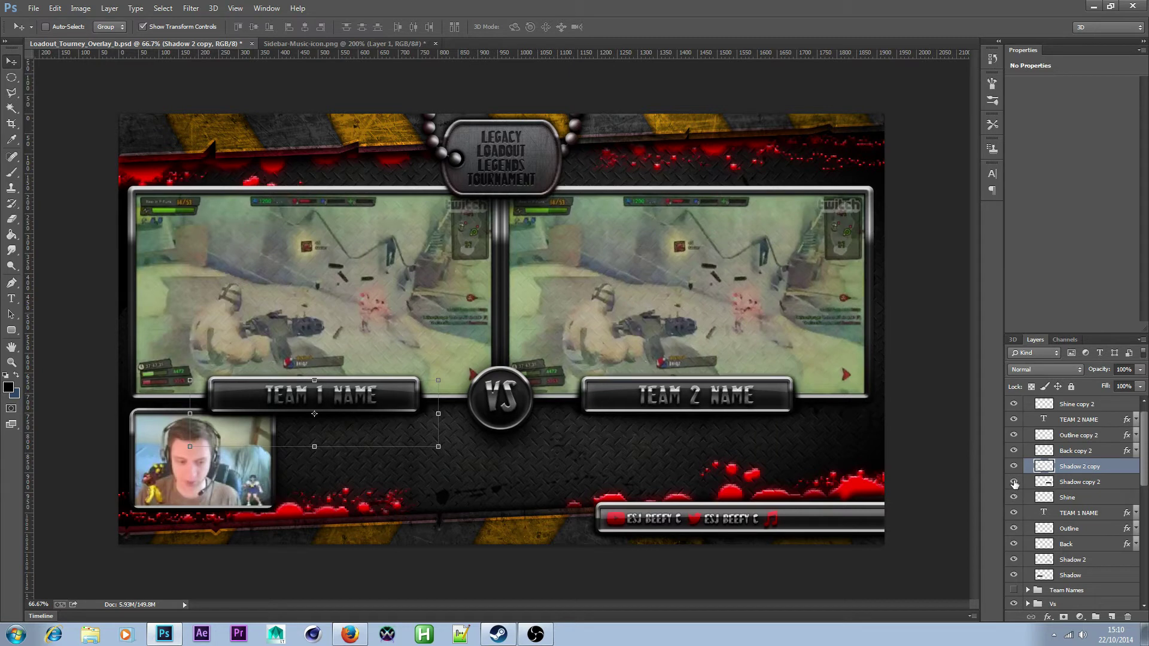
# - Compare the extents of the name plates' shadow layers and delete the Shadow 2 copy layer
pyautogui.click(1095, 483)
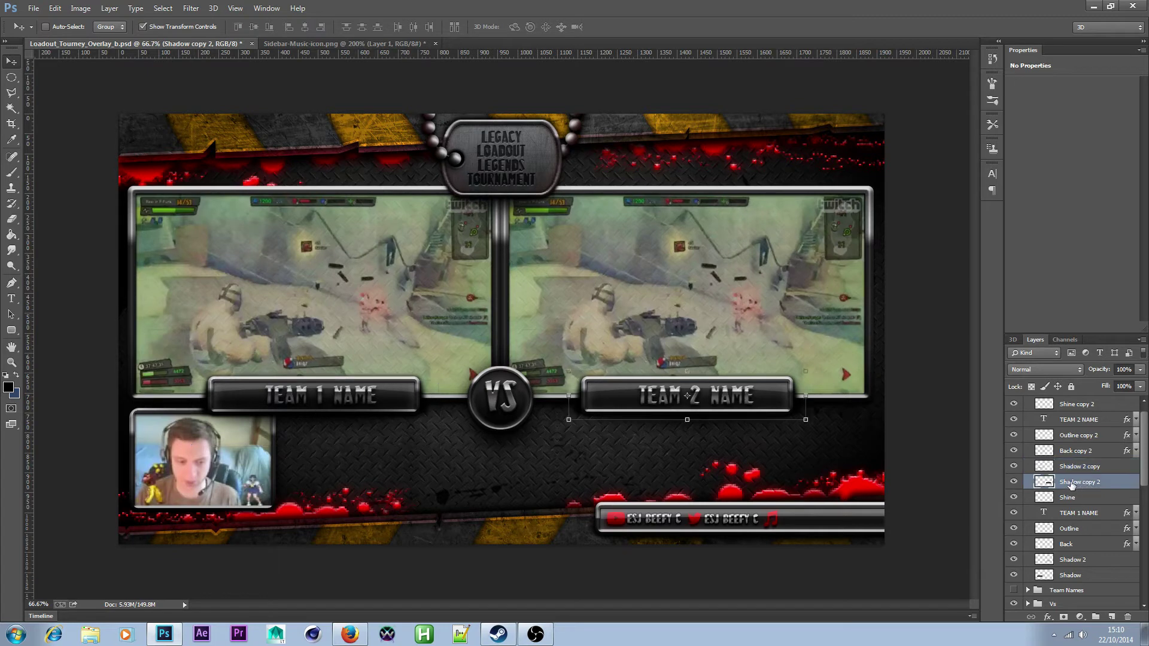
pyautogui.click(1069, 468)
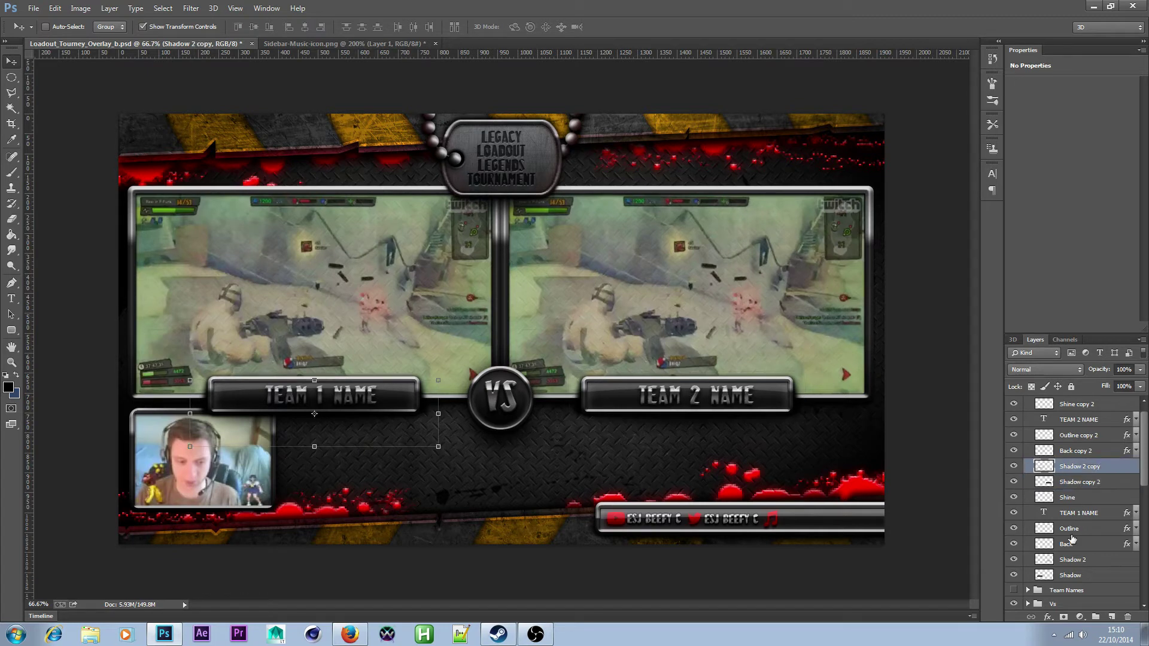
pyautogui.click(1077, 562)
pyautogui.click(1080, 575)
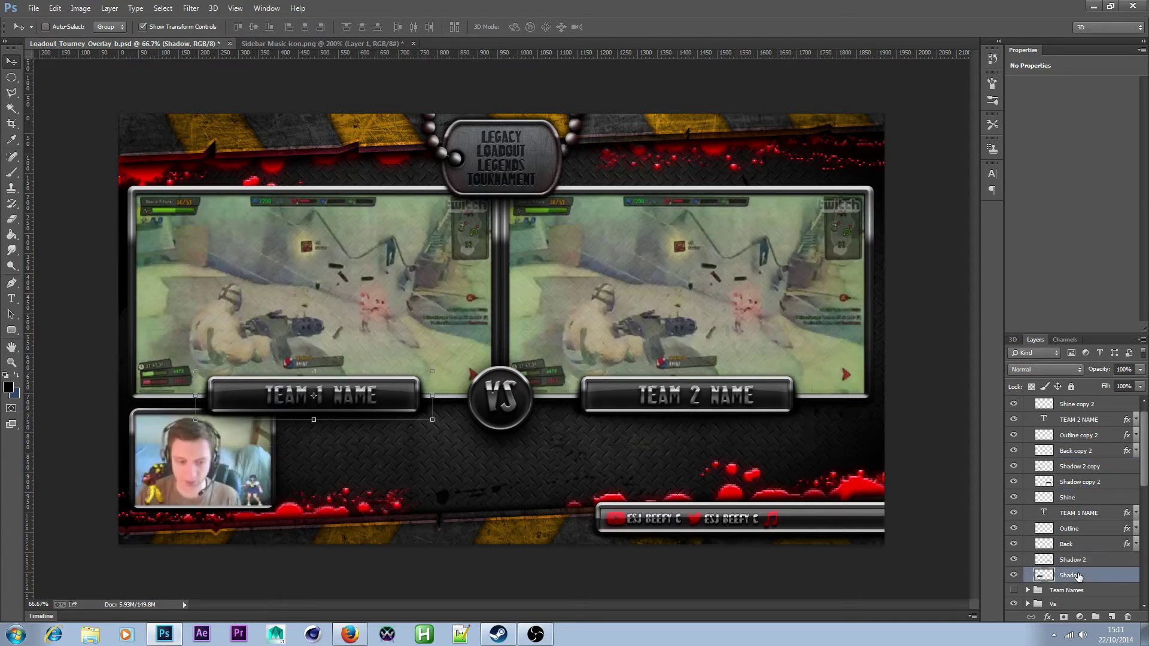
pyautogui.click(1090, 472)
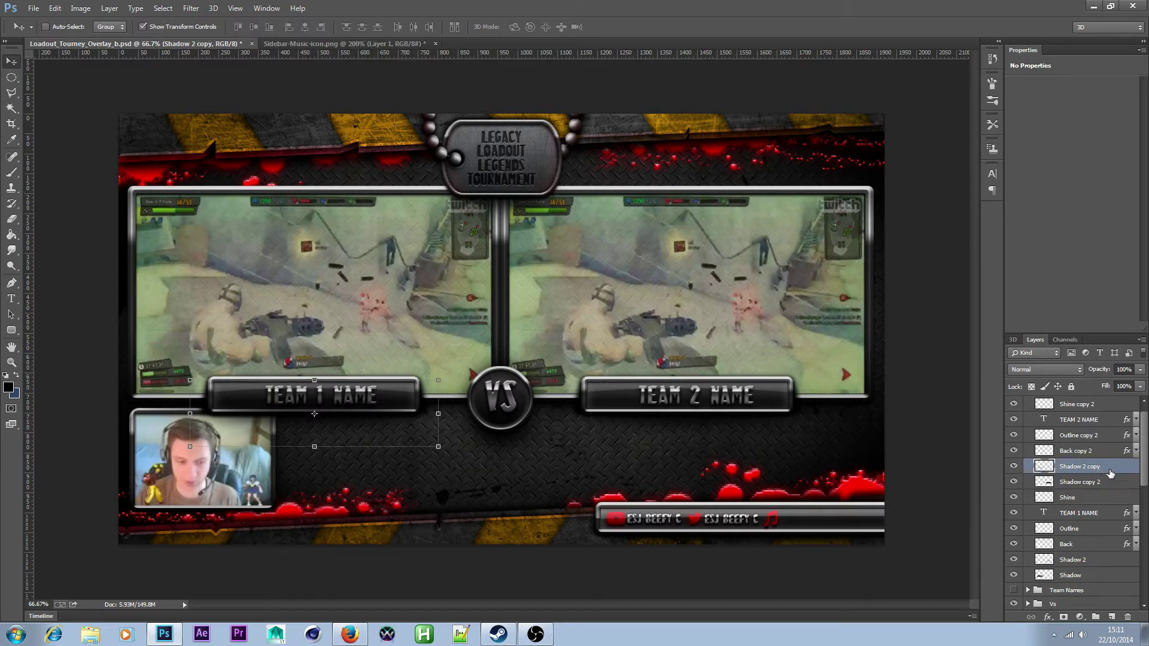
pyautogui.click(1127, 617)
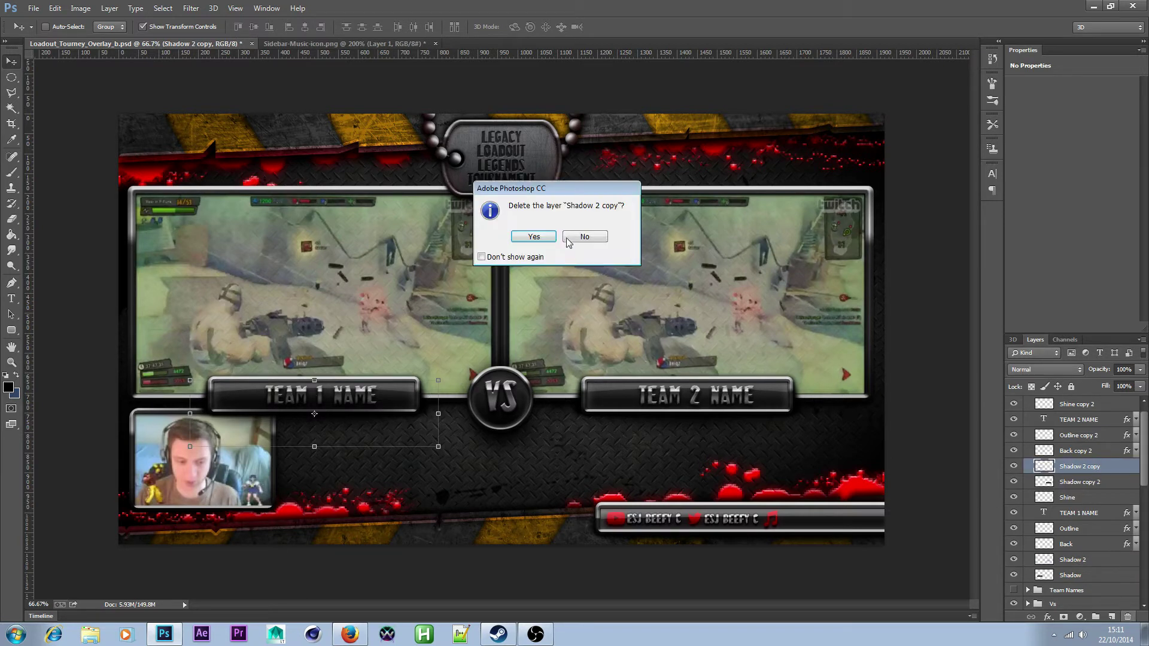
pyautogui.click(533, 237)
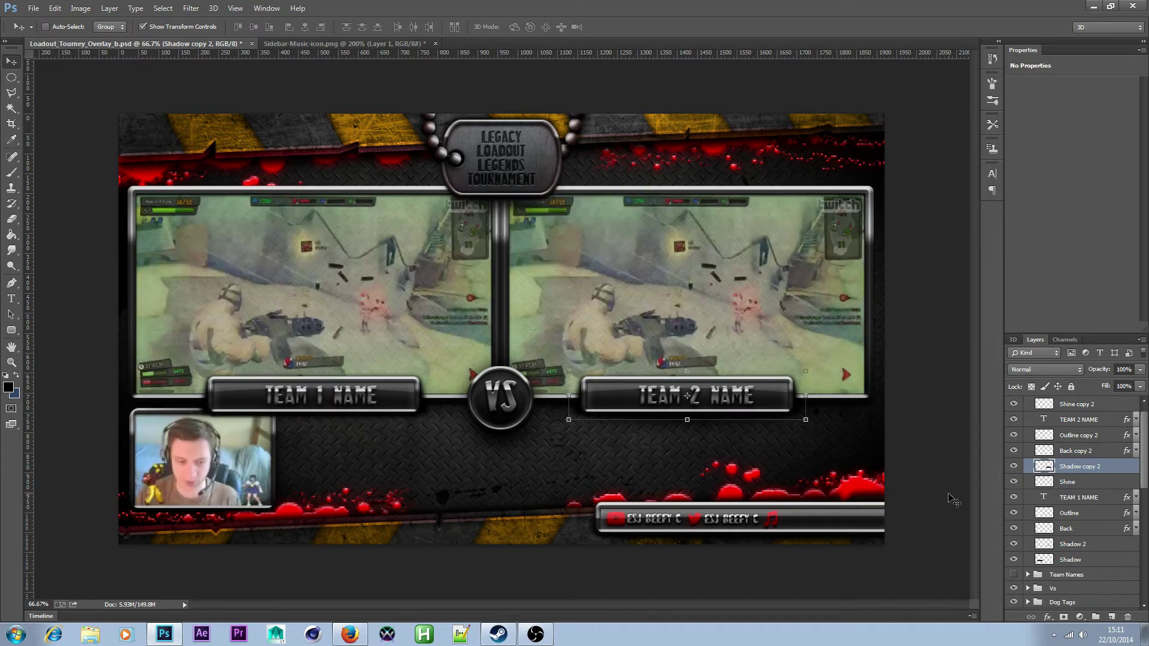
# - Check the Shadow 2 layer's extent and move the Shadow layer directly below Back copy 2 in the layer order
pyautogui.click(1091, 546)
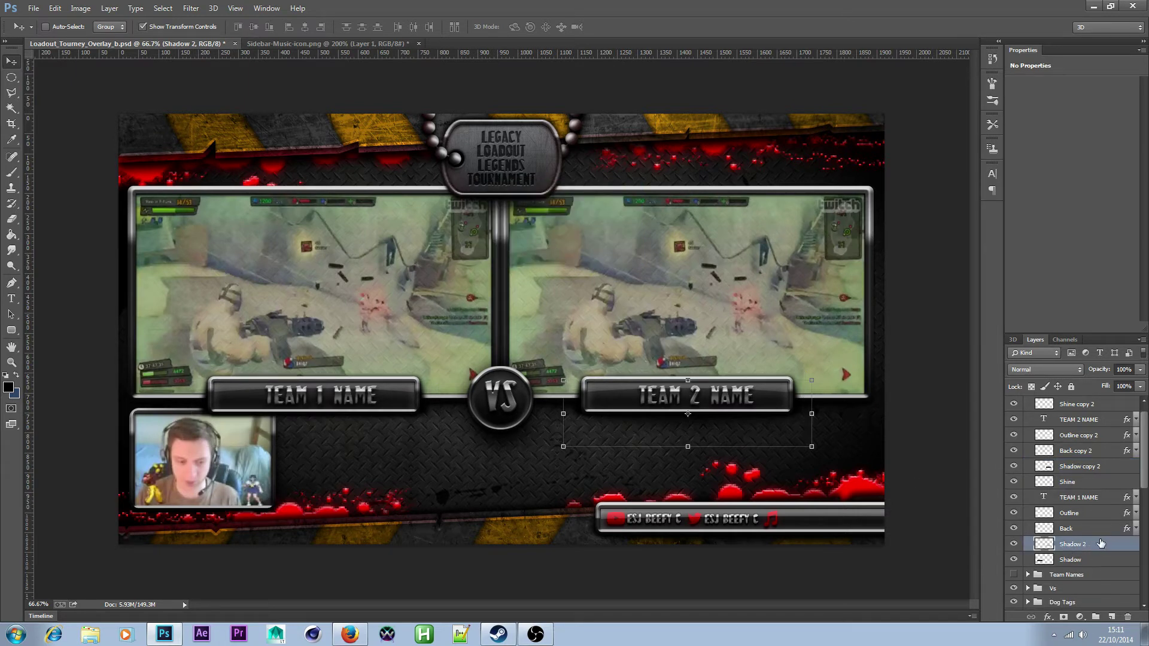
pyautogui.click(1088, 520)
pyautogui.click(1086, 548)
pyautogui.moveTo(1086, 546); pyautogui.dragTo(1084, 464)
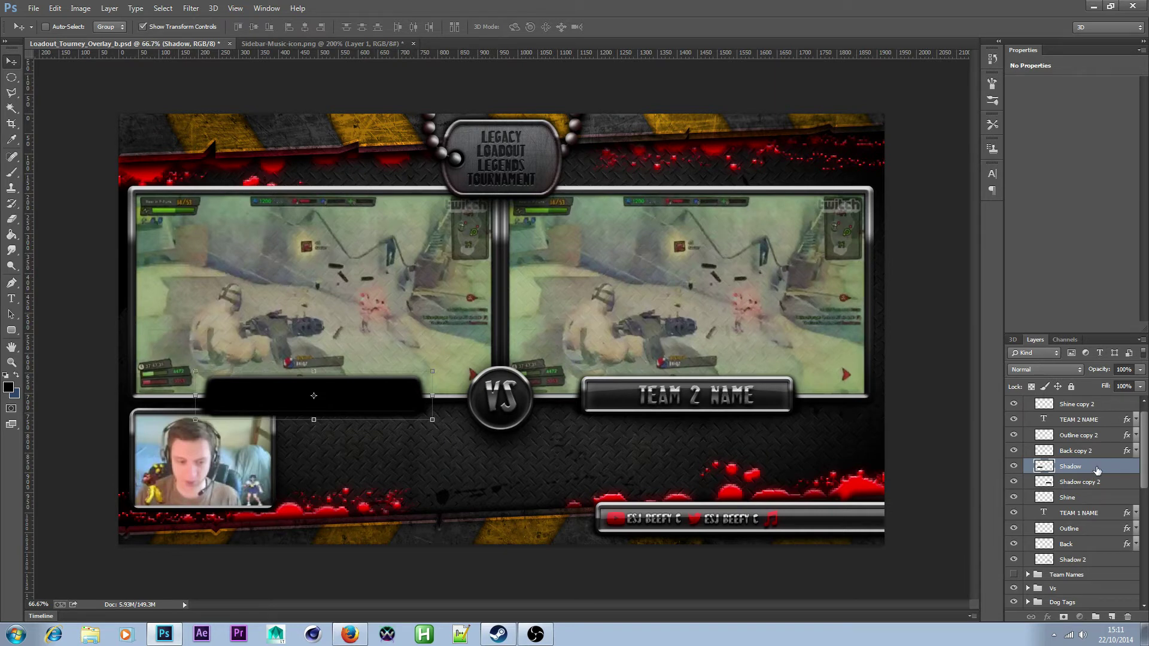
# - Try moving the Shadow layer's black shape from the left name plate to beneath the TEAM 2 NAME plate, and undo the move
pyautogui.moveTo(293, 408); pyautogui.dragTo(677, 432)
pyautogui.click(55, 9)
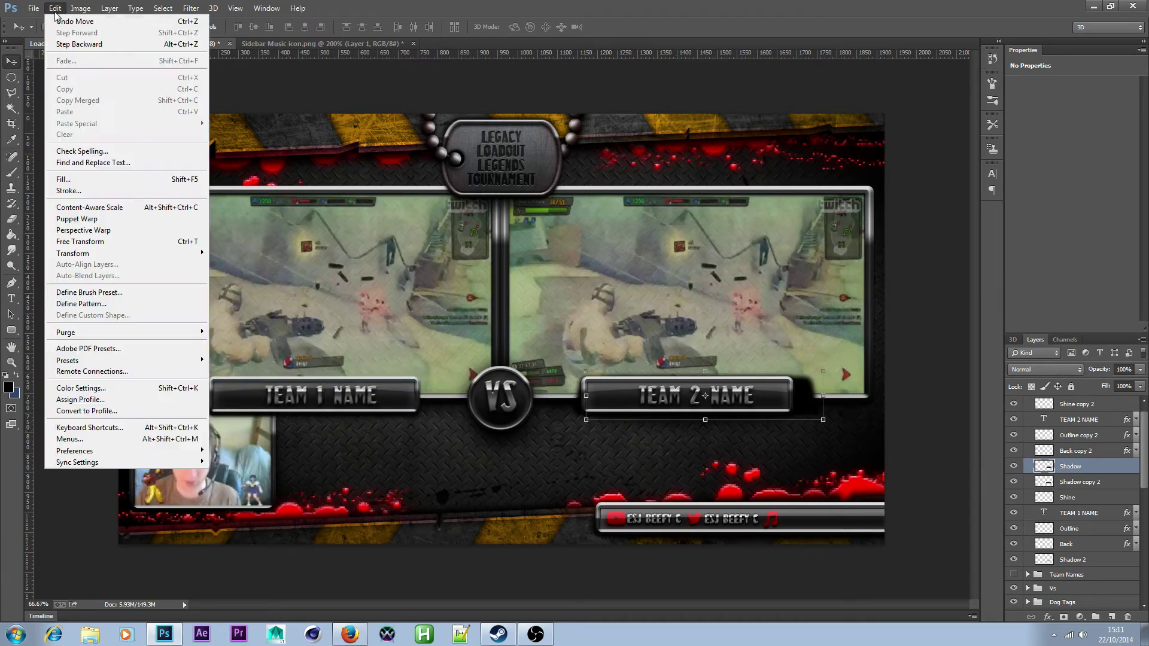
pyautogui.click(71, 21)
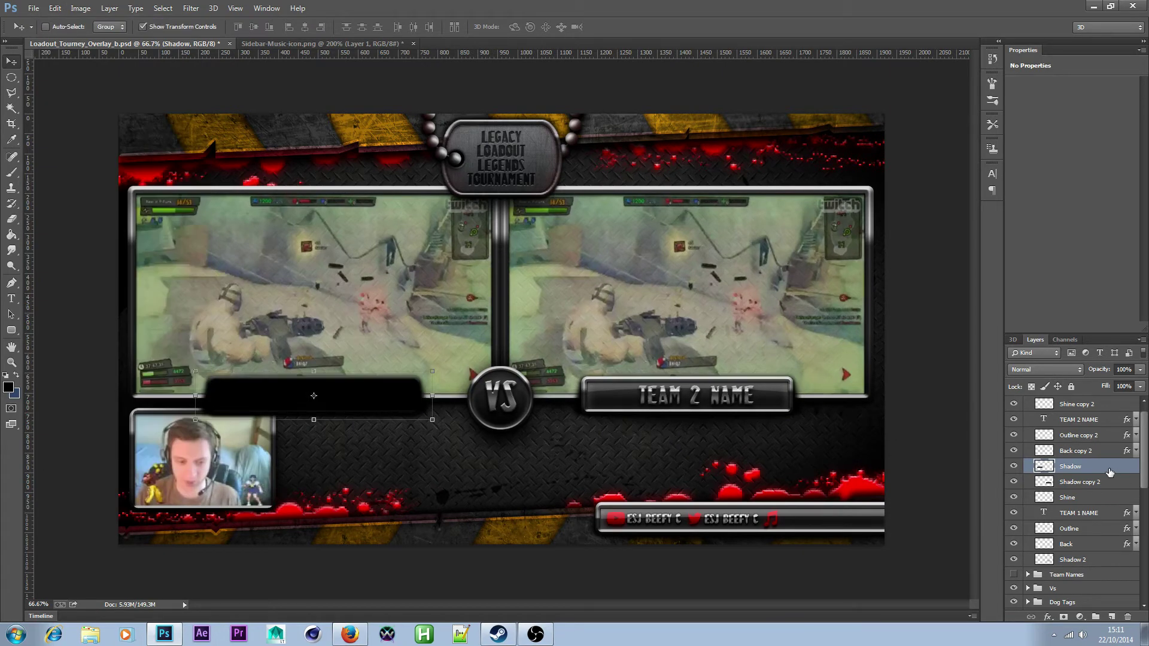
# - Undo the recent reordering of the Shadow layer so it sits below Shadow 2 again
pyautogui.moveTo(1108, 472); pyautogui.dragTo(1109, 484)
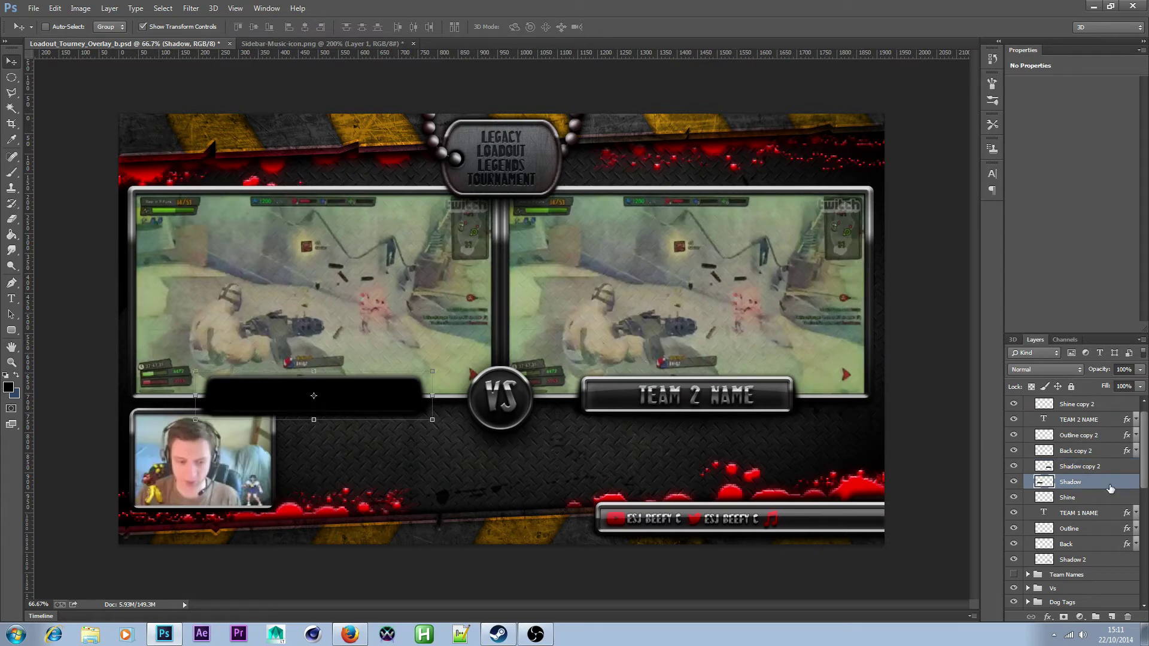
pyautogui.click(55, 9)
pyautogui.click(70, 24)
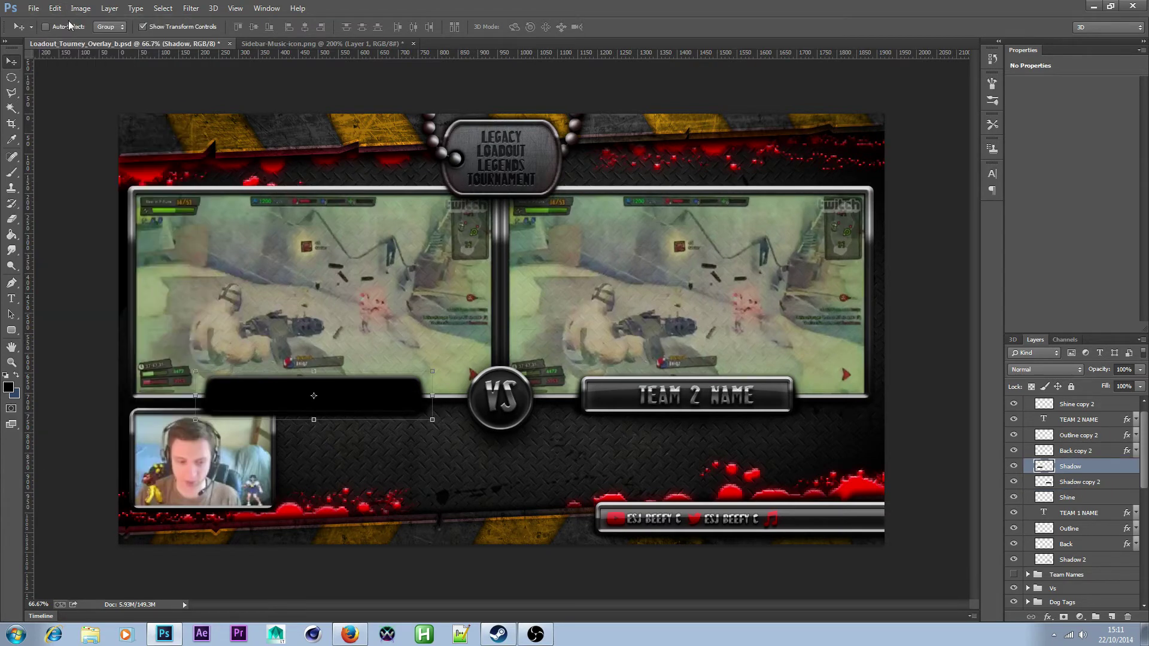
pyautogui.click(55, 8)
pyautogui.click(62, 44)
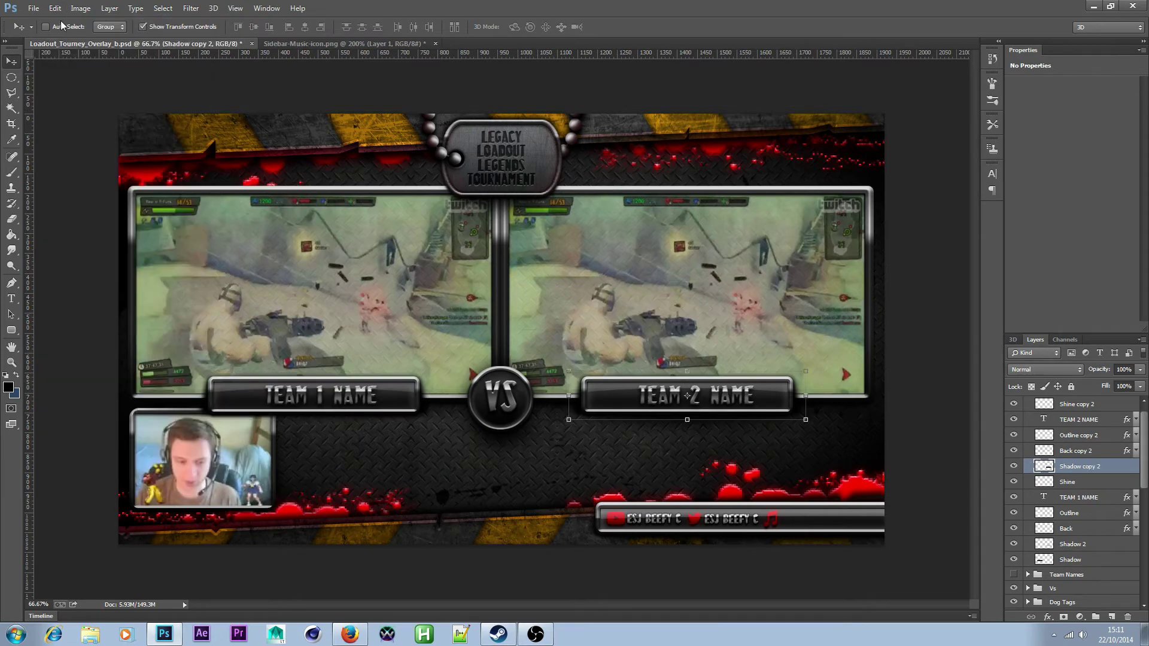
# - Toggle the visibility of the Back copy 2, Shadow copy 2 and Shadow 2 layers to identify what each contributes
pyautogui.click(1014, 450)
pyautogui.click(1014, 450)
pyautogui.click(1014, 466)
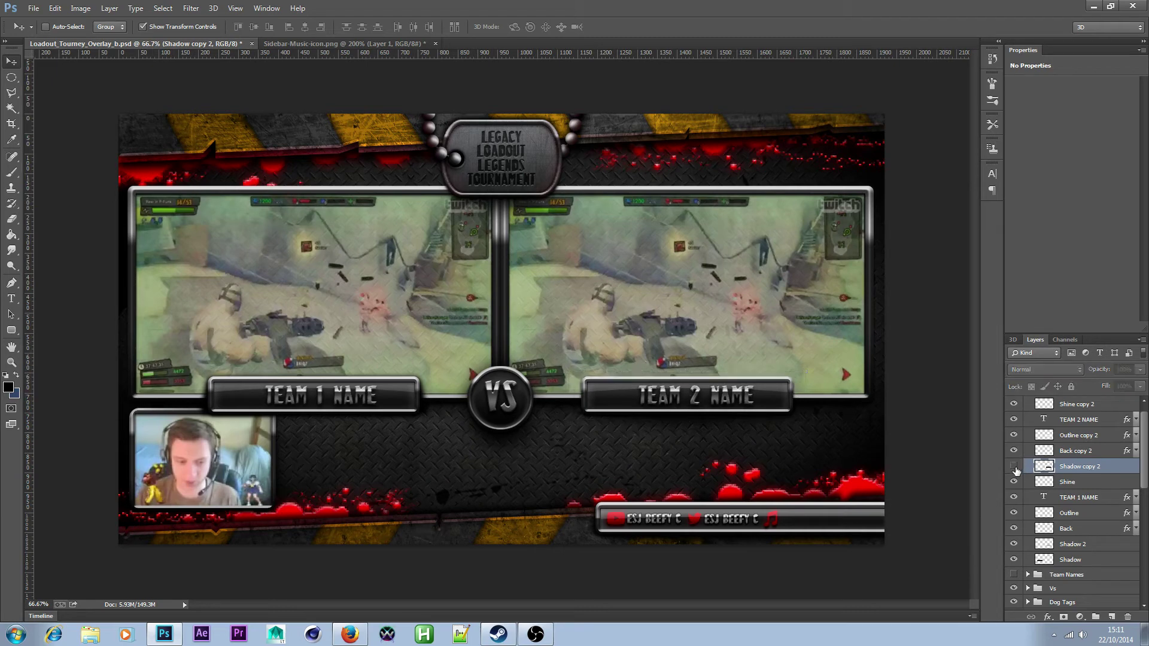
pyautogui.click(1014, 467)
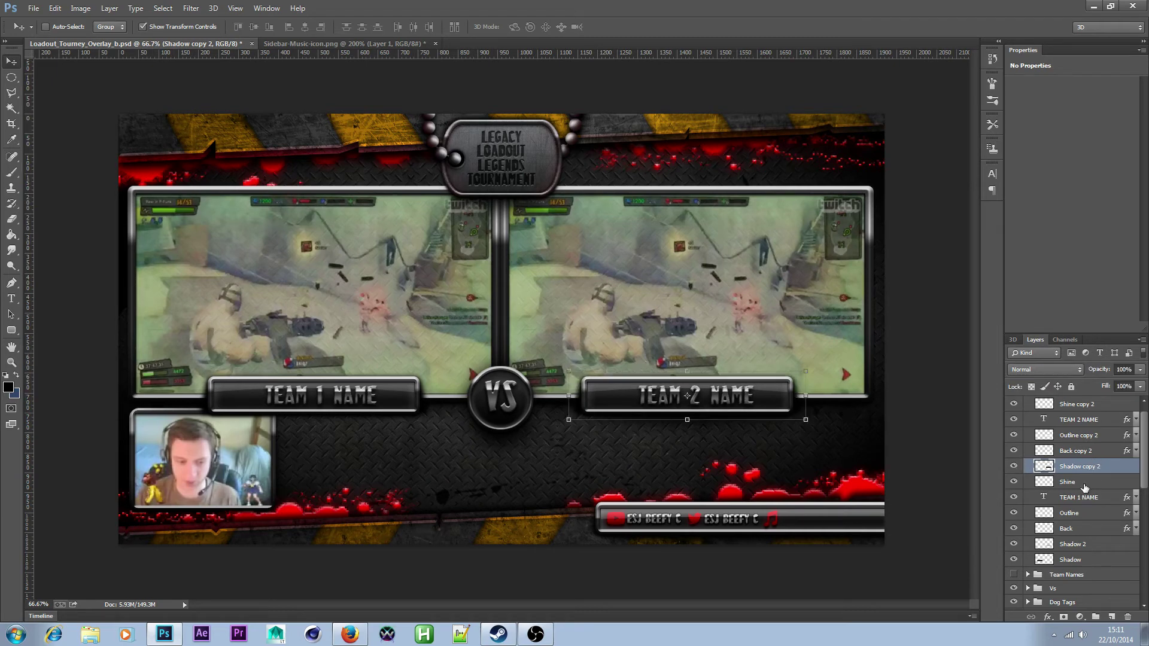
pyautogui.click(1107, 544)
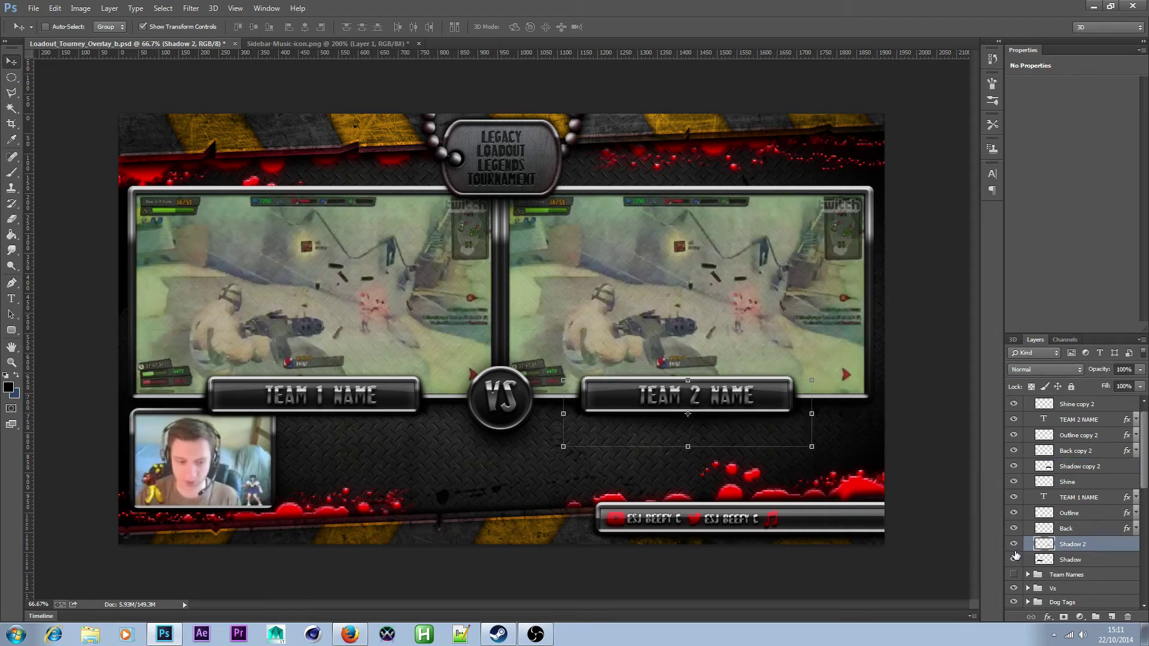
pyautogui.click(1013, 545)
pyautogui.click(1014, 546)
# - Duplicate the Shadow 2 layer and place the copy beneath the TEAM 1 NAME plate, ordered between the Shadow 2 and Shadow layers
pyautogui.rightClick(1114, 553)
pyautogui.click(1044, 94)
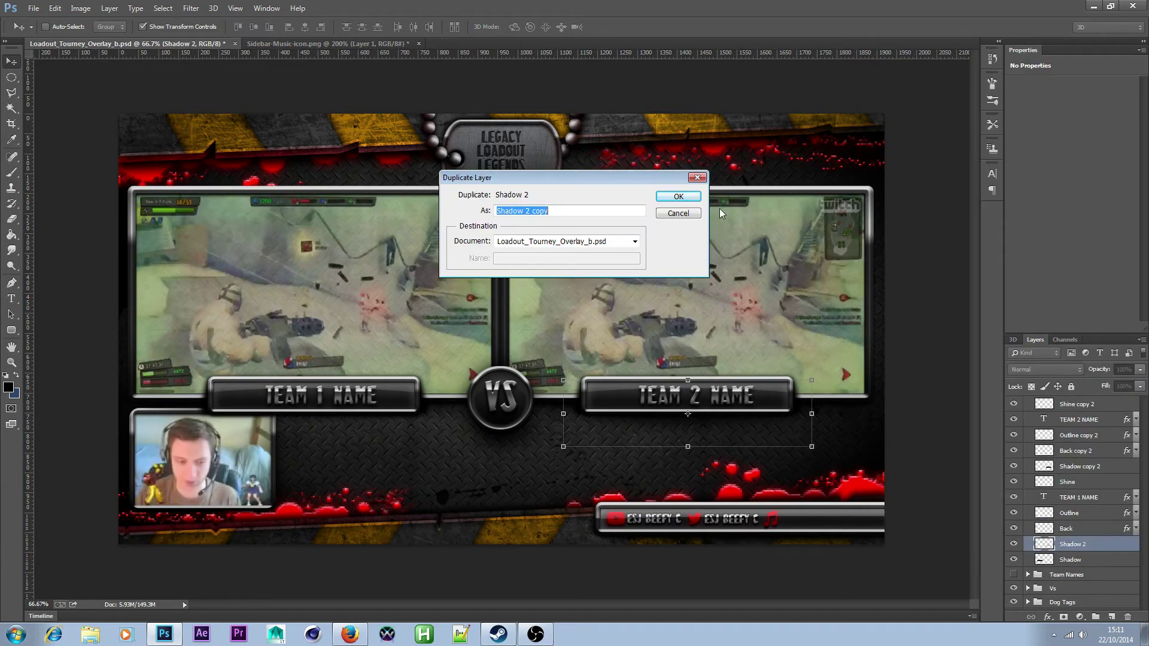
pyautogui.click(686, 198)
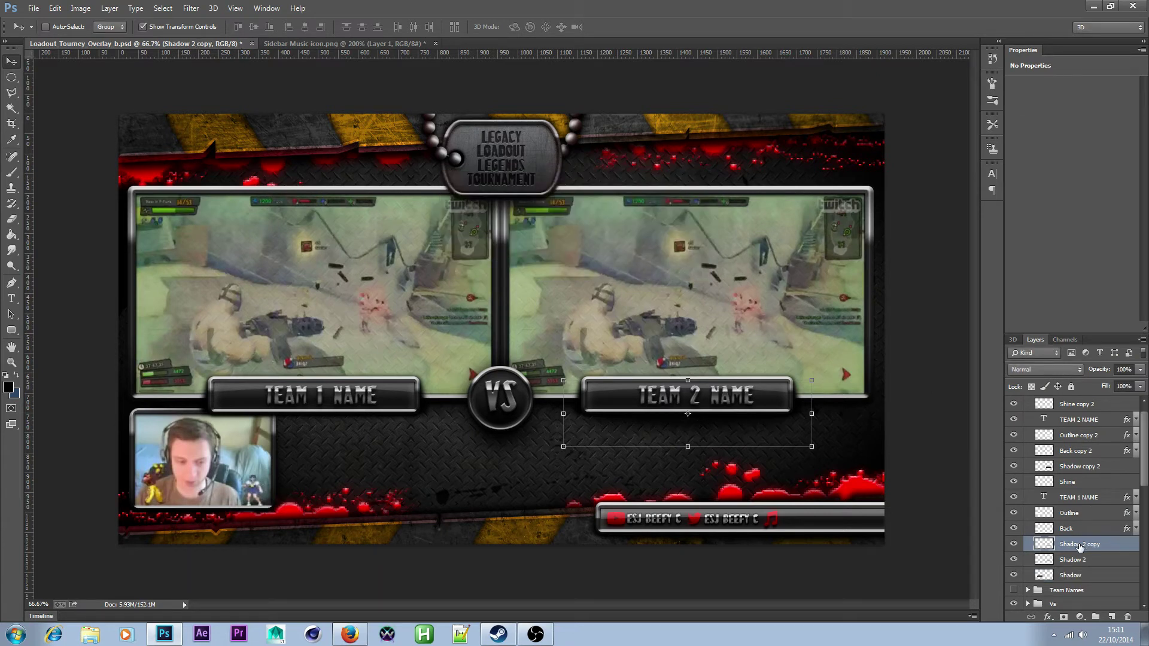
pyautogui.moveTo(1080, 547); pyautogui.dragTo(1106, 462)
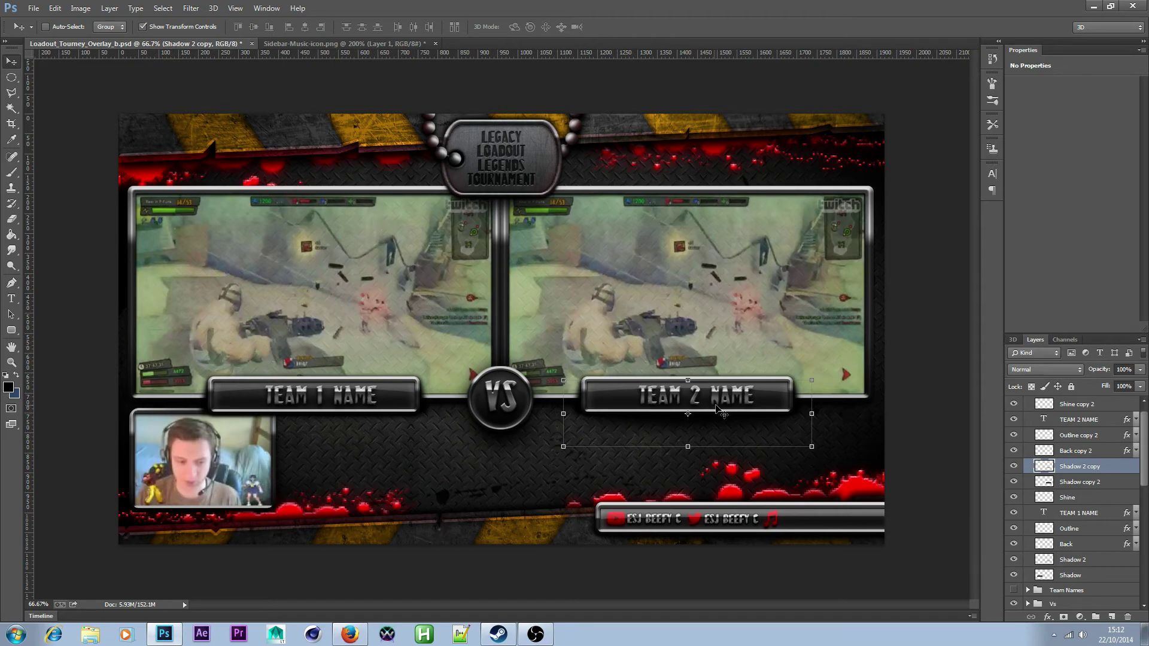
pyautogui.moveTo(742, 416); pyautogui.dragTo(370, 412)
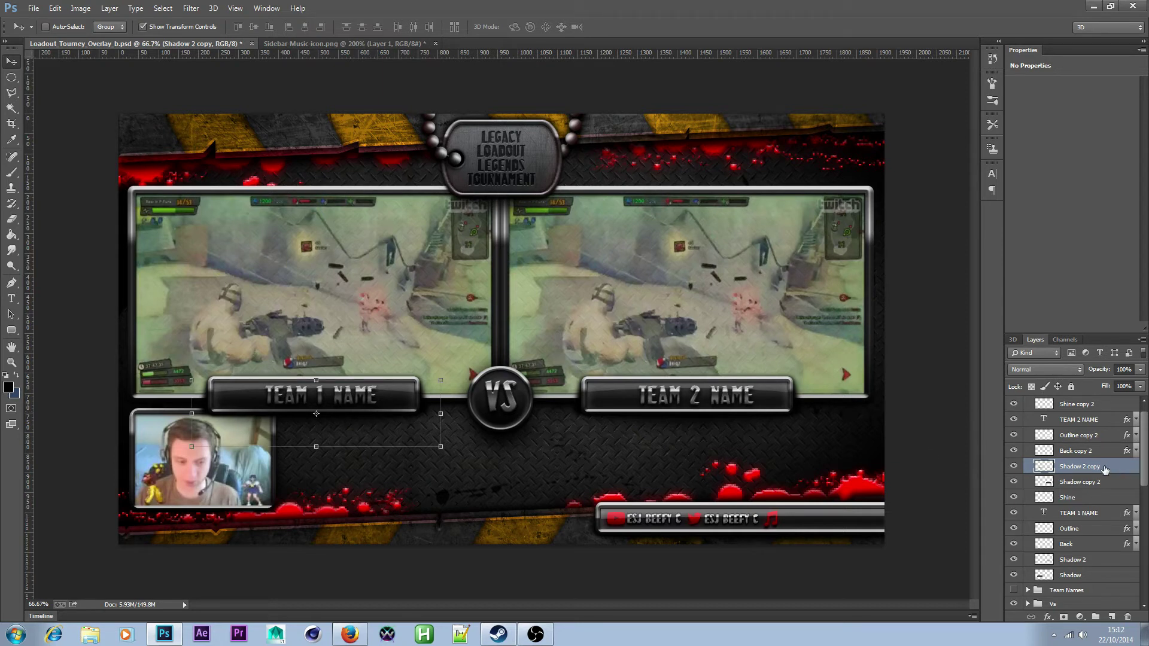
pyautogui.moveTo(1106, 470); pyautogui.dragTo(1104, 567)
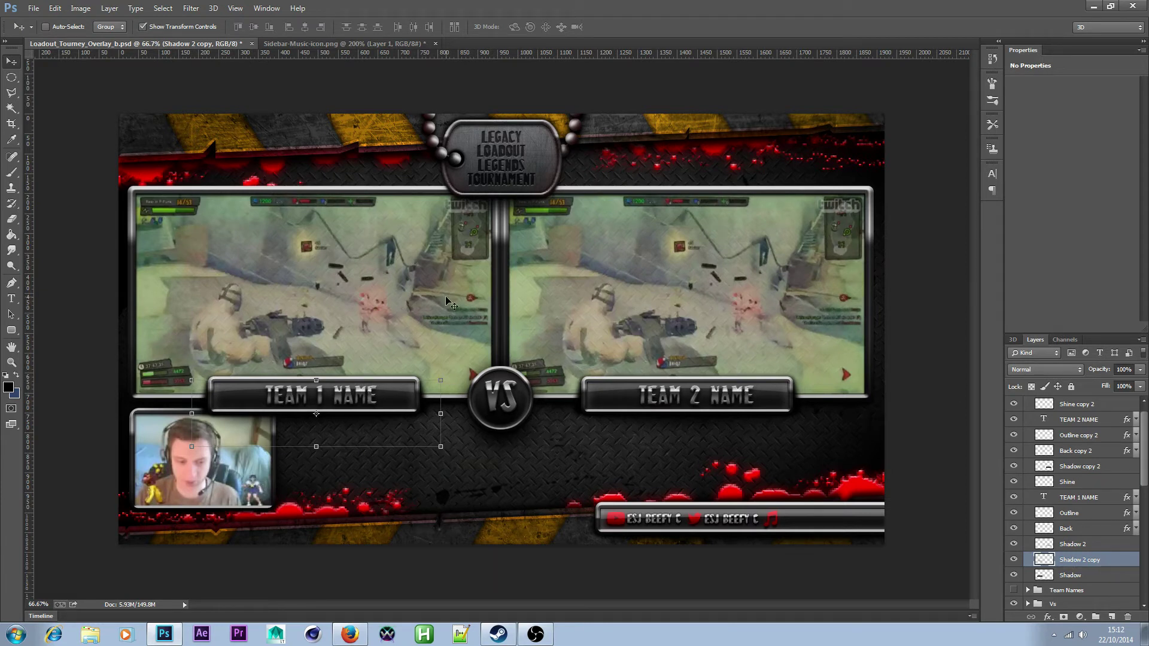
# - Save the overlay document and check the live Twitch stream page in Firefox
pyautogui.click(11, 77)
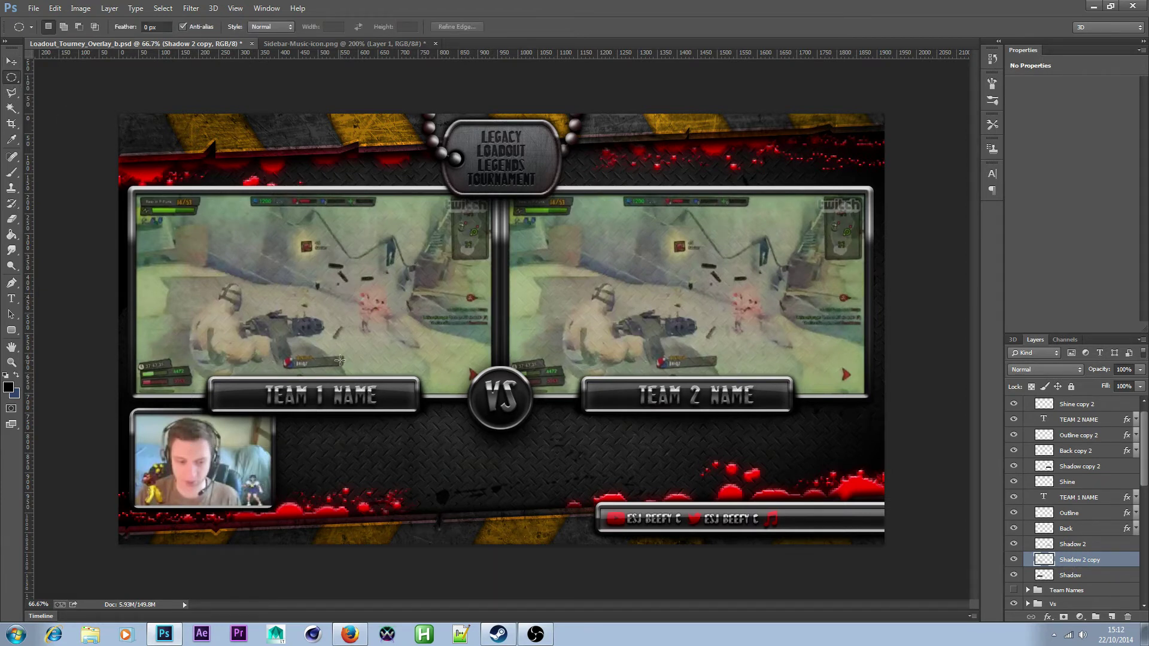
pyautogui.click(34, 9)
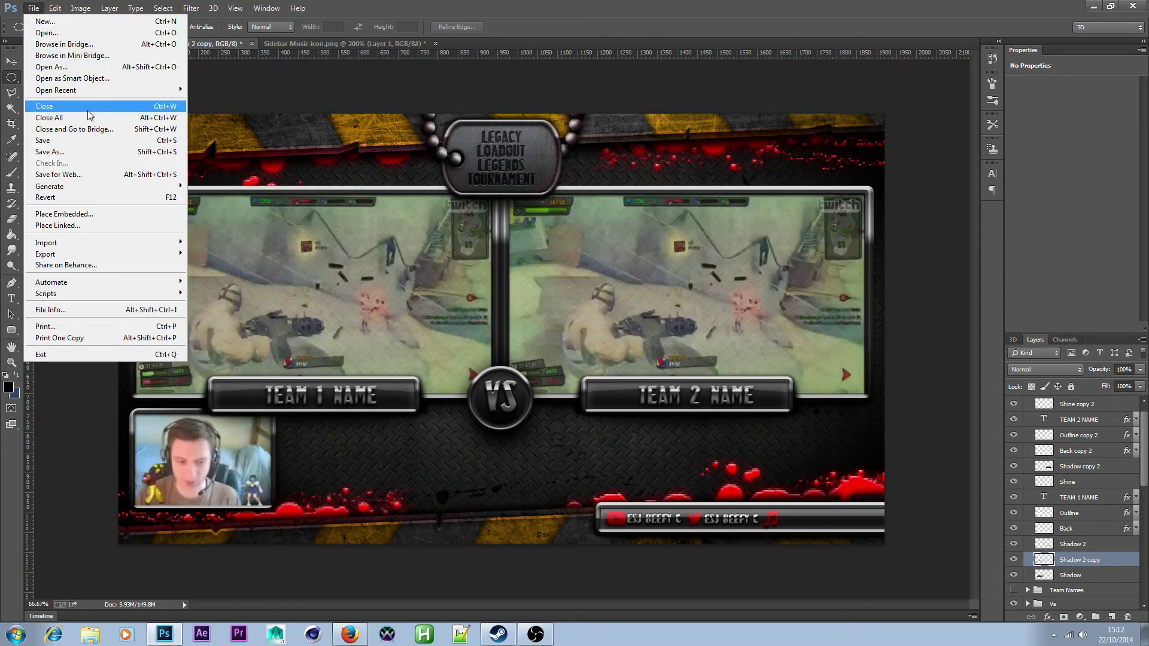
pyautogui.click(353, 636)
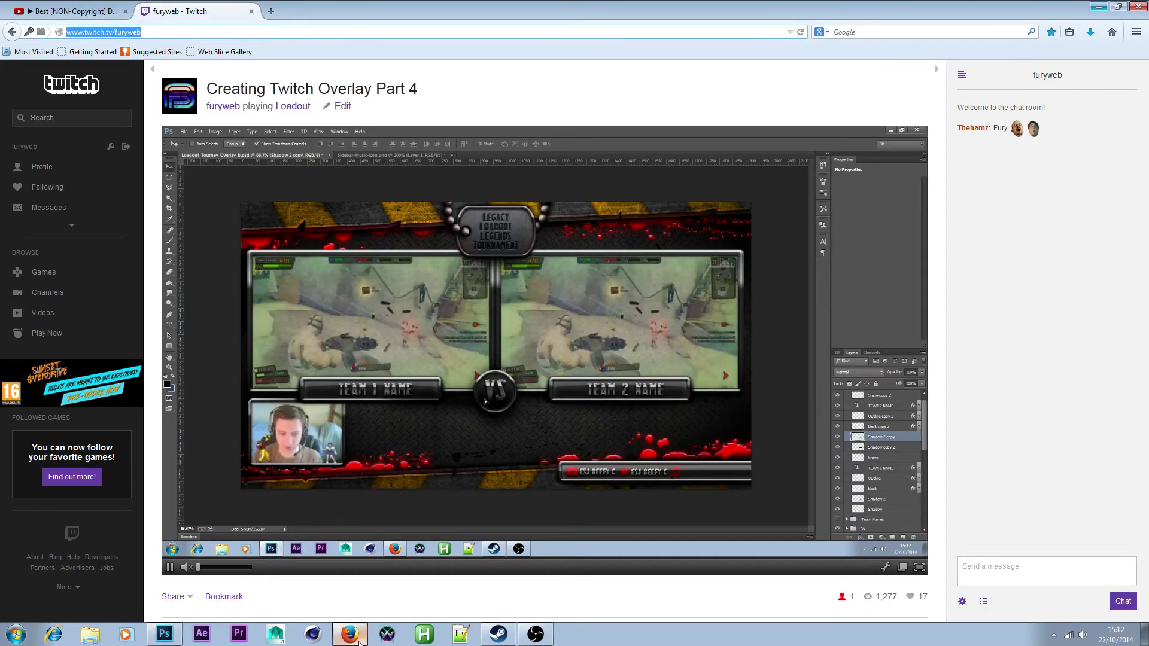
pyautogui.click(359, 639)
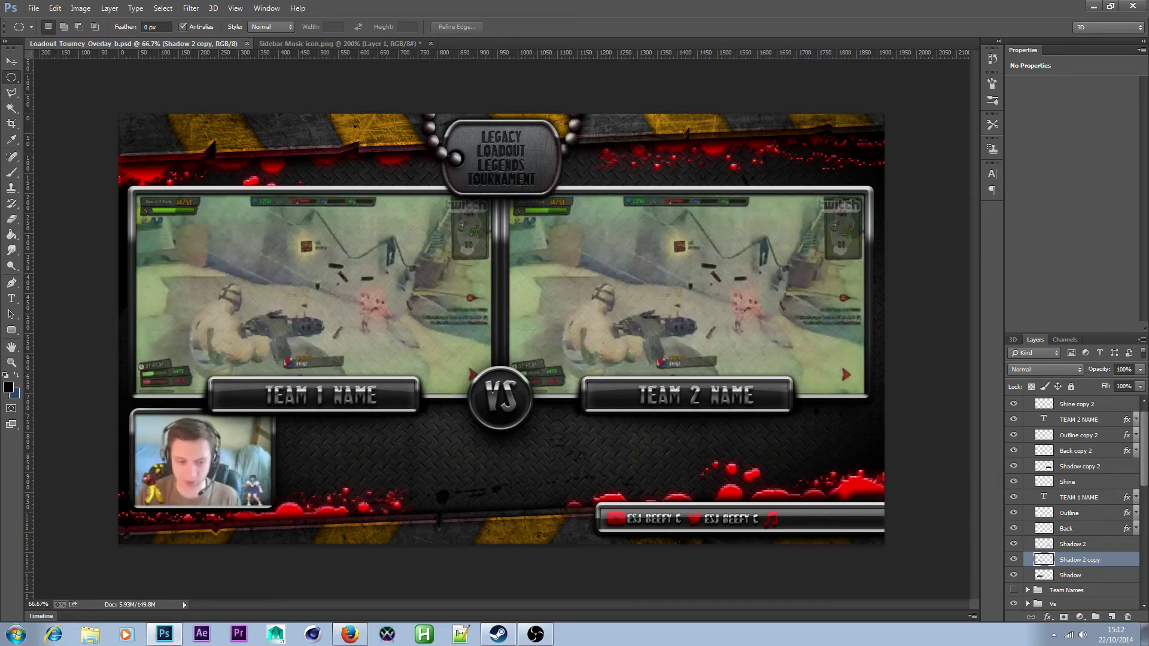
# - Collapse the Team Names 2 group and create a new group named Chat Panel Small directly above Chat Panel
pyautogui.scroll(1, 1110, 453)
pyautogui.click(1027, 404)
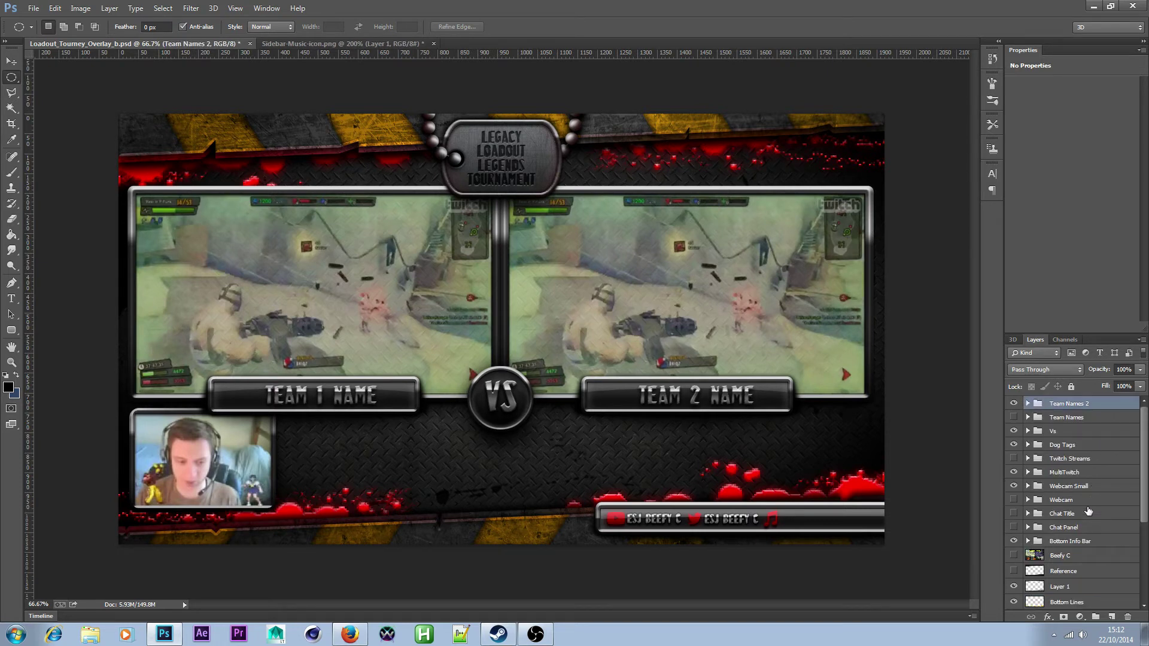
pyautogui.click(1085, 528)
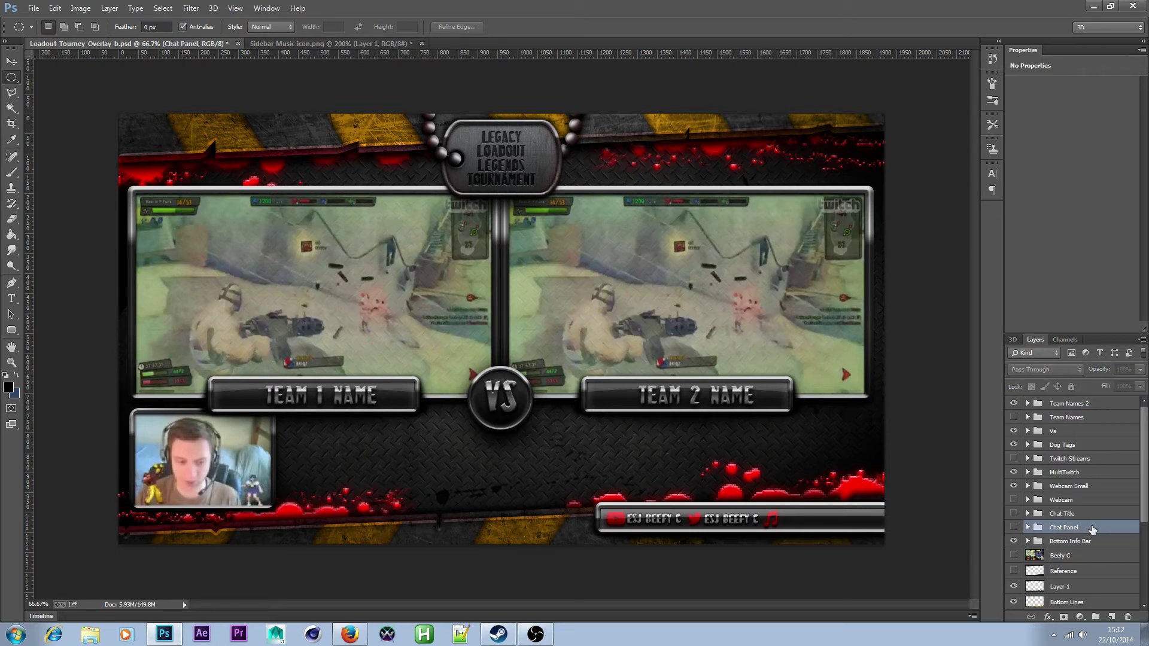
pyautogui.scroll(-1, 1107, 522)
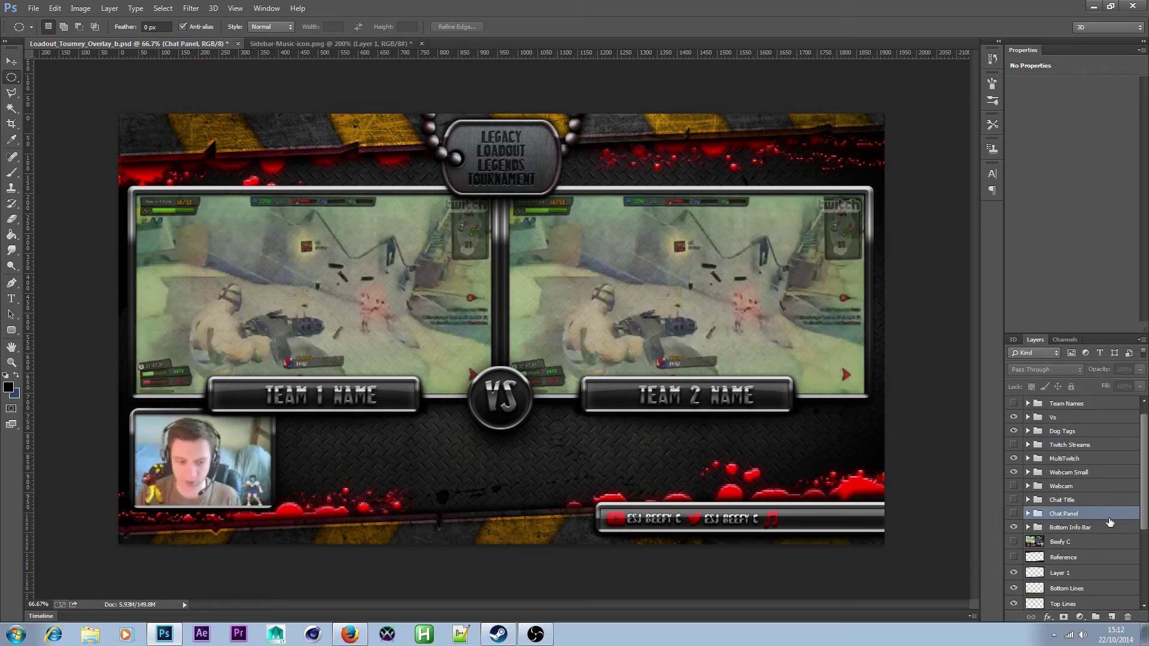
pyautogui.click(1096, 616)
pyautogui.doubleClick(1071, 514)
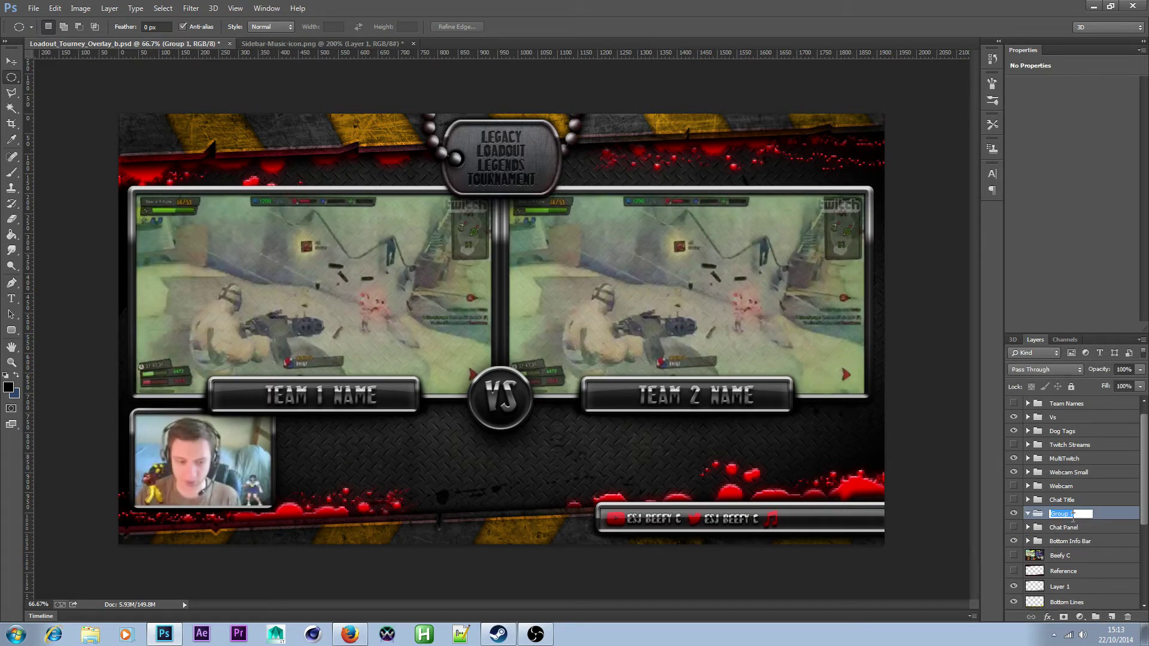
pyautogui.write('Chat Panel Small')
pyautogui.press('Return')
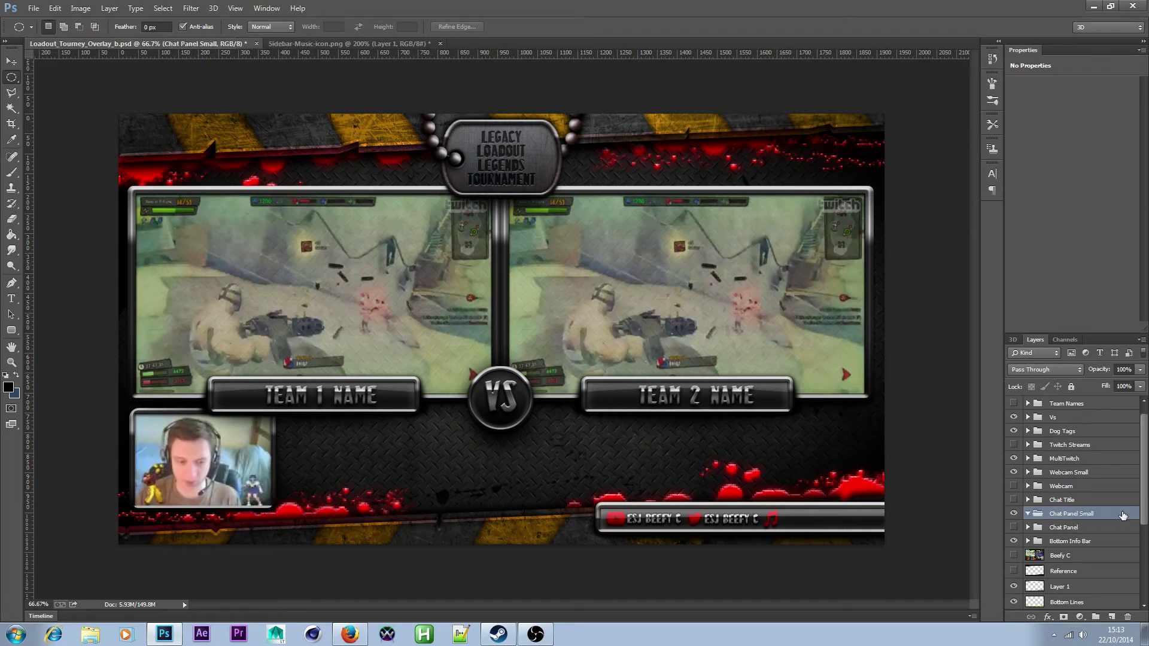
# - Add an empty layer inside the Chat Panel Small group and activate the Rectangular Marquee tool
pyautogui.click(1111, 618)
pyautogui.rightClick(7, 79)
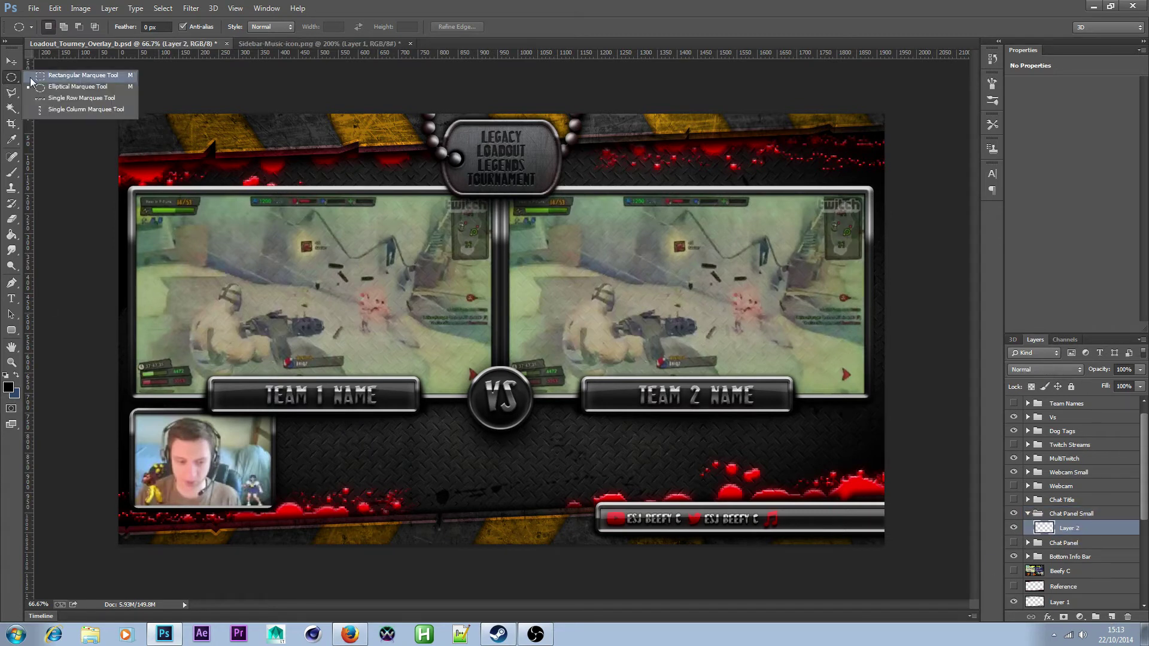
pyautogui.click(36, 76)
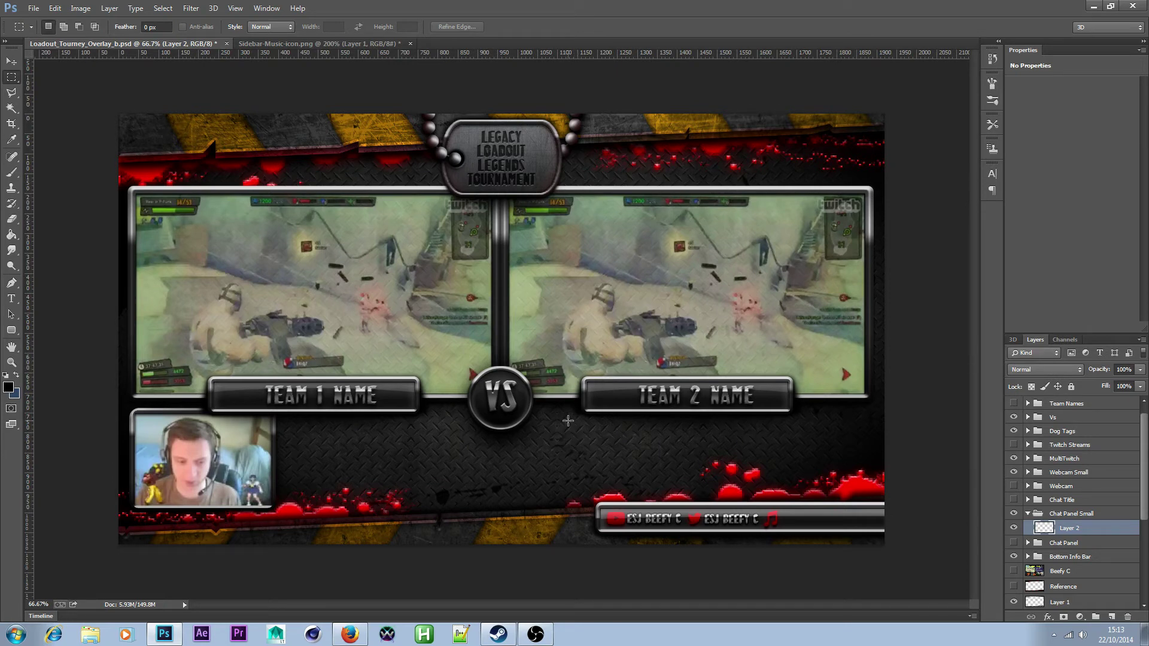
pyautogui.moveTo(737, 458); pyautogui.dragTo(818, 491)
pyautogui.moveTo(689, 470); pyautogui.dragTo(446, 478)
pyautogui.click(238, 488)
pyautogui.moveTo(285, 507); pyautogui.dragTo(462, 413)
pyautogui.scroll(1, 297, 507)
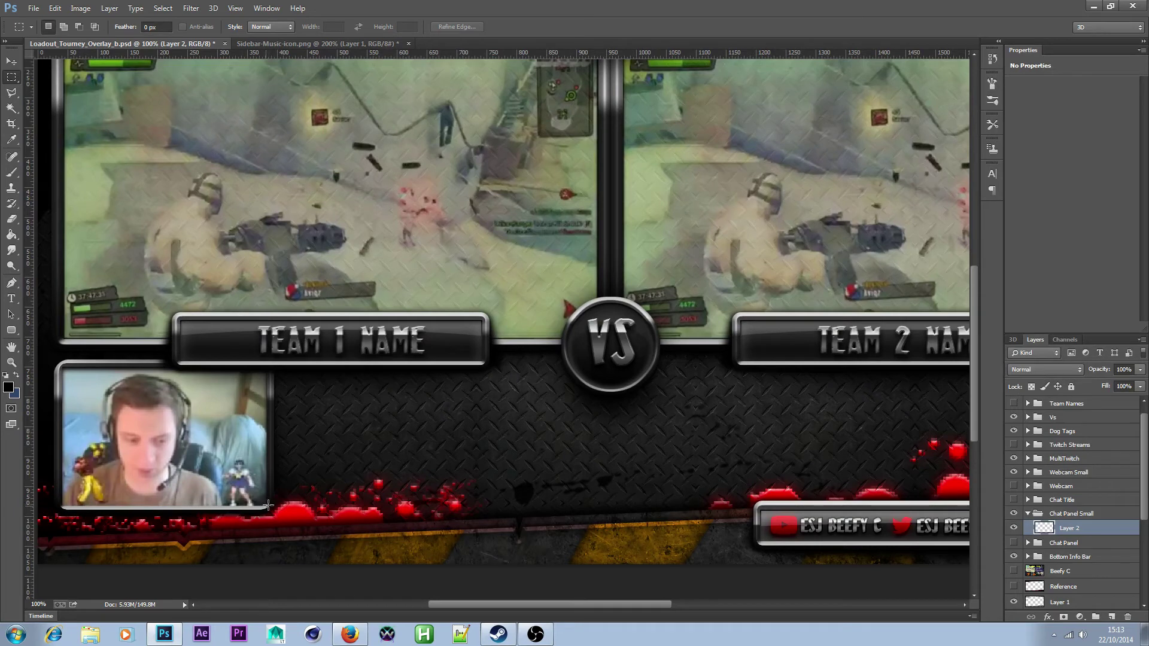
pyautogui.moveTo(268, 506); pyautogui.dragTo(616, 366)
pyautogui.click(608, 366)
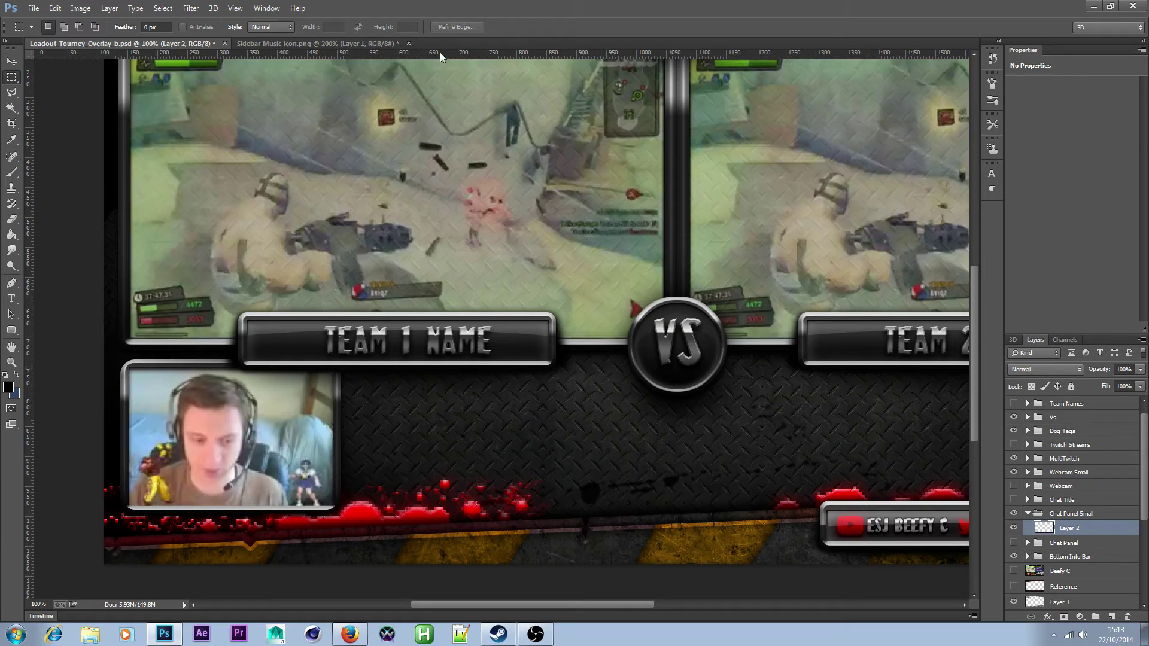
# - Undo a trial horizontal guide at the webcam's upper edge and add one along the webcam's lower edge
pyautogui.moveTo(439, 55); pyautogui.dragTo(415, 367)
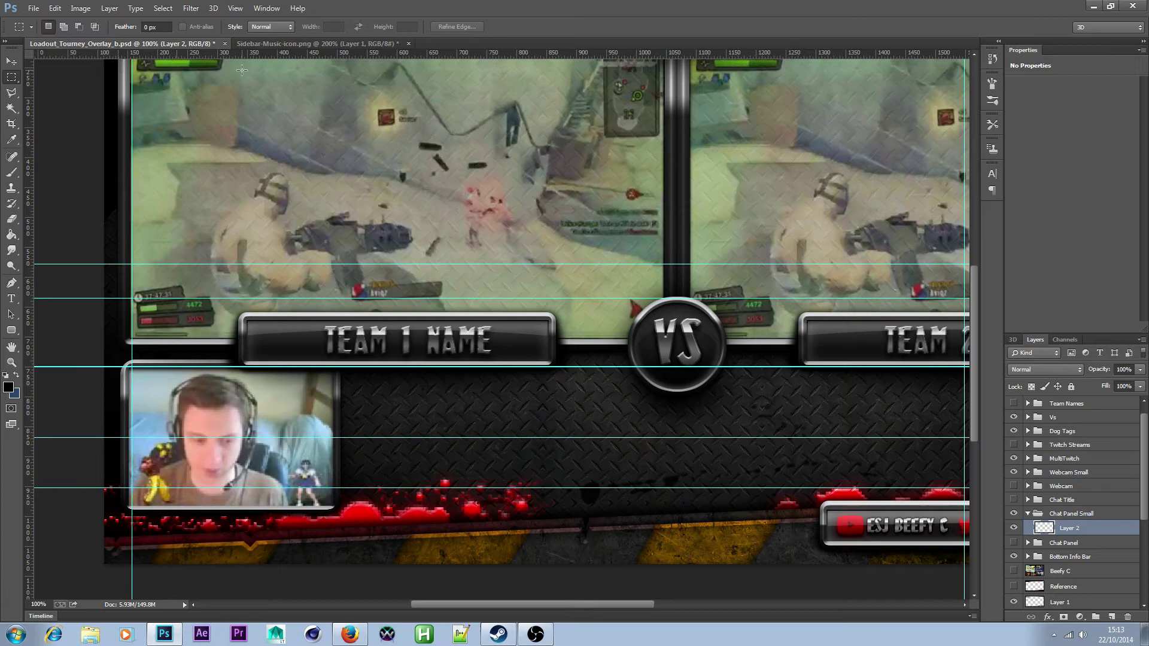
pyautogui.click(55, 7)
pyautogui.click(60, 20)
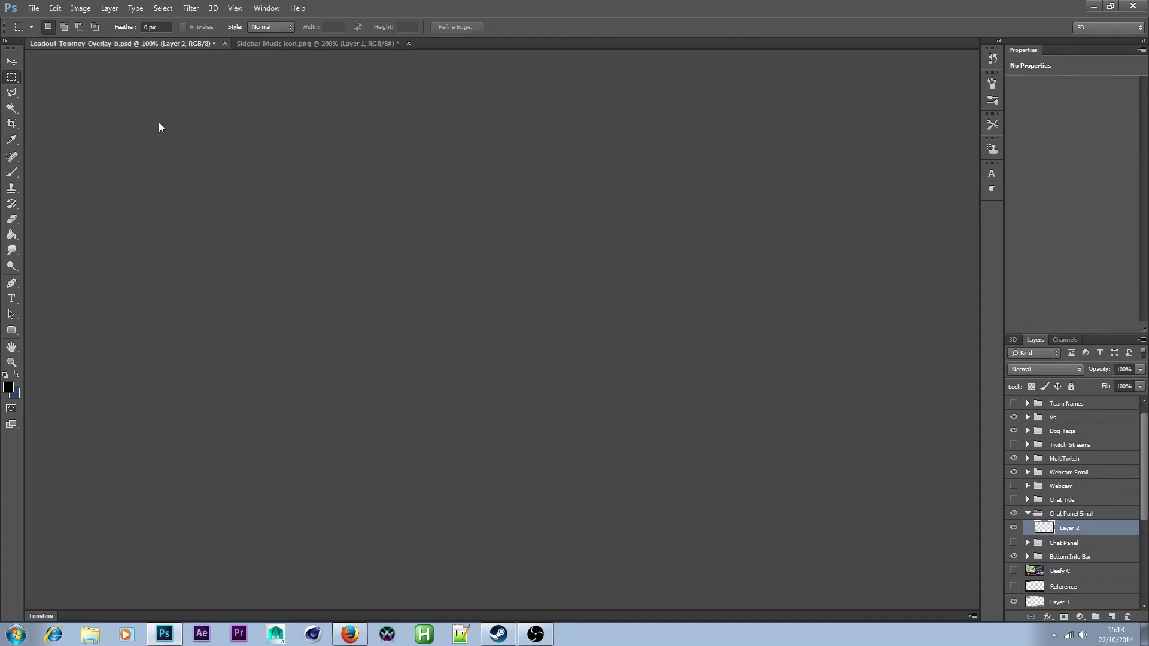
pyautogui.click(134, 42)
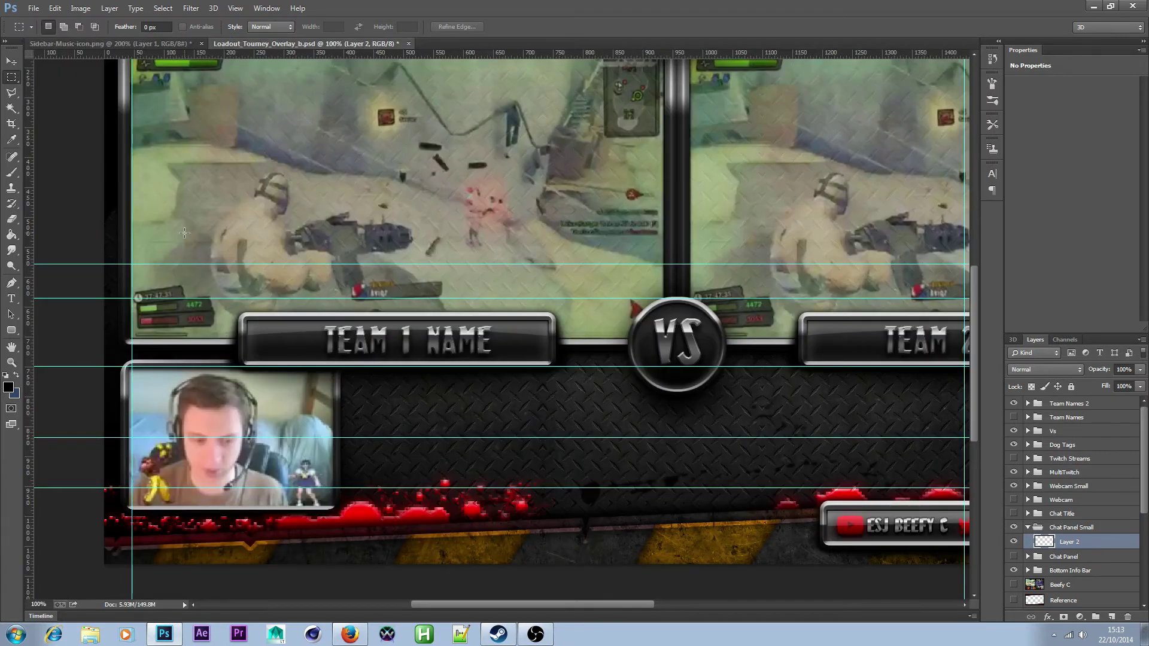
pyautogui.moveTo(283, 60); pyautogui.dragTo(363, 506)
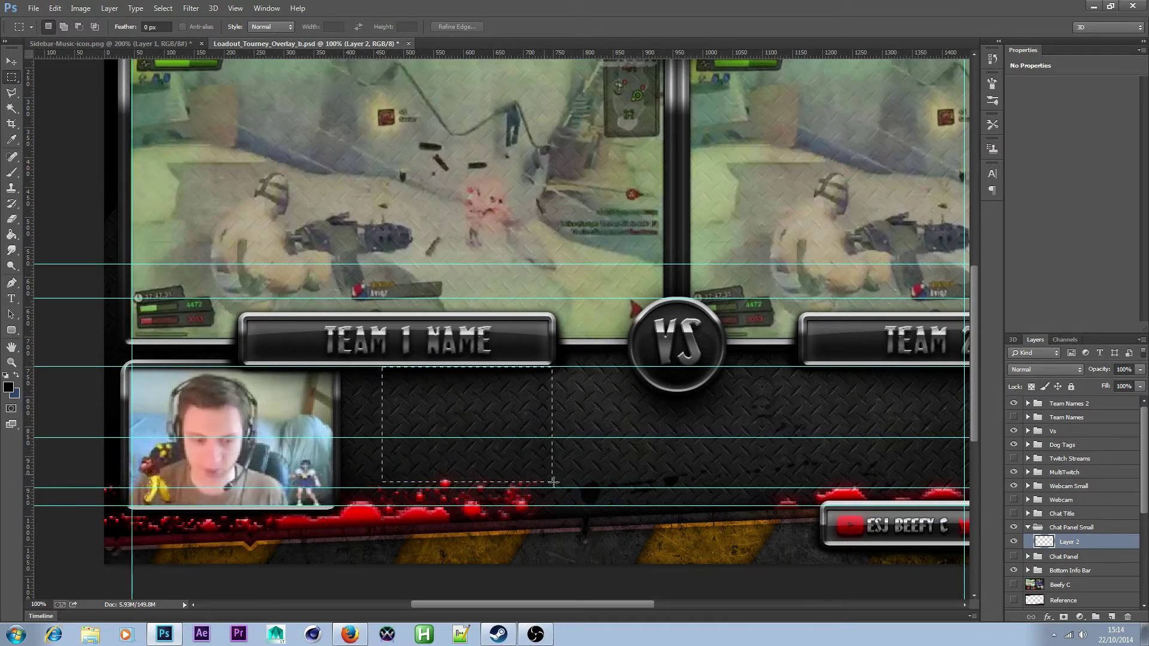
# - Select a rectangle beside the webcam, spanning the guides at its upper and lower edges, and fill it with black
pyautogui.moveTo(553, 482); pyautogui.dragTo(619, 505)
pyautogui.moveTo(551, 416); pyautogui.dragTo(536, 418)
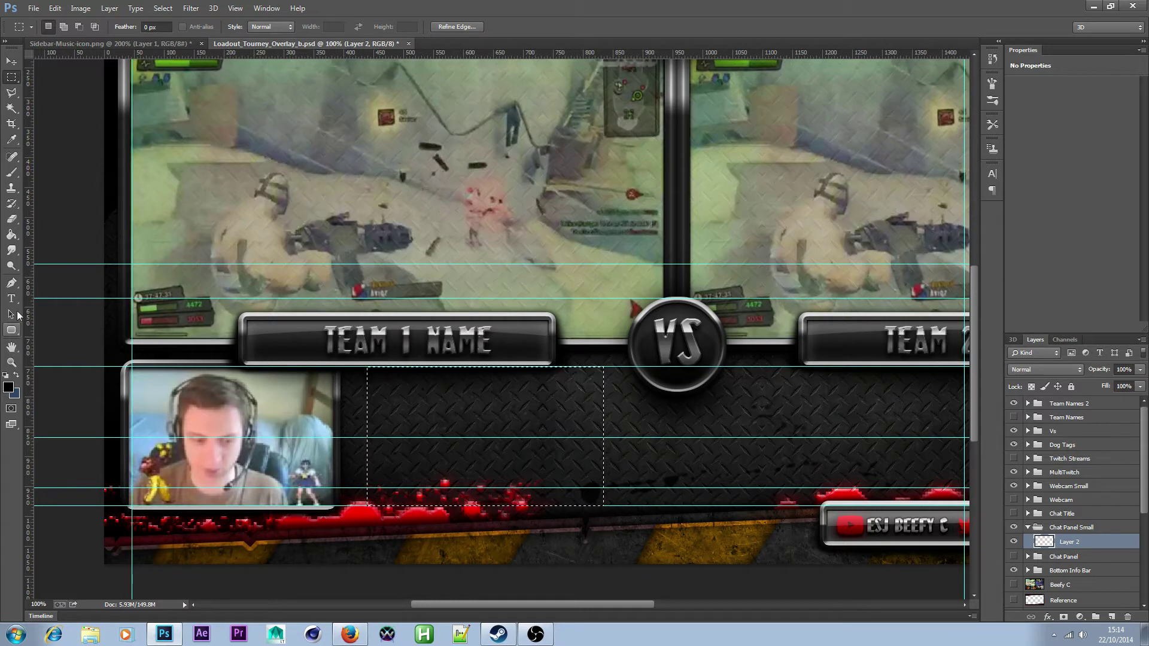
pyautogui.click(11, 235)
pyautogui.click(442, 432)
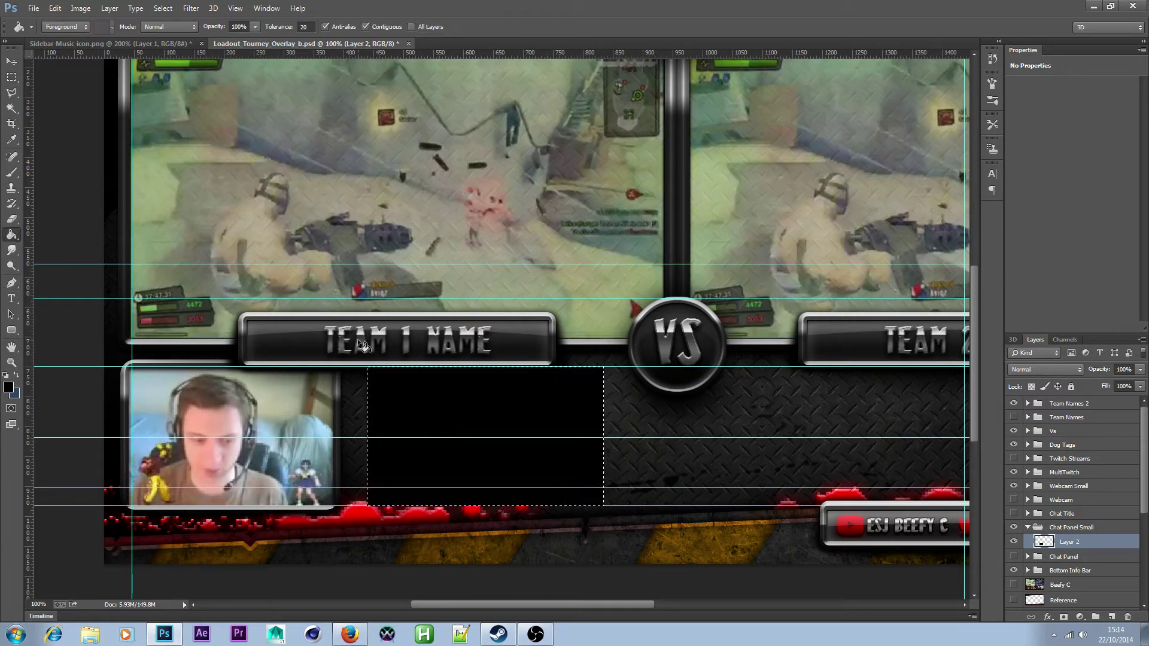
pyautogui.click(12, 76)
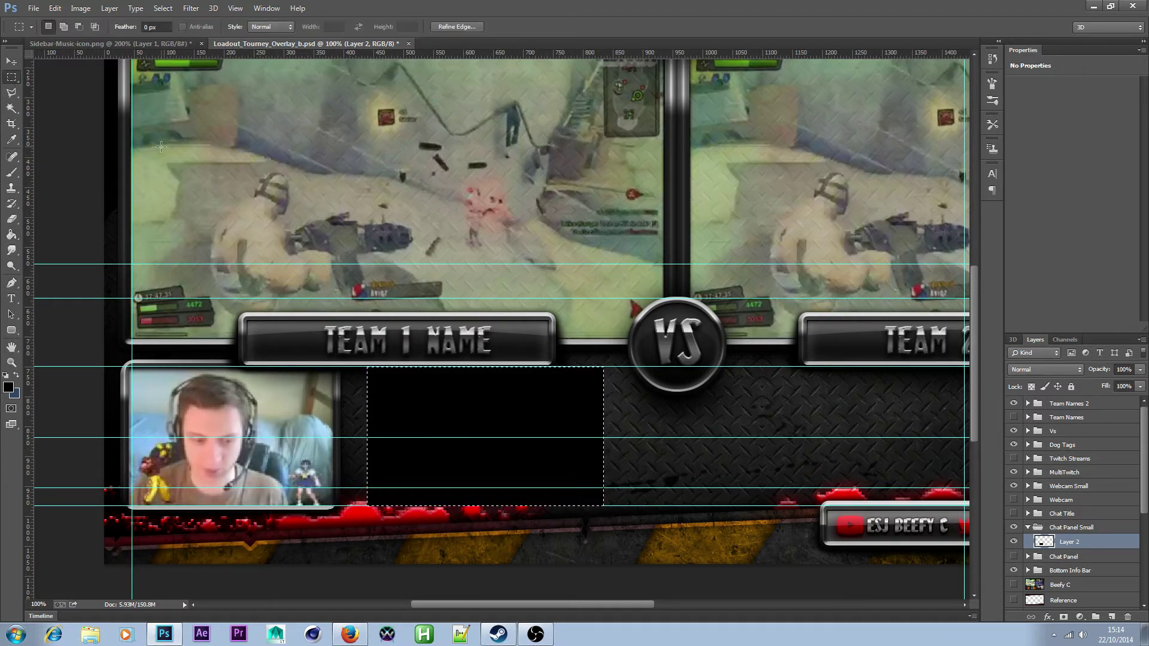
# - Rename the black panel's layer Back and add a new layer named Border above it
pyautogui.doubleClick(1069, 542)
pyautogui.write('Back')
pyautogui.press('Return')
pyautogui.click(1112, 617)
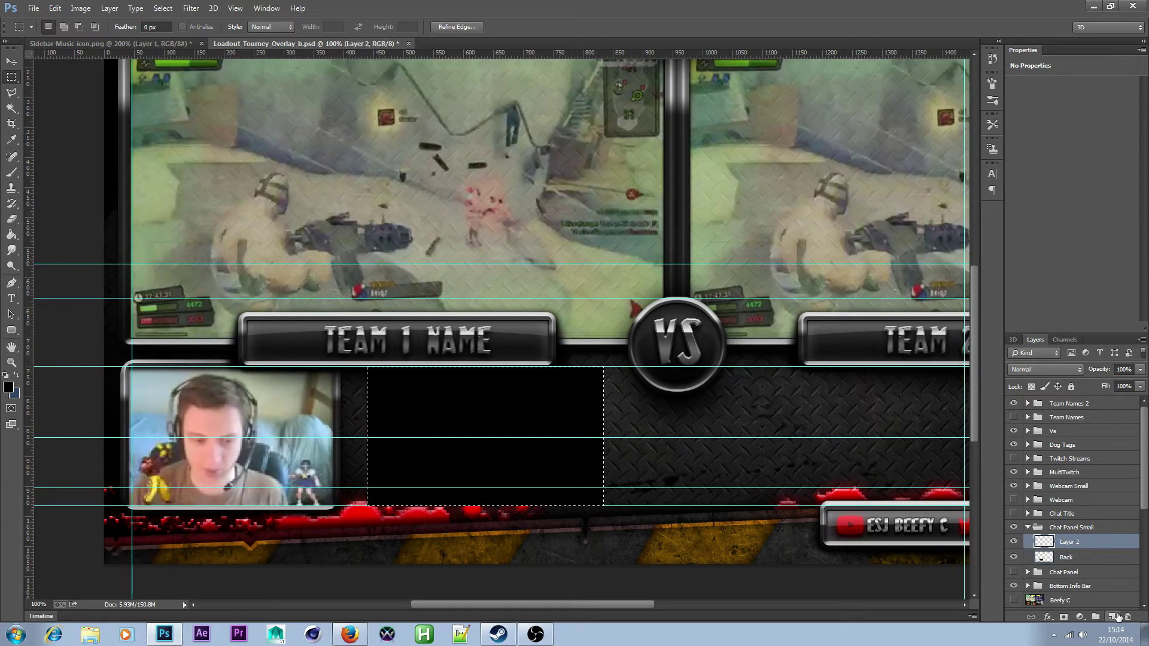
pyautogui.doubleClick(1069, 541)
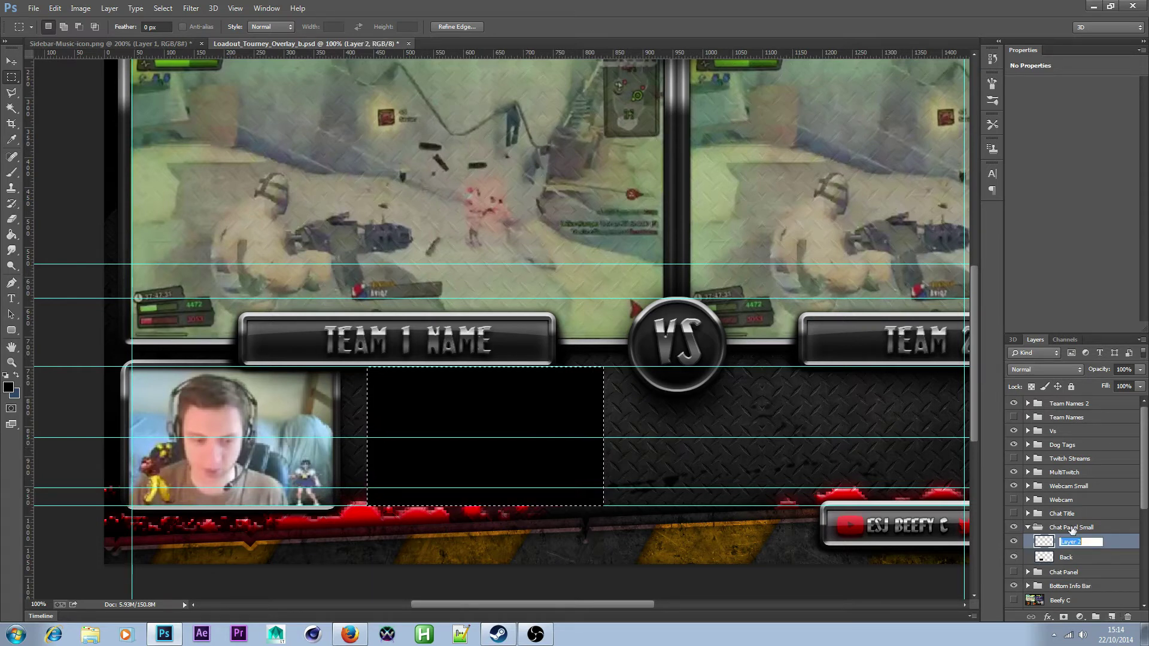
pyautogui.write('Border')
pyautogui.press('Return')
# - Lower the Back layer's opacity to 54%
pyautogui.click(11, 330)
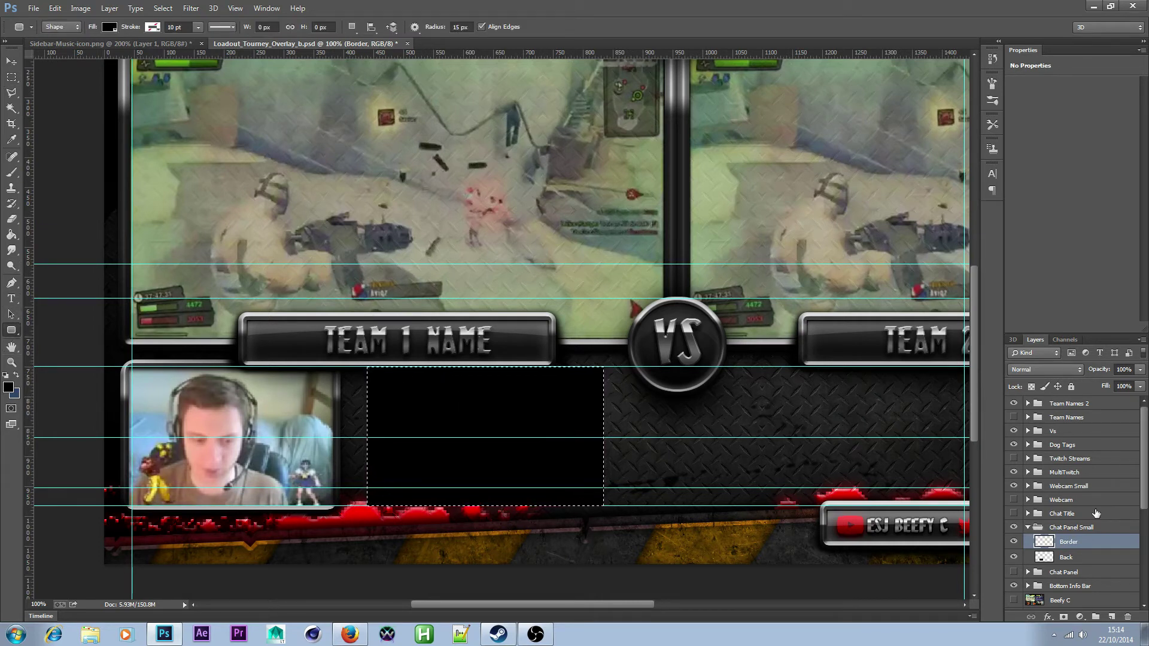
pyautogui.click(1093, 557)
pyautogui.moveTo(1140, 377); pyautogui.dragTo(1112, 383)
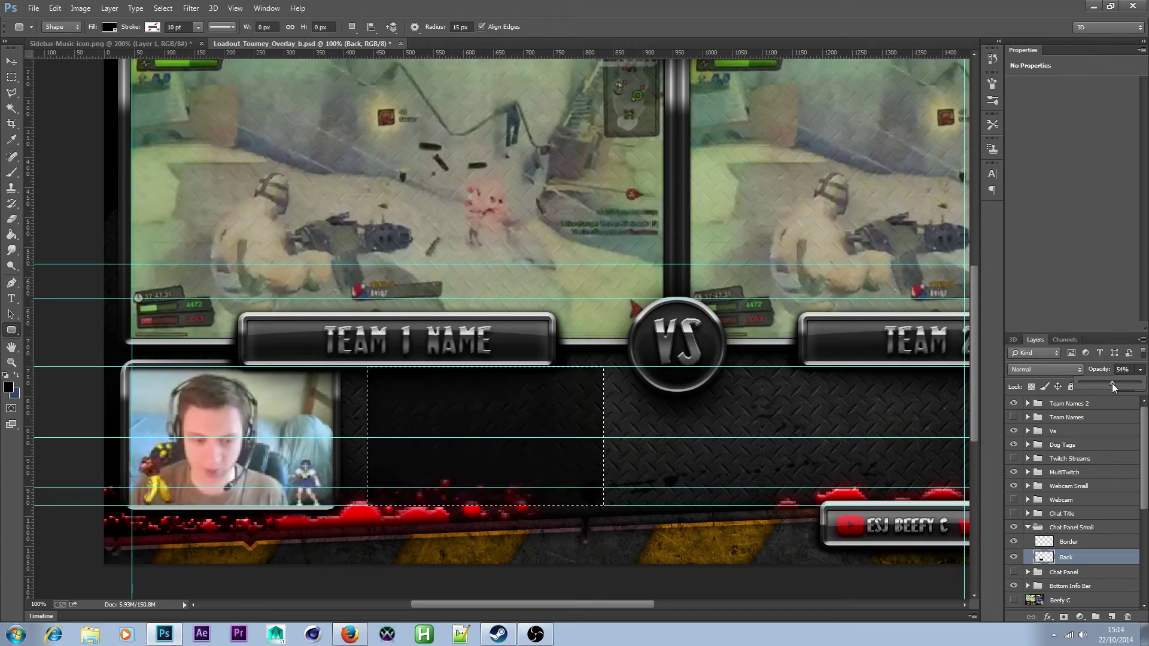
# - On the Border layer, draw a 394 × 233 px rounded rectangle with 15 px corners over the selection and enlarge it to 419 × 253 px
pyautogui.click(1076, 545)
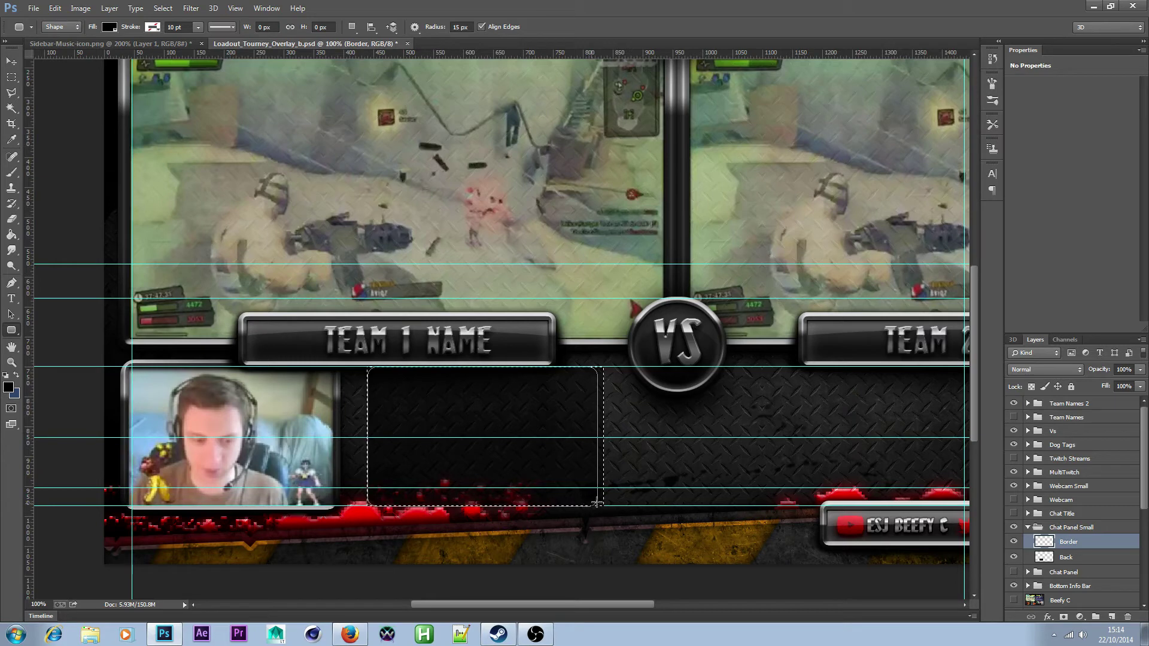
pyautogui.moveTo(603, 503); pyautogui.dragTo(603, 505)
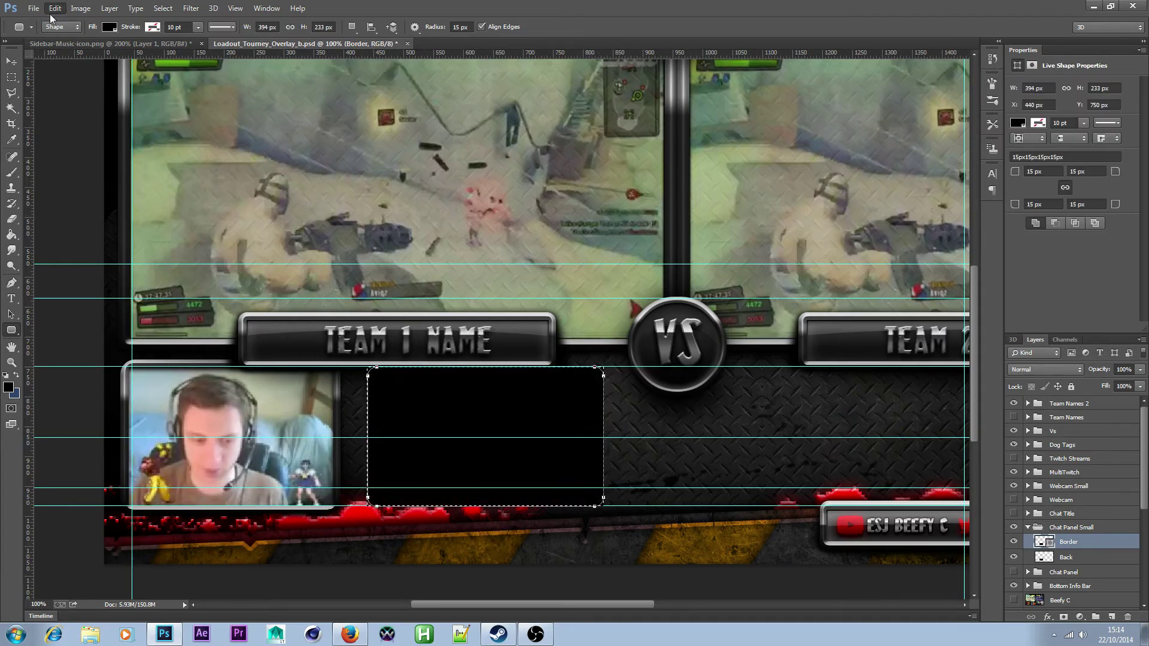
pyautogui.click(55, 8)
pyautogui.click(287, 279)
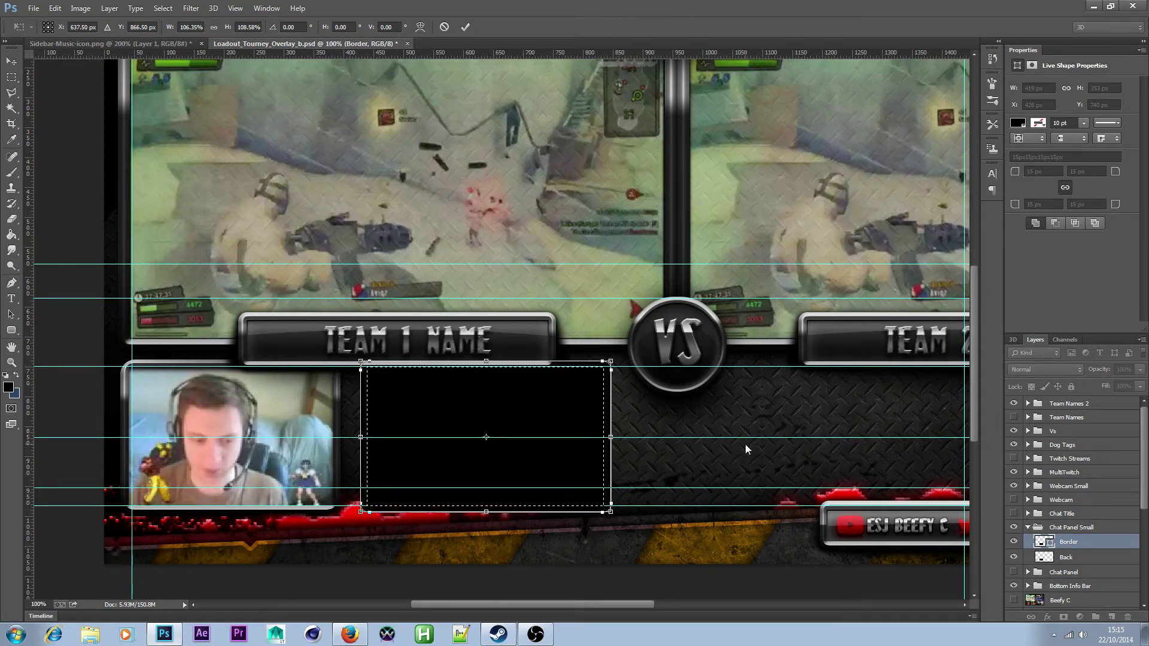
pyautogui.click(11, 92)
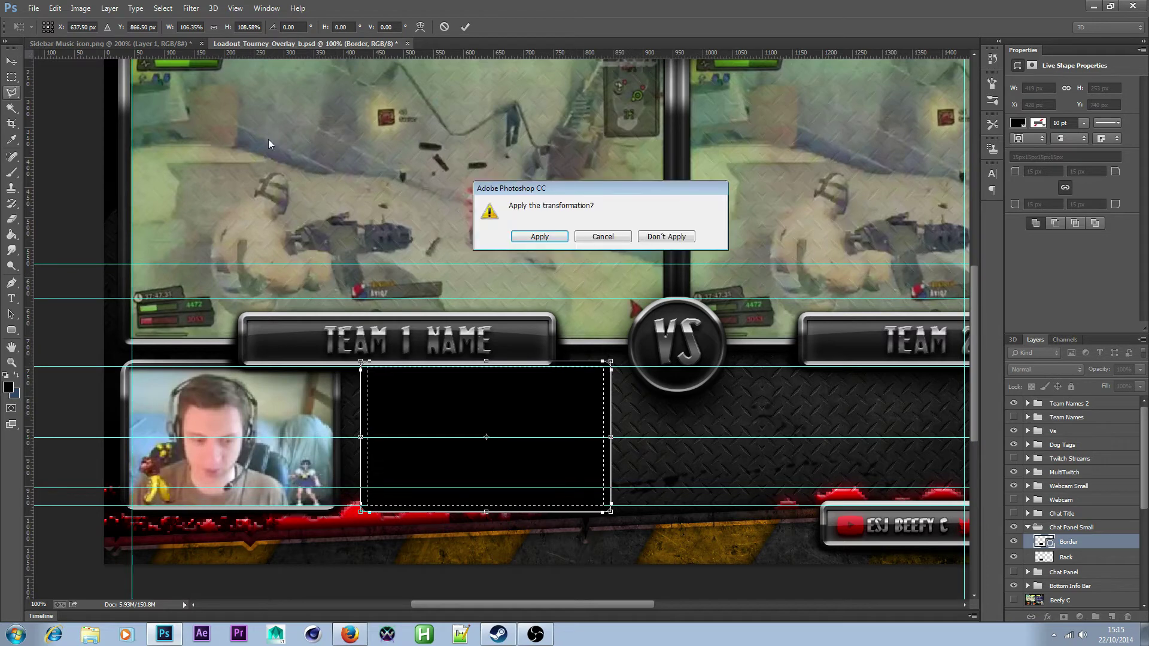
pyautogui.click(541, 237)
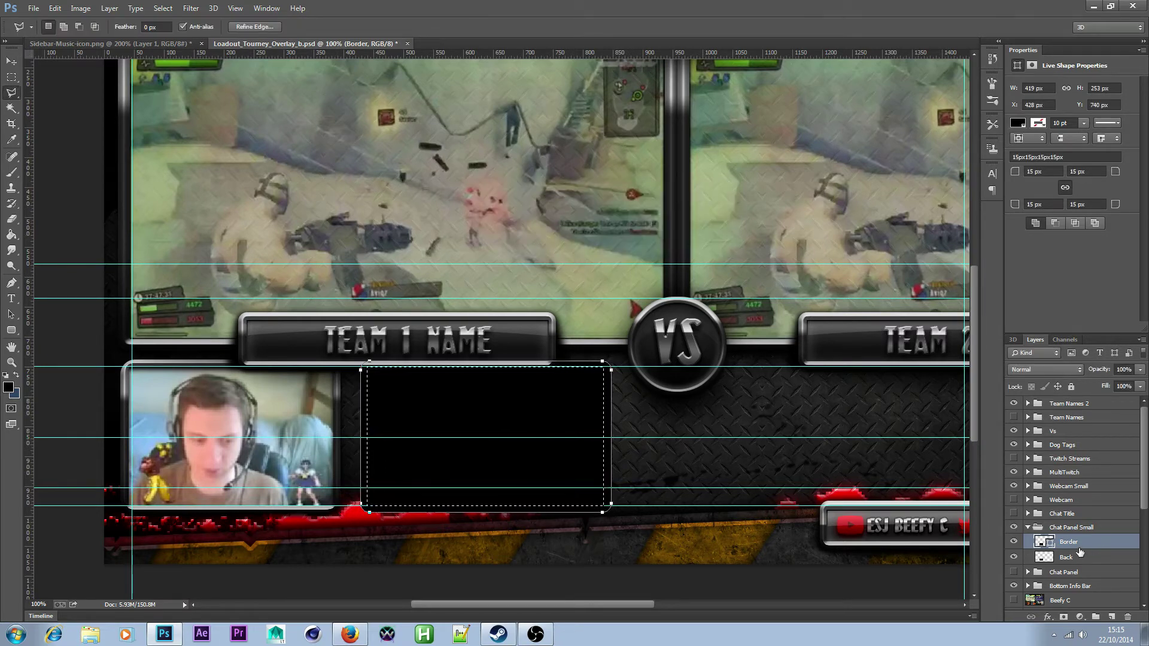
# - Rasterize the Border layer and delete its area inside the selection to leave only a thin frame
pyautogui.rightClick(1100, 543)
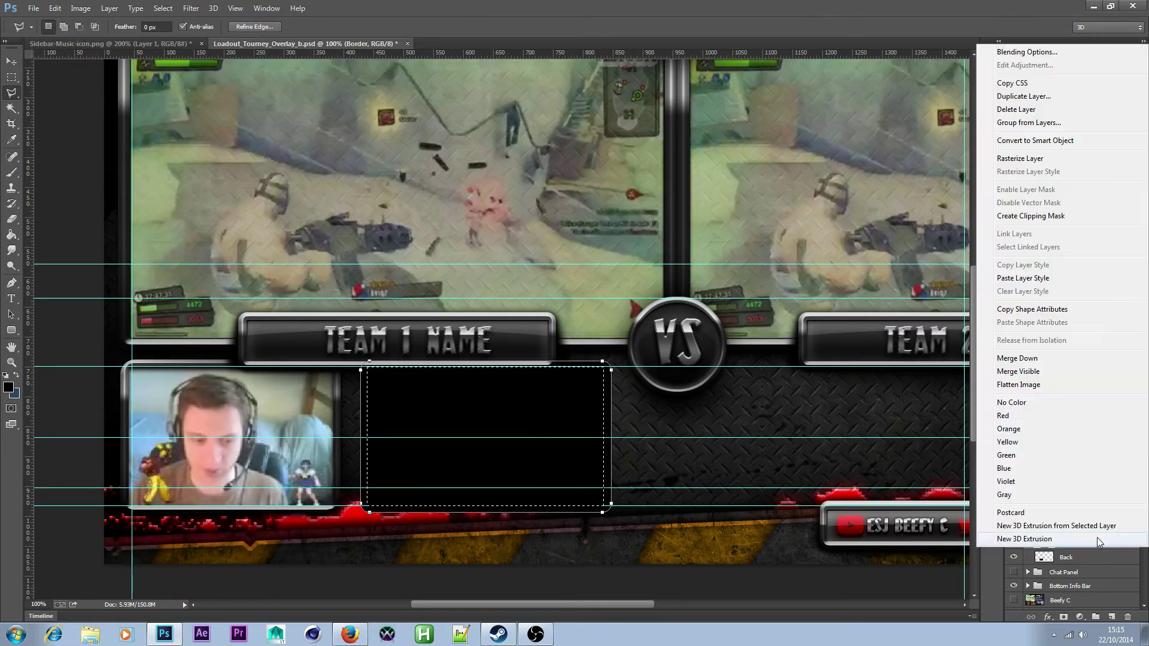
pyautogui.click(1063, 158)
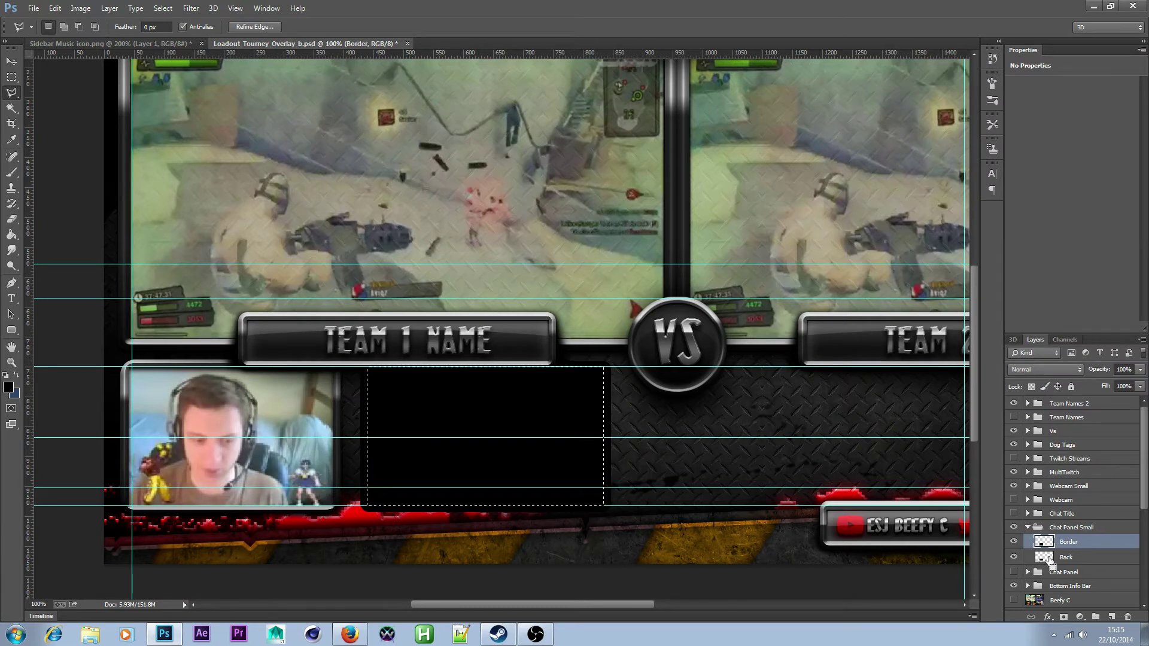
pyautogui.press('Delete')
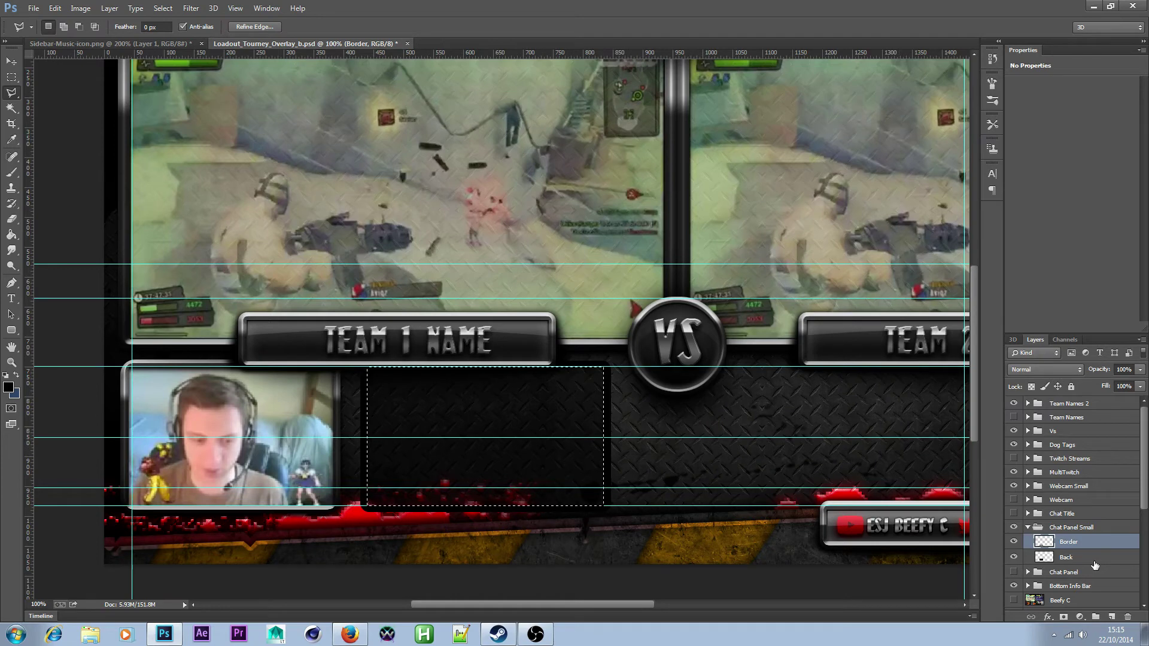
# - Set the Back layer's opacity to 100% and give it a dithered linear gradient overlay from black to very dark grey
pyautogui.click(1092, 559)
pyautogui.hotkey('alt', 'BackSpace')
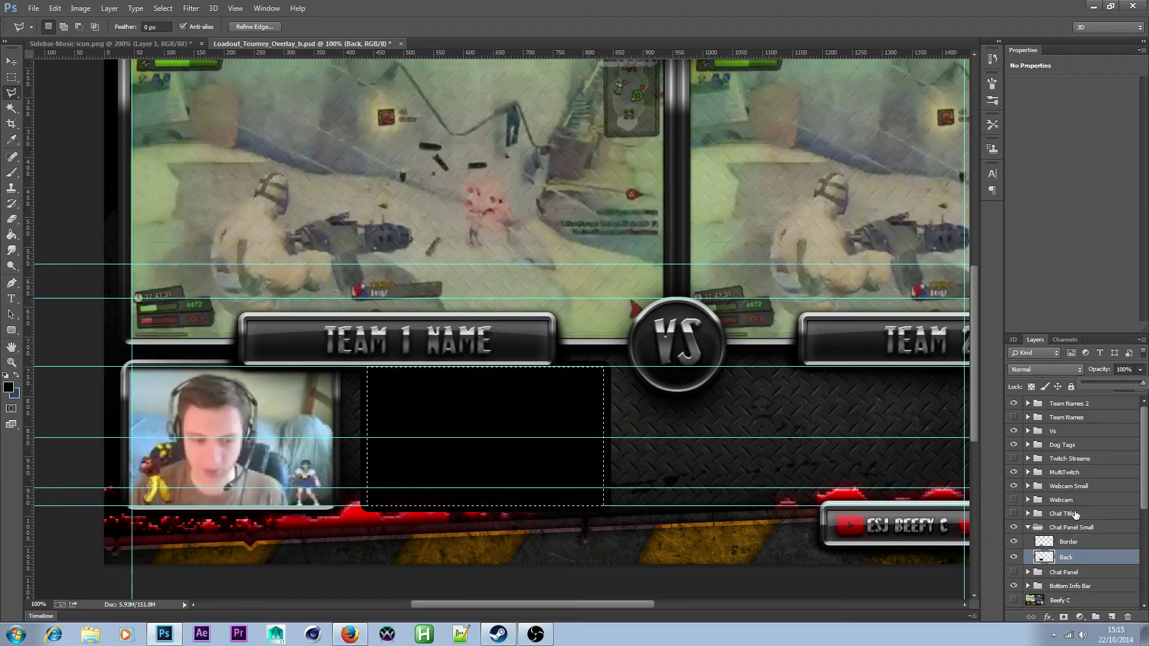
pyautogui.doubleClick(1113, 557)
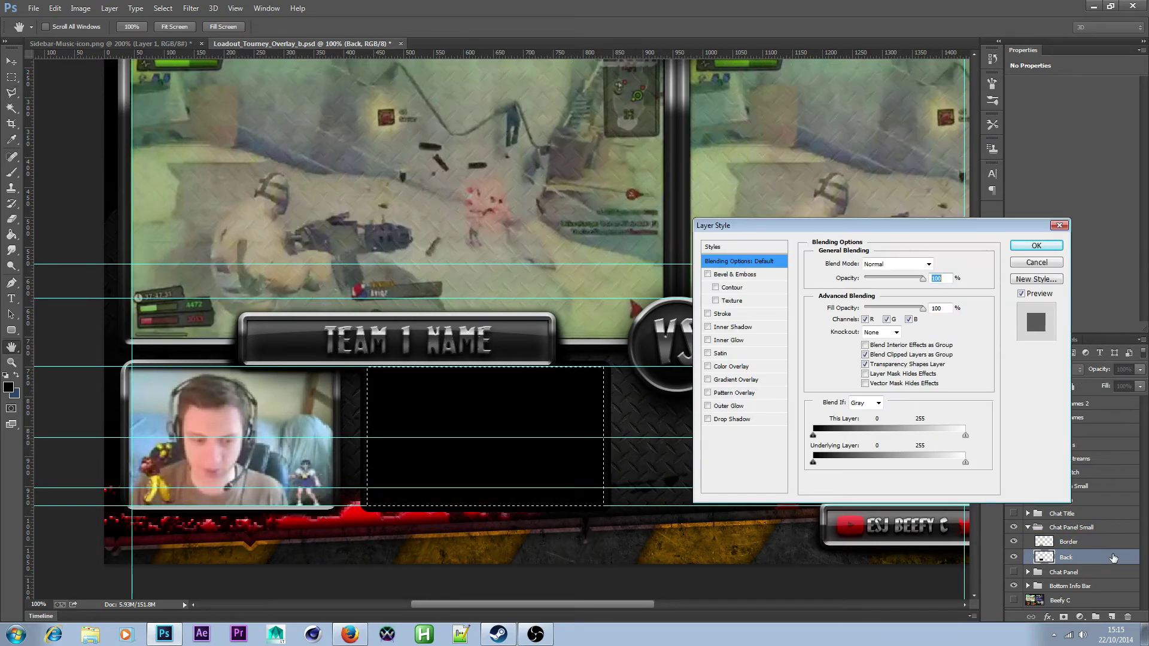
pyautogui.click(736, 379)
pyautogui.click(888, 291)
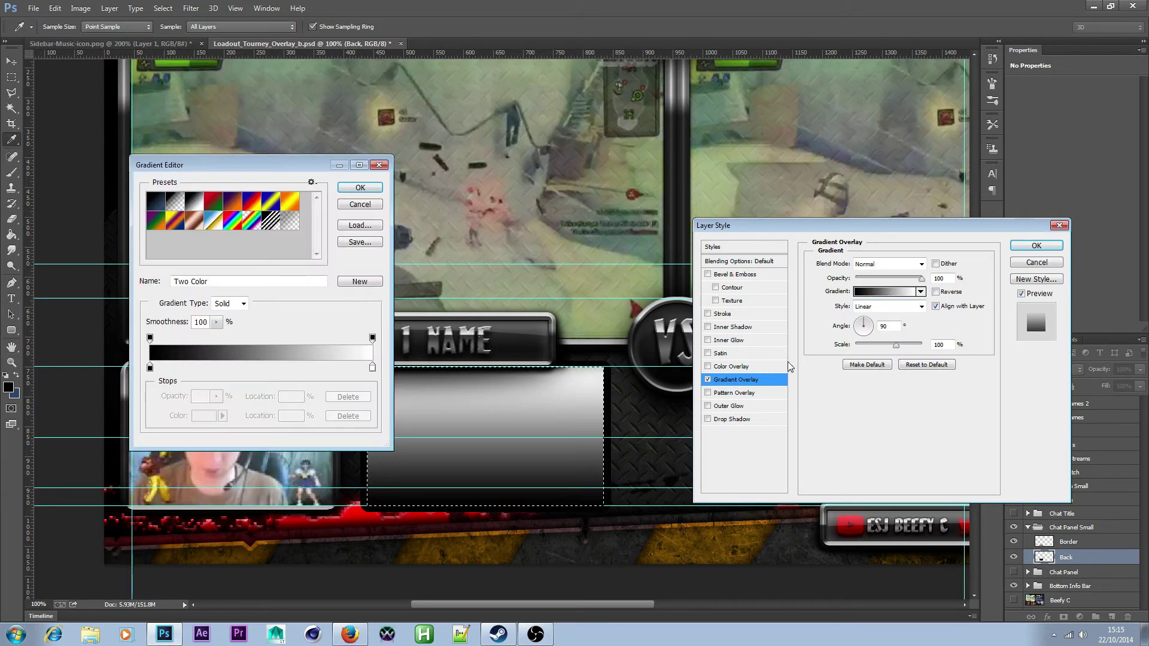
pyautogui.click(372, 368)
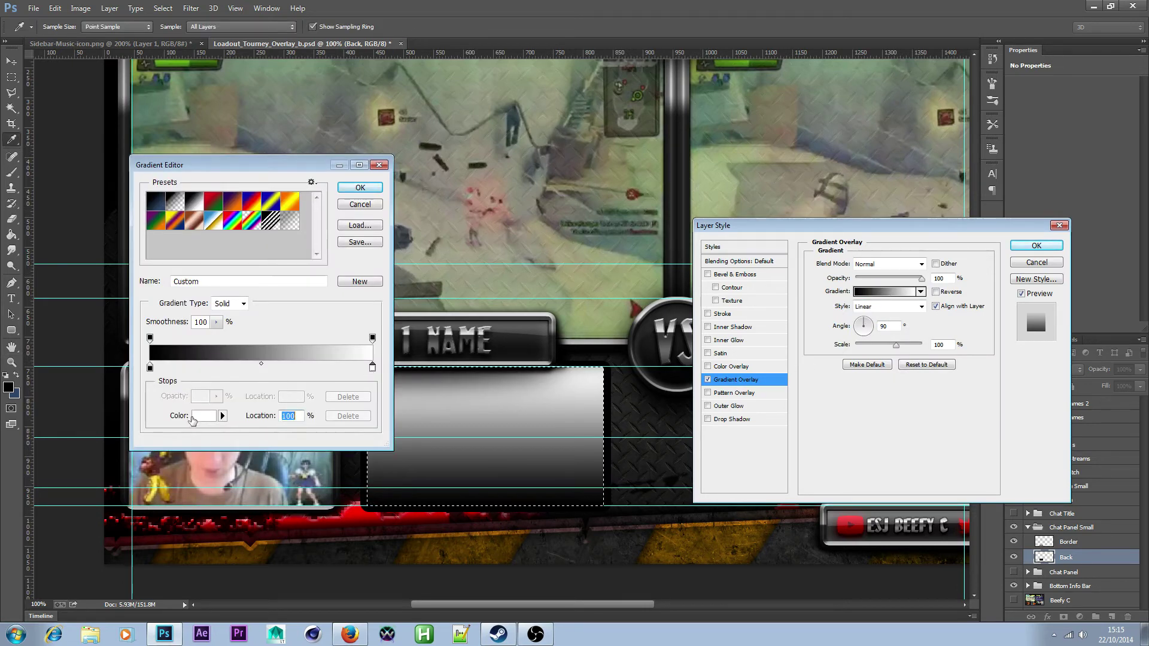
pyautogui.click(204, 415)
pyautogui.click(855, 416)
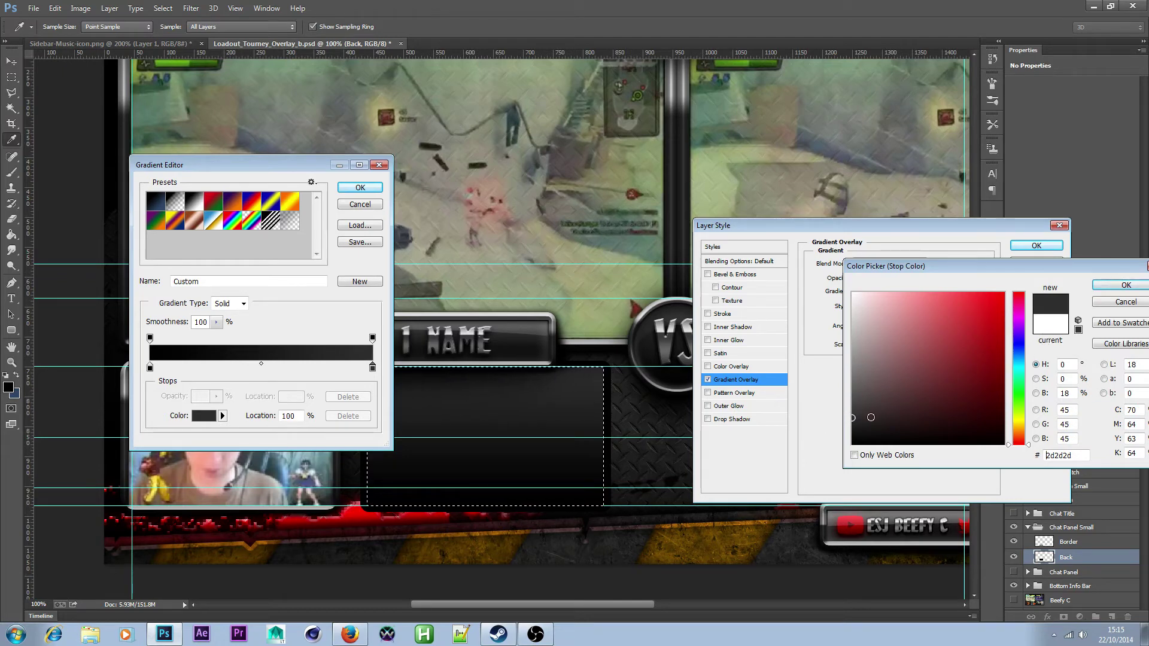
pyautogui.click(852, 421)
pyautogui.click(1103, 286)
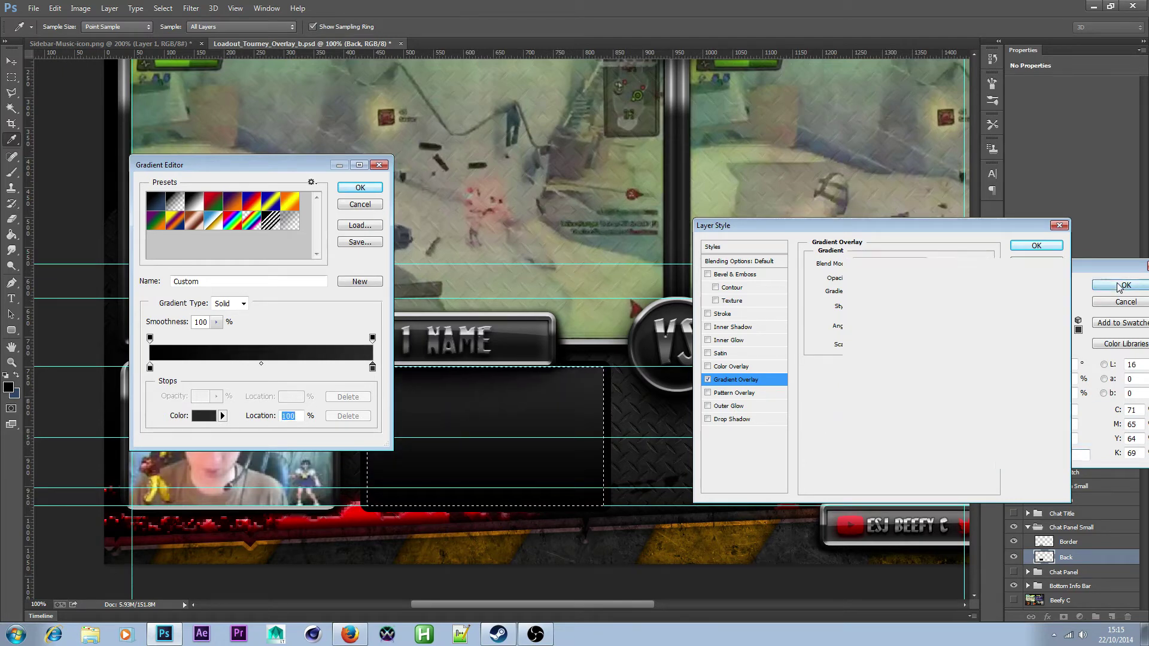
pyautogui.press('Return')
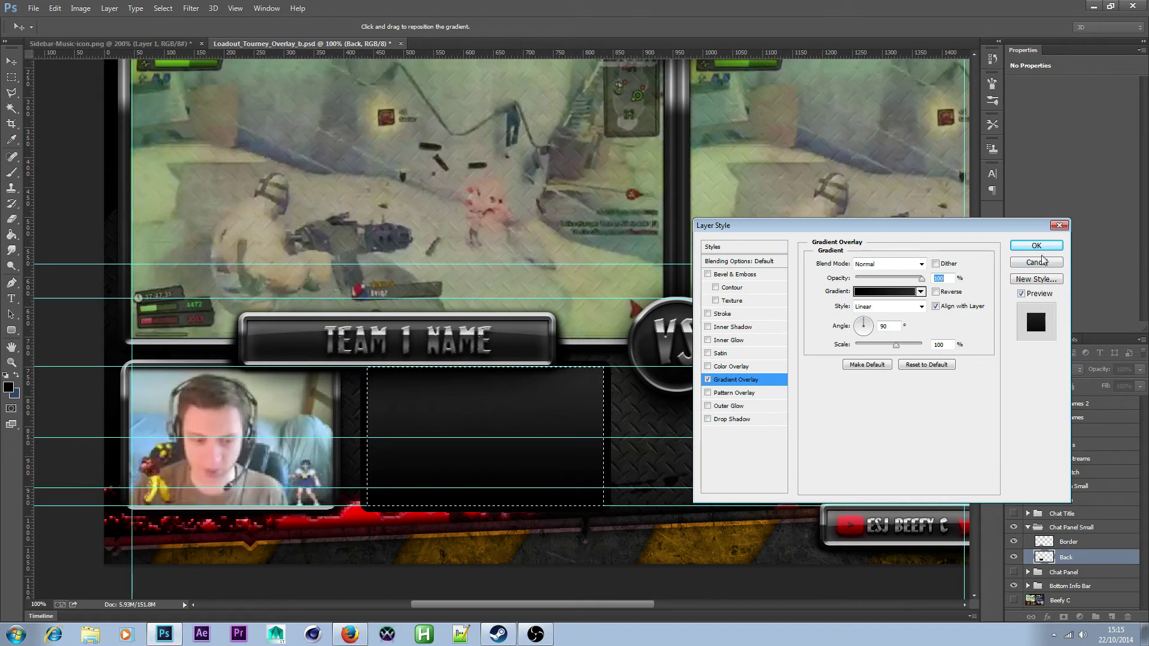
pyautogui.click(936, 263)
# - Add an inner shadow with a slightly increased size to the Back layer and clear the selection
pyautogui.click(757, 329)
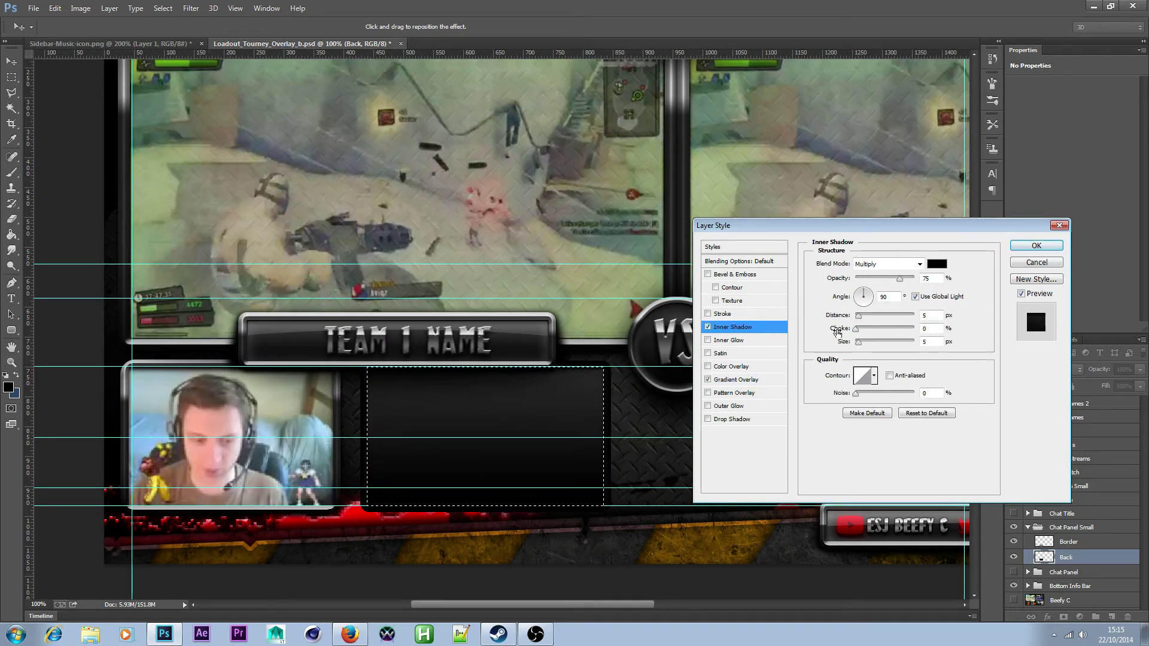
pyautogui.moveTo(858, 341); pyautogui.dragTo(863, 346)
pyautogui.click(1036, 246)
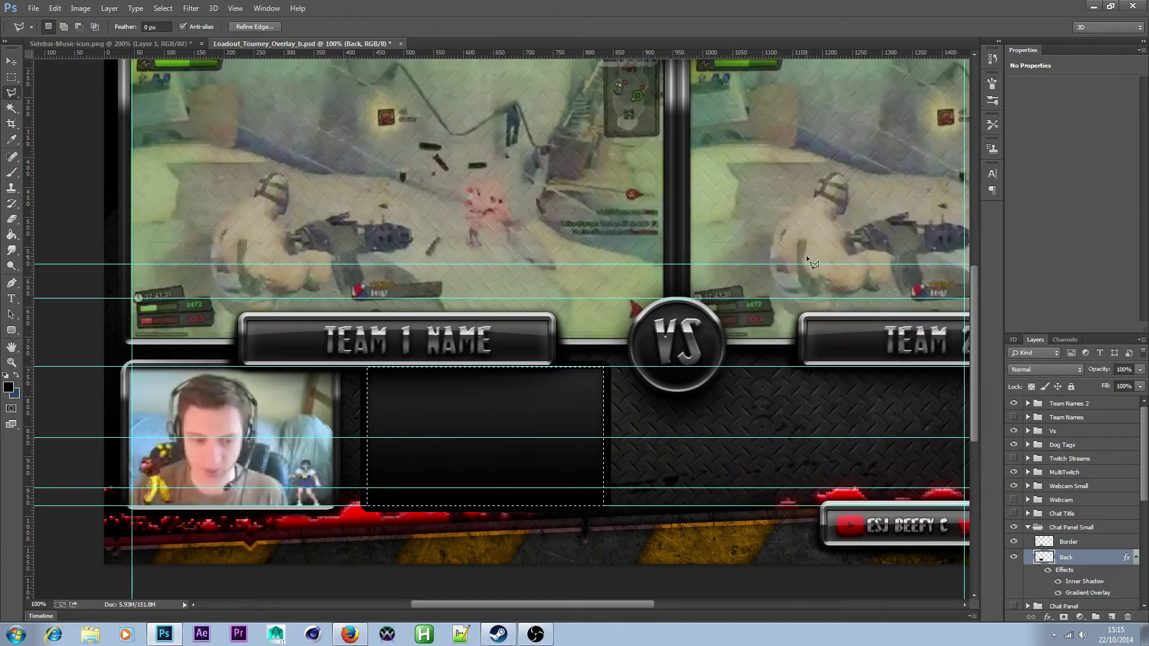
pyautogui.click(11, 77)
pyautogui.click(89, 100)
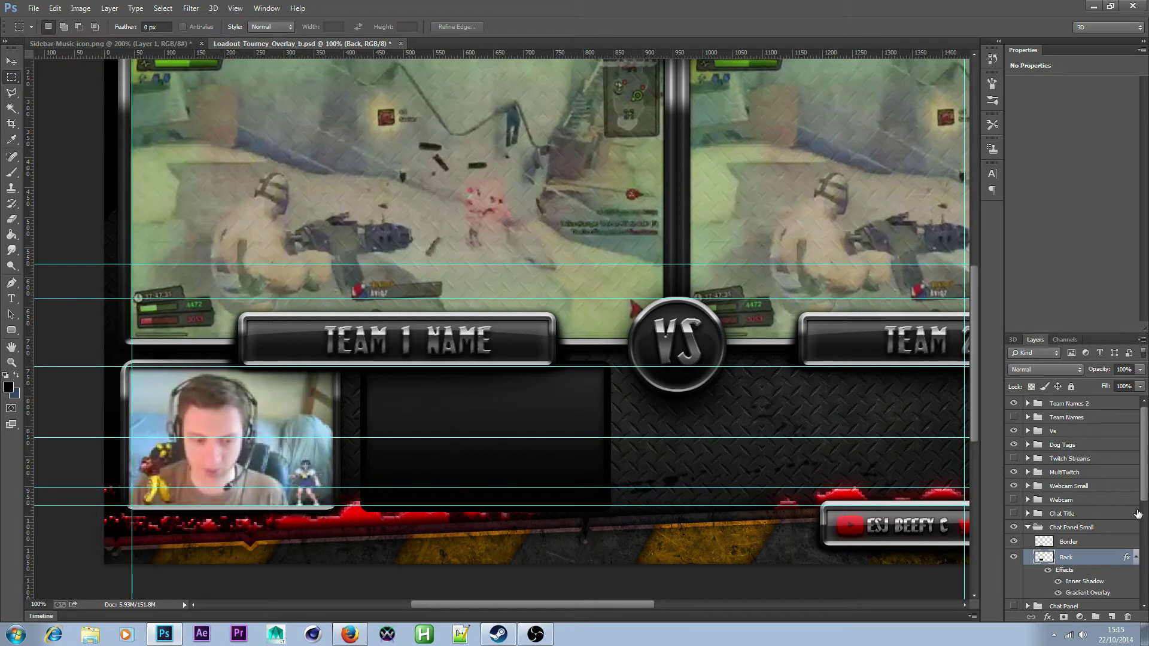
# - Copy the layer style of the Cam Border layer in the Webcam Small group
pyautogui.click(1027, 527)
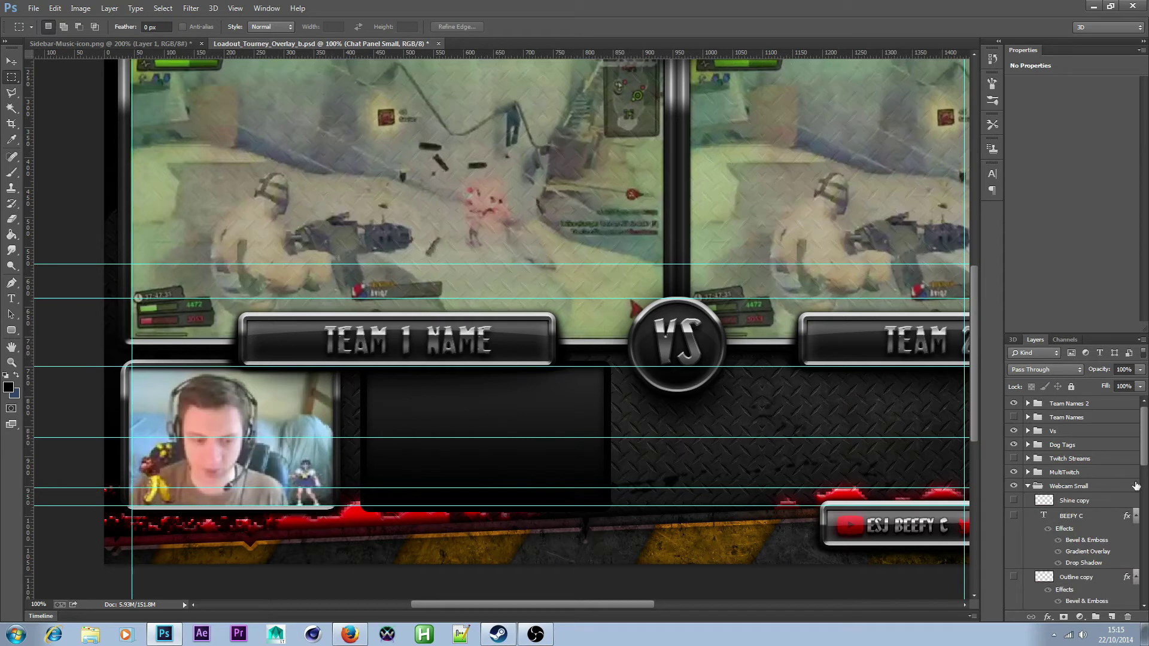
pyautogui.scroll(-6, 1060, 497)
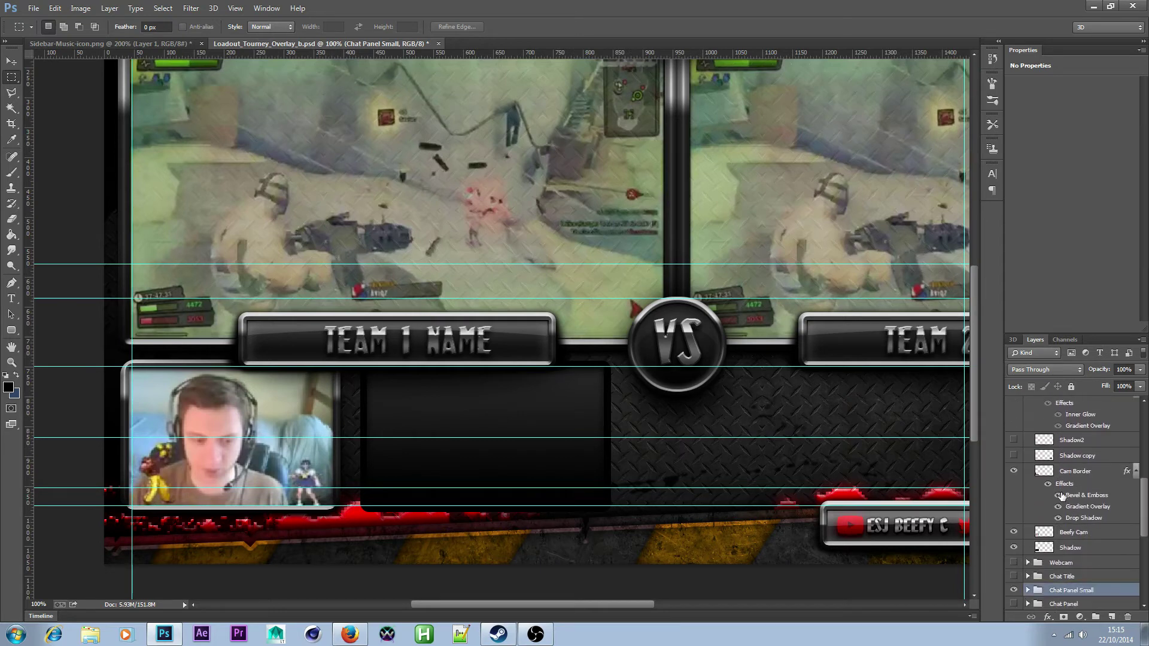
pyautogui.rightClick(1101, 473)
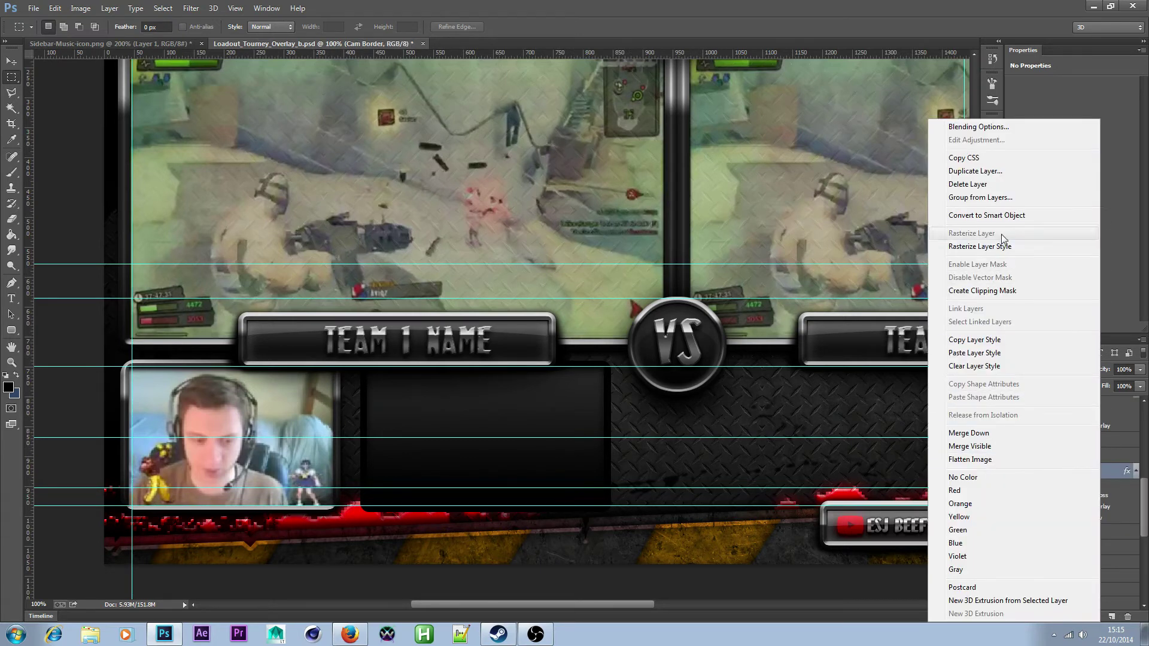
pyautogui.click(994, 340)
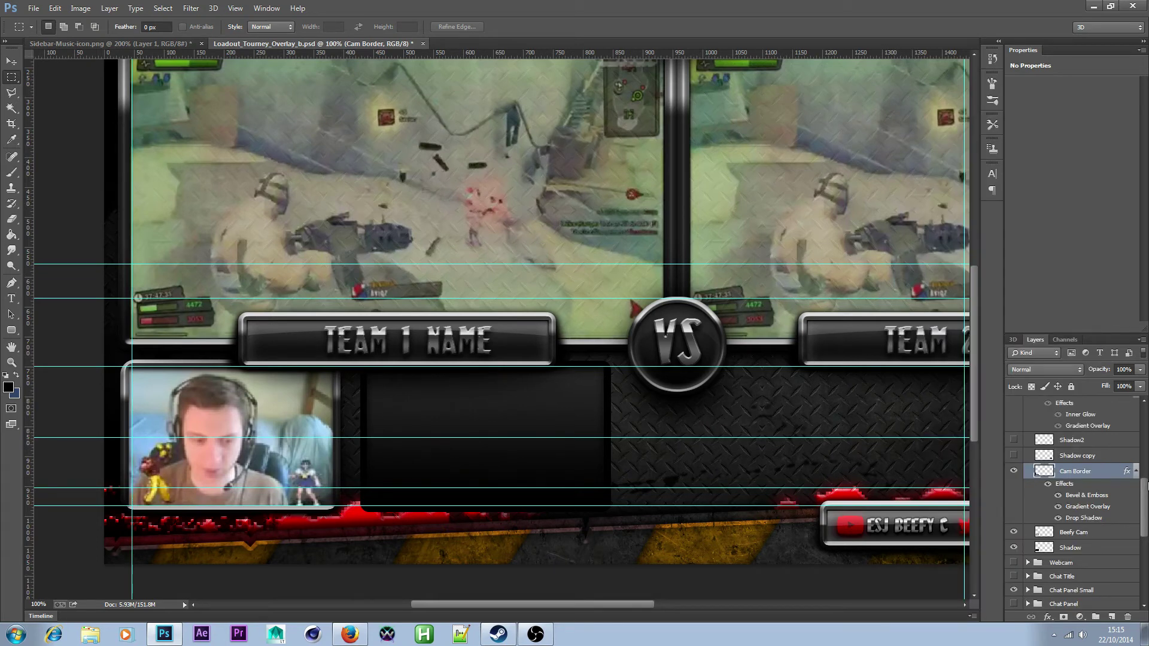
# - Paste the copied layer style onto the Border layer in the Chat Panel Small group
pyautogui.moveTo(1143, 484); pyautogui.dragTo(1143, 425)
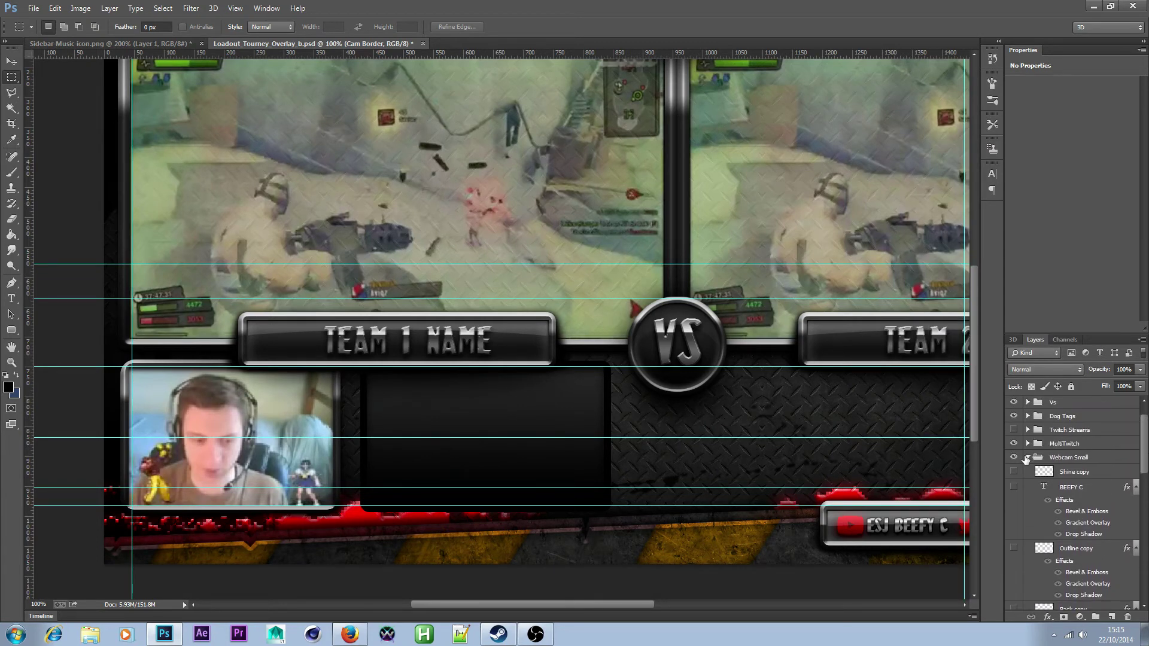
pyautogui.click(1027, 458)
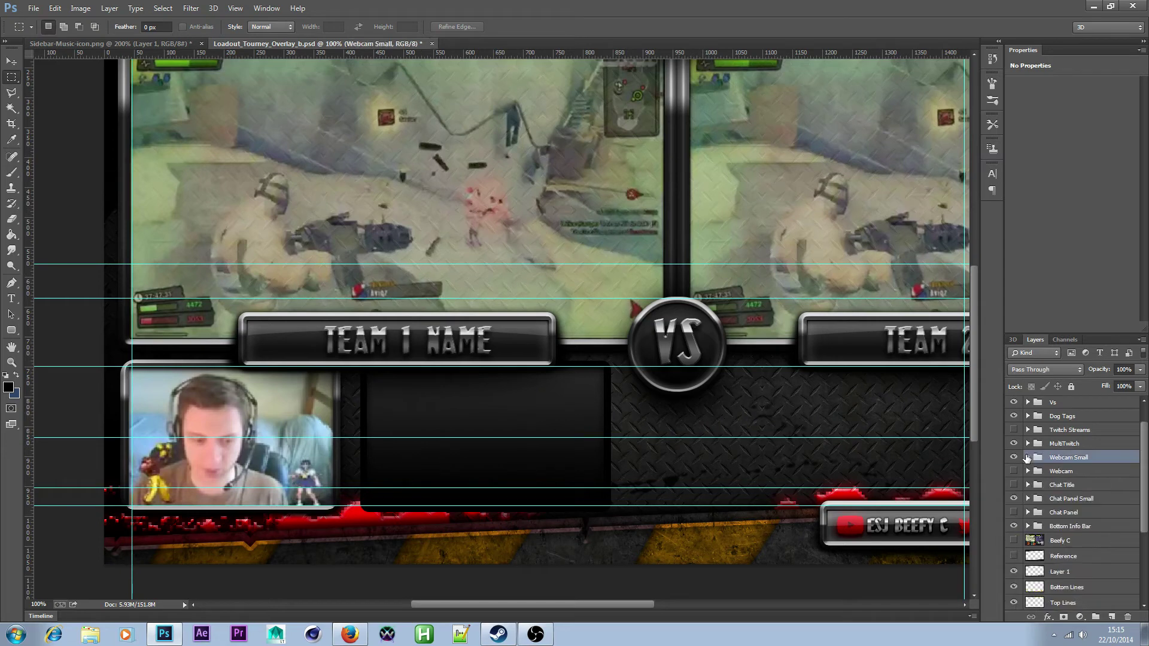
pyautogui.click(1027, 499)
pyautogui.scroll(-1, 1110, 500)
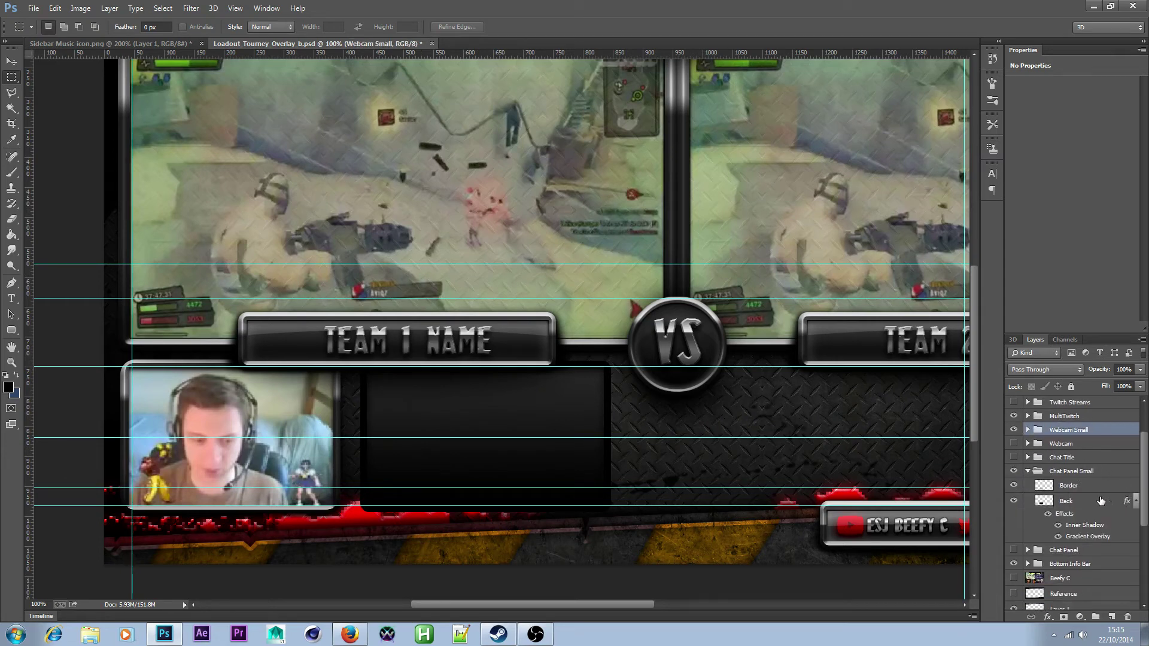
pyautogui.click(1106, 485)
pyautogui.rightClick(1107, 485)
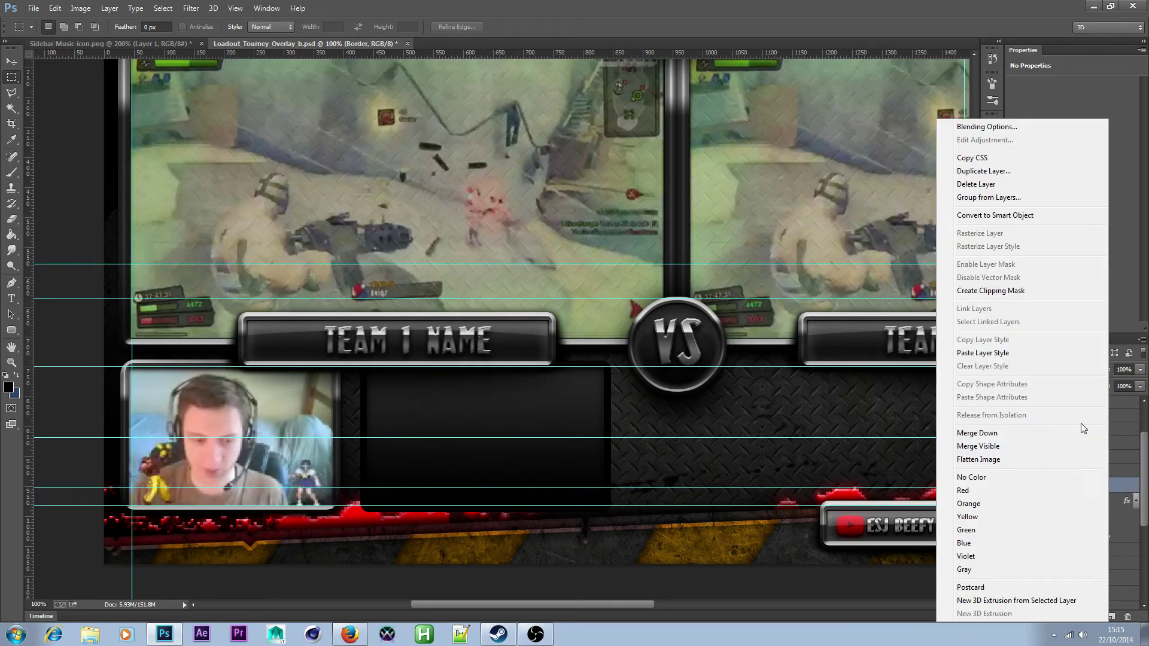
pyautogui.click(1003, 352)
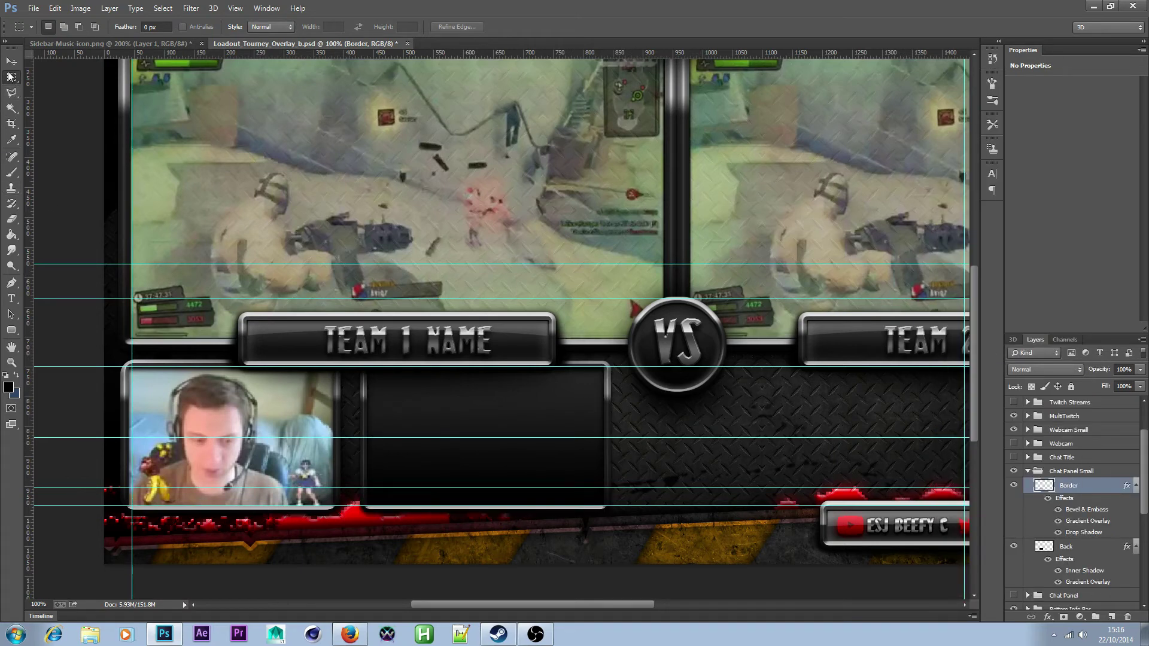
# - Hide the guides and check the chat panel within the whole overlay
pyautogui.hotkey('ctrl', ';')
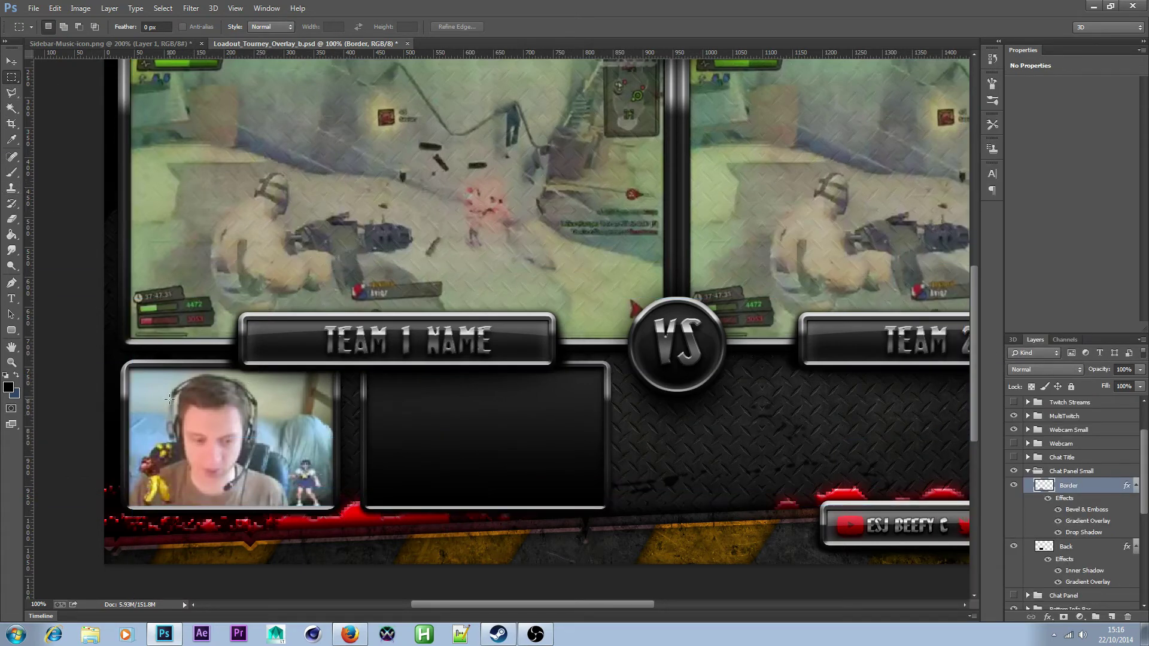
pyautogui.click(12, 363)
pyautogui.keyDown('alt'); pyautogui.click(433, 432); pyautogui.keyUp('alt')
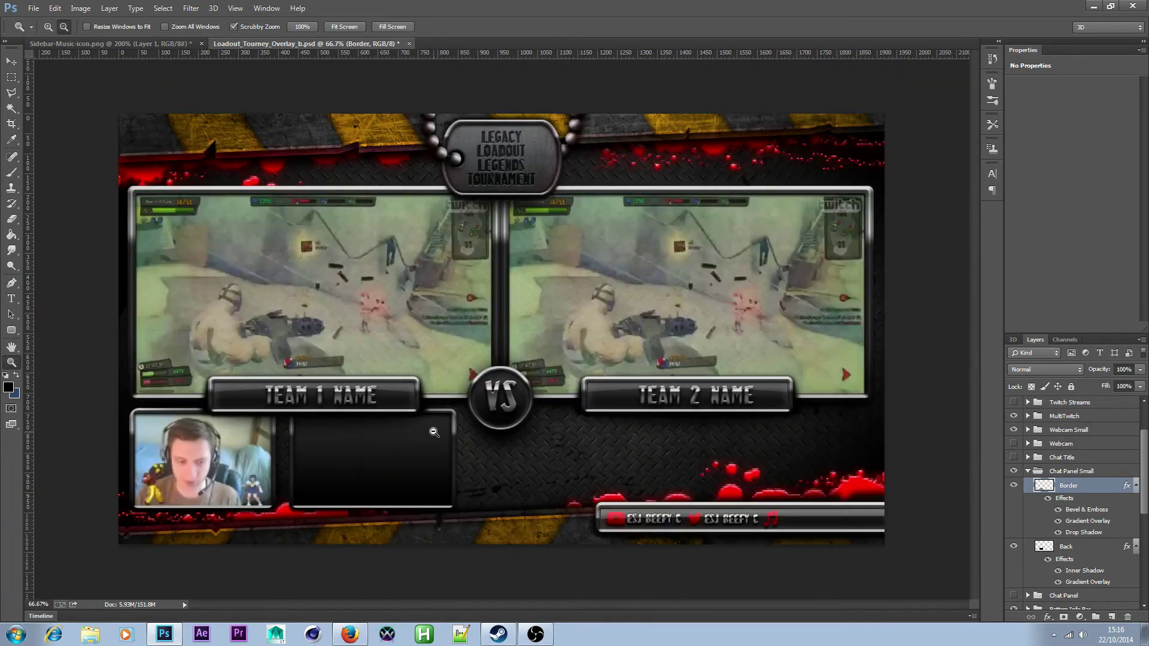
pyautogui.keyDown('alt'); pyautogui.click(433, 431); pyautogui.keyUp('alt')
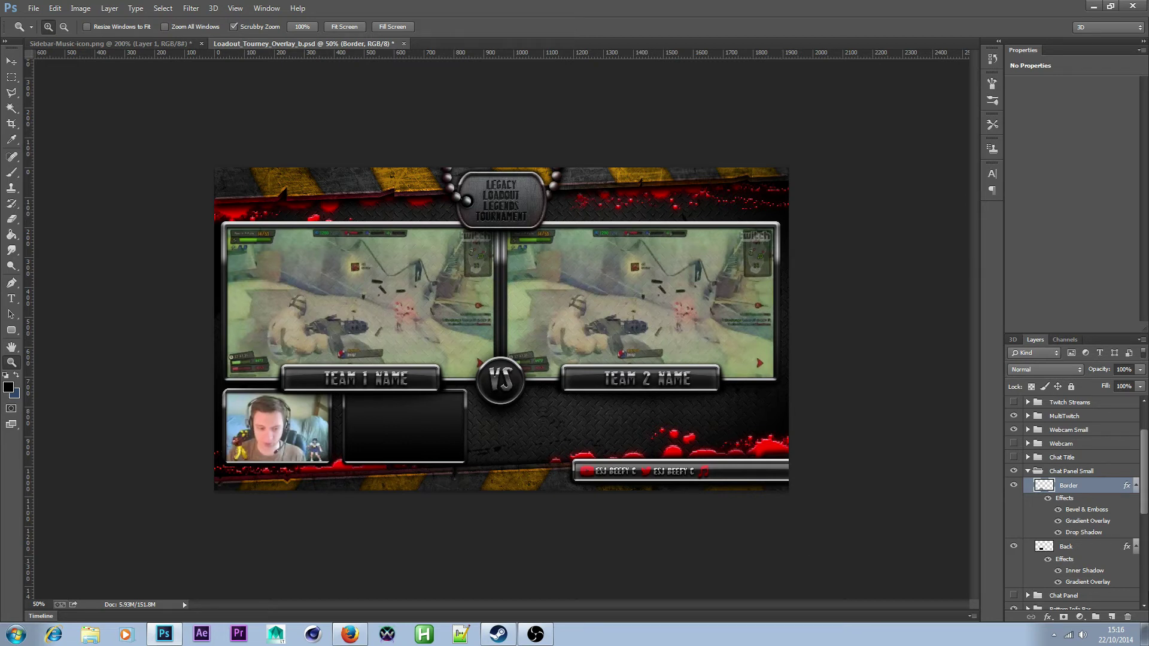
# - Move the Team Names 2 group straight up so both name plates sit above the upper edges of the game frames
pyautogui.scroll(2, 1116, 460)
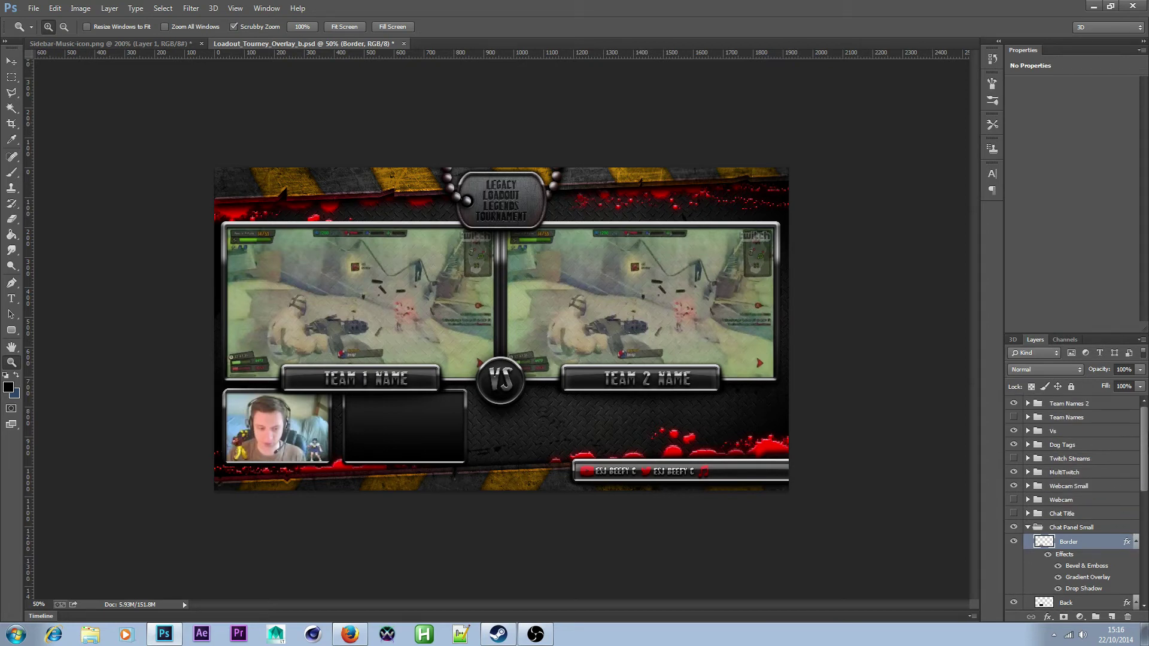
pyautogui.click(1062, 404)
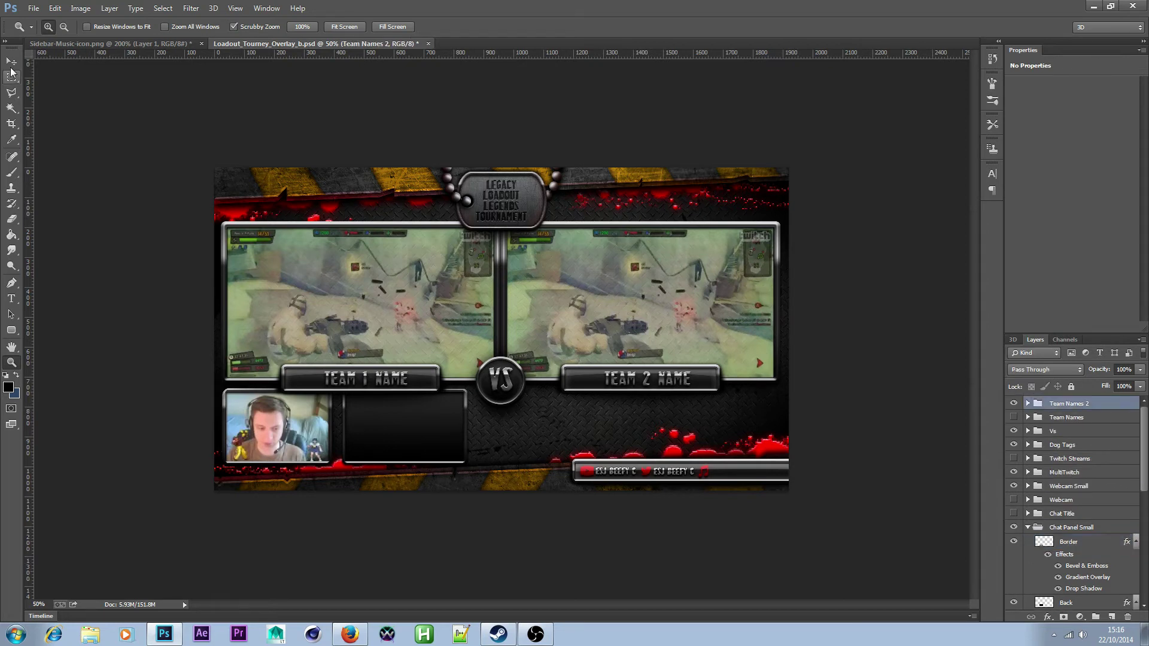
pyautogui.press('v')
pyautogui.moveTo(374, 374); pyautogui.dragTo(373, 205)
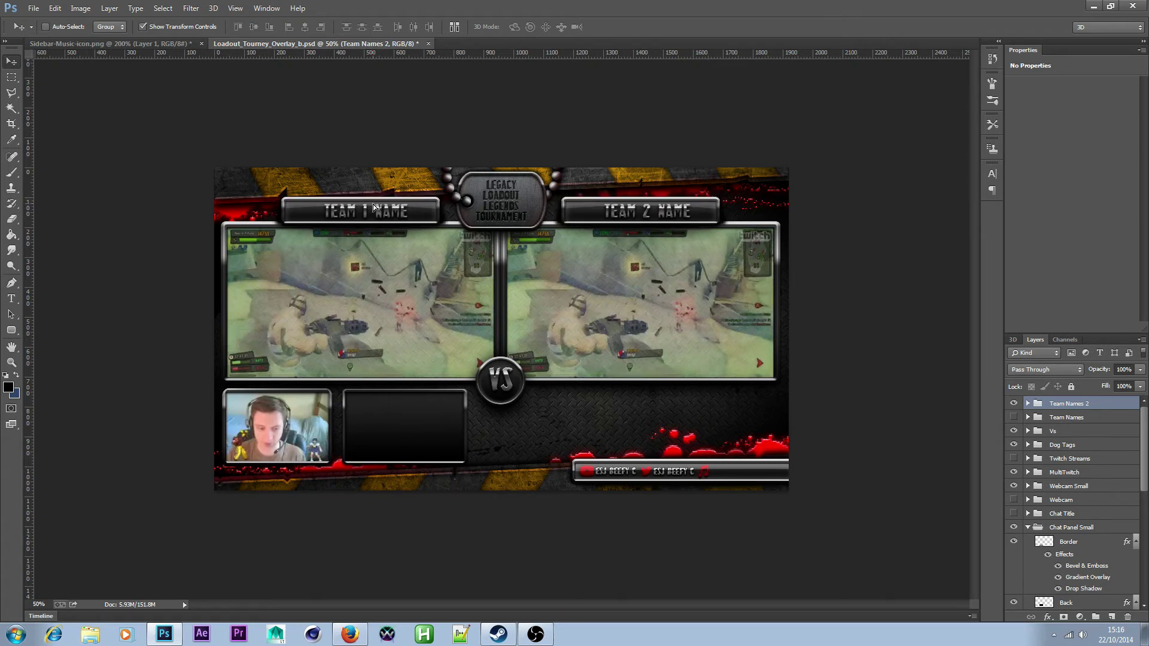
pyautogui.hotkey('ctrl', '+')
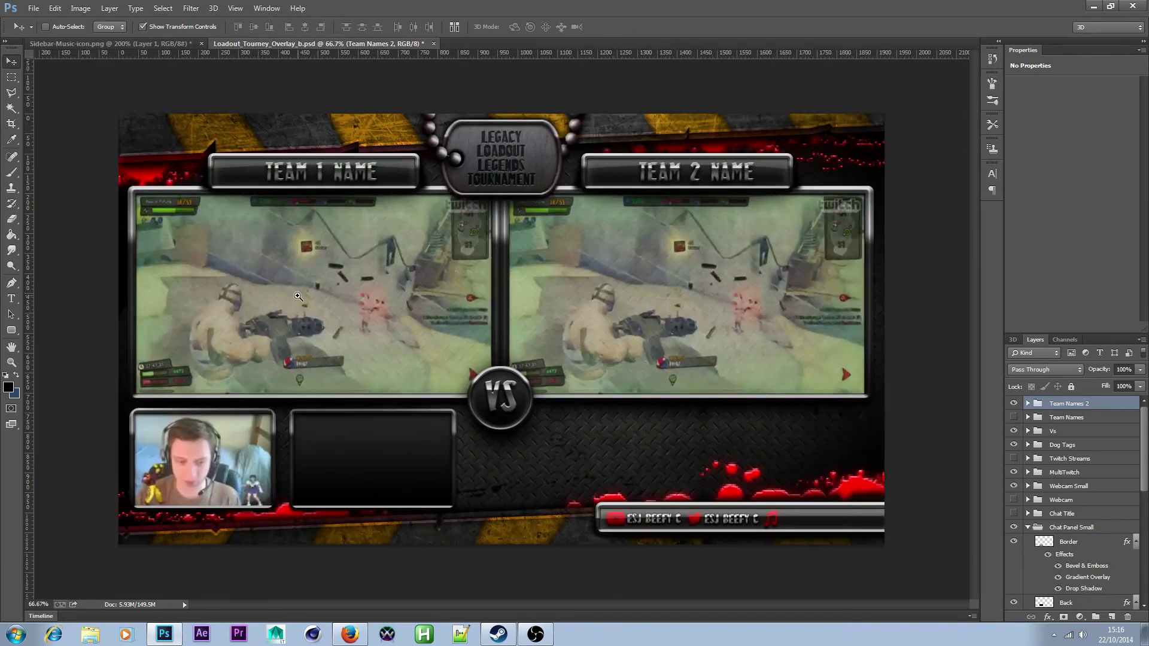
pyautogui.keyDown('ctrl'); pyautogui.click(298, 297); pyautogui.keyUp('ctrl')
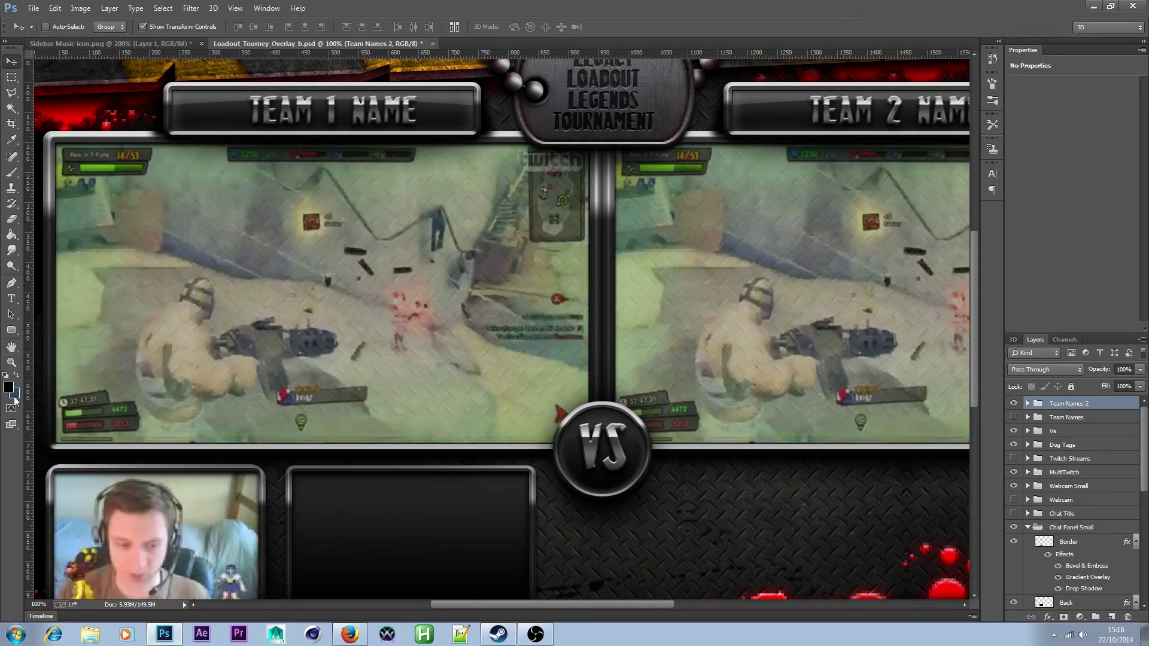
# - Check the whole overlay and save the document under its existing name
pyautogui.click(11, 362)
pyautogui.keyDown('alt'); pyautogui.click(258, 395); pyautogui.keyUp('alt')
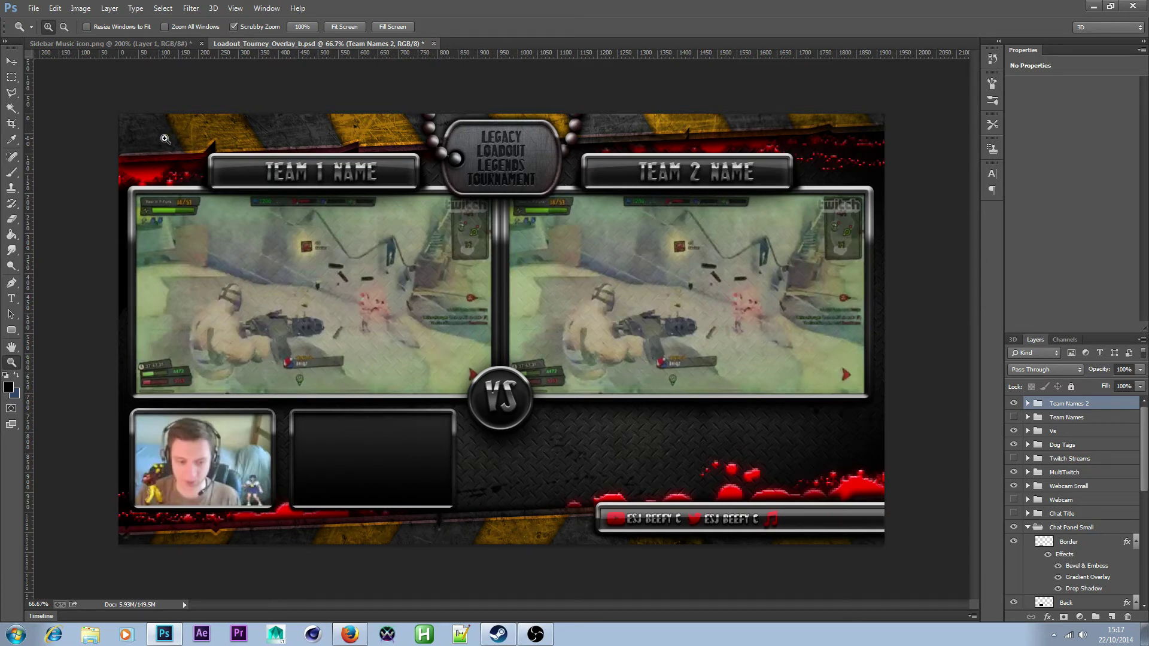
pyautogui.click(33, 8)
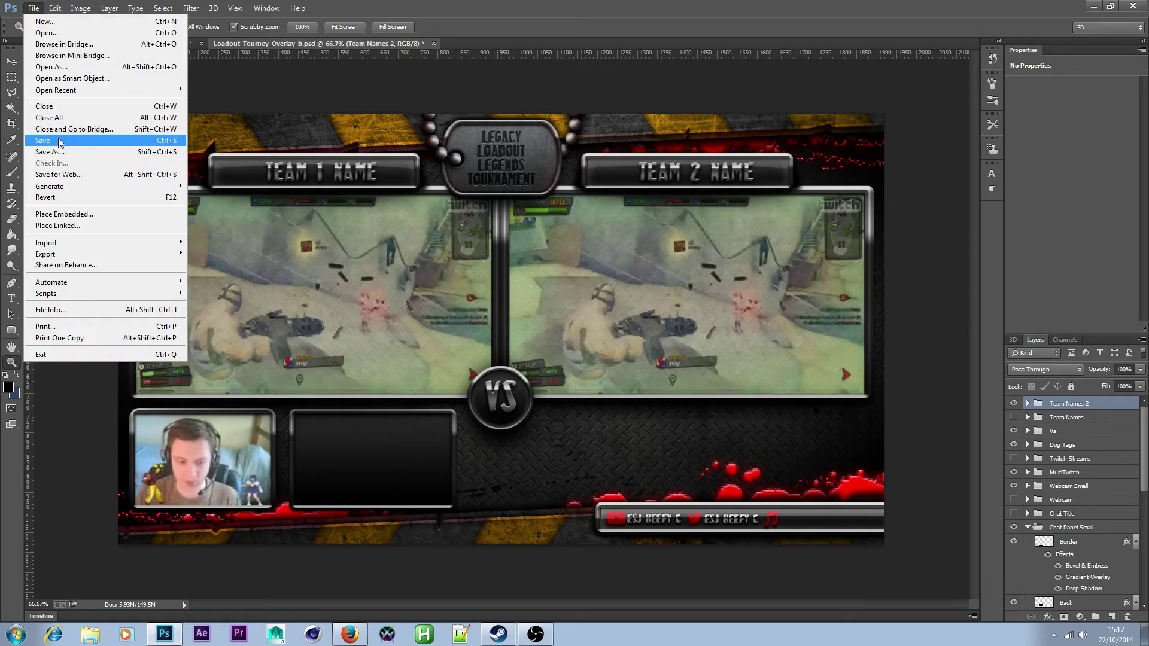
pyautogui.click(66, 141)
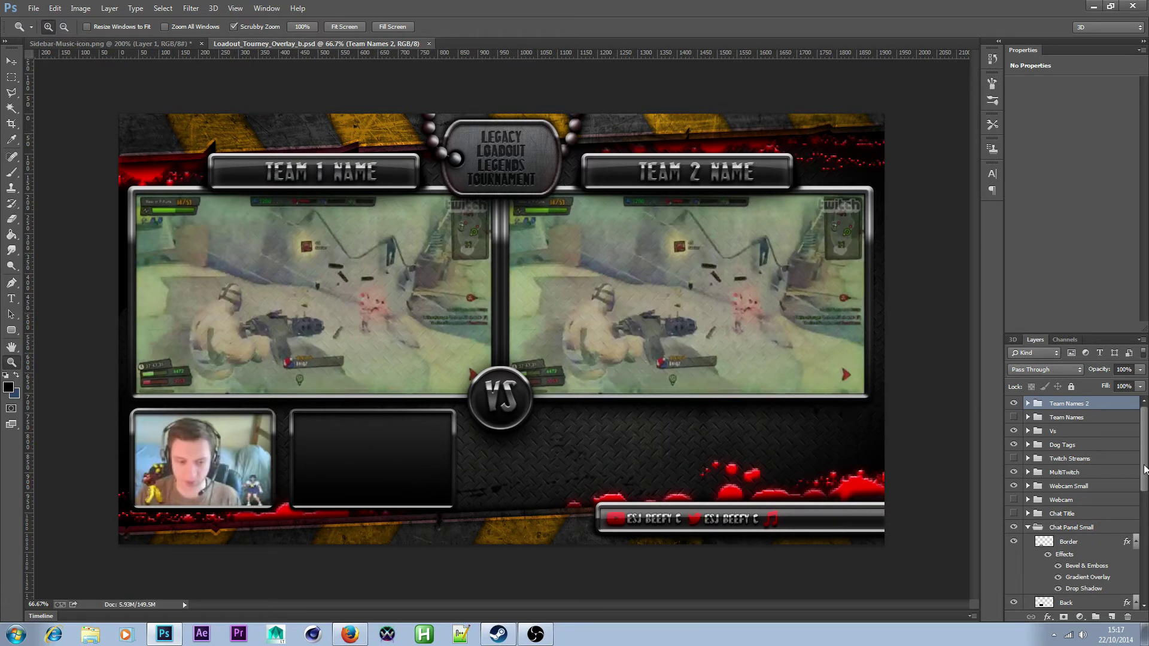
# - Look inside the Chat Panel group, collapse it again, and expand the Chat Title group in the layer stack
pyautogui.moveTo(1144, 468); pyautogui.dragTo(1129, 528)
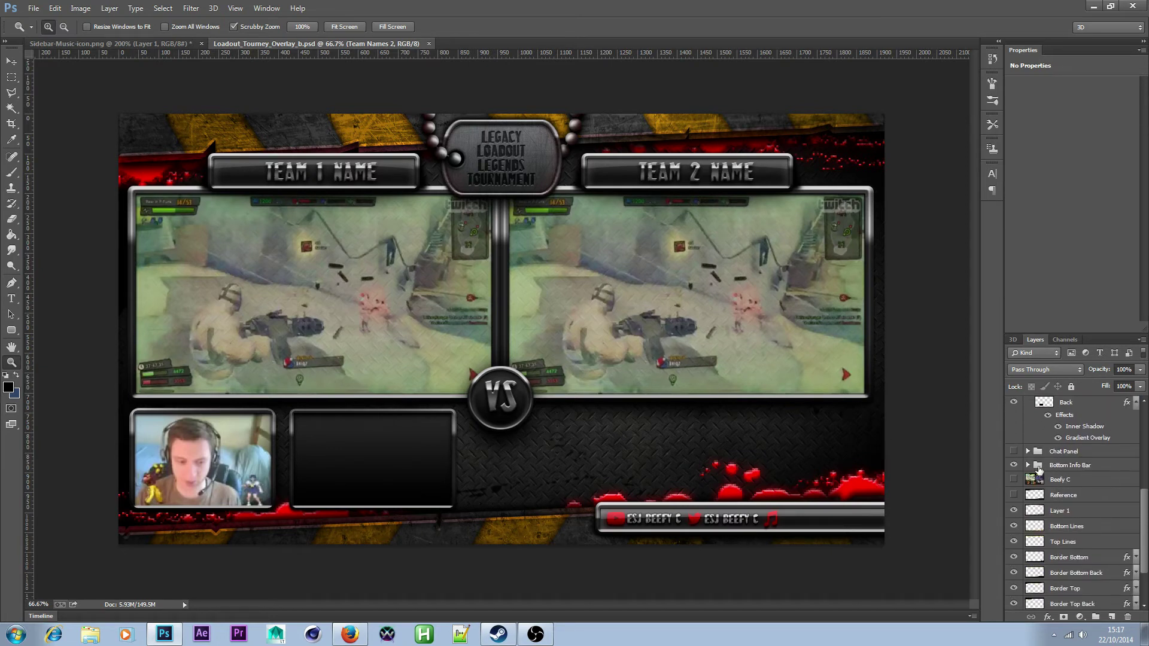
pyautogui.click(1028, 451)
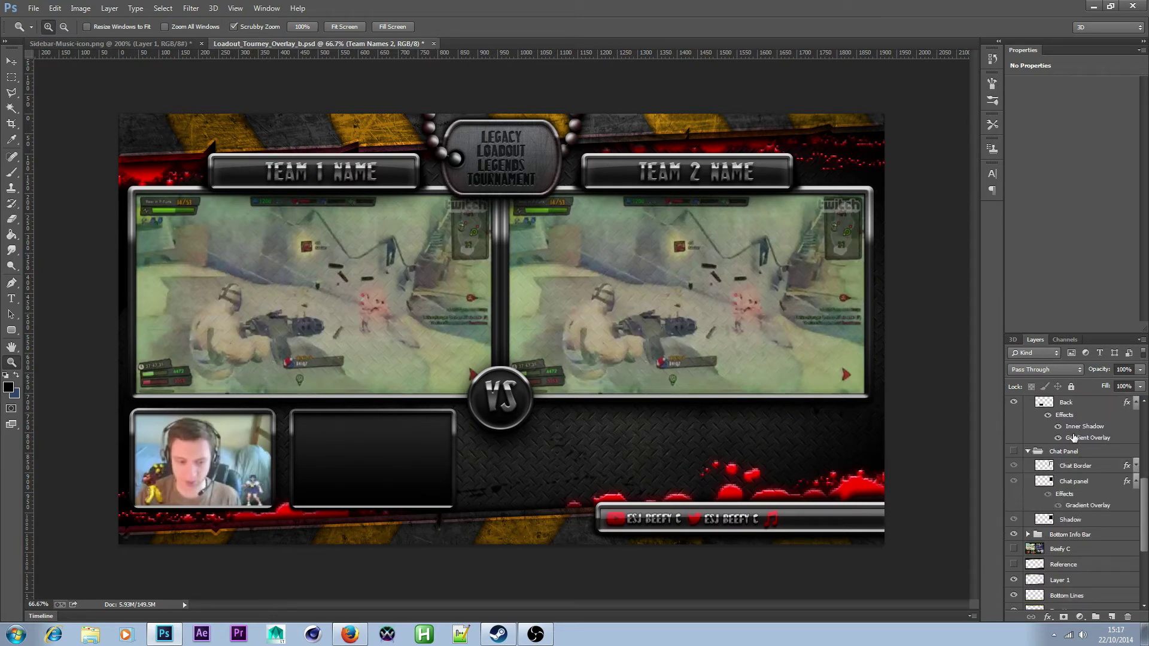
pyautogui.click(1027, 452)
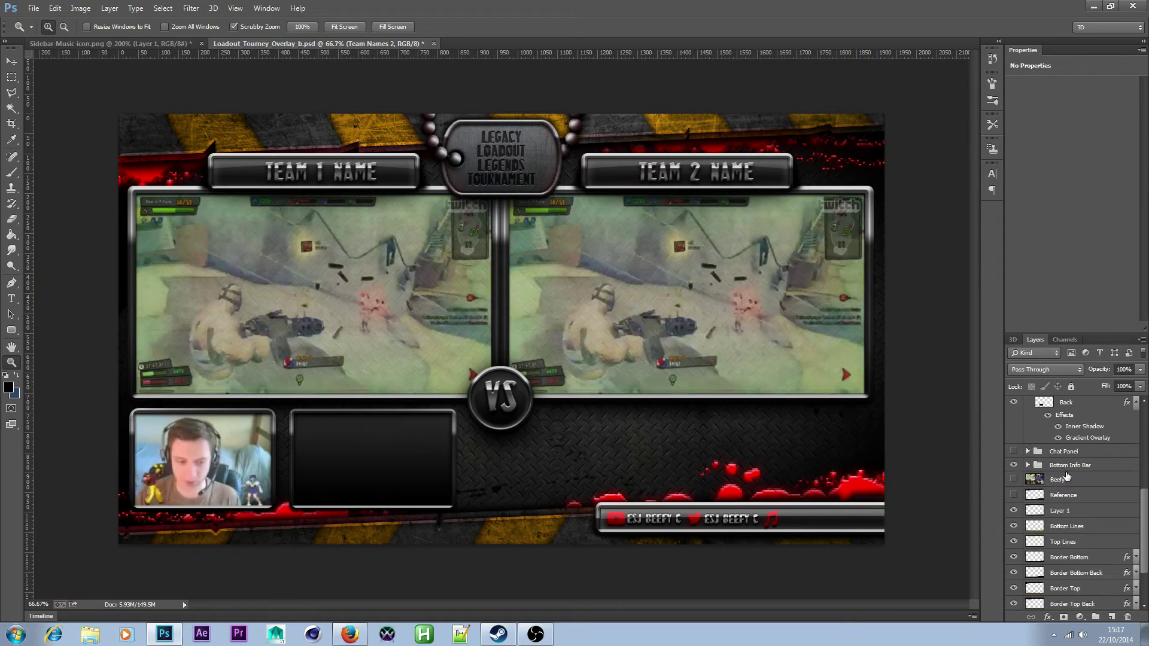
pyautogui.scroll(1, 1045, 476)
pyautogui.scroll(3, 1081, 482)
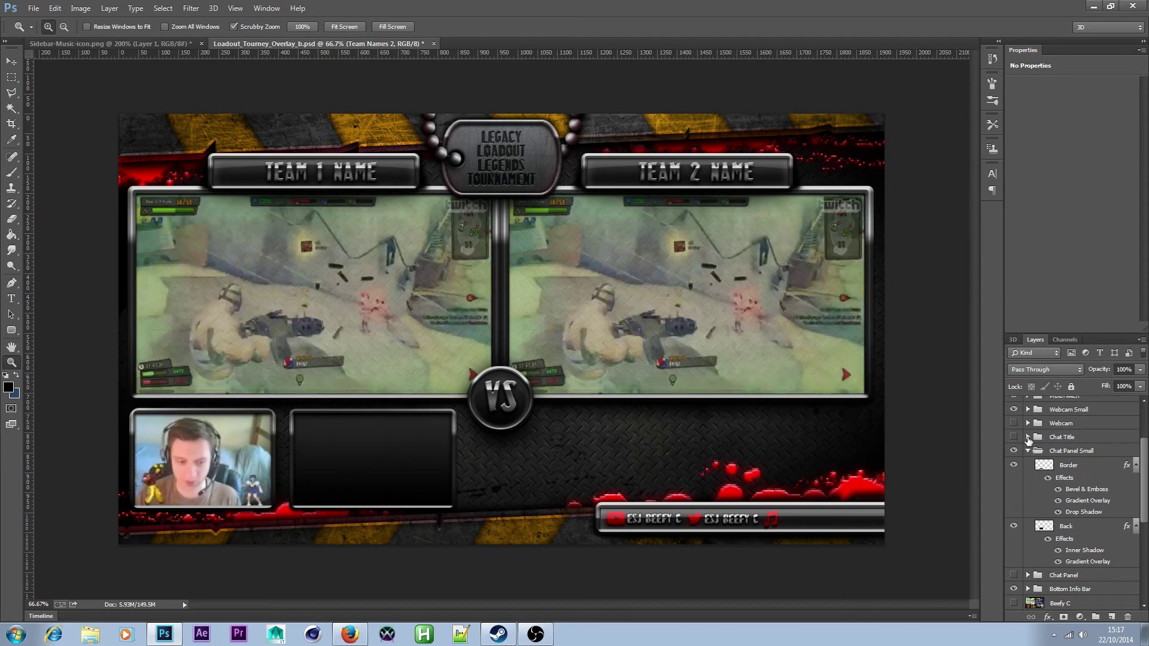
pyautogui.click(1028, 437)
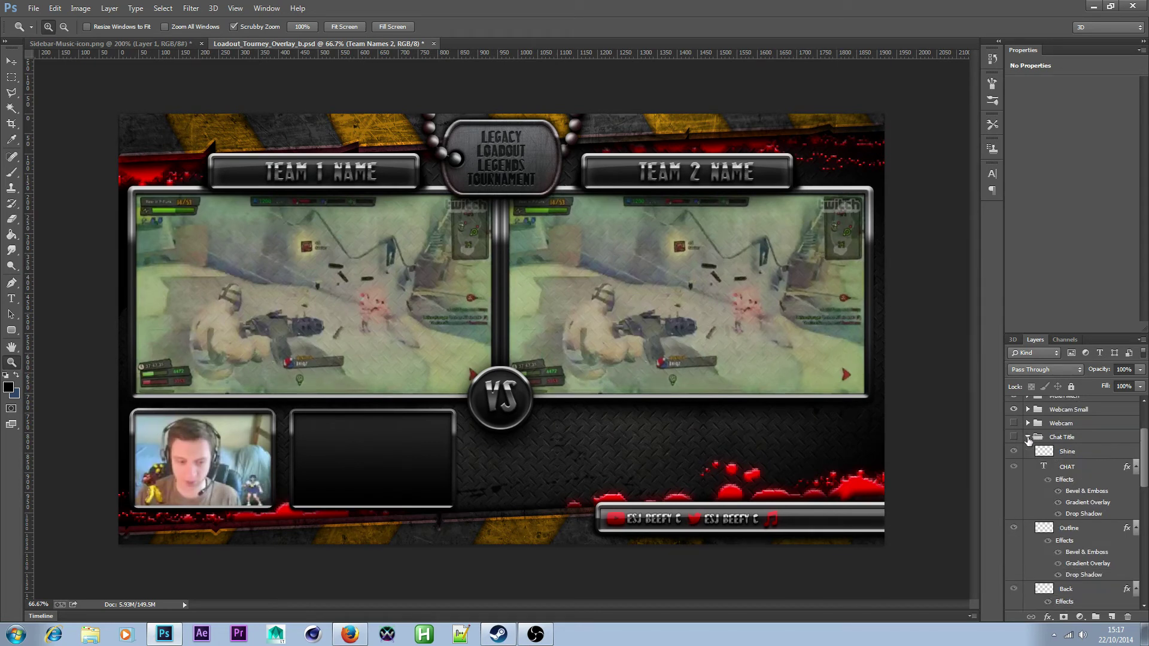
# - Duplicate the Shine, CHAT, Outline, Back and Shadow layers of the Chat Title group within the same document
pyautogui.click(1090, 453)
pyautogui.scroll(-5, 1104, 506)
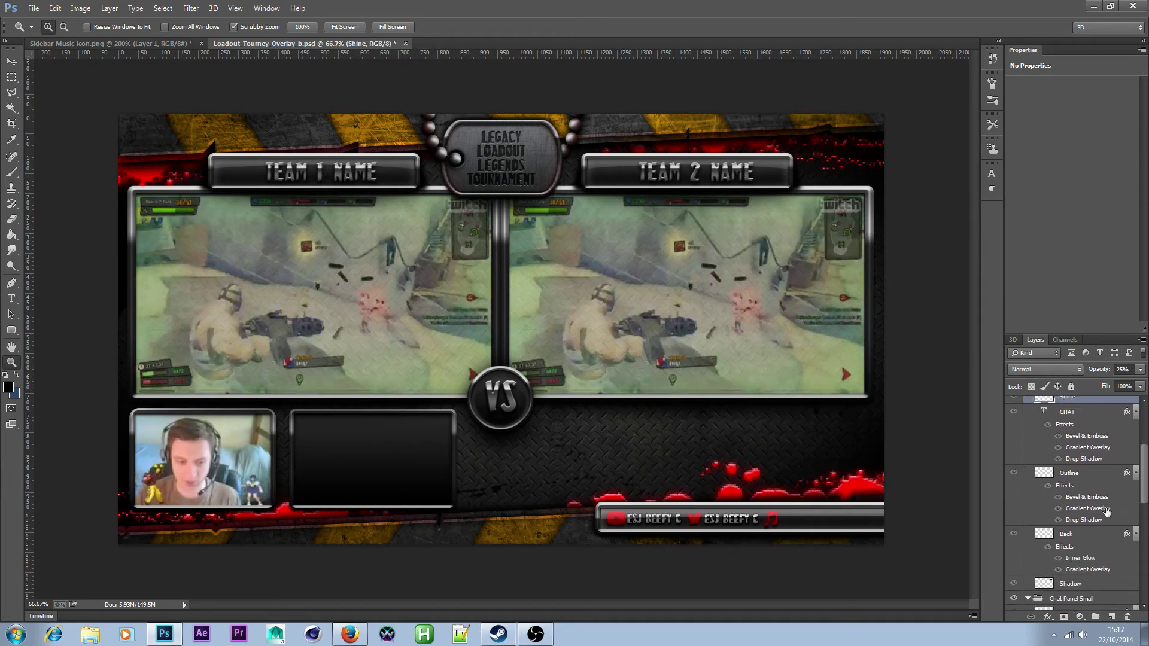
pyautogui.scroll(4, 1107, 515)
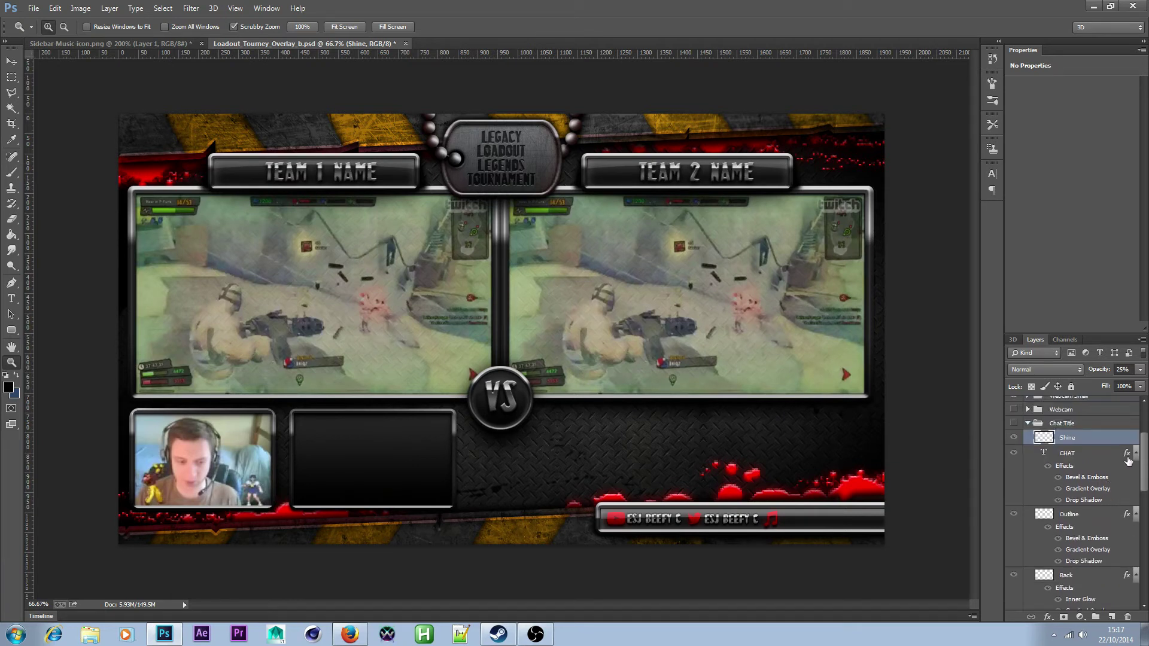
pyautogui.click(1135, 469)
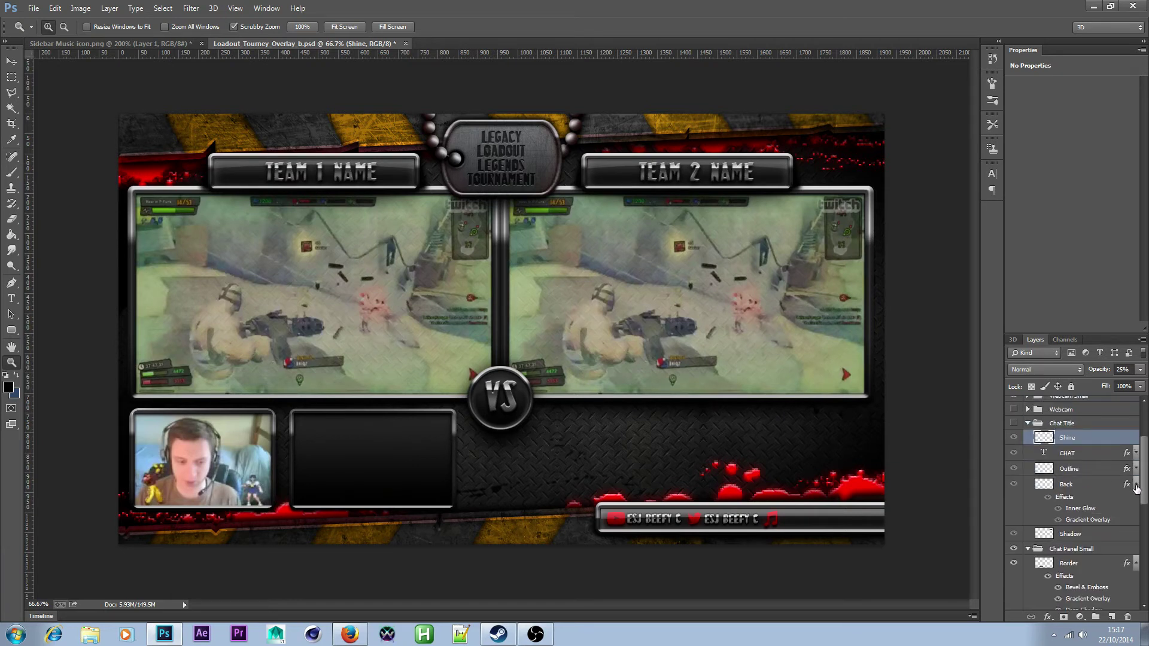
pyautogui.click(1135, 484)
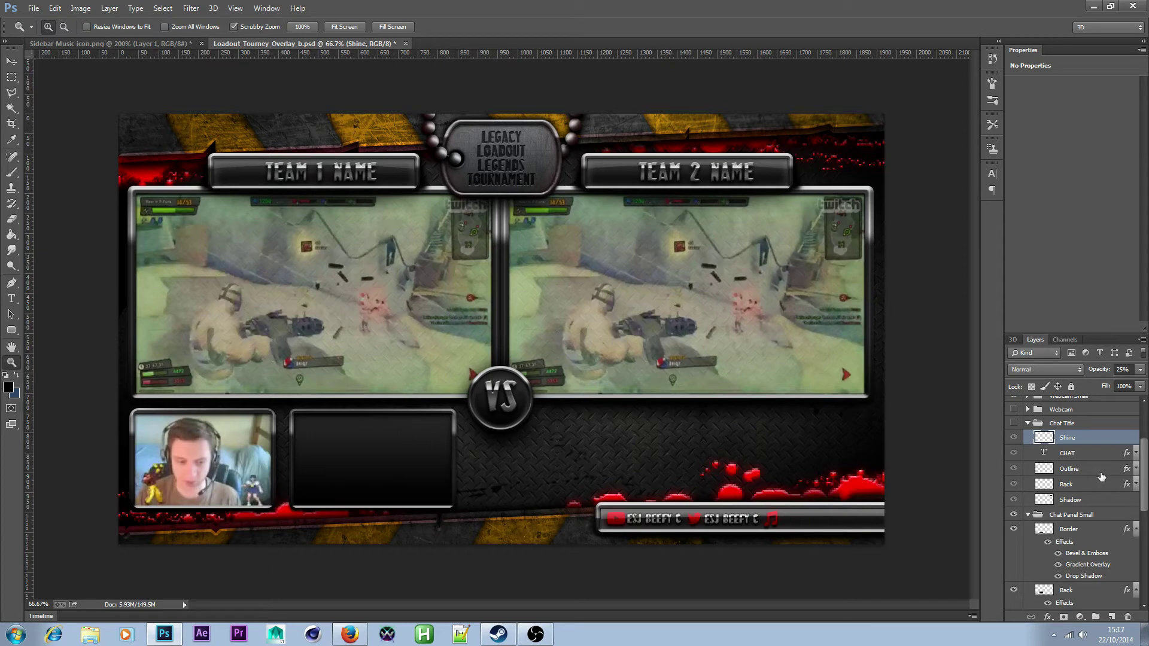
pyautogui.keyDown('shift'); pyautogui.click(1092, 500); pyautogui.keyUp('shift')
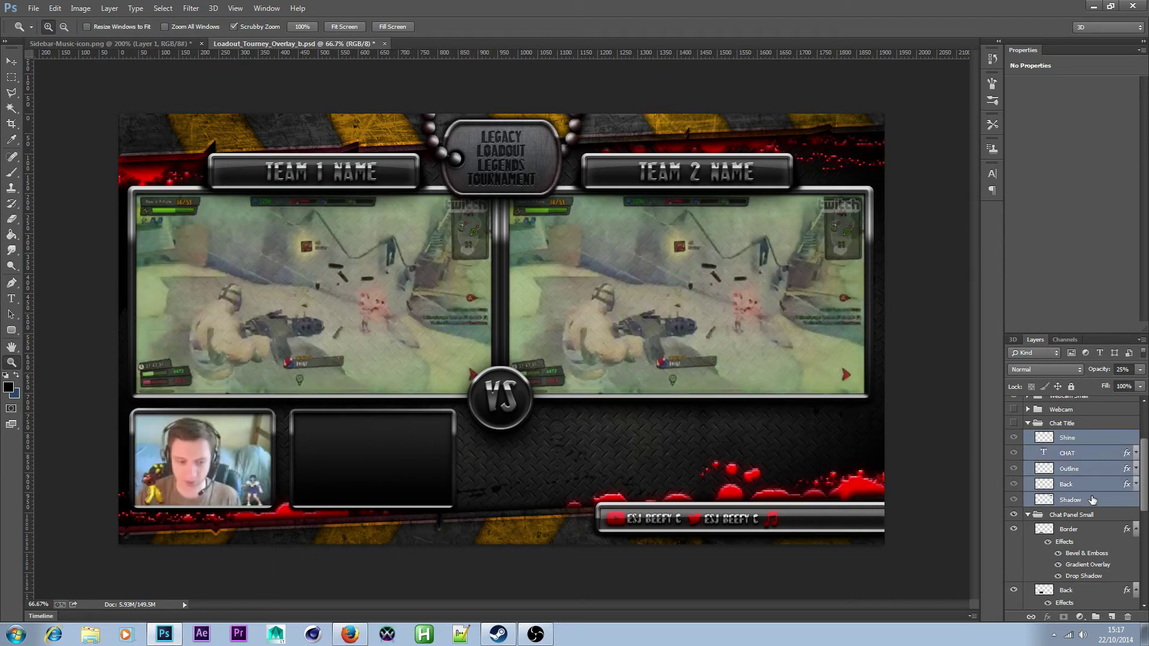
pyautogui.rightClick(1092, 500)
pyautogui.click(951, 170)
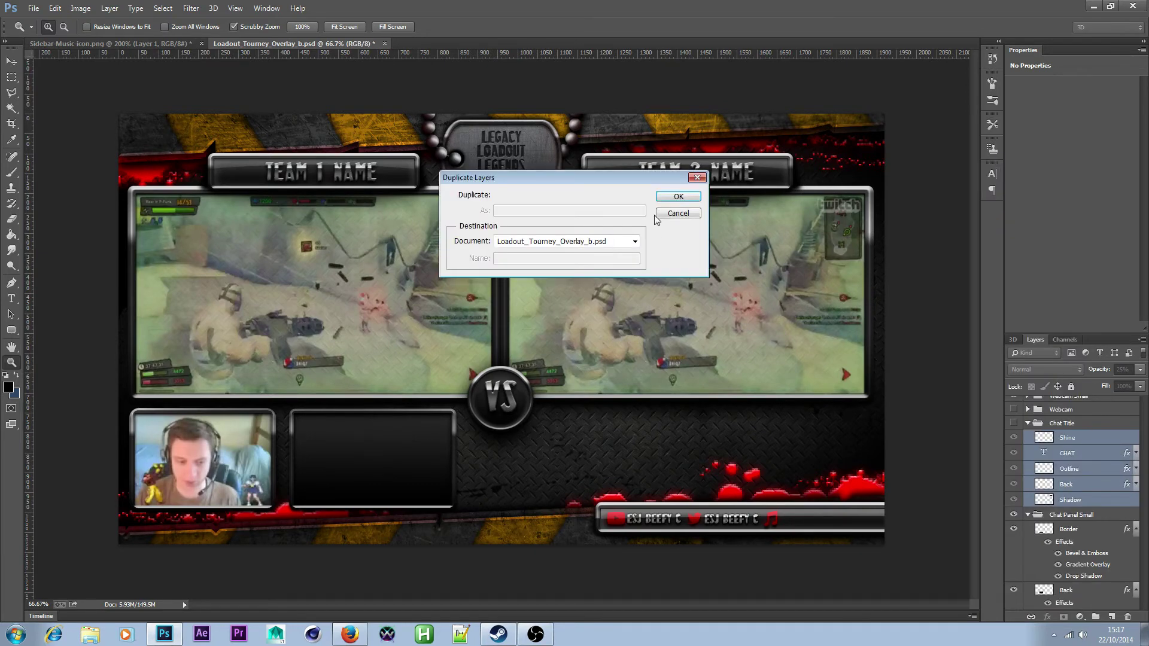
pyautogui.click(675, 196)
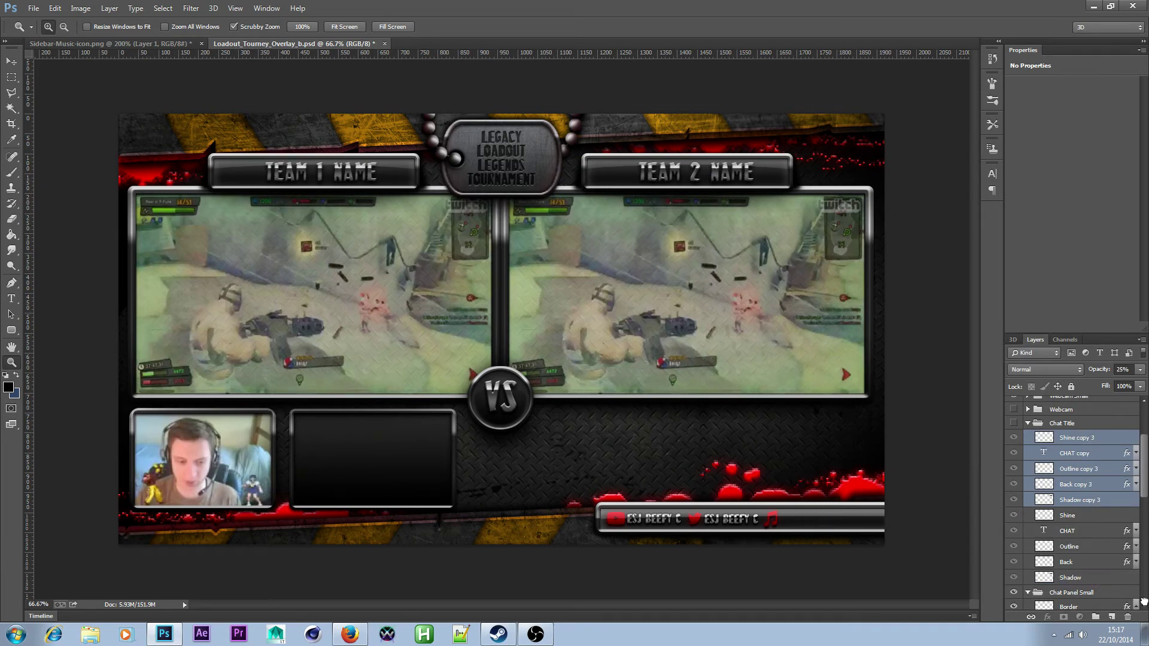
# - Move the duplicated chat title layers into the Chat Panel Small group, directly above its Border layer
pyautogui.scroll(-1, 1082, 443)
pyautogui.scroll(-2, 1086, 543)
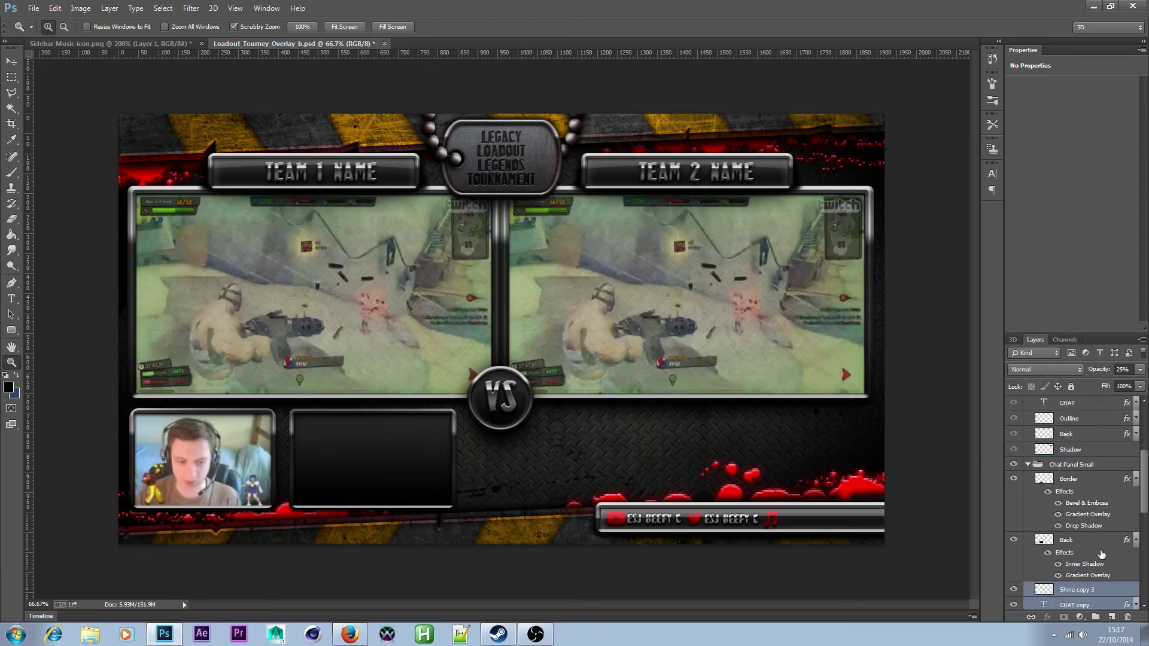
pyautogui.scroll(-2, 1110, 547)
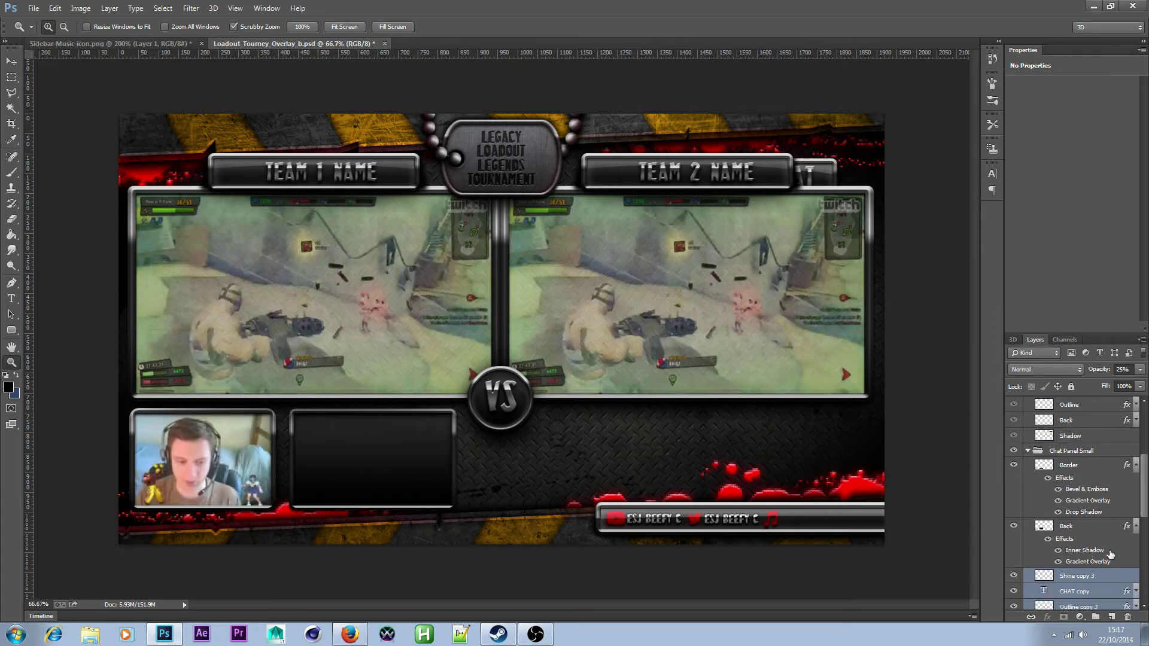
pyautogui.scroll(2, 1104, 539)
pyautogui.scroll(-1, 1101, 530)
pyautogui.moveTo(1097, 473); pyautogui.dragTo(1098, 471)
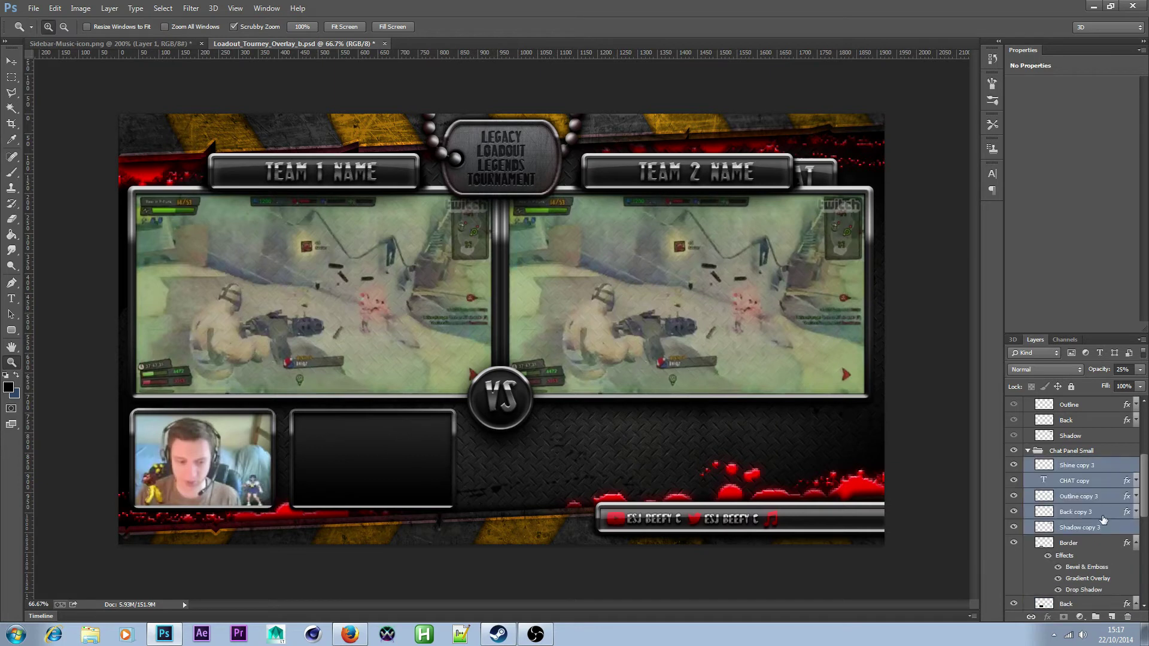
# - Move the duplicated CHAT plate onto the lower edge of the small chat panel, roughly centred, and check its placement
pyautogui.click(12, 61)
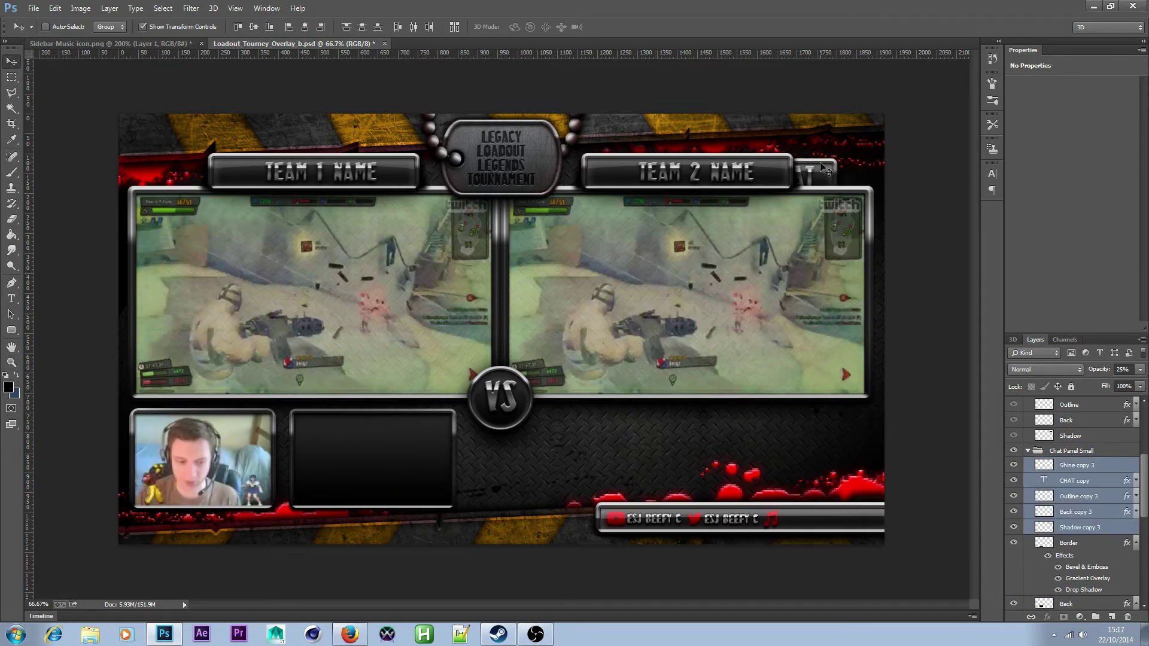
pyautogui.moveTo(821, 172); pyautogui.dragTo(395, 506)
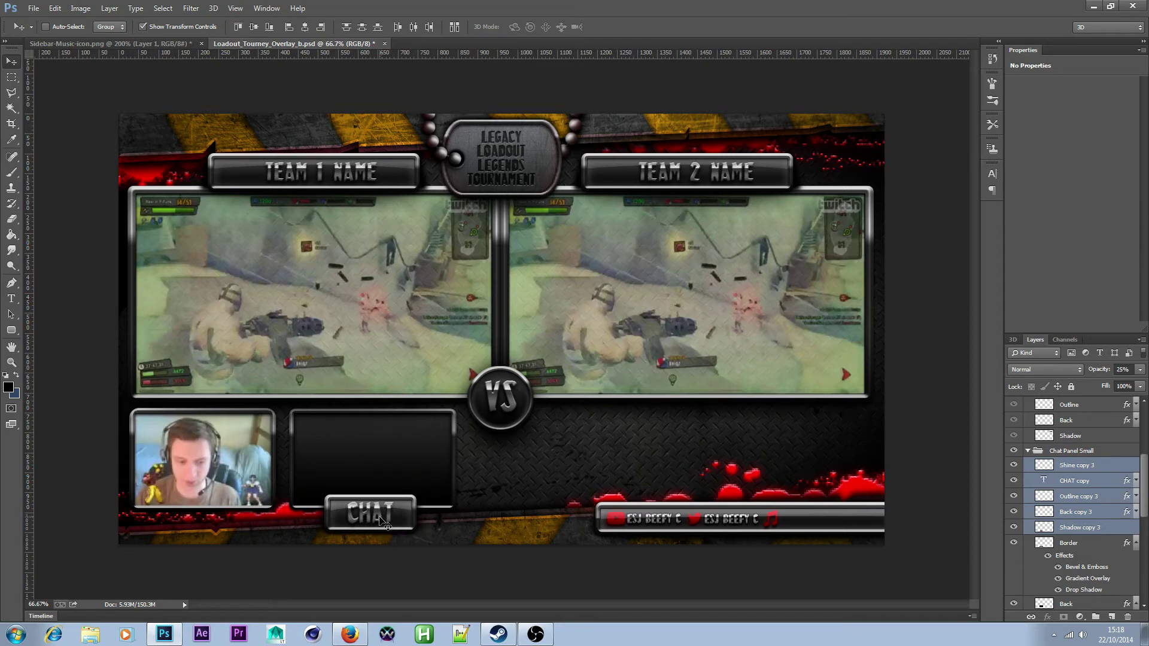
pyautogui.moveTo(381, 518); pyautogui.dragTo(382, 521)
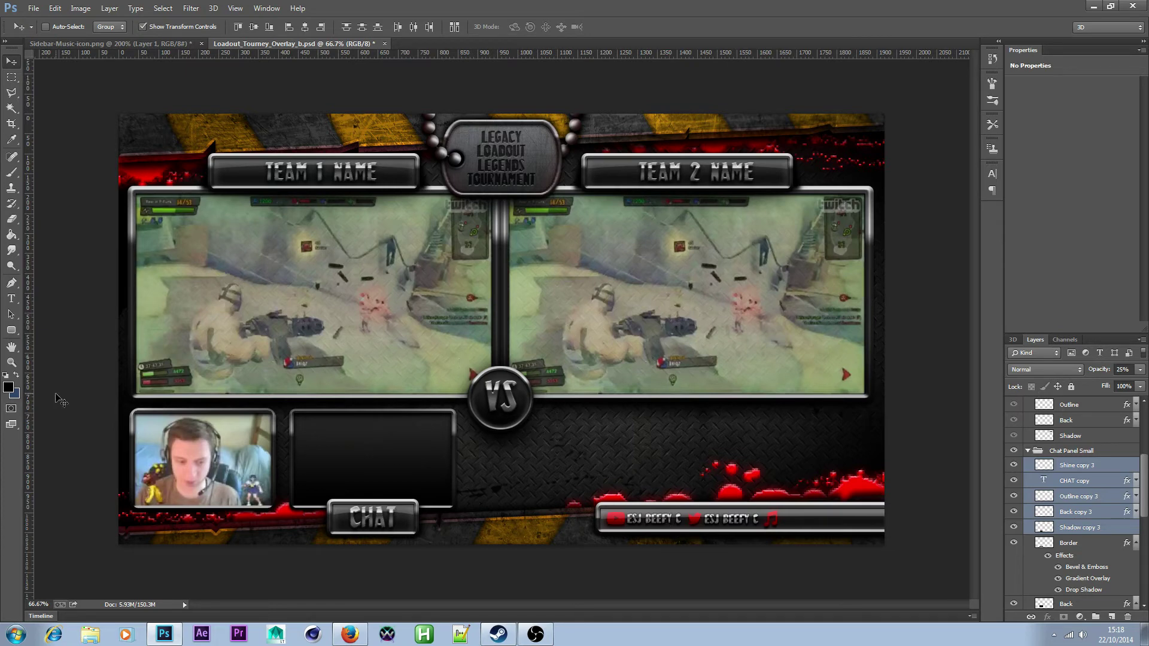
pyautogui.click(12, 363)
pyautogui.click(272, 378)
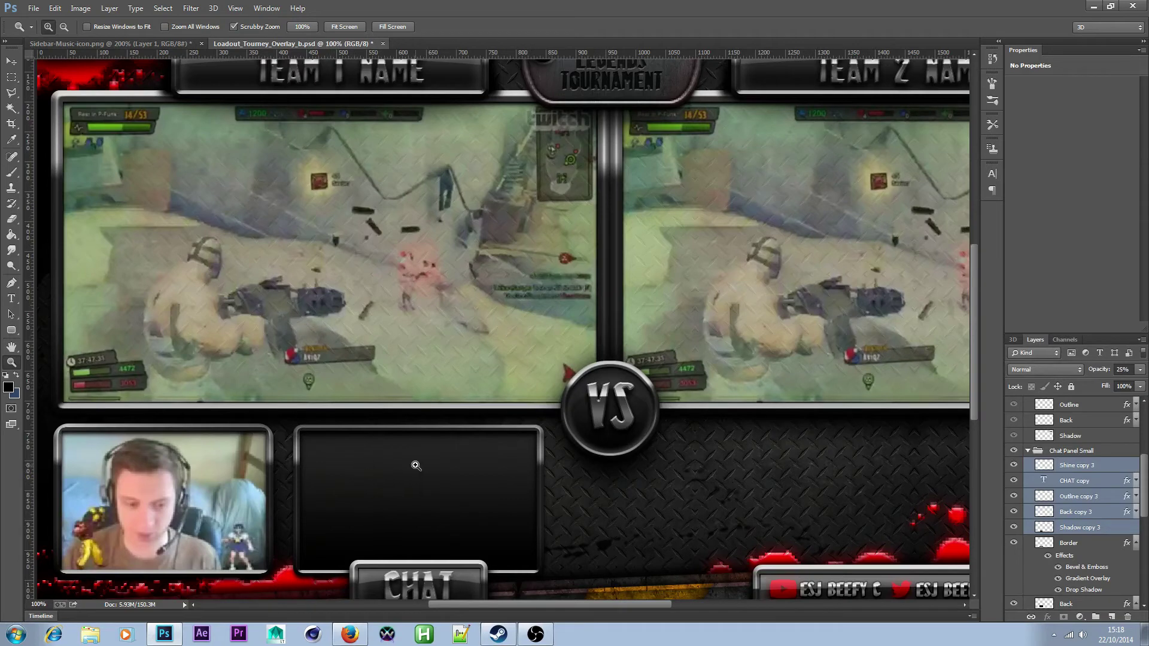
pyautogui.keyDown('alt'); pyautogui.click(542, 489); pyautogui.keyUp('alt')
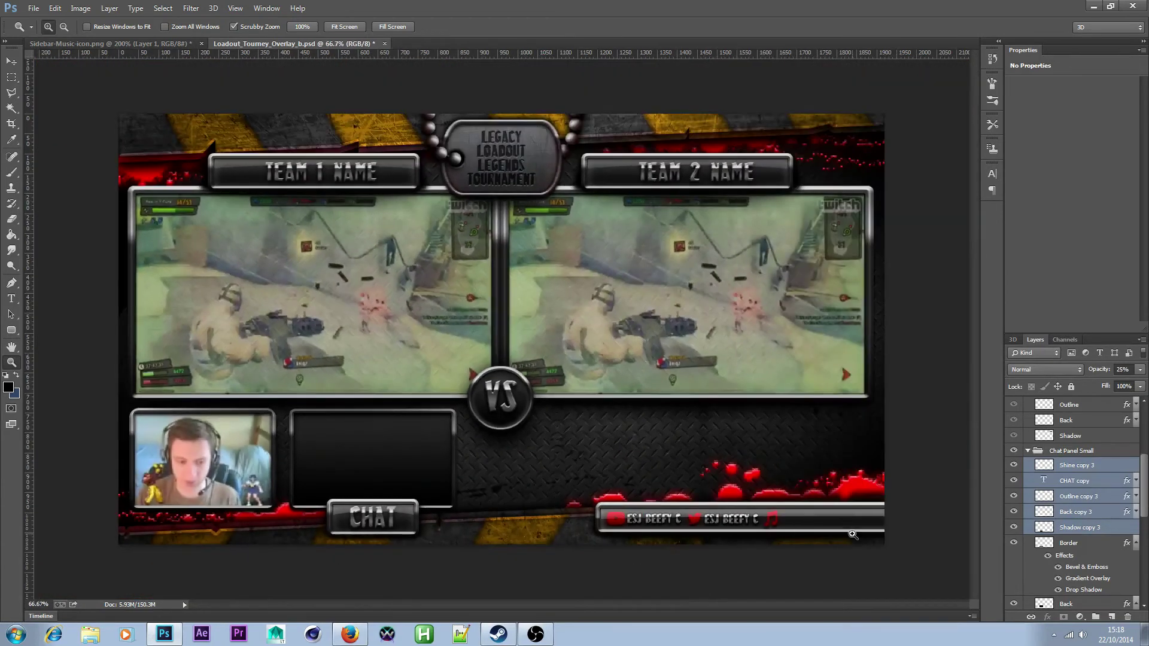
# - Collapse the Chat Panel Small and Chat Title groups in the layer stack
pyautogui.click(1028, 452)
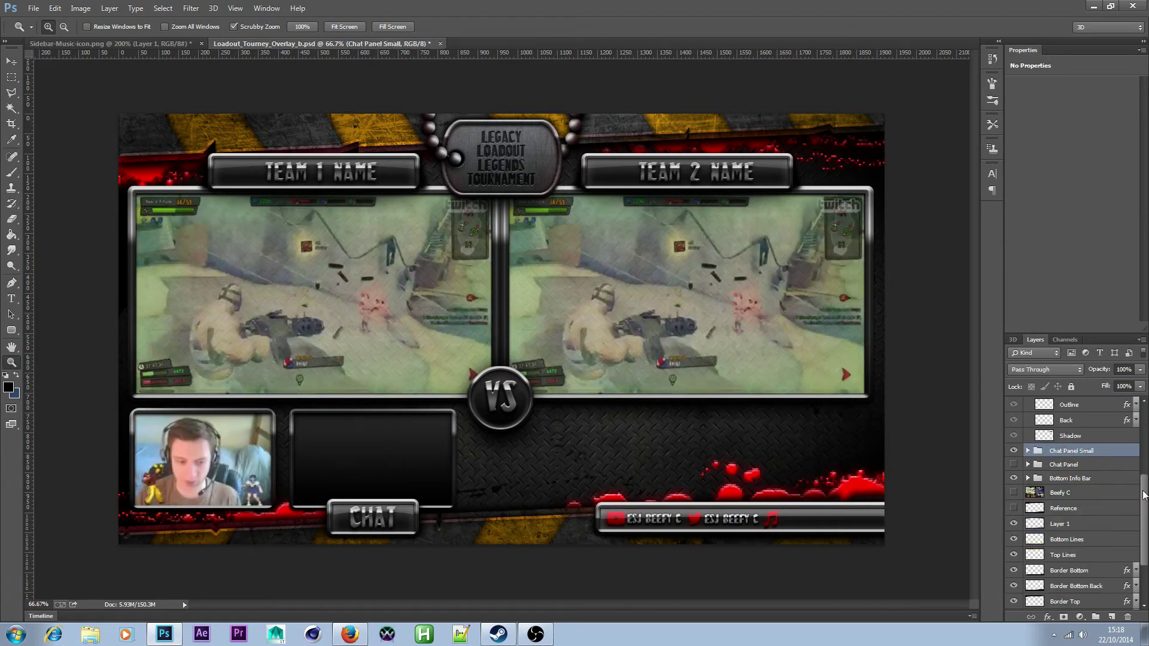
pyautogui.scroll(3, 1144, 495)
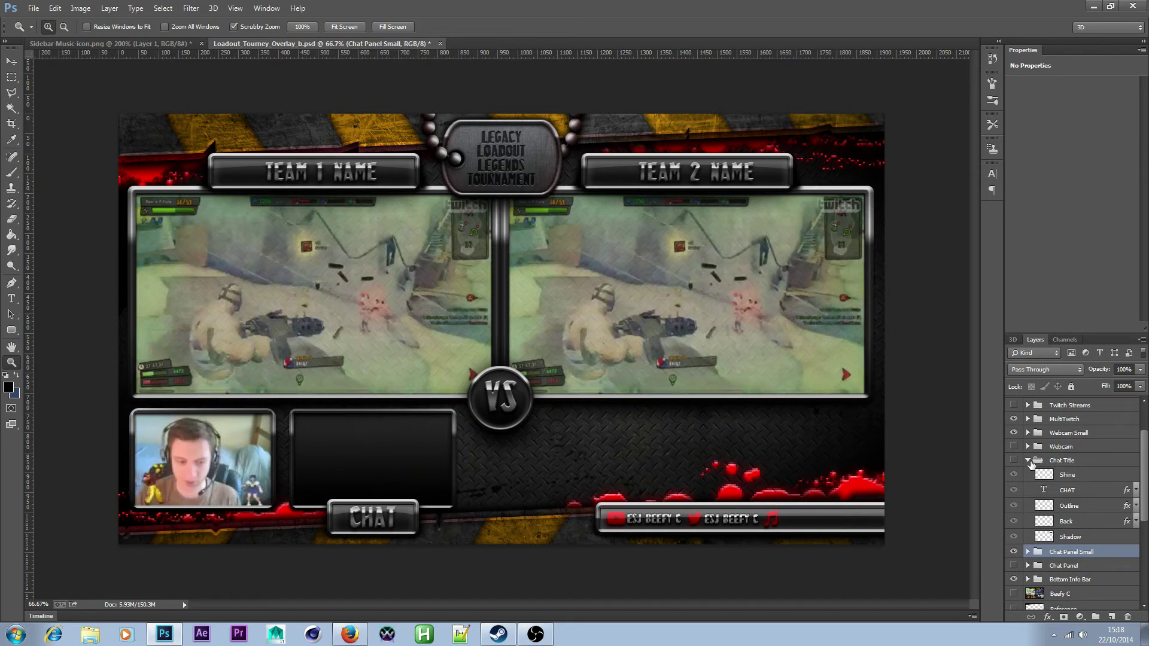
pyautogui.click(1029, 460)
# - Show the hidden name plate layers in the Webcam Small group, from Shine copy down to Shadow copy
pyautogui.click(1029, 433)
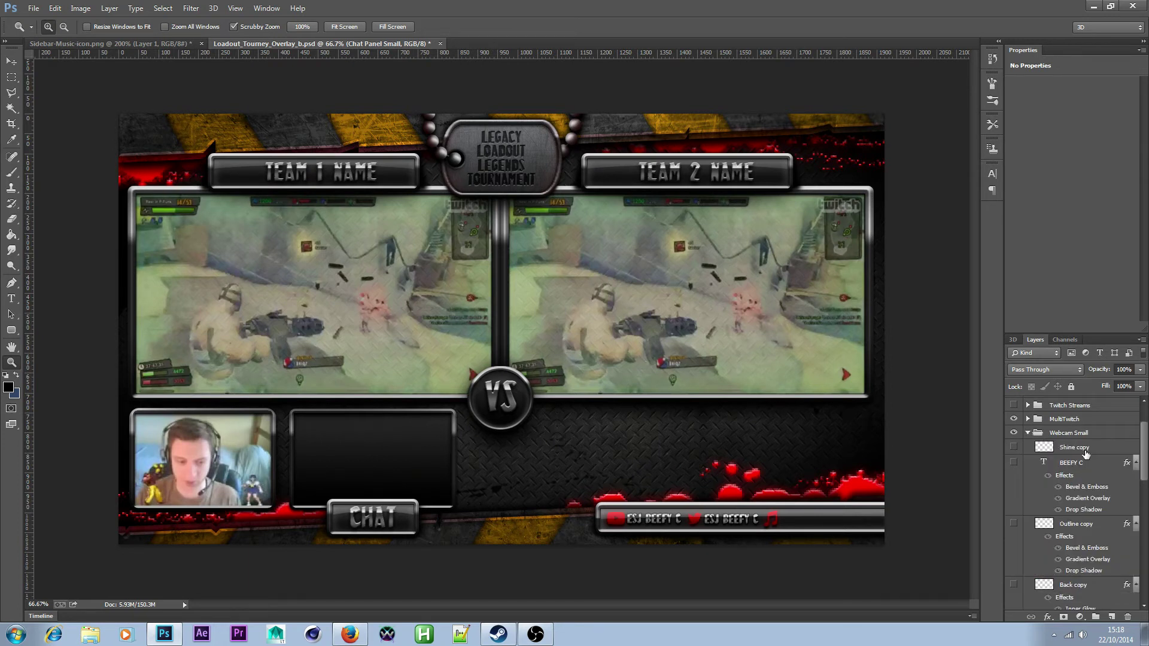
pyautogui.click(1014, 447)
pyautogui.click(1014, 461)
pyautogui.click(1014, 524)
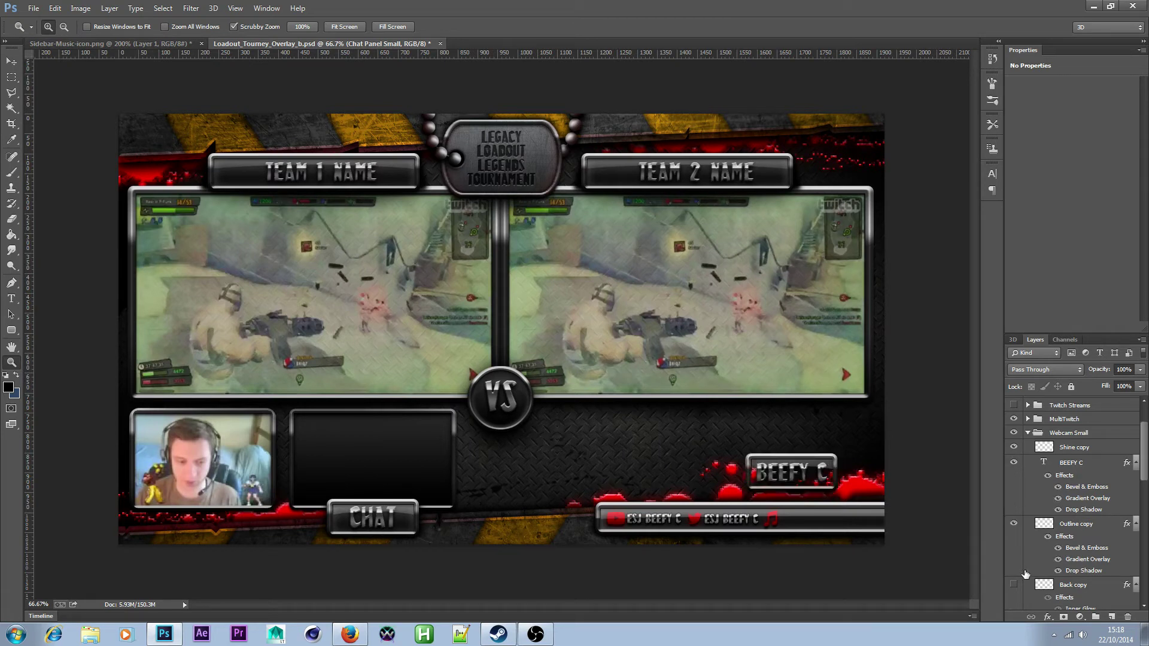
pyautogui.click(1013, 584)
pyautogui.scroll(-2, 1053, 575)
pyautogui.scroll(-1, 1058, 578)
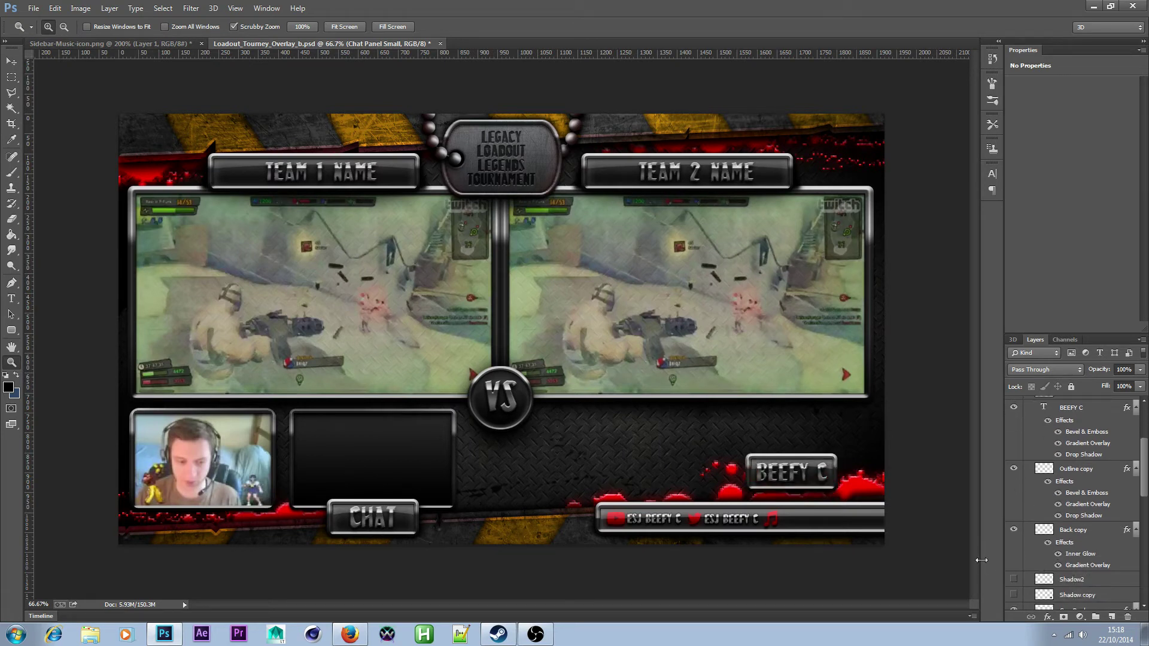
pyautogui.click(1014, 579)
pyautogui.click(1014, 595)
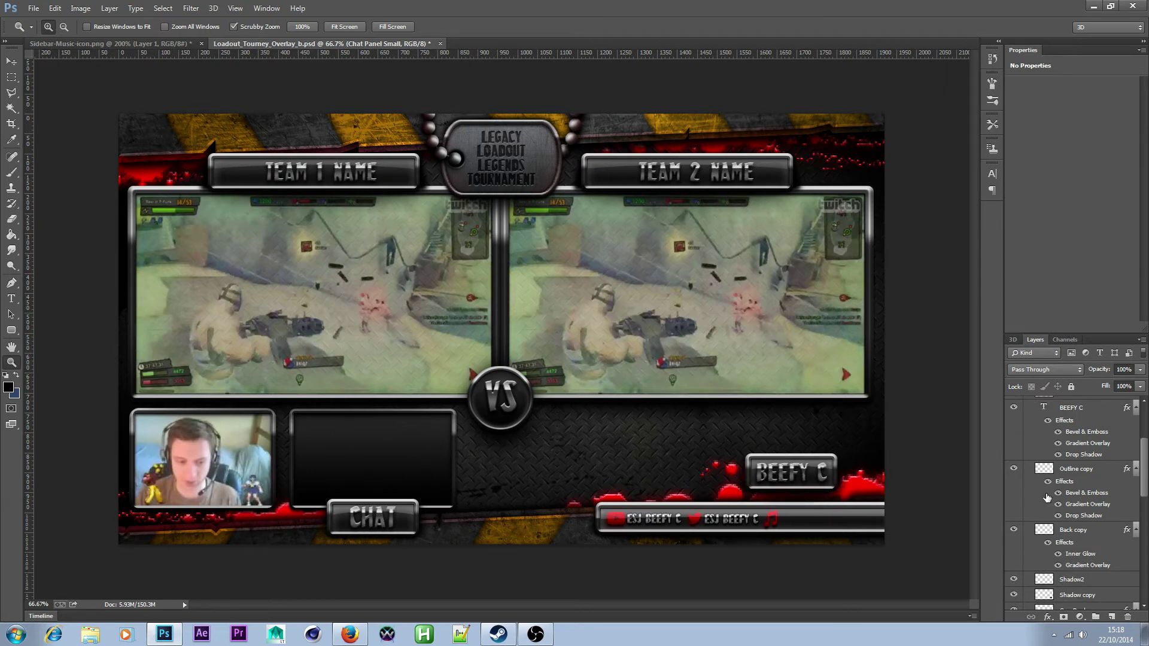
# - Move all the name plate layers of the Webcam Small group together onto the lower edge of the webcam frame
pyautogui.click(13, 61)
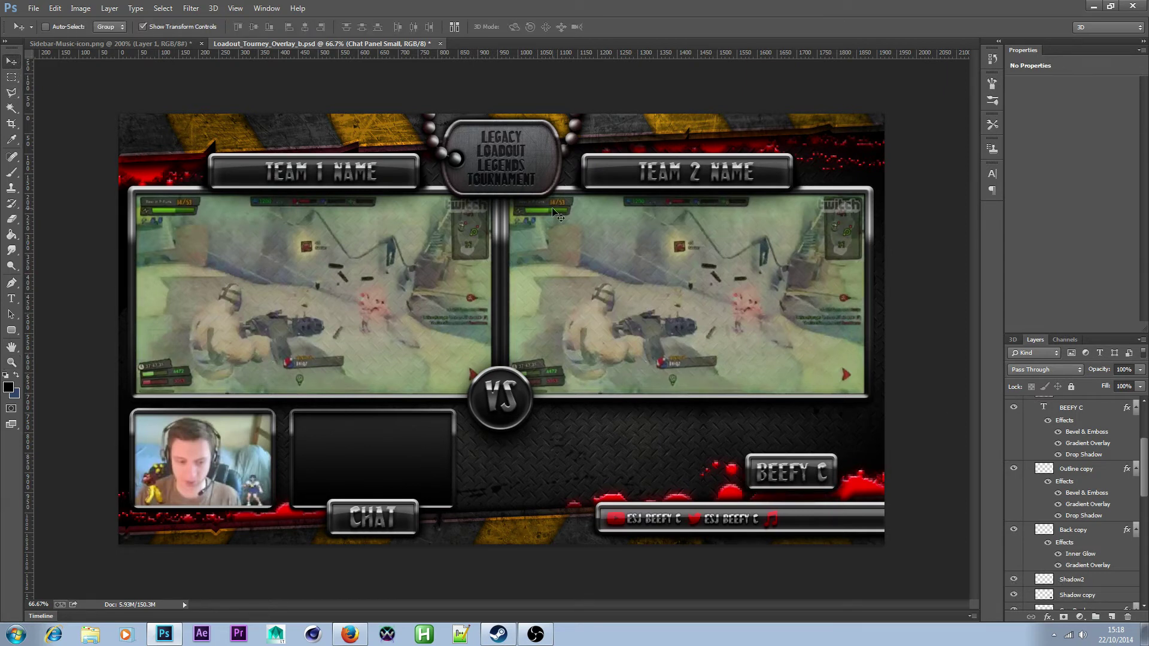
pyautogui.scroll(3, 1117, 467)
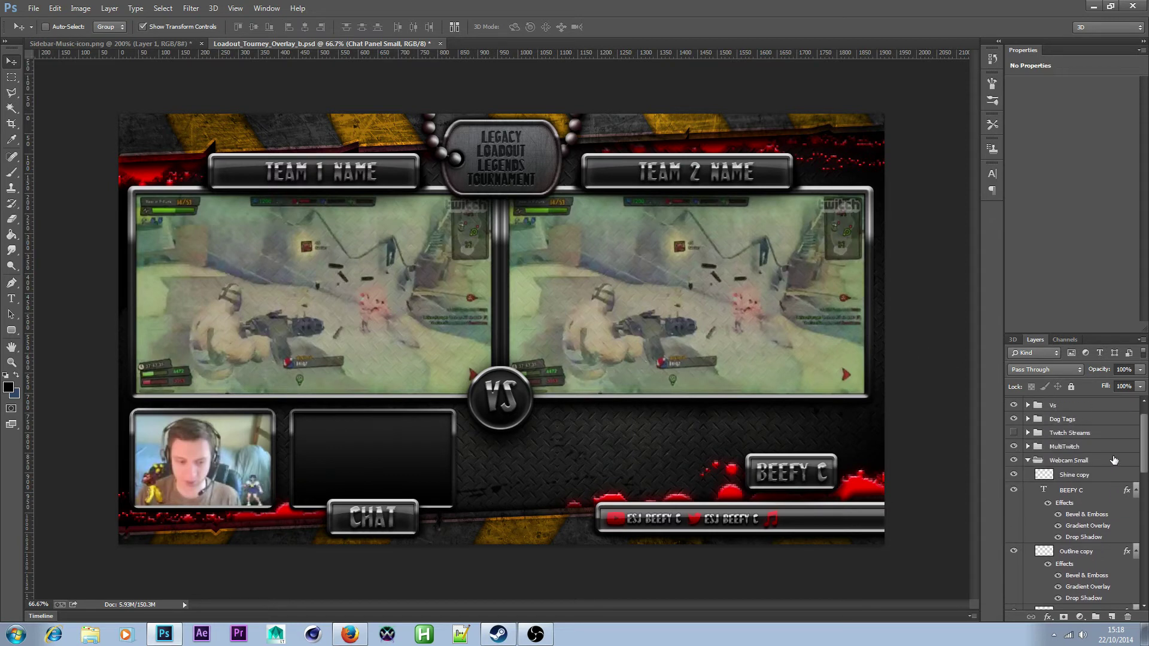
pyautogui.click(1082, 475)
pyautogui.scroll(-2, 1071, 471)
pyautogui.scroll(-2, 1075, 472)
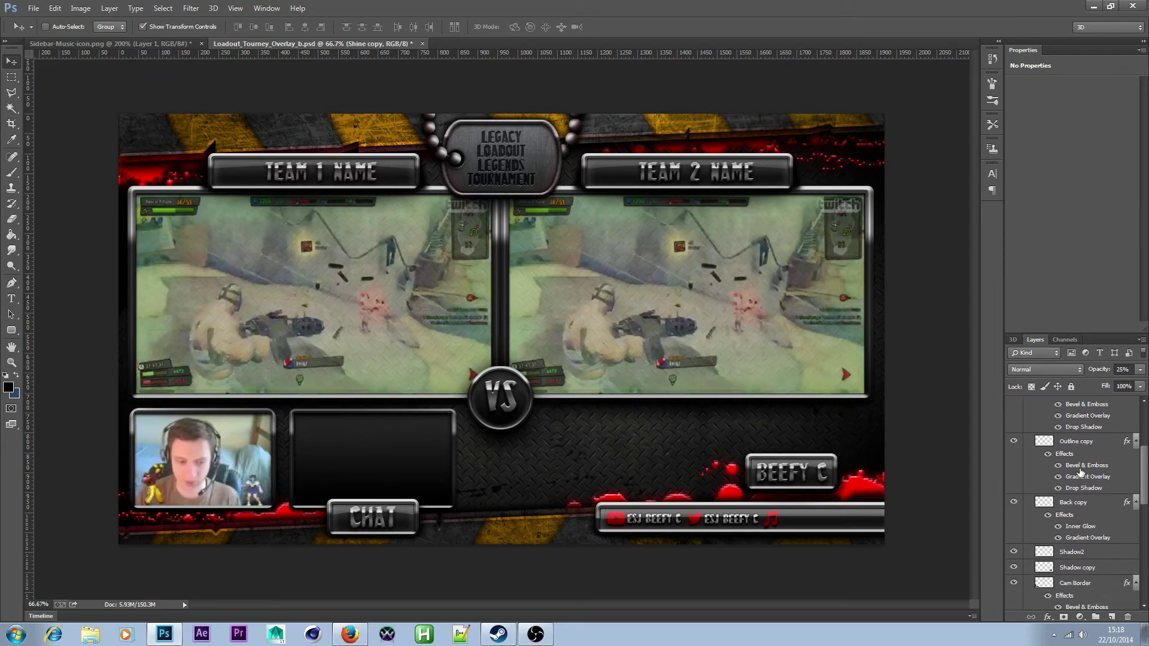
pyautogui.keyDown('shift'); pyautogui.click(1102, 554); pyautogui.keyUp('shift')
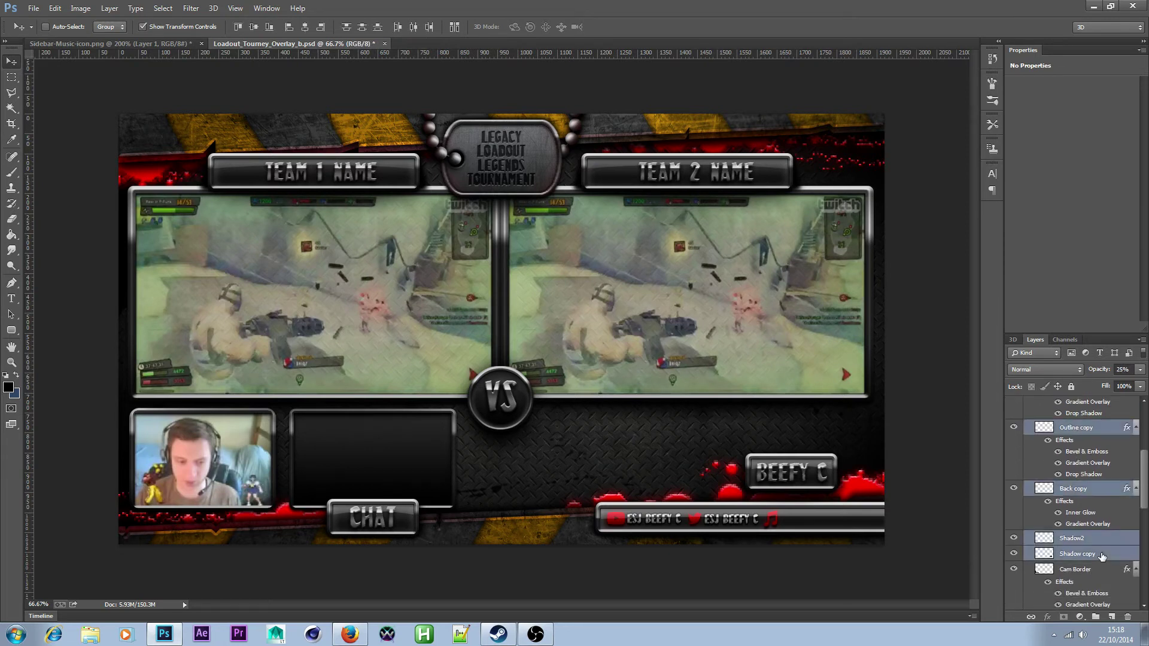
pyautogui.moveTo(828, 476); pyautogui.dragTo(233, 518)
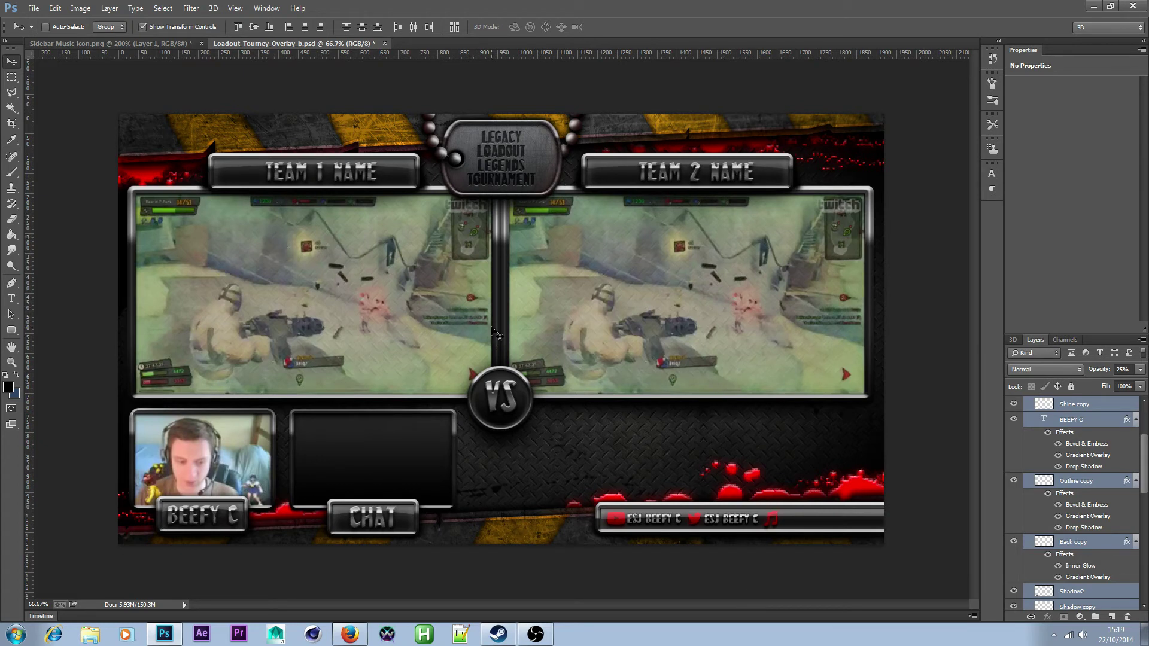
# - Switch to the Rectangular Marquee tool and save the overlay document
pyautogui.click(11, 77)
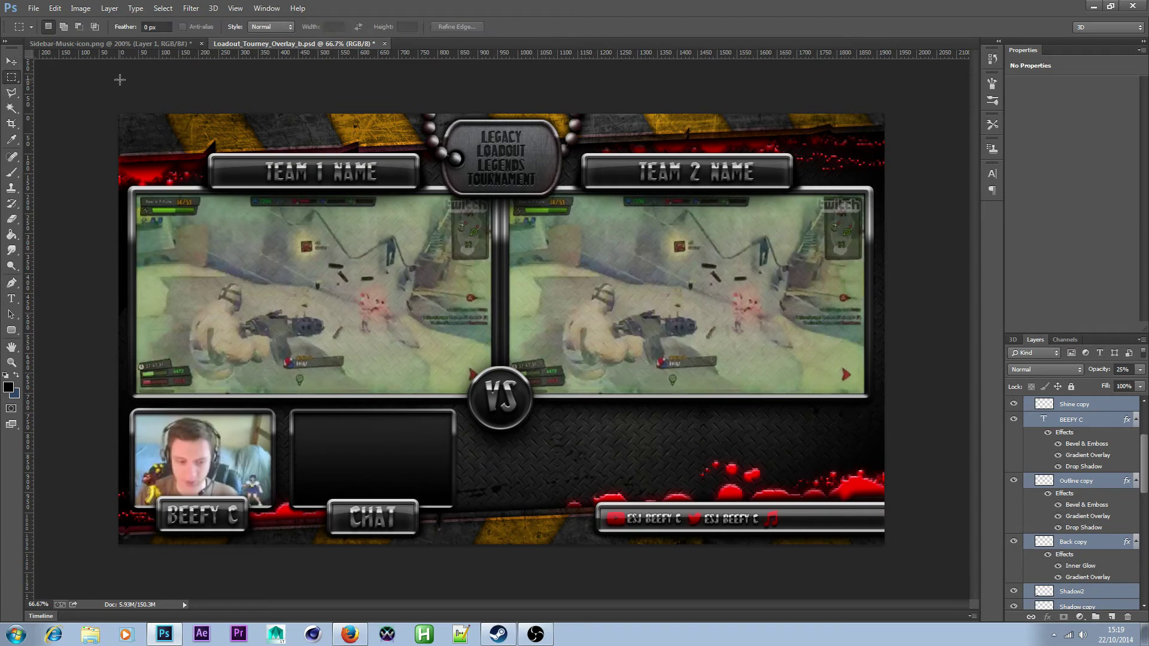
pyautogui.click(33, 7)
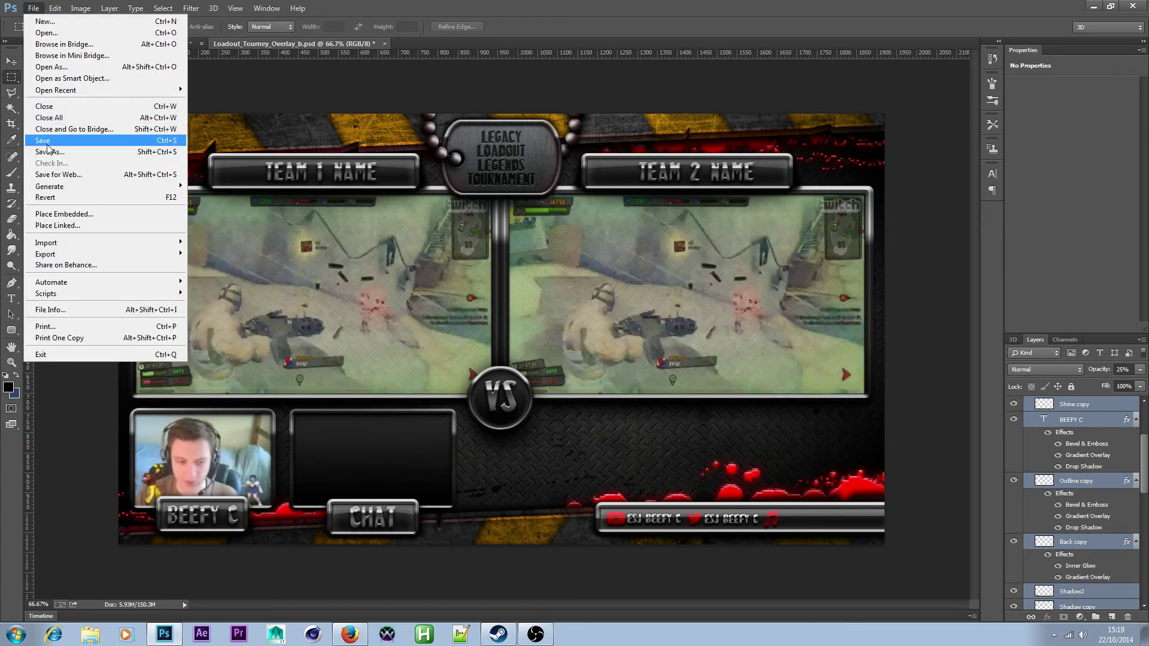
pyautogui.click(47, 144)
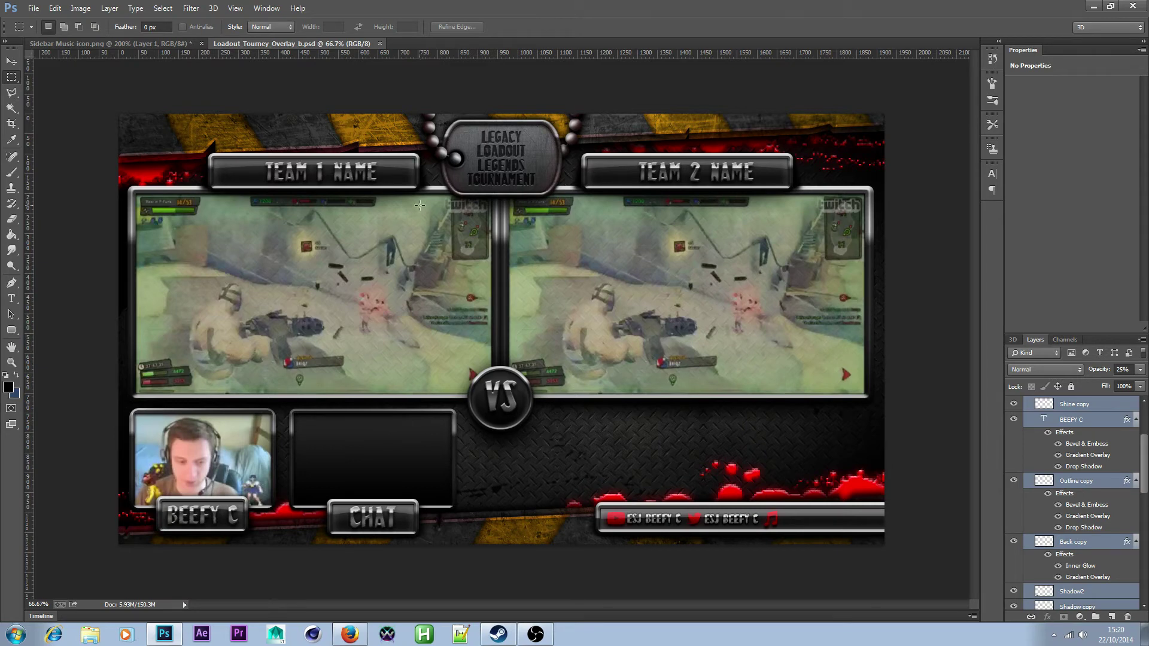
pyautogui.click(355, 635)
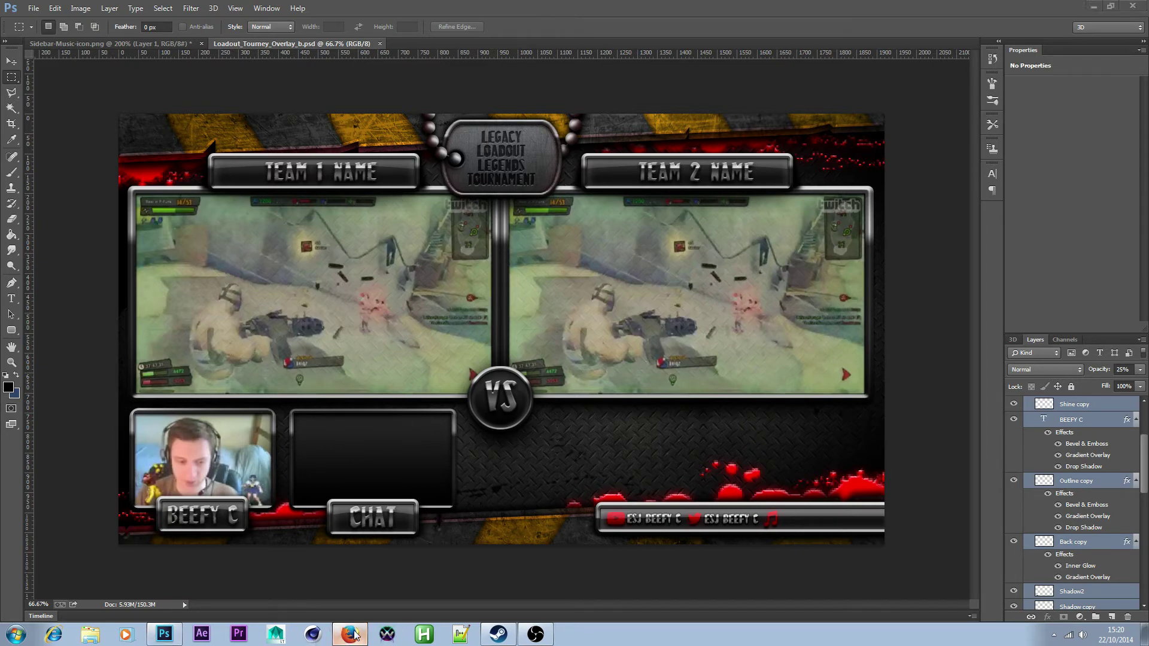
pyautogui.click(356, 635)
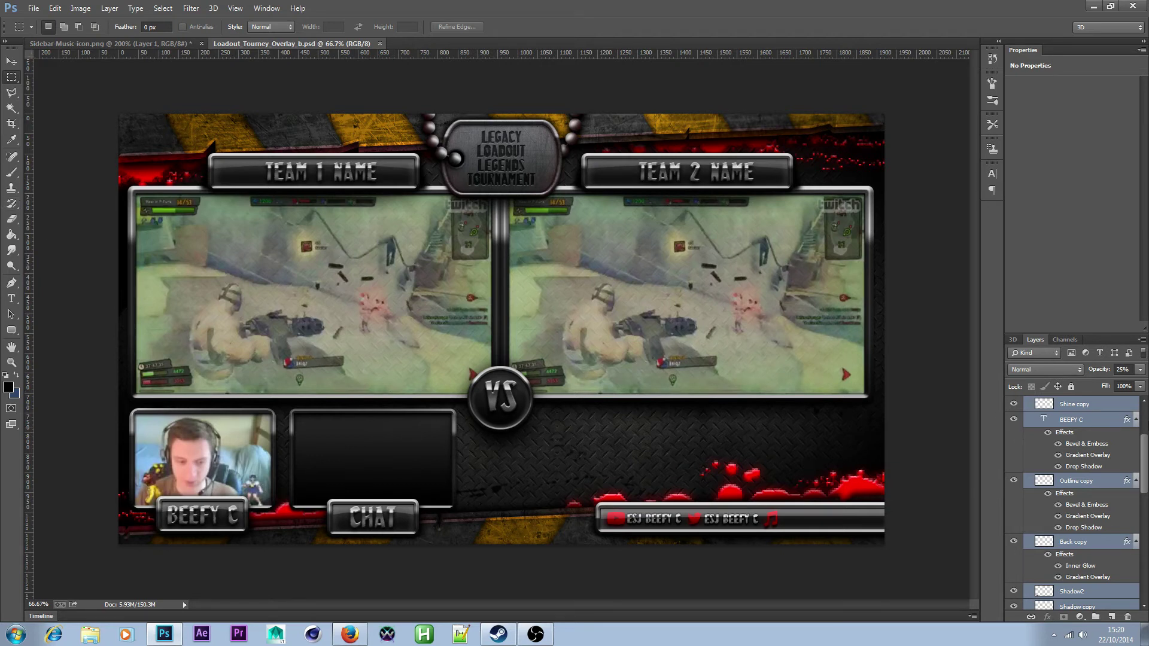
# - Clear the multi-layer selection and collapse the Webcam Small group in the layer stack
pyautogui.click(1095, 420)
pyautogui.scroll(3, 1013, 495)
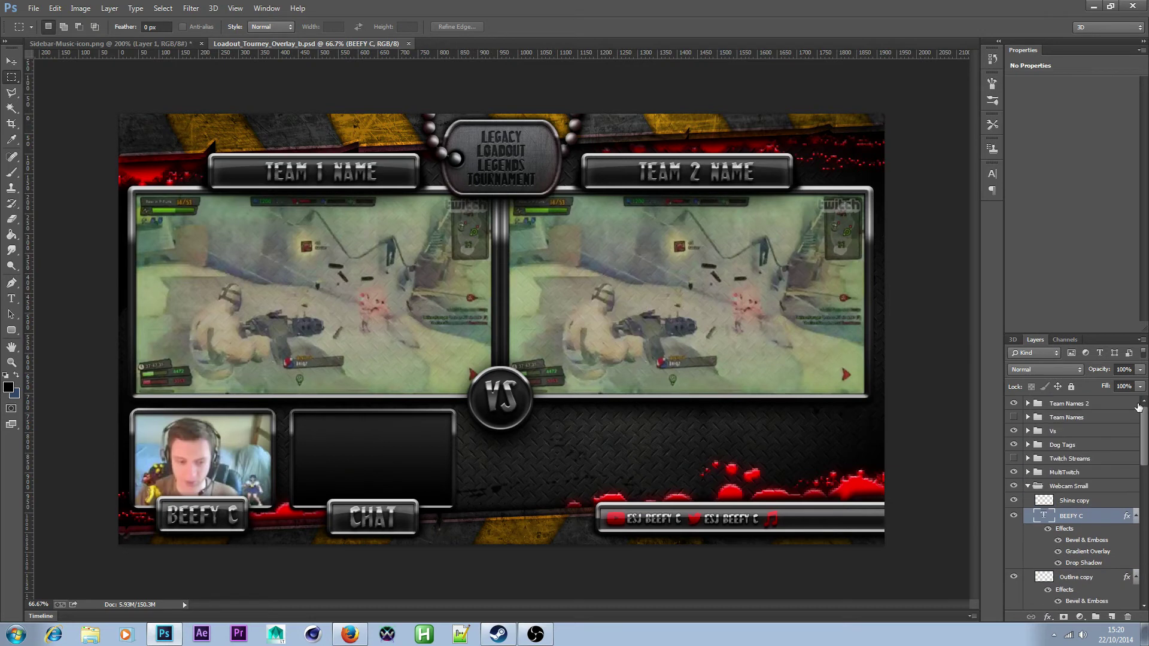
pyautogui.click(1028, 486)
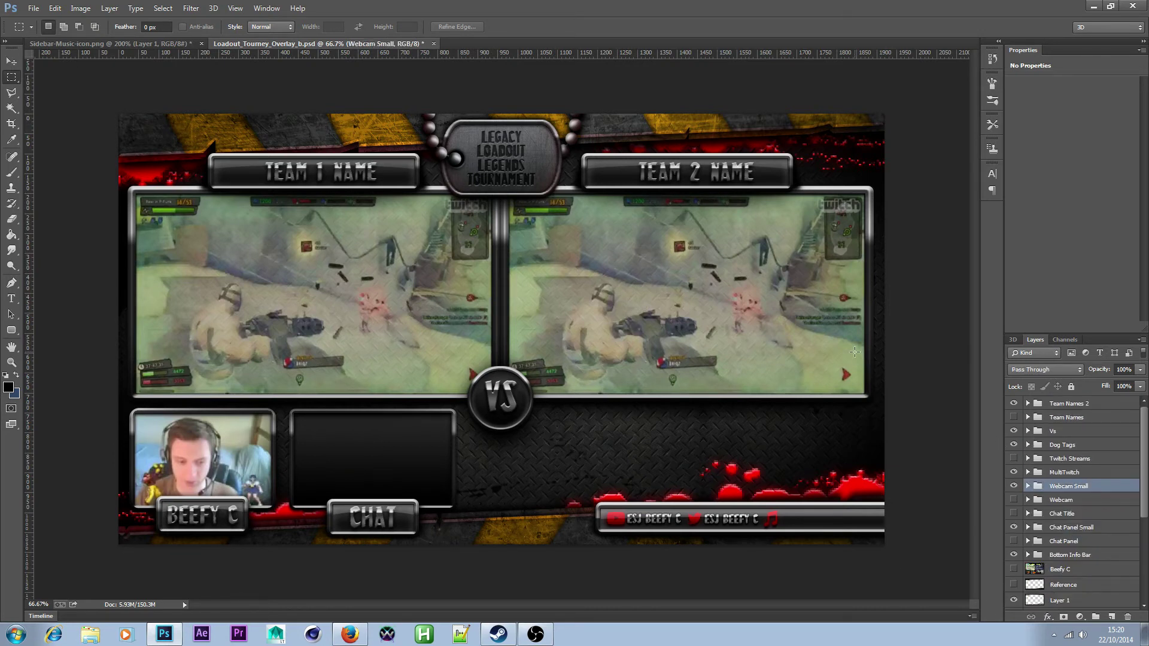
# - Create a new layer group above Team Names 2 and name it POV
pyautogui.click(1083, 406)
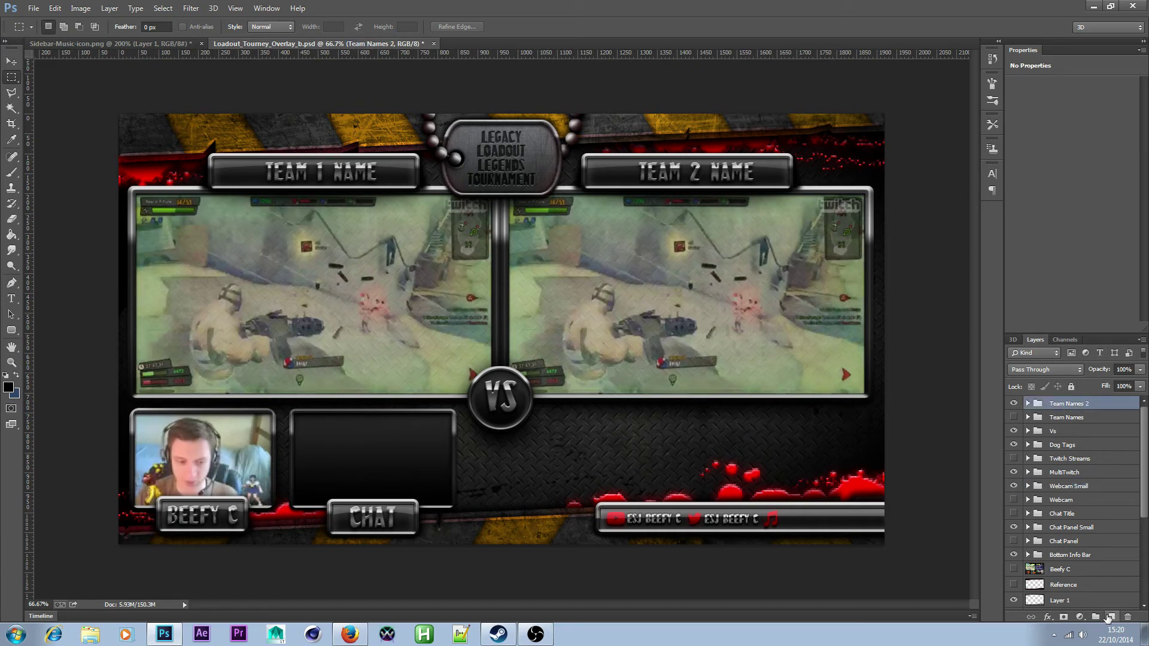
pyautogui.click(1096, 617)
pyautogui.doubleClick(1062, 404)
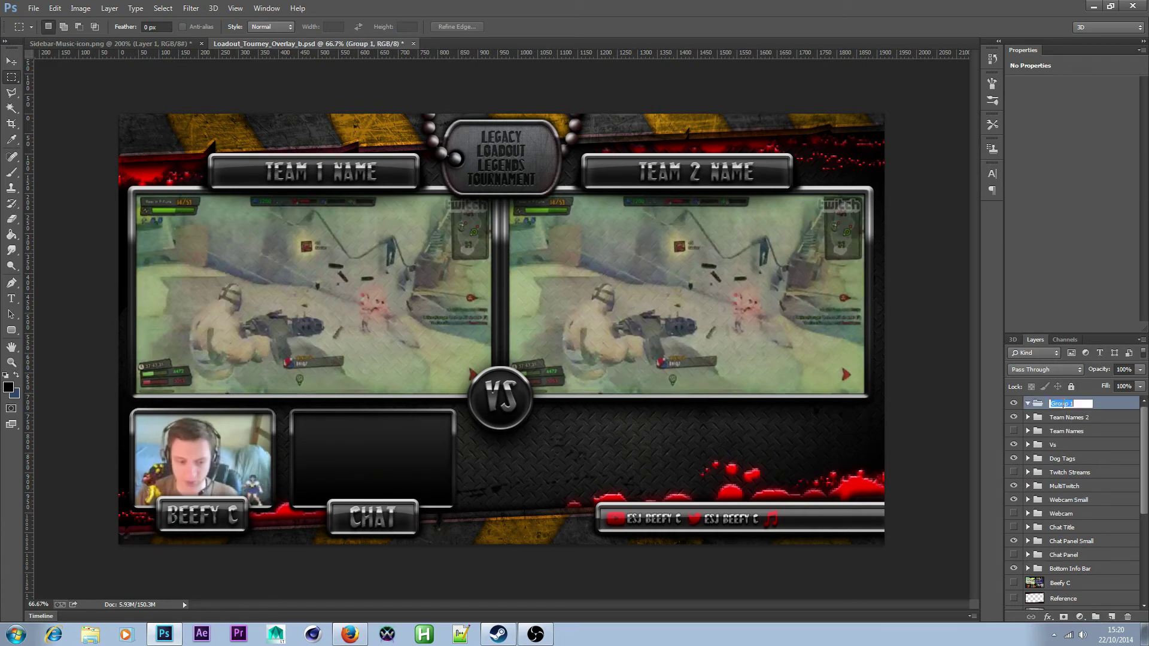
pyautogui.write('POV')
pyautogui.press('Return')
# - Add a layer to the POV group, show the guides, and marquee a rectangular area above the social info bar, aligned to the horizontal guides
pyautogui.click(1111, 617)
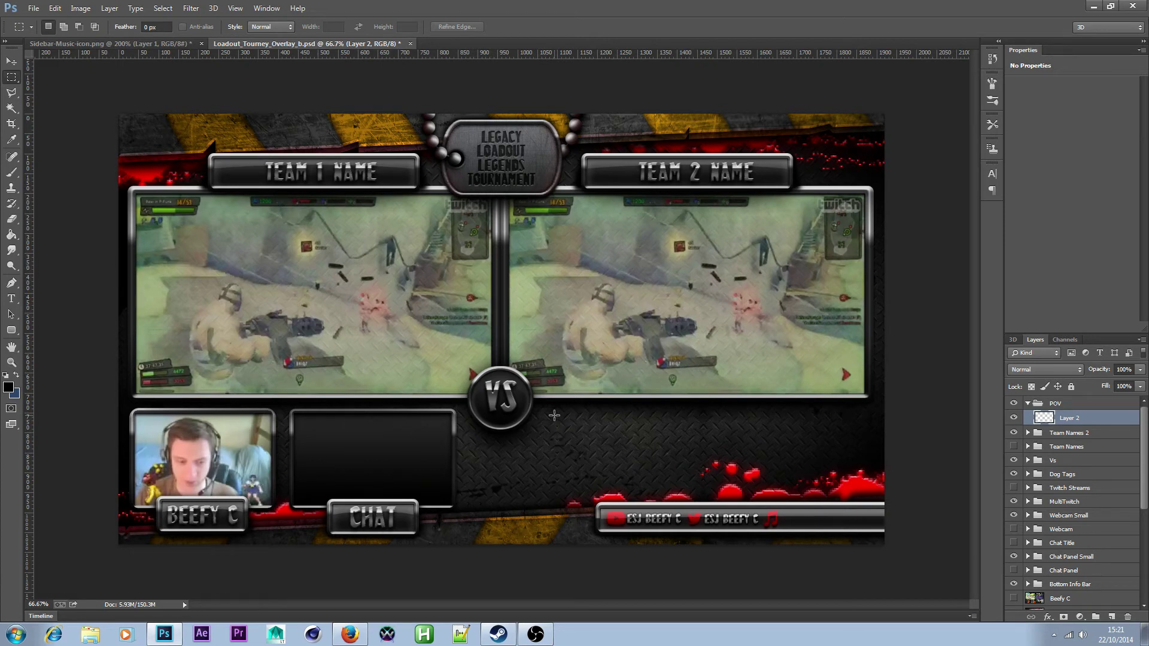
pyautogui.moveTo(555, 416); pyautogui.dragTo(776, 487)
pyautogui.moveTo(727, 446); pyautogui.dragTo(786, 443)
pyautogui.hotkey('ctrl', ';')
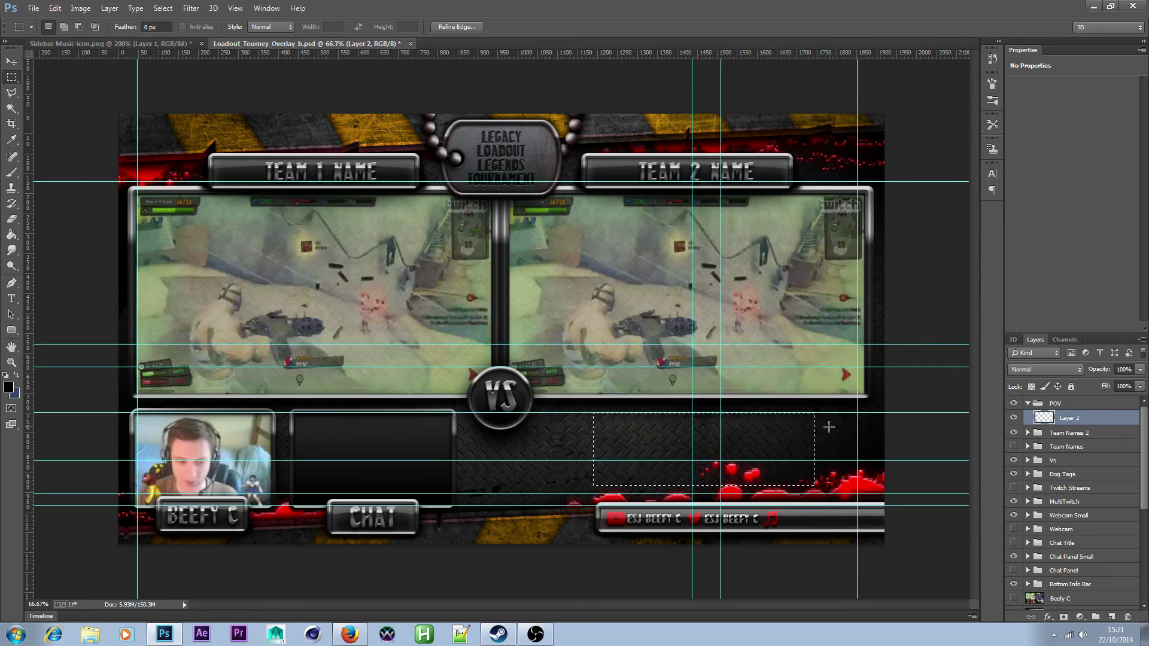
pyautogui.click(828, 426)
pyautogui.moveTo(591, 413); pyautogui.dragTo(796, 492)
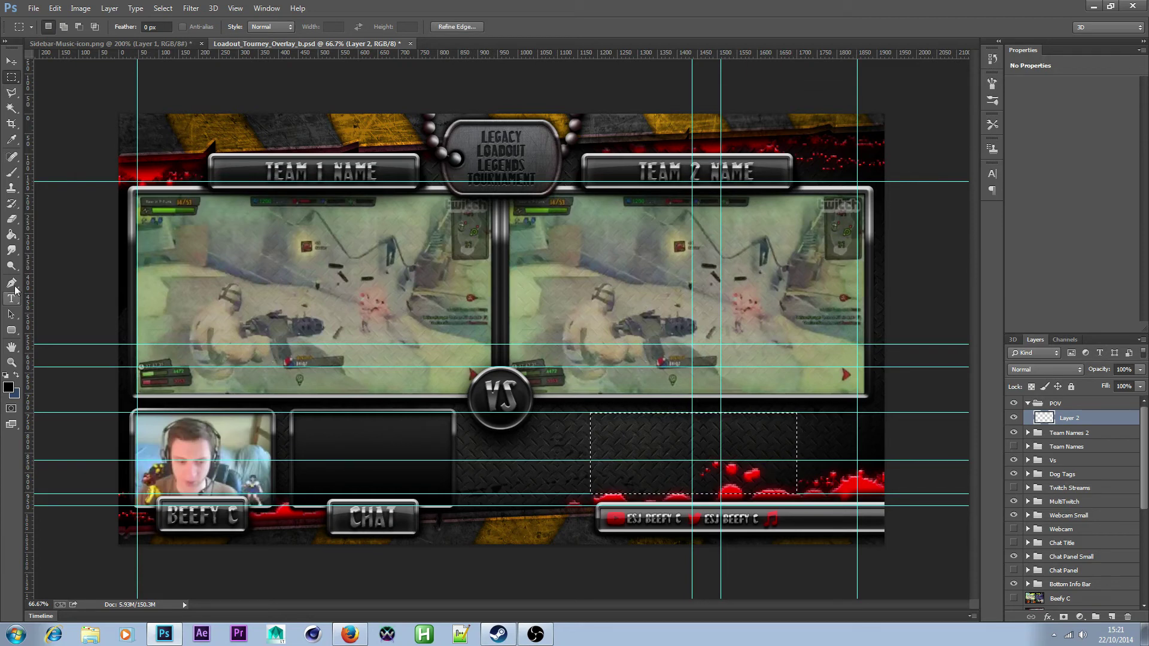
# - Fill the marqueed rectangle with black using the Paint Bucket tool and deselect it
pyautogui.click(12, 235)
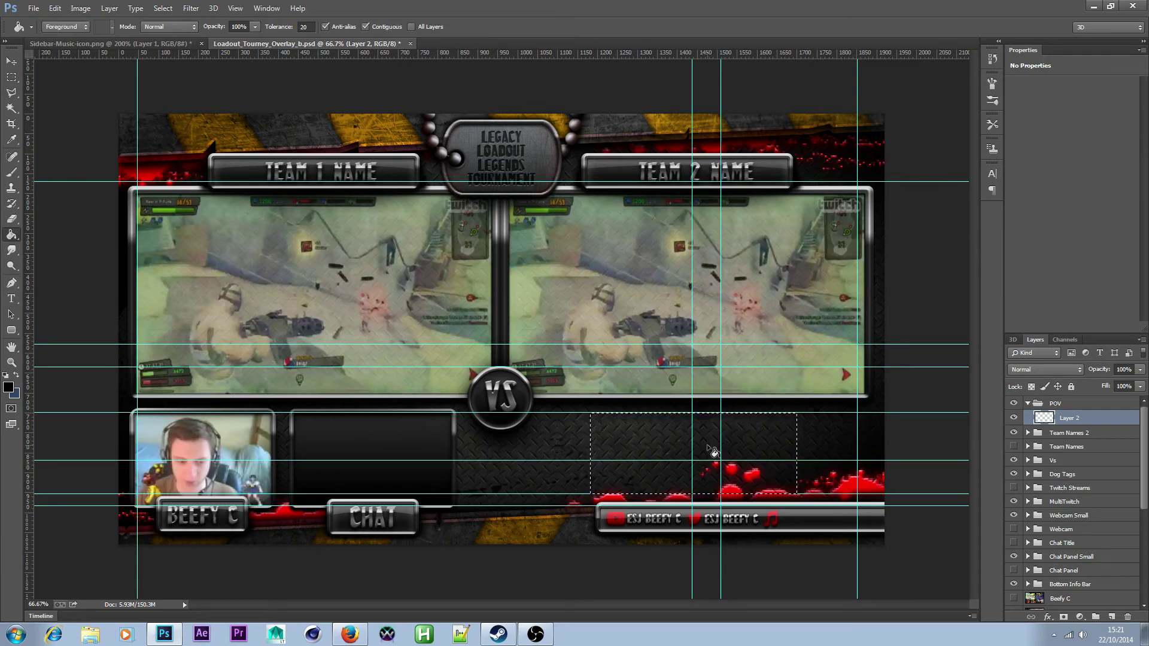
pyautogui.click(666, 430)
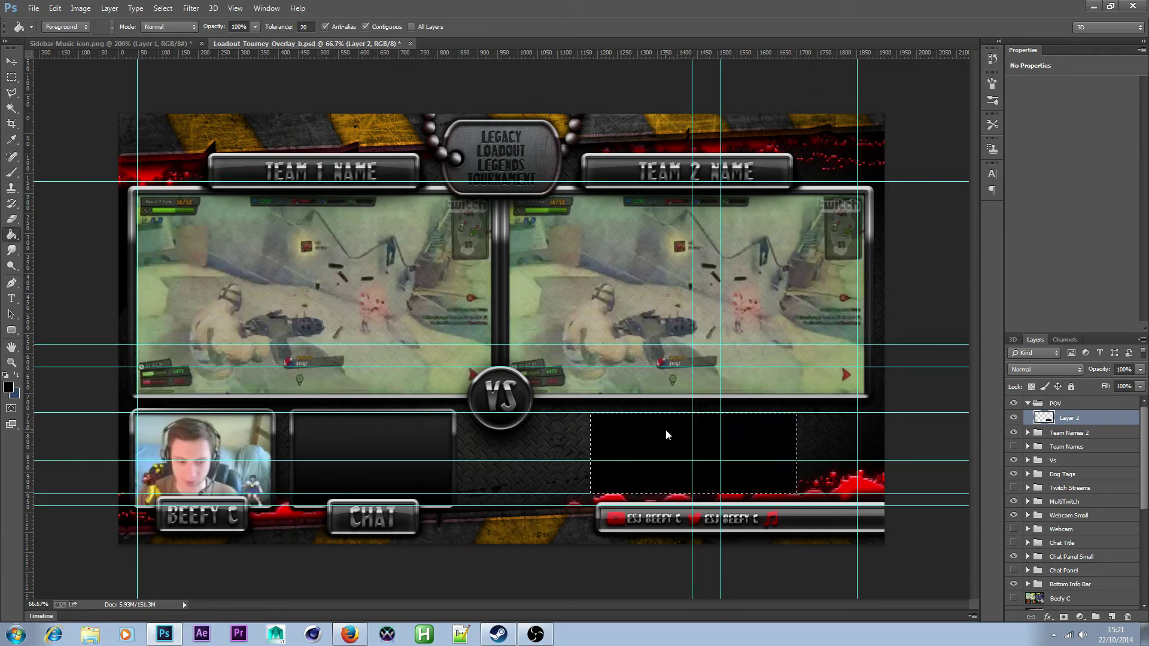
pyautogui.click(11, 77)
pyautogui.click(73, 106)
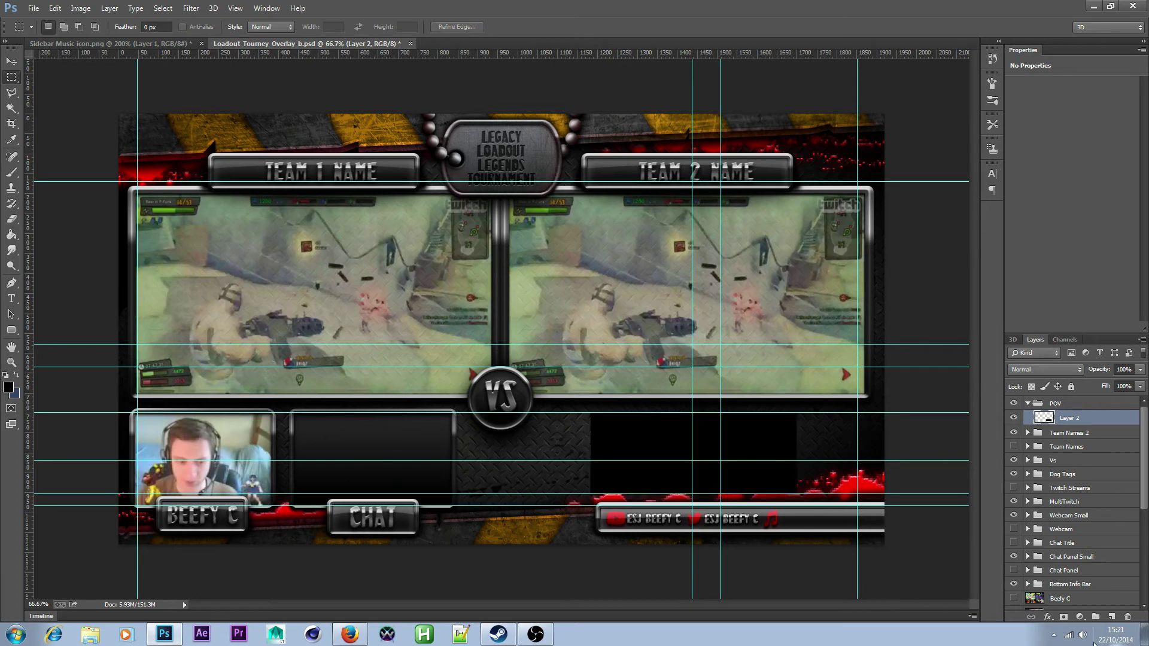
# - Add a layer above the black rectangle, lower the rectangle layer's opacity to 66%, and make the new layer active
pyautogui.click(1111, 617)
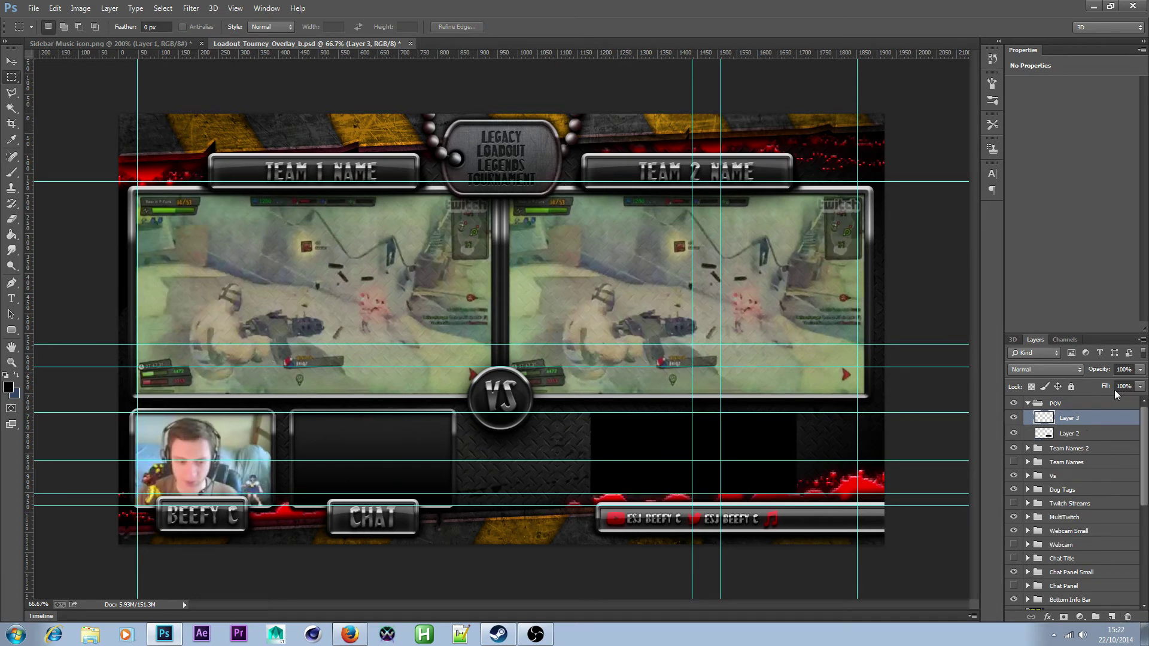
pyautogui.click(1140, 370)
pyautogui.click(1112, 434)
pyautogui.click(1140, 370)
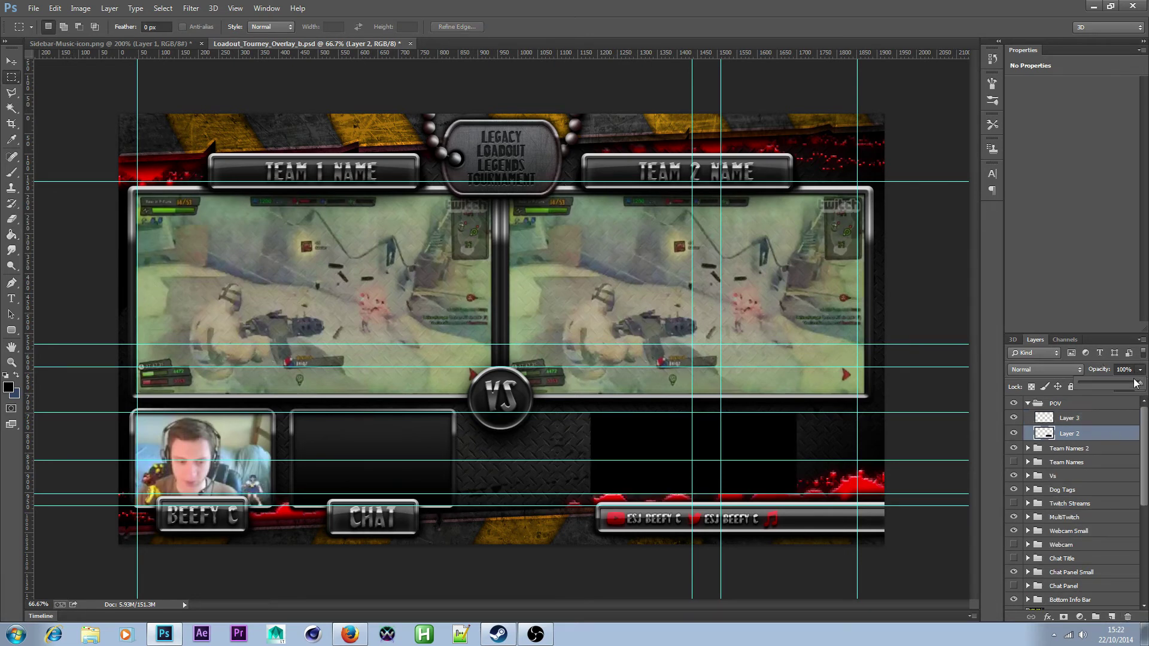
pyautogui.click(1096, 419)
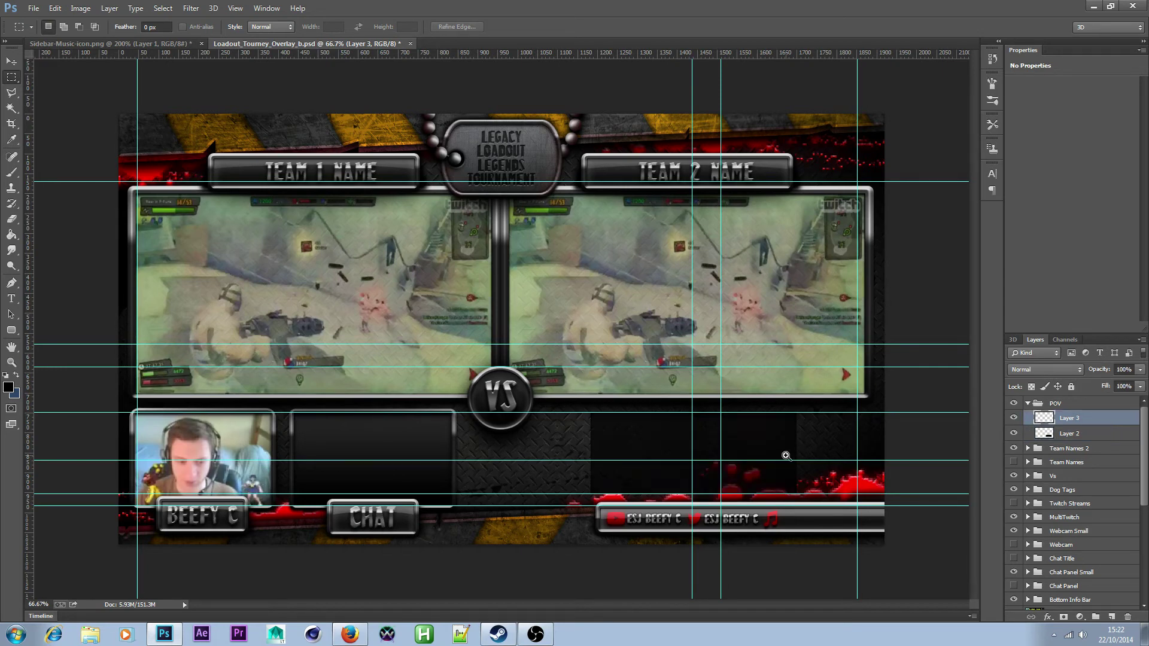
# - Draw a black rounded rectangle of about 516 by 203 px with 15 px corner radius over the dark rectangle
pyautogui.scroll(1, 782, 457)
pyautogui.click(11, 330)
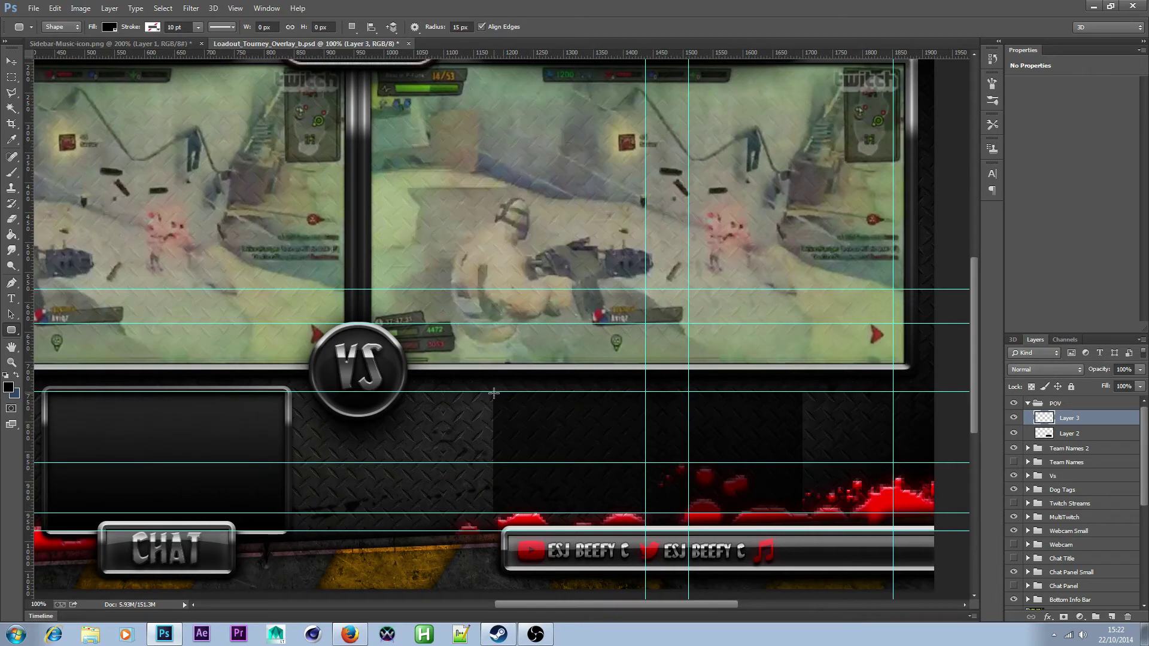
pyautogui.moveTo(496, 392); pyautogui.dragTo(802, 512)
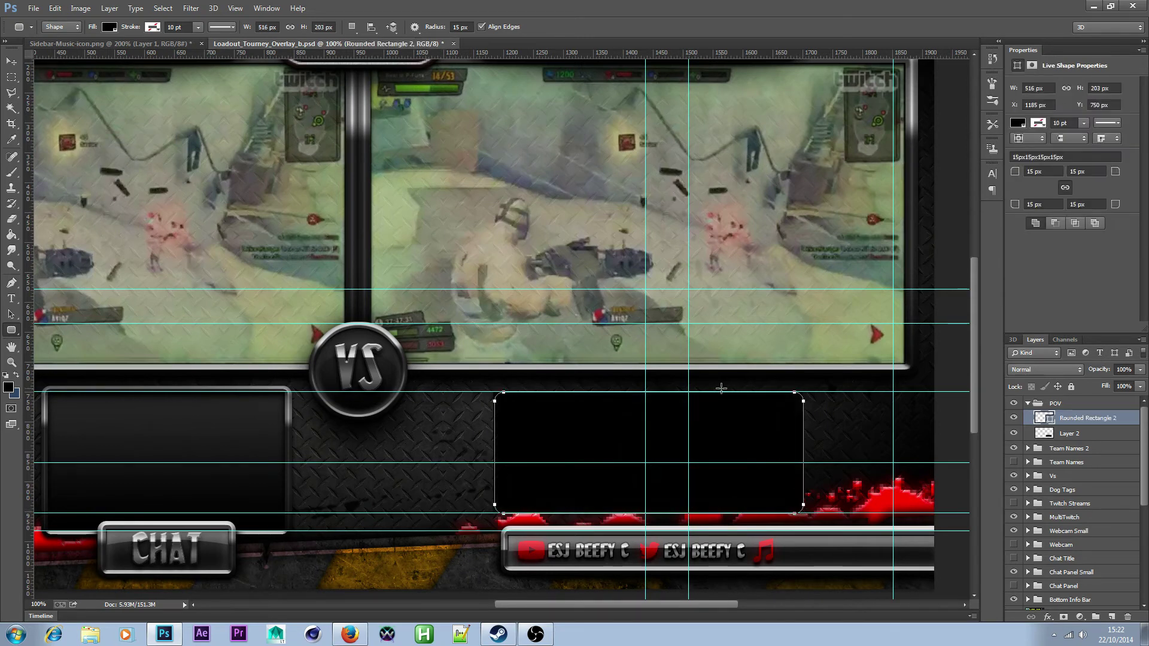
# - Enlarge the rounded rectangle on all four sides with Free Transform to about 538 by 223 px, leaving a border around the inner rectangle
pyautogui.click(55, 8)
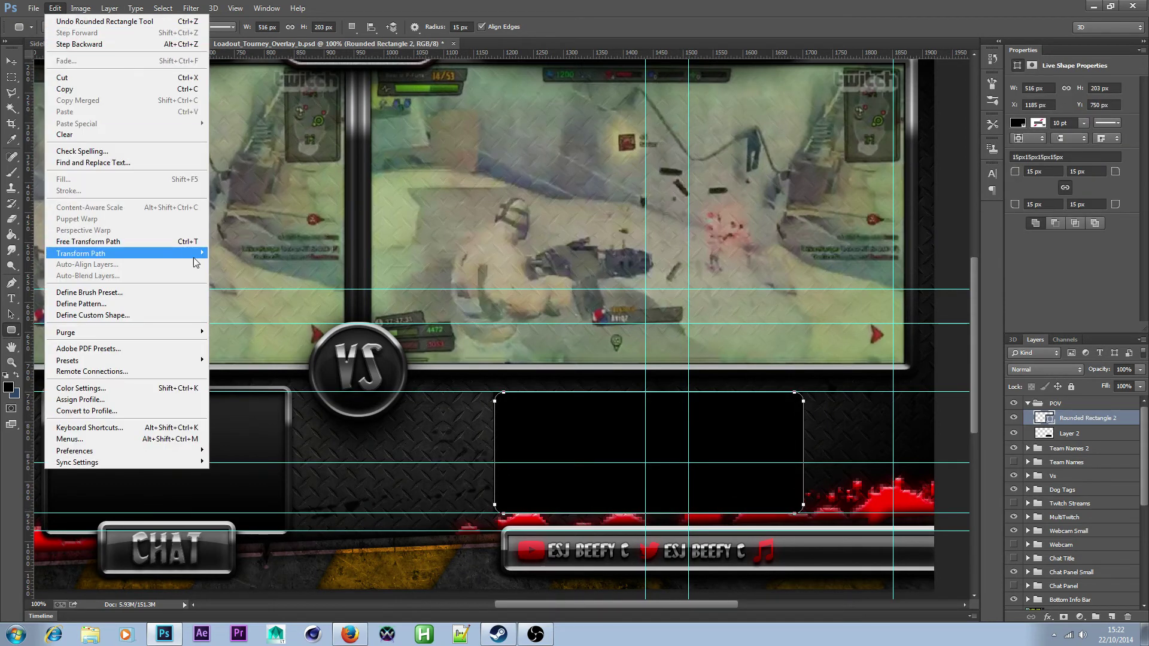
pyautogui.click(196, 242)
pyautogui.moveTo(659, 393); pyautogui.dragTo(666, 385)
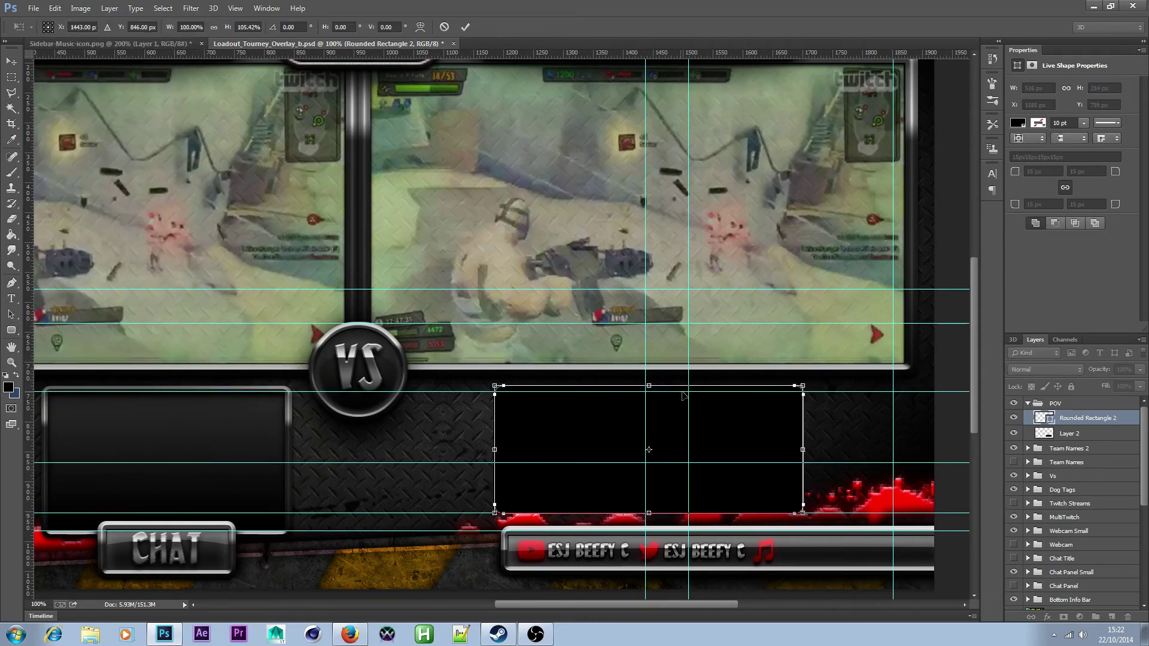
pyautogui.moveTo(803, 446); pyautogui.dragTo(810, 446)
pyautogui.moveTo(814, 447); pyautogui.dragTo(809, 448)
pyautogui.moveTo(651, 516); pyautogui.dragTo(652, 521)
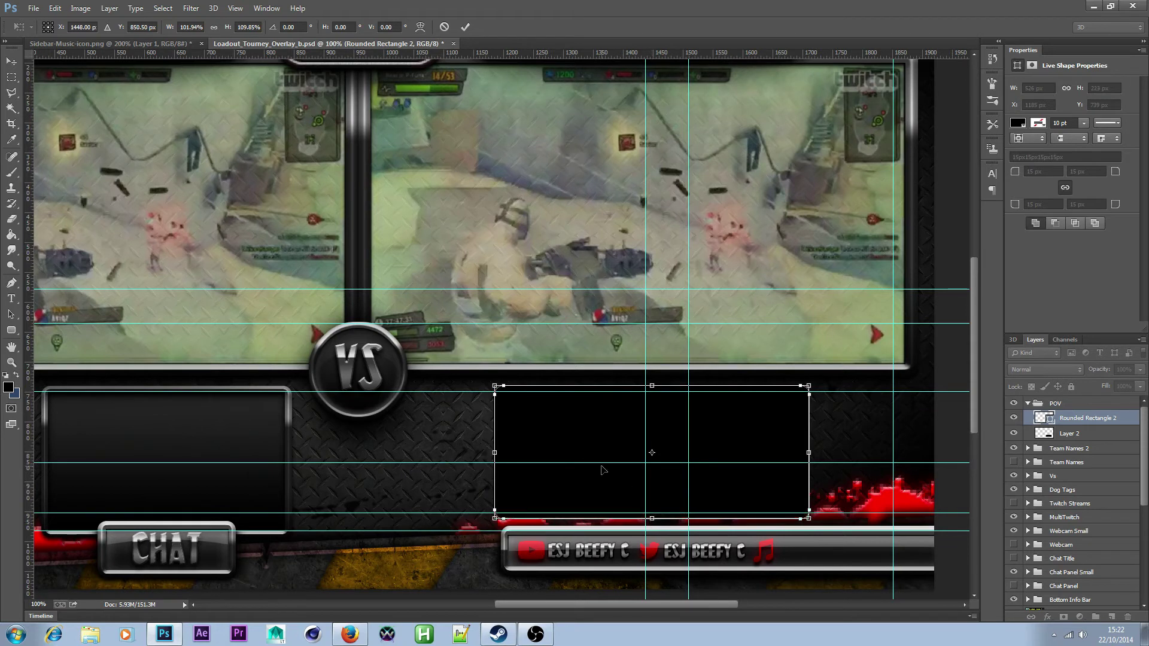
pyautogui.moveTo(495, 457); pyautogui.dragTo(488, 459)
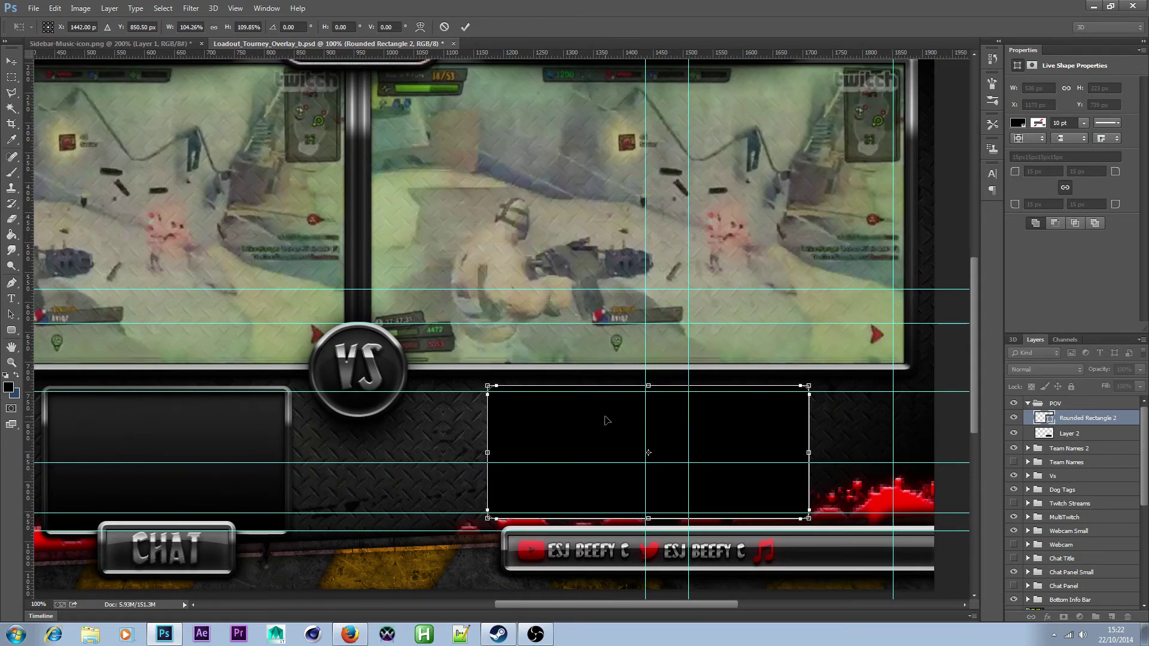
pyautogui.press('Return')
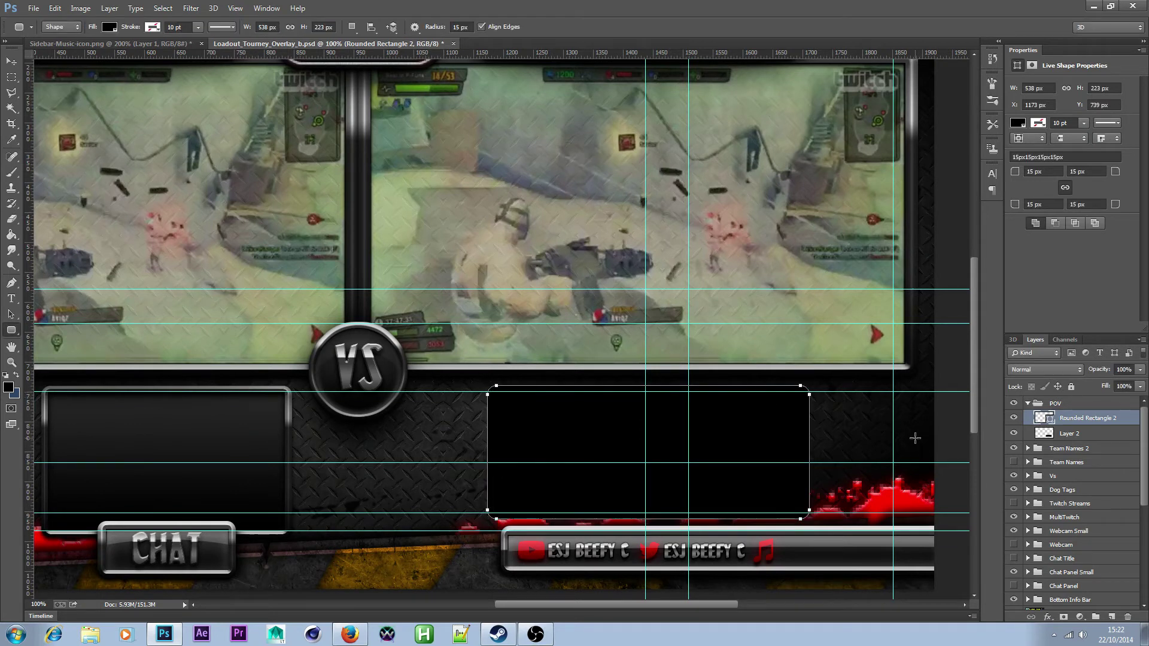
# - Lower the rounded rectangle's opacity to 23% and set Layer 2's opacity to 100% to compare the two shapes
pyautogui.click(1081, 435)
pyautogui.click(1095, 419)
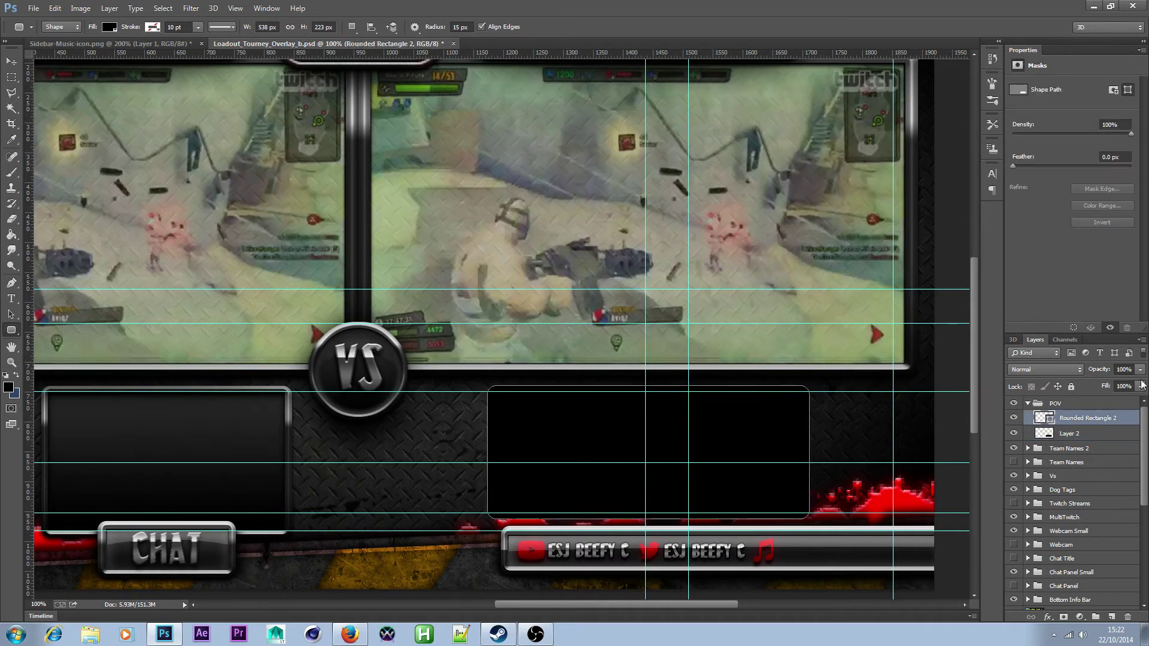
pyautogui.moveTo(1140, 369); pyautogui.dragTo(1108, 389)
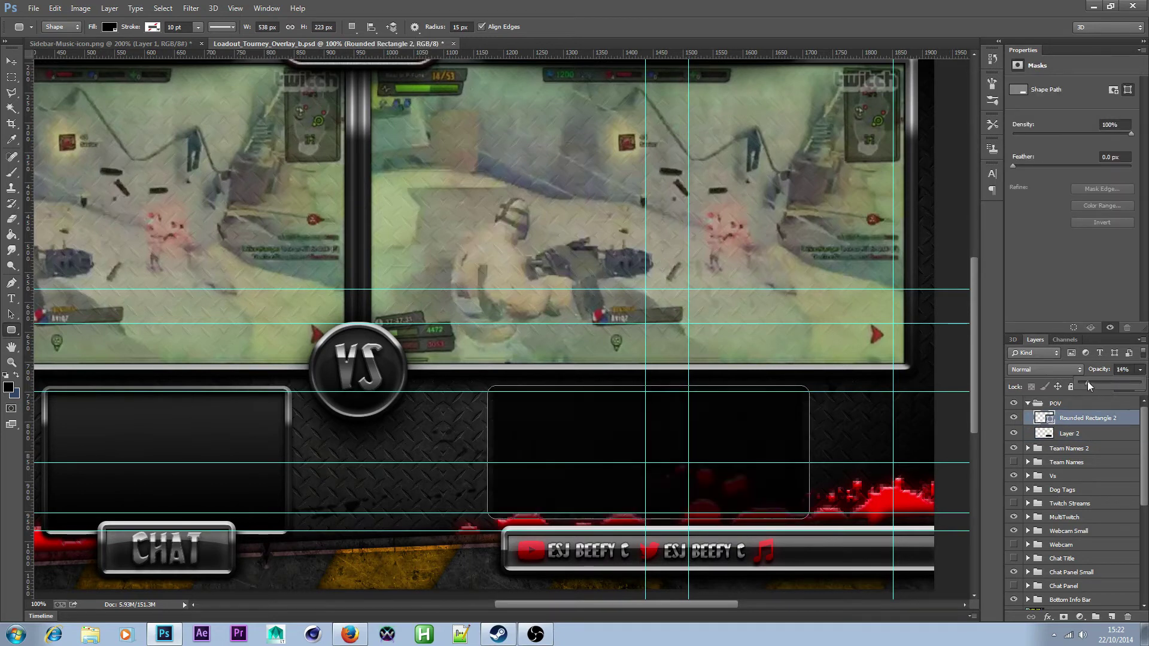
pyautogui.click(1095, 429)
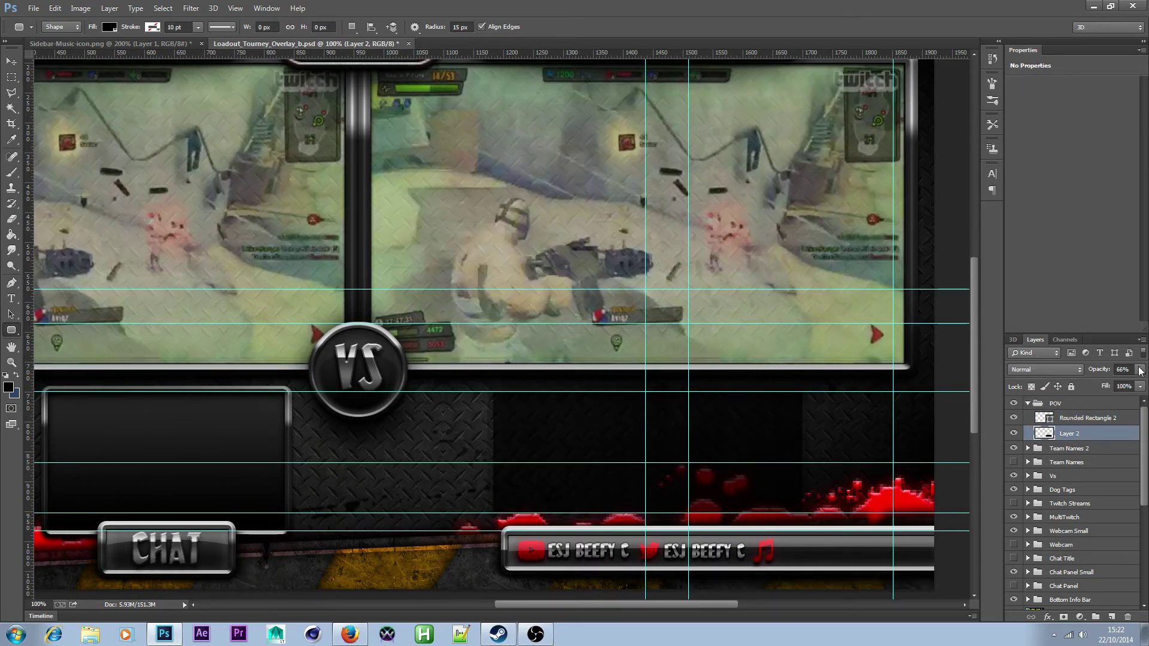
pyautogui.moveTo(1140, 371)
pyautogui.mouseDown()
pyautogui.moveTo(1125, 389)
pyautogui.moveTo(1144, 389)
pyautogui.mouseUp()
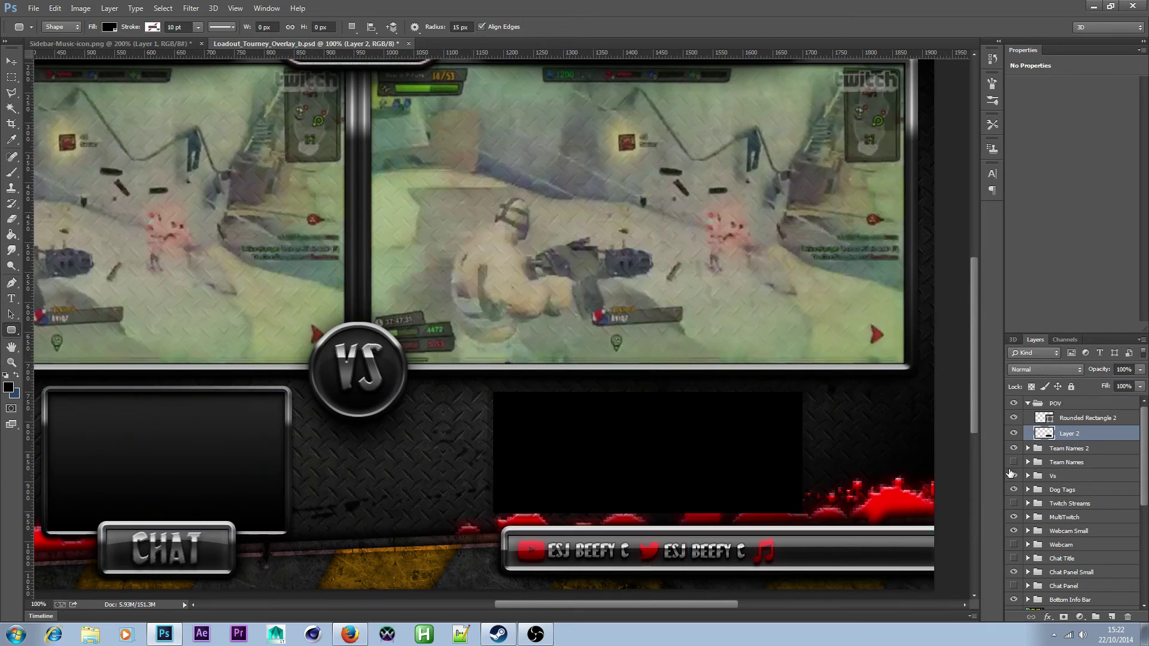
# - Try intermediate opacities on the rounded rectangle, then set its opacity to 100%
pyautogui.click(1098, 420)
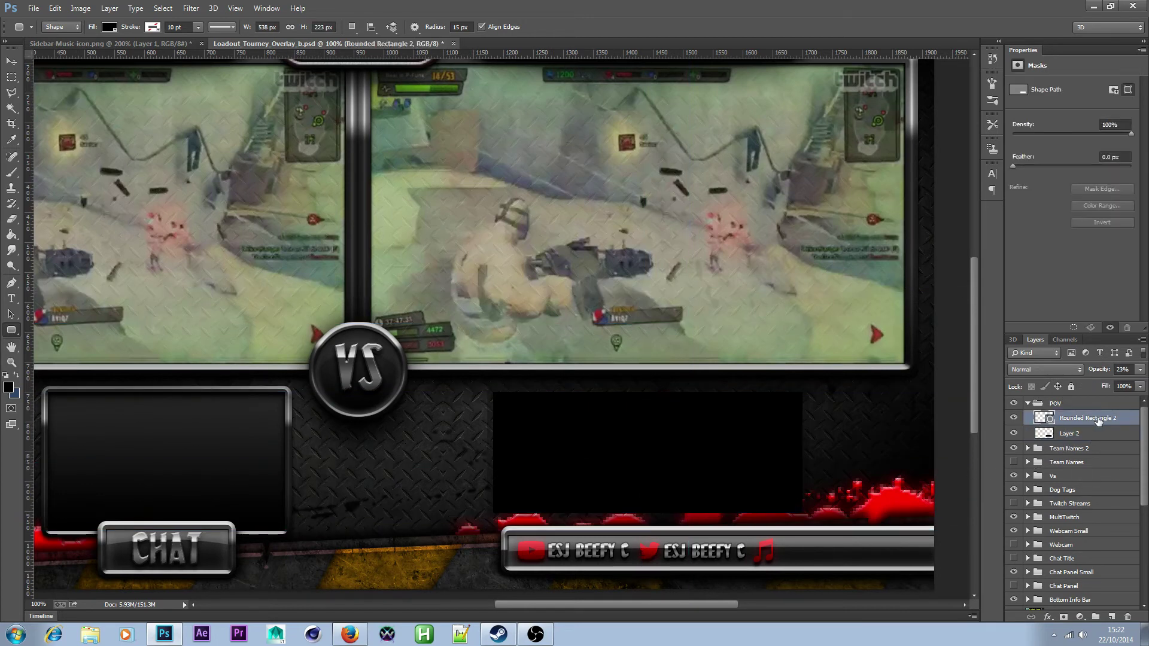
pyautogui.click(1140, 369)
pyautogui.moveTo(1118, 378); pyautogui.dragTo(1109, 380)
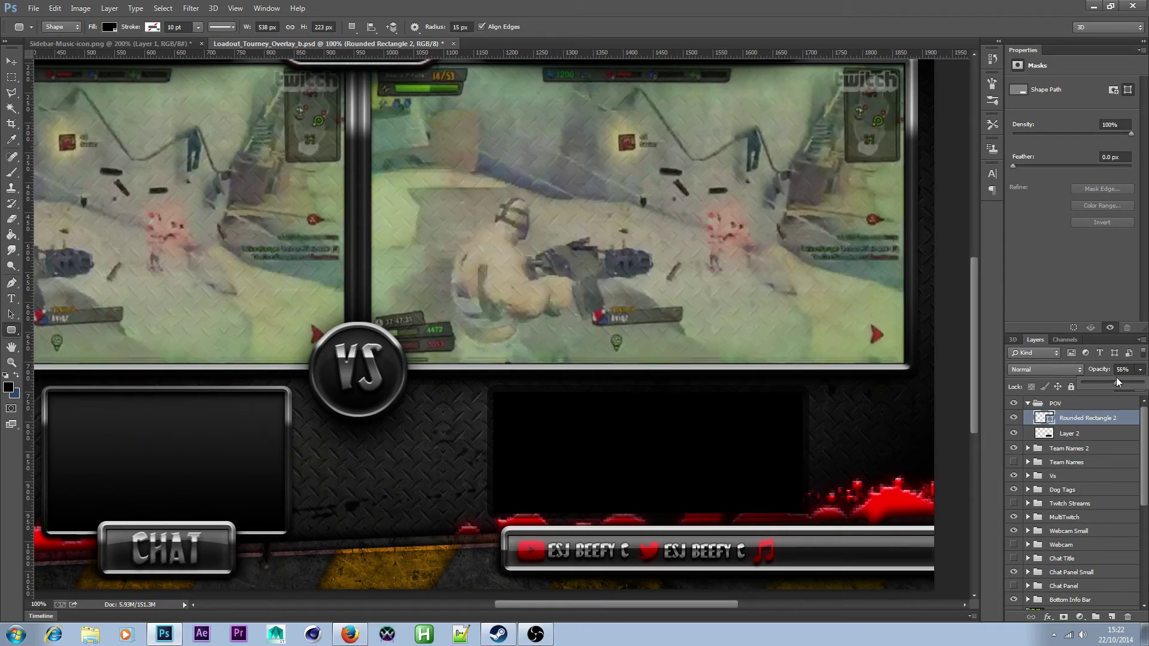
pyautogui.moveTo(1088, 386); pyautogui.dragTo(1067, 395)
pyautogui.press('0')
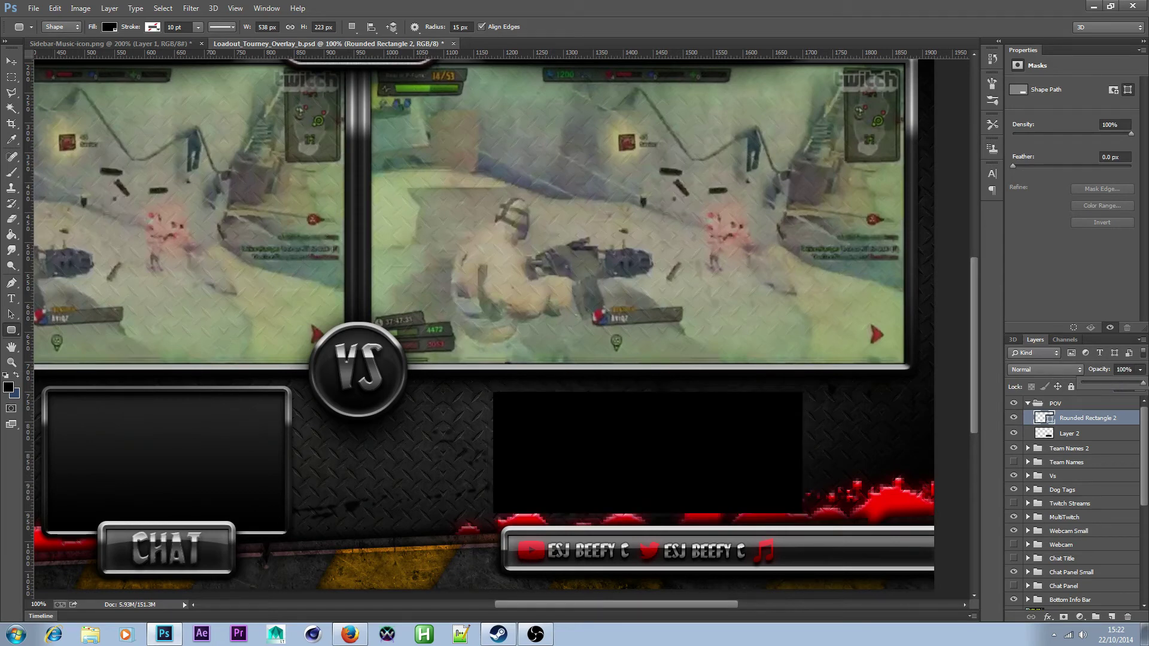
# - Rasterize the larger rounded rectangle and cut Layer 2's area out of it, leaving only a thin frame
pyautogui.rightClick(1071, 422)
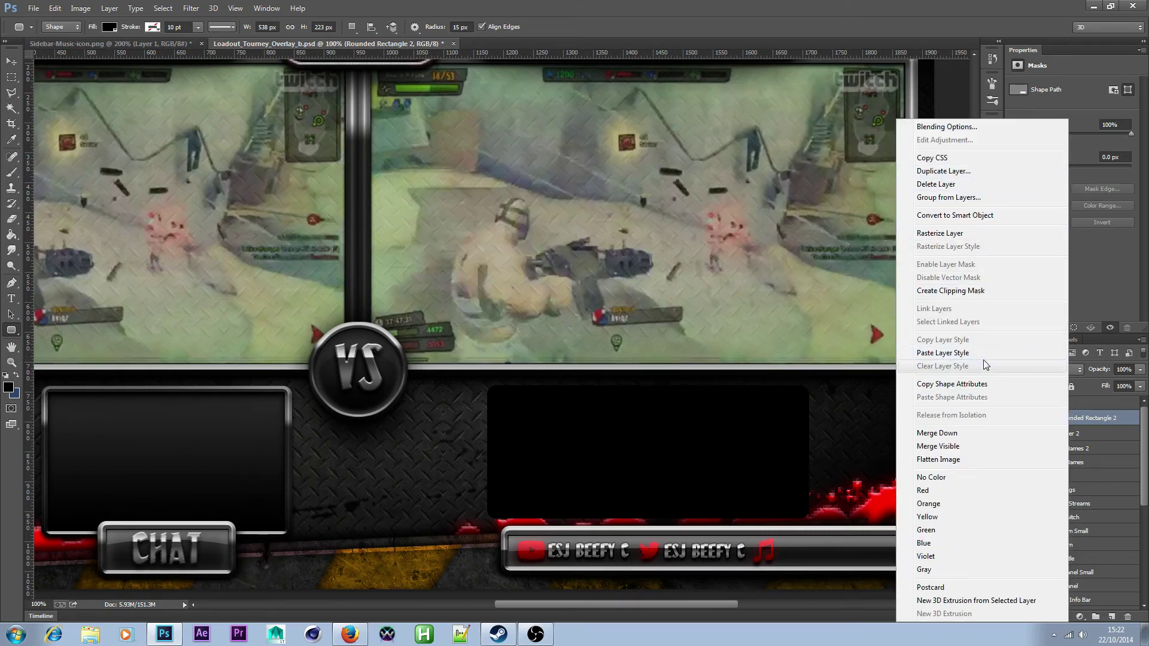
pyautogui.click(961, 235)
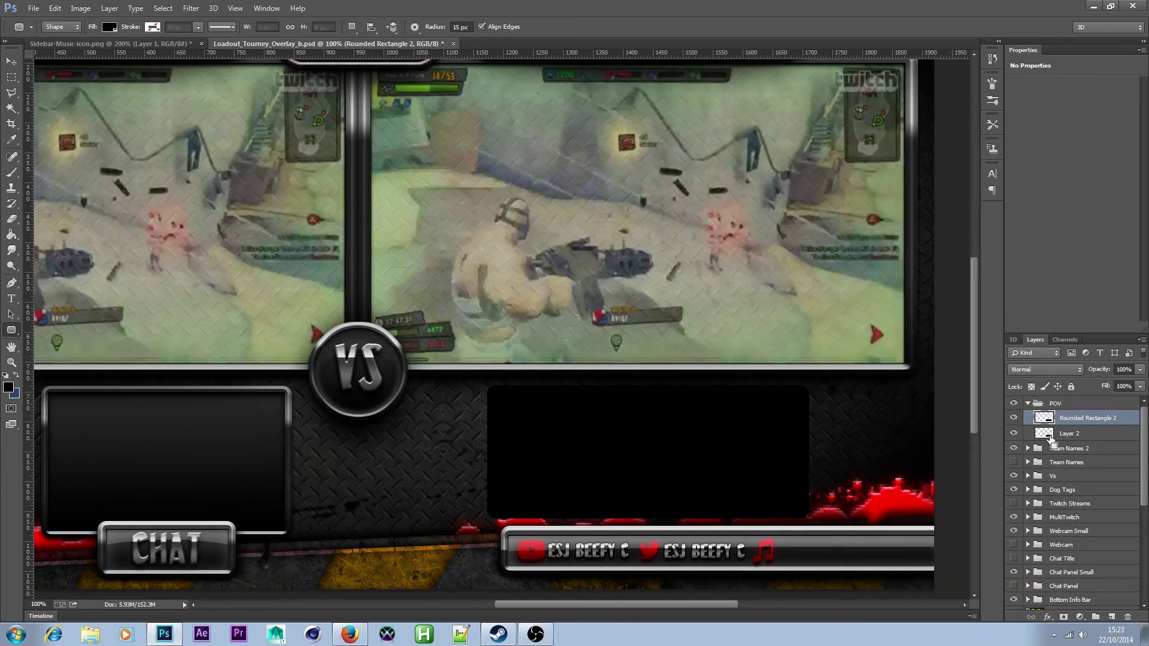
pyautogui.keyDown('ctrl'); pyautogui.click(1044, 418); pyautogui.keyUp('ctrl')
# - Paste the copied layer style with bevel, gradient overlay and drop shadow onto the frame and clear the selection
pyautogui.rightClick(1105, 418)
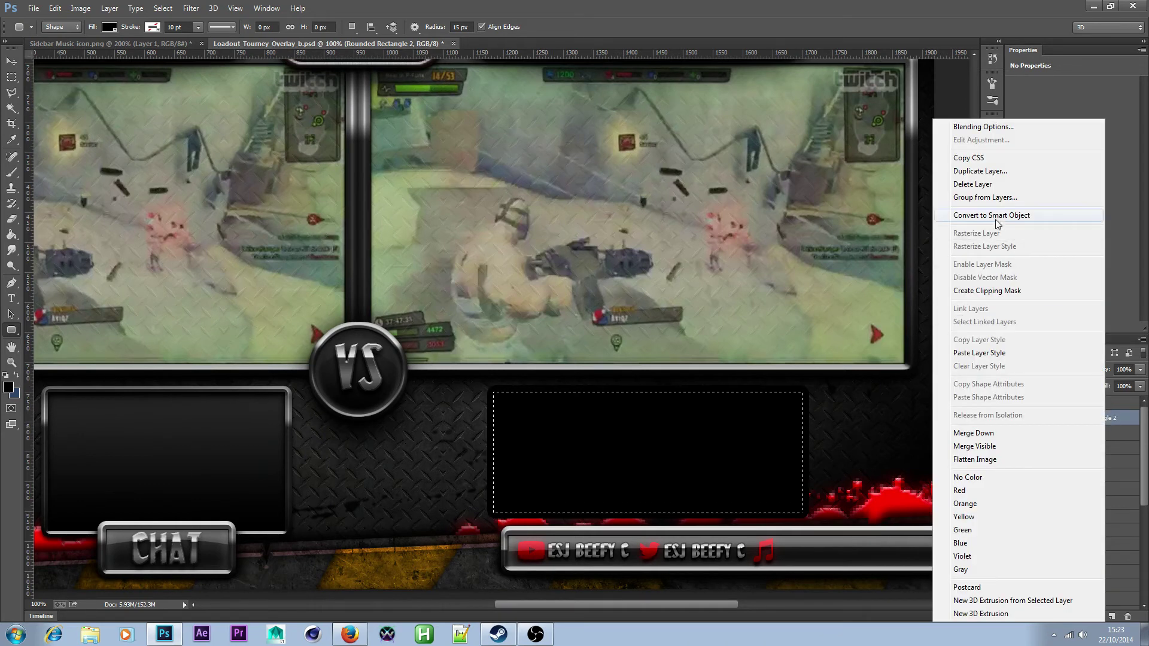
pyautogui.click(997, 352)
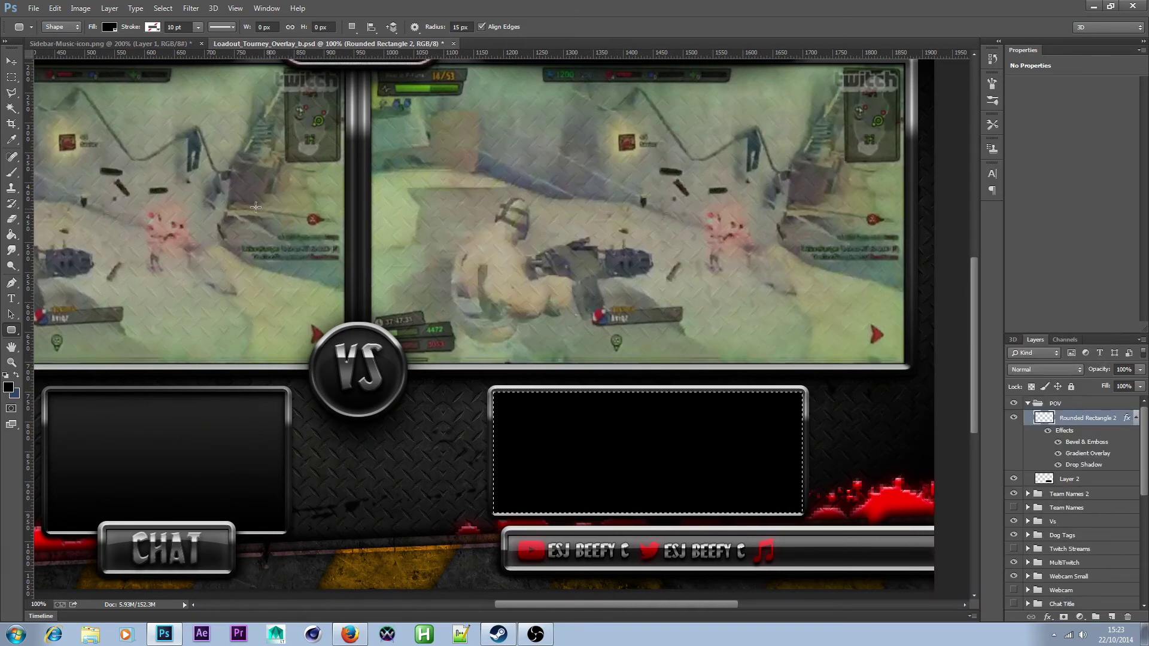
pyautogui.press('m')
pyautogui.hotkey('ctrl', 'd')
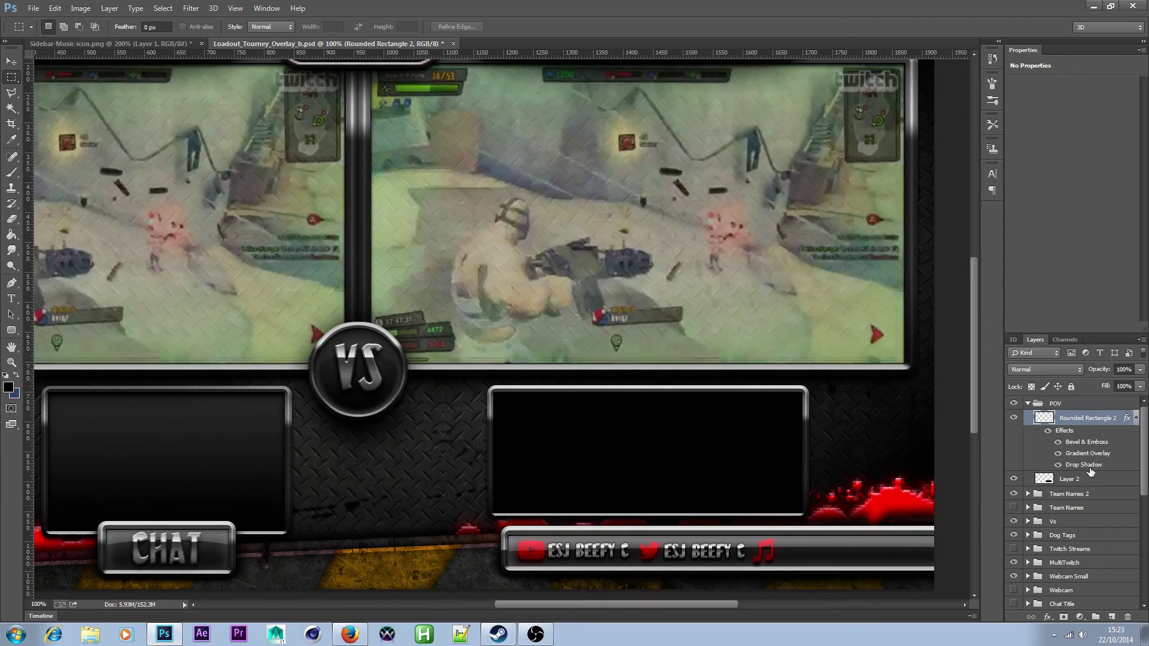
# - Add a dithered linear gradient overlay to Layer 2, running from black to dark gray #272727 at 90 degrees
pyautogui.click(1121, 484)
pyautogui.doubleClick(1123, 483)
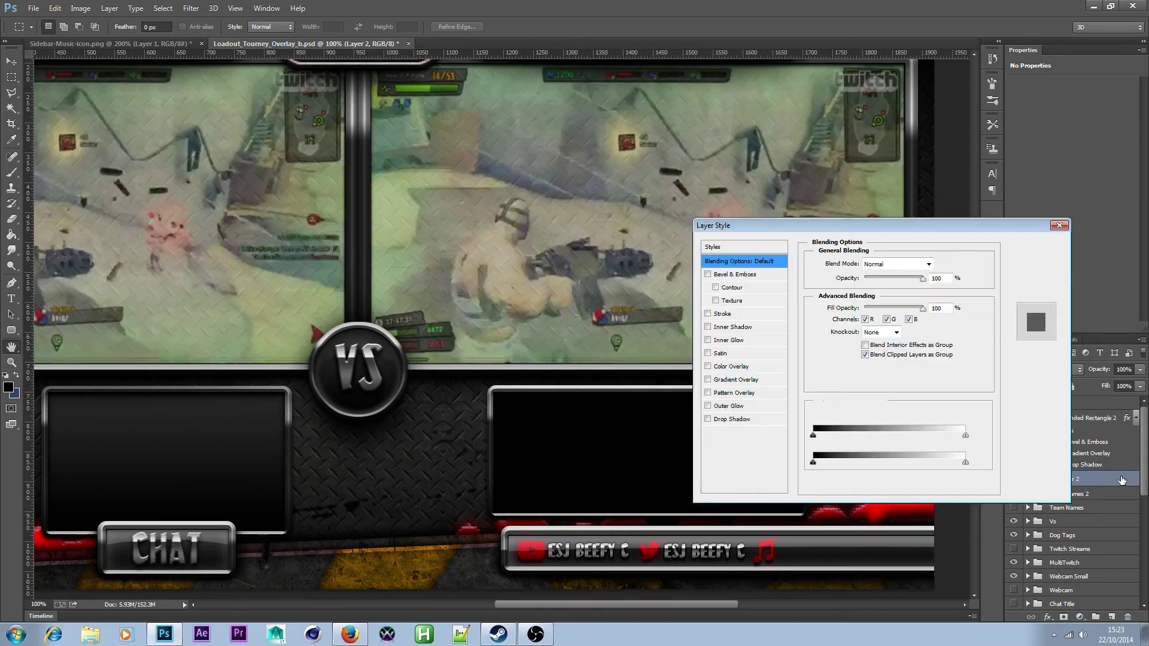
pyautogui.click(748, 382)
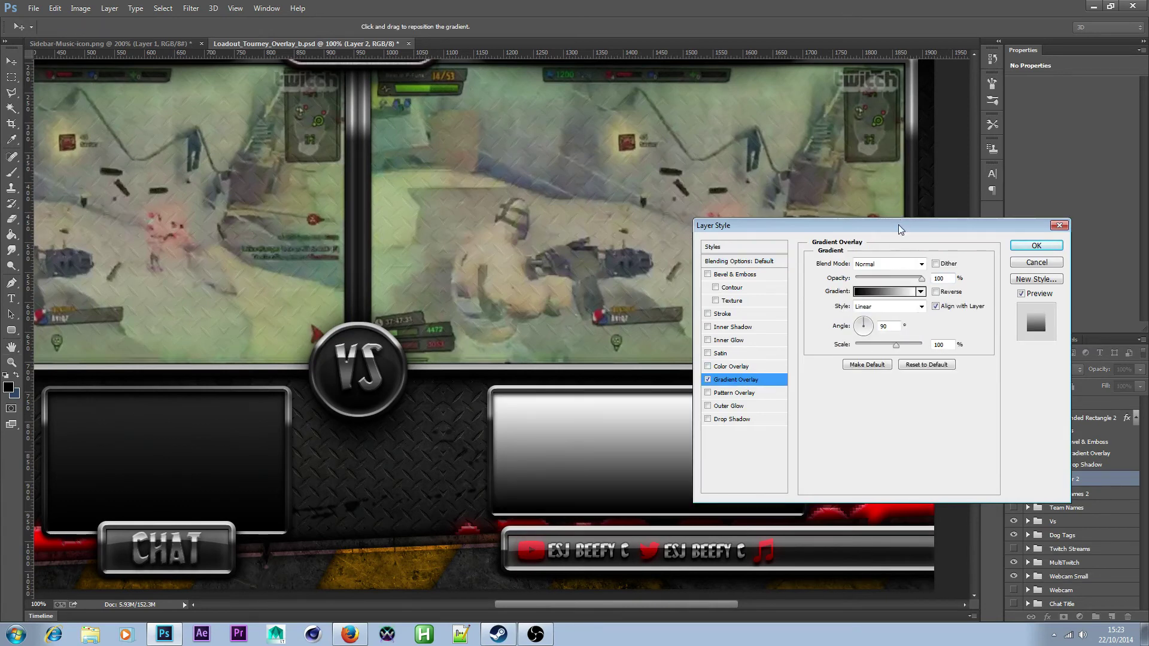
pyautogui.moveTo(899, 224); pyautogui.dragTo(250, 171)
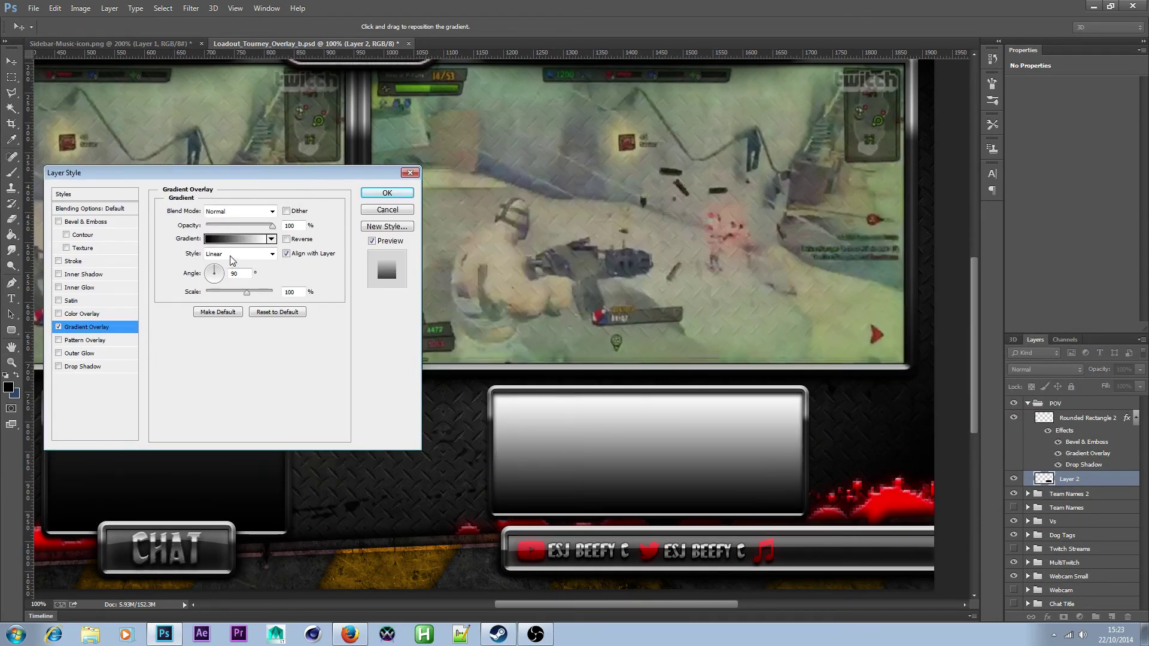
pyautogui.click(241, 239)
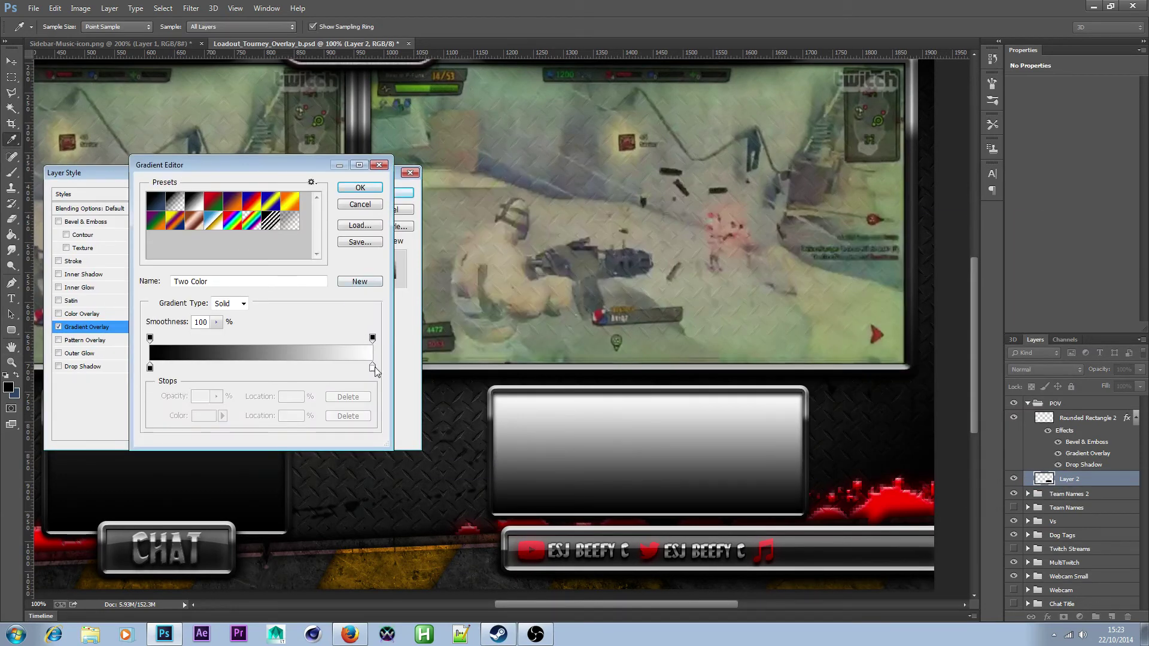
pyautogui.click(372, 366)
pyautogui.click(204, 415)
pyautogui.click(851, 409)
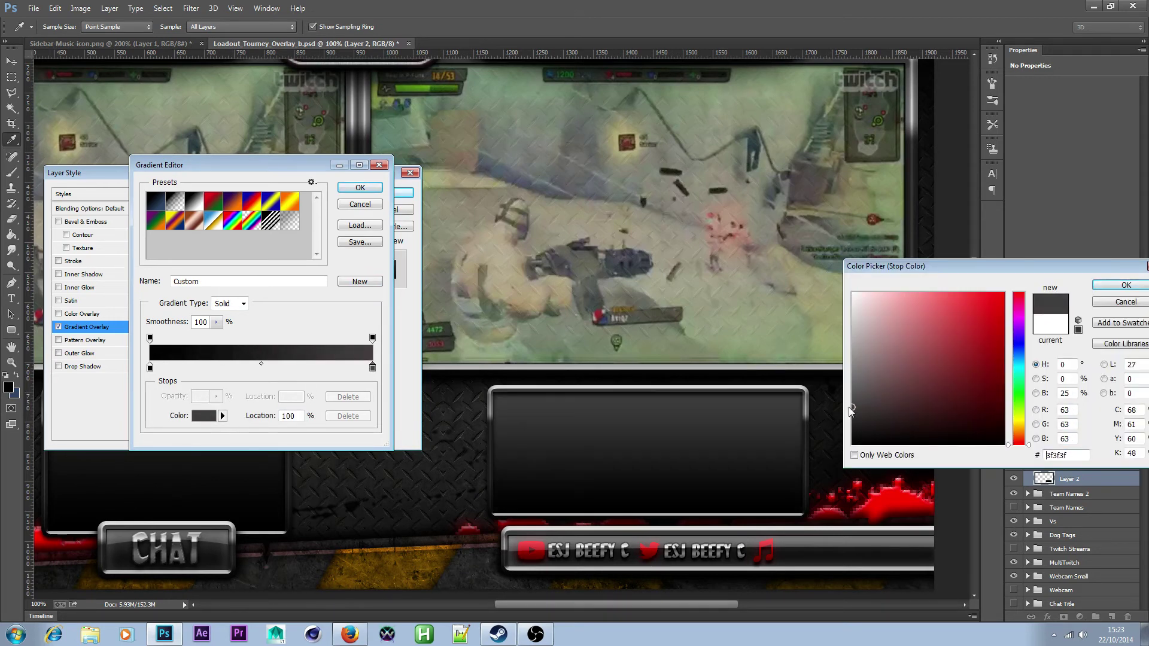
pyautogui.moveTo(851, 409); pyautogui.dragTo(851, 422)
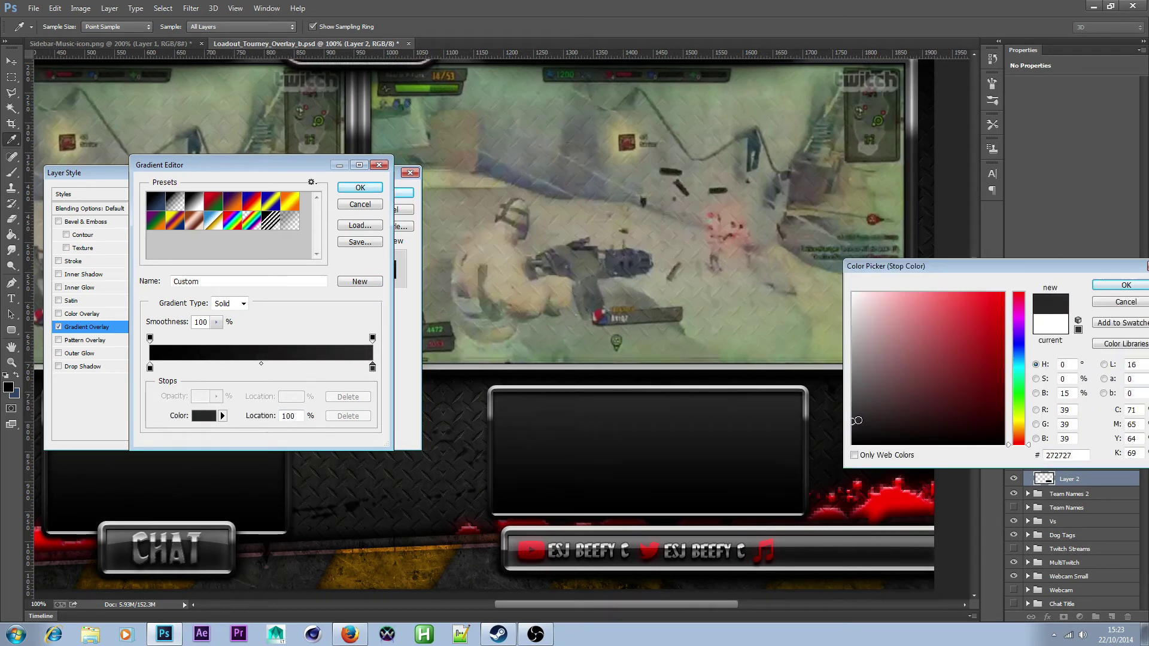
pyautogui.click(1125, 286)
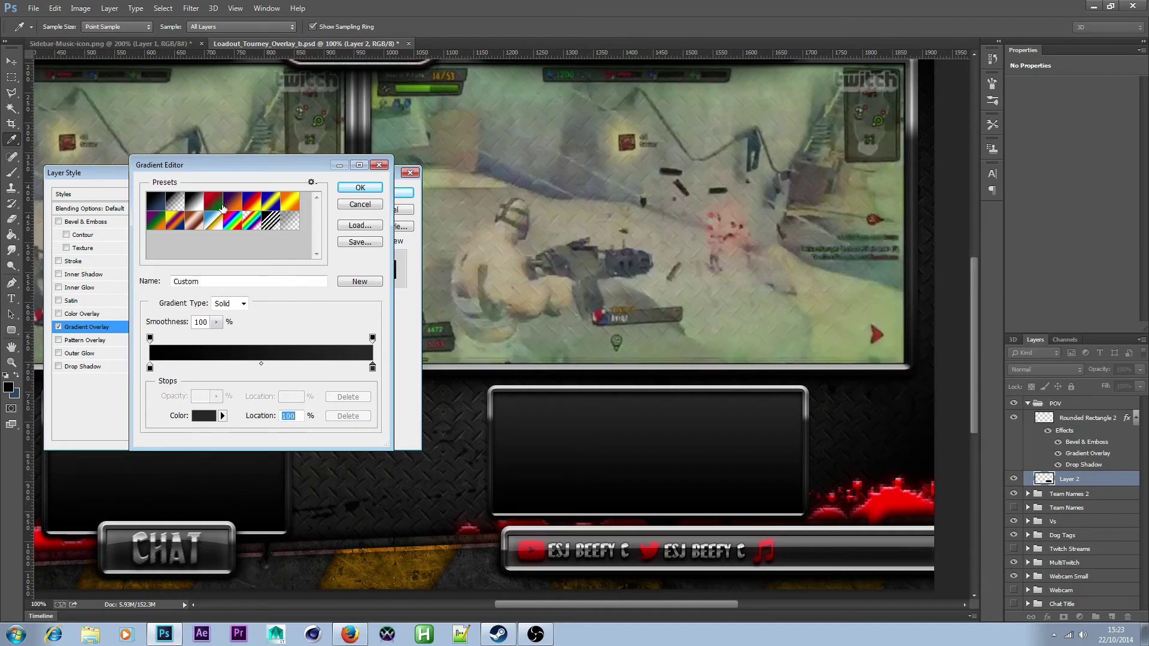
pyautogui.click(360, 188)
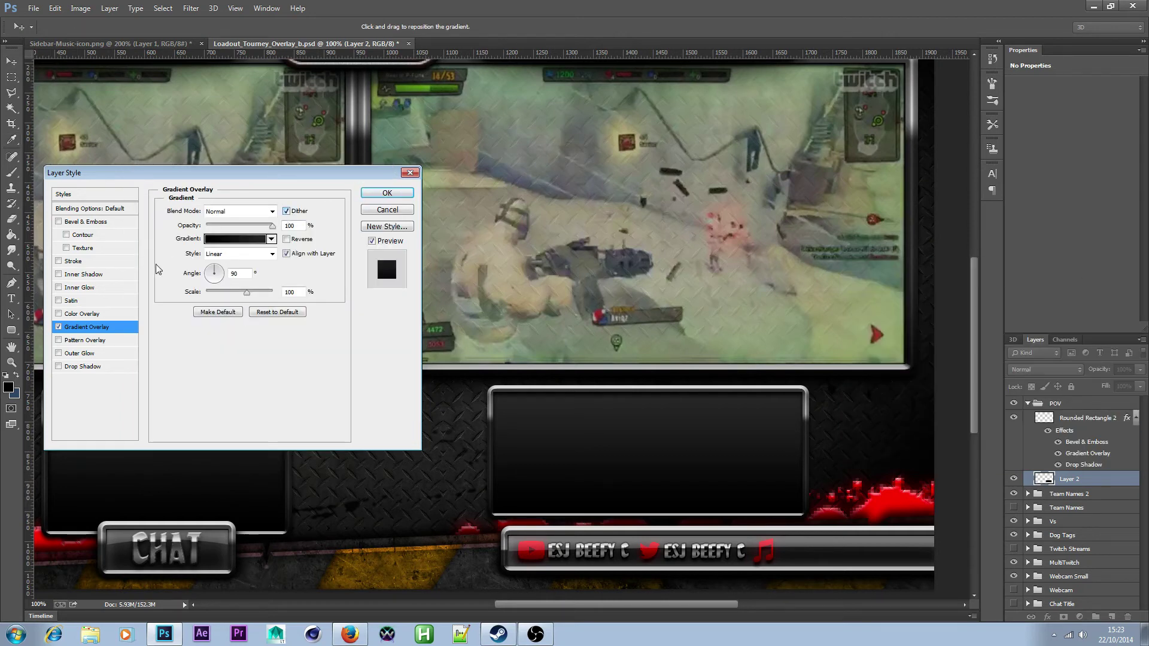
# - Add a black Multiply inner shadow to Layer 2 at 75% opacity with an increased size, and apply the layer style
pyautogui.click(83, 274)
pyautogui.moveTo(209, 292); pyautogui.dragTo(217, 293)
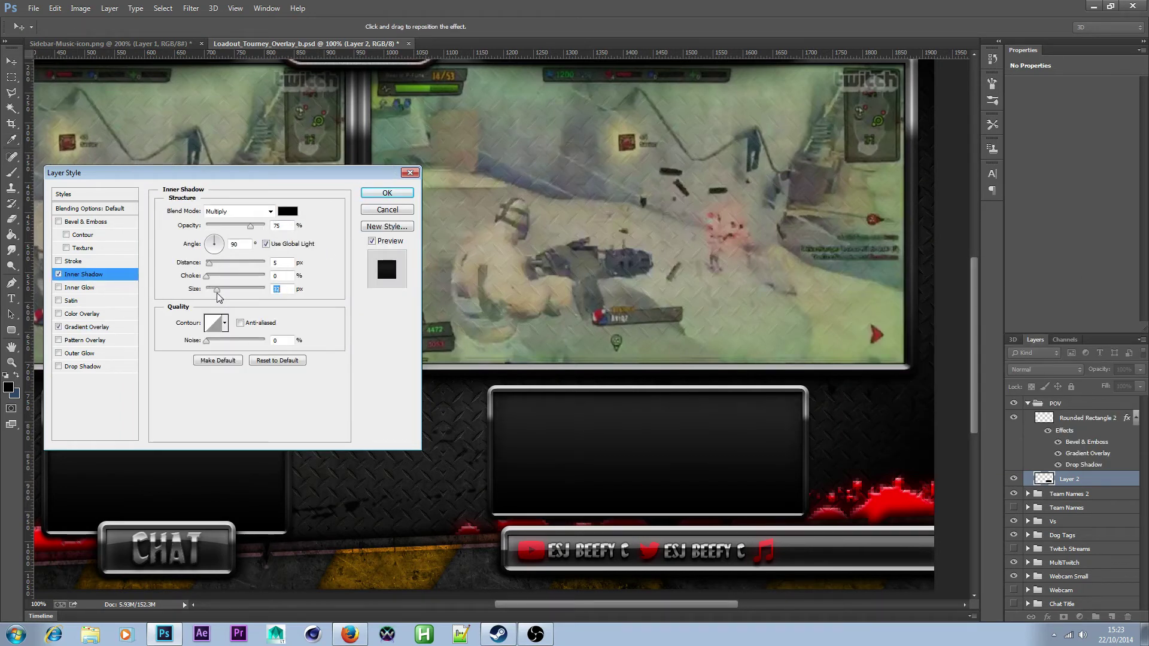
pyautogui.click(362, 193)
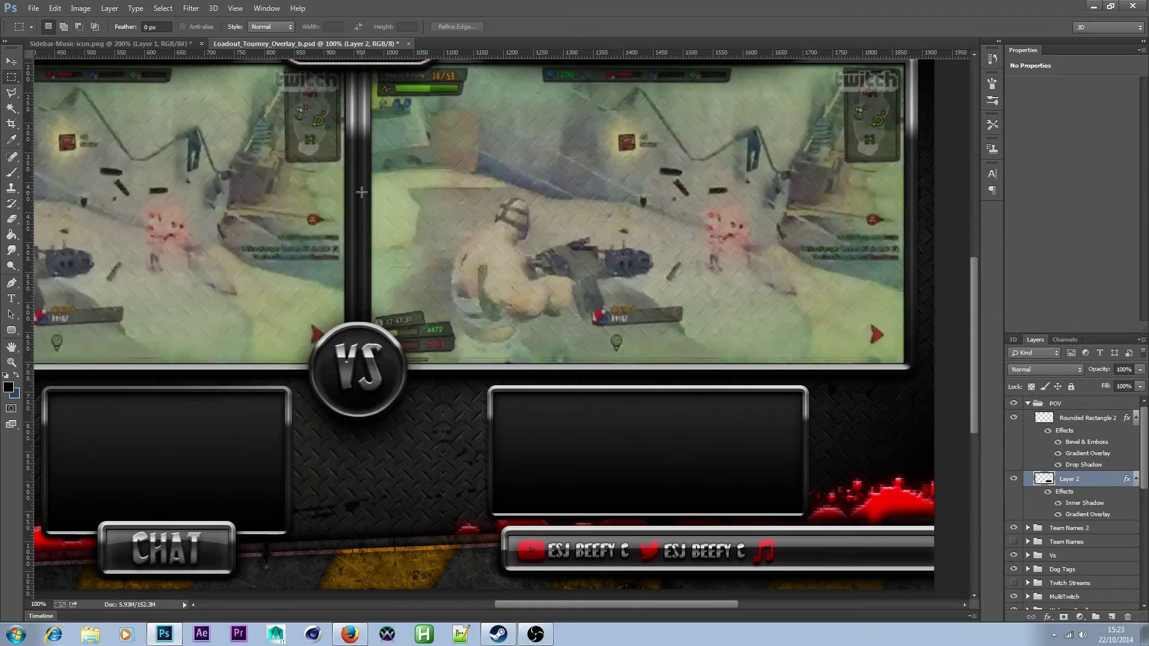
# - Move the frame and Layer 2 together through several positions under the second game frame, and place them just right of the VS badge
pyautogui.click(12, 363)
pyautogui.keyDown('alt'); pyautogui.click(360, 409); pyautogui.keyUp('alt')
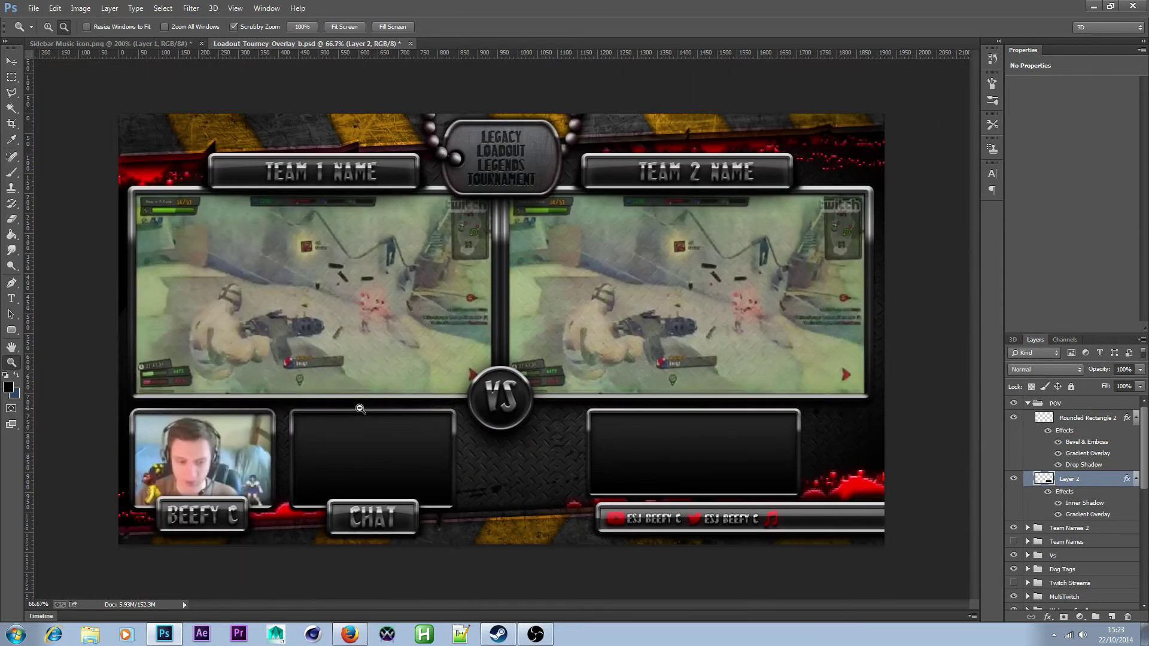
pyautogui.click(11, 61)
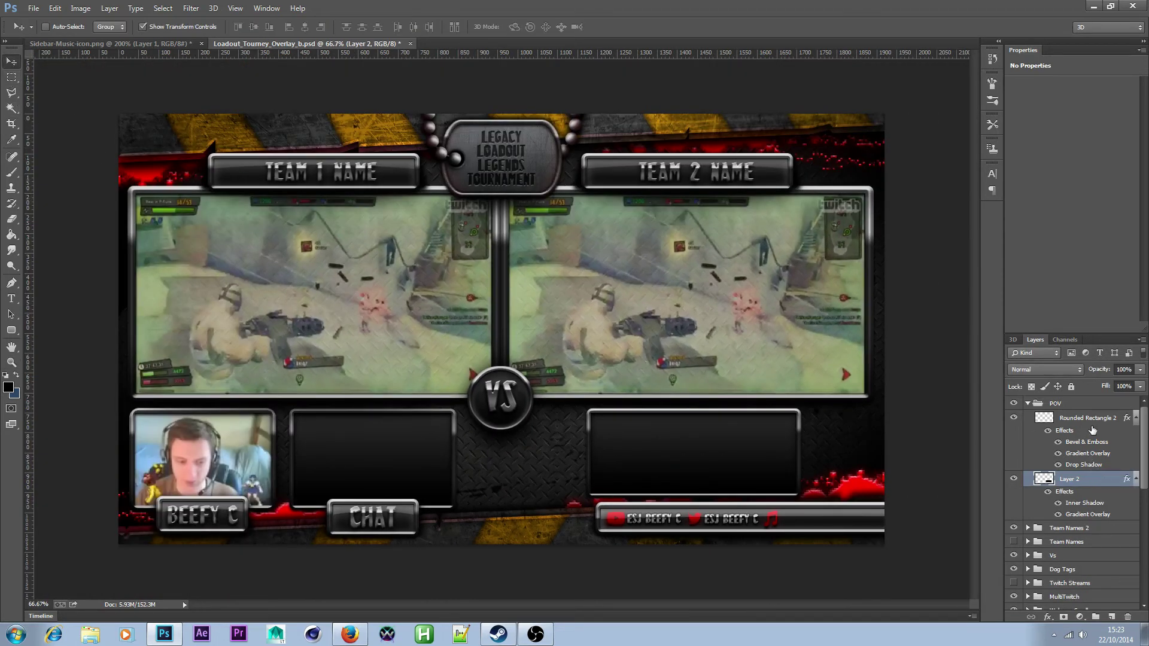
pyautogui.keyDown('shift'); pyautogui.click(1094, 424); pyautogui.keyUp('shift')
pyautogui.moveTo(712, 440); pyautogui.dragTo(752, 448)
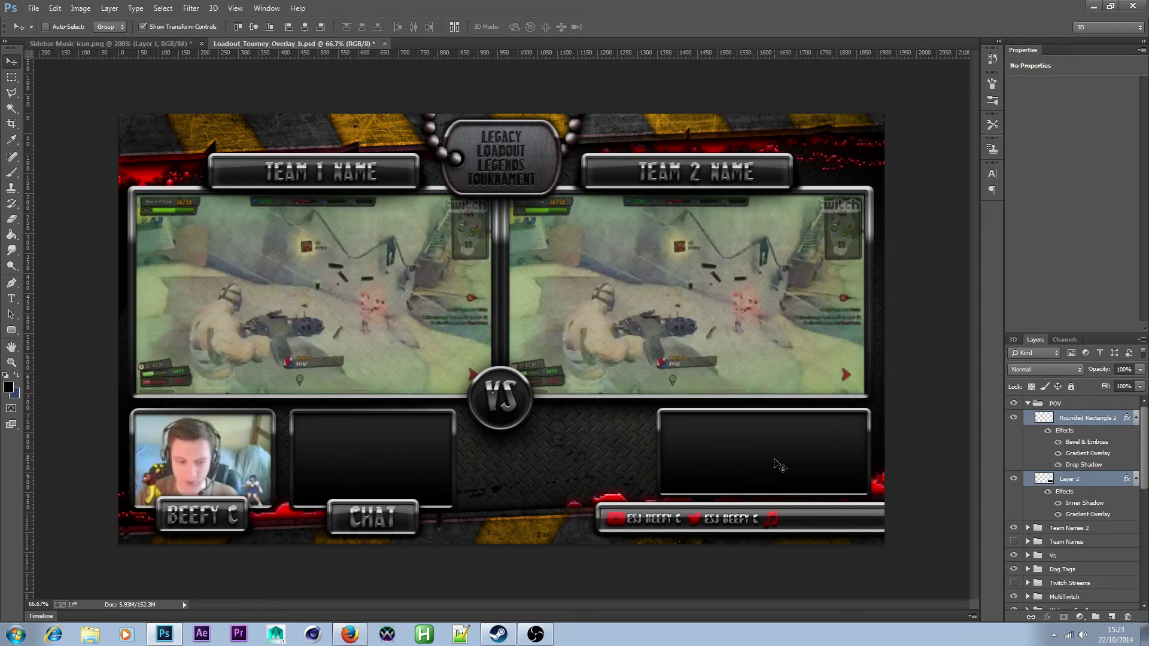
pyautogui.moveTo(800, 457); pyautogui.dragTo(696, 450)
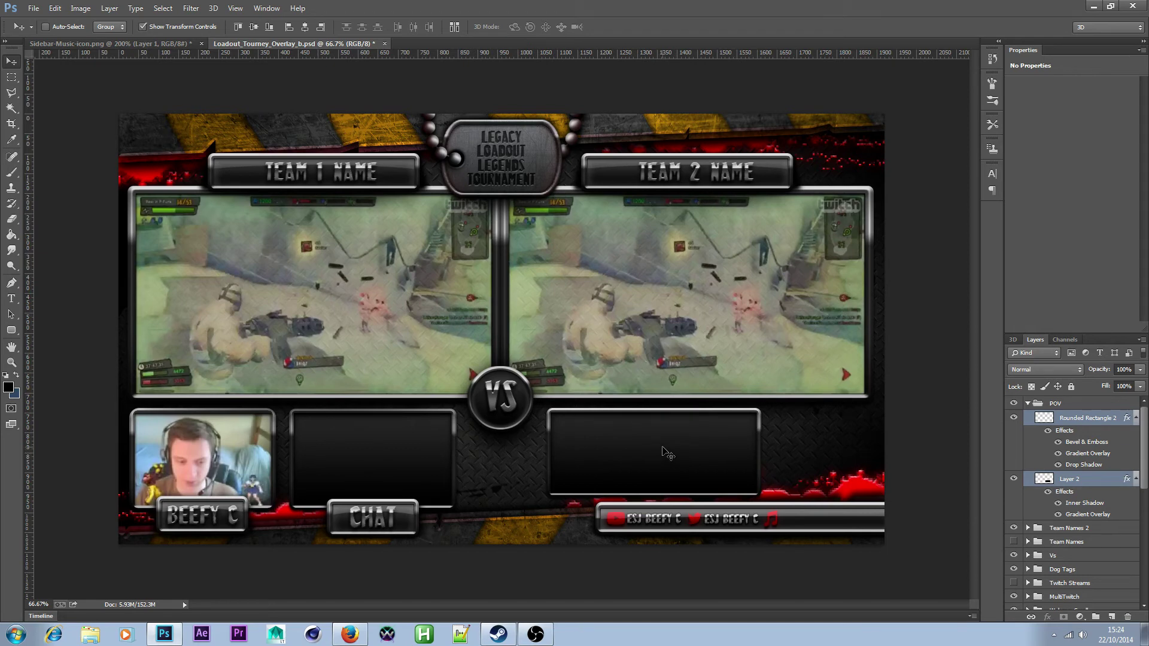
pyautogui.moveTo(663, 449); pyautogui.dragTo(709, 446)
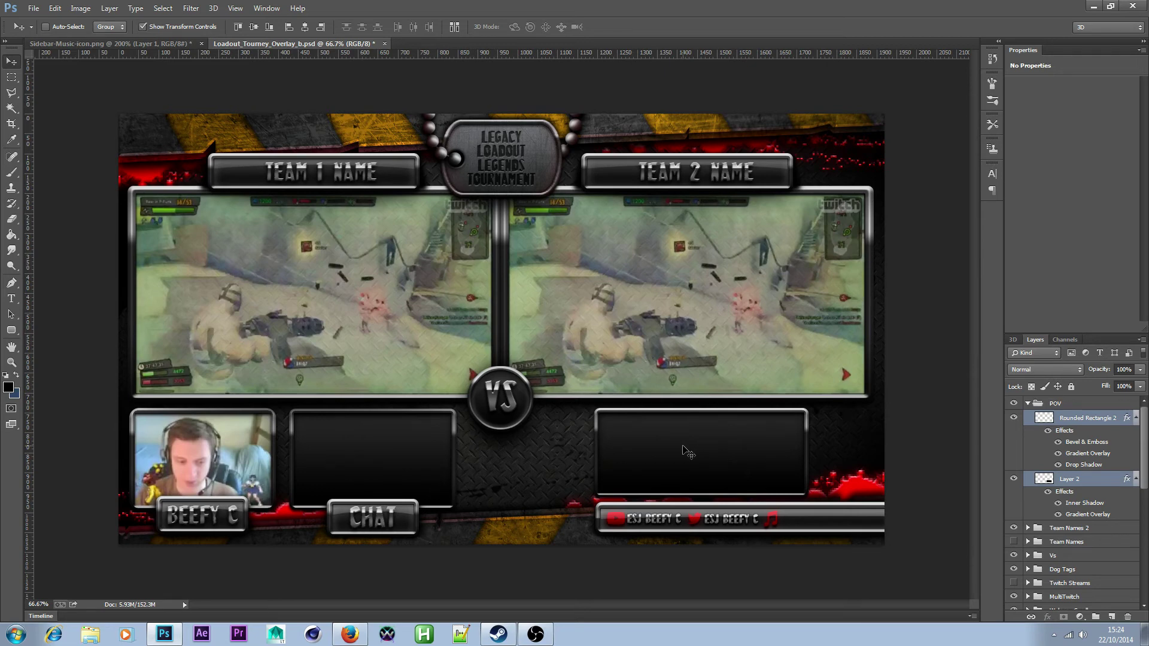
pyautogui.moveTo(683, 446); pyautogui.dragTo(745, 450)
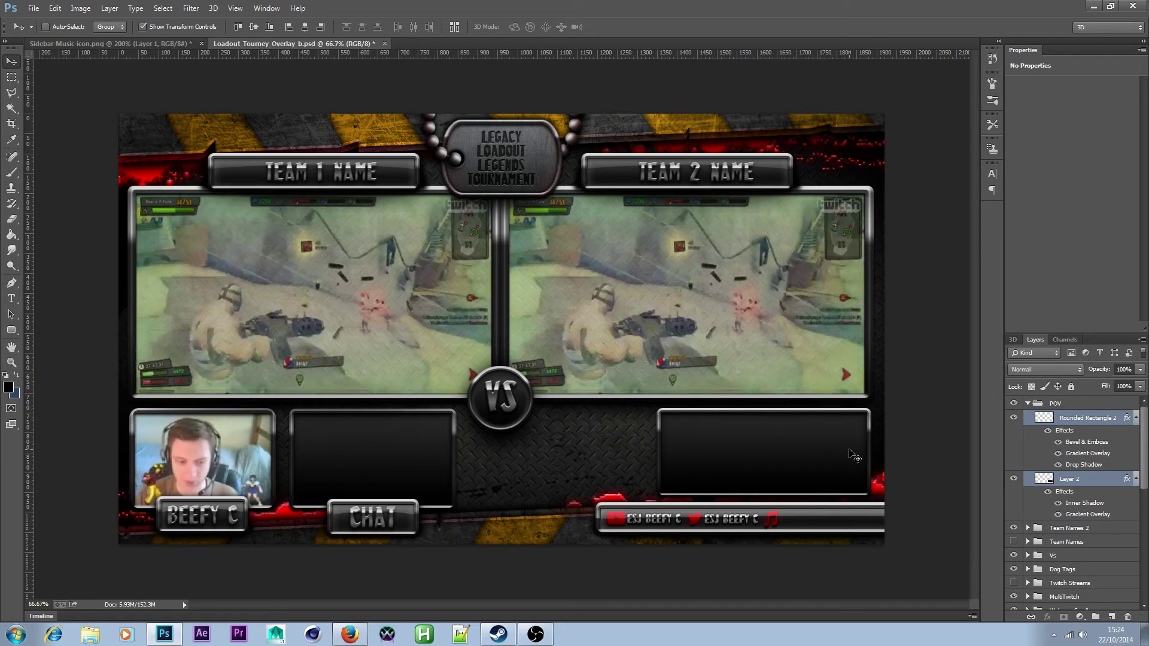
pyautogui.moveTo(854, 456); pyautogui.dragTo(737, 449)
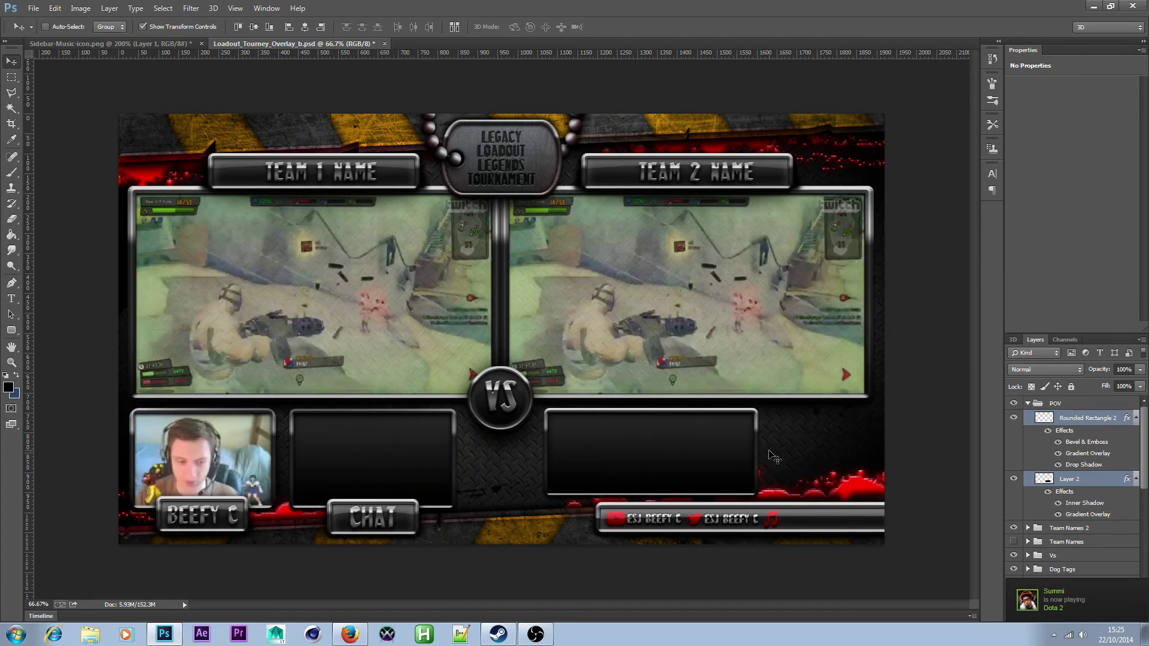
# - Save the overlay document
pyautogui.click(12, 78)
pyautogui.click(33, 9)
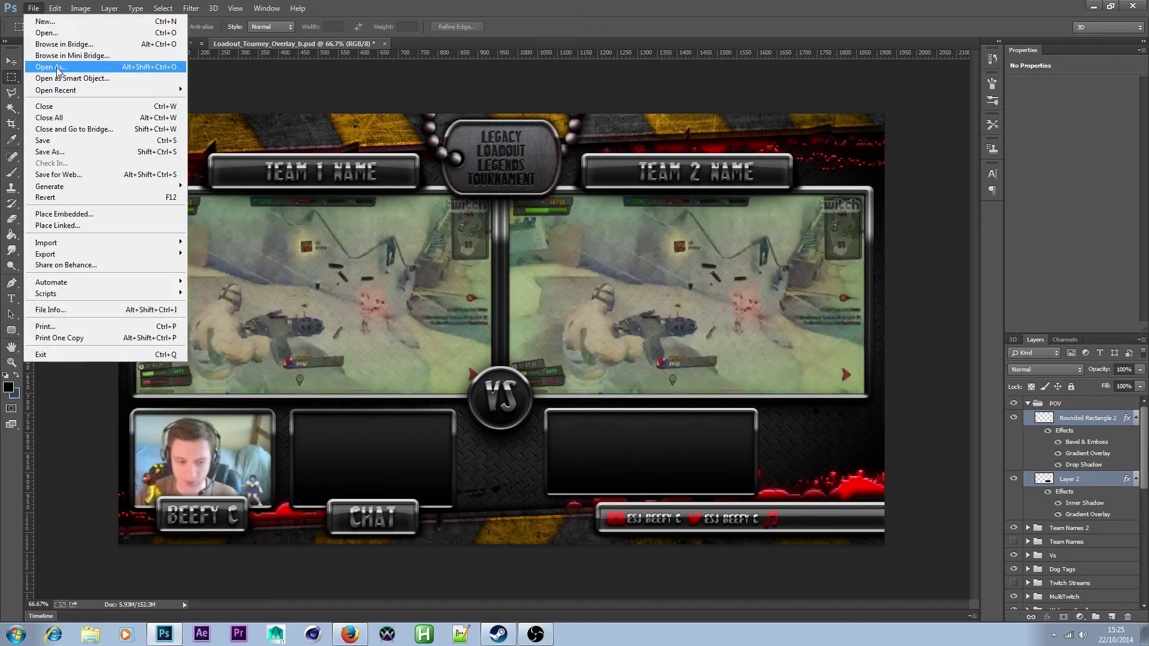
pyautogui.click(56, 141)
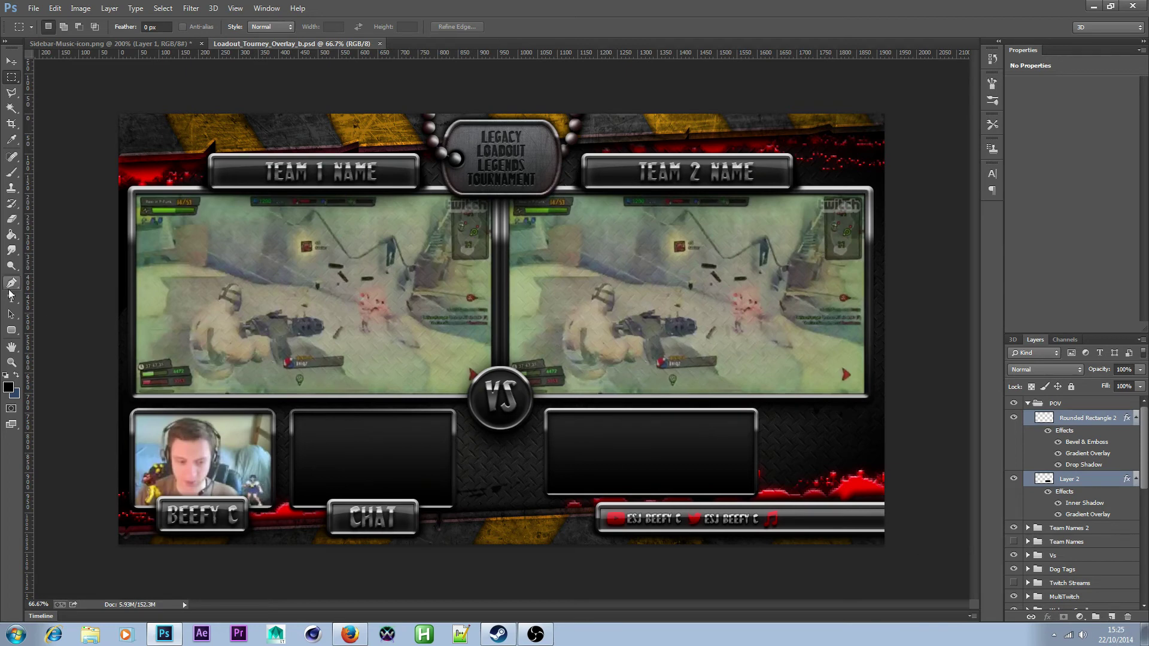
# - Add 18 px text inside the POV panel reading TEAM 1 / PLAYERS NAME, a blank line, and TEAM 2 / PLAYERS NAME
pyautogui.click(11, 298)
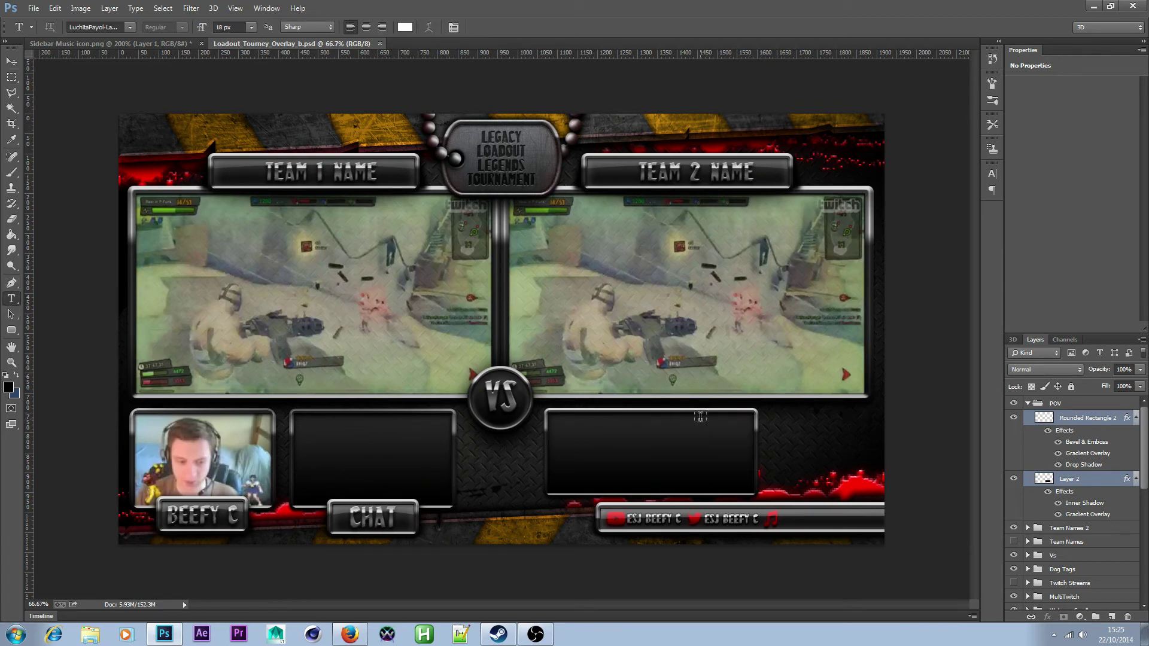
pyautogui.click(556, 429)
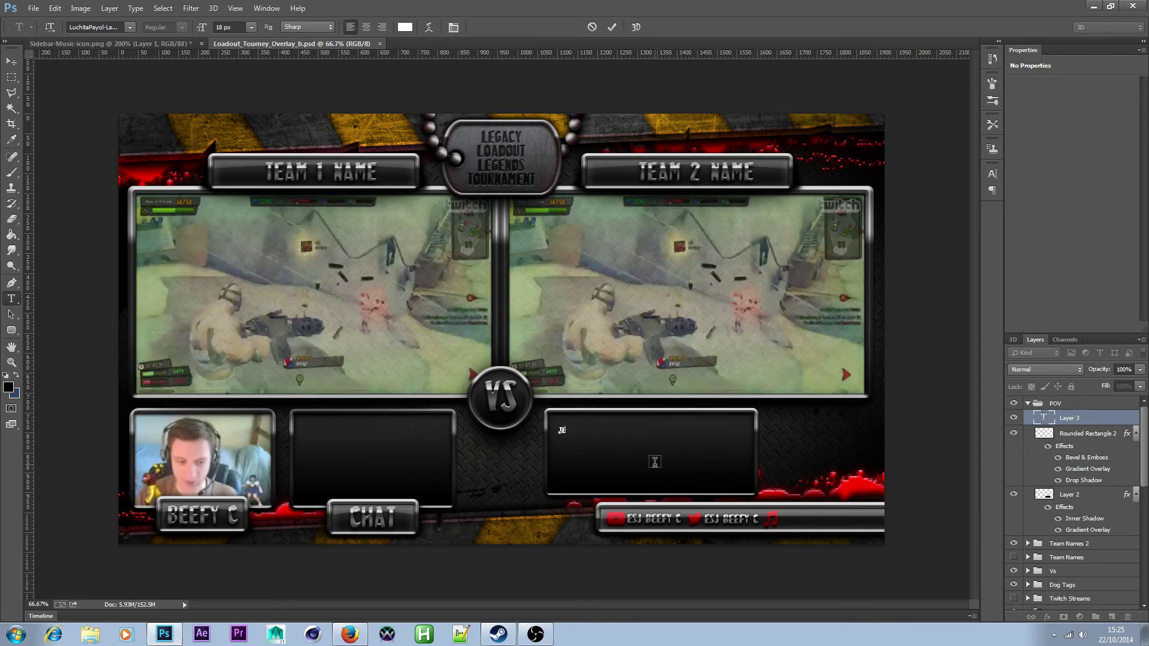
pyautogui.write('TEAM')
pyautogui.write('PLA')
pyautogui.press('BackSpace')
pyautogui.write('AYERS NAME')
pyautogui.press('Return')
pyautogui.write('TEAM 1 PLAYERS_NAME')
# - Scale the player names text to about 224% with Free Transform and fit it at the left side of the POV panel
pyautogui.click(57, 10)
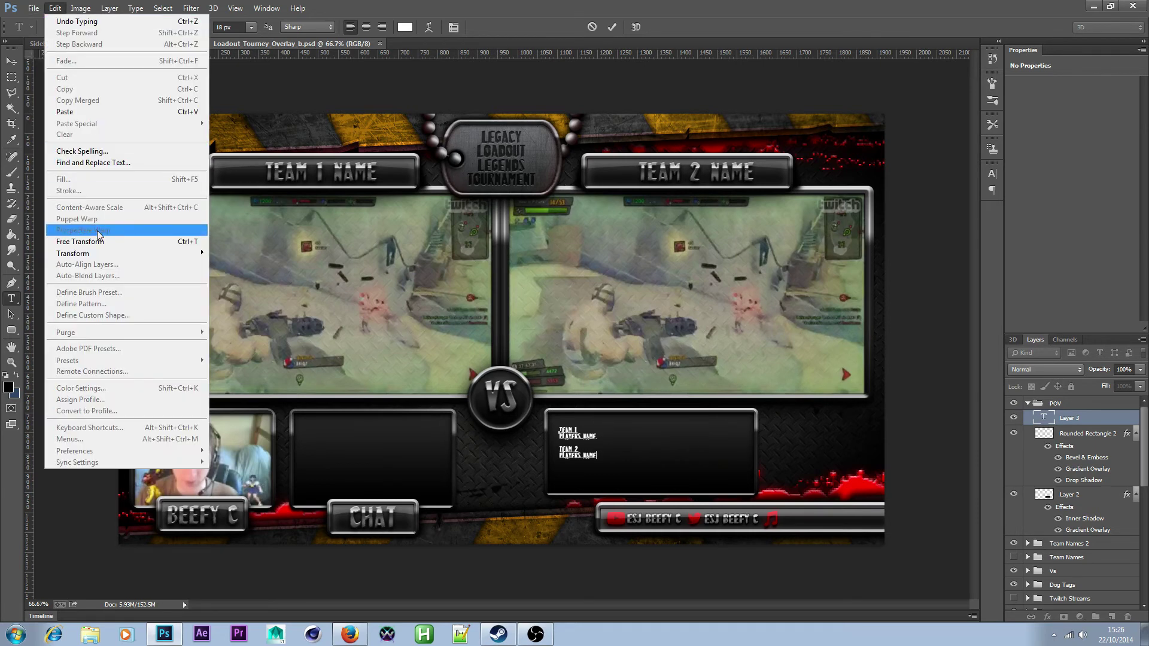
pyautogui.click(239, 265)
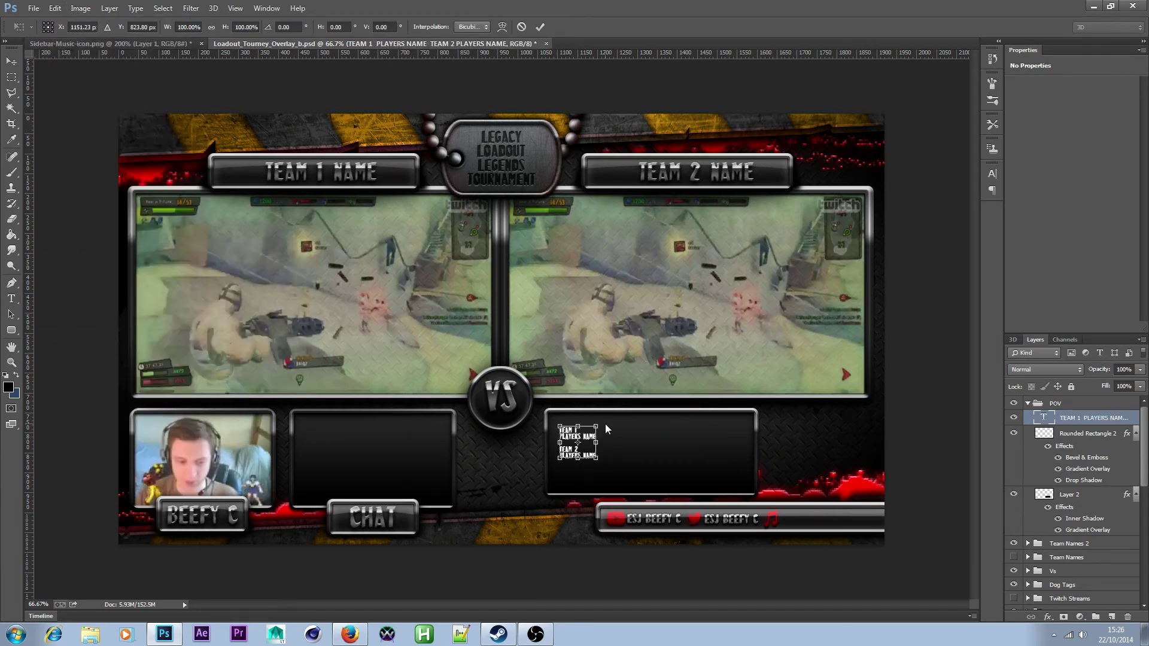
pyautogui.moveTo(596, 427); pyautogui.dragTo(656, 376)
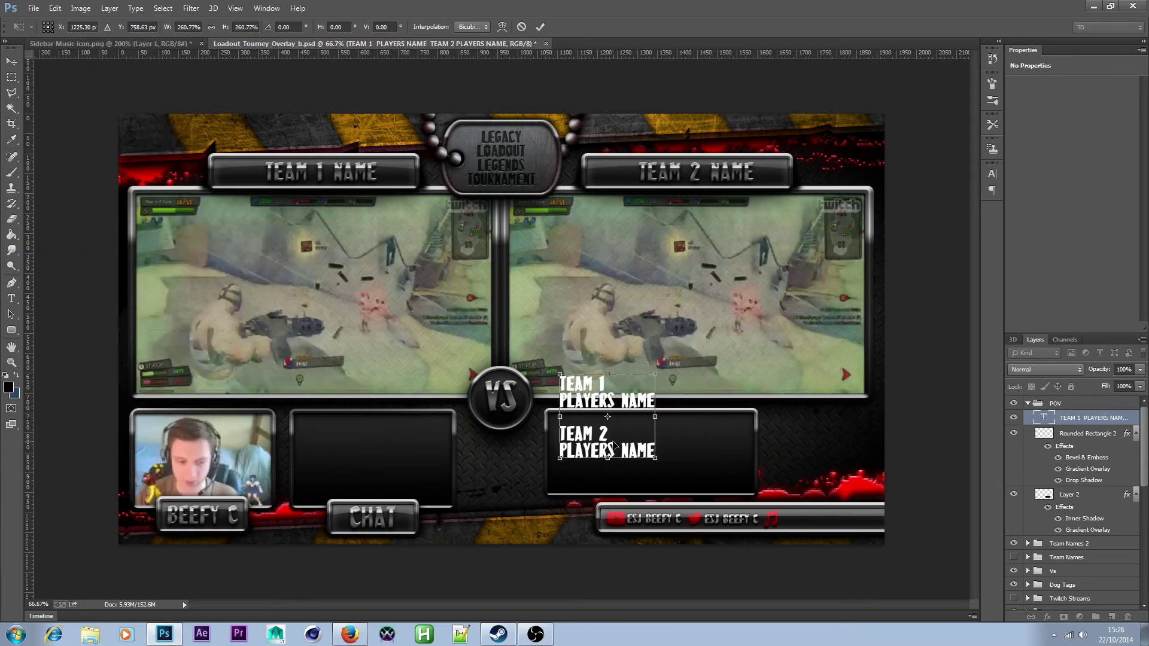
pyautogui.moveTo(613, 446); pyautogui.dragTo(635, 490)
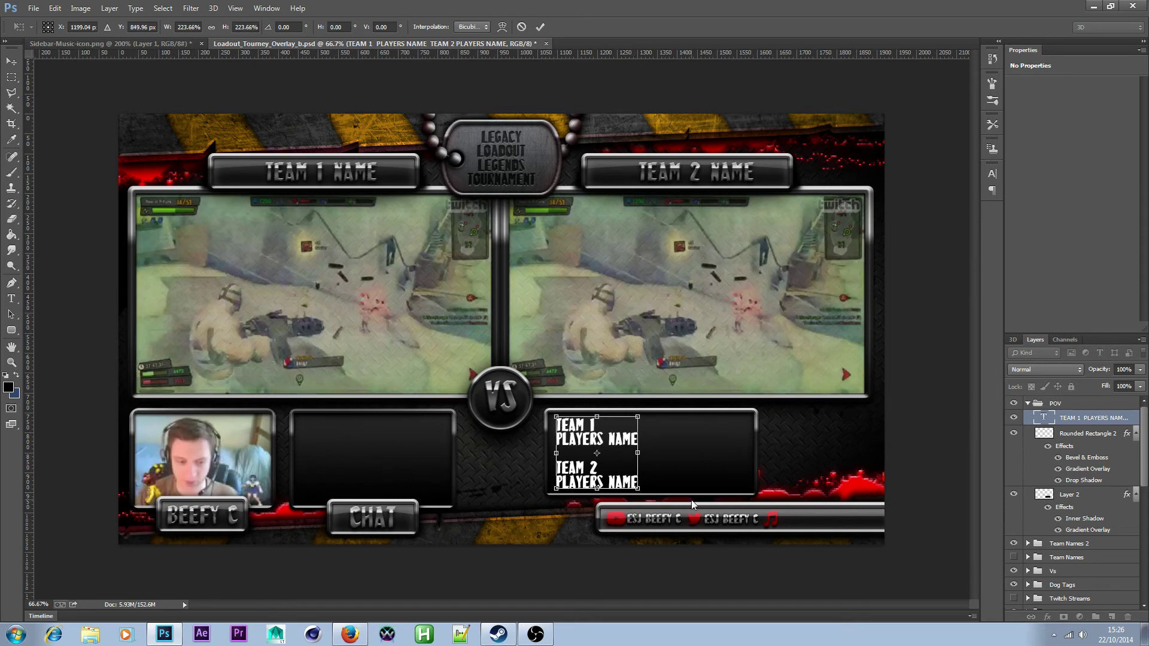
pyautogui.press('Return')
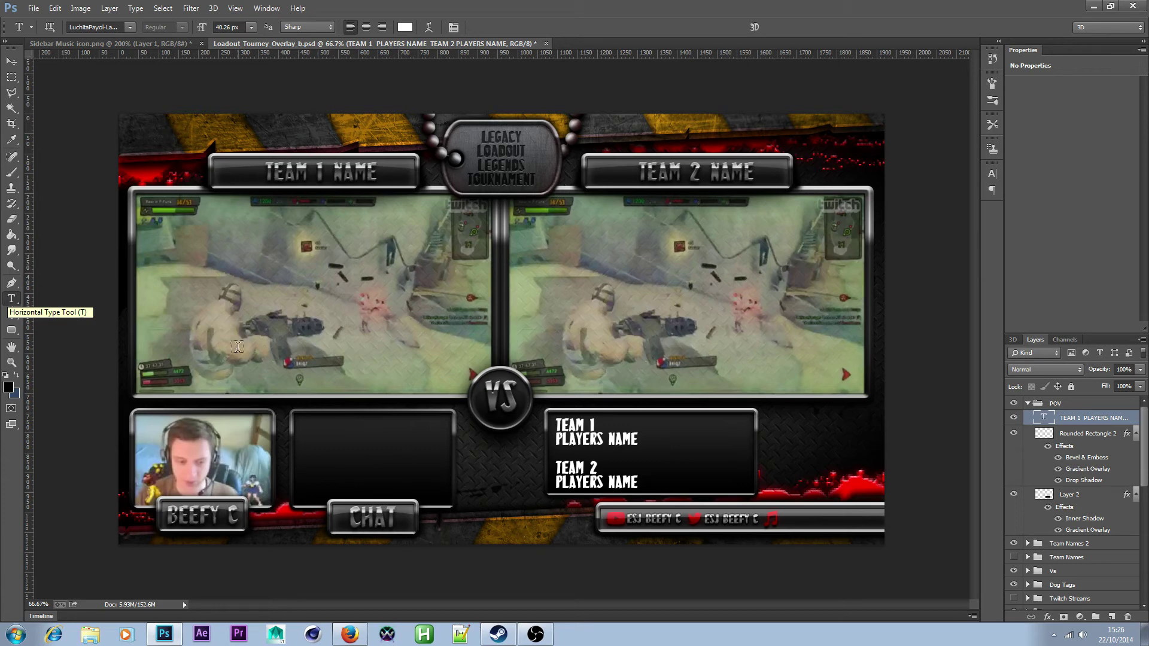
pyautogui.click(11, 61)
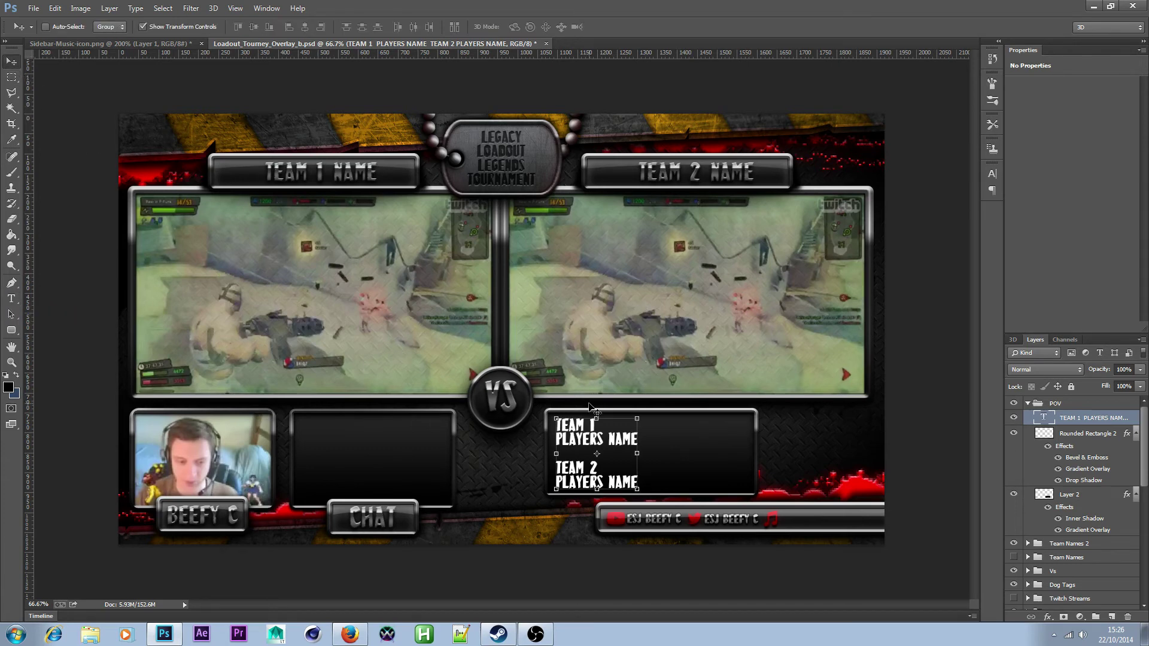
pyautogui.moveTo(593, 441); pyautogui.dragTo(596, 439)
# - Center-align all lines of the player names text
pyautogui.click(11, 298)
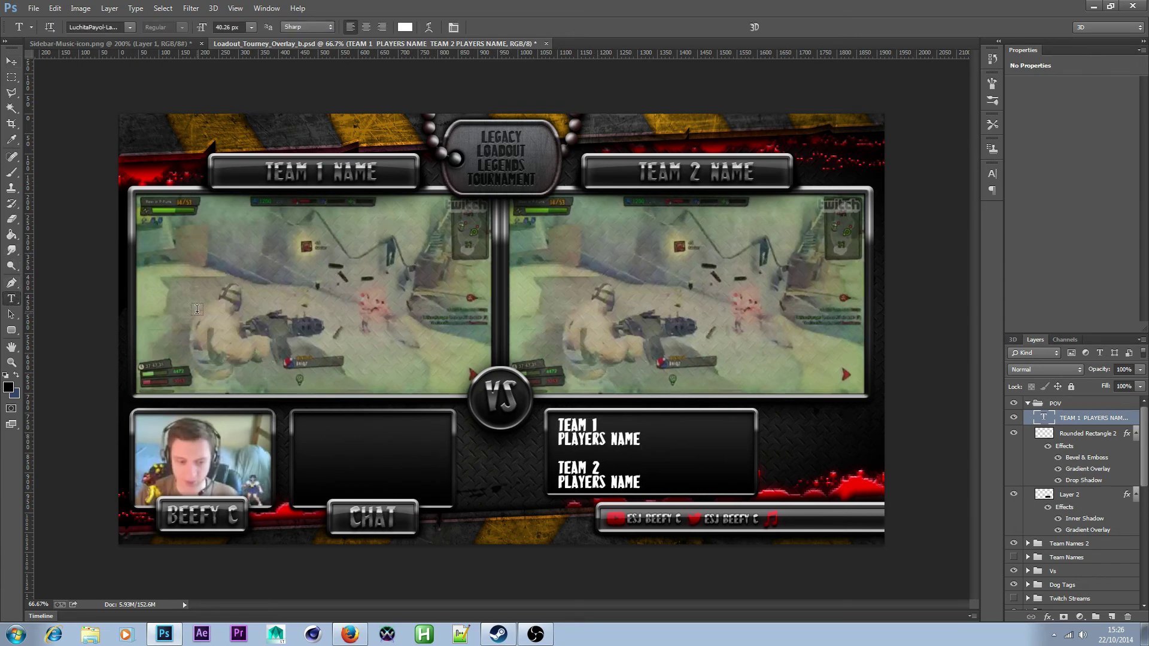
pyautogui.click(559, 425)
pyautogui.hotkey('ctrl', 'a')
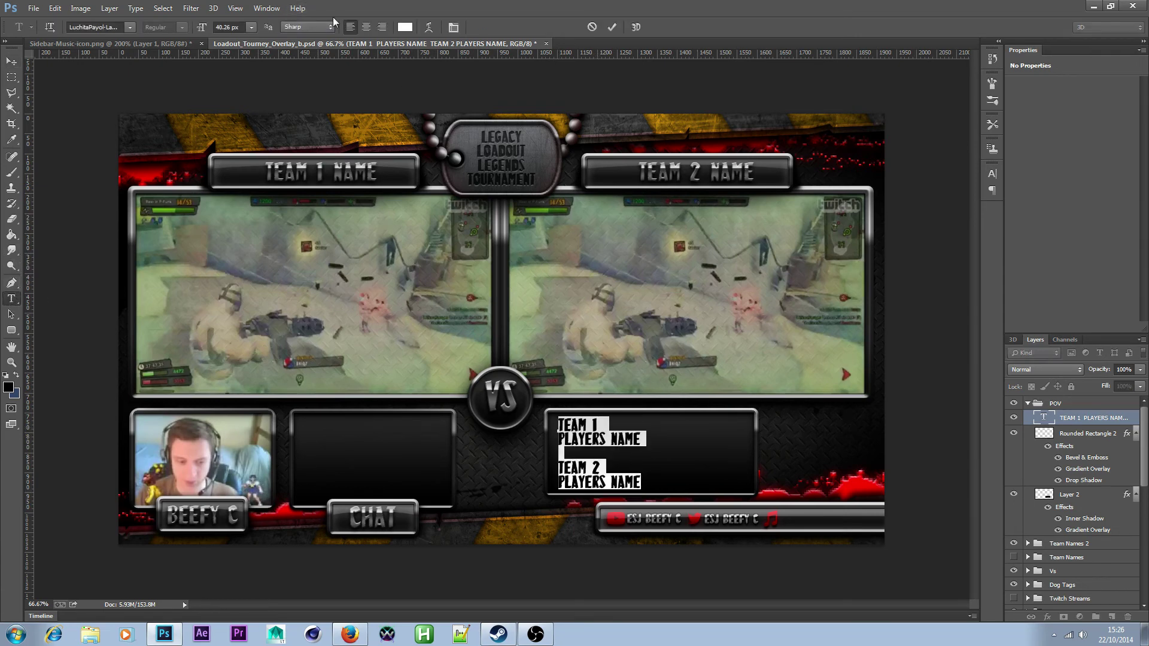
pyautogui.click(367, 27)
pyautogui.click(12, 61)
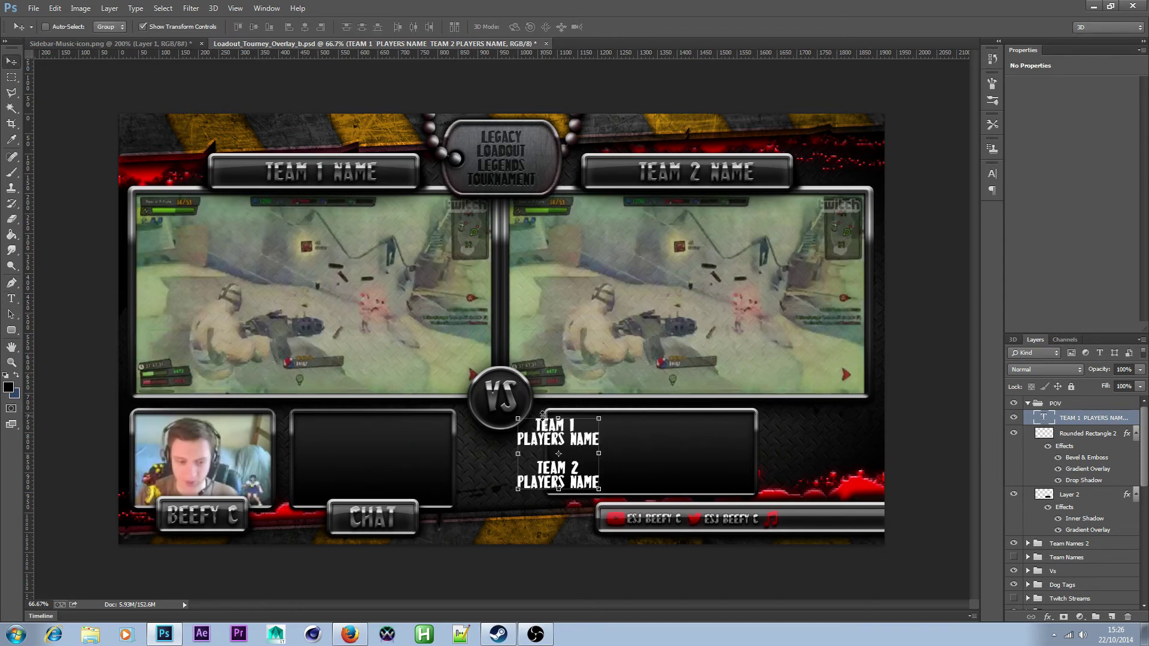
# - Center the player names text in the POV panel and give it the layer style copied from the CHAT title text
pyautogui.moveTo(592, 445); pyautogui.dragTo(687, 446)
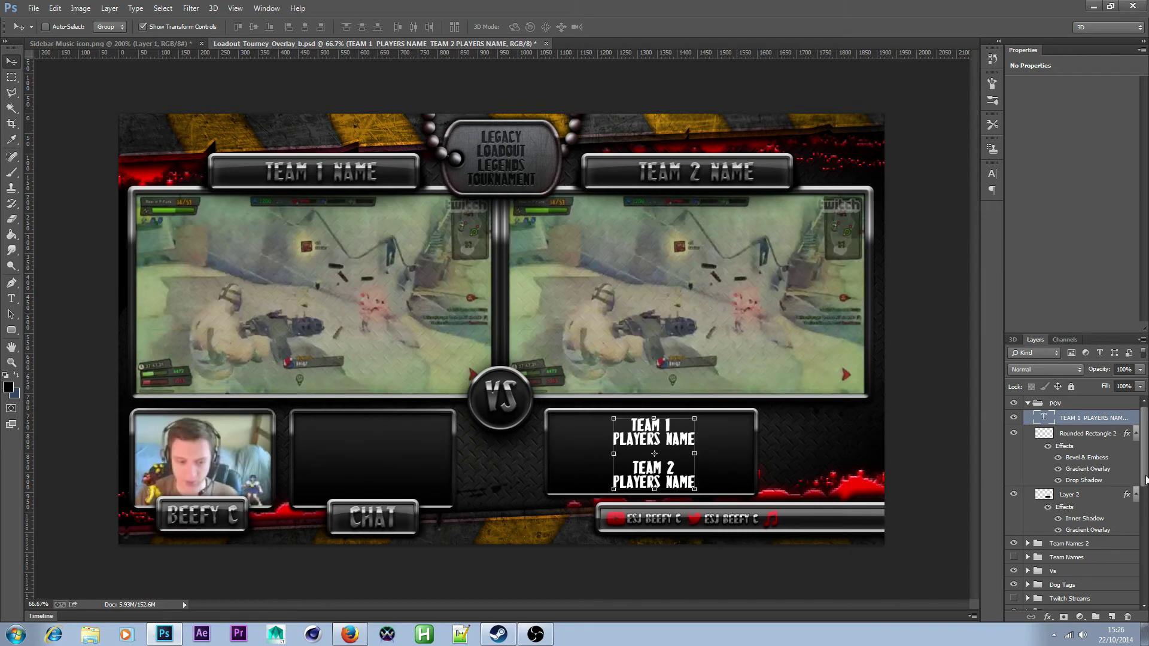
pyautogui.moveTo(1147, 479); pyautogui.dragTo(1147, 506)
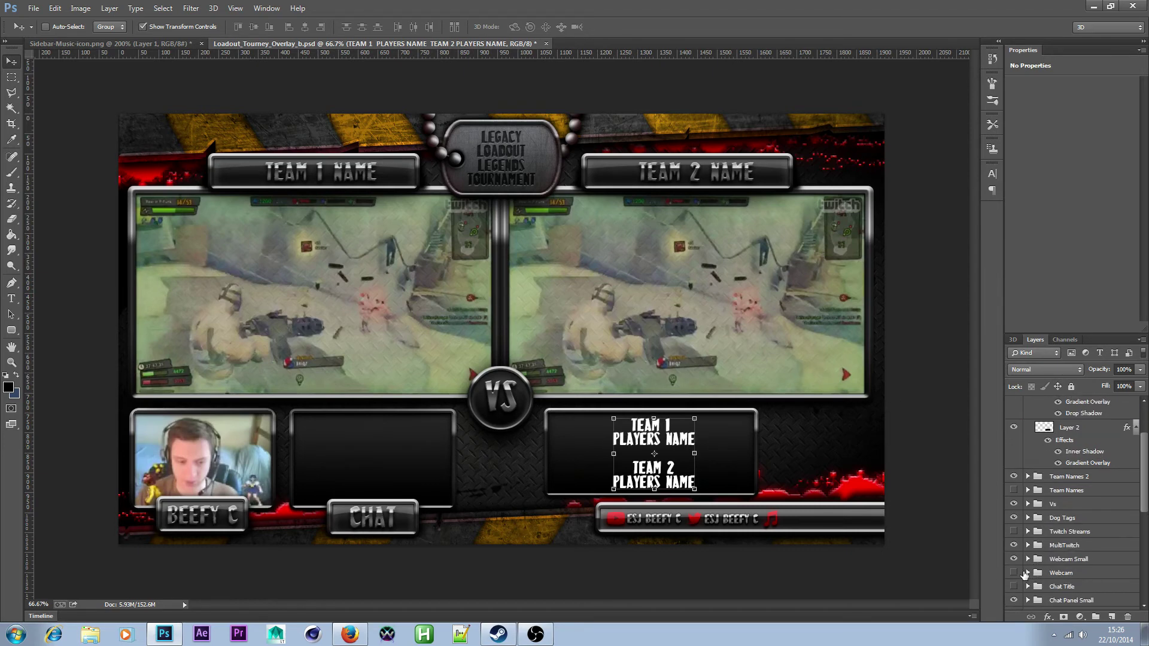
pyautogui.click(1028, 588)
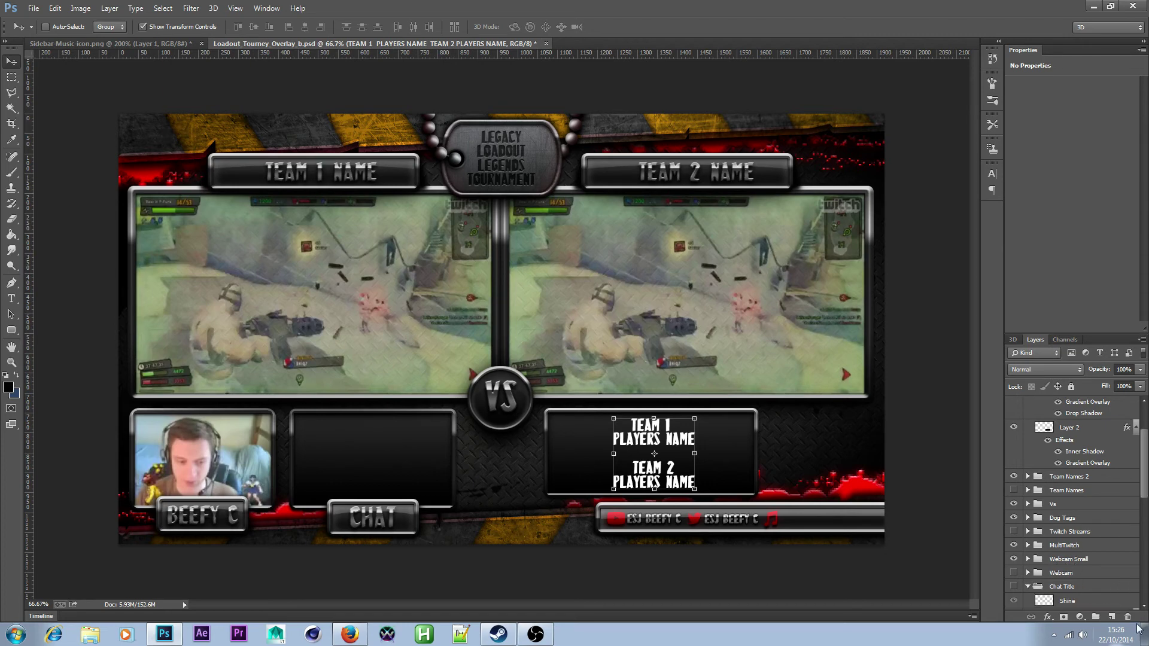
pyautogui.scroll(-1, 1112, 531)
pyautogui.scroll(-1, 1112, 531)
pyautogui.rightClick(1108, 576)
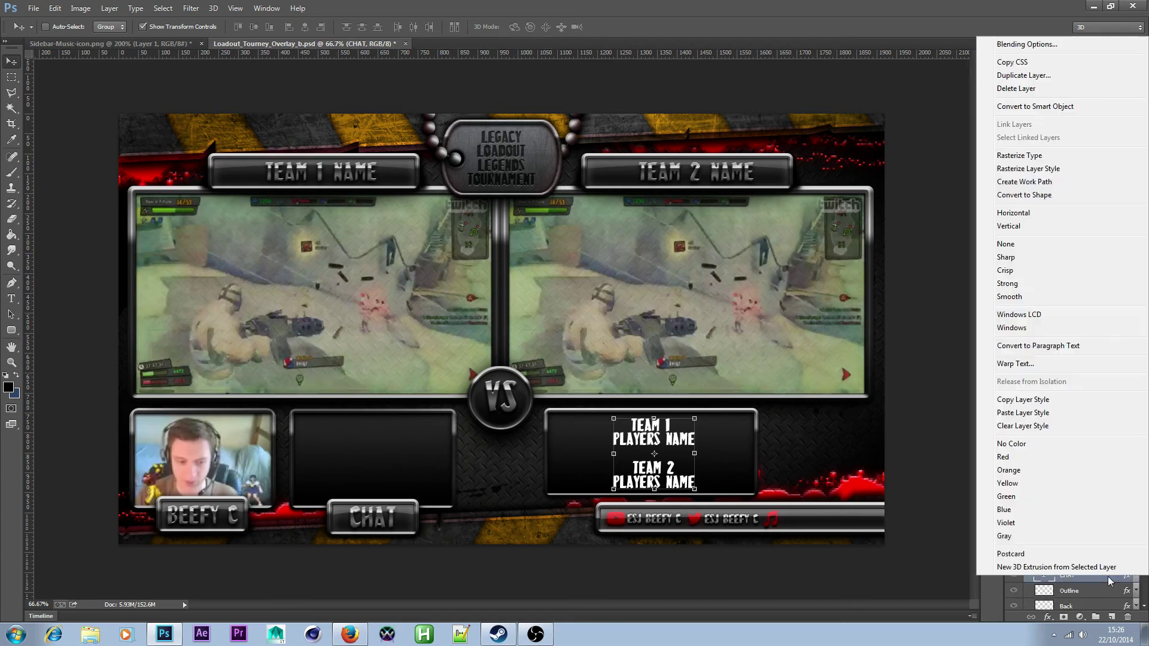
pyautogui.click(1048, 400)
pyautogui.scroll(4, 1145, 513)
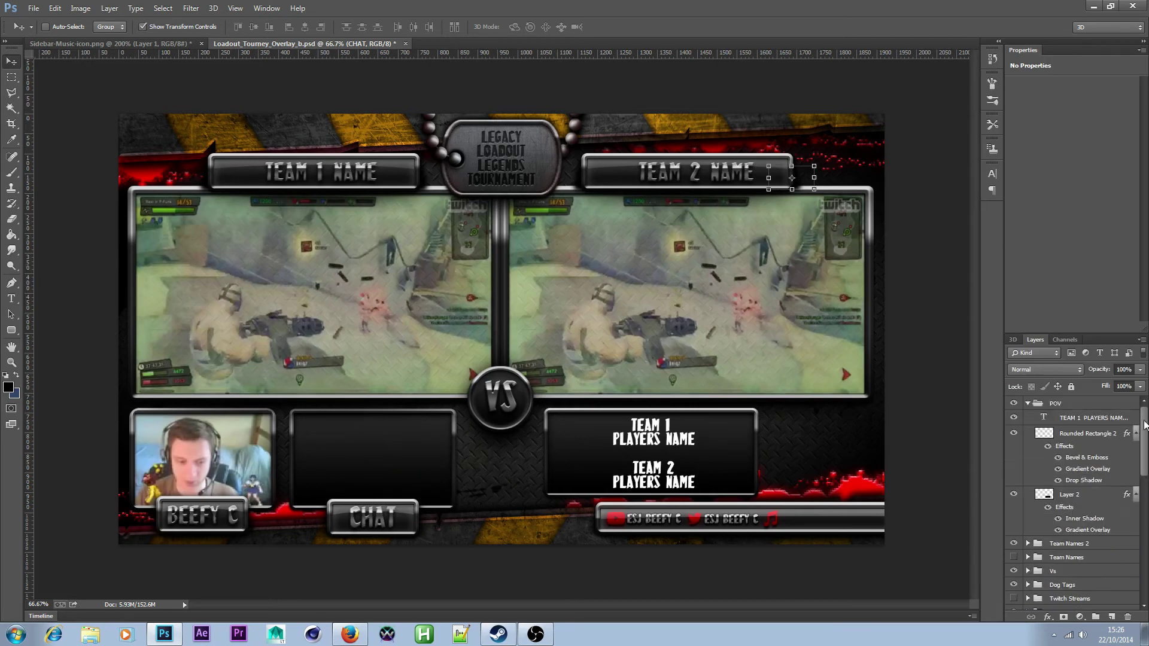
pyautogui.click(1102, 436)
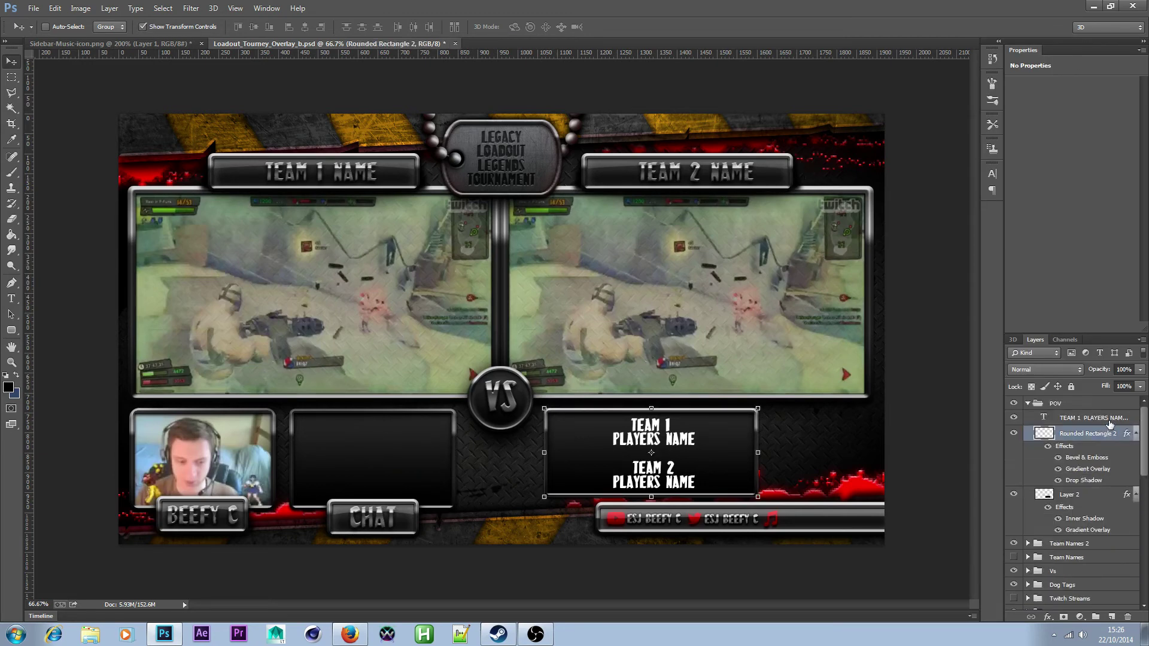
pyautogui.rightClick(1109, 423)
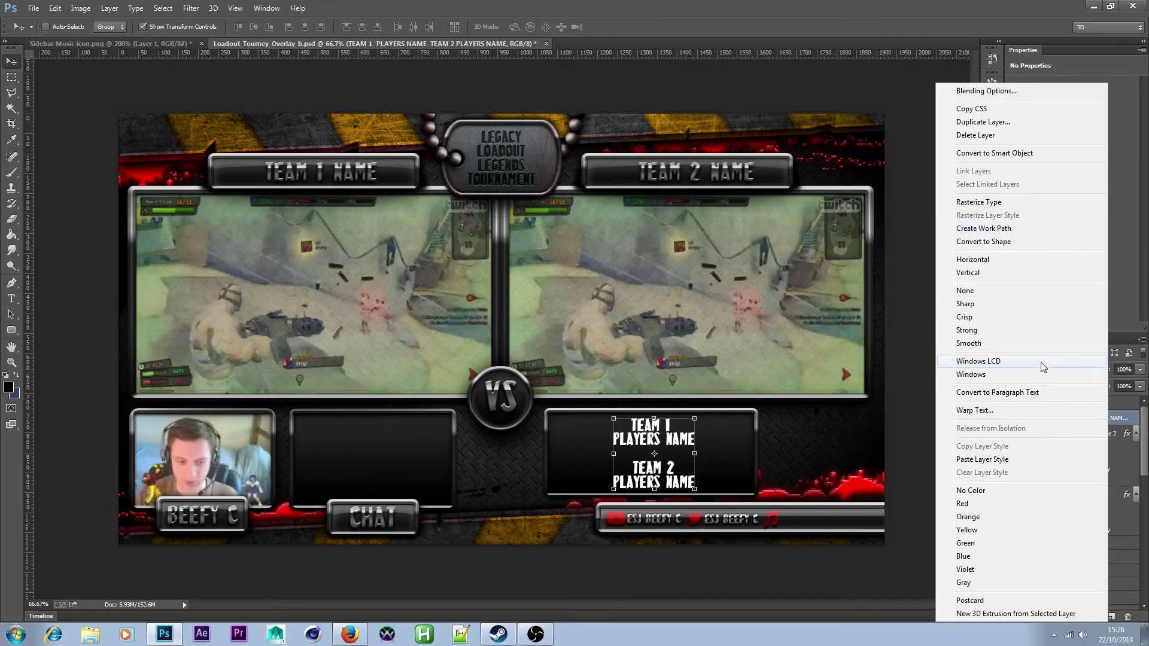
pyautogui.click(1011, 460)
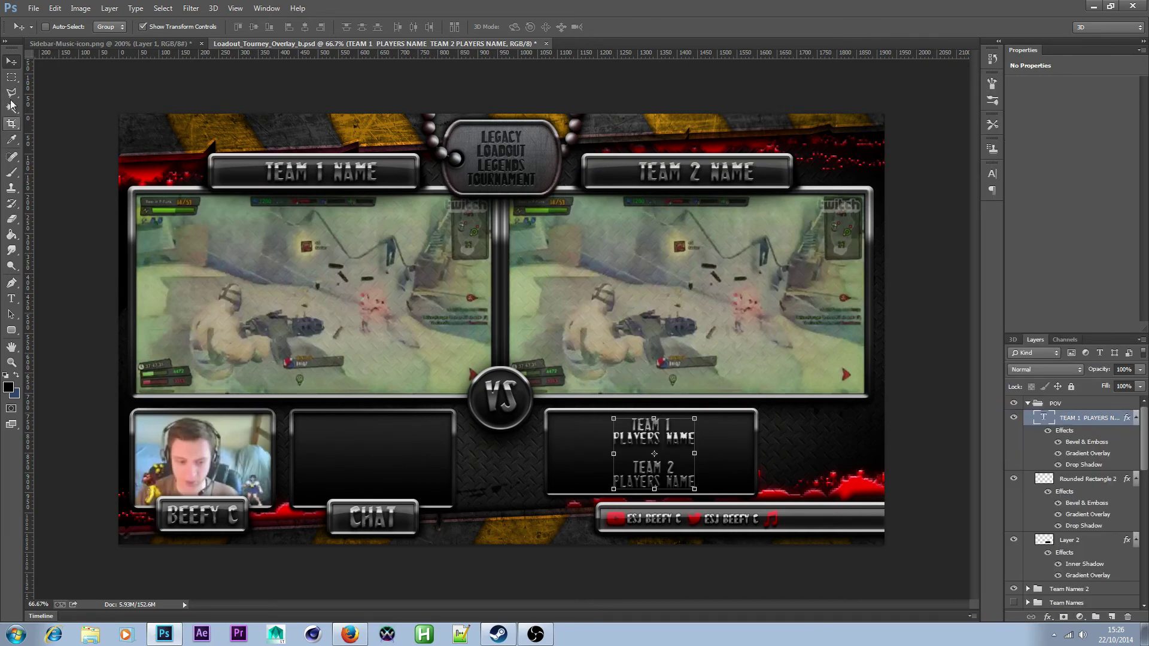
pyautogui.click(12, 79)
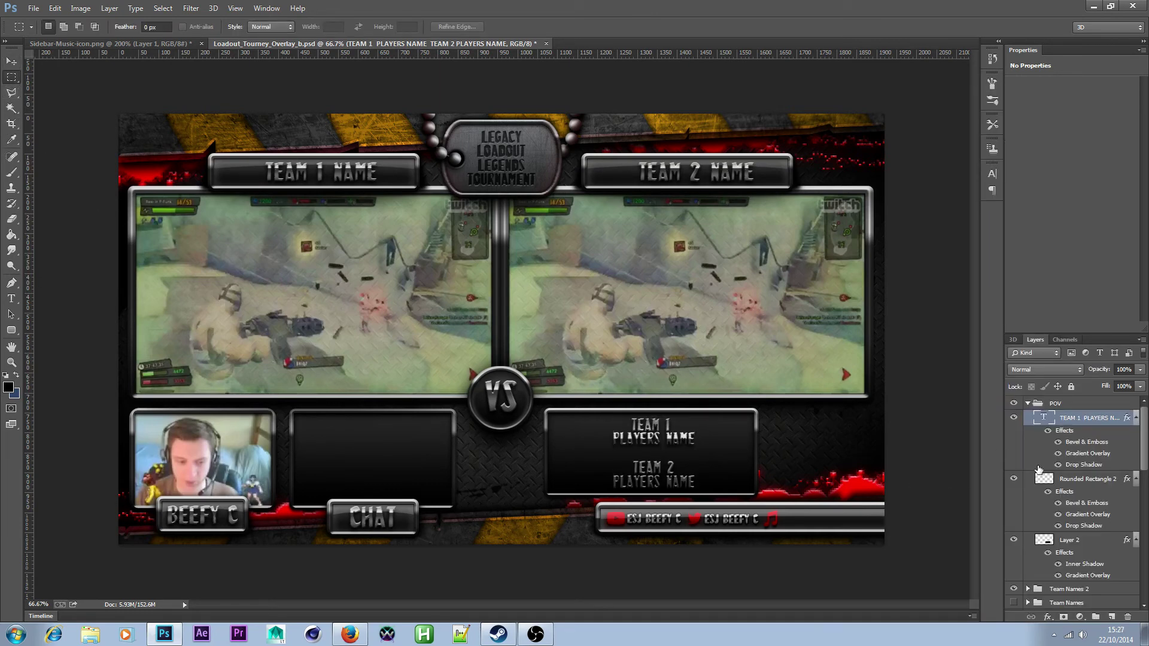
# - Delete the TEAM 2 / PLAYERS NAME lines and the blank line from the POV panel text, keeping TEAM 1 / PLAYERS NAME
pyautogui.click(12, 299)
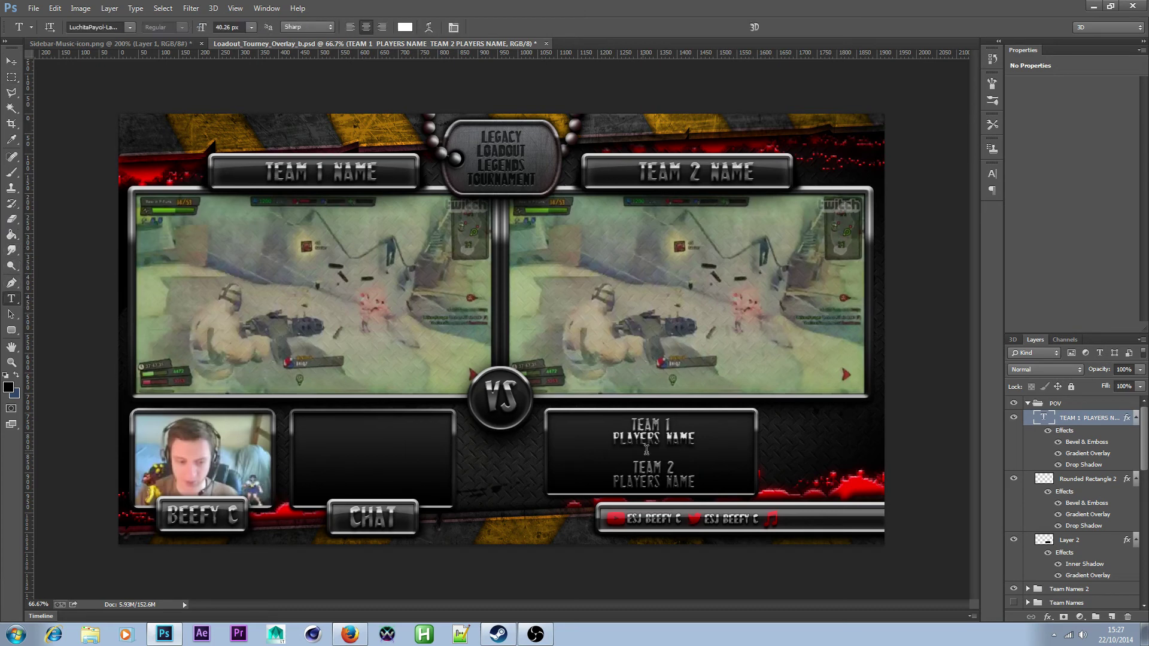
pyautogui.click(694, 480)
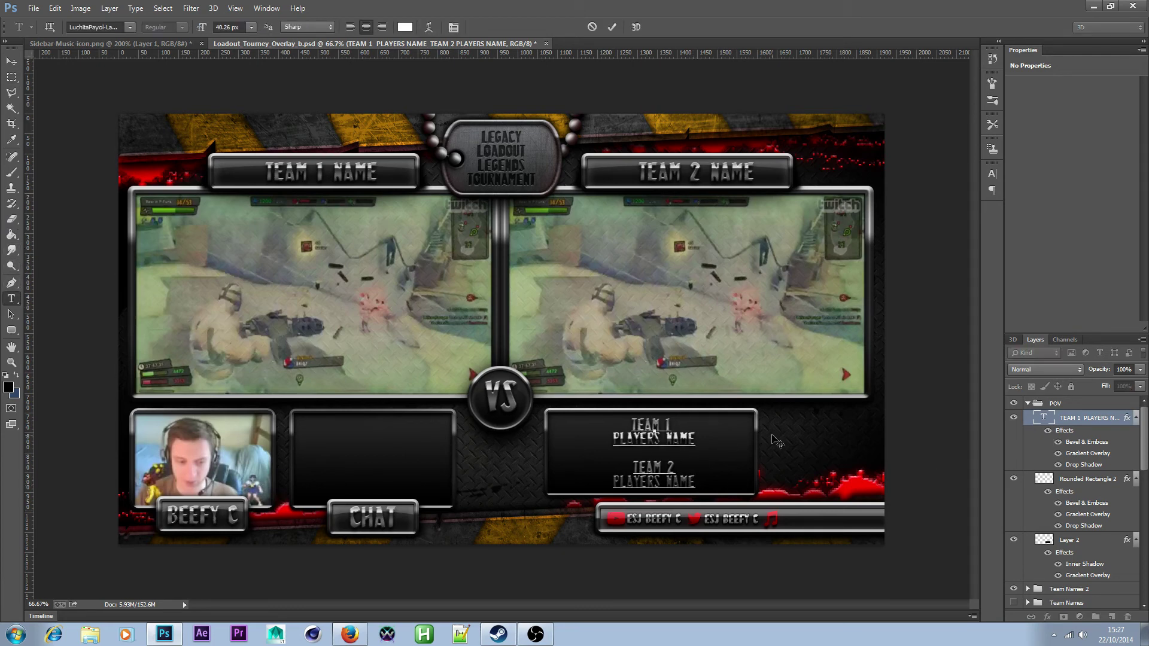
pyautogui.press('BackSpace')
pyautogui.press('BackSpace')
pyautogui.press('BackSpace')
pyautogui.press('BackSpace')
pyautogui.press('BackSpace')
pyautogui.press('BackSpace')
pyautogui.press('BackSpace')
pyautogui.press('BackSpace')
pyautogui.press('BackSpace')
pyautogui.press('BackSpace')
pyautogui.press('BackSpace')
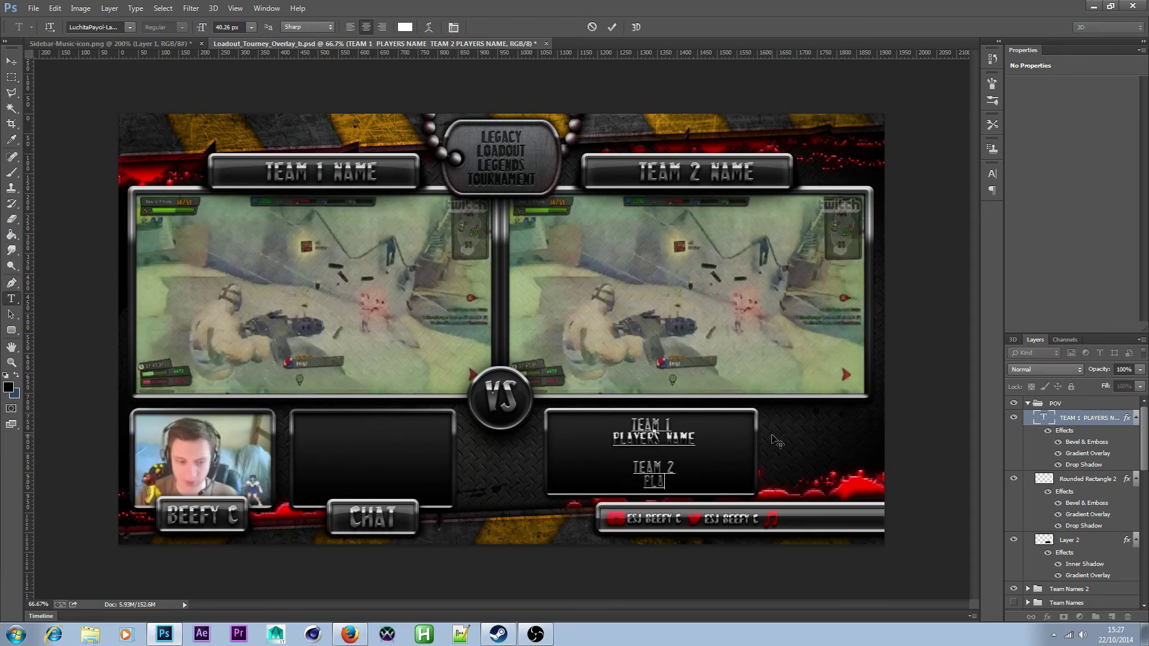
pyautogui.press('BackSpace')
pyautogui.press('BackSpace')
pyautogui.press('BackSpace')
pyautogui.press('BackSpace')
pyautogui.press('BackSpace')
pyautogui.press('BackSpace')
pyautogui.press('BackSpace')
pyautogui.press('BackSpace')
pyautogui.click(12, 62)
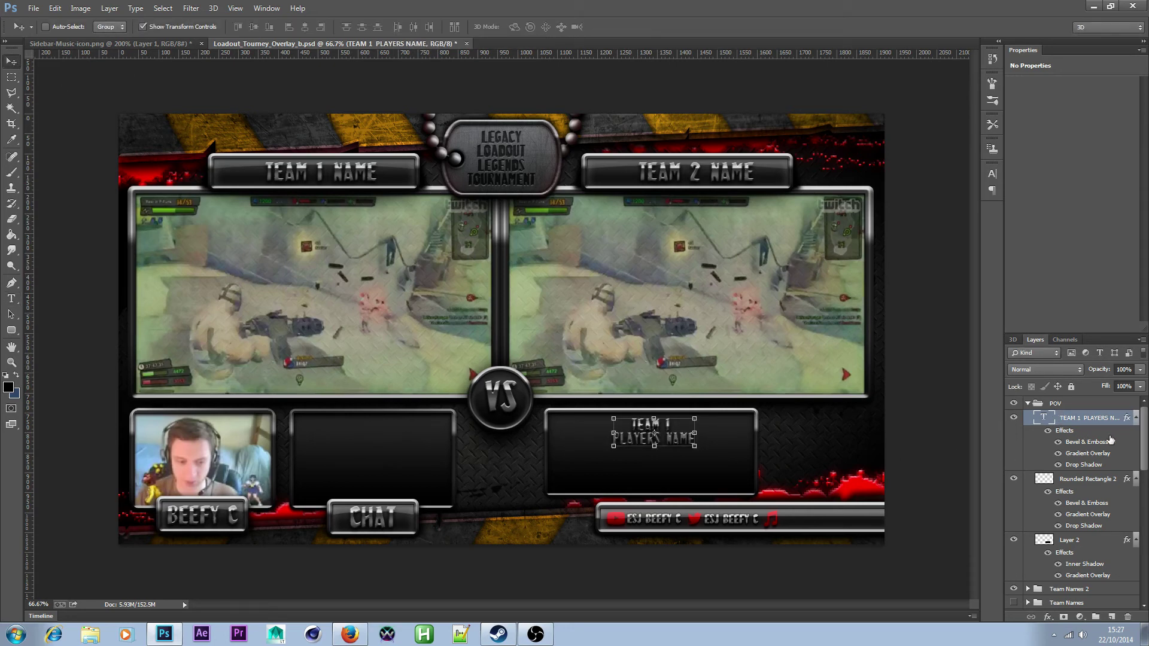
# - Duplicate the TEAM 1 / PLAYERS NAME text layer and place the copy directly below the original in the POV panel
pyautogui.rightClick(1121, 421)
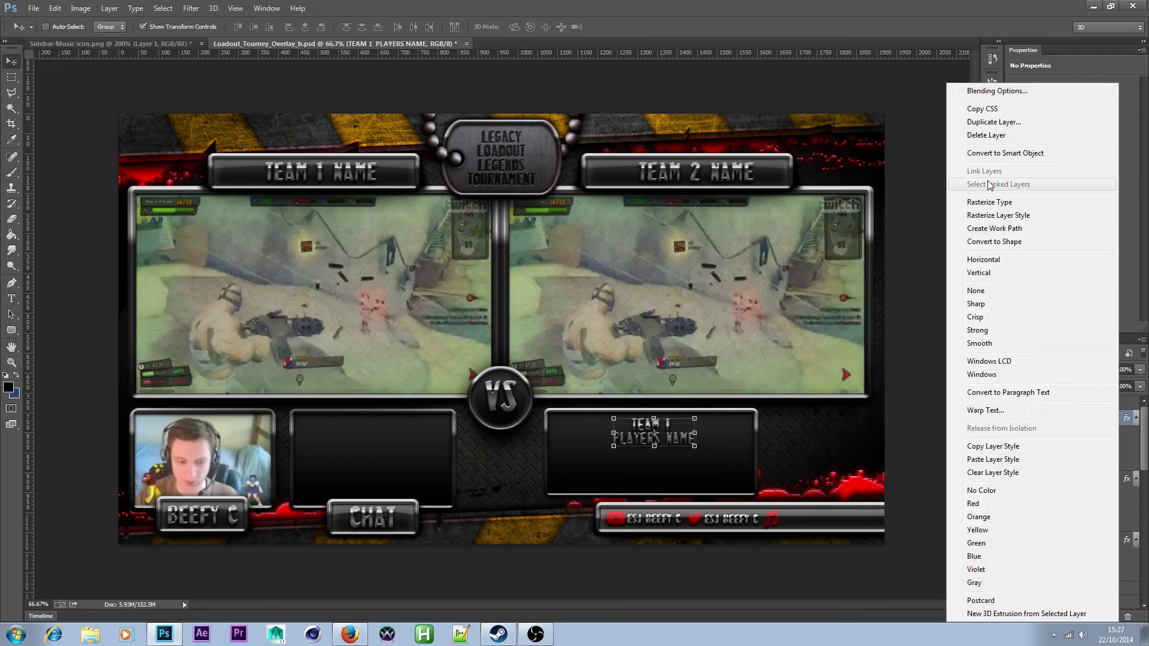
pyautogui.click(1012, 123)
pyautogui.click(677, 197)
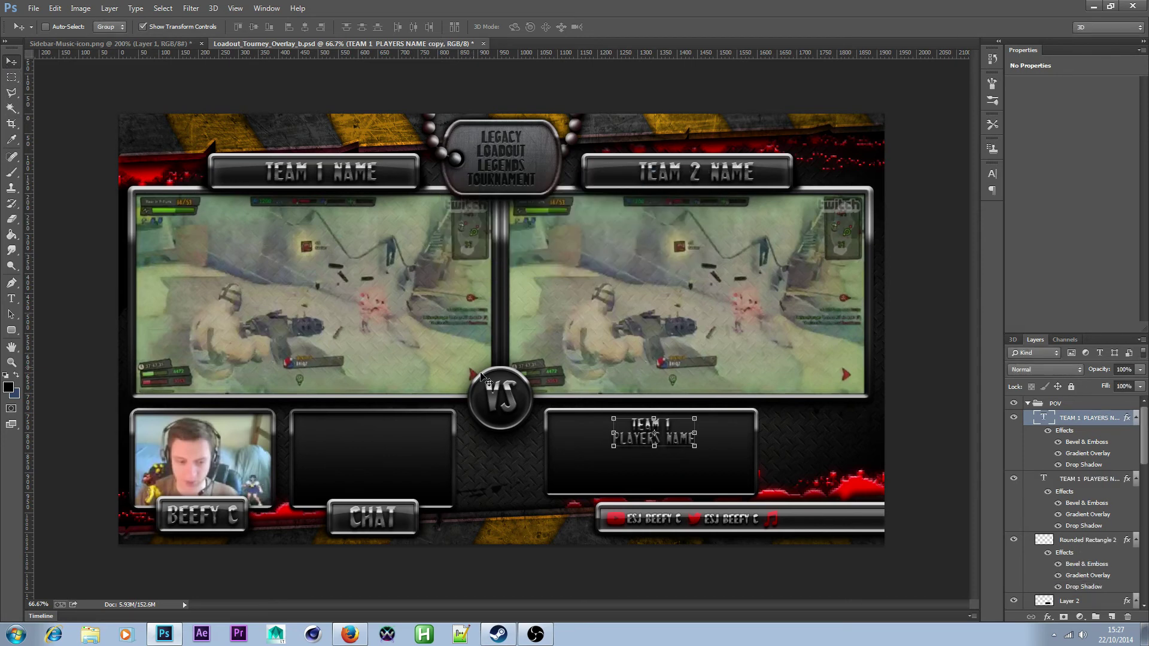
pyautogui.moveTo(674, 437); pyautogui.dragTo(670, 466)
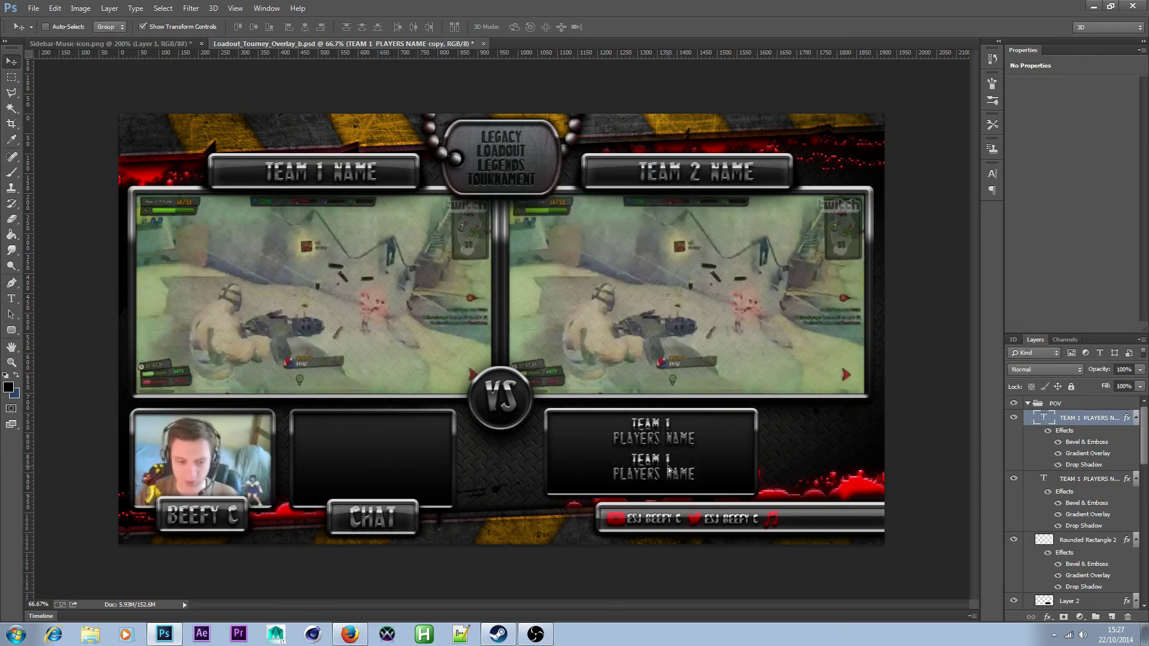
# - Change the first line of the lower text copy to TEAM 2
pyautogui.click(11, 299)
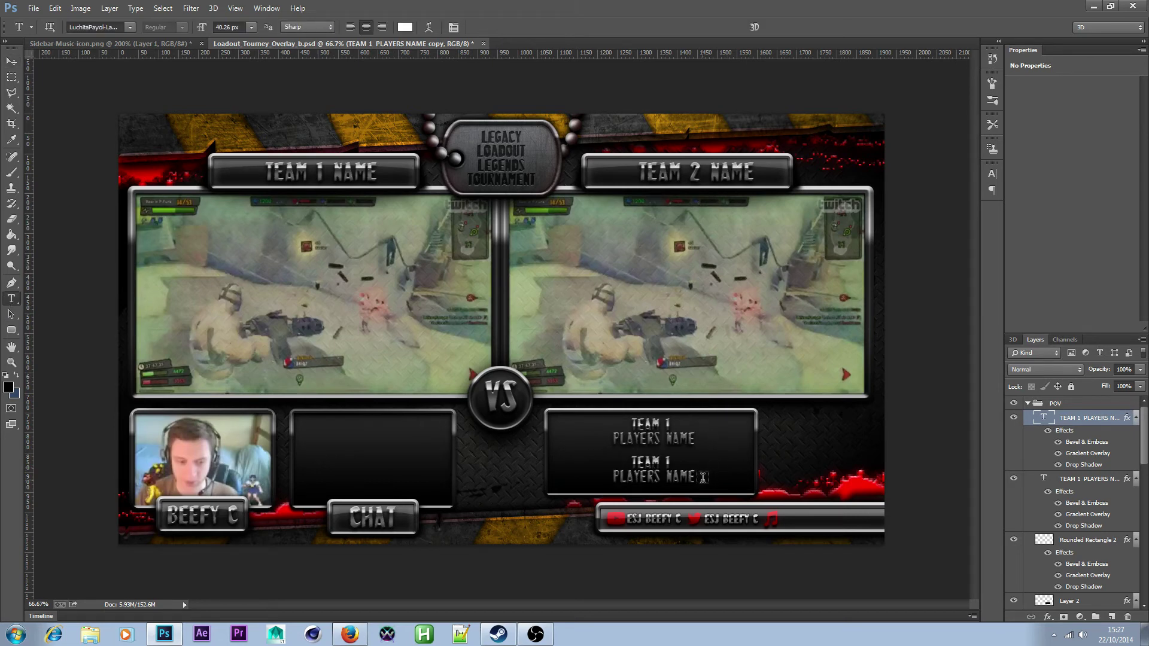
pyautogui.click(672, 461)
pyautogui.press('BackSpace')
pyautogui.write('2')
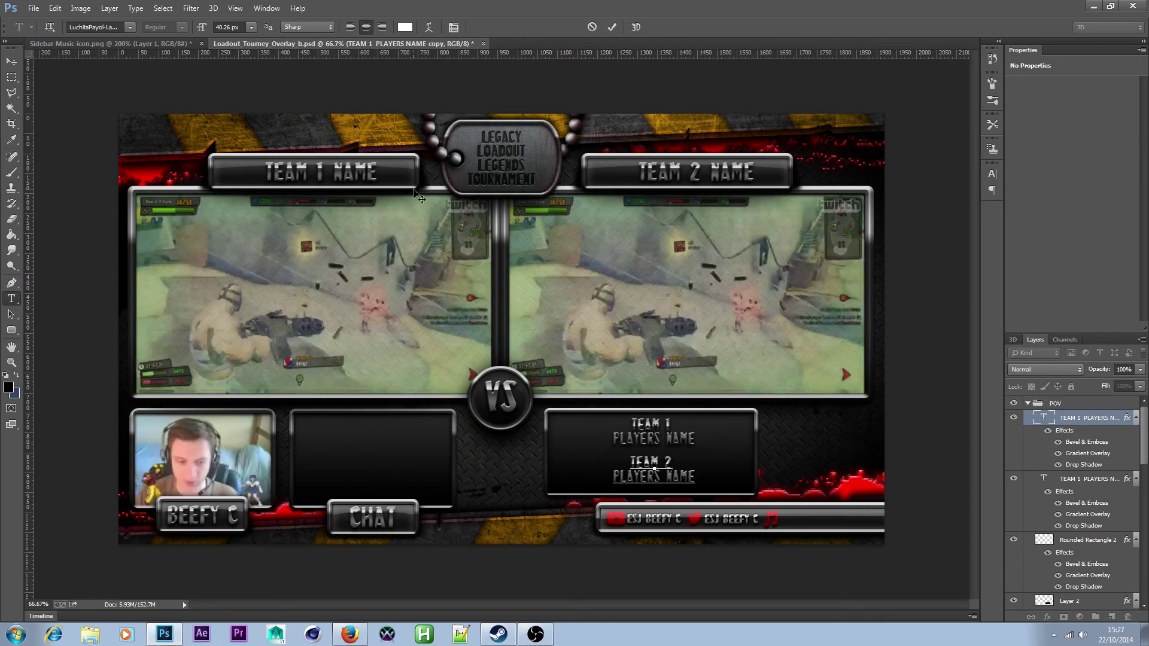
pyautogui.click(11, 61)
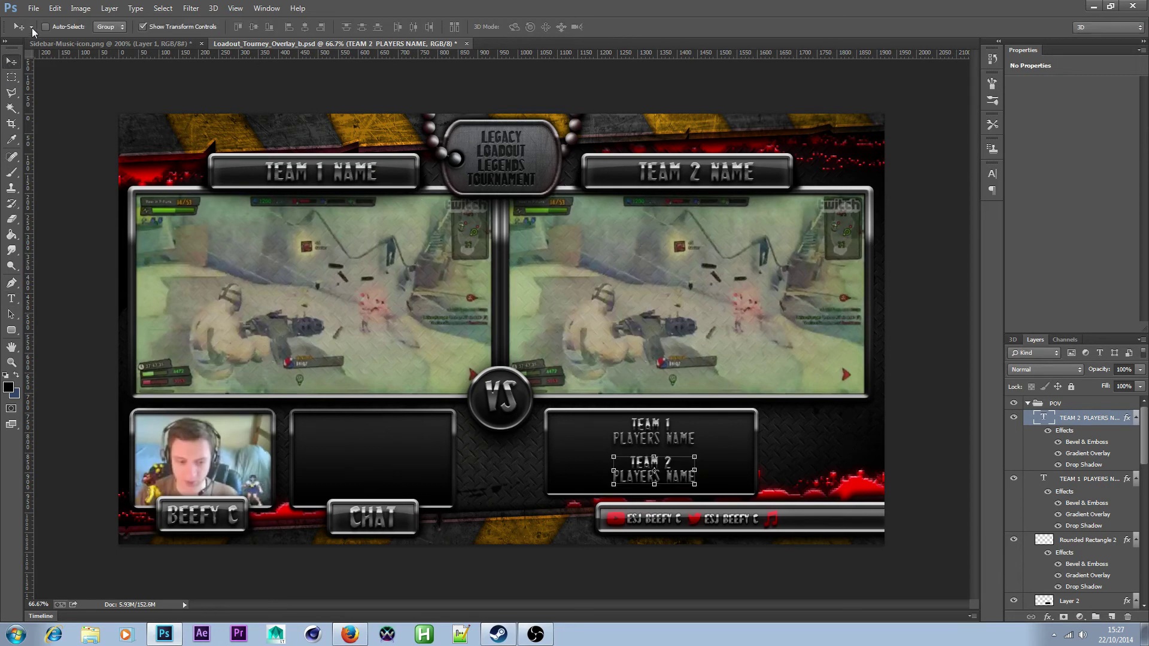
# - Save the overlay document
pyautogui.click(33, 8)
pyautogui.click(96, 140)
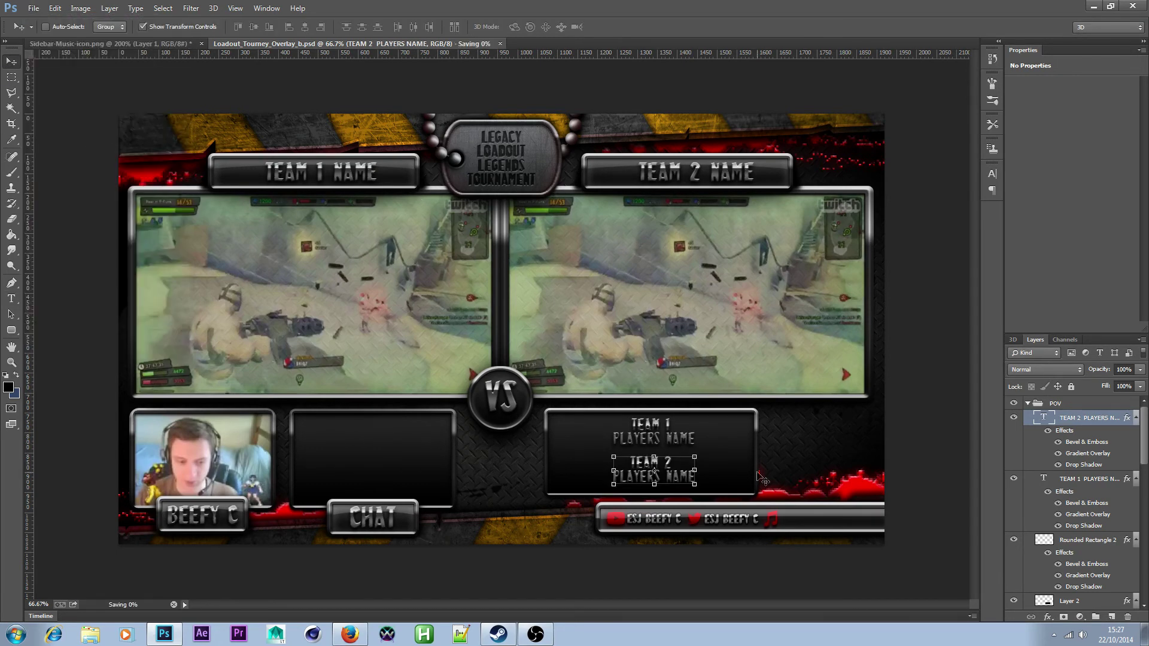
pyautogui.click(11, 76)
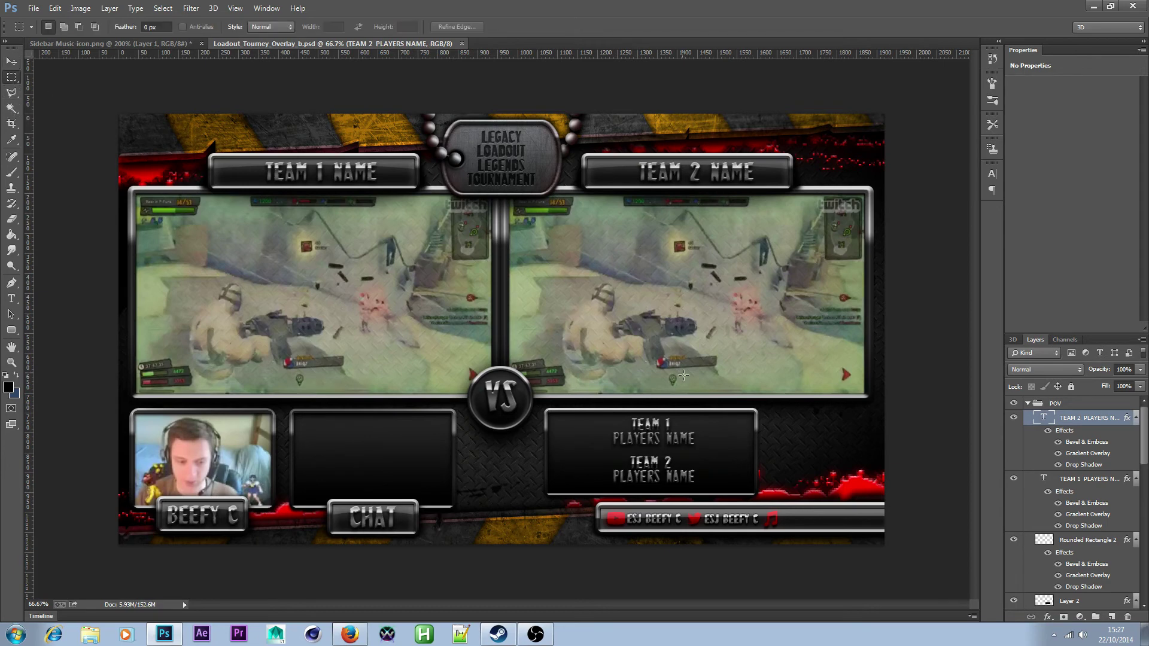
# - Delete the PLAYERS NAME line from the upper text in the POV panel, leaving only TEAM 1
pyautogui.scroll(1, 697, 470)
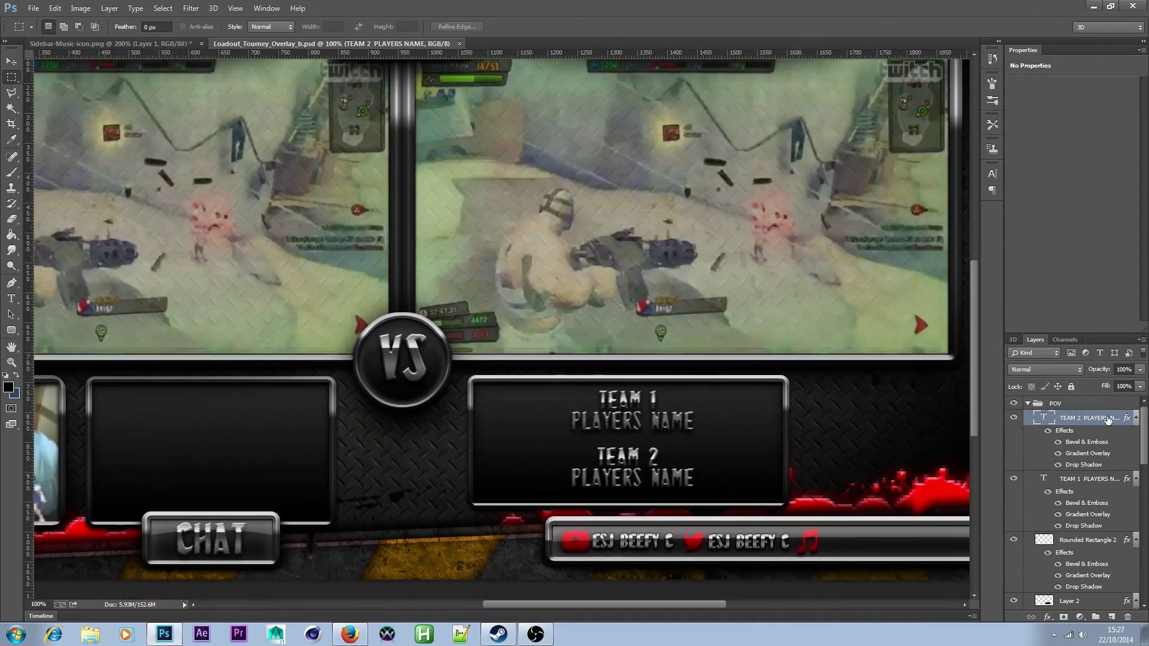
pyautogui.doubleClick(1115, 420)
pyautogui.click(11, 298)
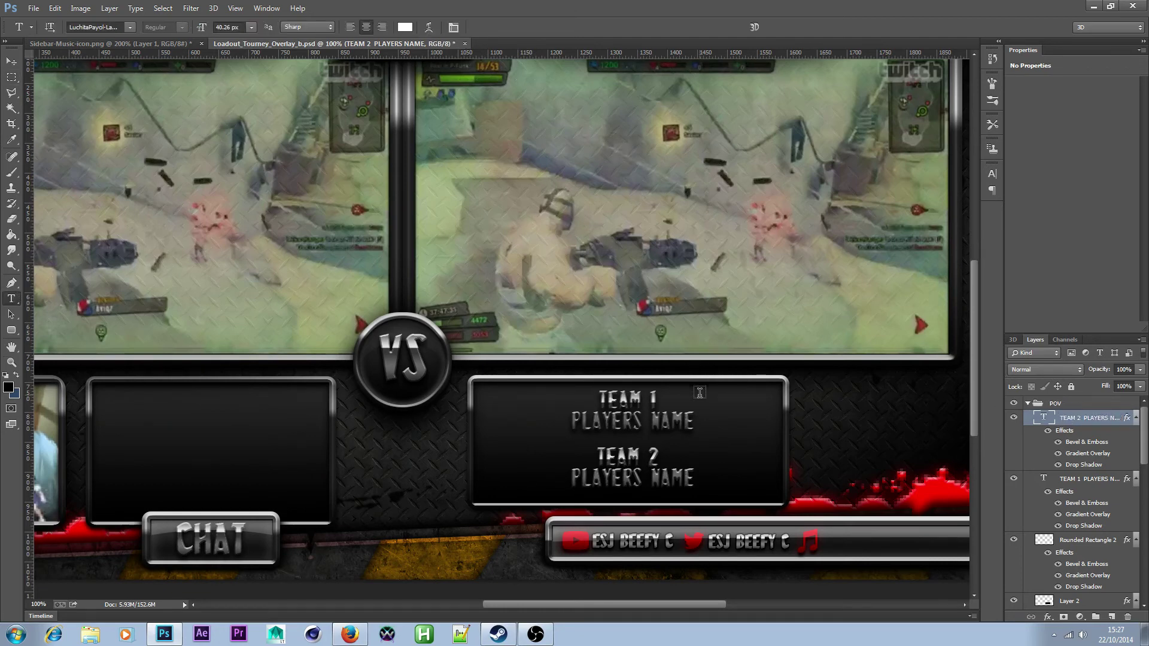
pyautogui.click(694, 419)
pyautogui.press('BackSpace')
pyautogui.press('BackSpace')
pyautogui.press('BackSpace')
pyautogui.press('BackSpace')
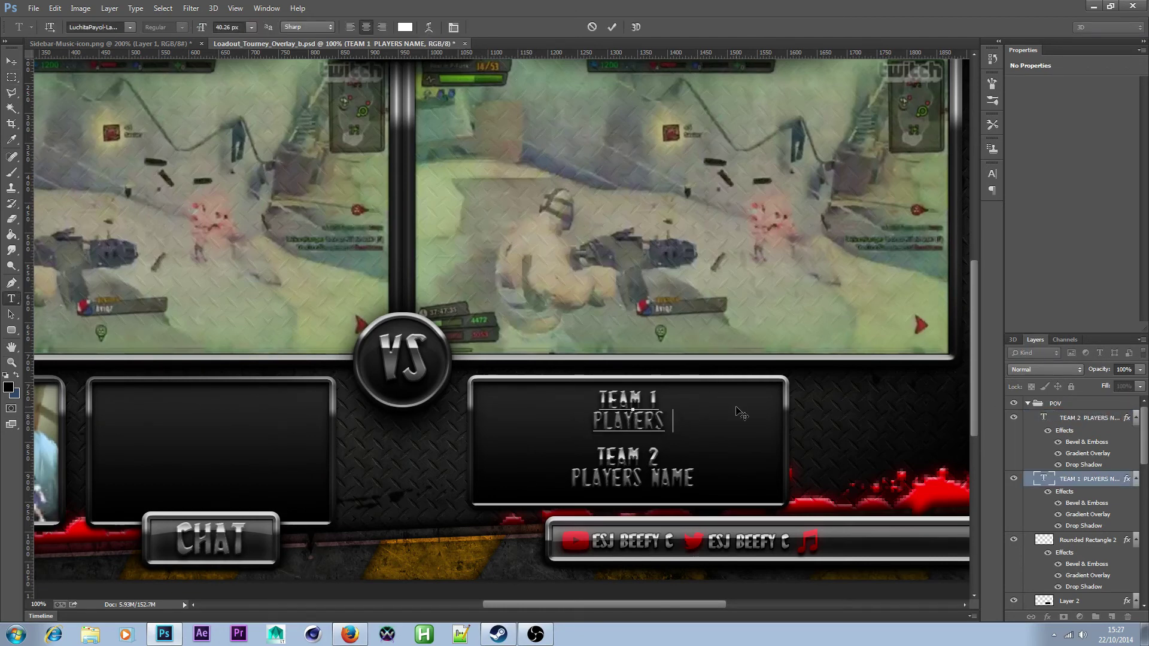
pyautogui.press('BackSpace')
pyautogui.press('BackSpace')
pyautogui.press('BackSpace')
pyautogui.press('BackSpace')
pyautogui.press('BackSpace')
pyautogui.press('BackSpace')
pyautogui.press('BackSpace')
pyautogui.press('BackSpace')
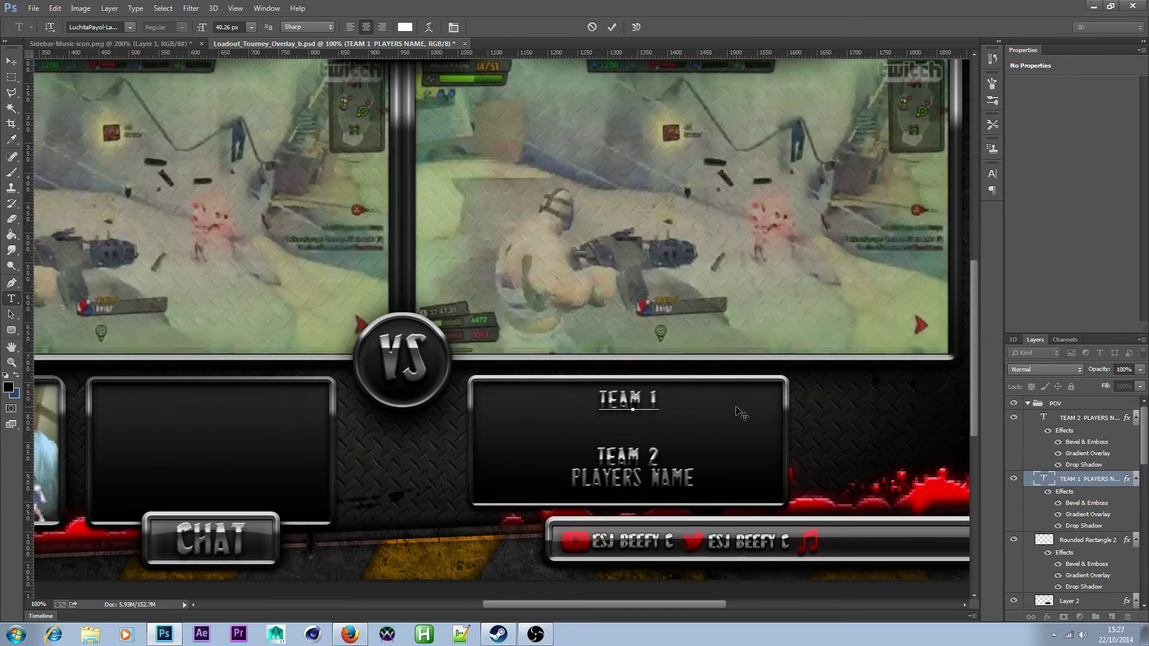
pyautogui.press('BackSpace')
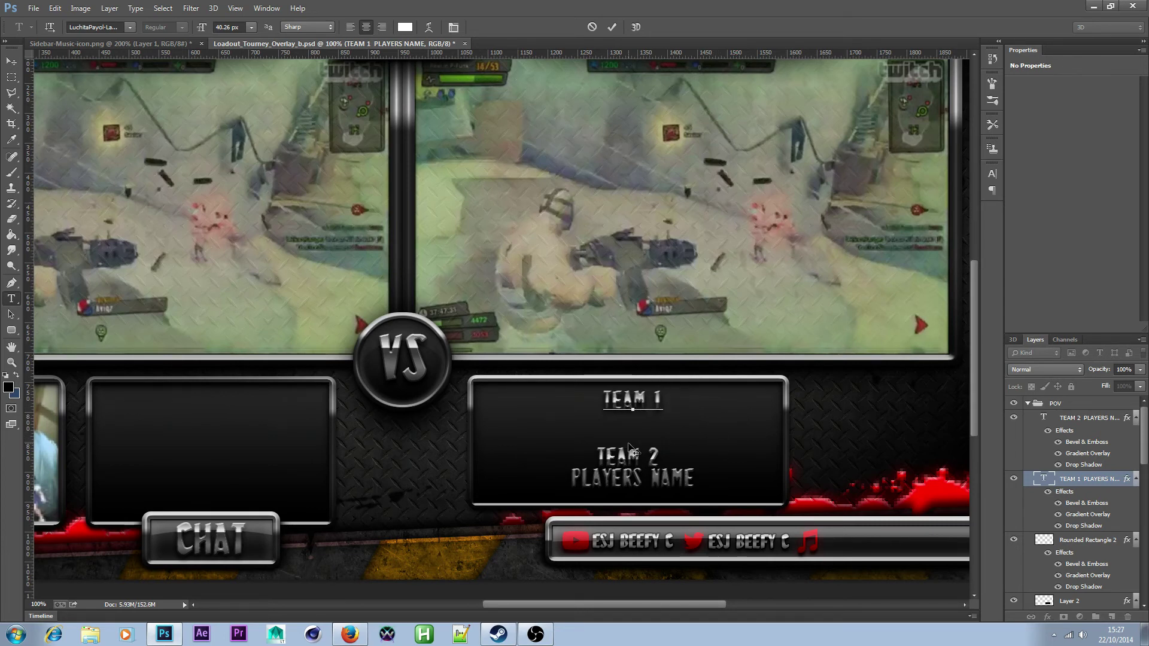
pyautogui.click(13, 63)
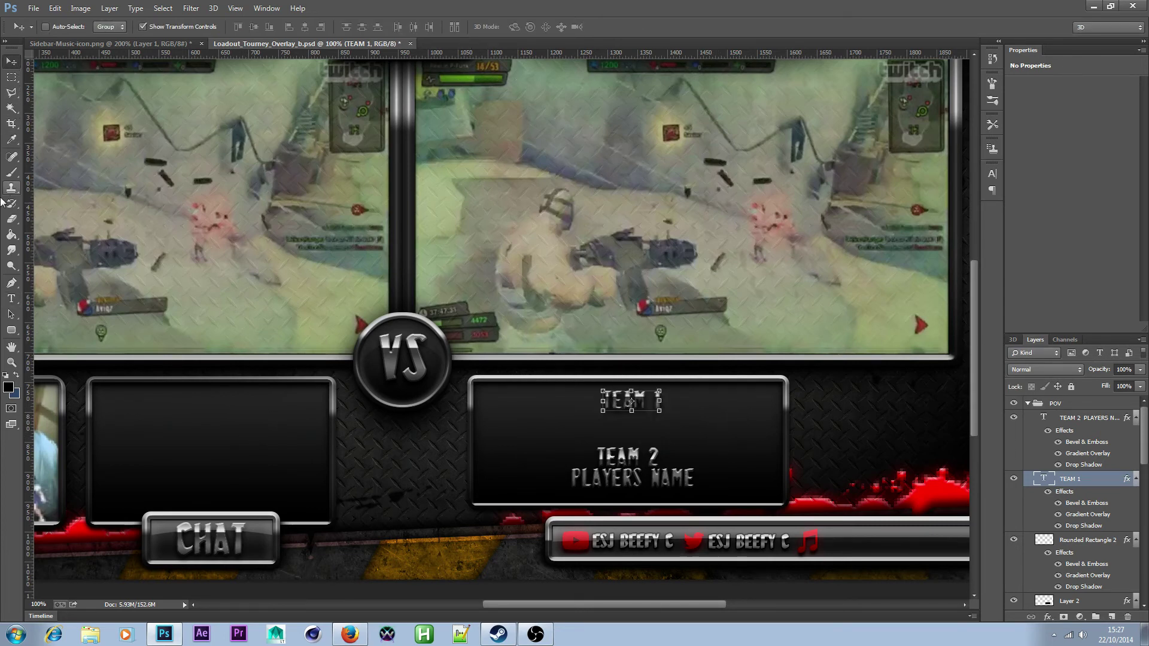
# - Delete the PLAYERS NAME line from the lower text in the POV panel, leaving only TEAM 2
pyautogui.click(12, 299)
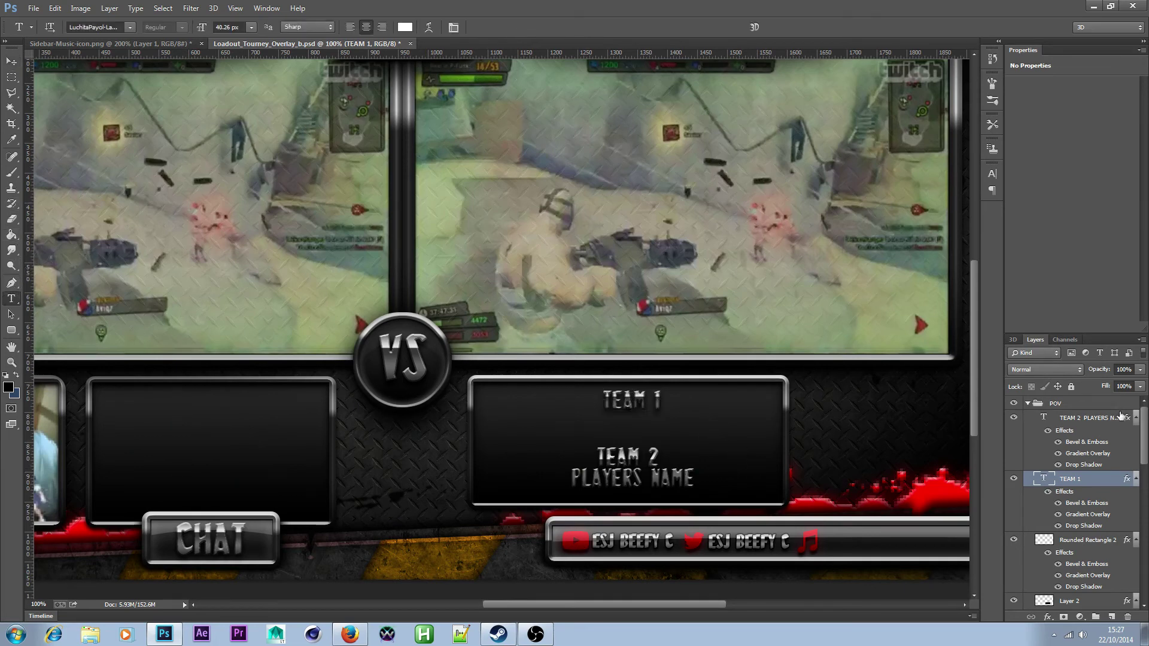
pyautogui.click(1099, 429)
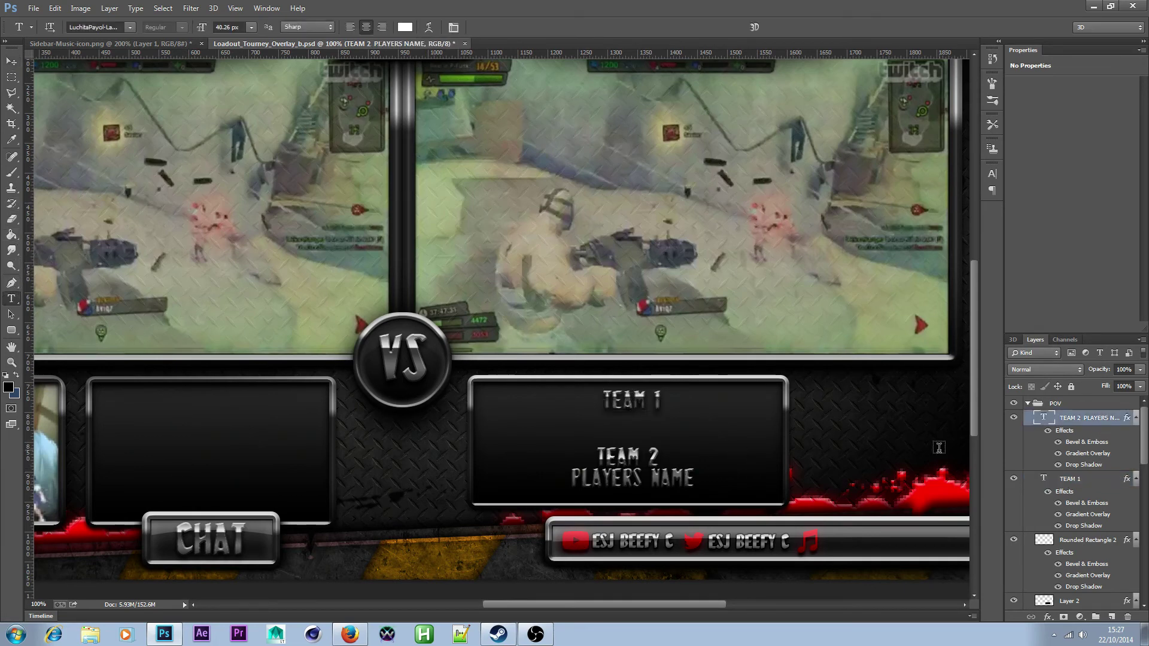
pyautogui.click(694, 478)
pyautogui.press('BackSpace')
pyautogui.press('BackSpace')
pyautogui.press('BackSpace')
pyautogui.press('BackSpace')
pyautogui.press('BackSpace')
pyautogui.press('BackSpace')
pyautogui.press('BackSpace')
pyautogui.press('BackSpace')
pyautogui.press('BackSpace')
pyautogui.press('BackSpace')
pyautogui.press('BackSpace')
pyautogui.press('BackSpace')
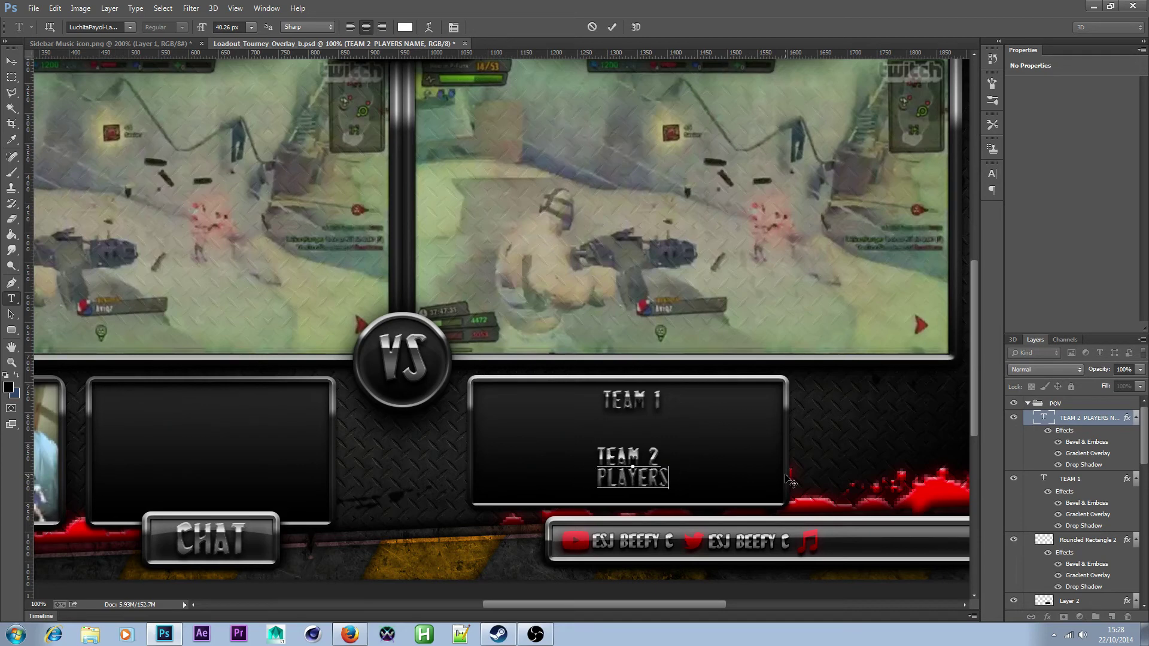
pyautogui.press('BackSpace')
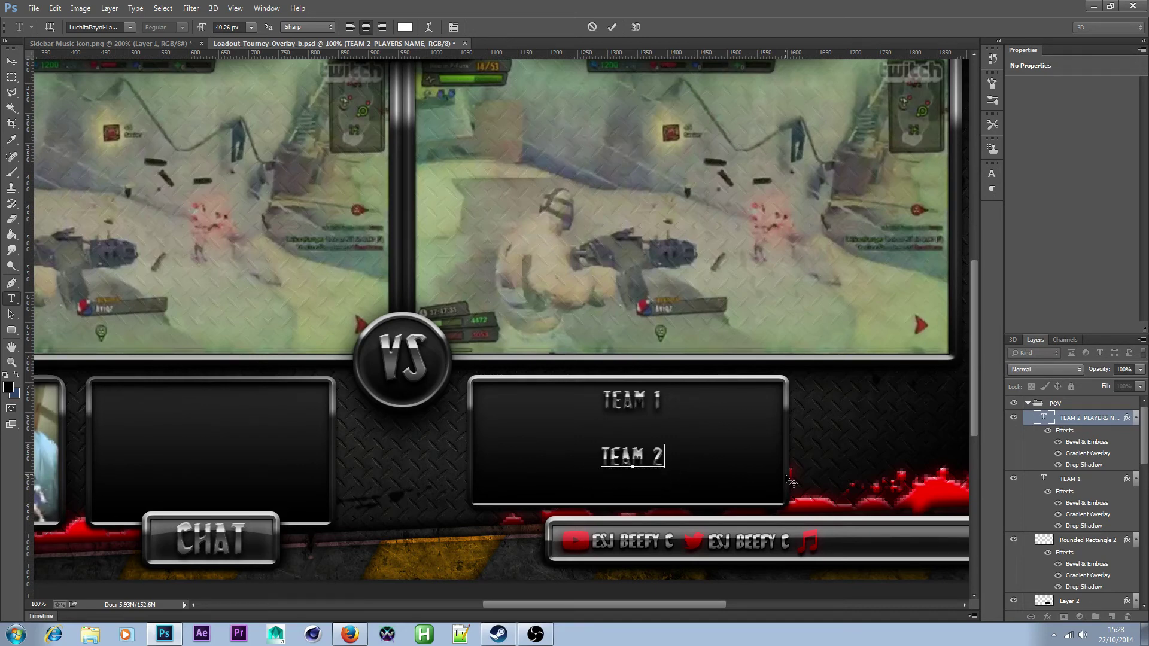
pyautogui.click(12, 65)
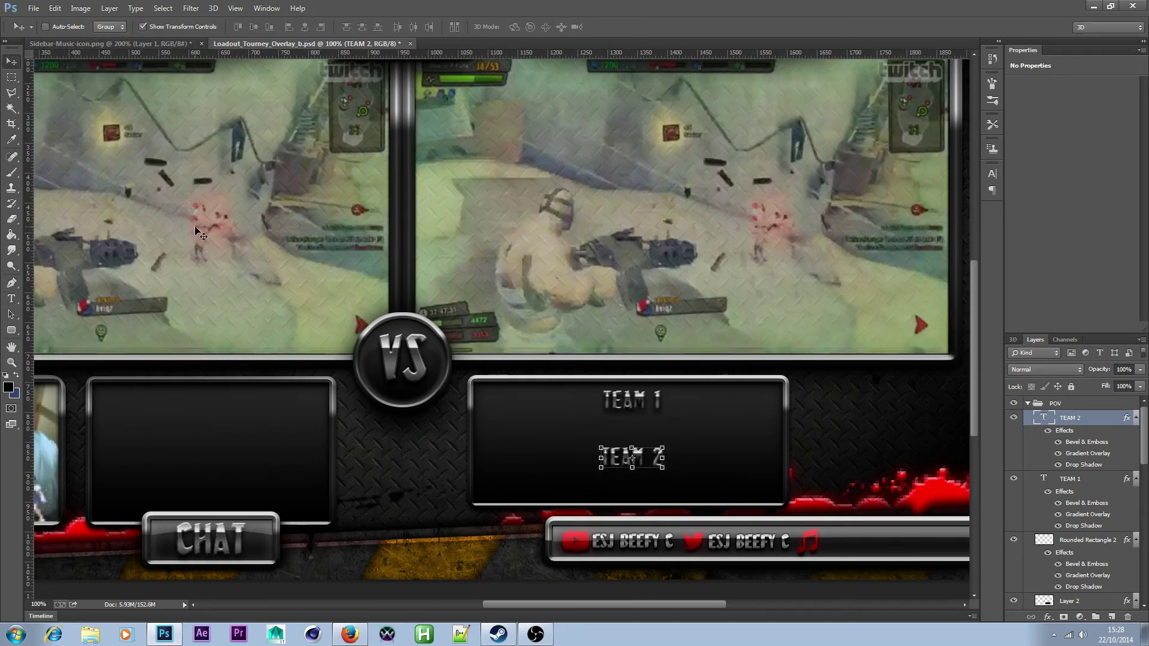
# - Add a PLAYERS NAME text between TEAM 1 and TEAM 2 in the POV panel and scale it to about 234.6%
pyautogui.click(10, 299)
pyautogui.click(581, 434)
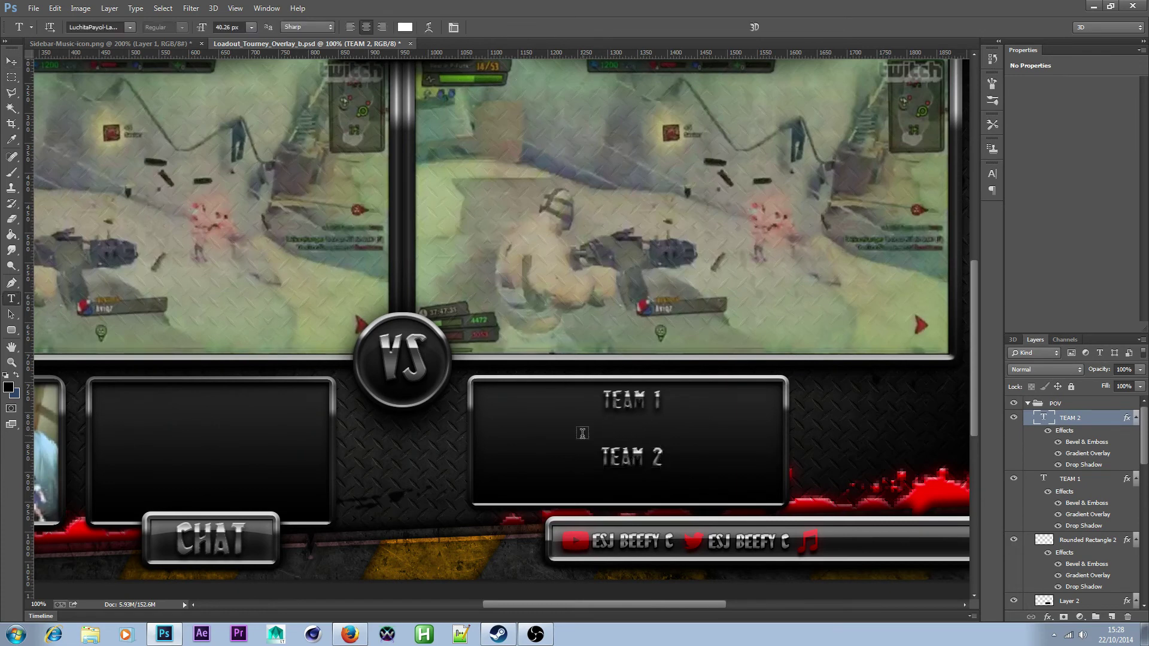
pyautogui.write('PLAYERS NAME')
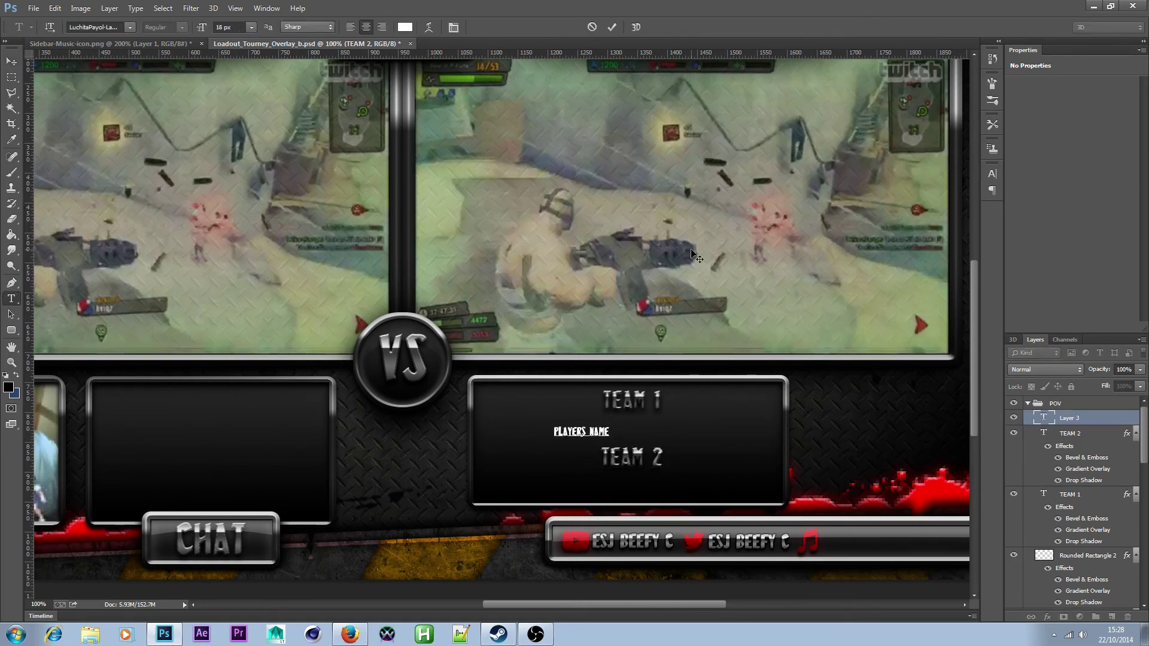
pyautogui.click(55, 8)
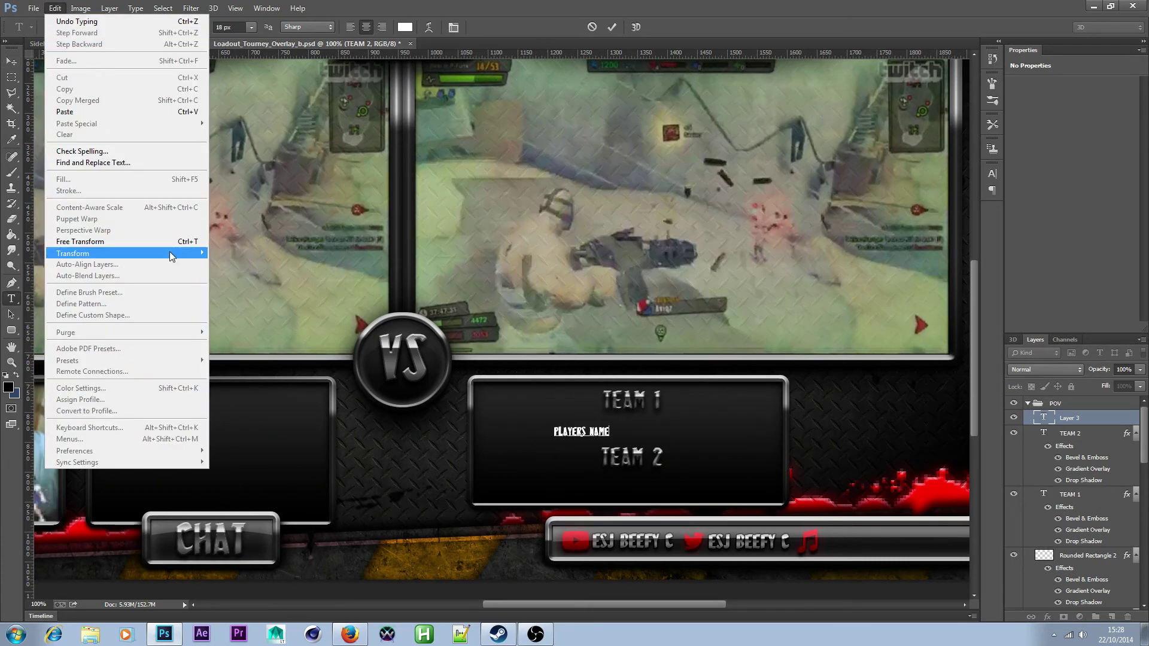
pyautogui.moveTo(177, 255)
pyautogui.click(225, 270)
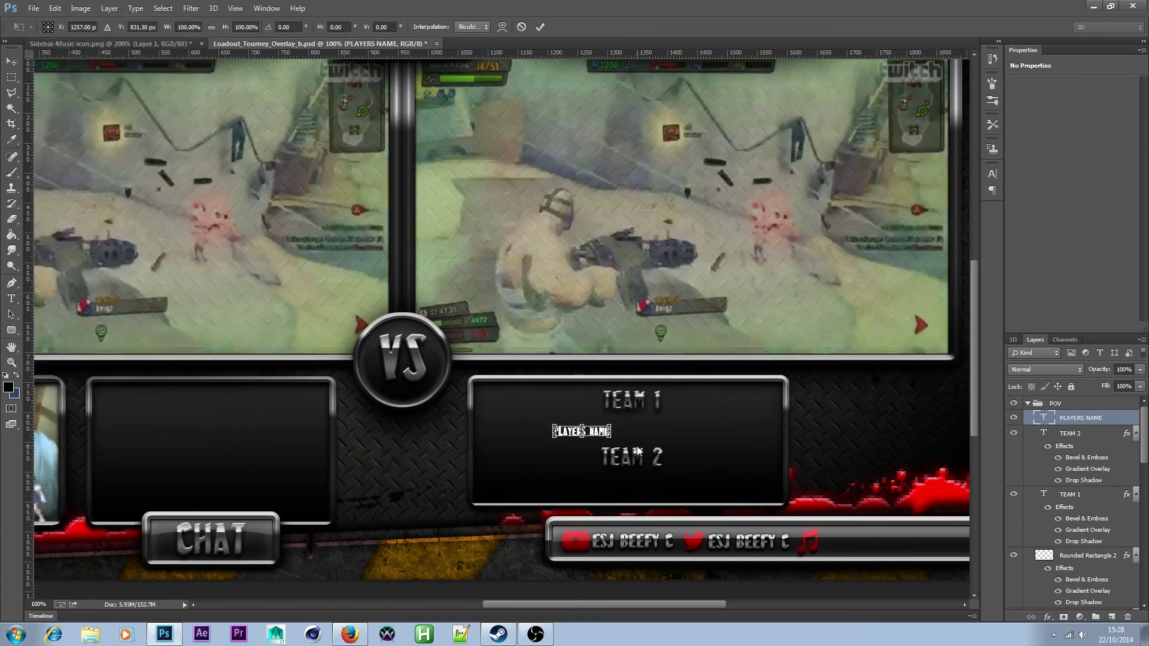
pyautogui.moveTo(610, 425); pyautogui.dragTo(673, 427)
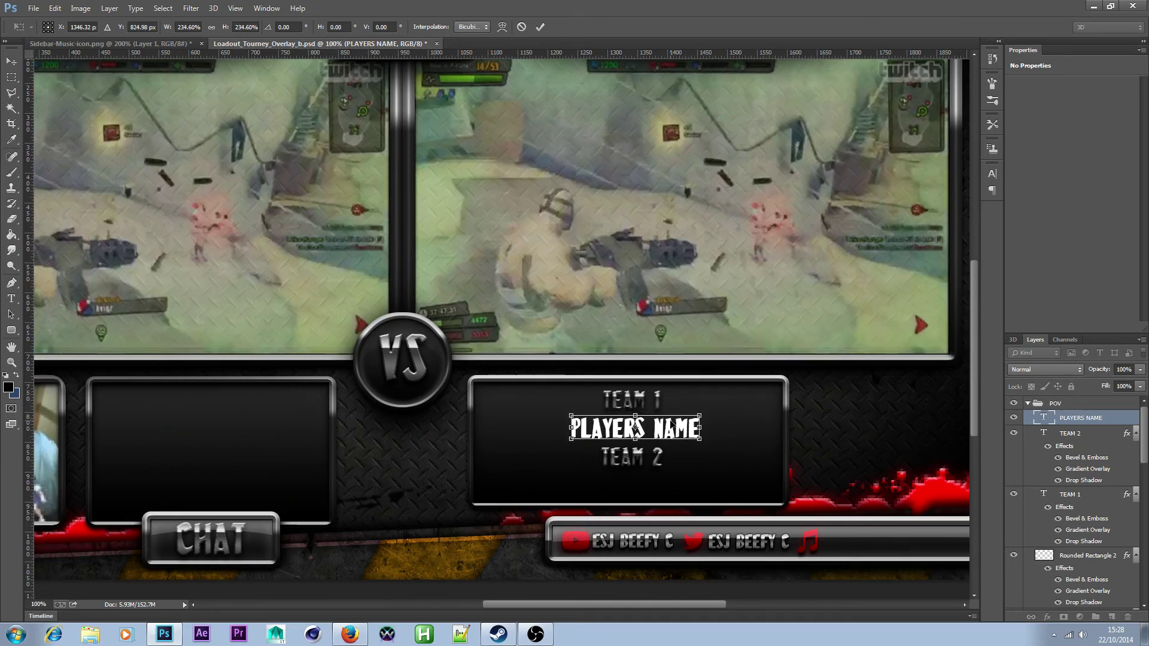
pyautogui.press('Return')
# - Paste the copied layer style onto the PLAYERS NAME text
pyautogui.press('t')
pyautogui.rightClick(1125, 419)
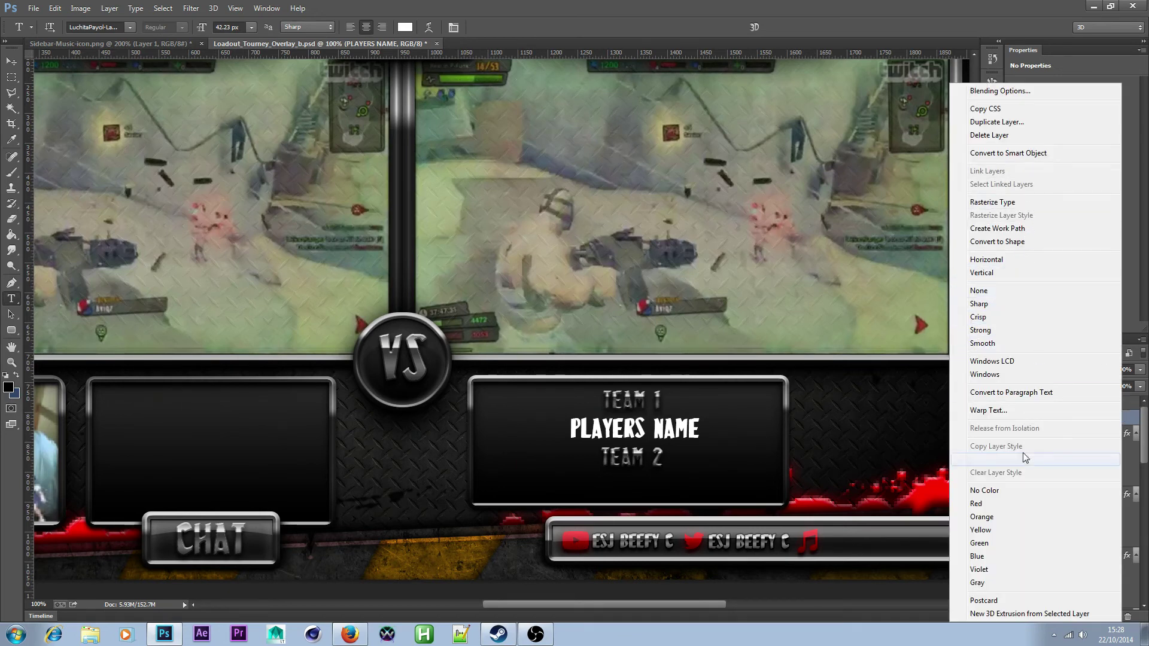
pyautogui.click(995, 460)
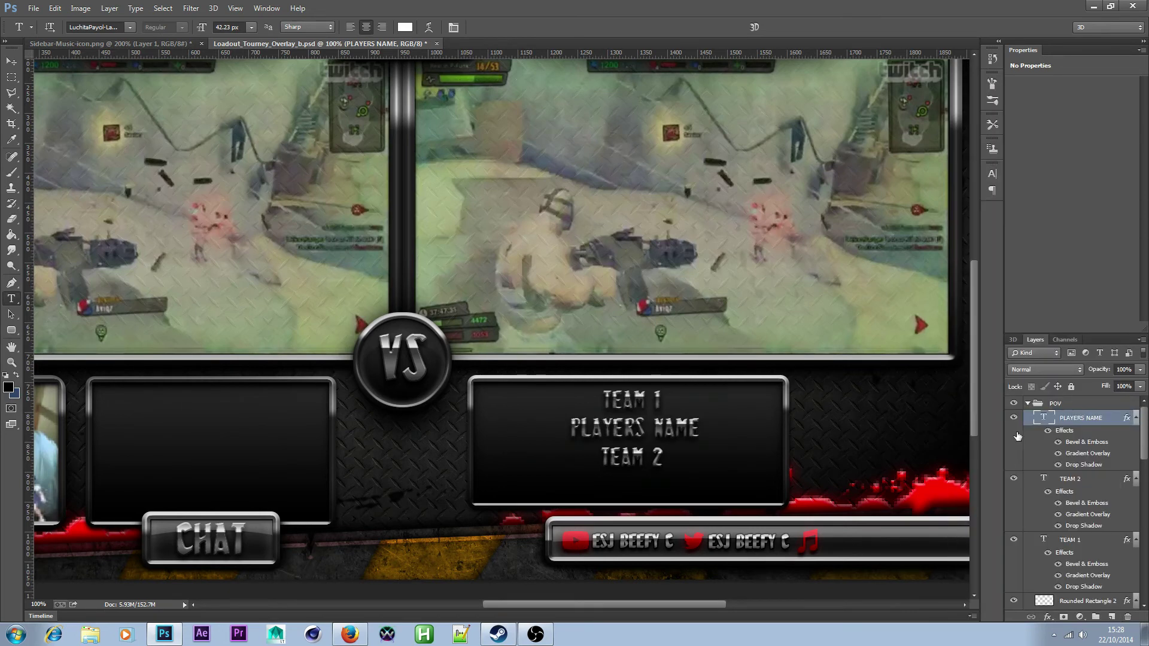
# - Duplicate the PLAYERS NAME layer and place the copy directly below TEAM 2
pyautogui.rightClick(1104, 421)
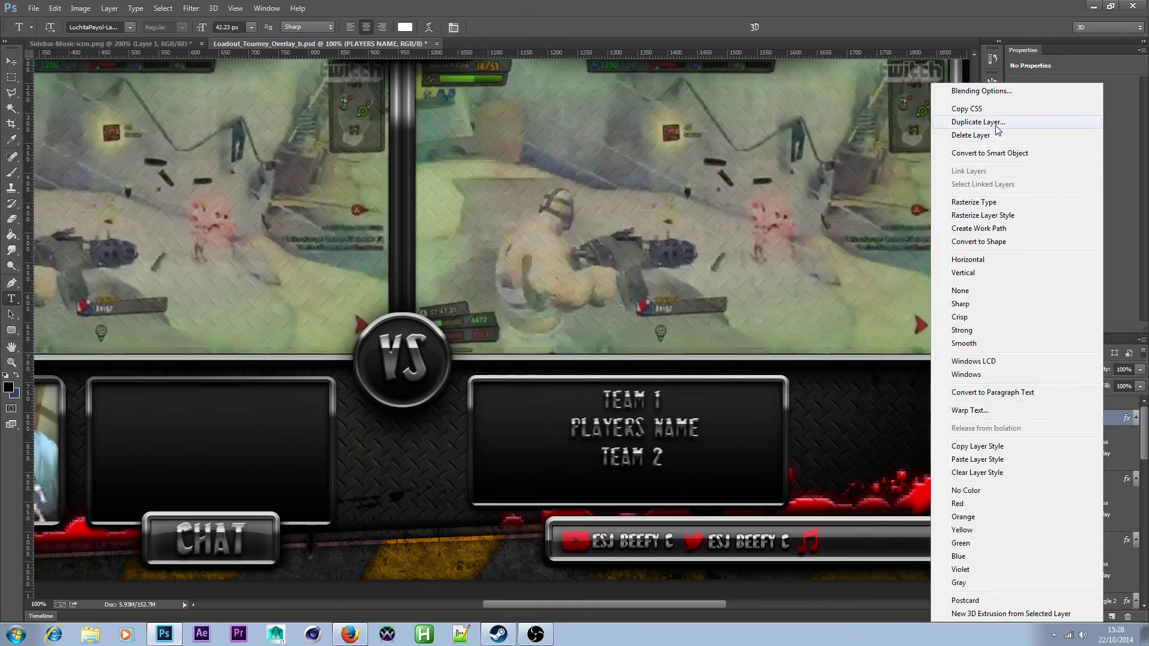
pyautogui.click(1029, 122)
pyautogui.click(668, 198)
pyautogui.click(11, 61)
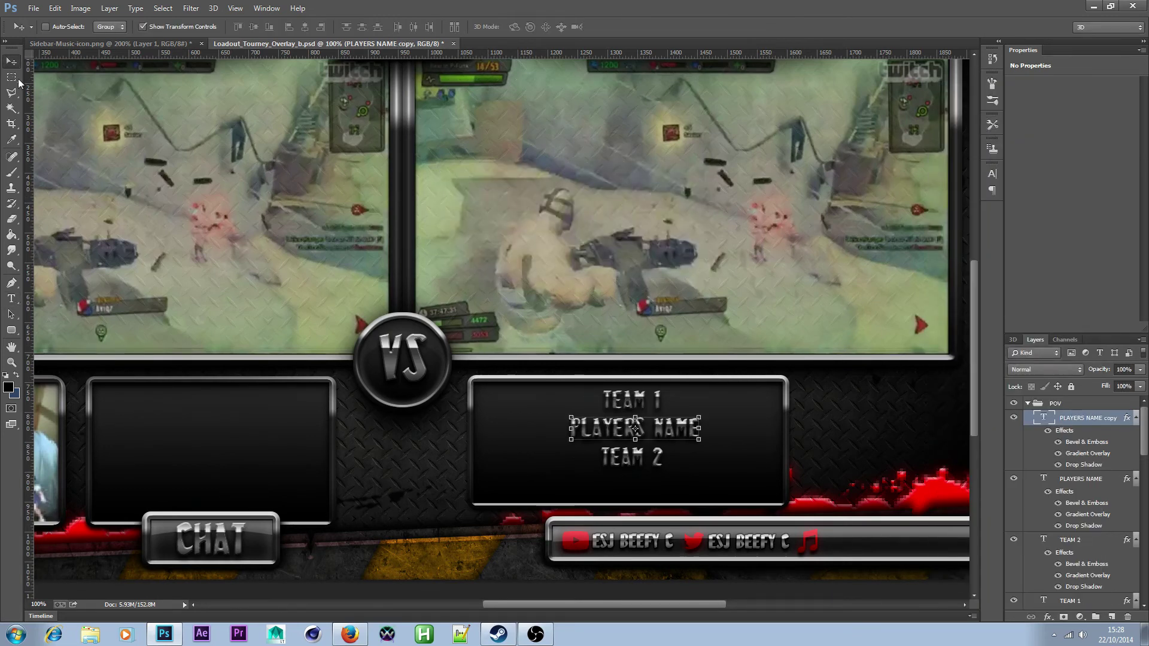
pyautogui.moveTo(677, 426); pyautogui.dragTo(672, 482)
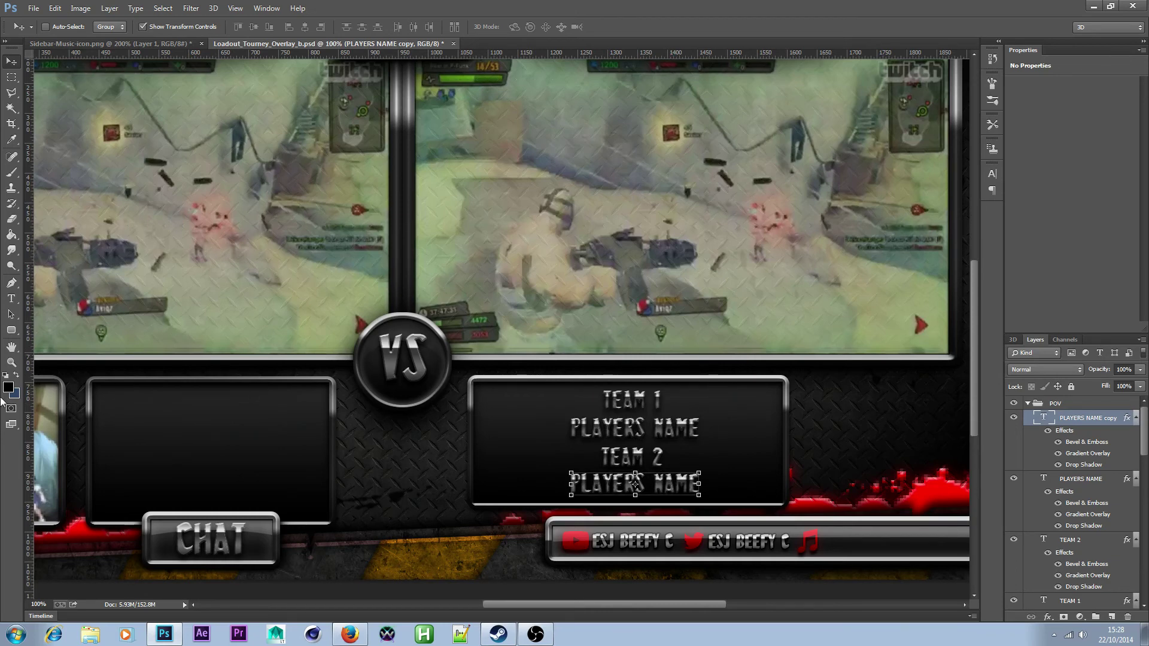
# - Save the overlay document
pyautogui.click(11, 362)
pyautogui.keyDown('alt'); pyautogui.click(730, 435); pyautogui.keyUp('alt')
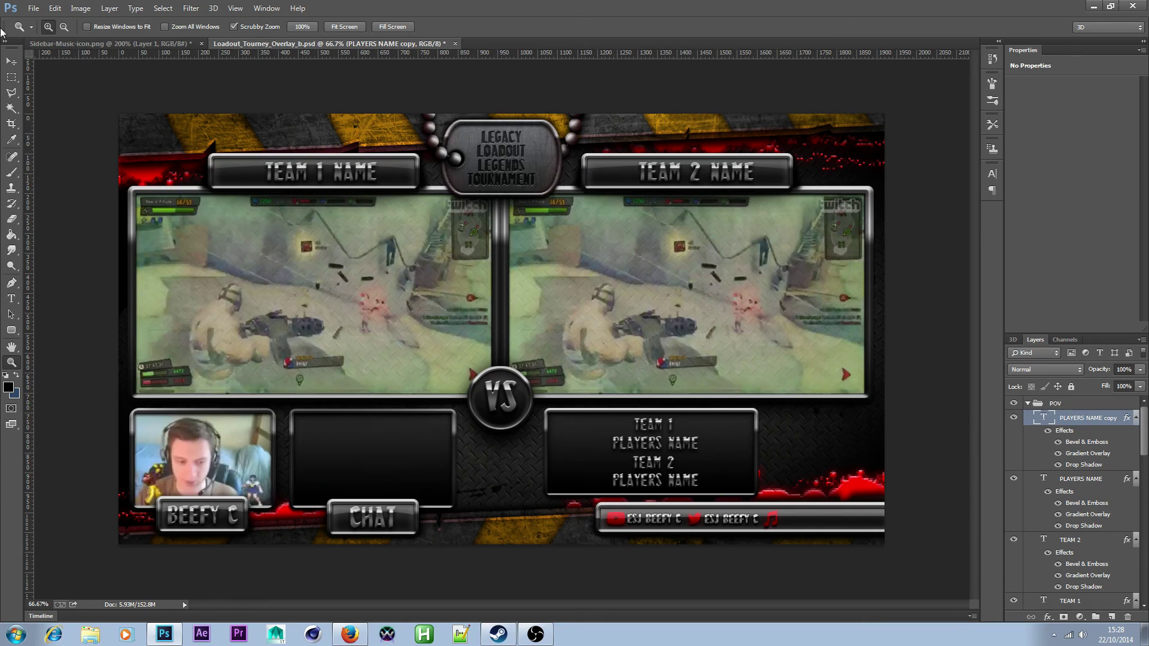
pyautogui.click(32, 9)
pyautogui.click(65, 140)
# - Hide the TEAM 1, TEAM 2 and both PLAYERS NAME text layers so only the empty POV panel shows
pyautogui.click(12, 61)
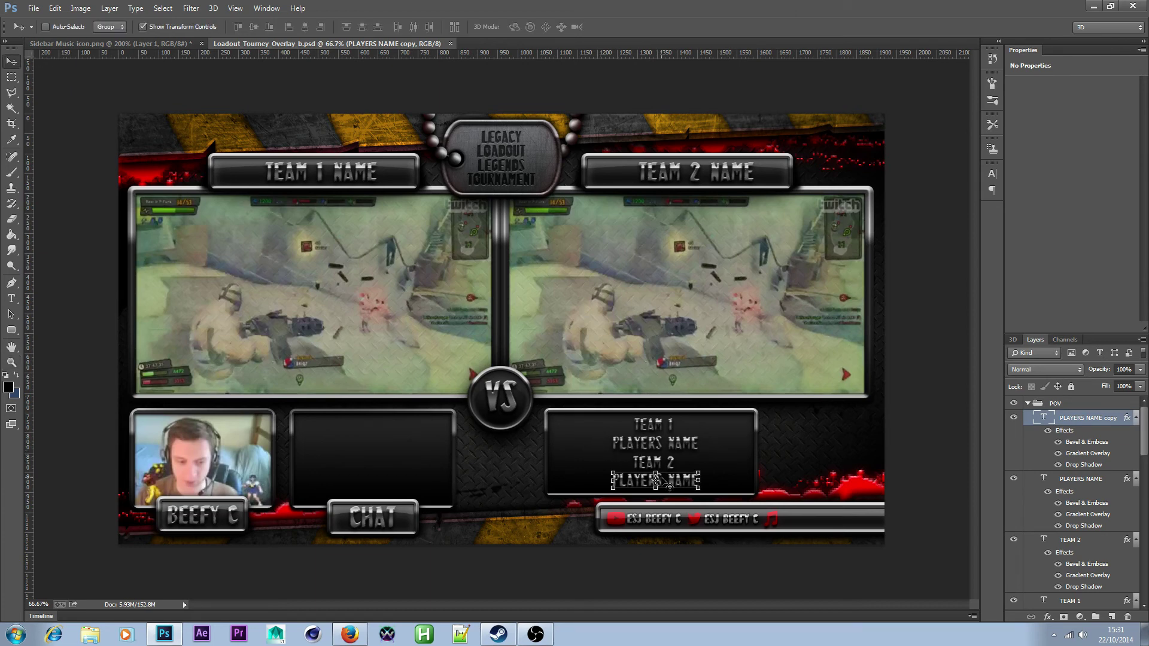
pyautogui.scroll(2, 693, 480)
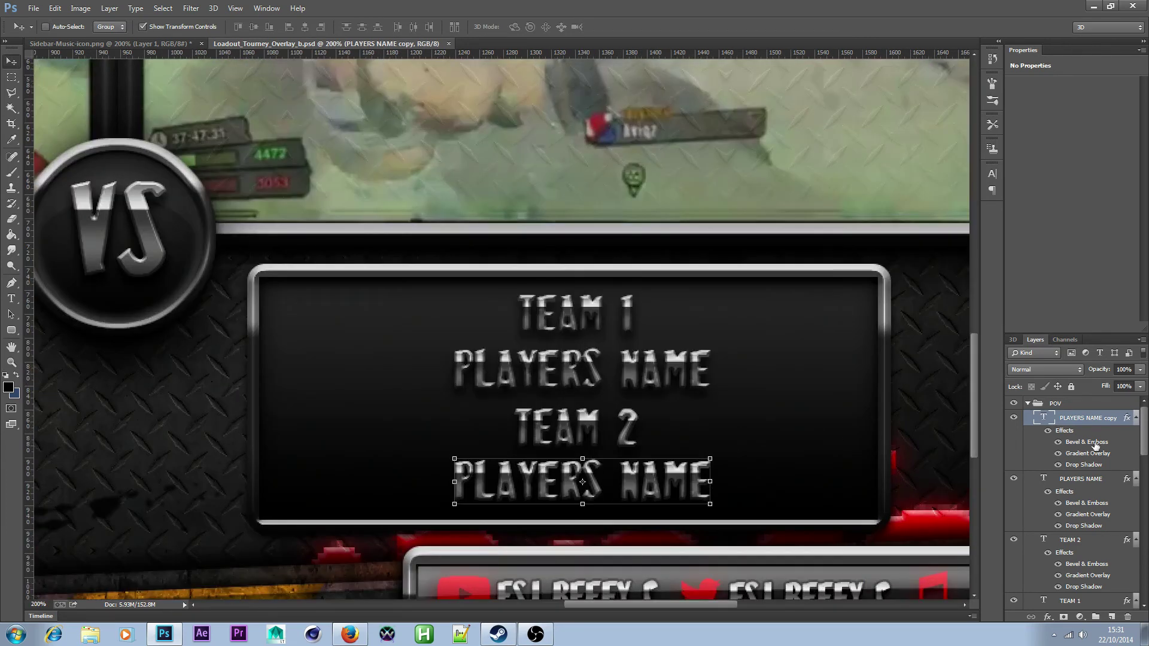
pyautogui.scroll(-5, 1116, 487)
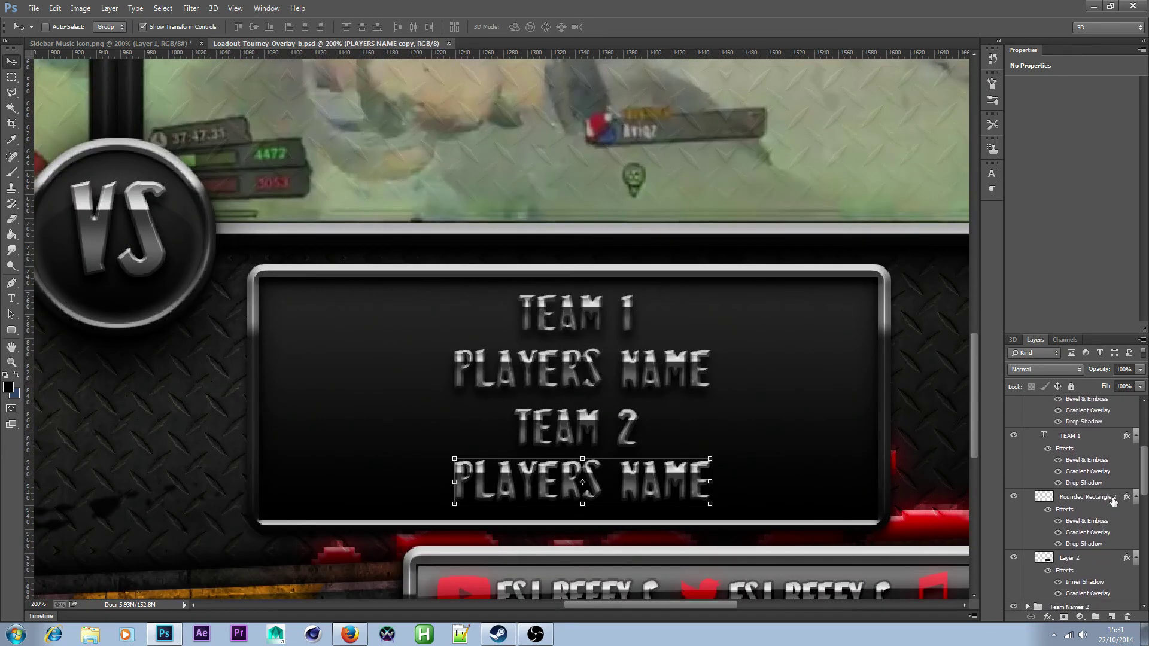
pyautogui.scroll(2, 1065, 489)
pyautogui.click(1014, 518)
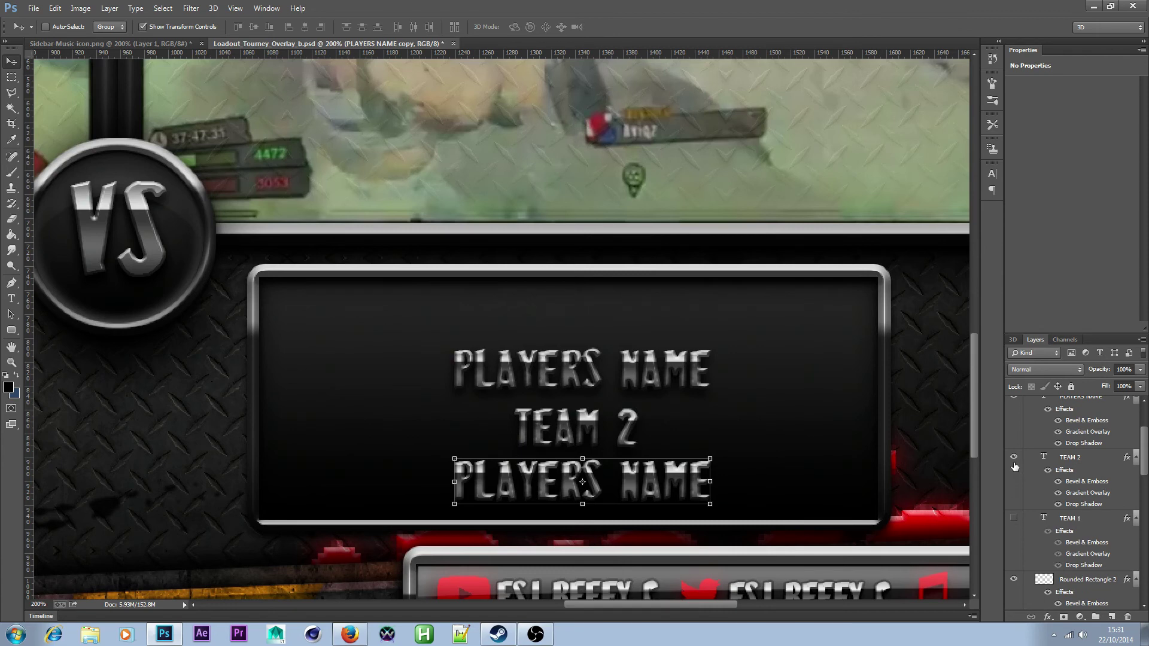
pyautogui.click(1015, 458)
pyautogui.scroll(4, 1016, 459)
pyautogui.click(1014, 480)
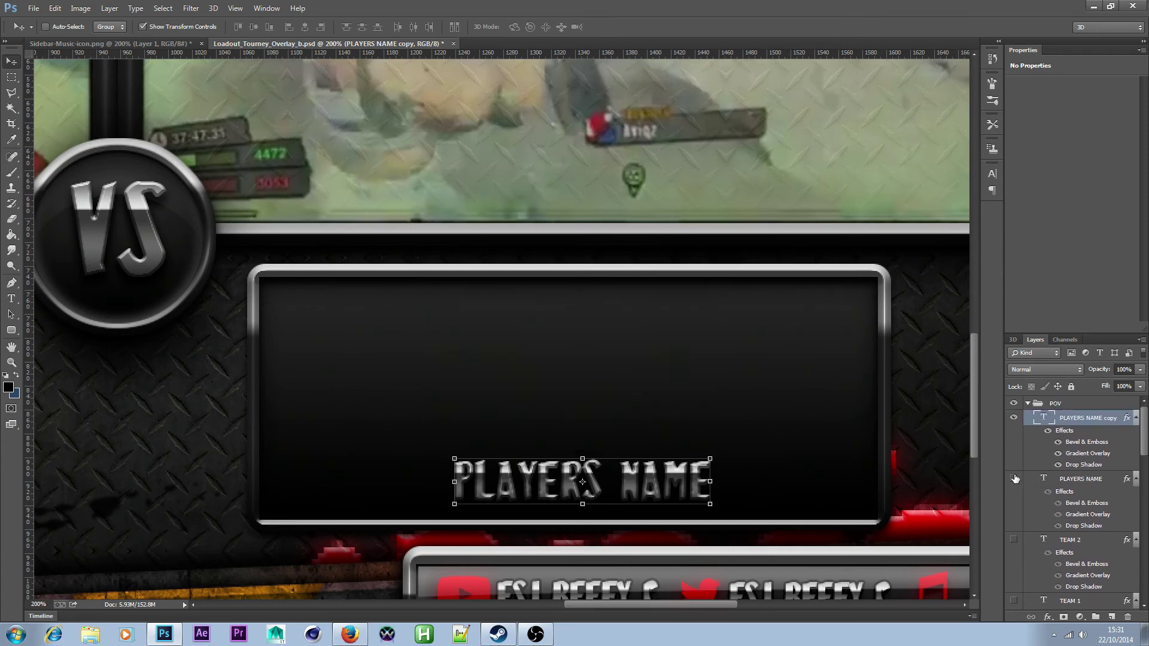
pyautogui.click(1014, 417)
# - Delete roughly the upper half of the POV panel's dark fill on Layer 2, then clear the selection
pyautogui.scroll(-1, 555, 411)
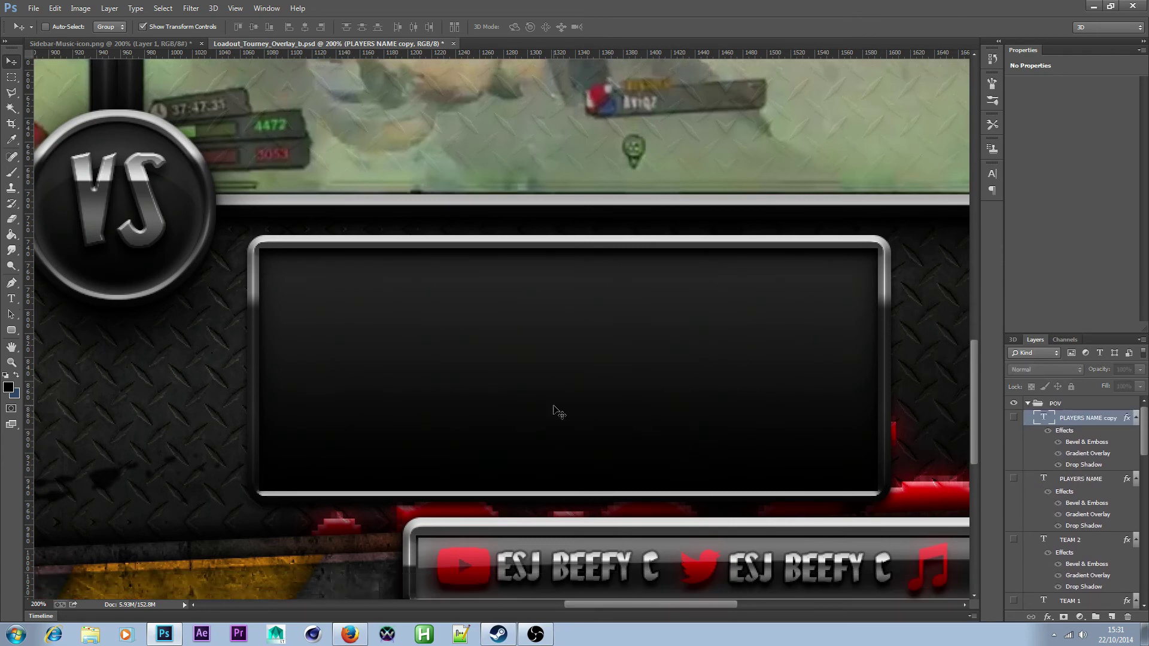
pyautogui.press('z')
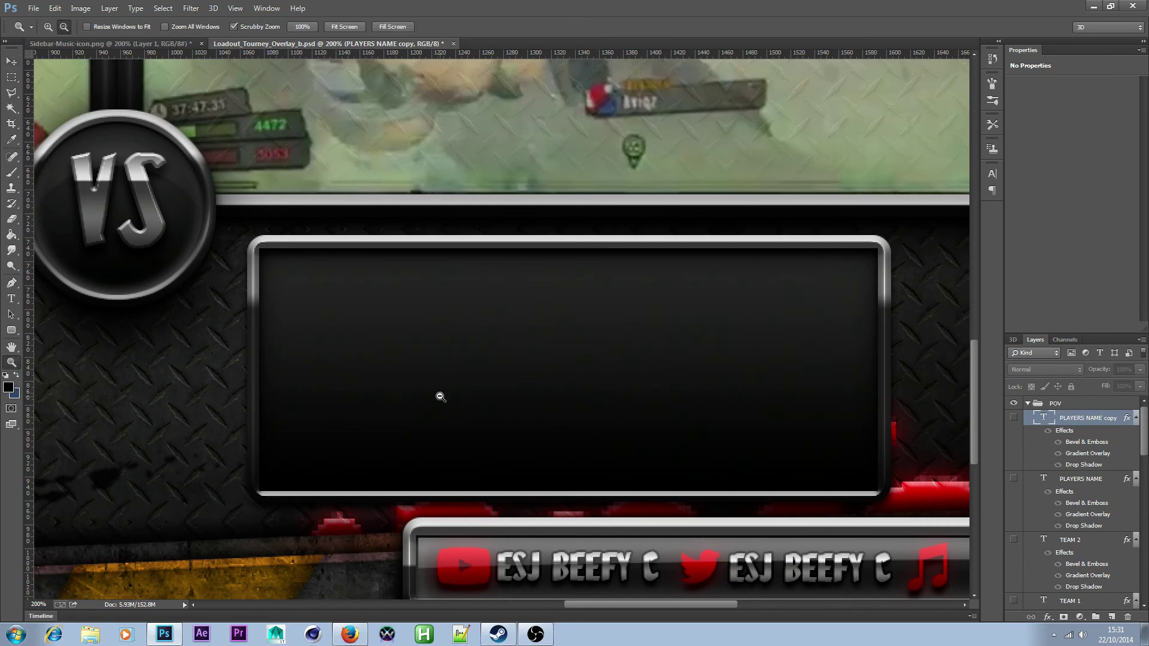
pyautogui.keyDown('alt'); pyautogui.click(441, 395); pyautogui.keyUp('alt')
pyautogui.click(11, 76)
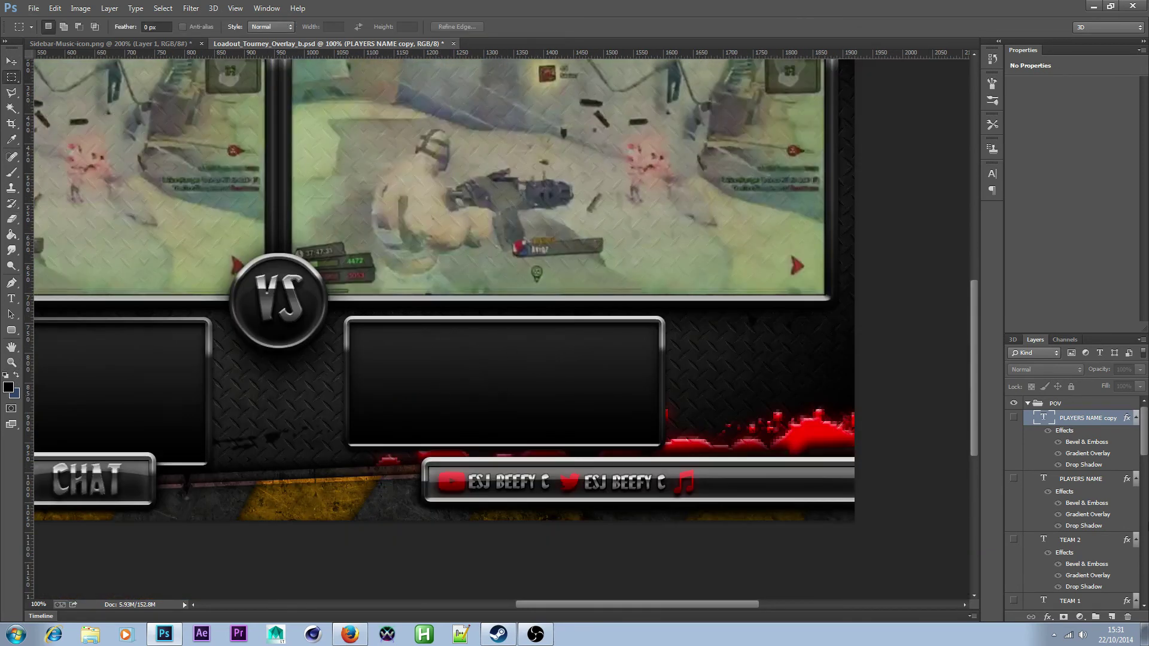
pyautogui.scroll(-8, 1106, 497)
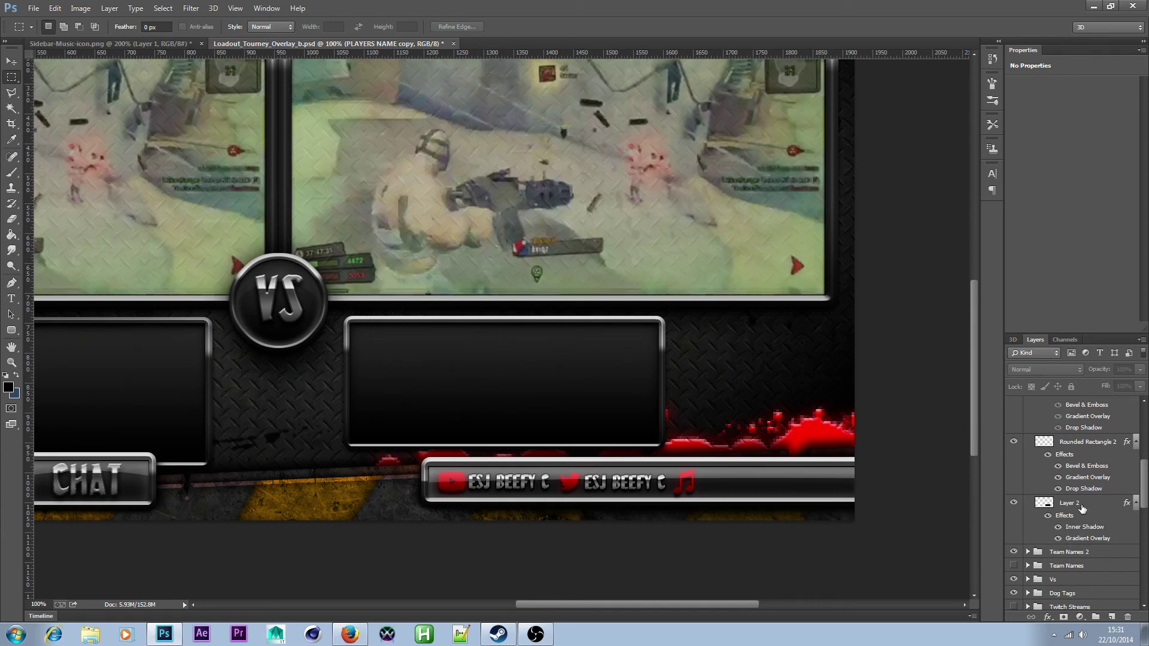
pyautogui.click(1081, 507)
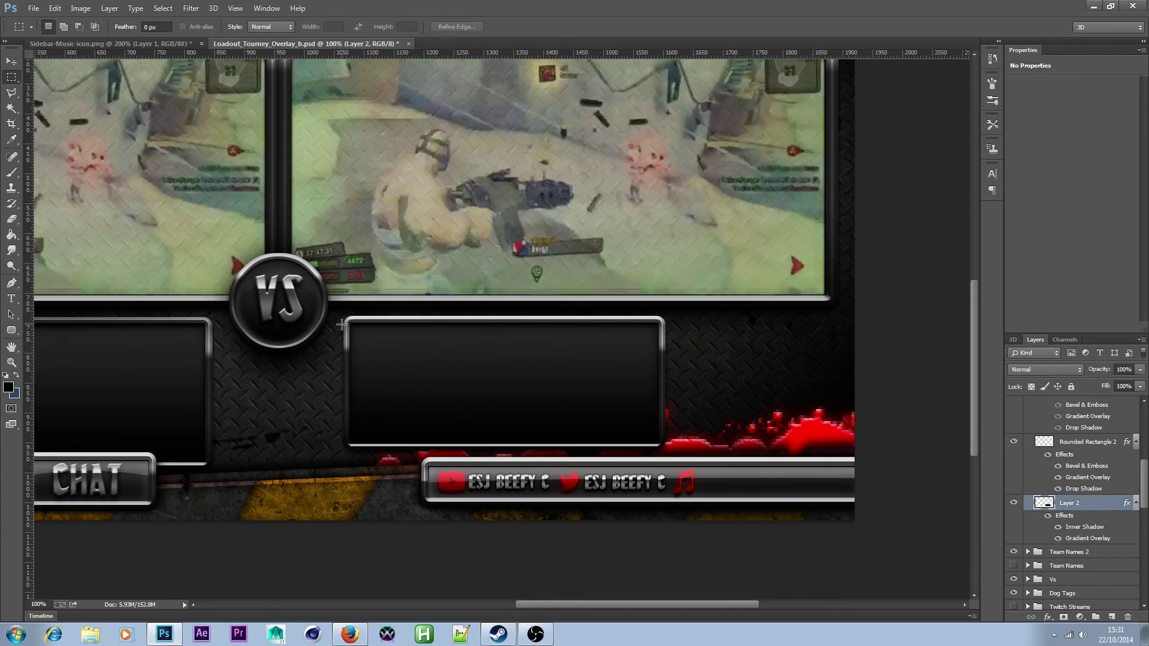
pyautogui.moveTo(334, 311); pyautogui.dragTo(744, 410)
pyautogui.moveTo(745, 383); pyautogui.dragTo(747, 378)
pyautogui.press('Delete')
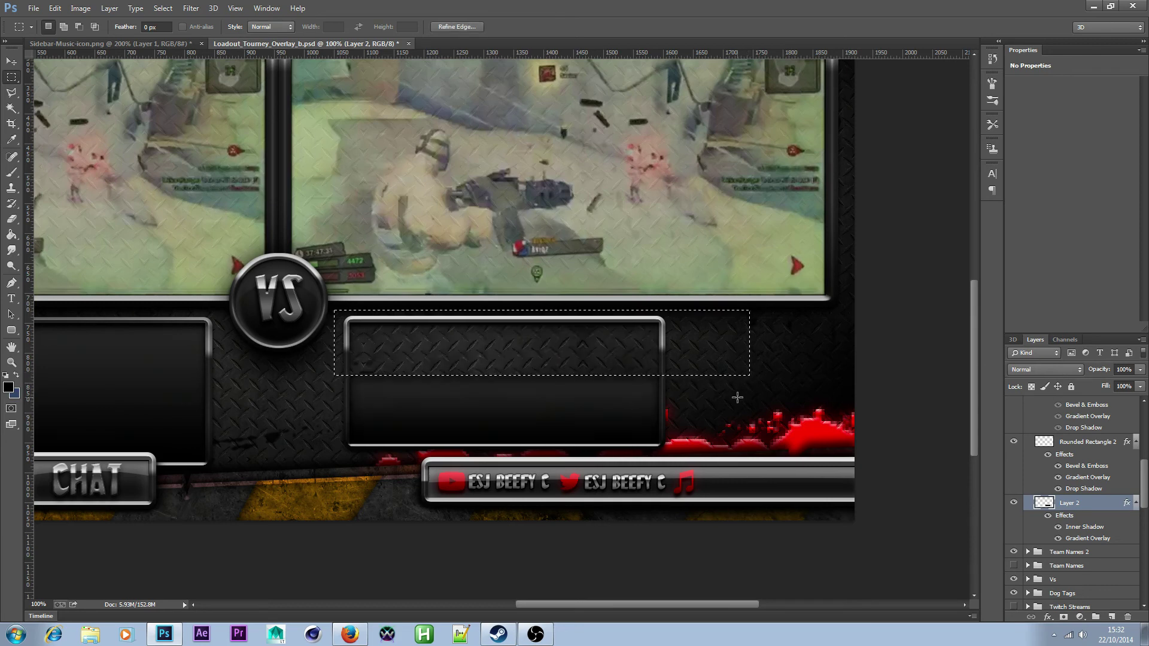
pyautogui.hotkey('ctrl', 'd')
# - Move the upper section of the Rounded Rectangle 2 frame down to the top of the shortened fill and deselect it
pyautogui.click(1092, 445)
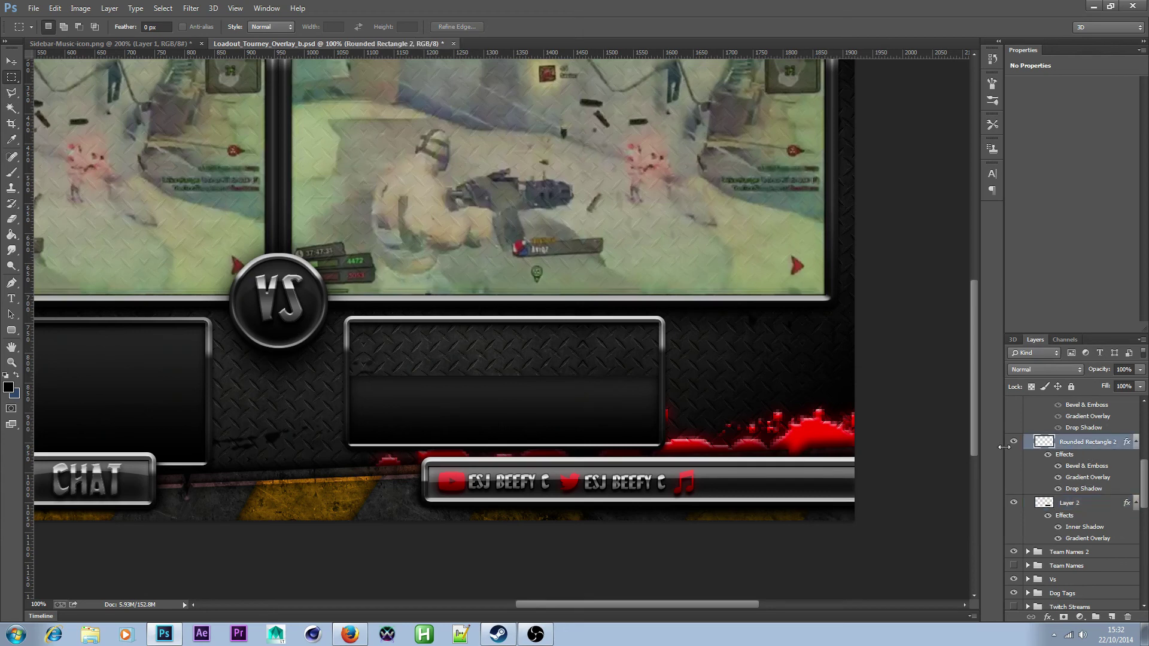
pyautogui.scroll(2, 1086, 461)
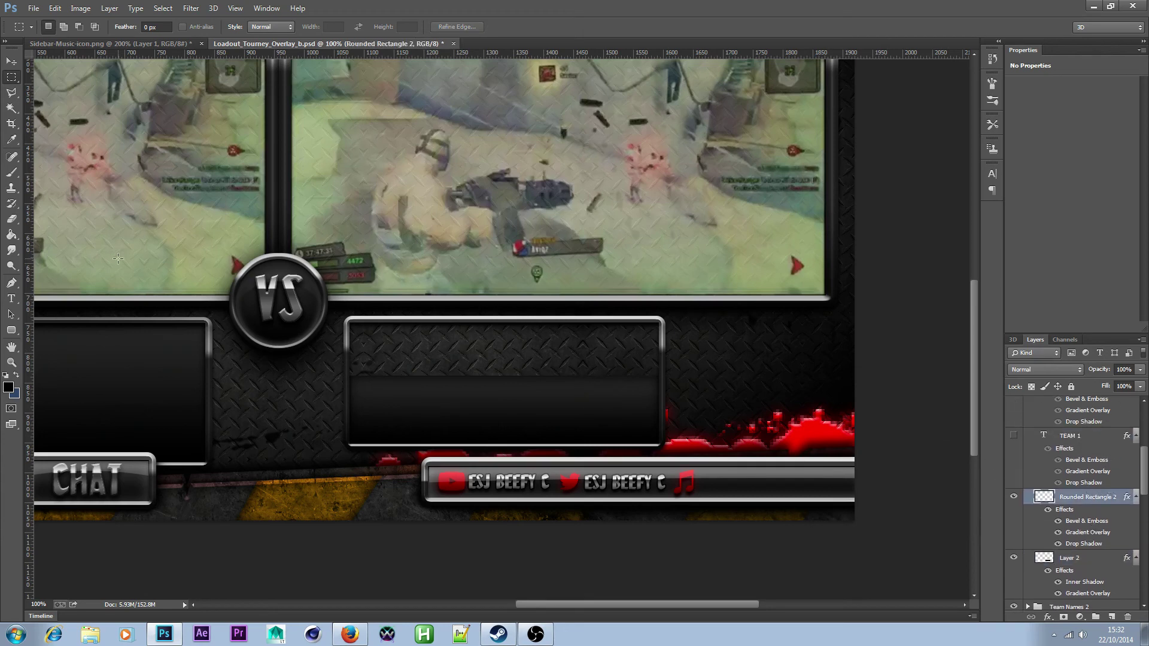
pyautogui.press('v')
pyautogui.press('m')
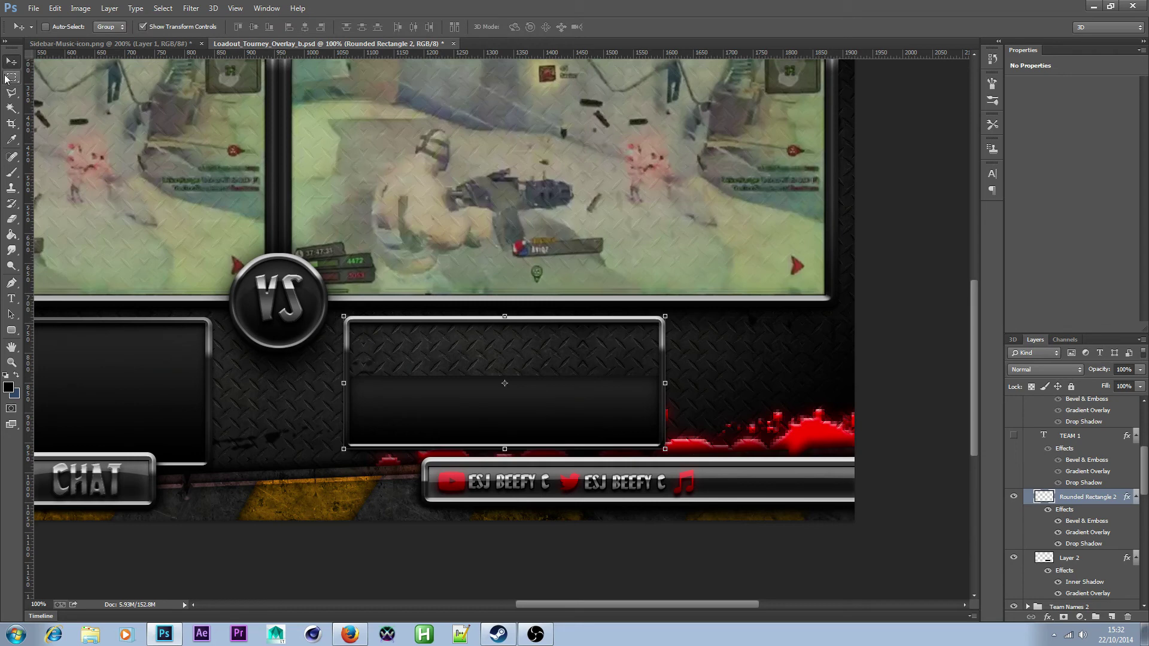
pyautogui.moveTo(458, 359); pyautogui.dragTo(220, 376)
pyautogui.click(13, 60)
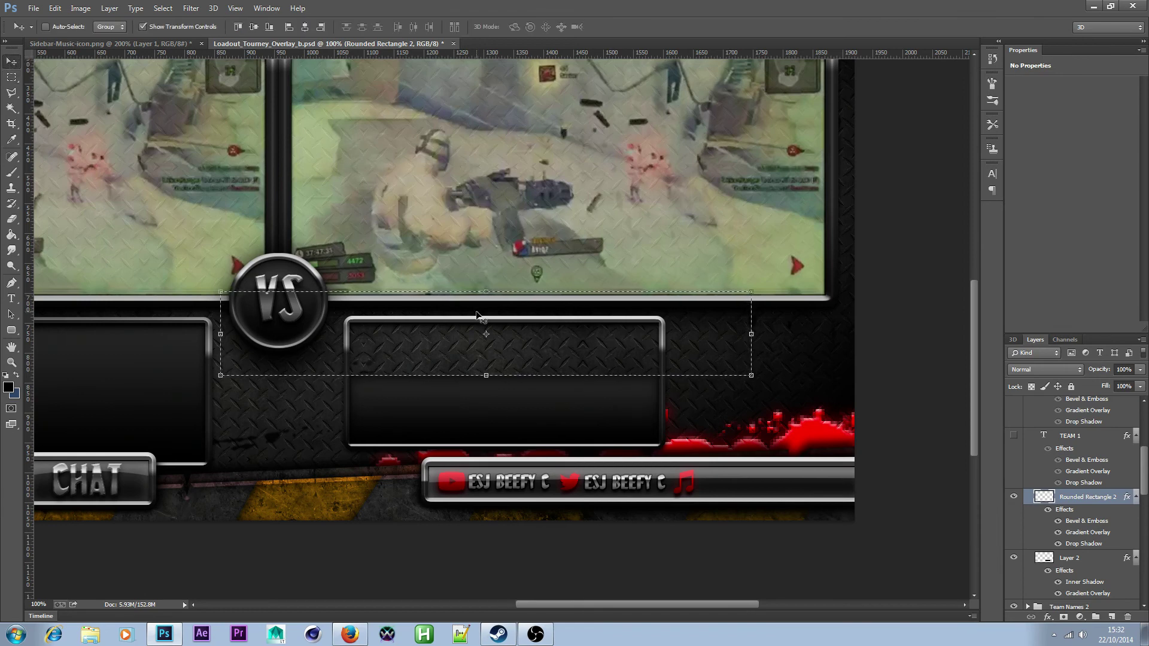
pyautogui.moveTo(476, 329); pyautogui.dragTo(477, 379)
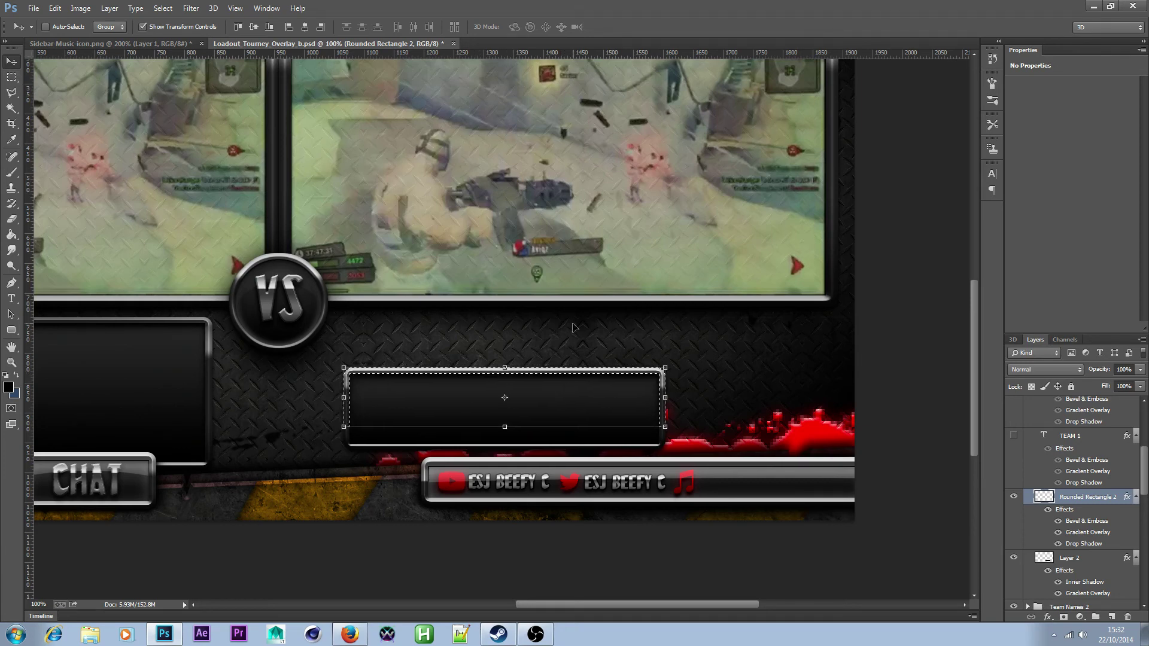
pyautogui.click(11, 77)
pyautogui.hotkey('ctrl', 'd')
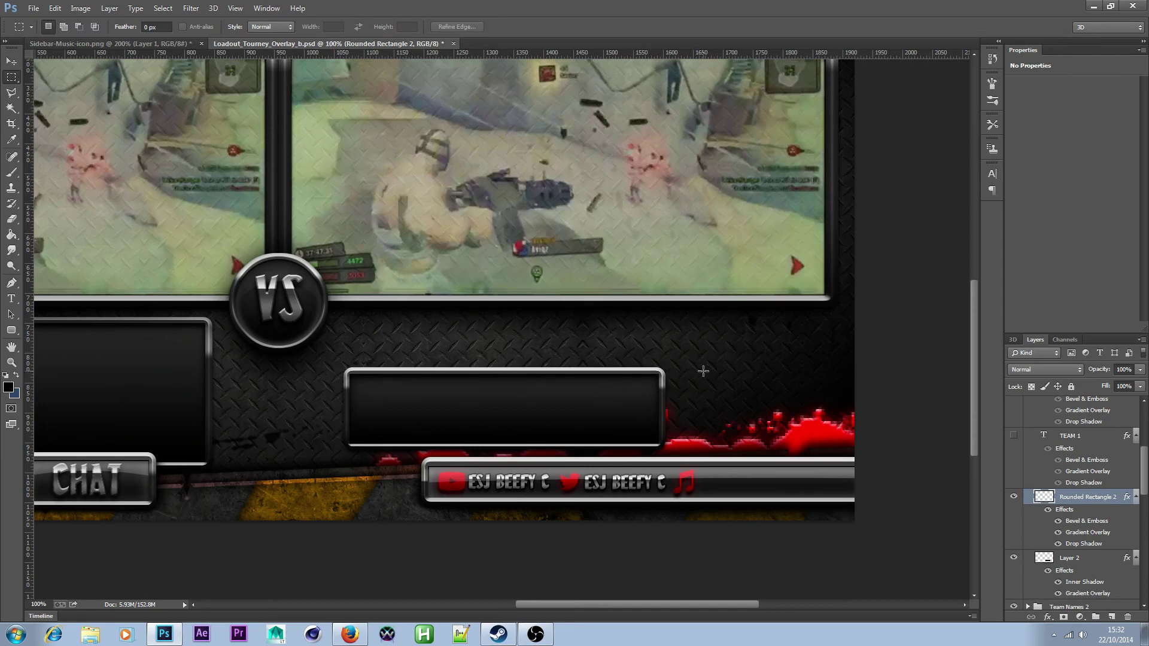
# - Move the right half of the POV frame further right to widen the panel, leaving a gap in the middle, and deselect it
pyautogui.moveTo(699, 347); pyautogui.dragTo(511, 467)
pyautogui.click(12, 61)
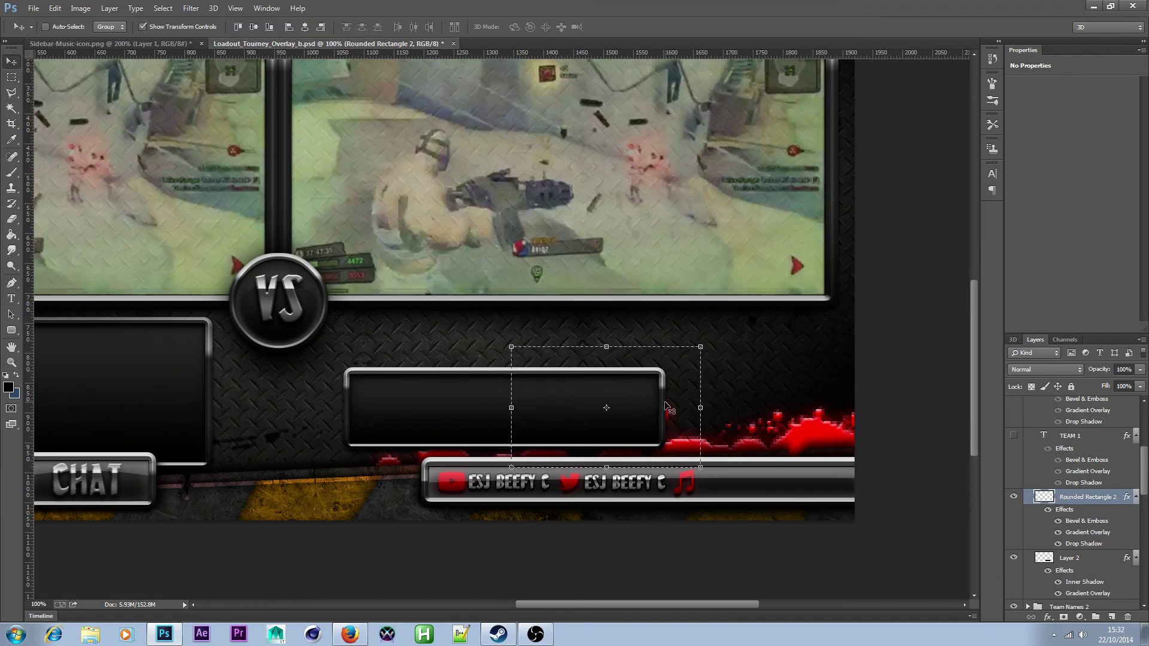
pyautogui.moveTo(680, 417); pyautogui.dragTo(829, 419)
pyautogui.hotkey('ctrl', 'd')
pyautogui.press('m')
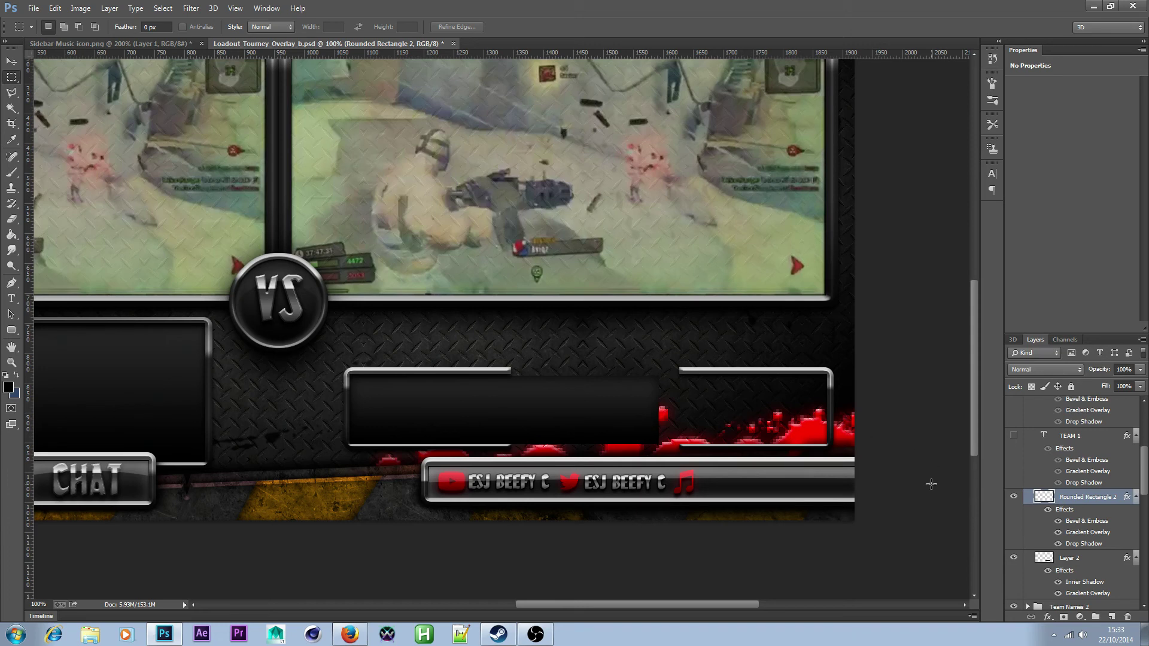
# - Stretch the dark fill on Layer 2 to about 154.55% width so it reaches the frame's right edge
pyautogui.click(1087, 559)
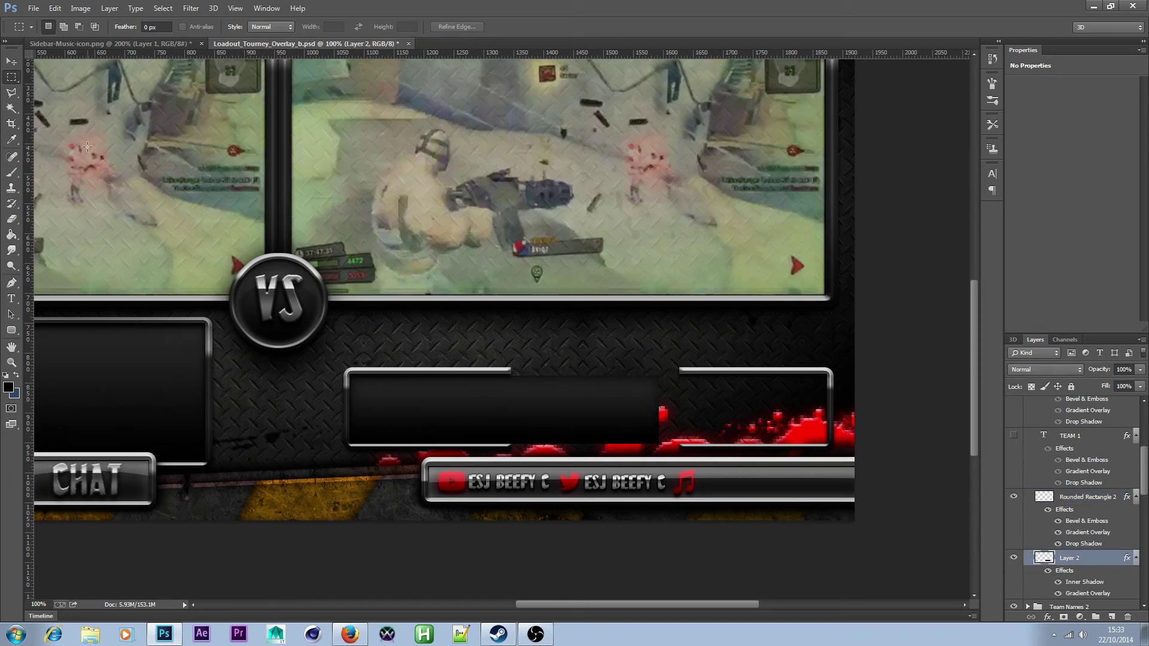
pyautogui.click(55, 8)
pyautogui.moveTo(176, 255)
pyautogui.click(225, 271)
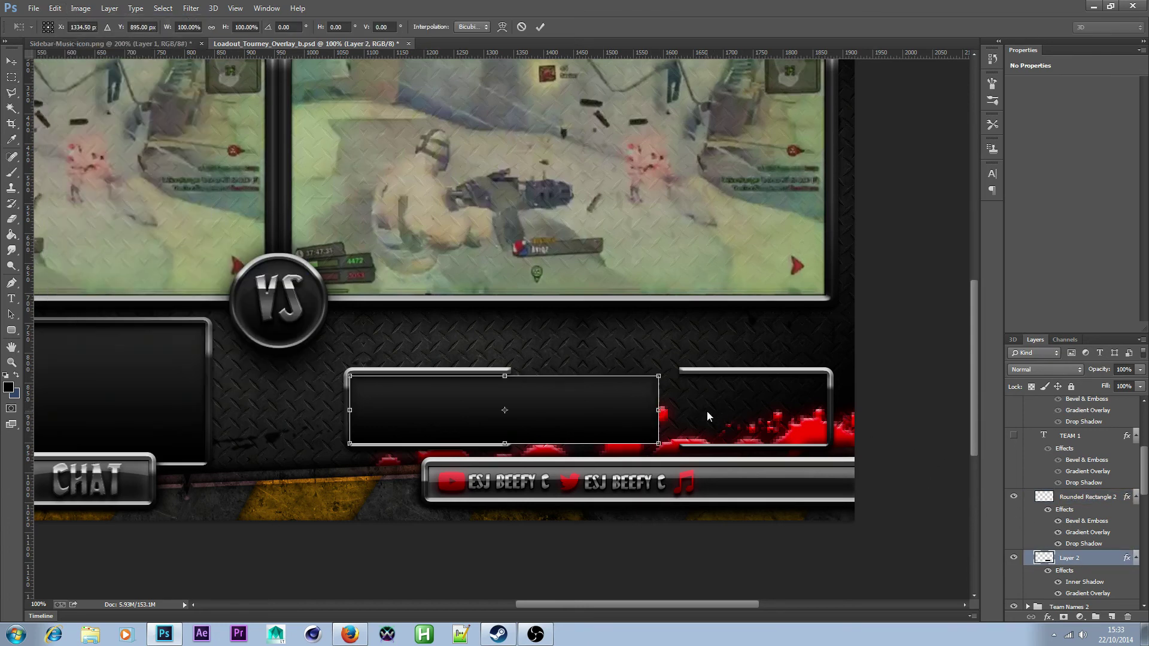
pyautogui.moveTo(665, 416); pyautogui.dragTo(831, 419)
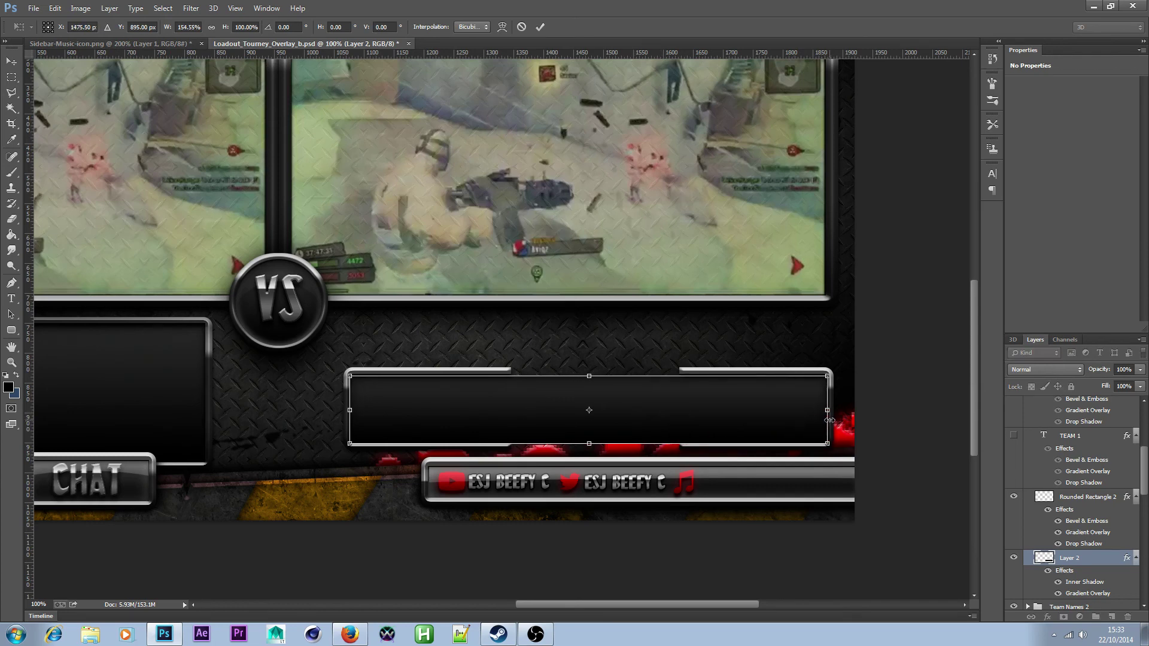
pyautogui.press('Return')
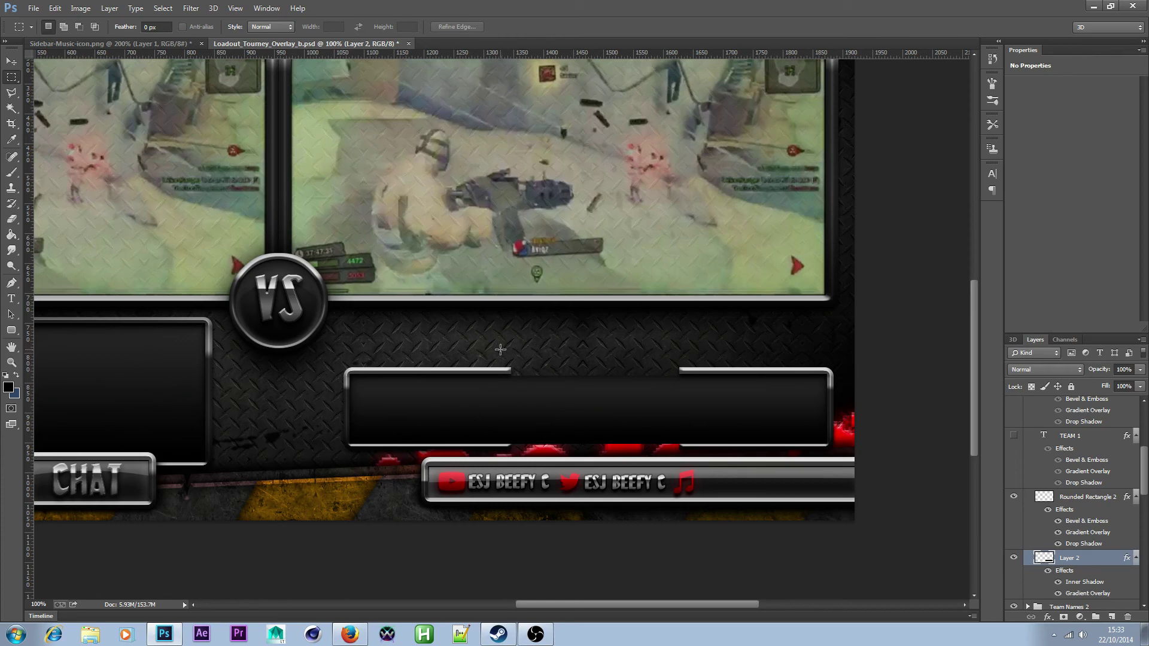
# - Select a narrow vertical strip across the POV frame just before the gap and make Rounded Rectangle 2 the active layer
pyautogui.moveTo(526, 474); pyautogui.dragTo(506, 473)
pyautogui.click(55, 9)
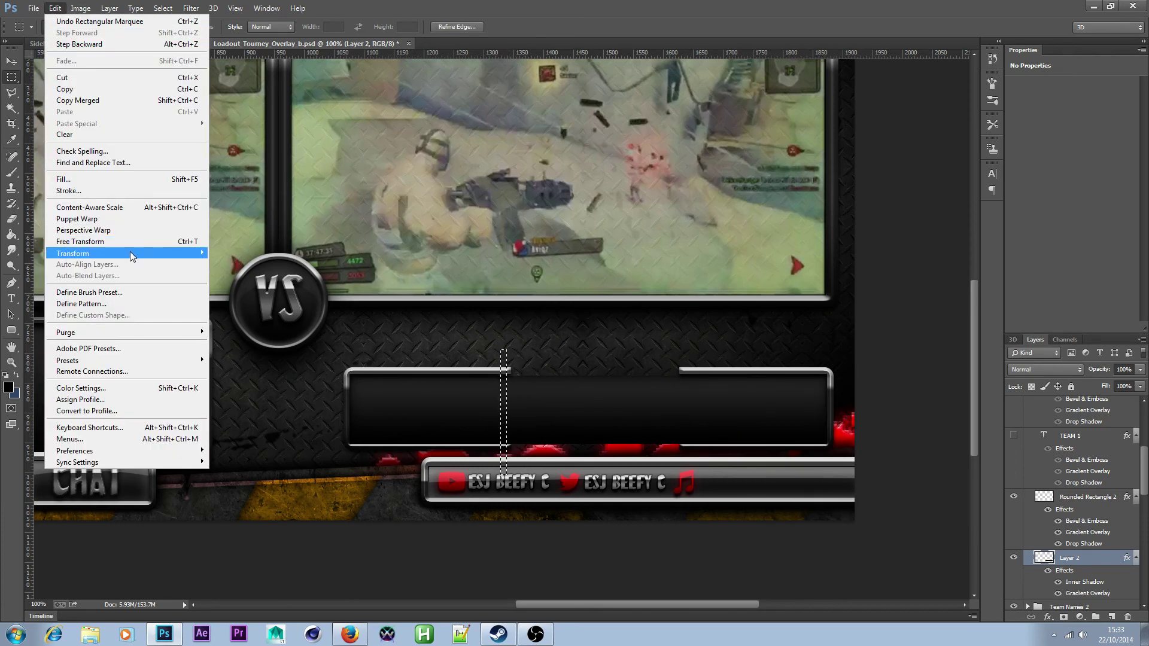
pyautogui.moveTo(131, 254)
pyautogui.click(281, 269)
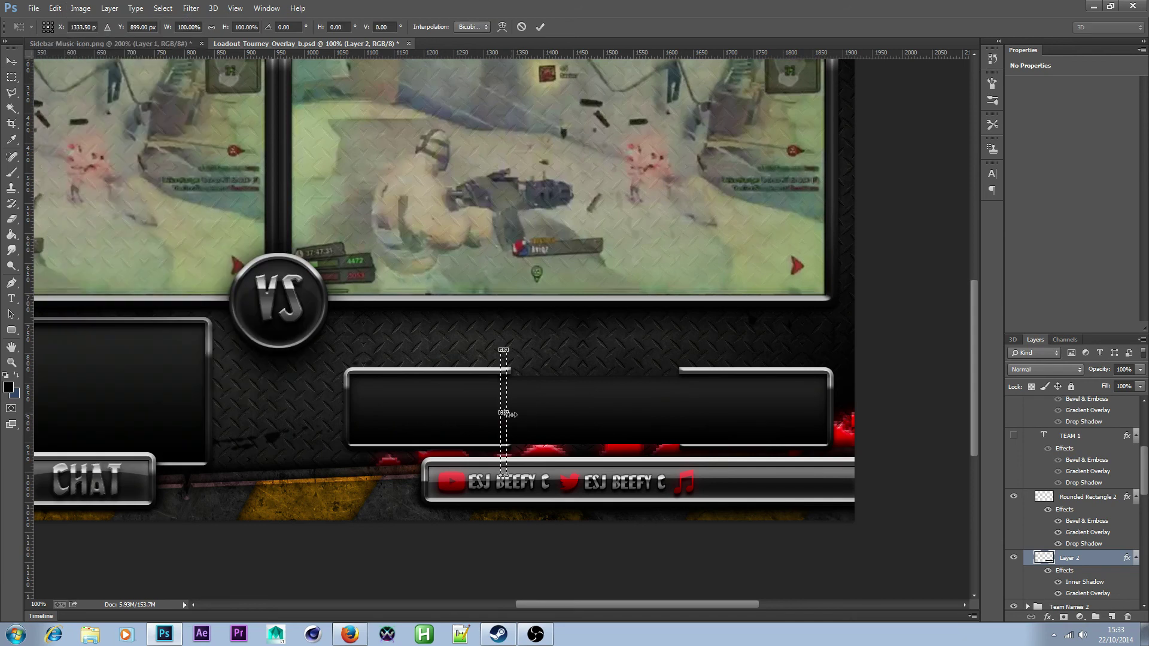
pyautogui.press('Return')
pyautogui.click(1088, 500)
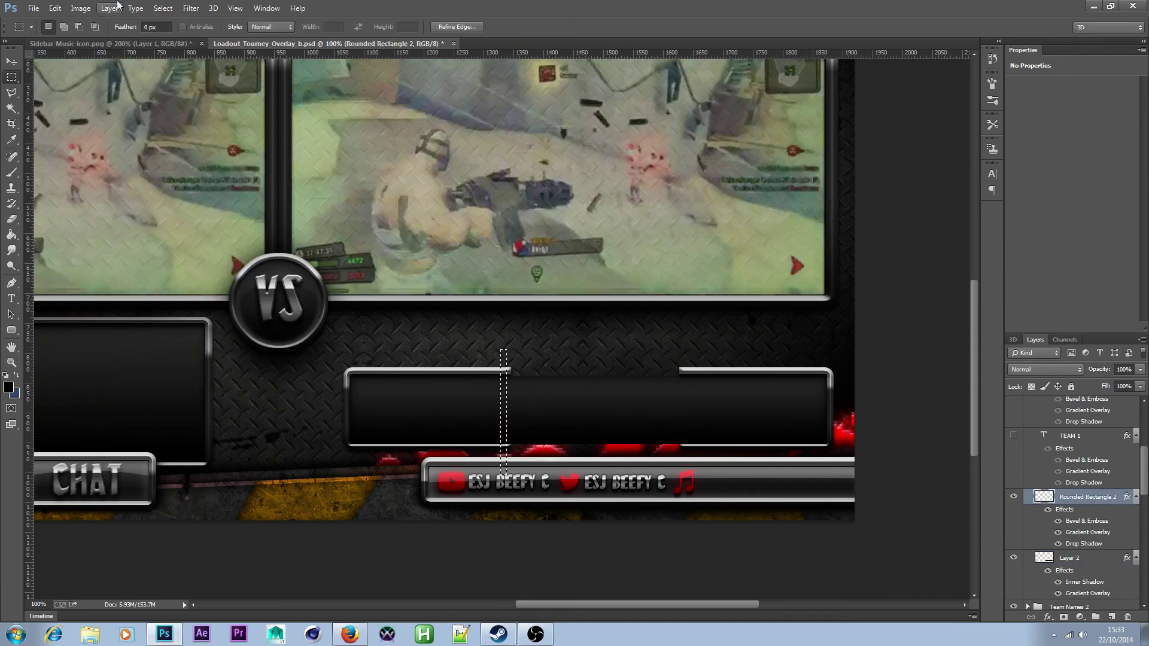
pyautogui.click(54, 8)
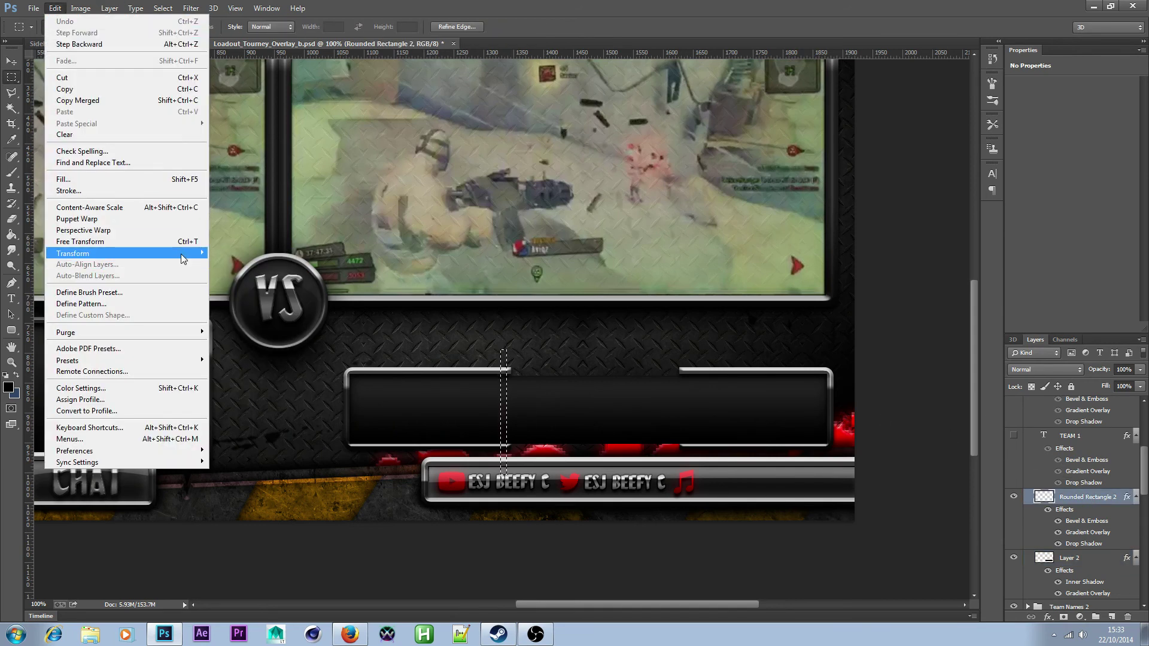
pyautogui.moveTo(180, 253)
pyautogui.click(311, 272)
pyautogui.moveTo(506, 419); pyautogui.dragTo(530, 419)
pyautogui.press('Escape')
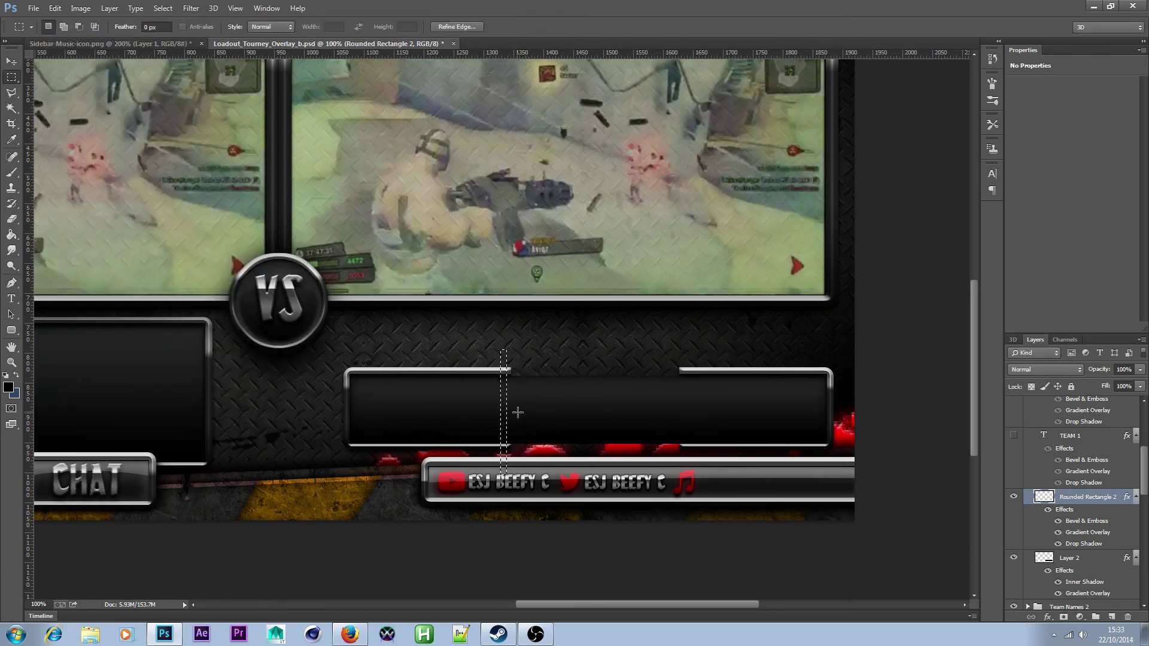
# - Stretch the selected strip of the Rounded Rectangle 2 frame across the gap to join both halves, and deselect it
pyautogui.click(55, 8)
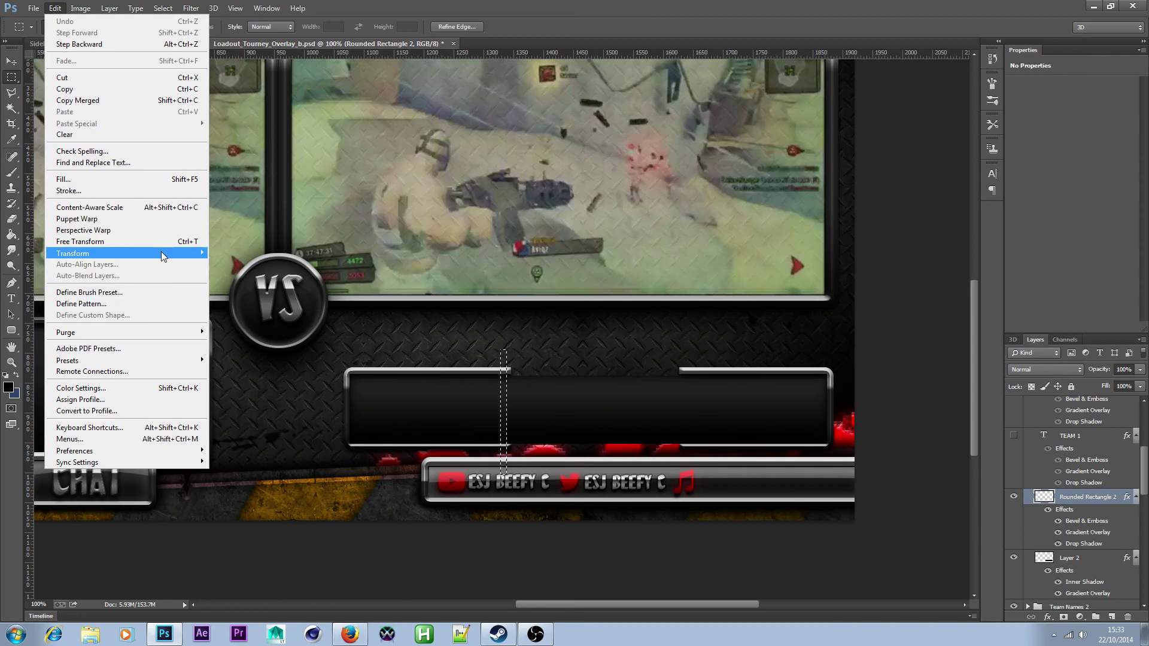
pyautogui.moveTo(166, 255)
pyautogui.click(239, 271)
pyautogui.moveTo(506, 413); pyautogui.dragTo(692, 413)
pyautogui.press('Return')
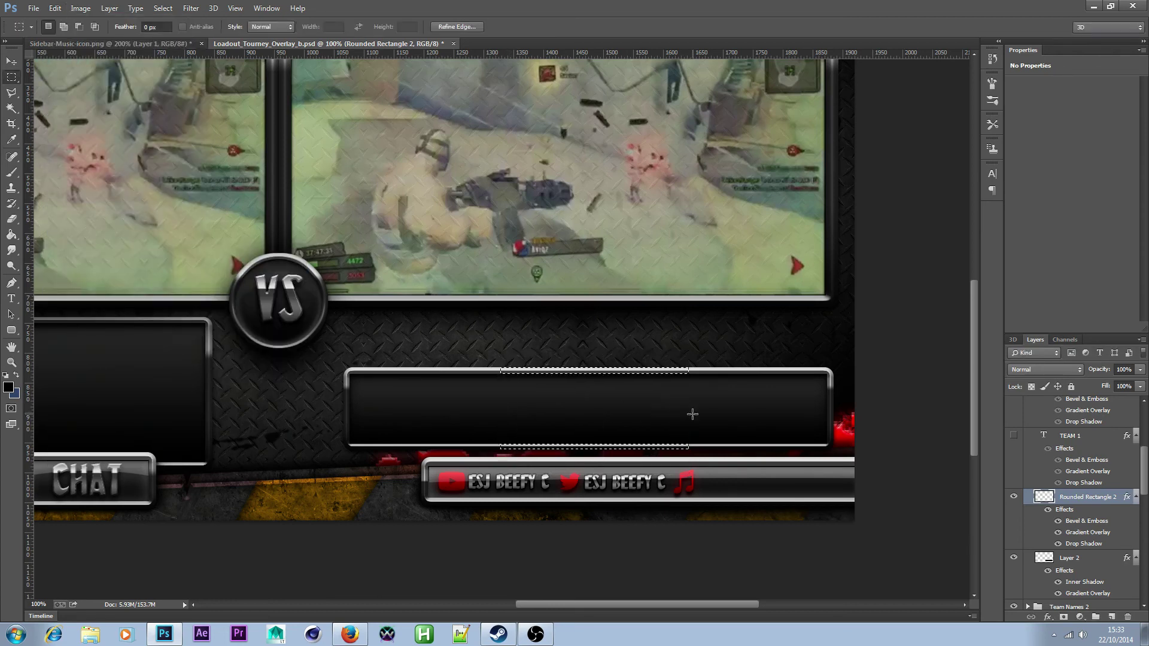
pyautogui.hotkey('ctrl', 'd')
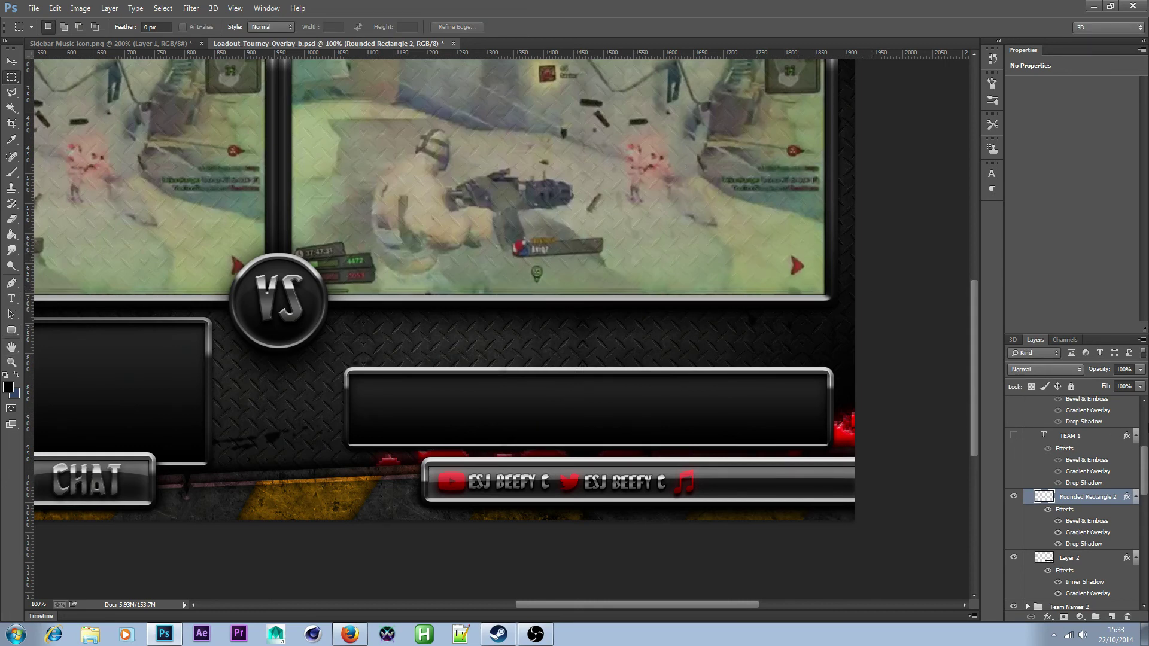
# - Show the PLAYERS NAME copy, PLAYERS NAME, TEAM 2 and TEAM 1 text layers in the POV group
pyautogui.scroll(4, 1130, 437)
pyautogui.scroll(3, 1130, 437)
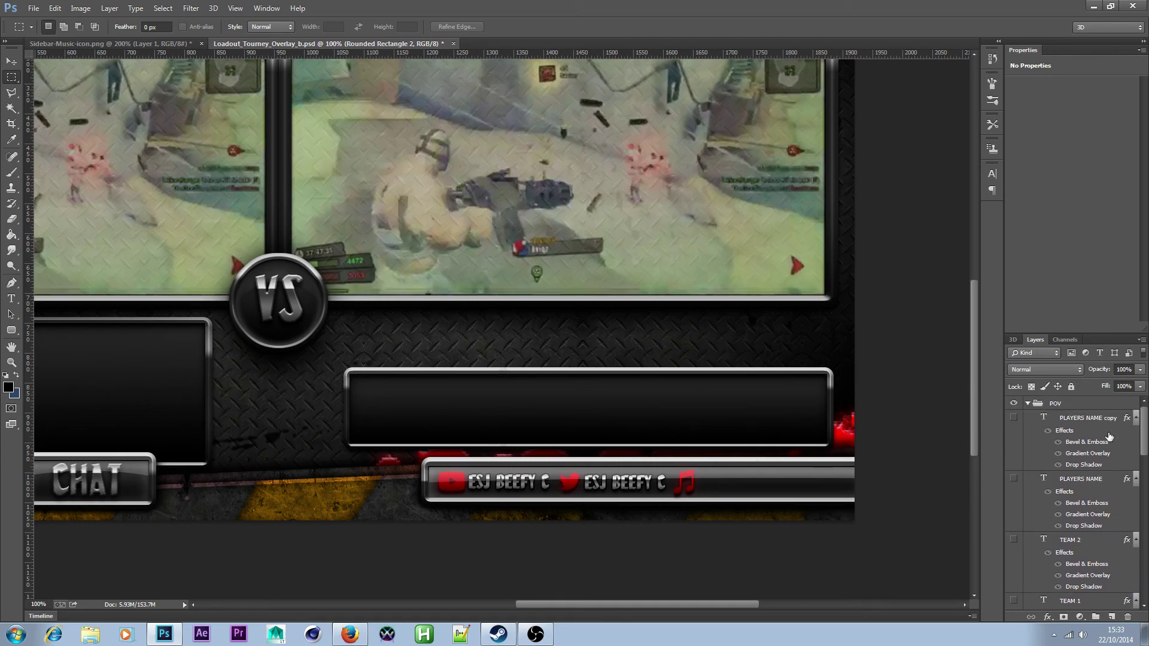
pyautogui.click(1014, 418)
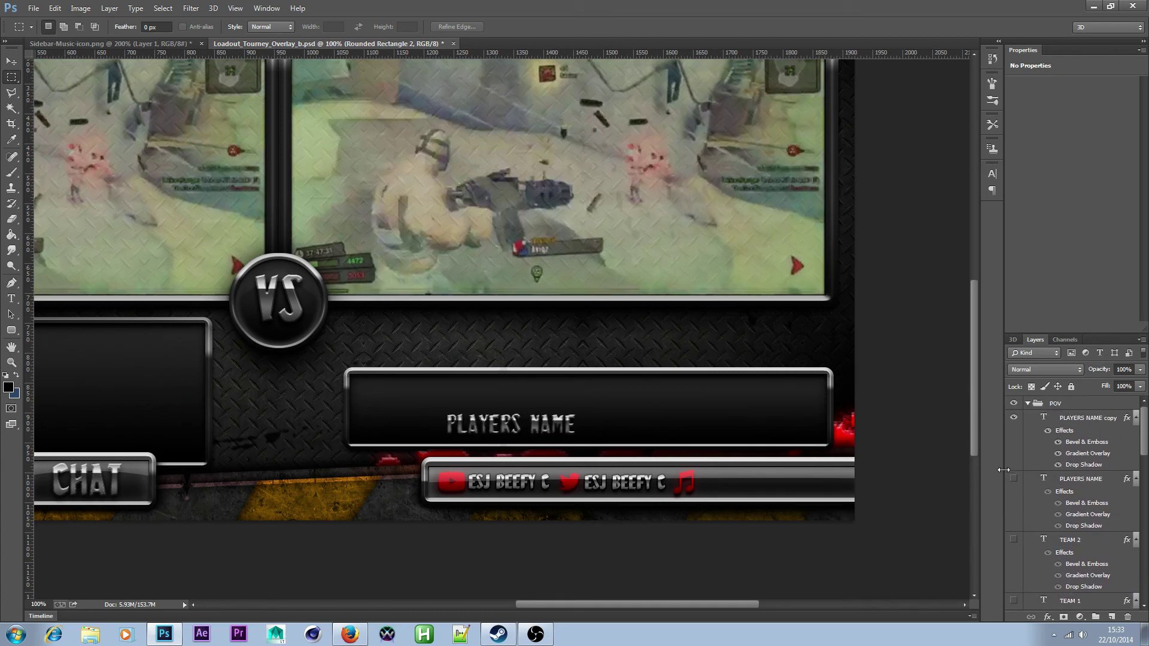
pyautogui.click(1014, 479)
pyautogui.click(1014, 540)
pyautogui.scroll(-3, 1038, 548)
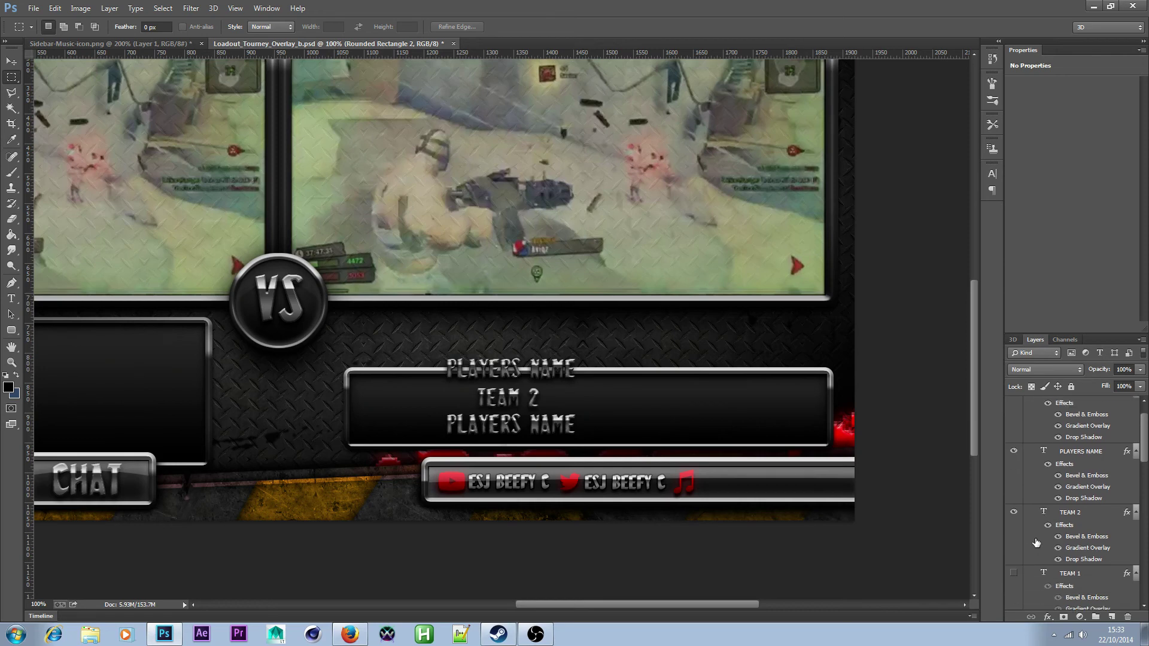
pyautogui.click(1012, 535)
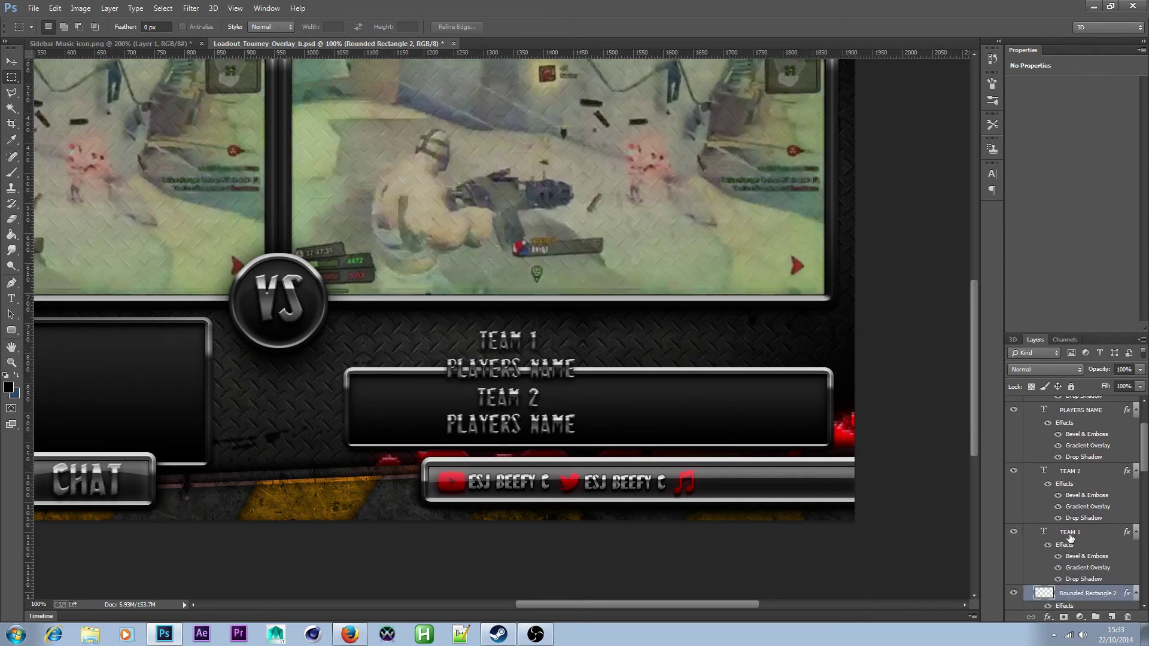
# - Move the TEAM 1 text into the POV panel's upper left and place the PLAYERS NAME text beside it
pyautogui.click(1069, 537)
pyautogui.click(11, 62)
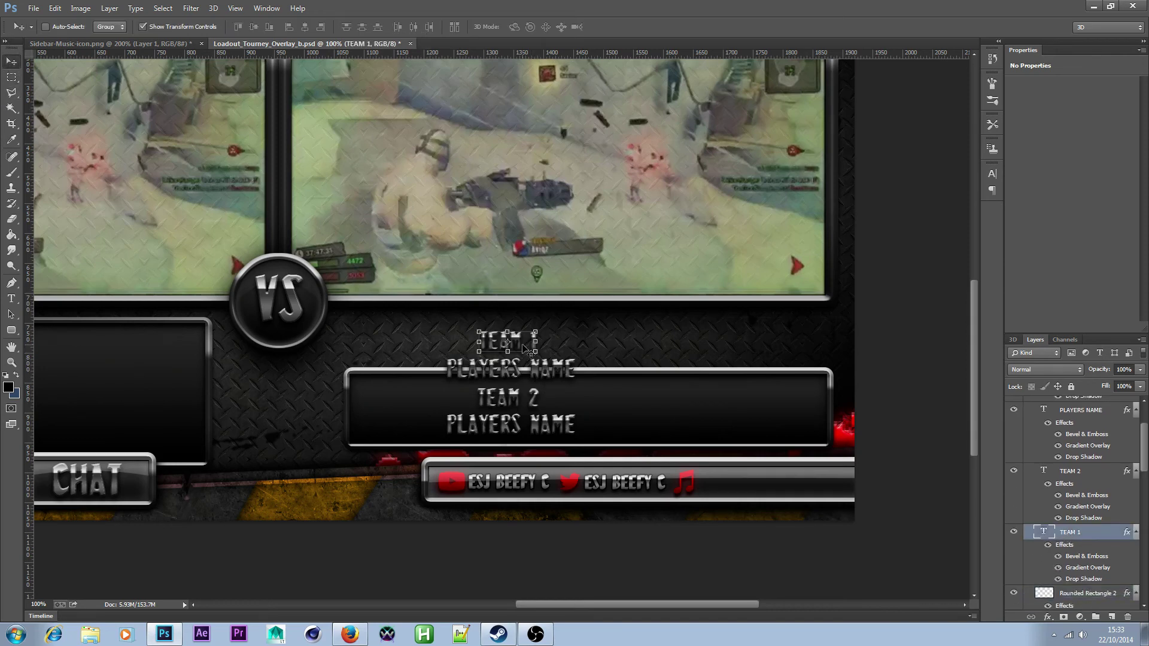
pyautogui.moveTo(522, 348); pyautogui.dragTo(406, 393)
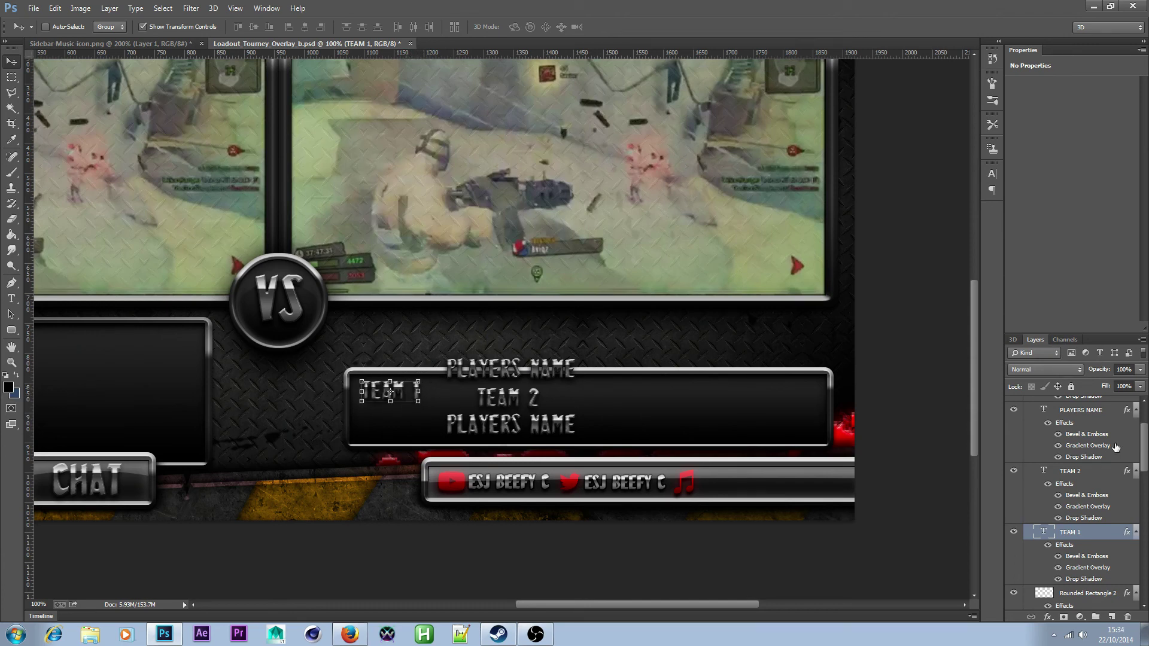
pyautogui.click(1100, 414)
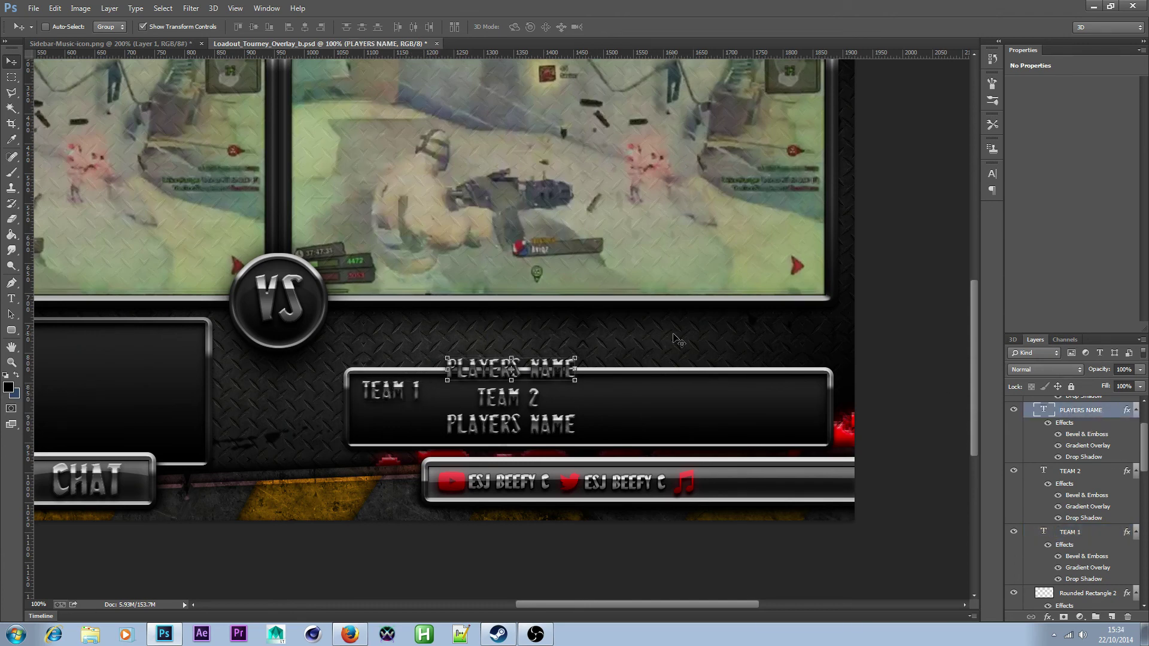
pyautogui.moveTo(512, 378); pyautogui.dragTo(507, 395)
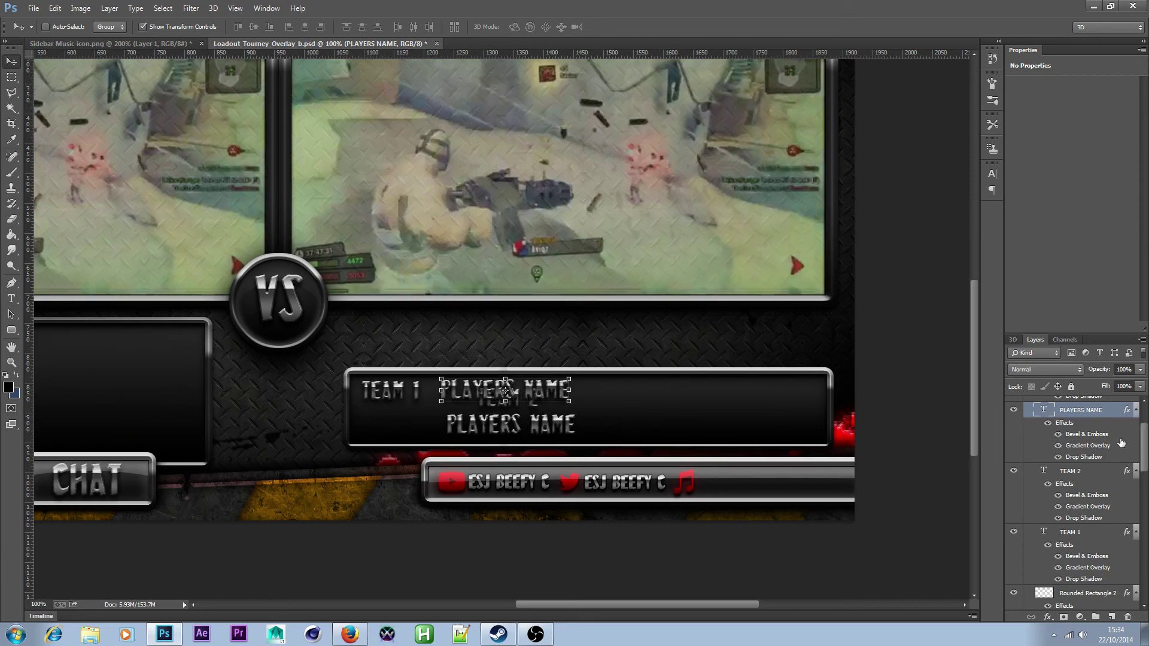
# - Arrange the second PLAYERS NAME text and the TEAM 2 text as a row beneath the TEAM 1 row
pyautogui.scroll(3, 1113, 440)
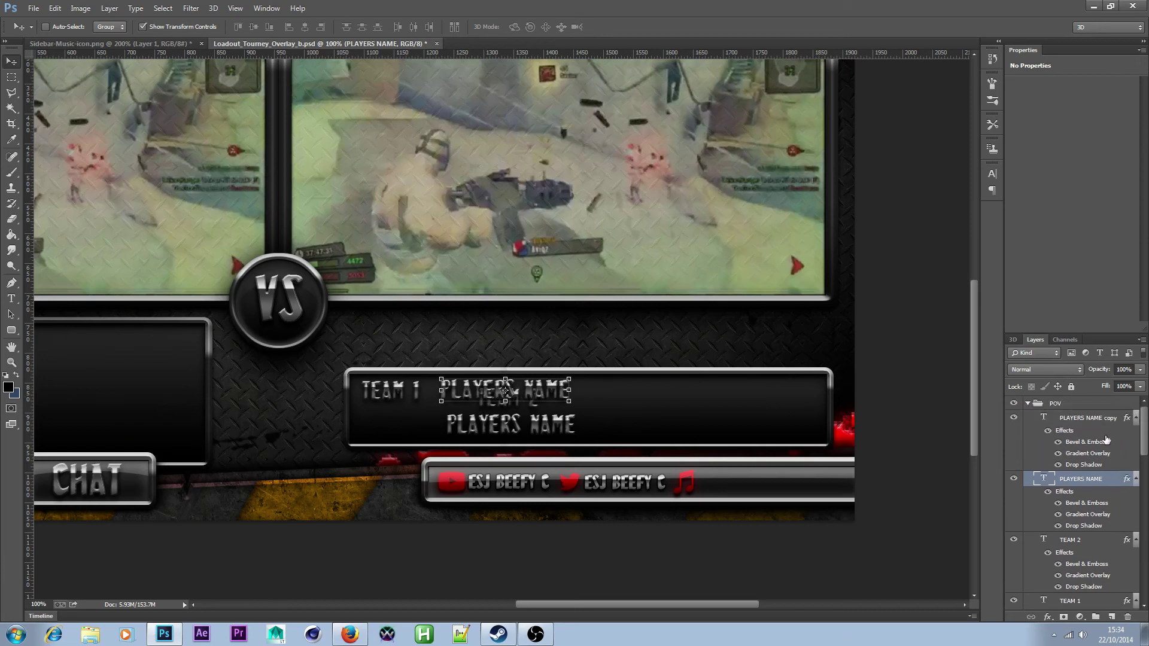
pyautogui.click(1101, 420)
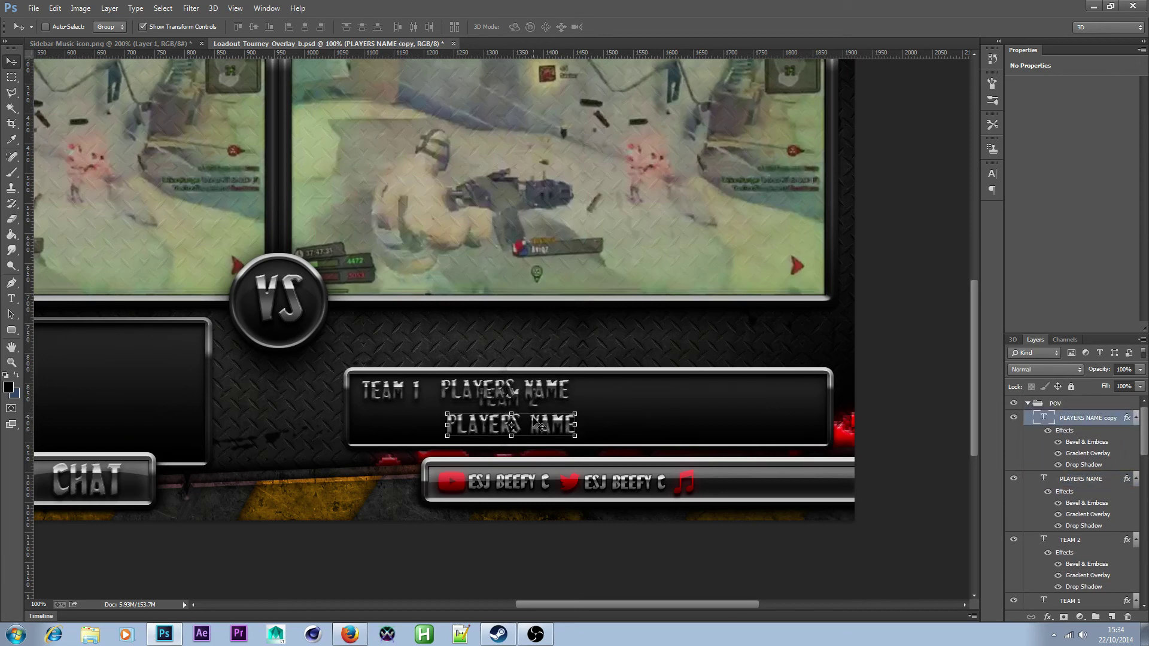
pyautogui.moveTo(544, 425); pyautogui.dragTo(526, 422)
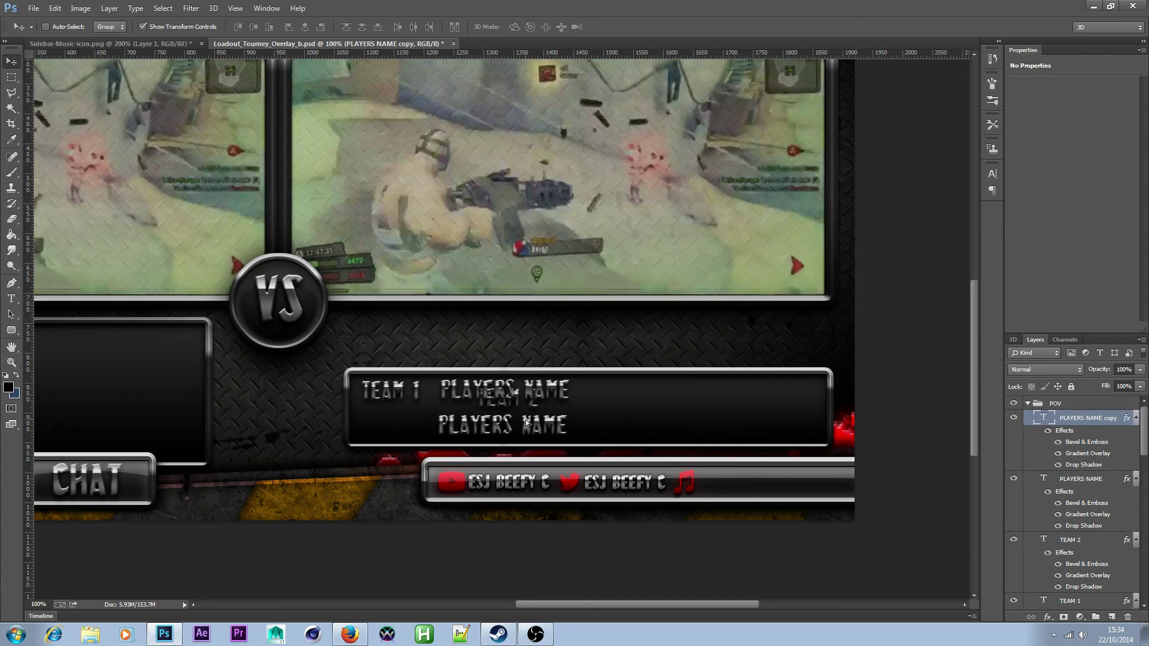
pyautogui.click(1087, 541)
pyautogui.hotkey('ctrl', 't')
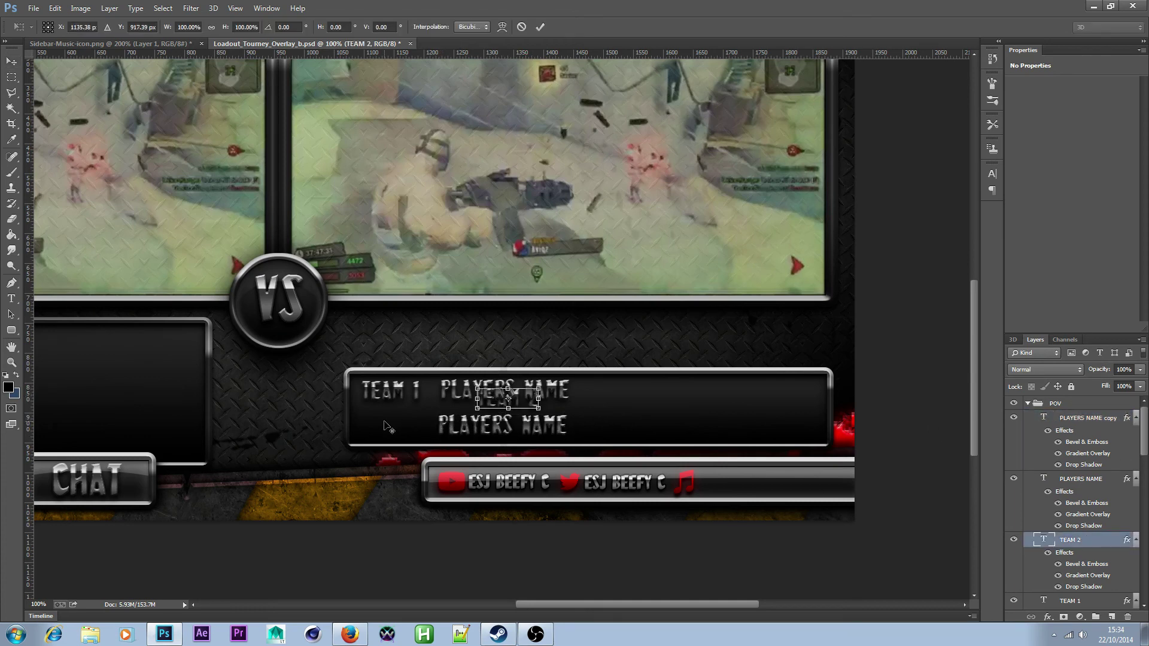
pyautogui.moveTo(387, 426); pyautogui.dragTo(417, 424)
pyautogui.press('Return')
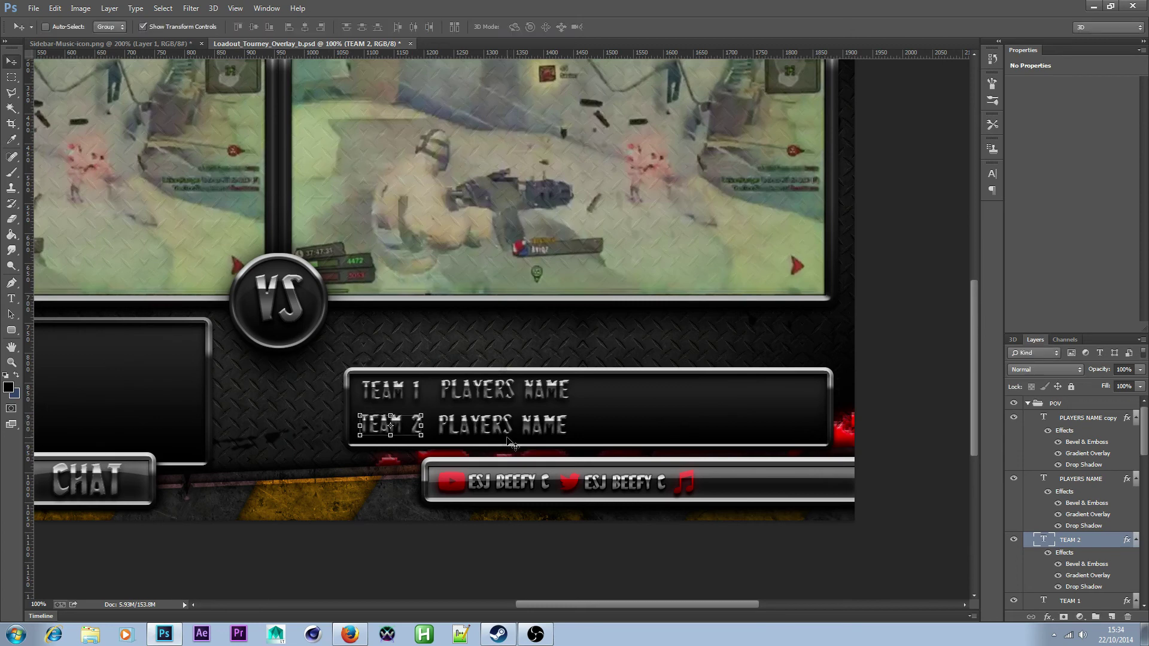
# - Select all four team and player name text layers and move them together to the centre of the POV panel
pyautogui.click(9, 81)
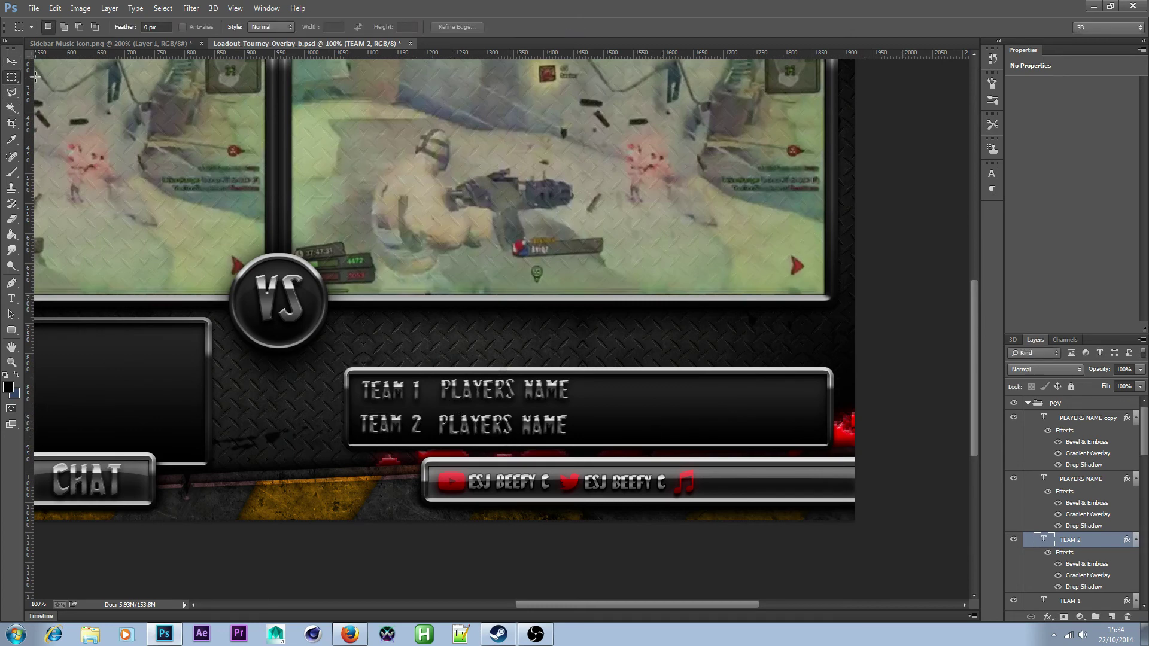
pyautogui.click(11, 61)
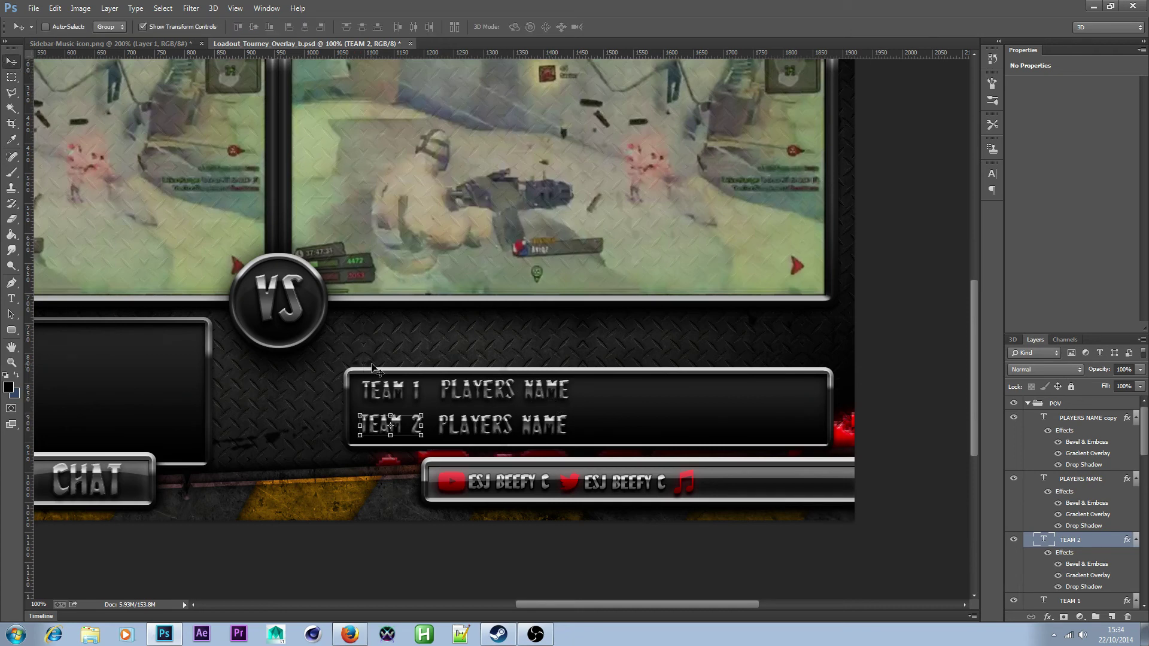
pyautogui.click(1065, 419)
pyautogui.keyDown('ctrl'); pyautogui.click(1088, 482); pyautogui.keyUp('ctrl')
pyautogui.keyDown('ctrl'); pyautogui.click(1070, 541); pyautogui.keyUp('ctrl')
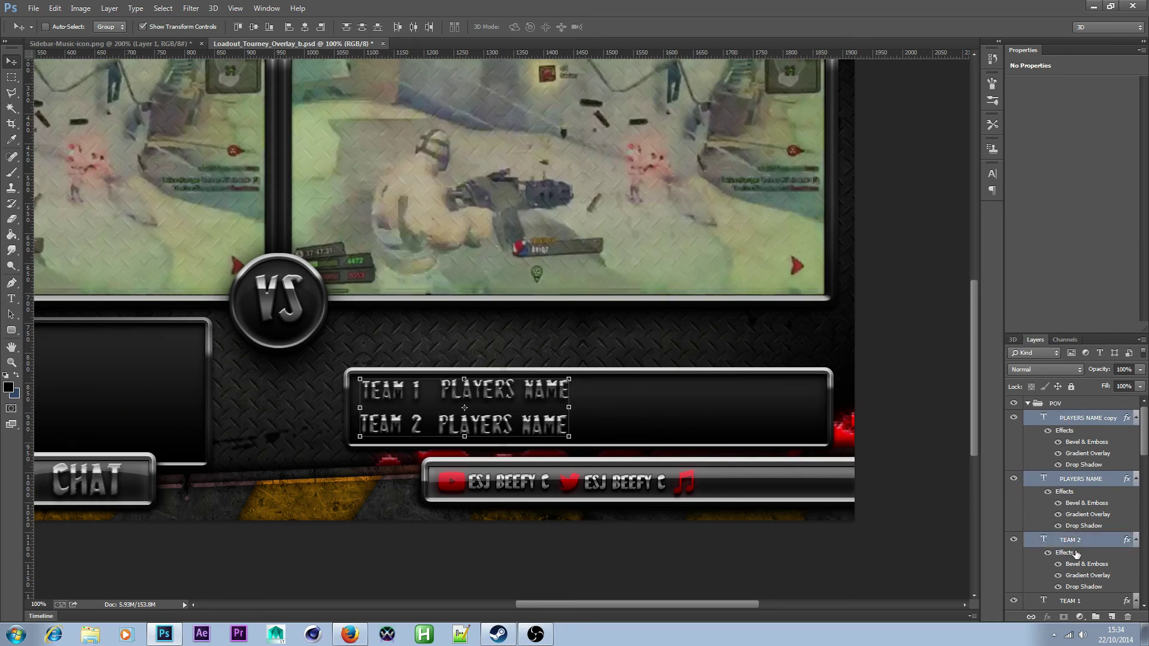
pyautogui.keyDown('ctrl'); pyautogui.click(1070, 601); pyautogui.keyUp('ctrl')
pyautogui.scroll(-3, 1074, 598)
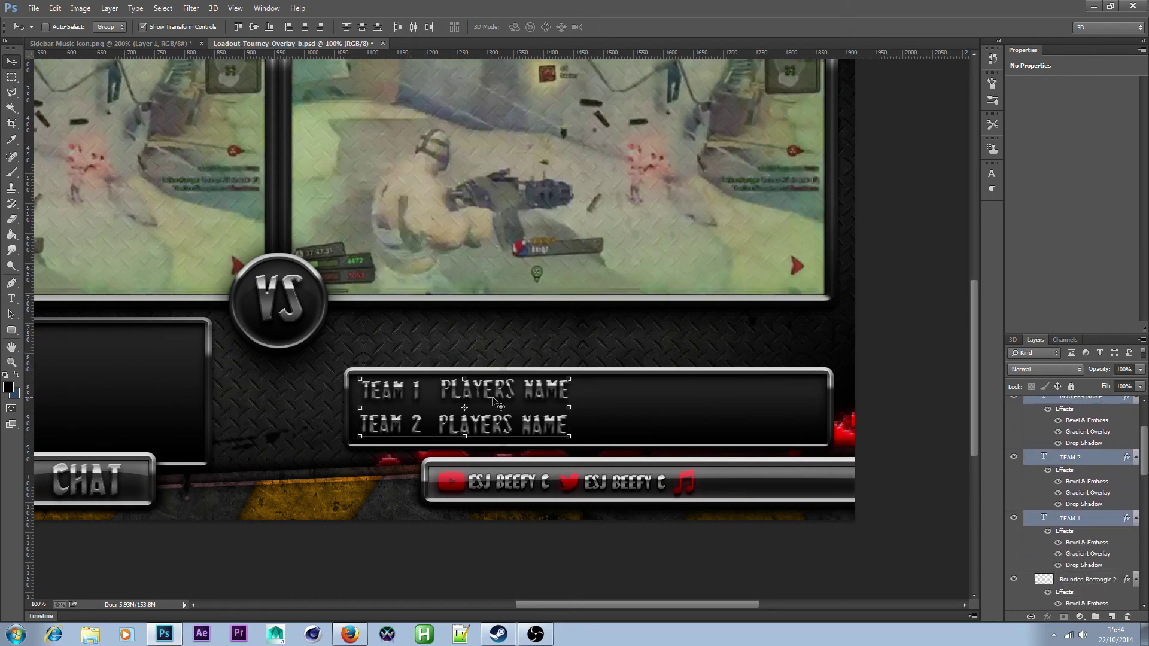
pyautogui.moveTo(499, 405); pyautogui.dragTo(624, 414)
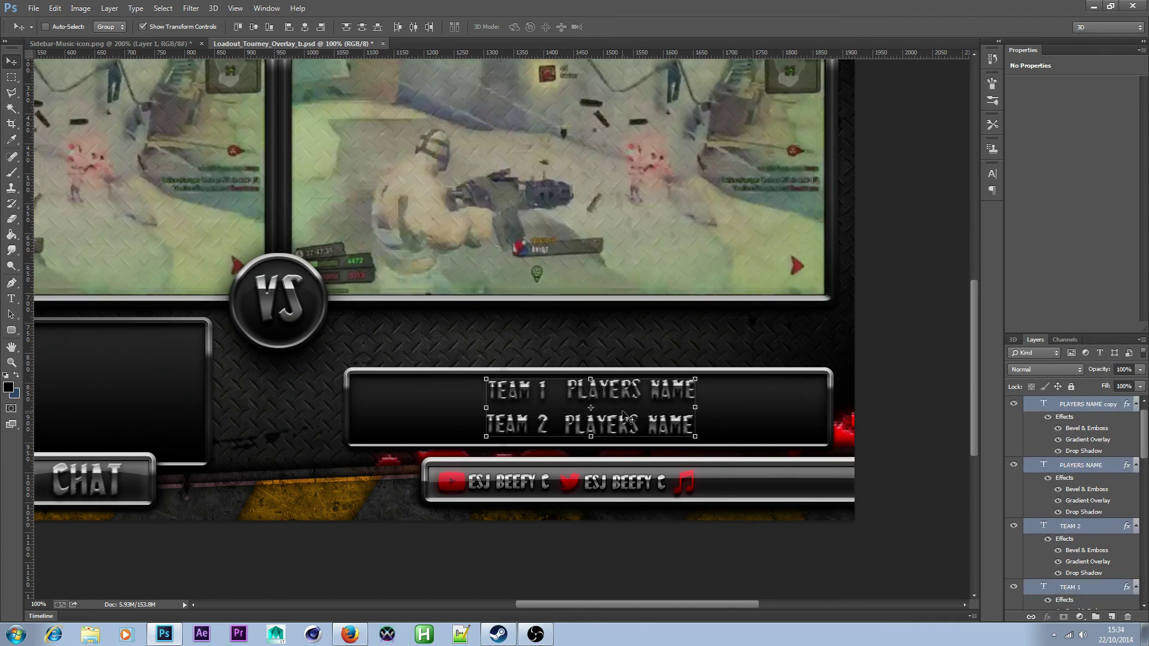
# - Review the whole overlay, check the Twitch stream page in Firefox, and return to Photoshop
pyautogui.click(12, 77)
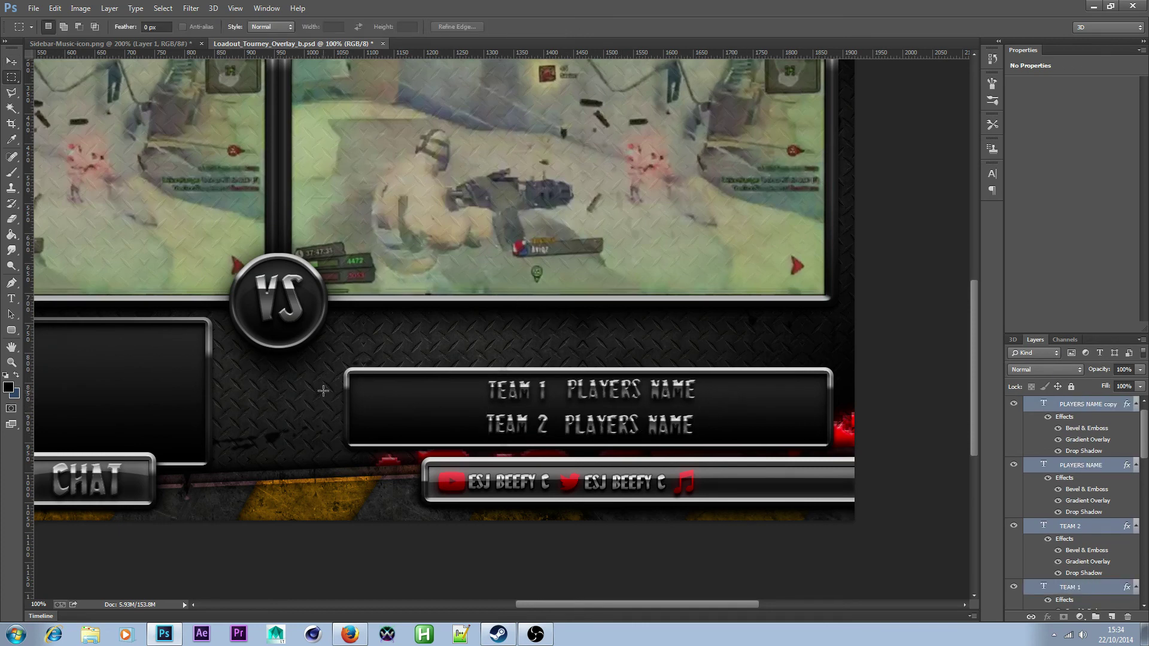
pyautogui.click(11, 363)
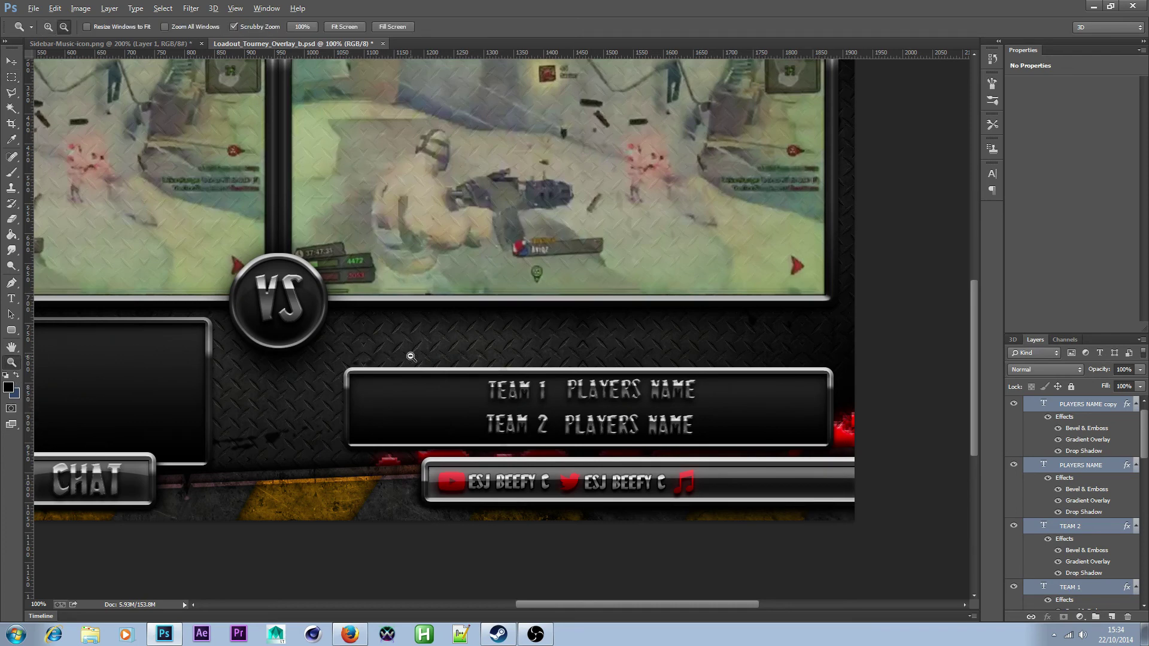
pyautogui.keyDown('alt'); pyautogui.click(563, 380); pyautogui.keyUp('alt')
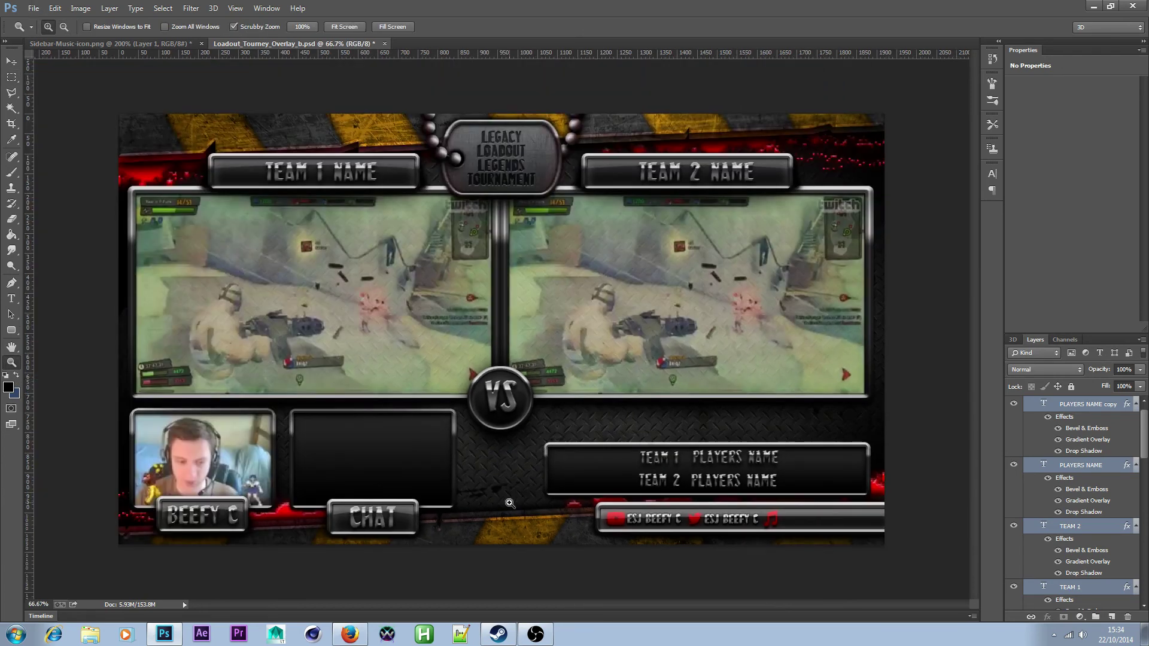
pyautogui.click(351, 636)
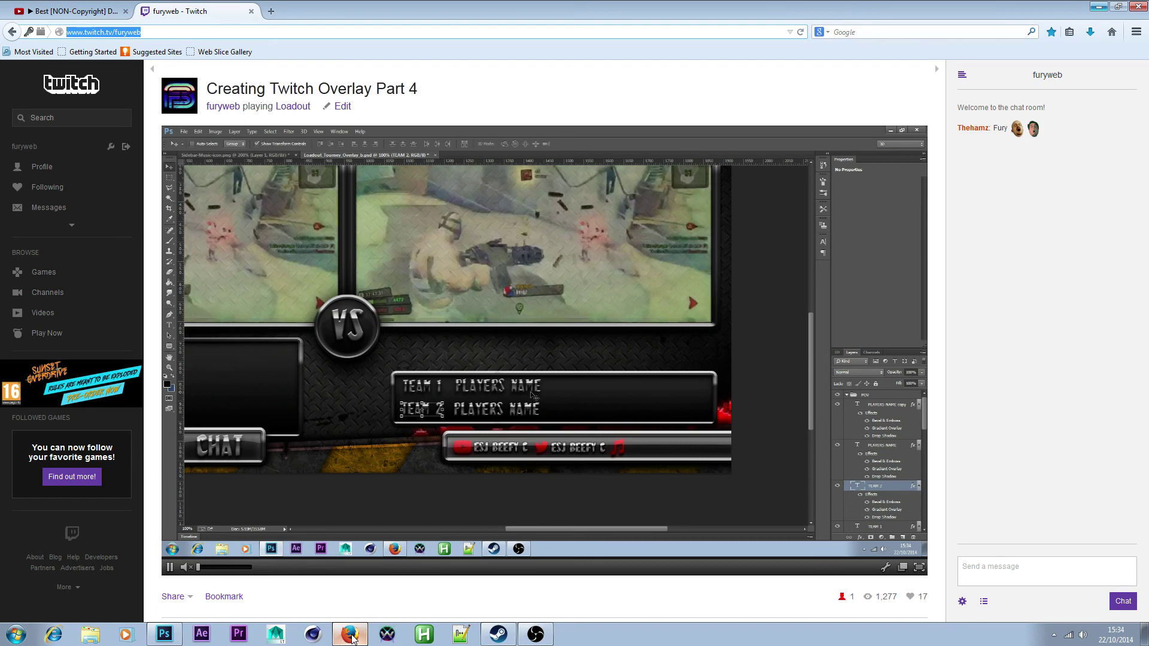
pyautogui.click(350, 636)
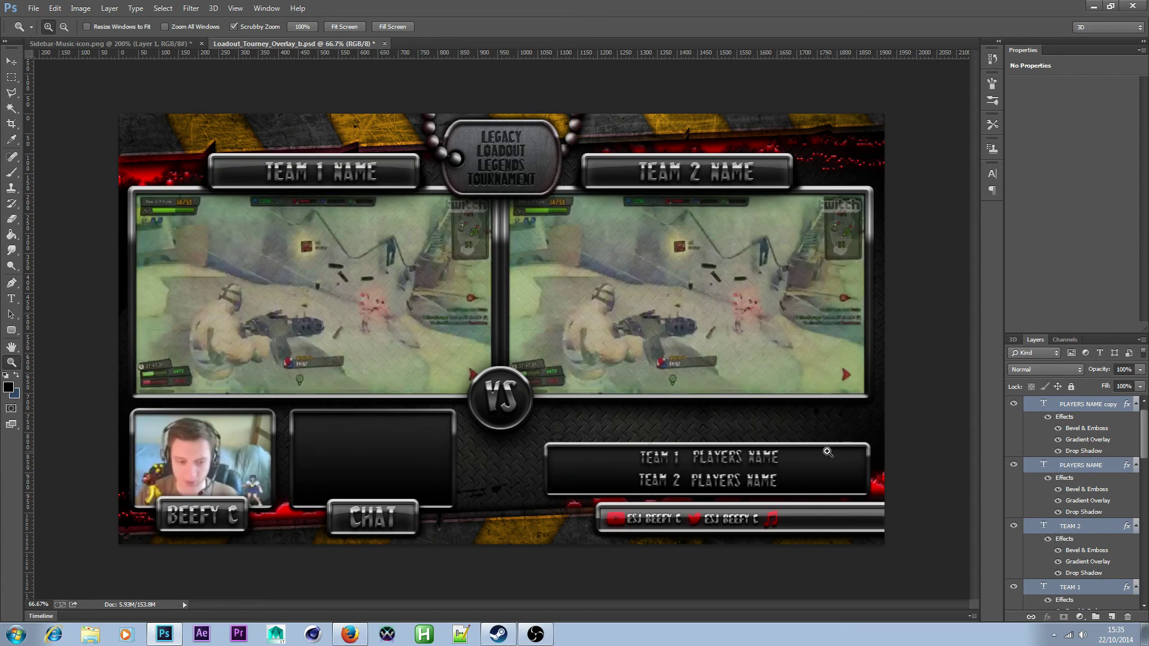
# - Check the Webcam Small group's layers for a title plate, then collapse the Webcam Small and Chat Title groups
pyautogui.click(828, 452)
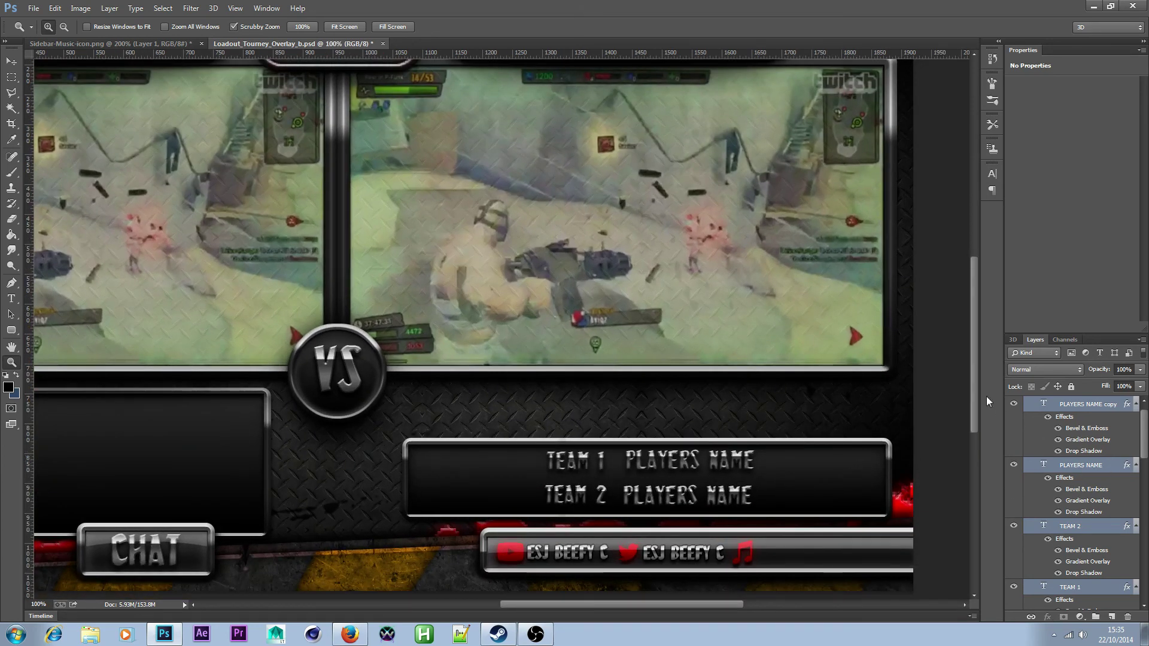
pyautogui.scroll(-10, 1145, 446)
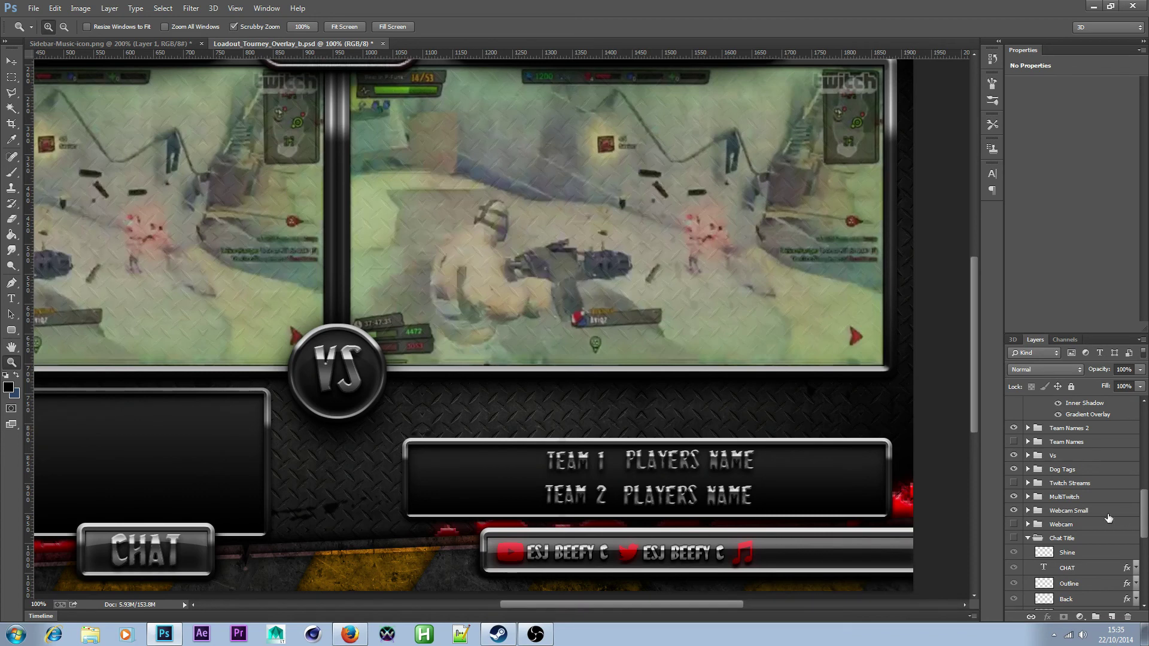
pyautogui.click(1028, 512)
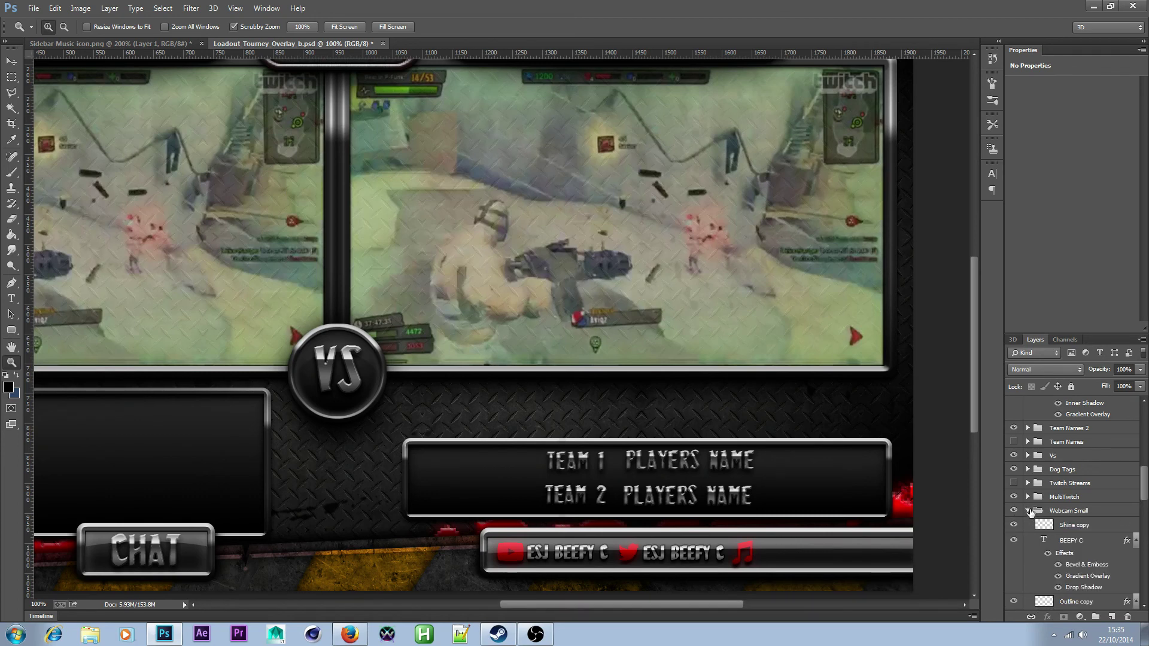
pyautogui.scroll(-1, 1077, 514)
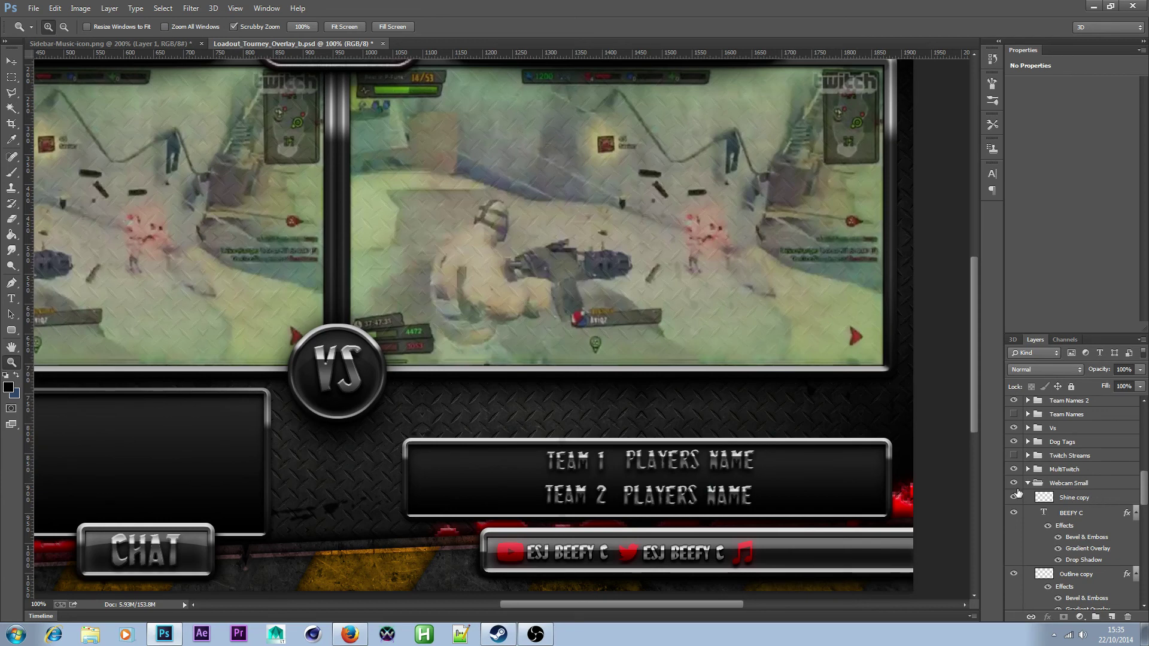
pyautogui.click(1077, 501)
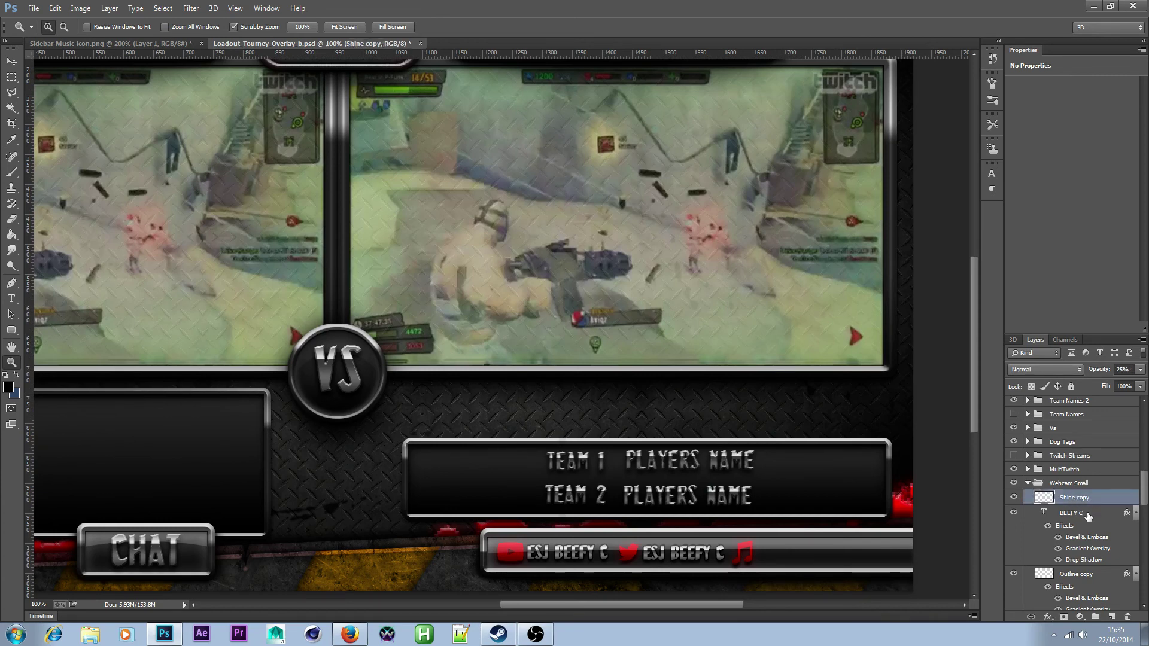
pyautogui.click(1029, 484)
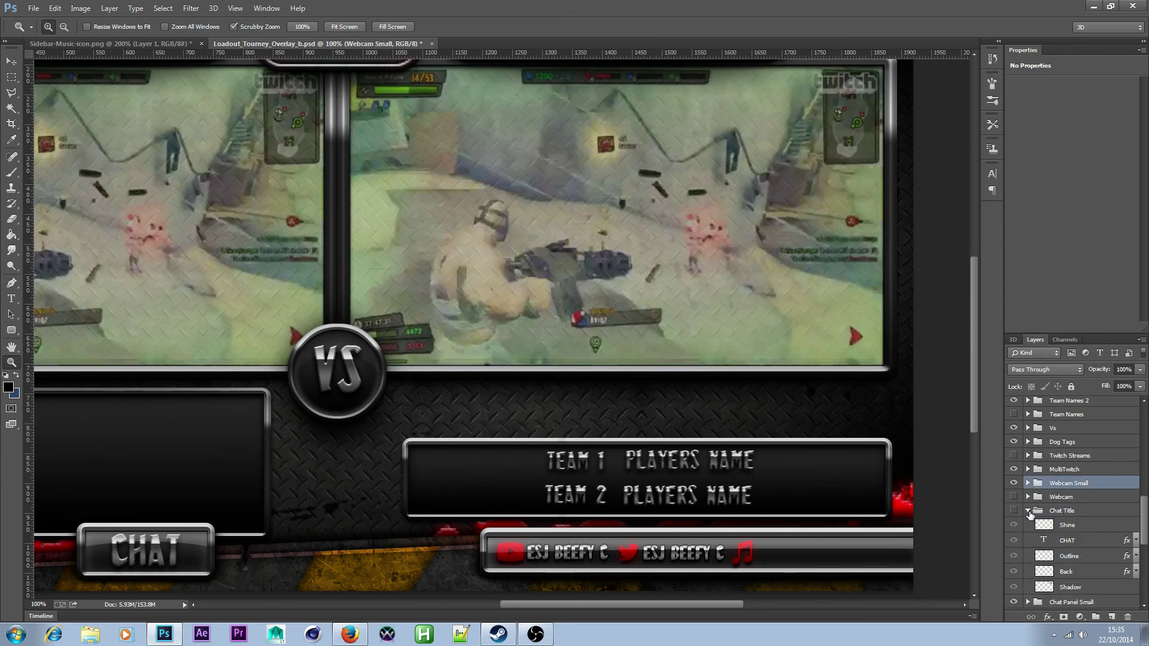
pyautogui.click(1029, 512)
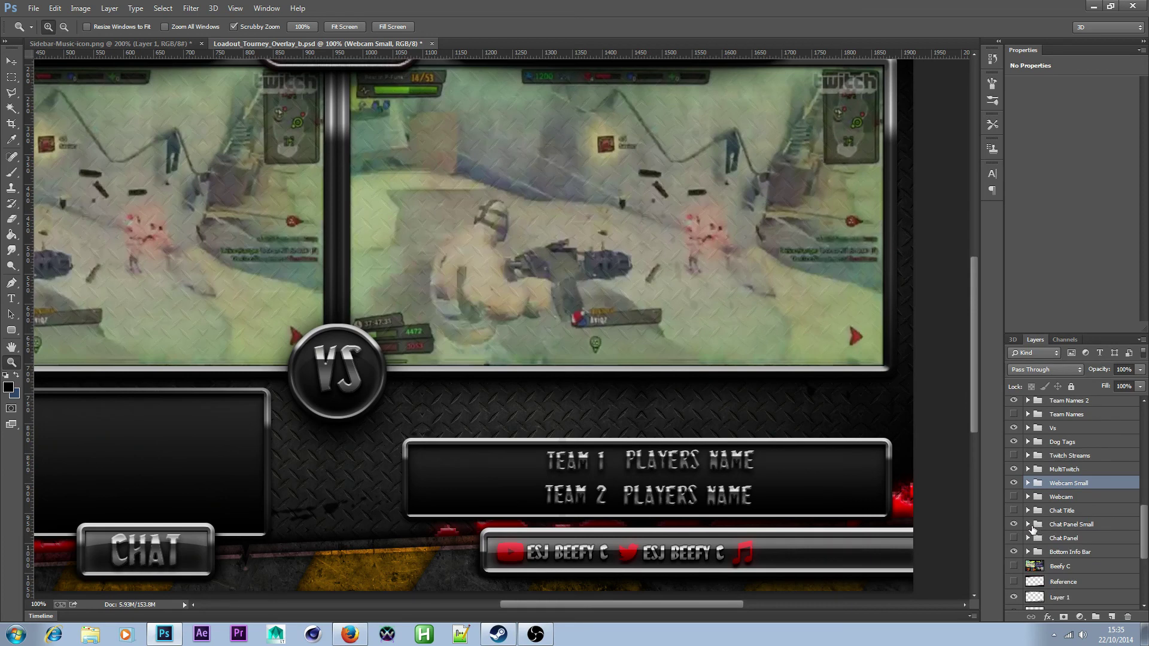
# - Duplicate all layers in the Chat Panel Small group, from Shine copy 3 down to Back
pyautogui.click(1030, 525)
pyautogui.click(1090, 539)
pyautogui.scroll(-2, 1102, 549)
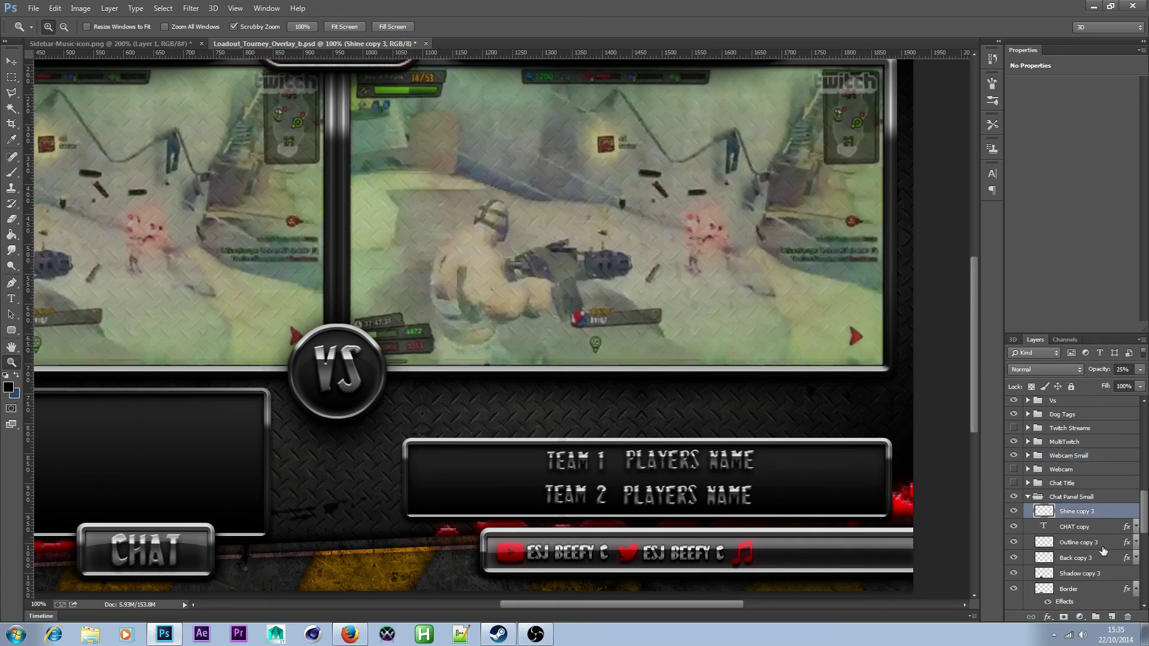
pyautogui.scroll(-4, 1103, 549)
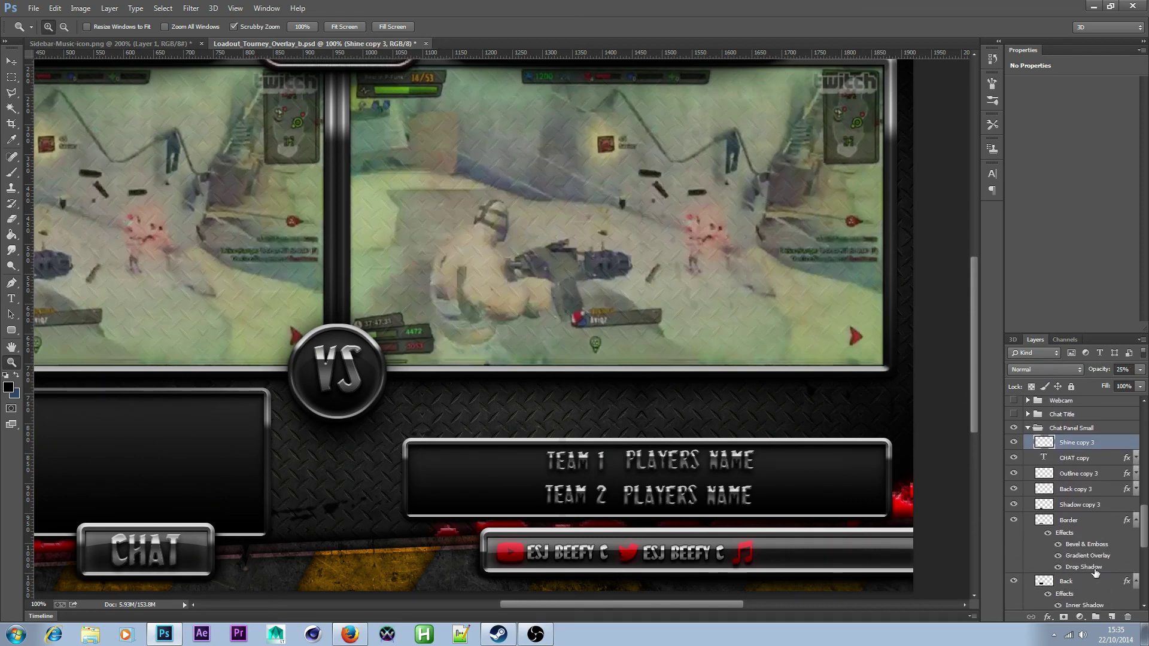
pyautogui.scroll(-4, 1095, 572)
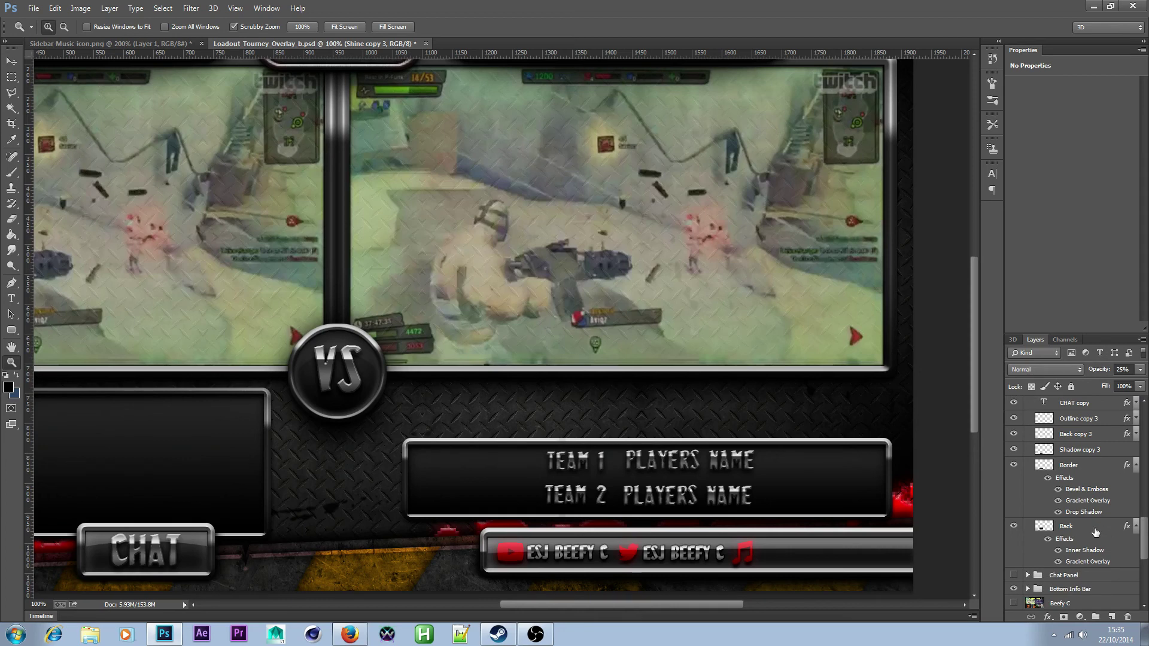
pyautogui.keyDown('shift'); pyautogui.click(1095, 533); pyautogui.keyUp('shift')
pyautogui.scroll(9, 1092, 532)
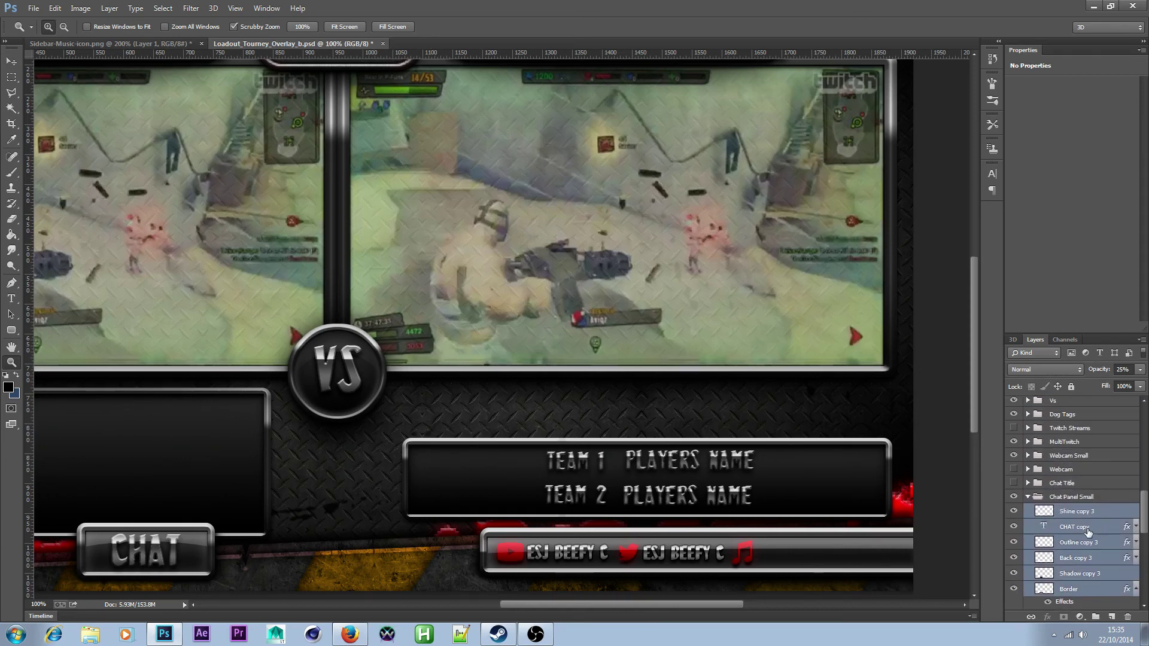
pyautogui.rightClick(1095, 510)
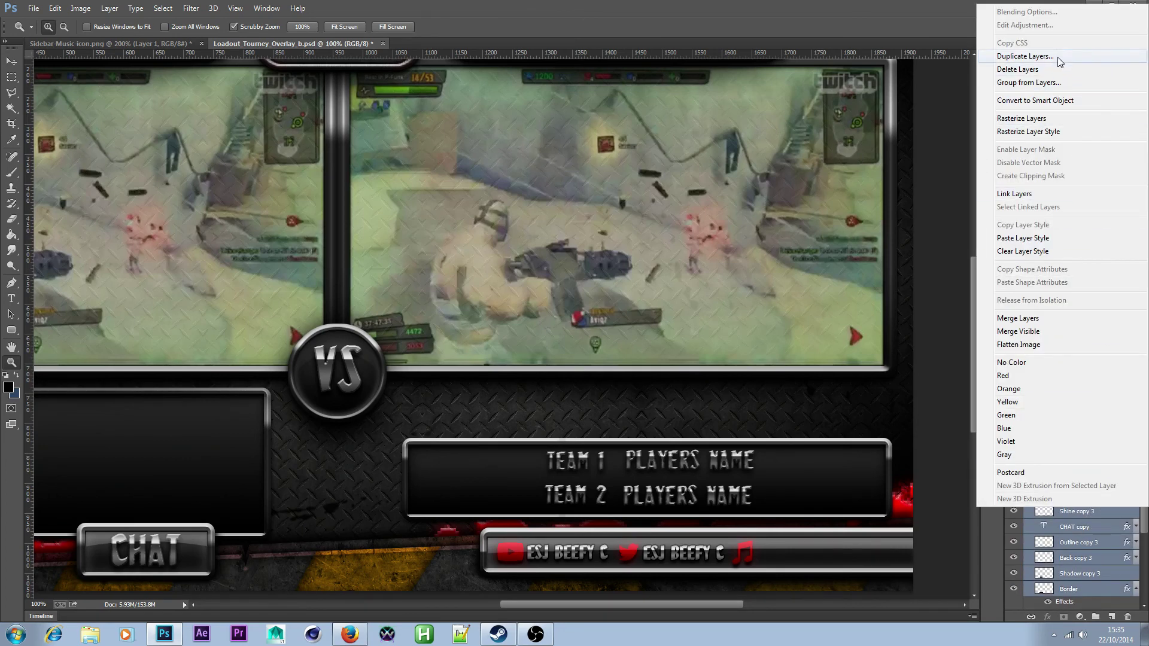
pyautogui.click(1024, 56)
pyautogui.click(671, 197)
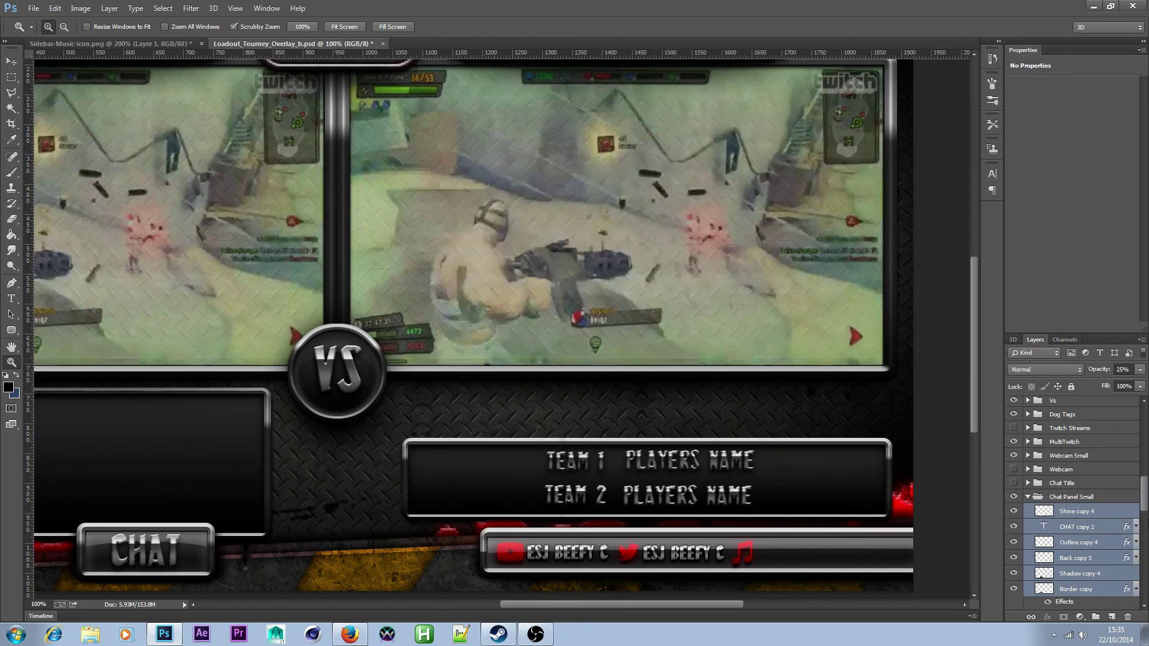
# - Move the duplicated chat layers to the top of the POV group and place the copied panel with its title plate just above the POV panel
pyautogui.moveTo(1143, 507); pyautogui.dragTo(1143, 491)
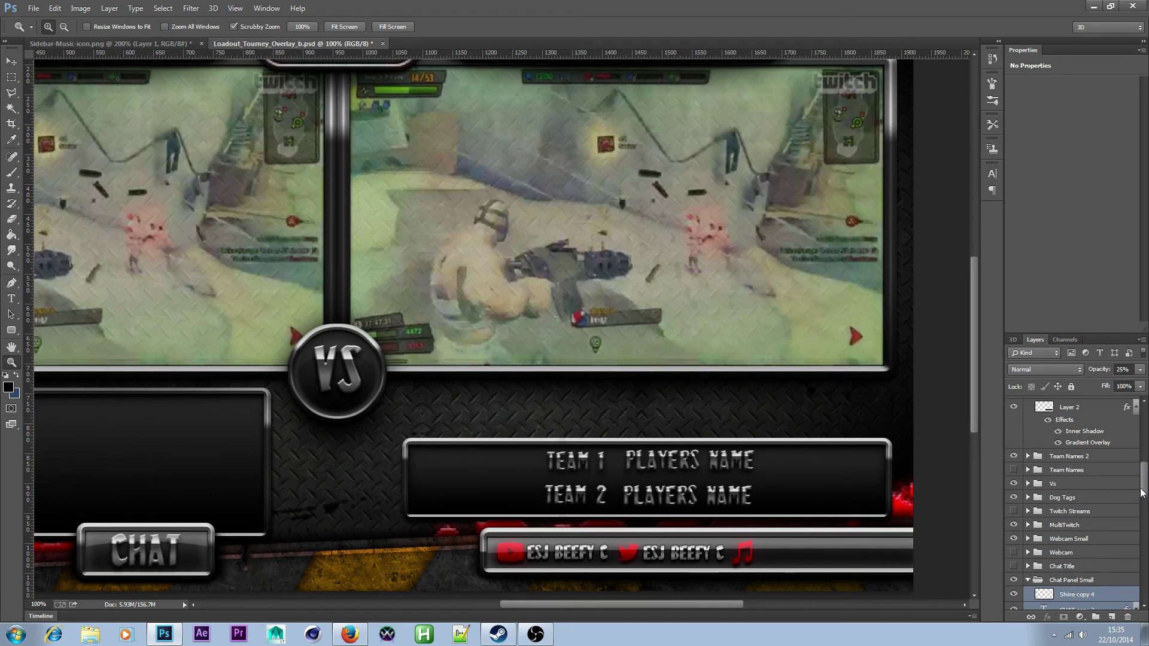
pyautogui.moveTo(1142, 492)
pyautogui.mouseDown()
pyautogui.moveTo(1132, 419)
pyautogui.moveTo(1146, 495)
pyautogui.mouseUp()
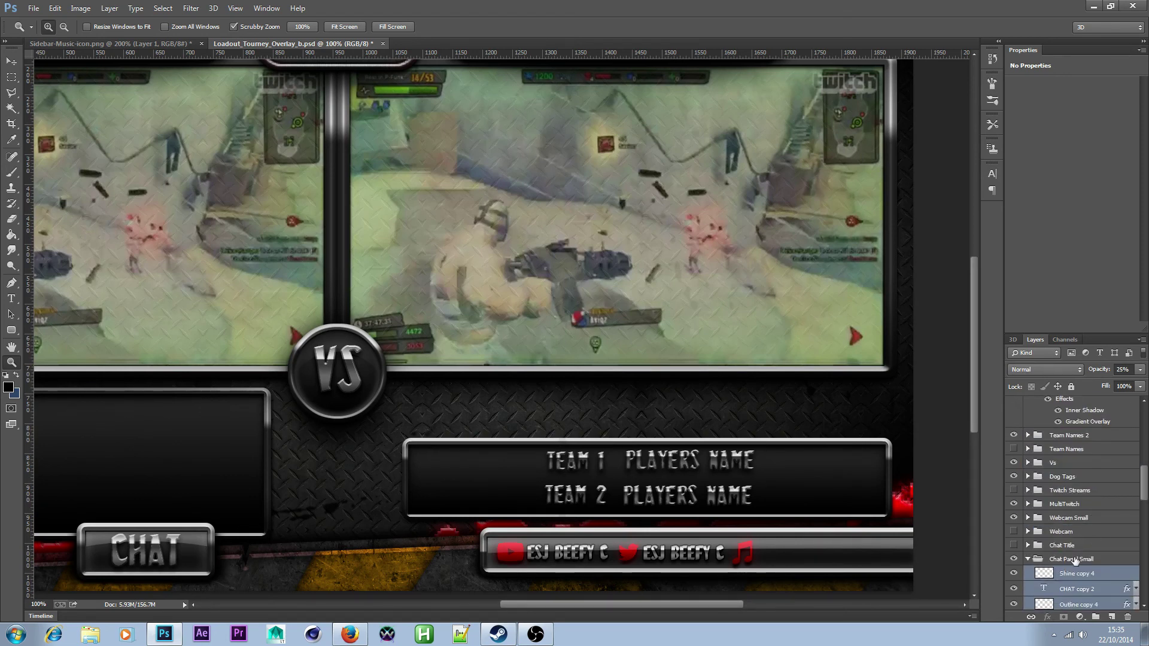
pyautogui.keyDown('shift'); pyautogui.click(1074, 589); pyautogui.keyUp('shift')
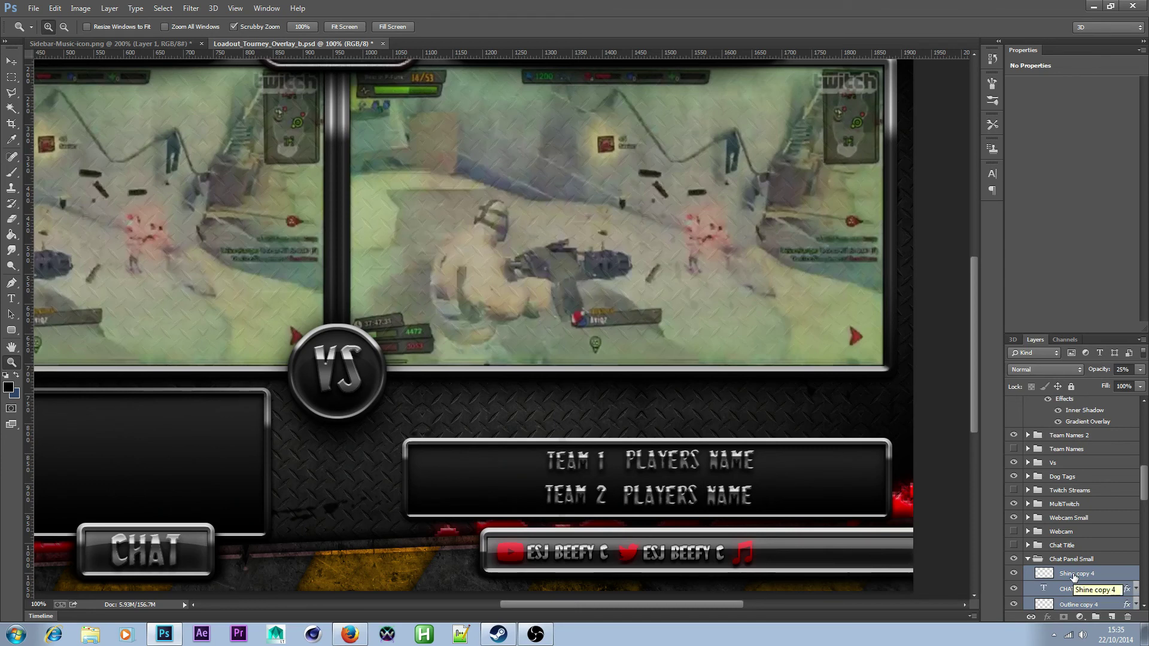
pyautogui.moveTo(1074, 589); pyautogui.dragTo(1107, 414)
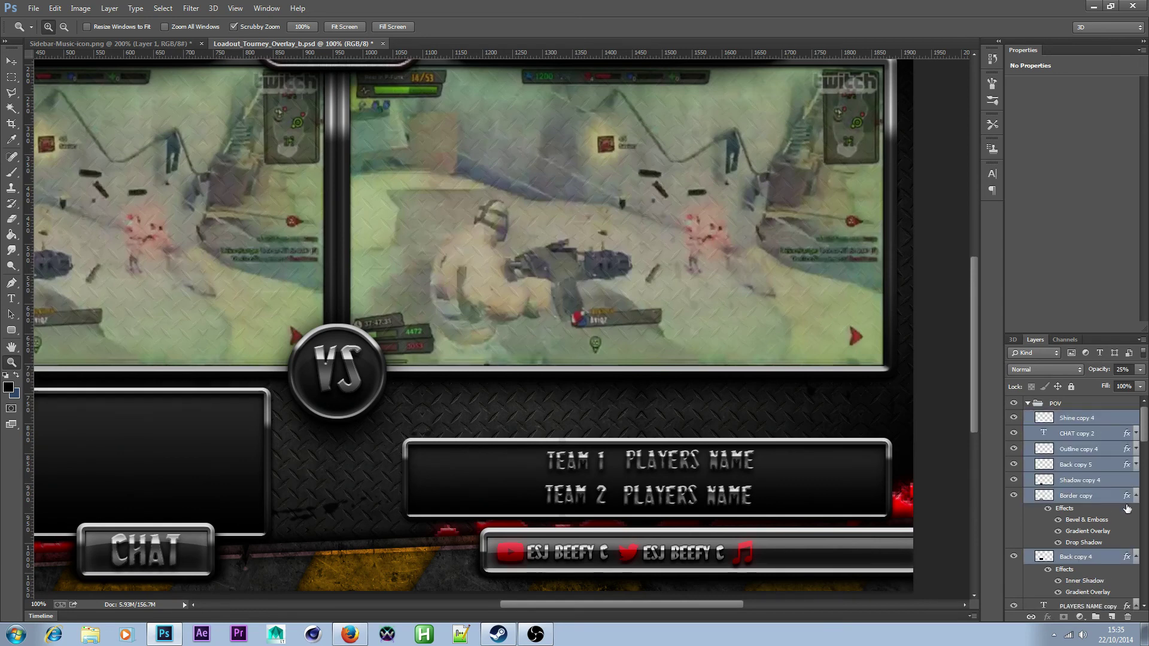
pyautogui.click(11, 61)
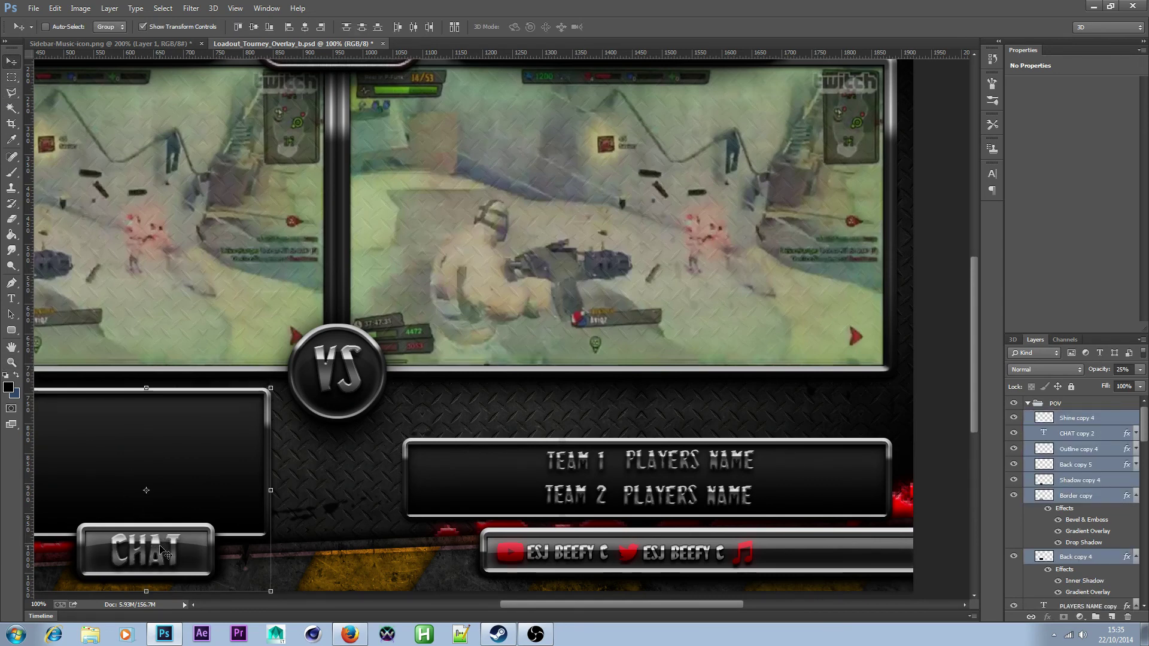
pyautogui.moveTo(167, 555); pyautogui.dragTo(666, 407)
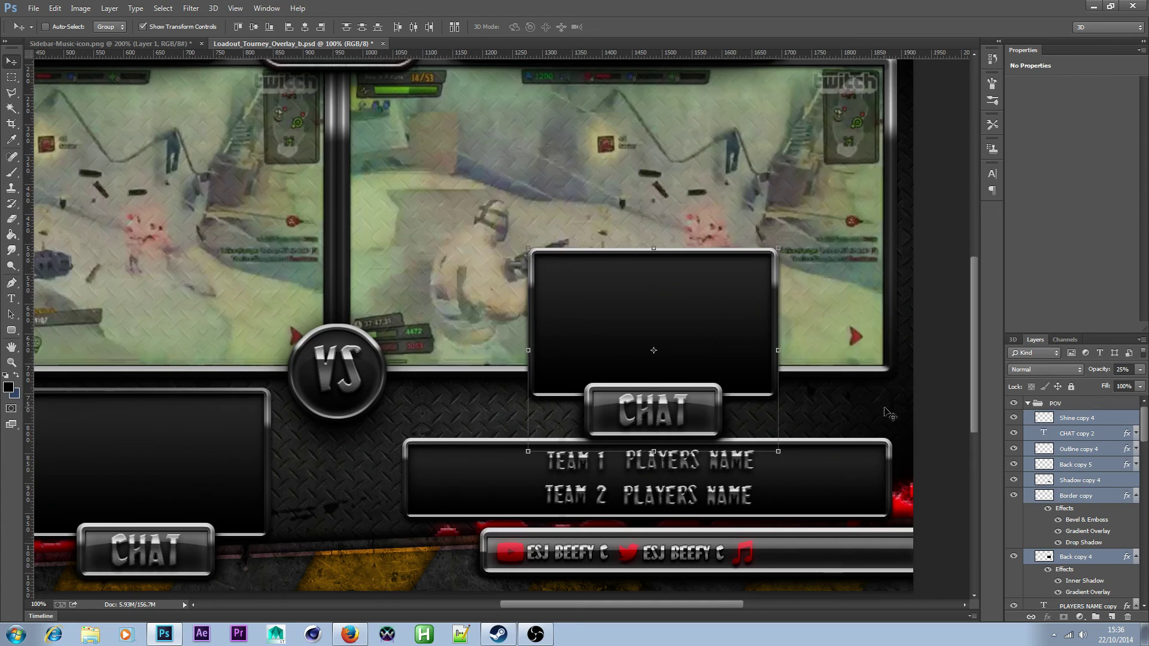
# - Delete the copied chat panel's Border copy and Back copy 4 layers, keeping only its title plate
pyautogui.click(1085, 418)
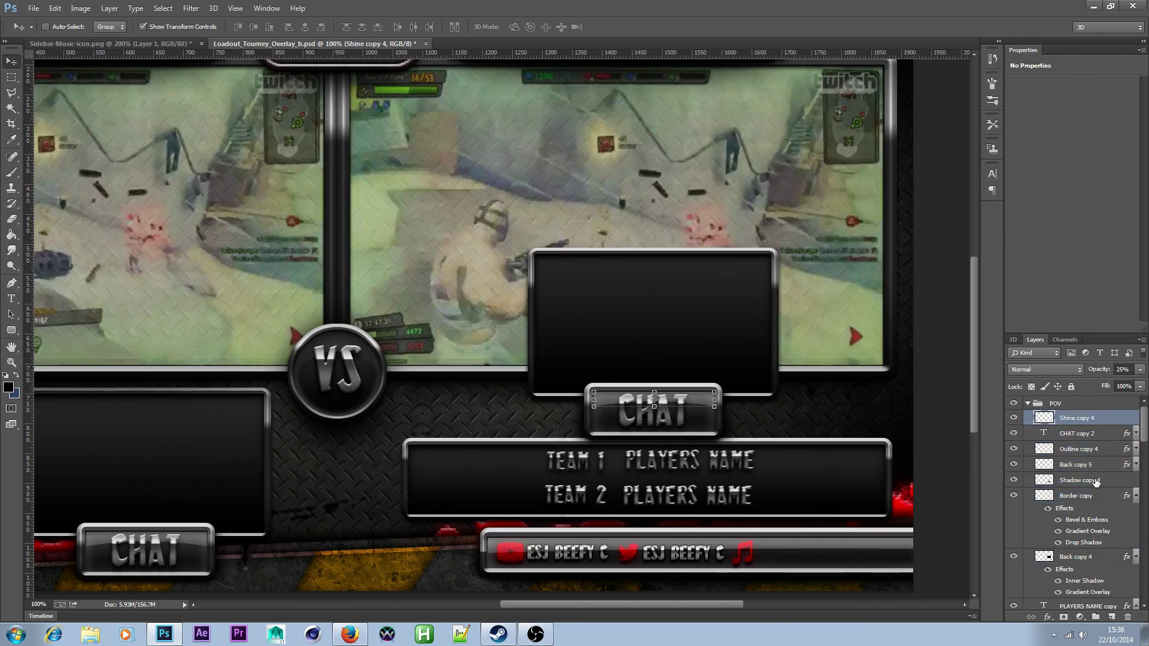
pyautogui.click(1077, 481)
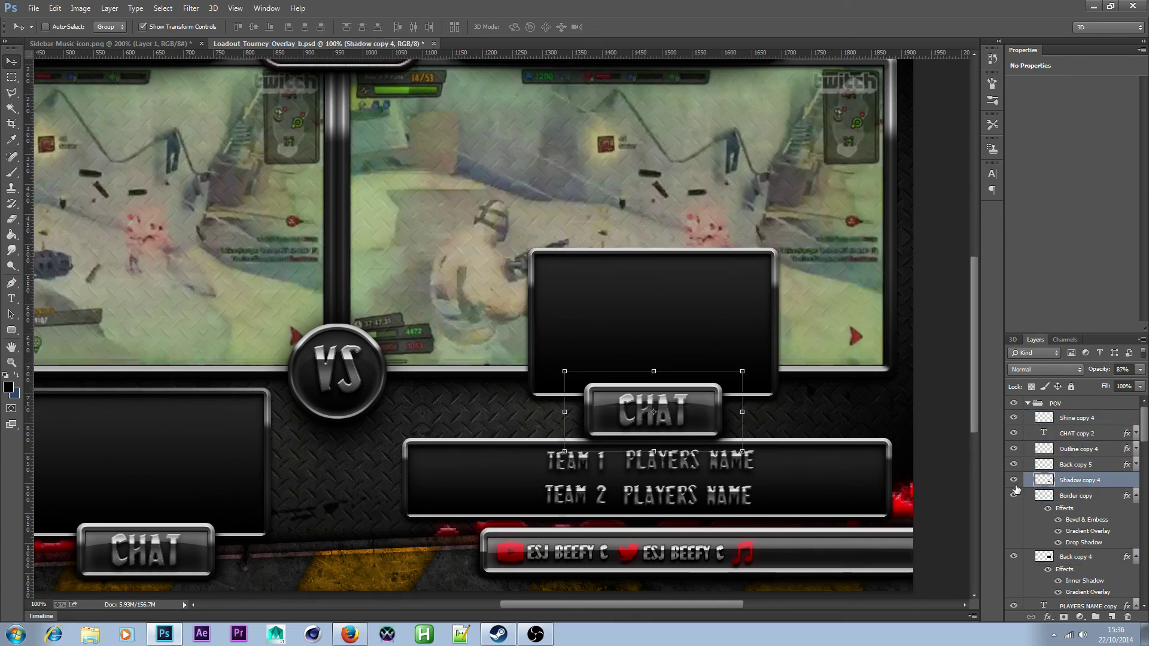
pyautogui.click(1076, 467)
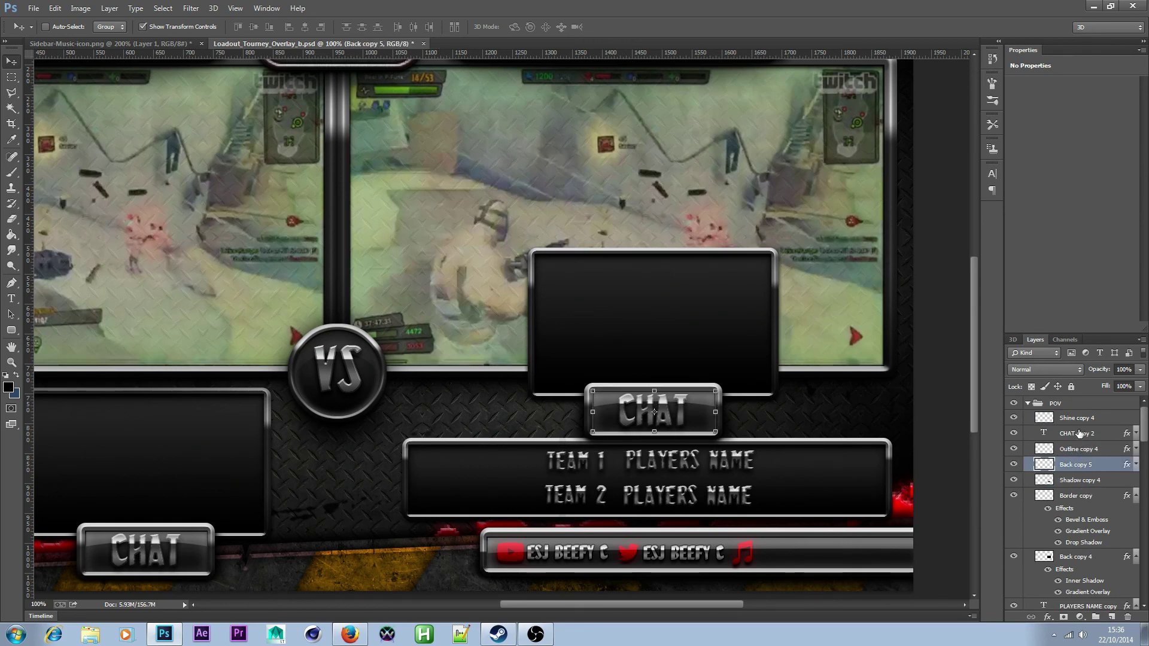
pyautogui.click(1076, 502)
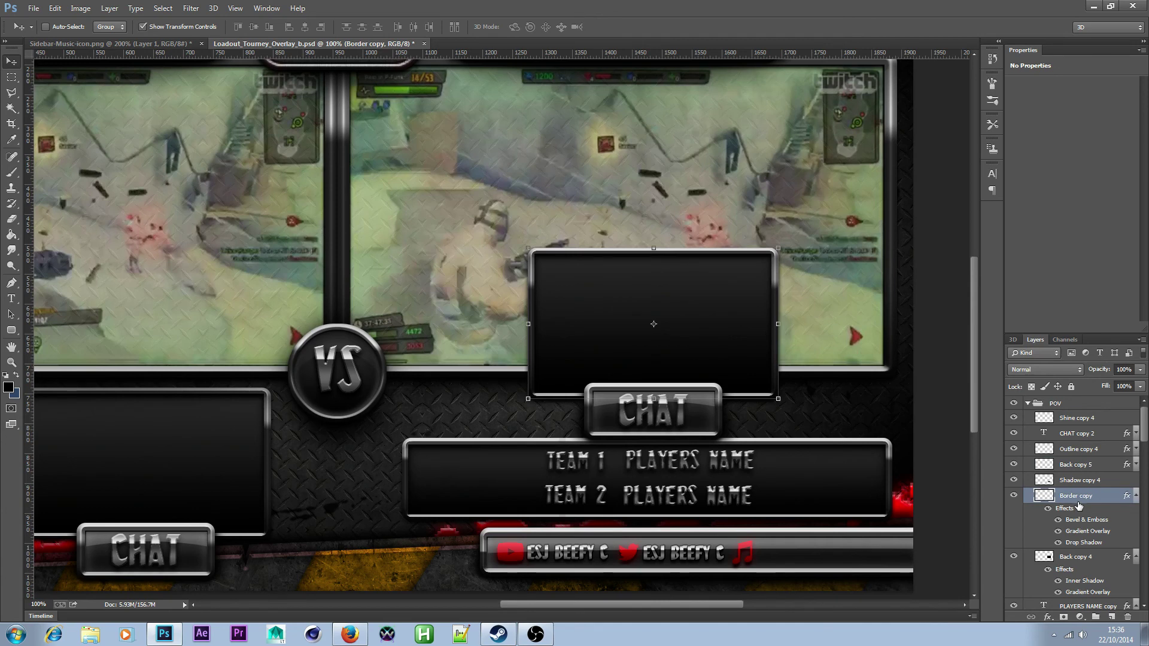
pyautogui.keyDown('ctrl'); pyautogui.click(1077, 557); pyautogui.keyUp('ctrl')
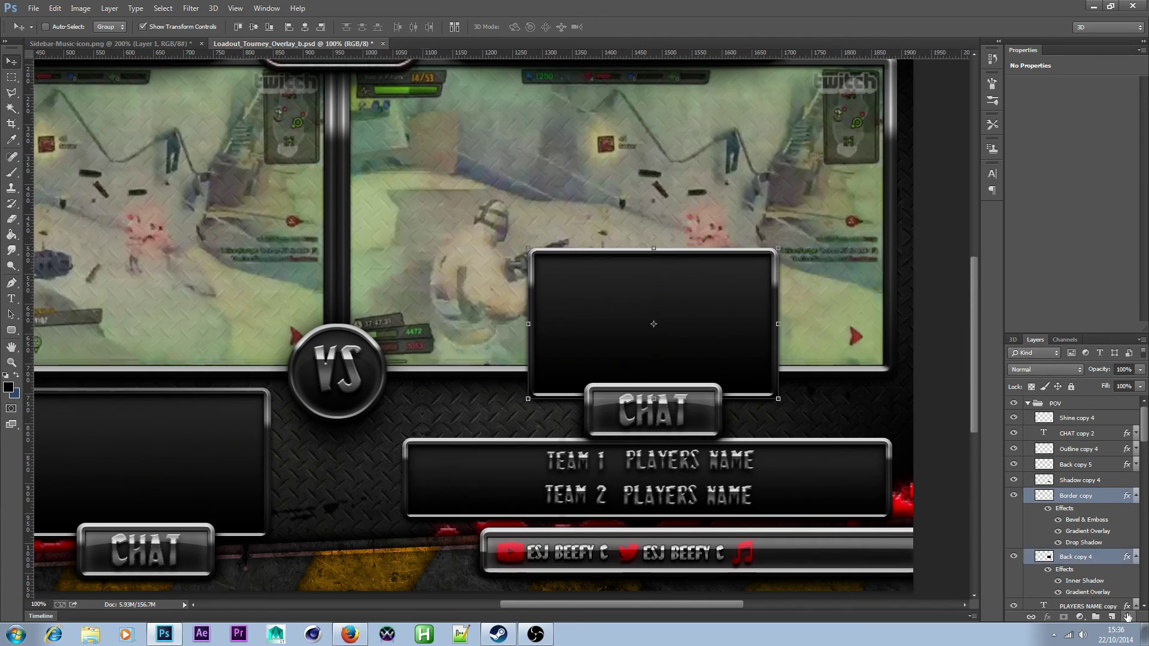
pyautogui.click(1128, 617)
pyautogui.click(534, 237)
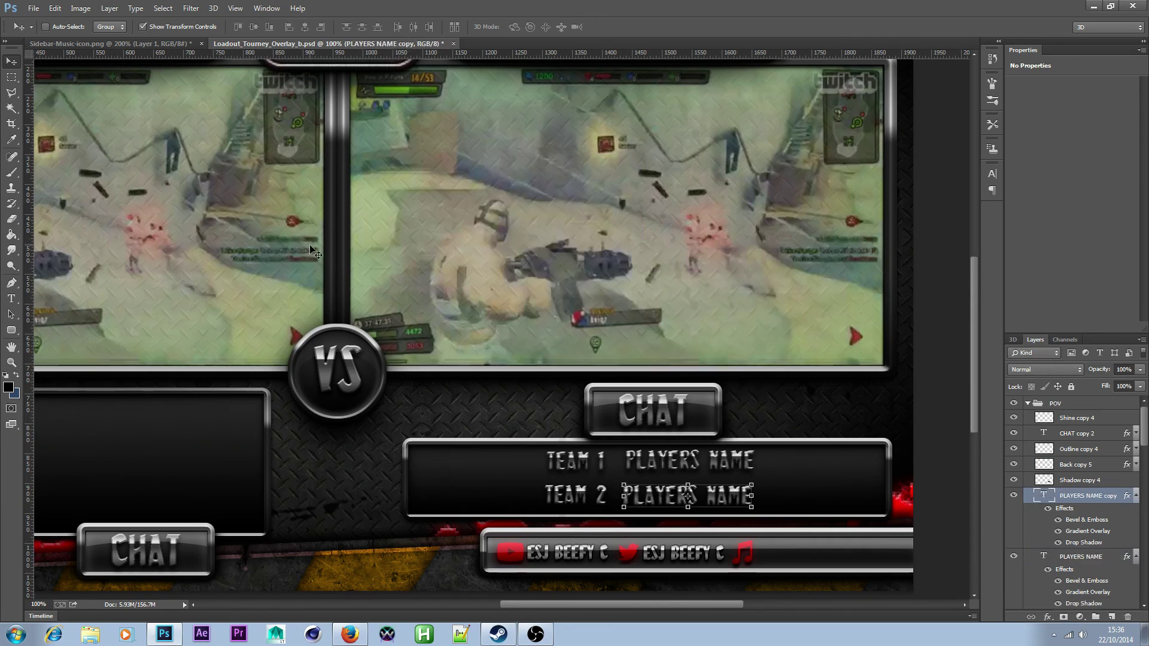
# - Select the title plate layers from Shine copy 4 to Shadow copy 4 and lower the plate onto the centre of the POV panel's top edge
pyautogui.click(11, 77)
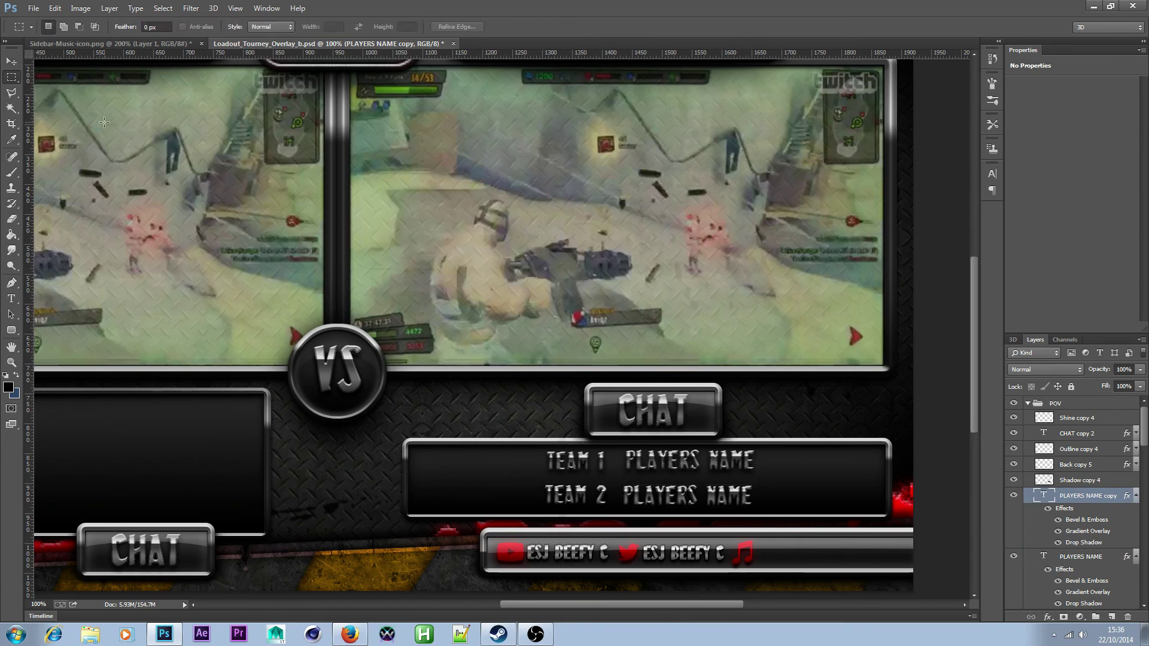
pyautogui.click(11, 61)
pyautogui.click(1084, 420)
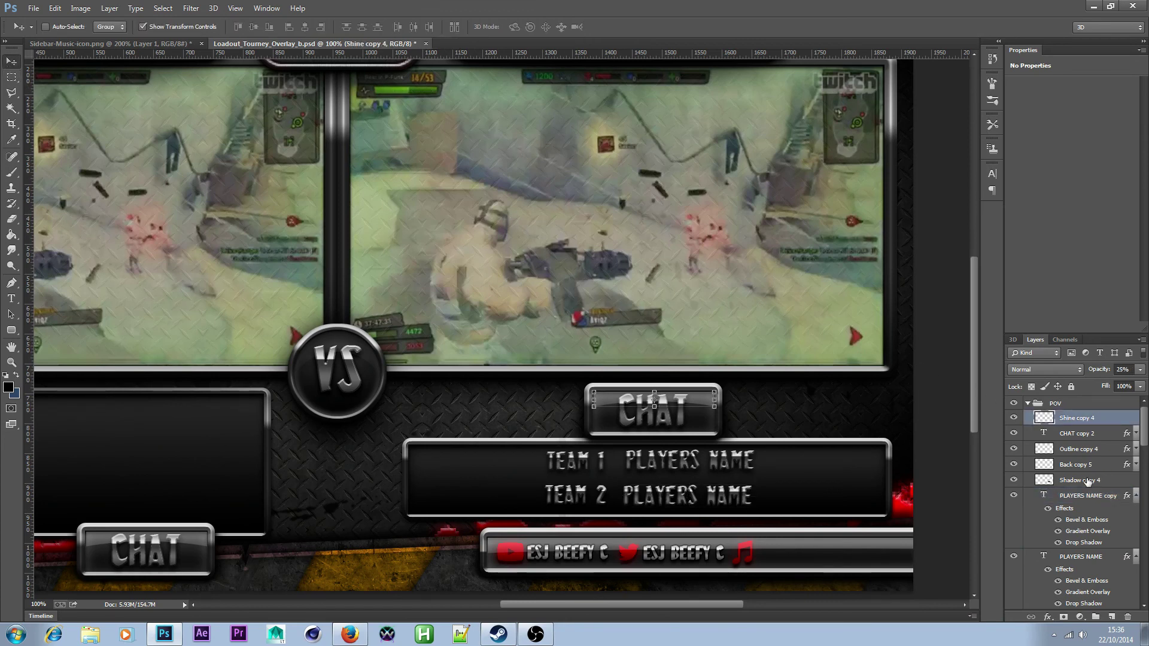
pyautogui.keyDown('shift'); pyautogui.click(1088, 480); pyautogui.keyUp('shift')
pyautogui.moveTo(662, 409)
pyautogui.mouseDown()
pyautogui.moveTo(663, 426)
pyautogui.moveTo(662, 415)
pyautogui.mouseUp()
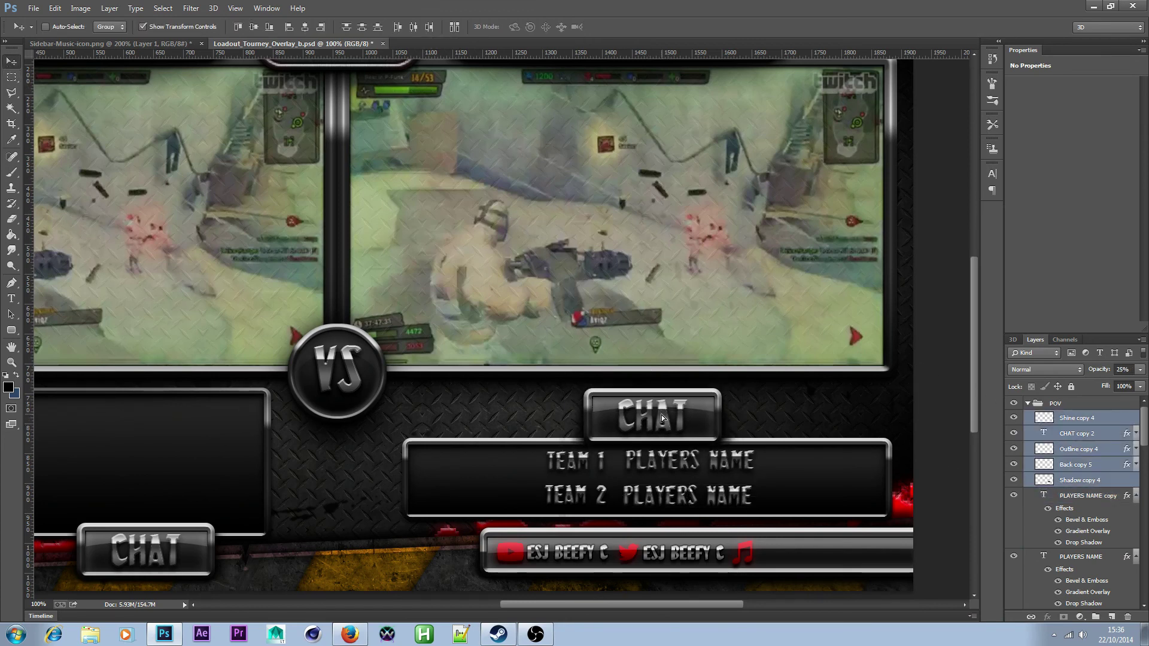
pyautogui.scroll(-3, 553, 458)
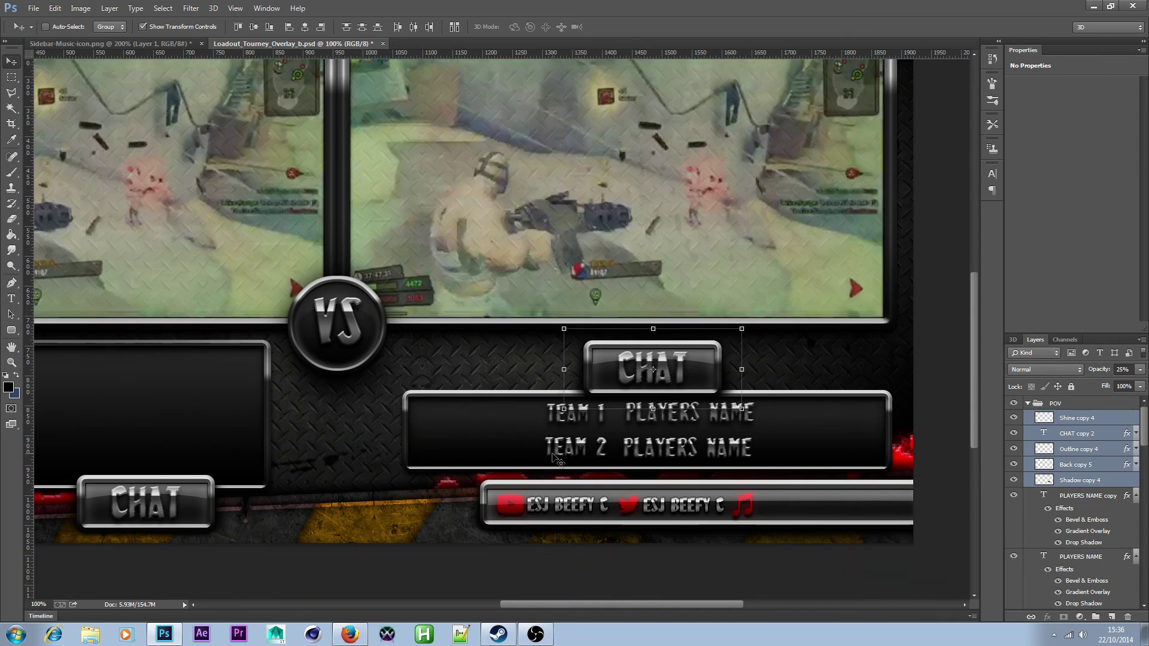
pyautogui.scroll(-1, 554, 458)
pyautogui.moveTo(652, 366)
pyautogui.mouseDown()
pyautogui.moveTo(472, 387)
pyautogui.moveTo(696, 373)
pyautogui.moveTo(640, 379)
pyautogui.mouseUp()
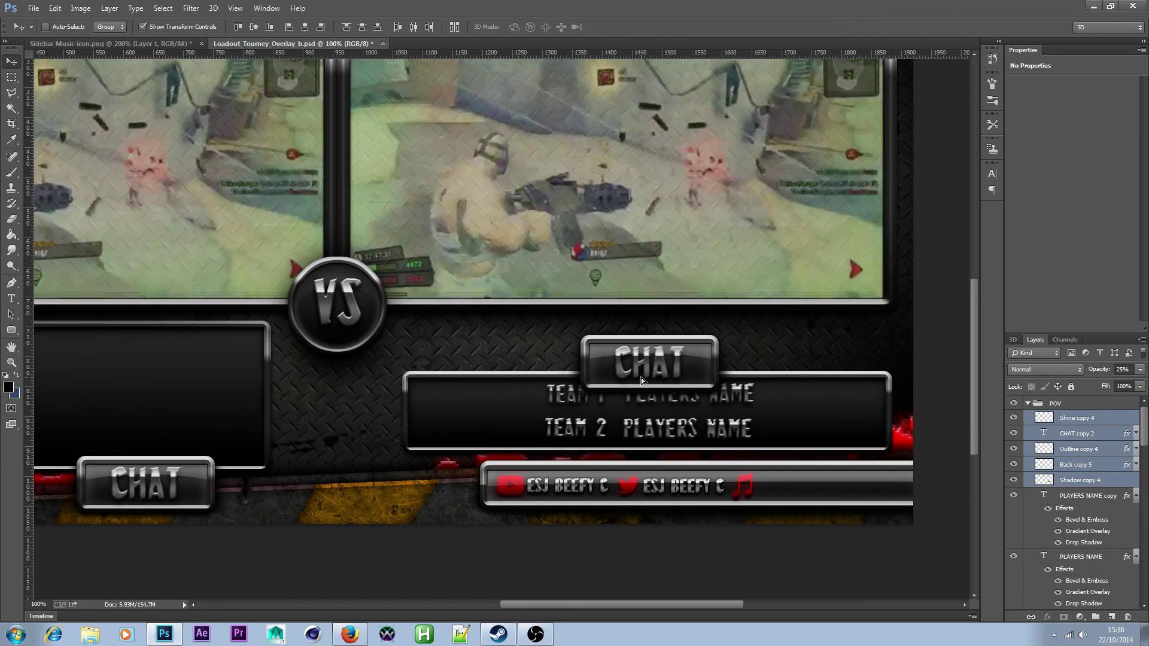
pyautogui.moveTo(641, 378)
pyautogui.mouseDown()
pyautogui.moveTo(638, 422)
pyautogui.moveTo(639, 380)
pyautogui.moveTo(642, 389)
pyautogui.mouseUp()
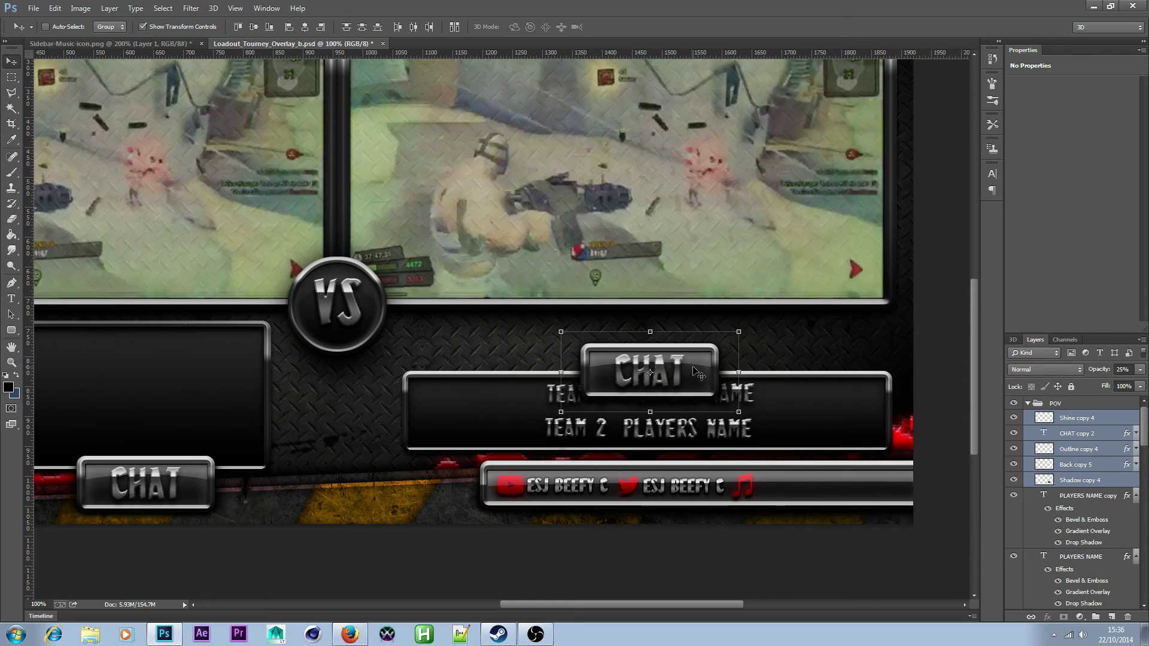
# - Replace the CHAT text on the POV panel's title plate with POV
pyautogui.click(1097, 435)
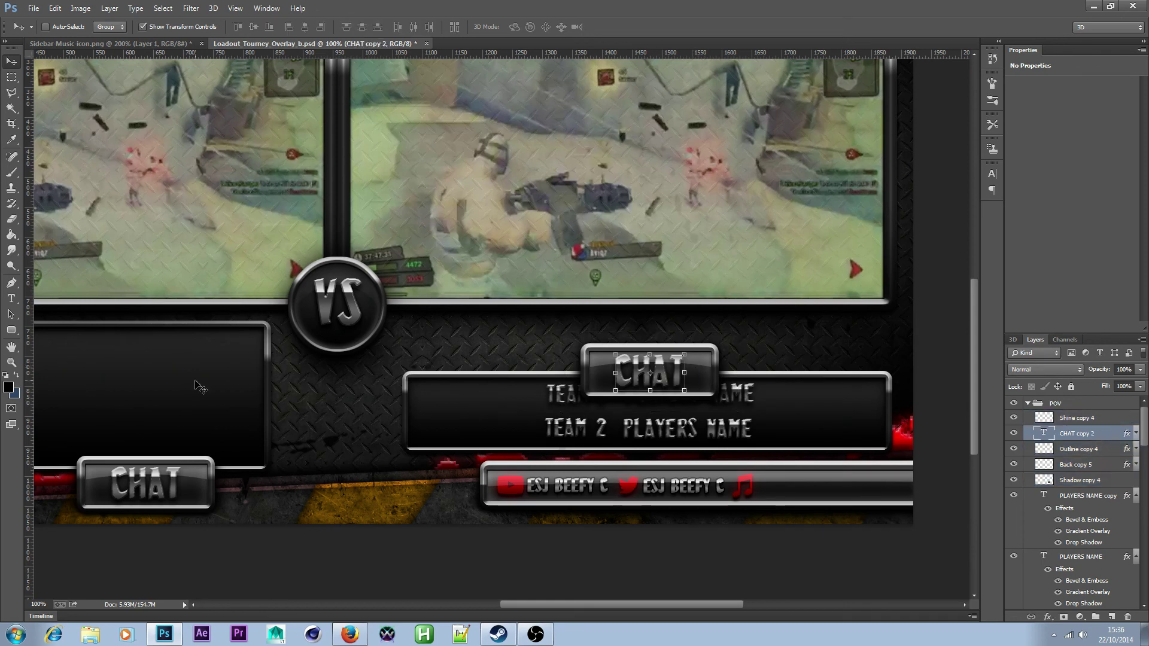
pyautogui.click(11, 298)
pyautogui.click(664, 371)
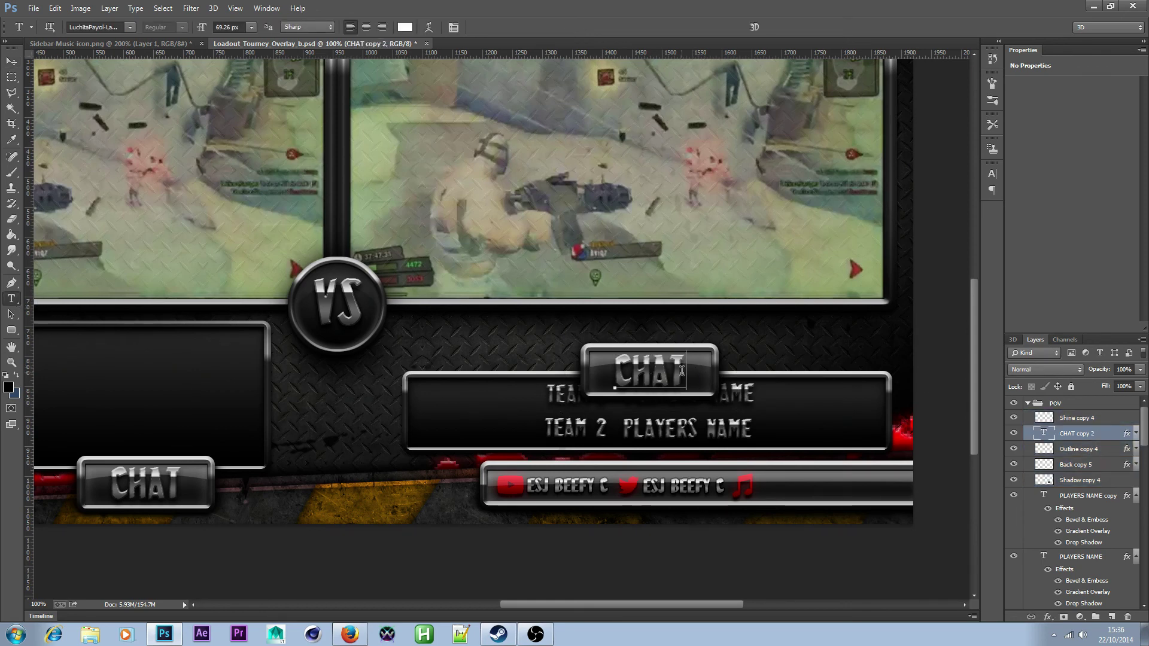
pyautogui.press('BackSpace')
pyautogui.press('BackSpace')
pyautogui.press('BackSpace')
pyautogui.press('BackSpace')
pyautogui.write('POV')
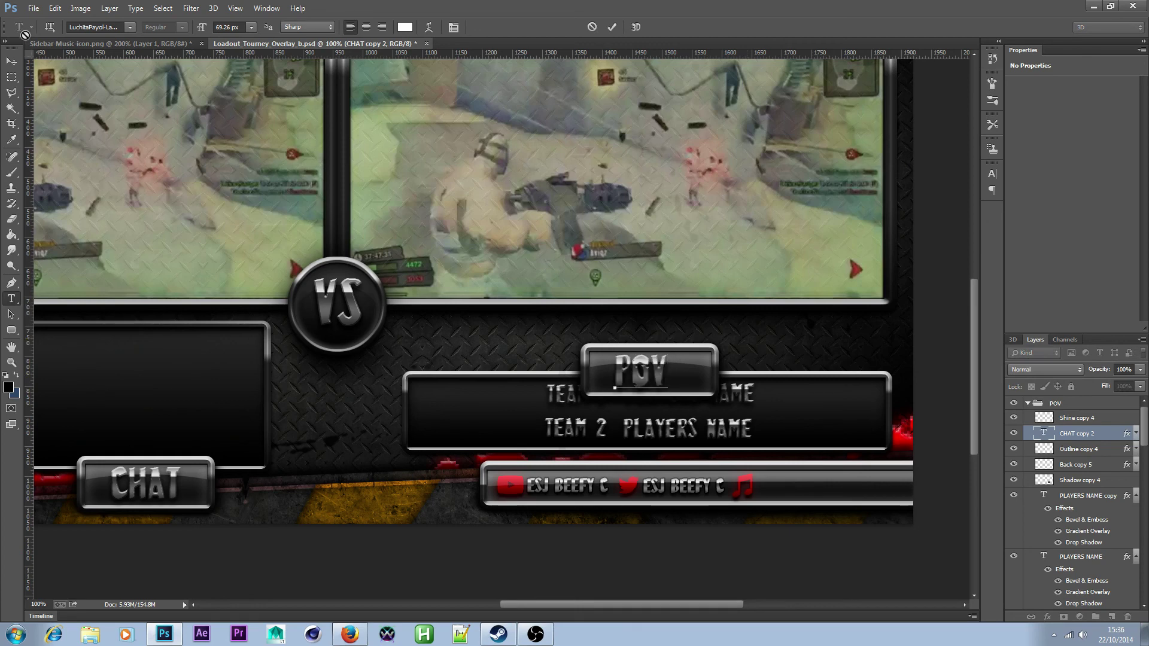
pyautogui.hotkey('ctrl', 'Return')
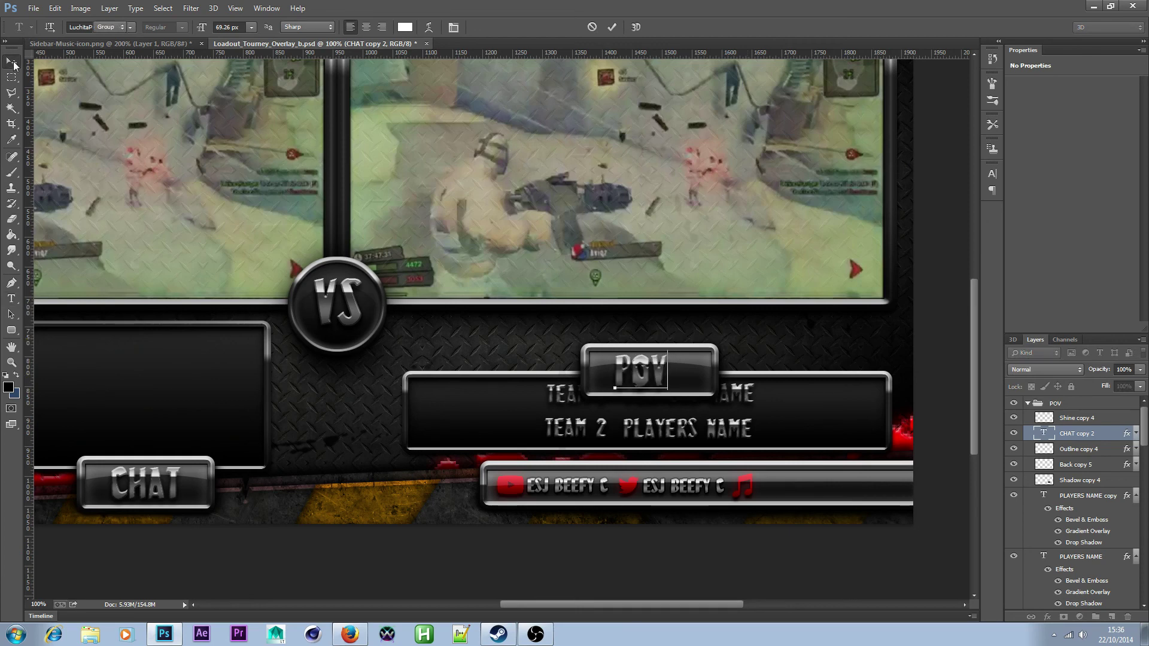
# - Finish the POV text and centre it on the POV panel's title plate
pyautogui.press('v')
pyautogui.moveTo(657, 372); pyautogui.dragTo(660, 374)
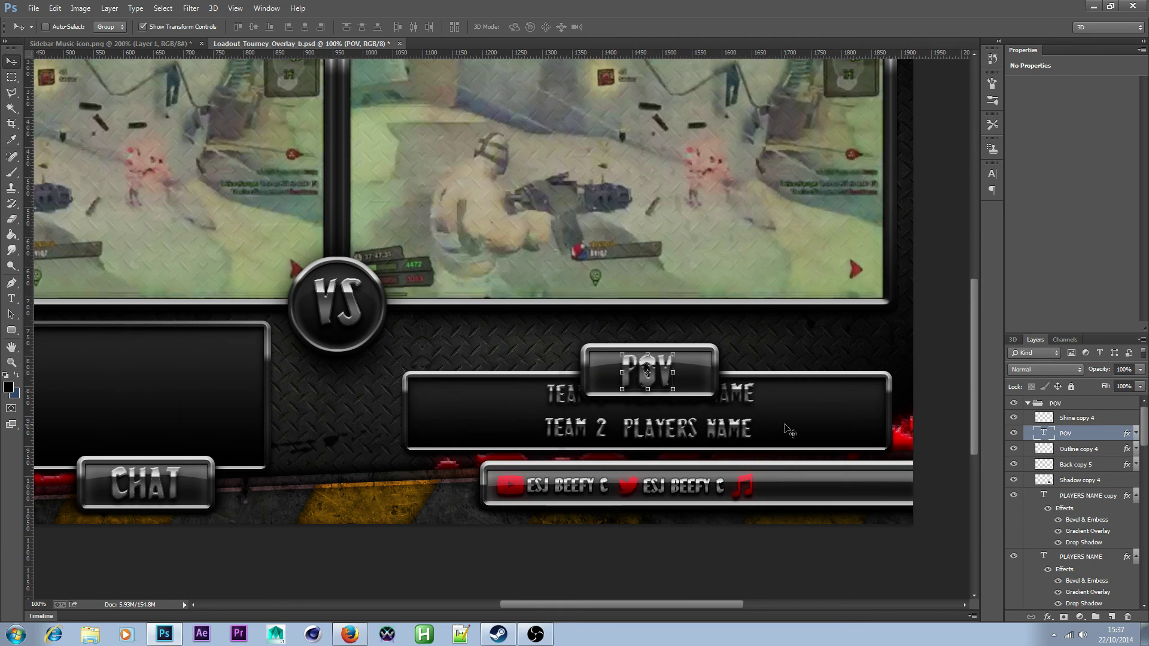
# - Move the second PLAYERS NAME text to the right side of the POV panel and place TEAM 2 centred above it
pyautogui.click(1088, 497)
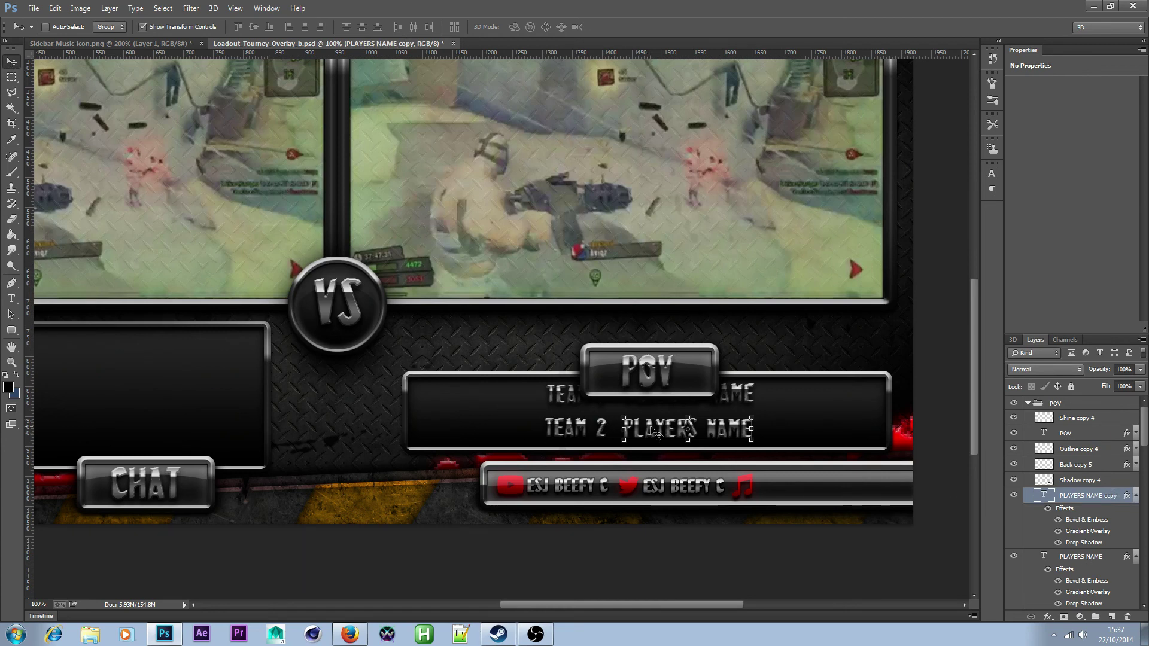
pyautogui.moveTo(650, 432); pyautogui.dragTo(758, 431)
pyautogui.scroll(-2, 1095, 541)
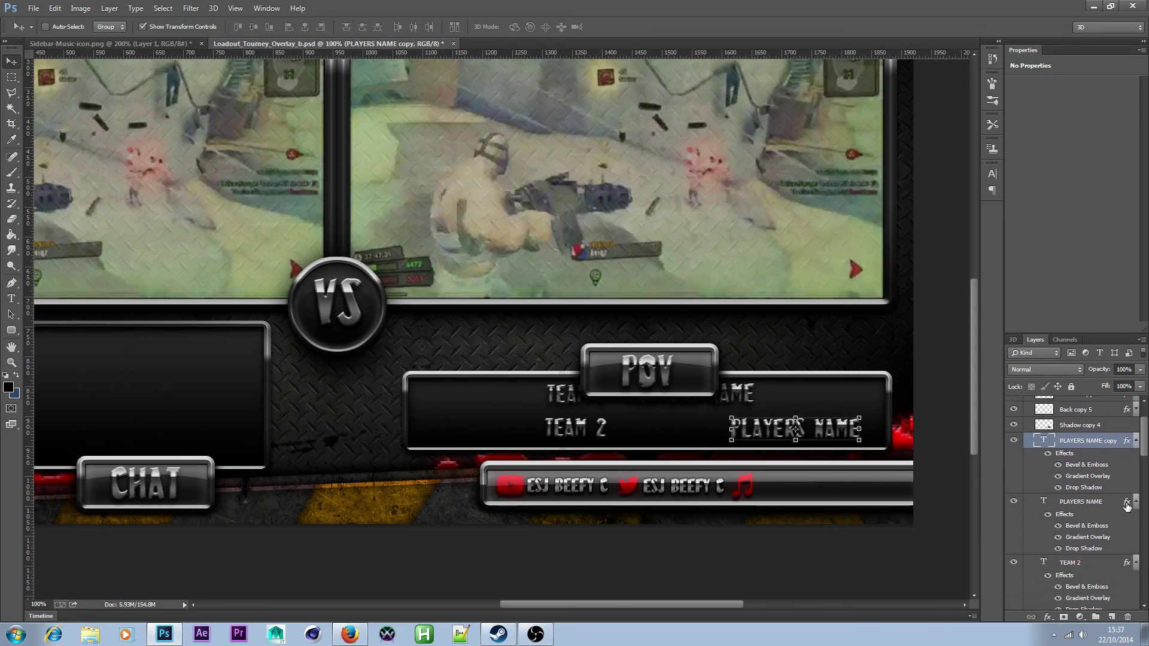
pyautogui.click(1102, 568)
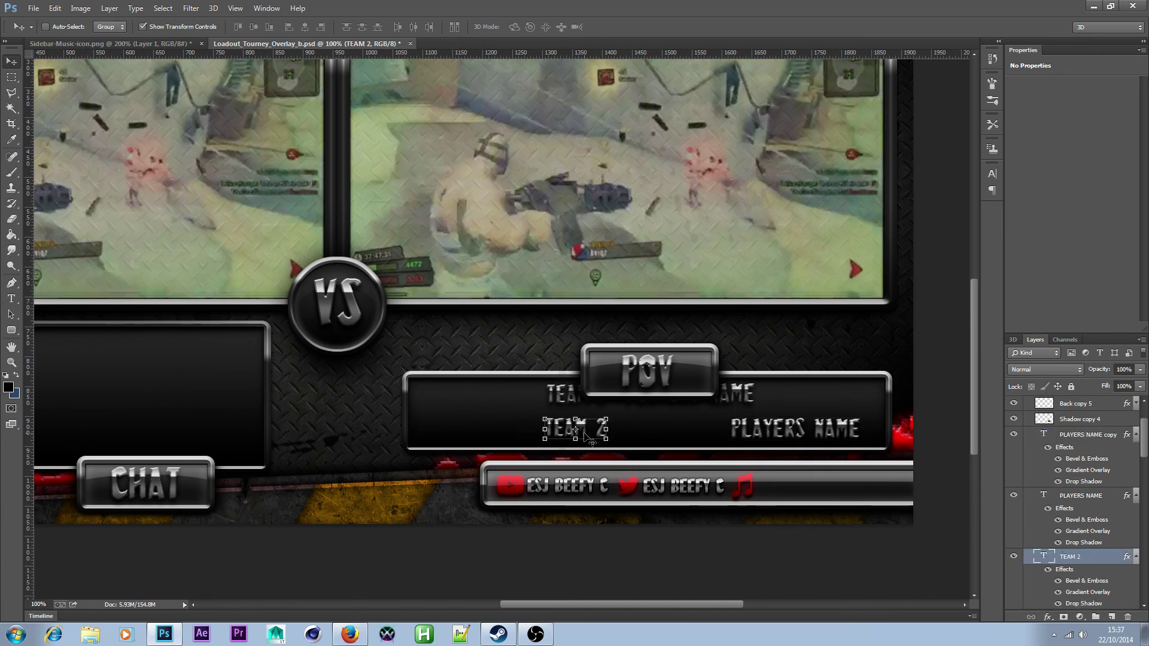
pyautogui.moveTo(590, 441); pyautogui.dragTo(810, 402)
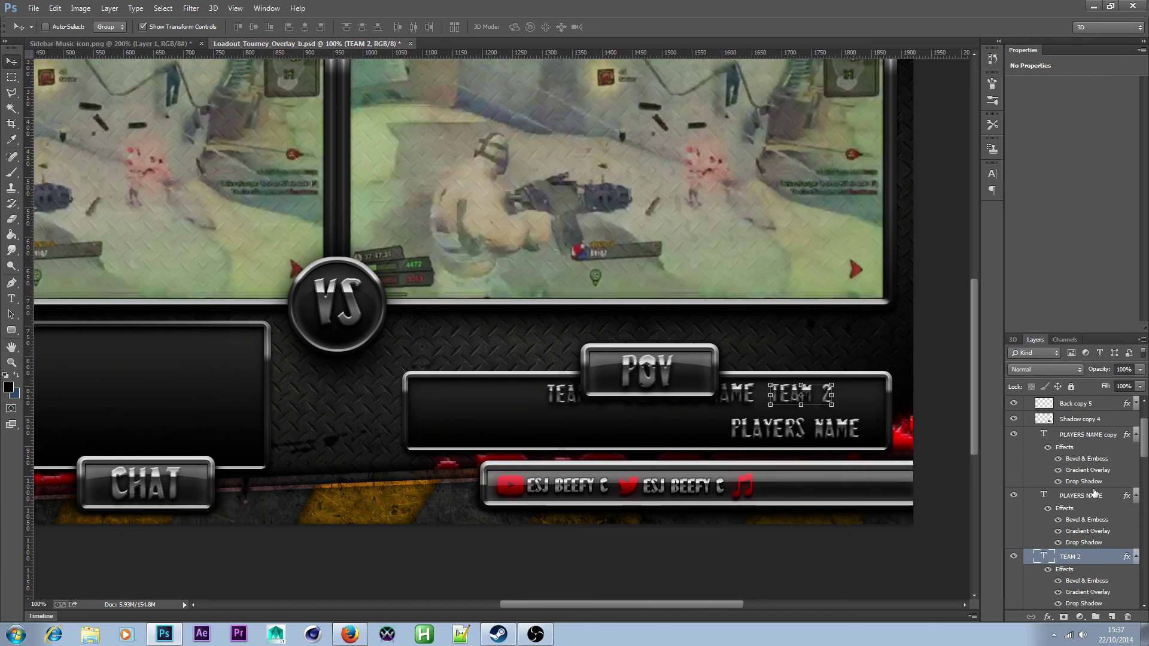
# - Move the other PLAYERS NAME text to the left side of the POV panel and place TEAM 1 centred above it
pyautogui.click(1094, 494)
pyautogui.moveTo(716, 406); pyautogui.dragTo(526, 437)
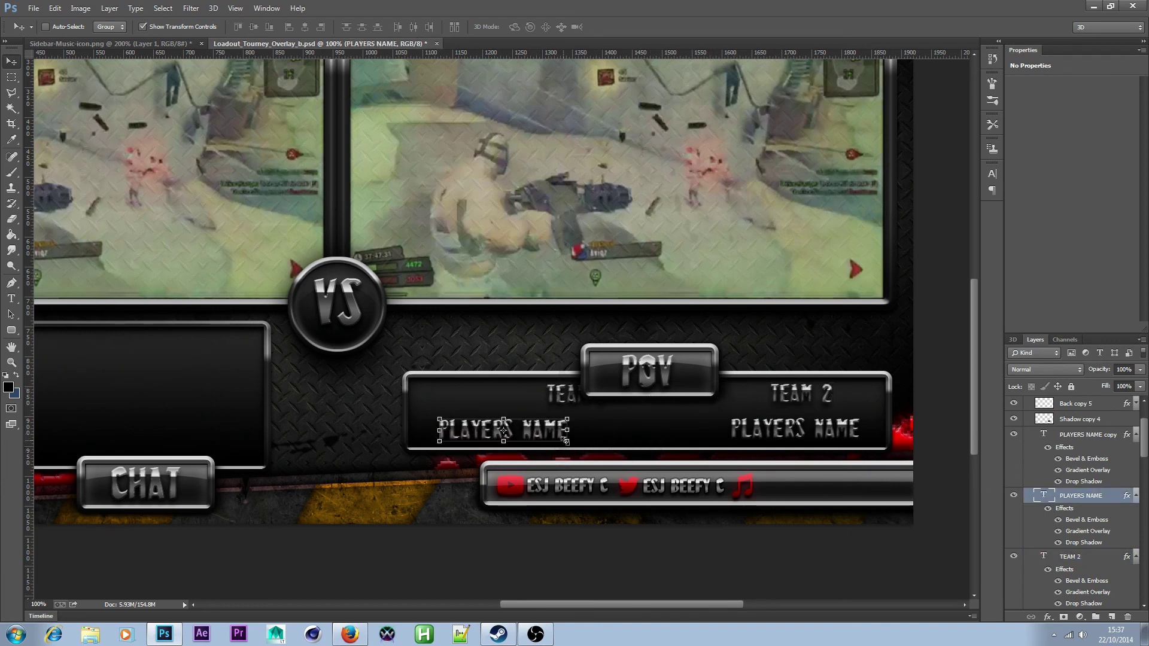
pyautogui.scroll(-2, 1119, 547)
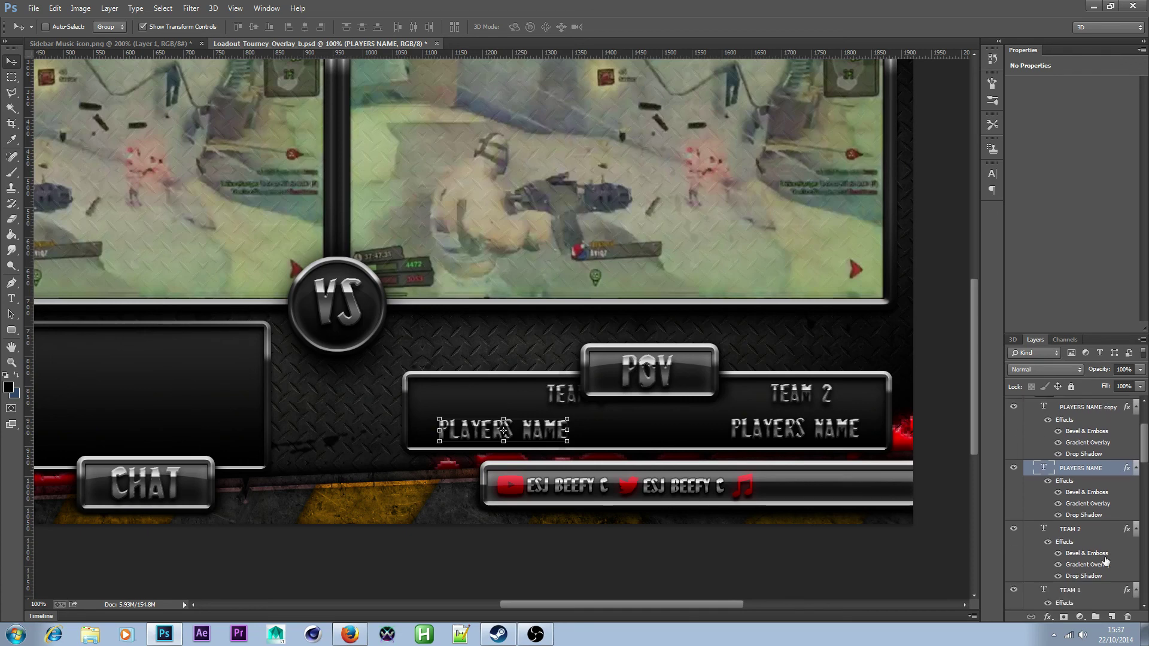
pyautogui.click(1071, 591)
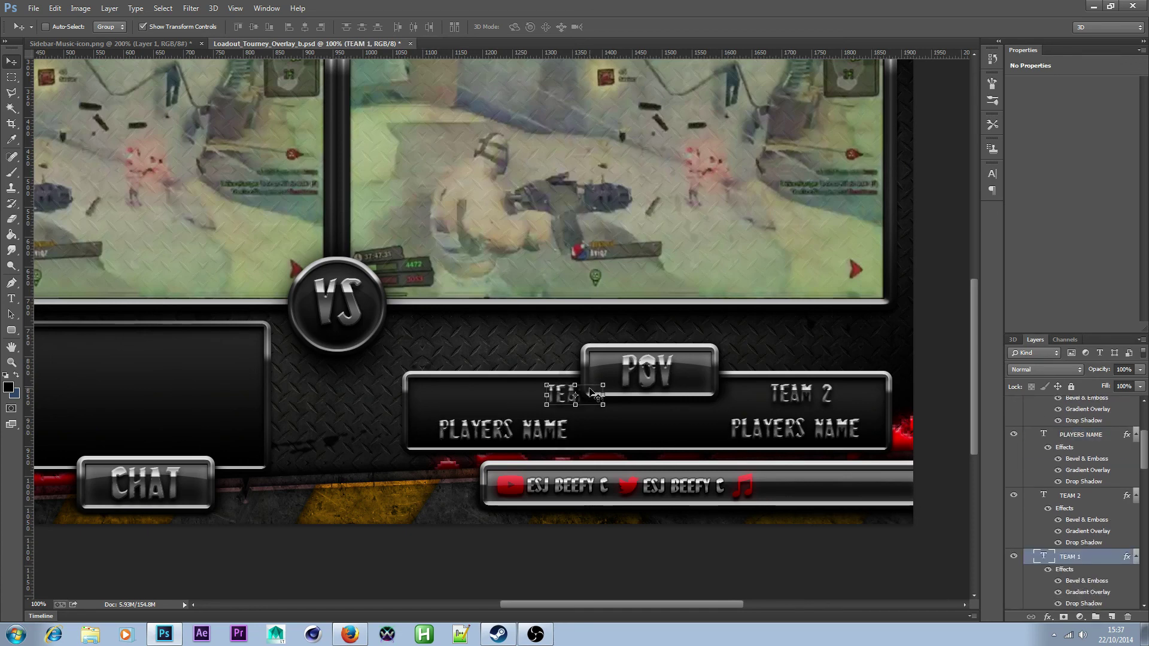
pyautogui.moveTo(589, 398); pyautogui.dragTo(512, 399)
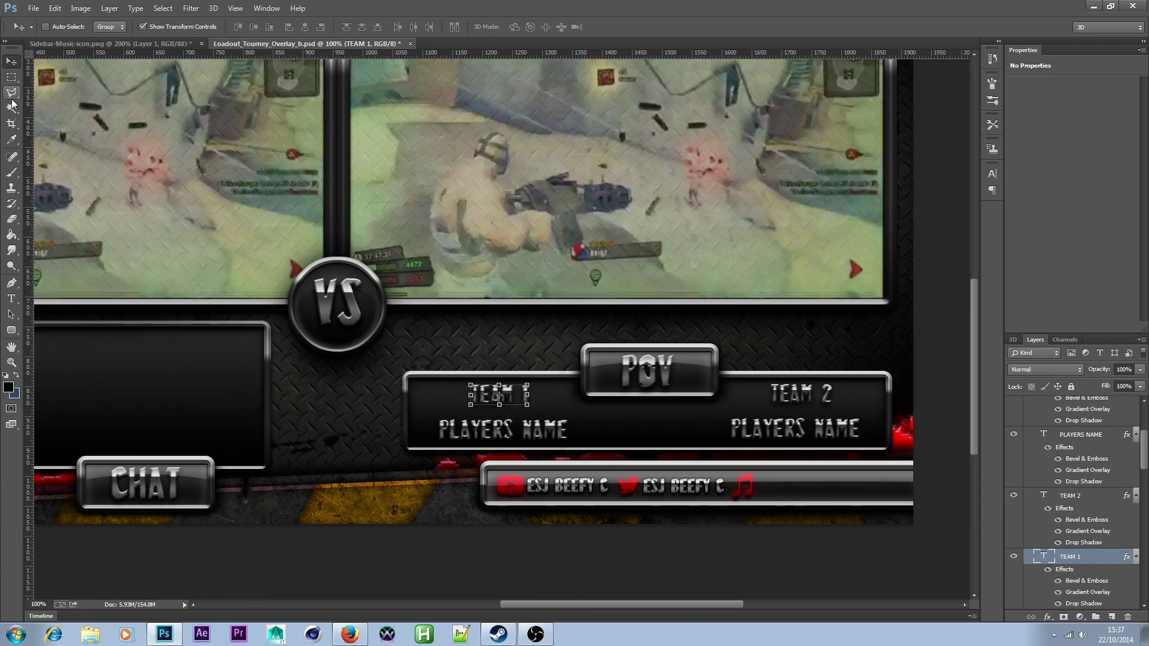
# - Add a VS text between the two players' names below the POV plate and scale it up to 375.6%
pyautogui.click(11, 77)
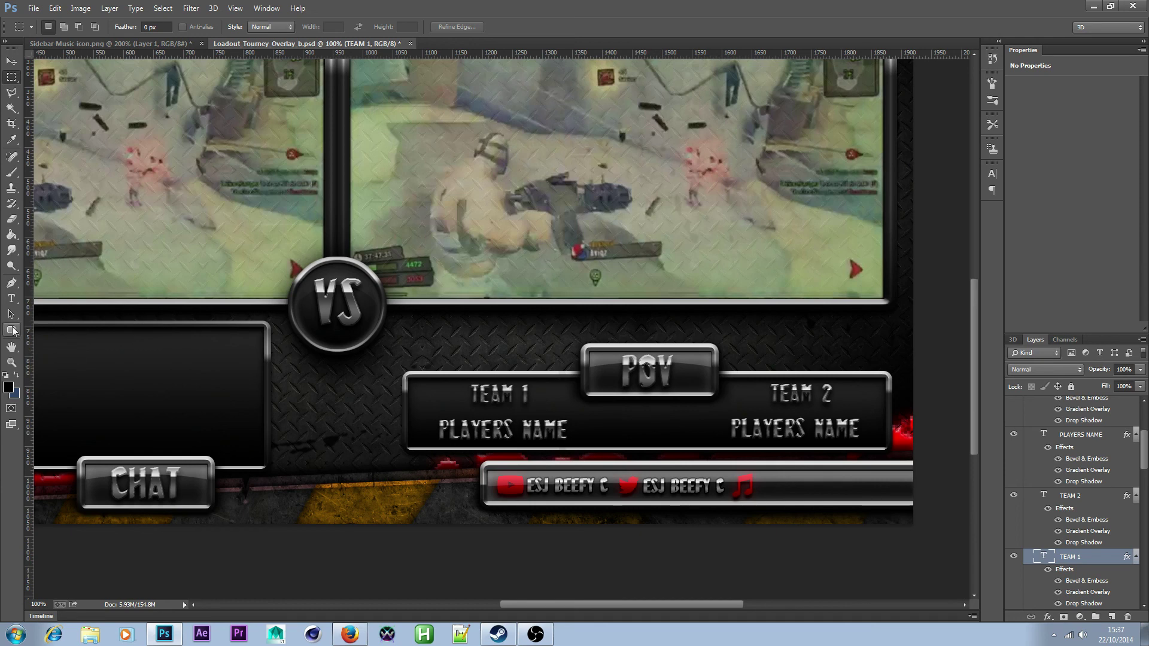
pyautogui.click(11, 298)
pyautogui.click(637, 440)
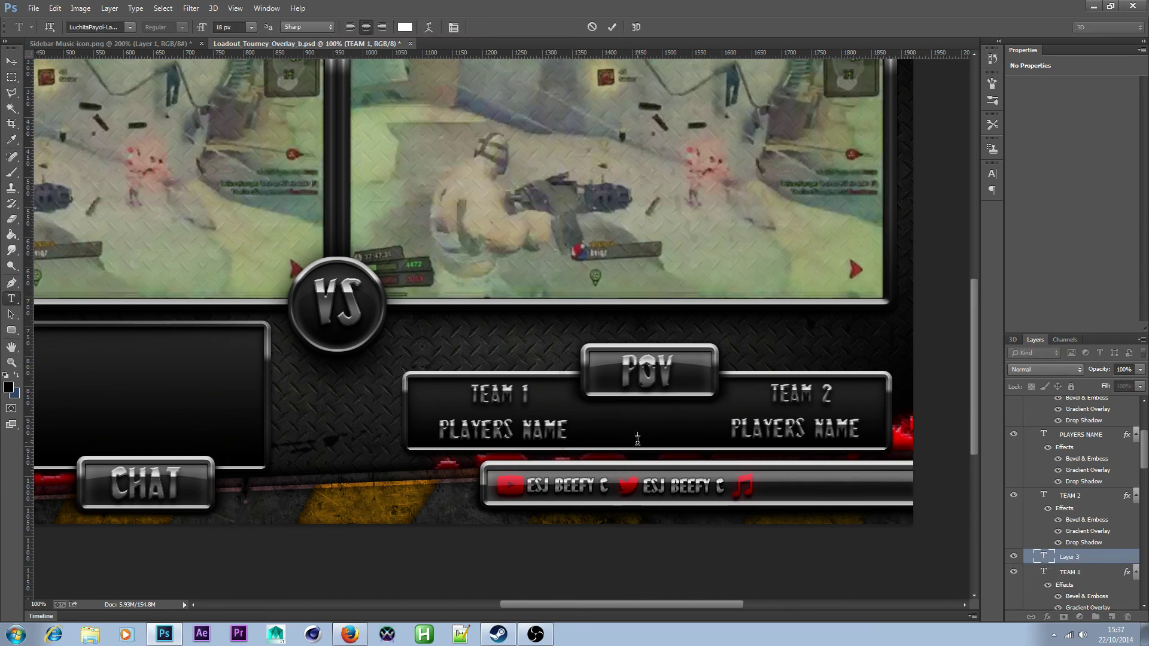
pyautogui.write('VS')
pyautogui.click(11, 61)
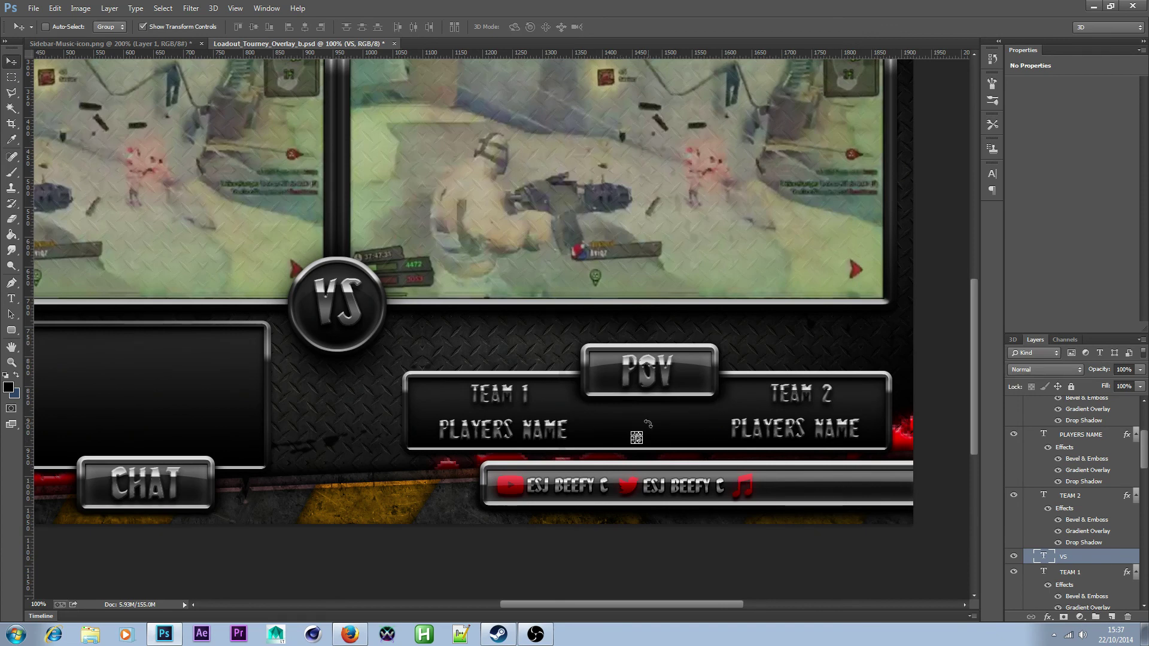
pyautogui.hotkey('ctrl', 't')
pyautogui.moveTo(642, 432); pyautogui.dragTo(668, 417)
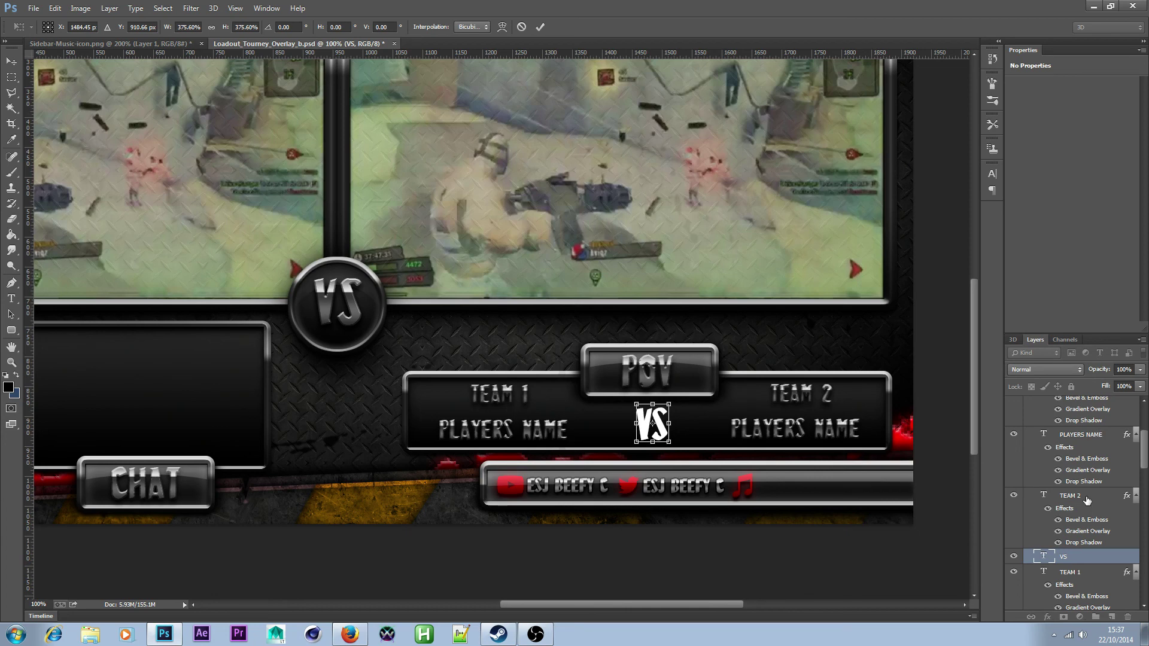
pyautogui.press('Return')
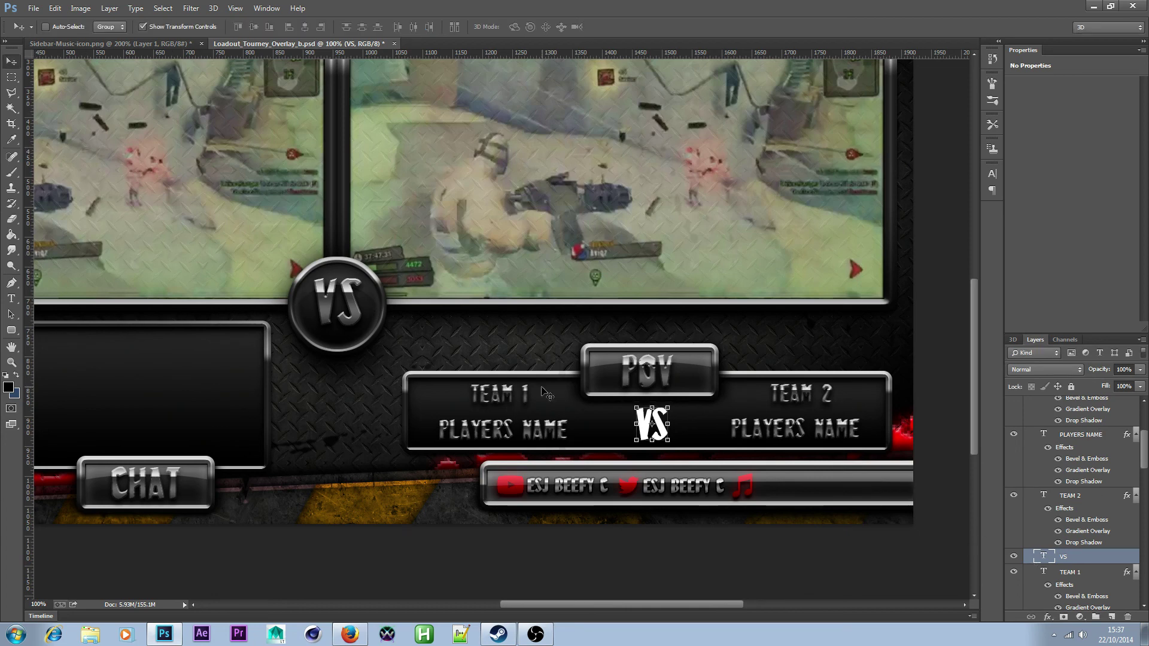
# - Copy the TEAM 2 layer's style onto the POV panel's new VS text layer
pyautogui.click(1093, 502)
pyautogui.rightClick(1093, 505)
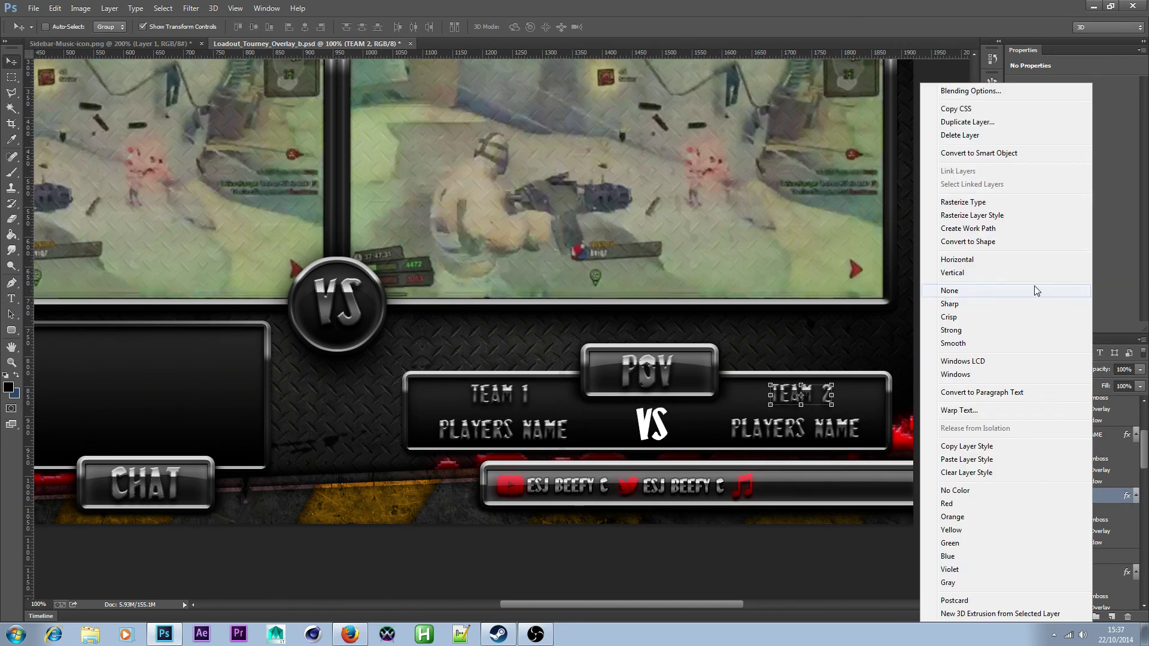
pyautogui.click(995, 447)
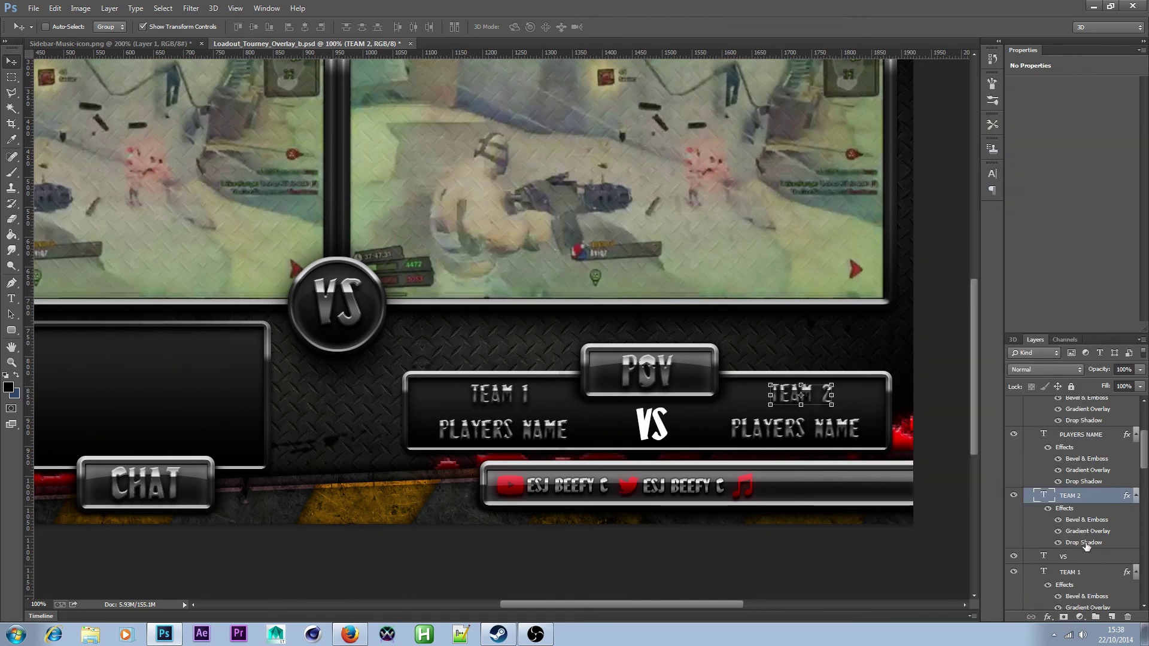
pyautogui.click(1091, 557)
pyautogui.rightClick(1092, 558)
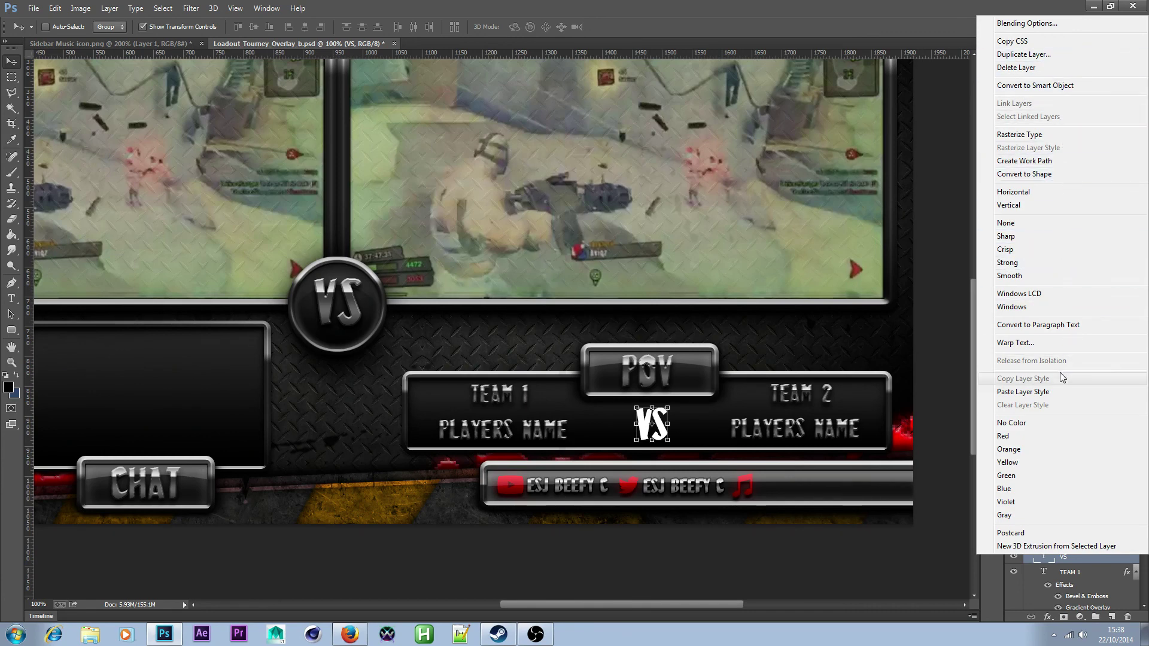
pyautogui.click(1025, 392)
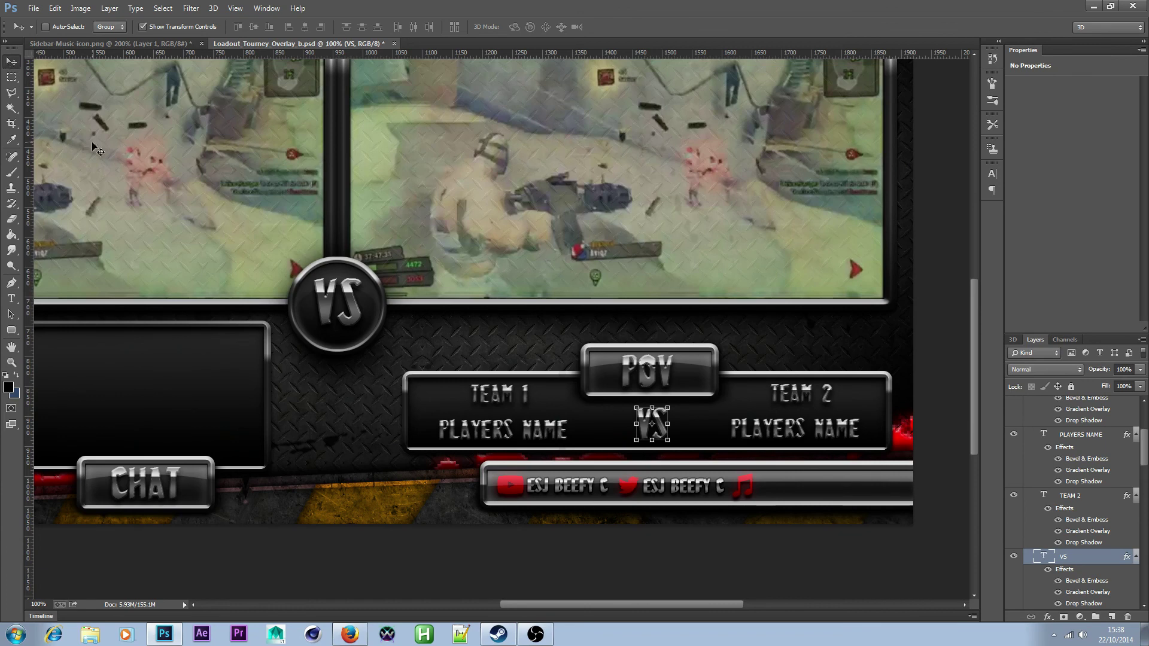
pyautogui.click(12, 77)
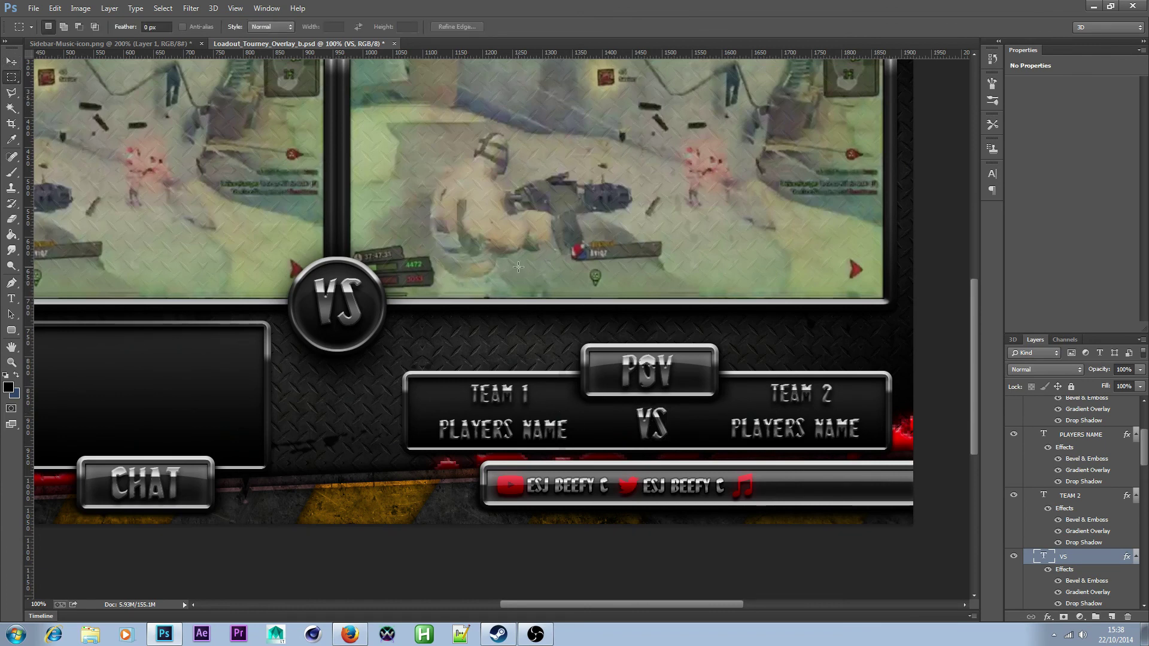
pyautogui.click(12, 61)
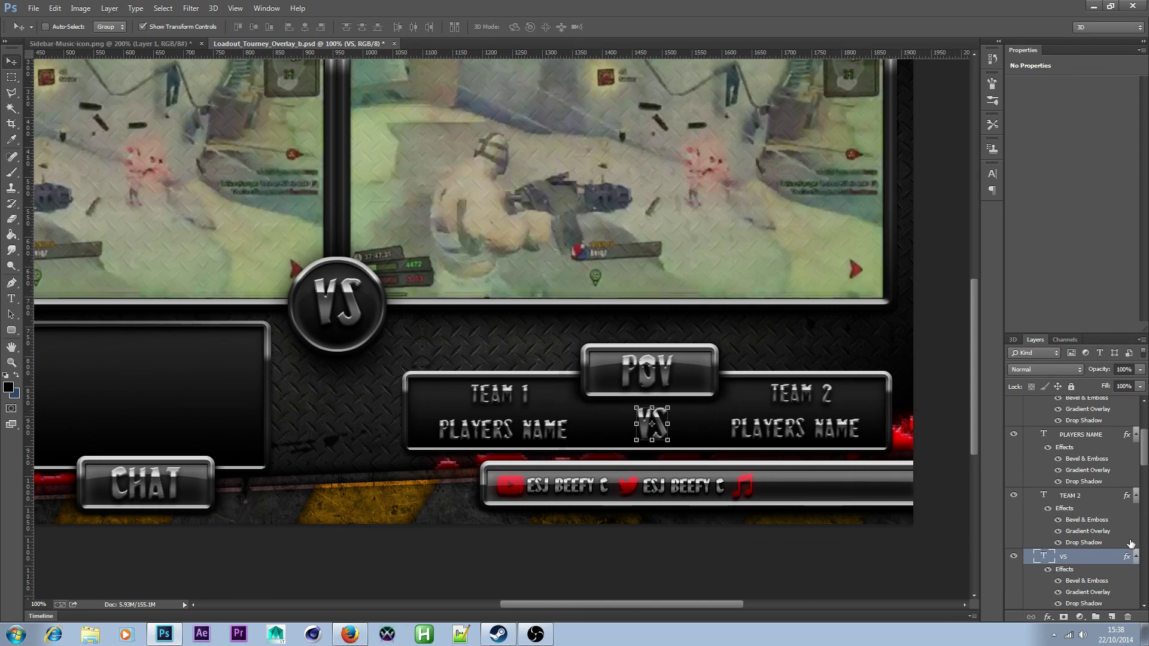
# - Collapse the expanded effects lists of the layers in the POV group, from Rounded Rectangle 2 up to the title plate layers
pyautogui.scroll(-2, 1130, 543)
pyautogui.scroll(-1, 1105, 547)
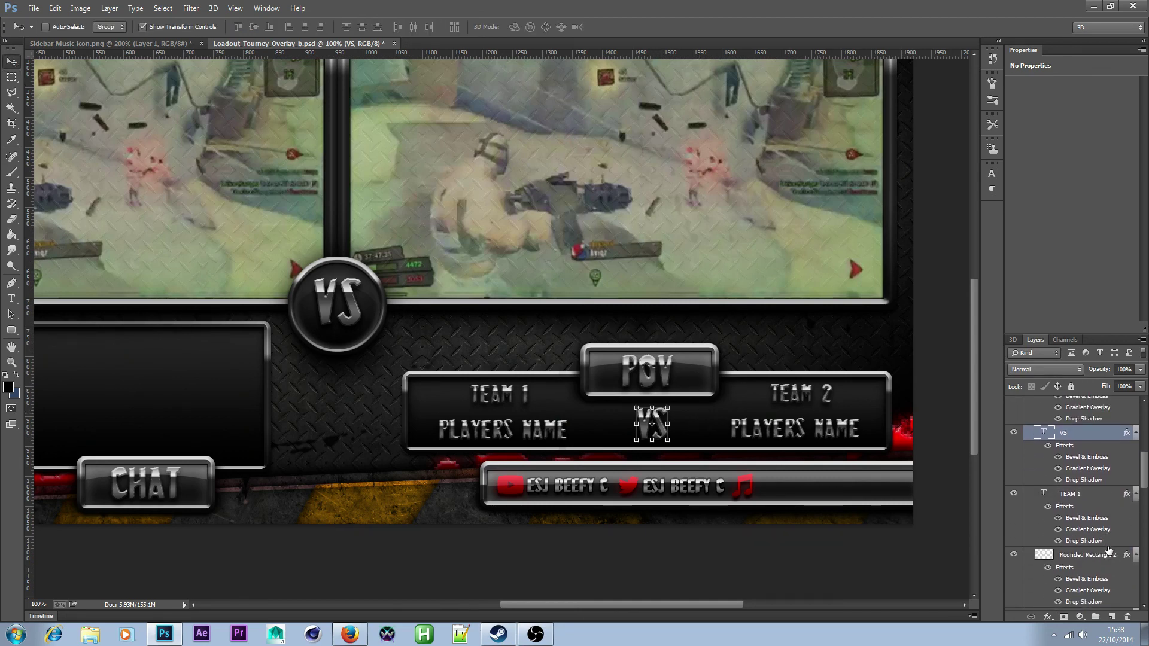
pyautogui.scroll(-1, 1125, 552)
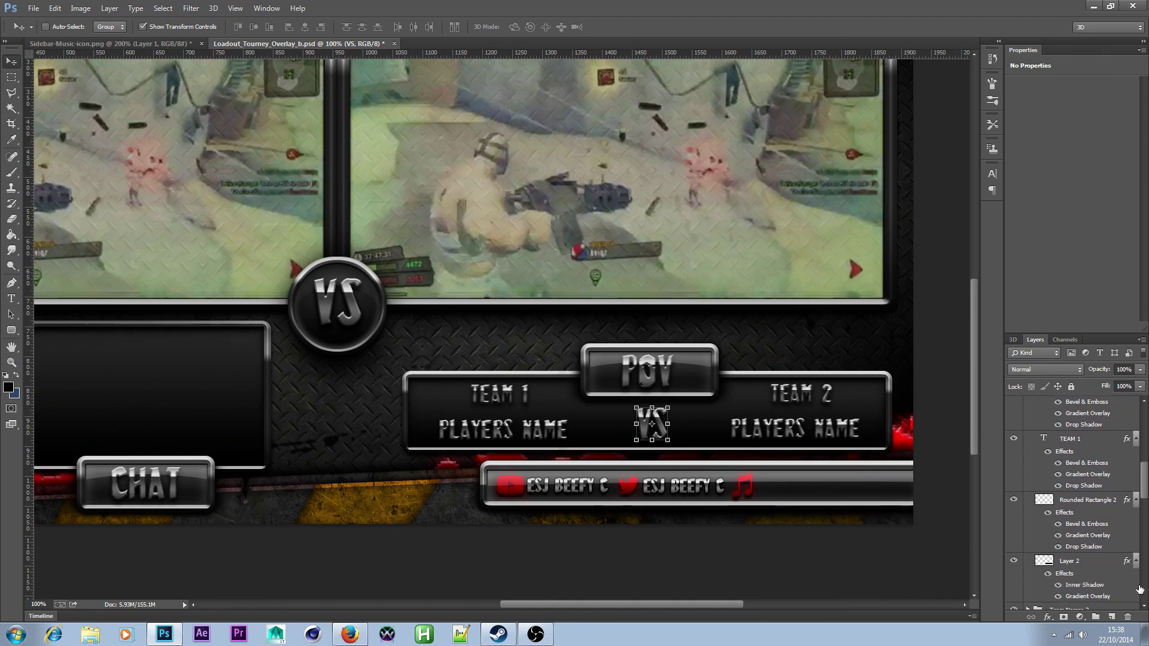
pyautogui.click(1135, 501)
pyautogui.click(1135, 438)
pyautogui.scroll(1, 1132, 442)
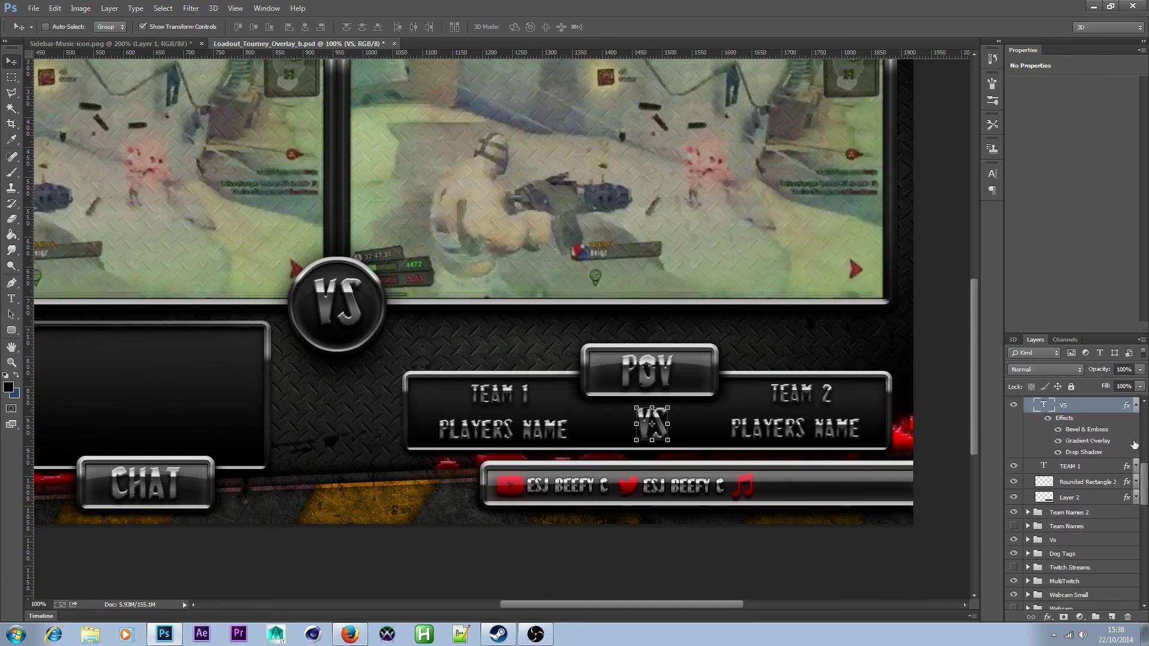
pyautogui.click(1135, 434)
pyautogui.scroll(2, 1136, 438)
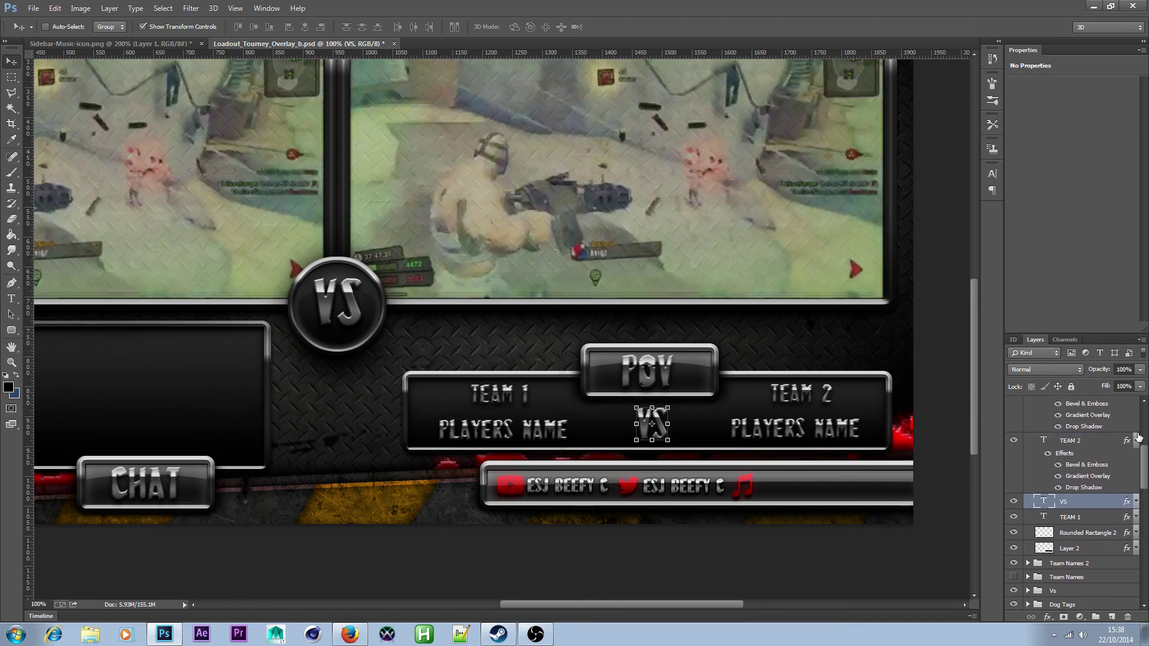
pyautogui.click(1136, 442)
pyautogui.scroll(2, 1139, 443)
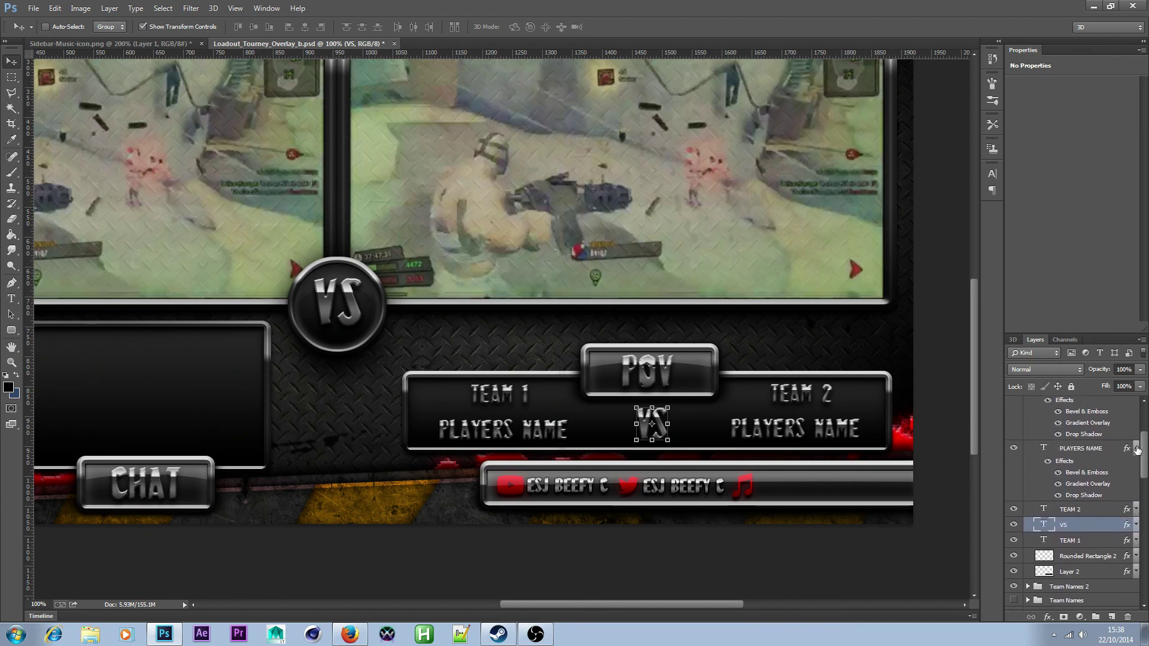
pyautogui.click(1135, 448)
pyautogui.scroll(2, 1136, 446)
pyautogui.click(1134, 440)
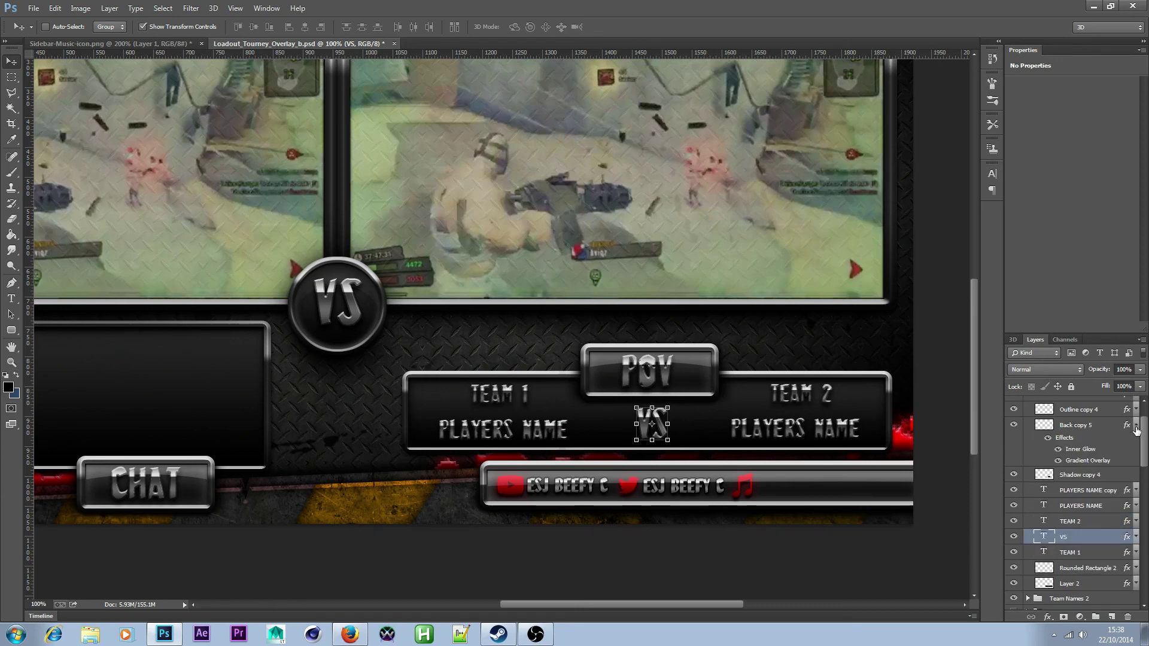
pyautogui.scroll(1, 1135, 435)
pyautogui.scroll(2, 1136, 446)
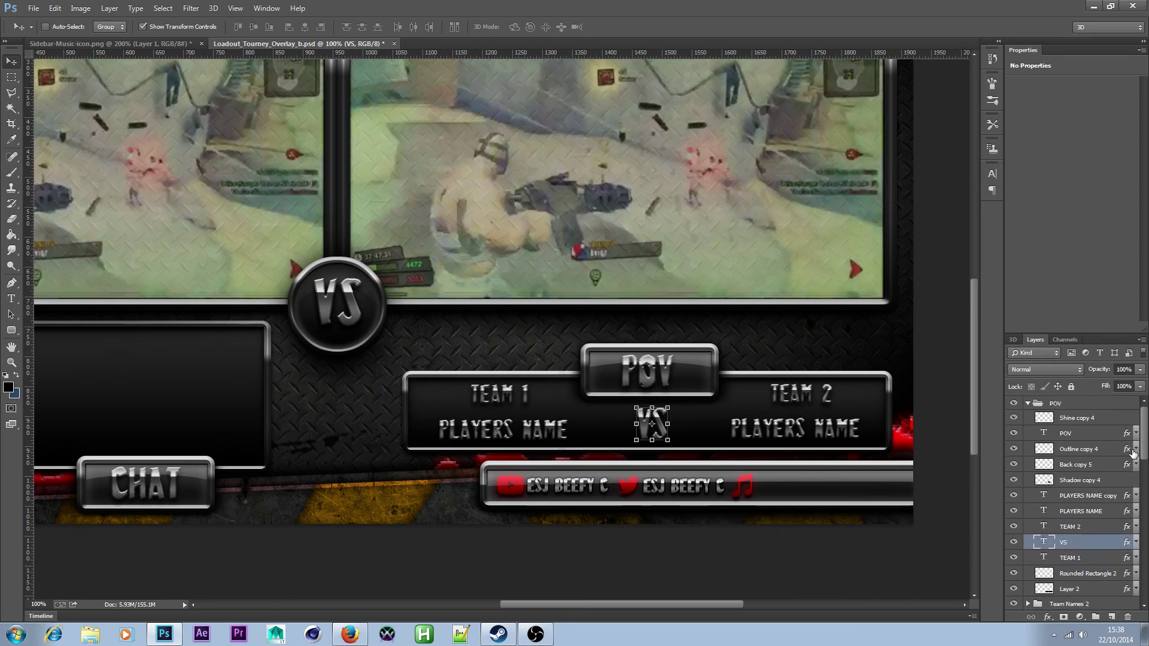
# - Select all POV group layers from Shine copy 4 to Layer 2 and move the panel slightly up and to the right
pyautogui.click(1089, 417)
pyautogui.scroll(-5, 1103, 470)
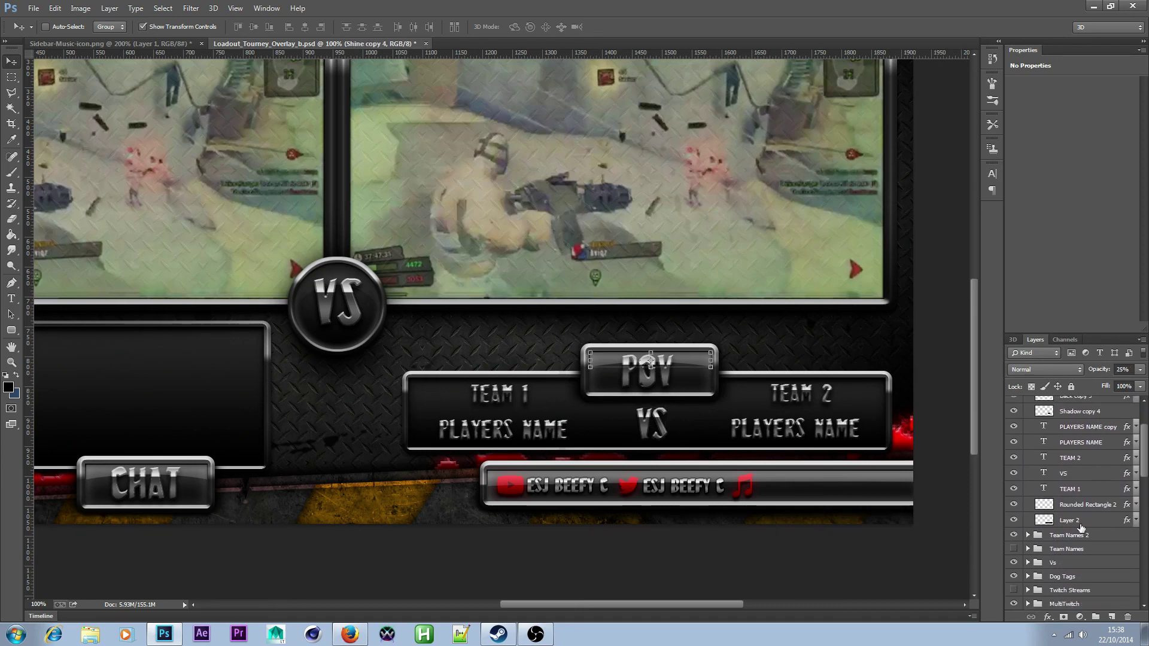
pyautogui.keyDown('shift'); pyautogui.click(1069, 520); pyautogui.keyUp('shift')
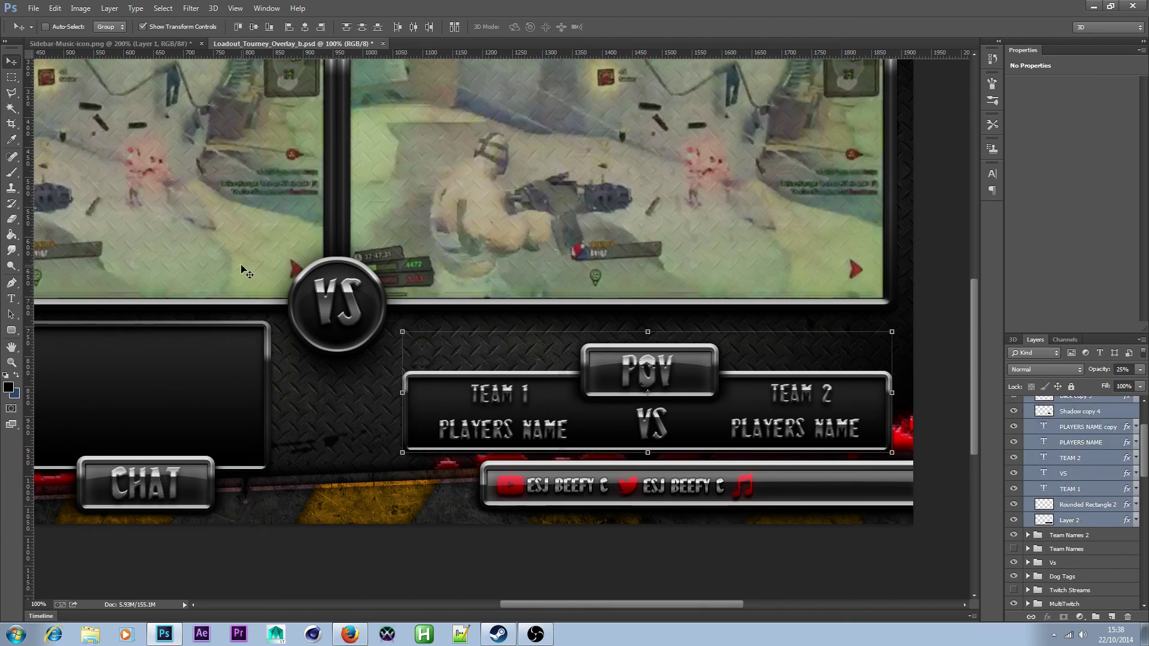
pyautogui.moveTo(639, 425); pyautogui.dragTo(638, 411)
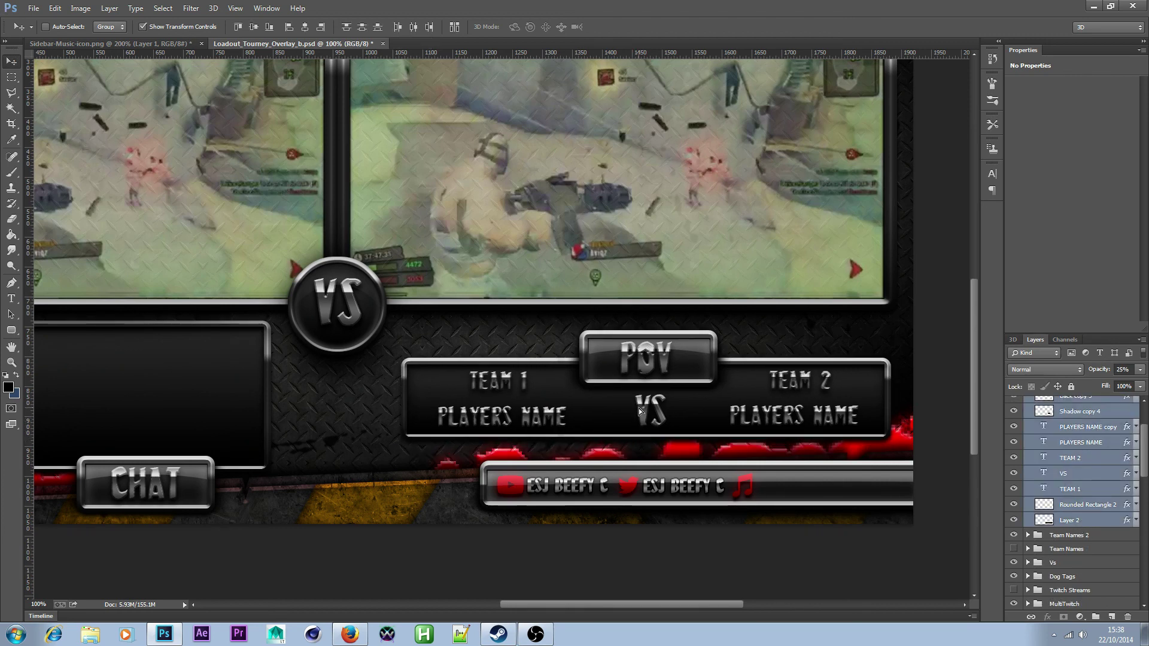
pyautogui.hotkey('shift', 'Right')
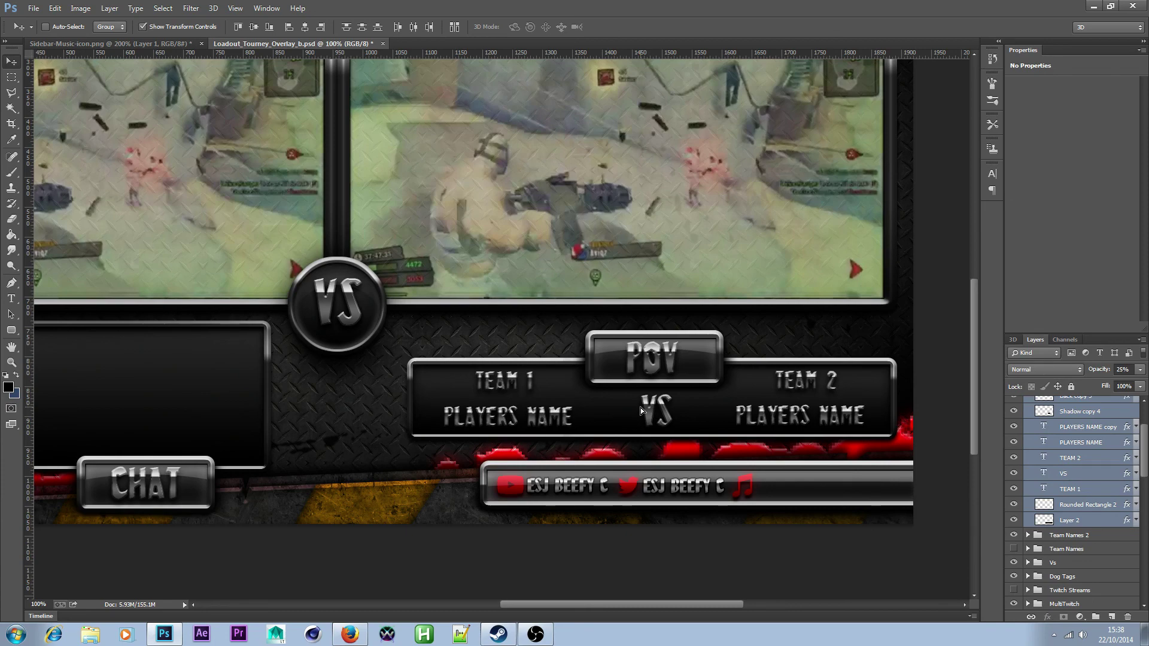
# - Nudge the whole POV panel a few pixels left to line up with the right-hand stream frame above it
pyautogui.click(11, 362)
pyautogui.keyDown('alt'); pyautogui.click(418, 411); pyautogui.keyUp('alt')
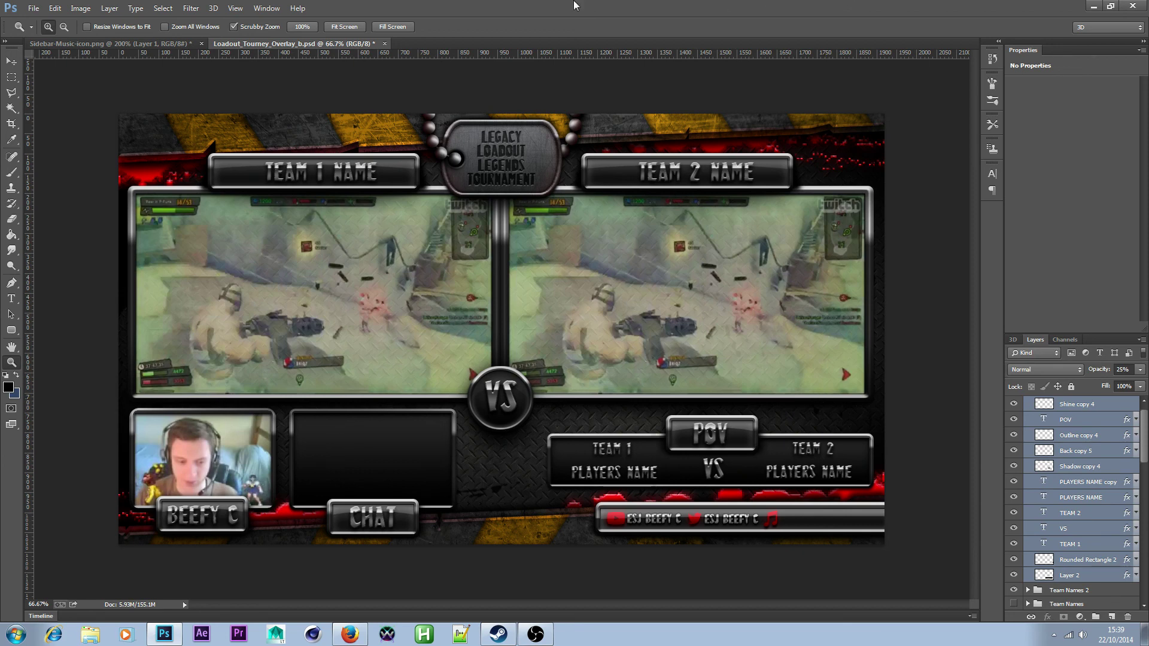
pyautogui.click(11, 61)
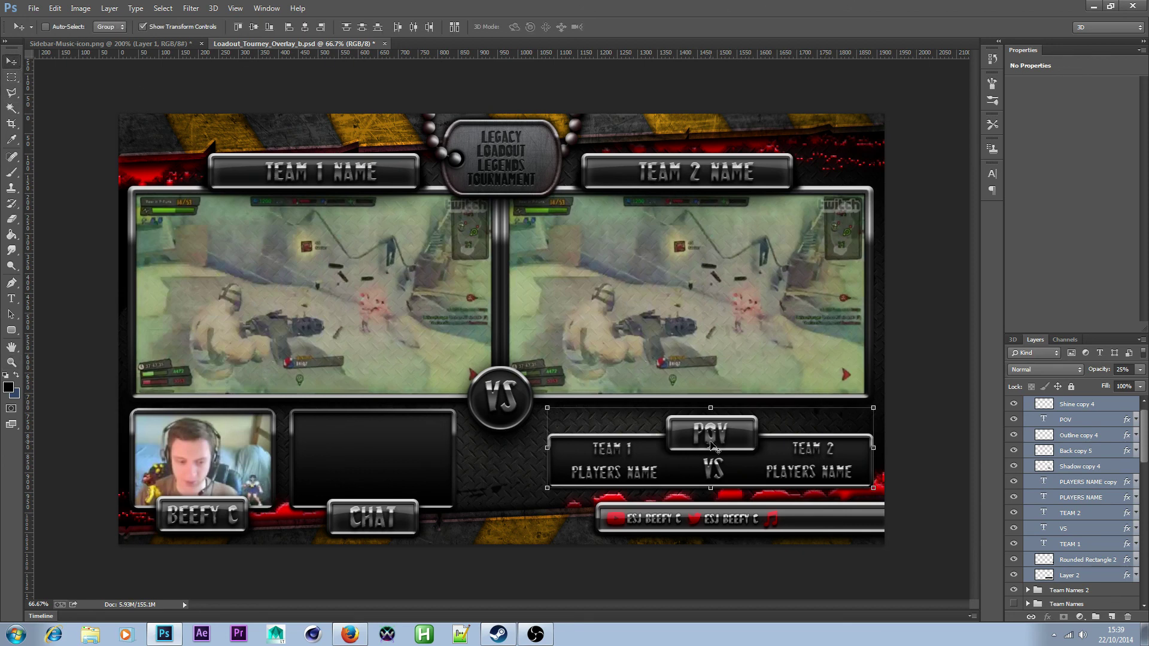
pyautogui.press('Left')
pyautogui.press('Left')
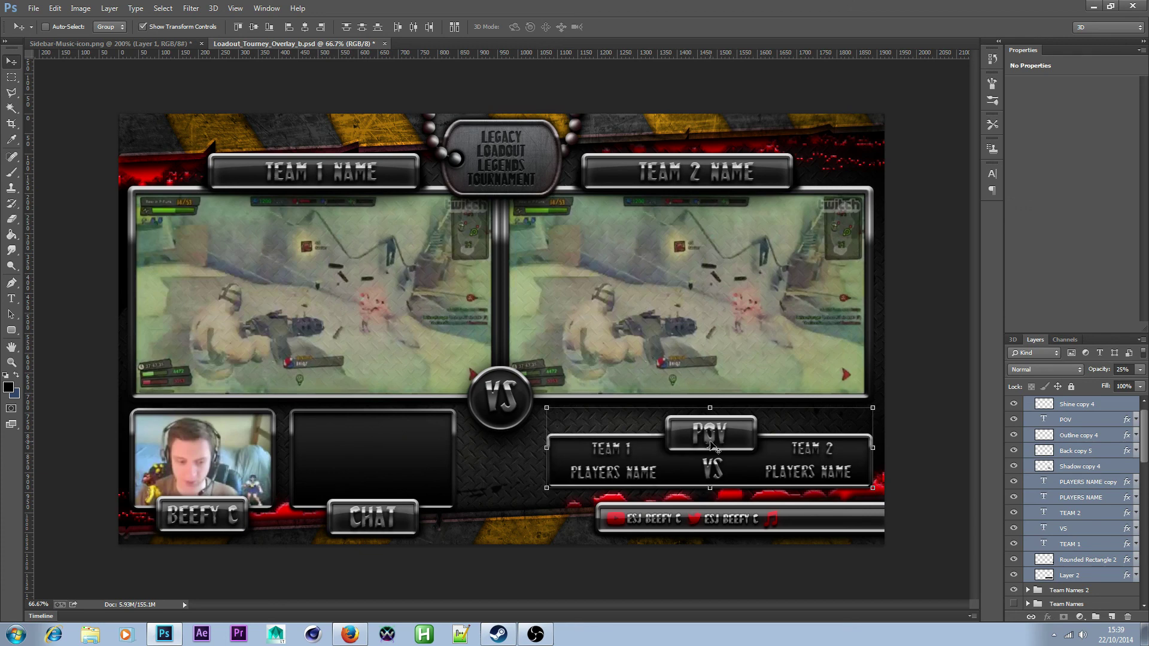
pyautogui.press('Left')
pyautogui.press('Left')
pyautogui.press('Left')
pyautogui.press('Right')
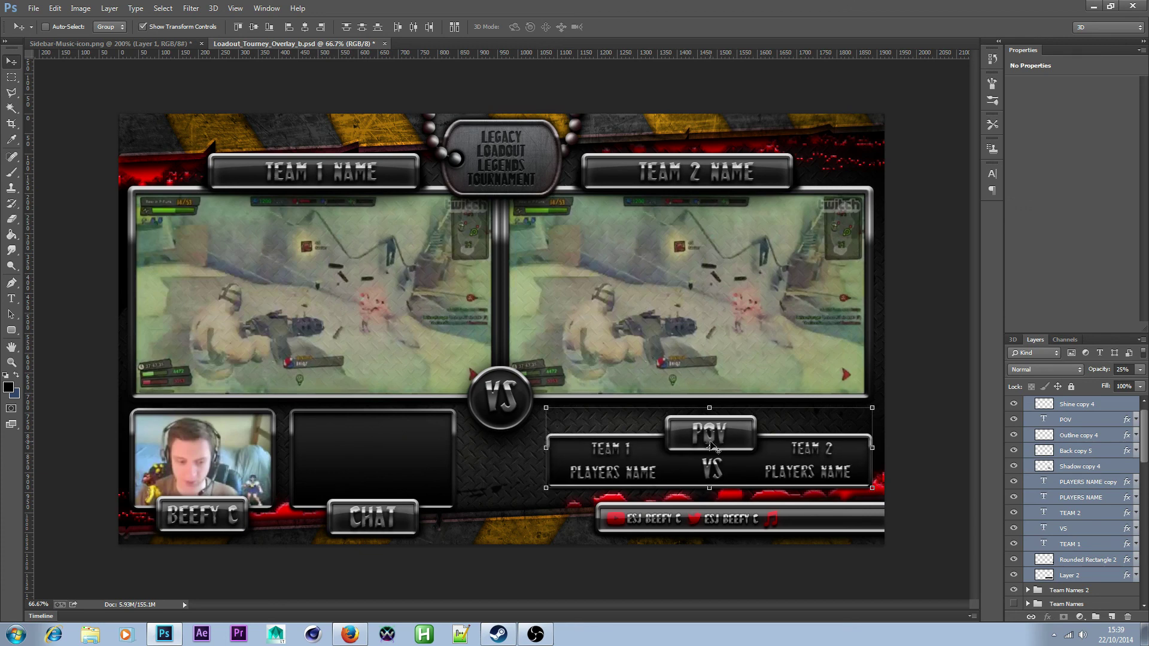
# - Add a new layer directly above Layer 2 in the POV group and name it Shadow 2
pyautogui.click(12, 77)
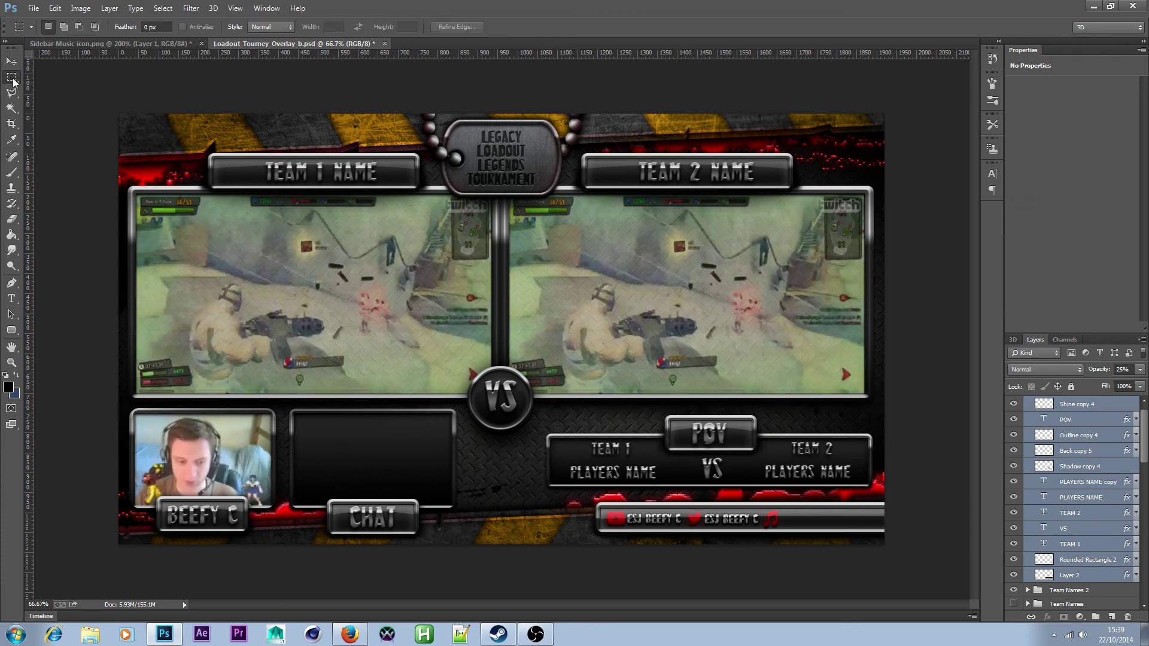
pyautogui.scroll(-2, 1103, 525)
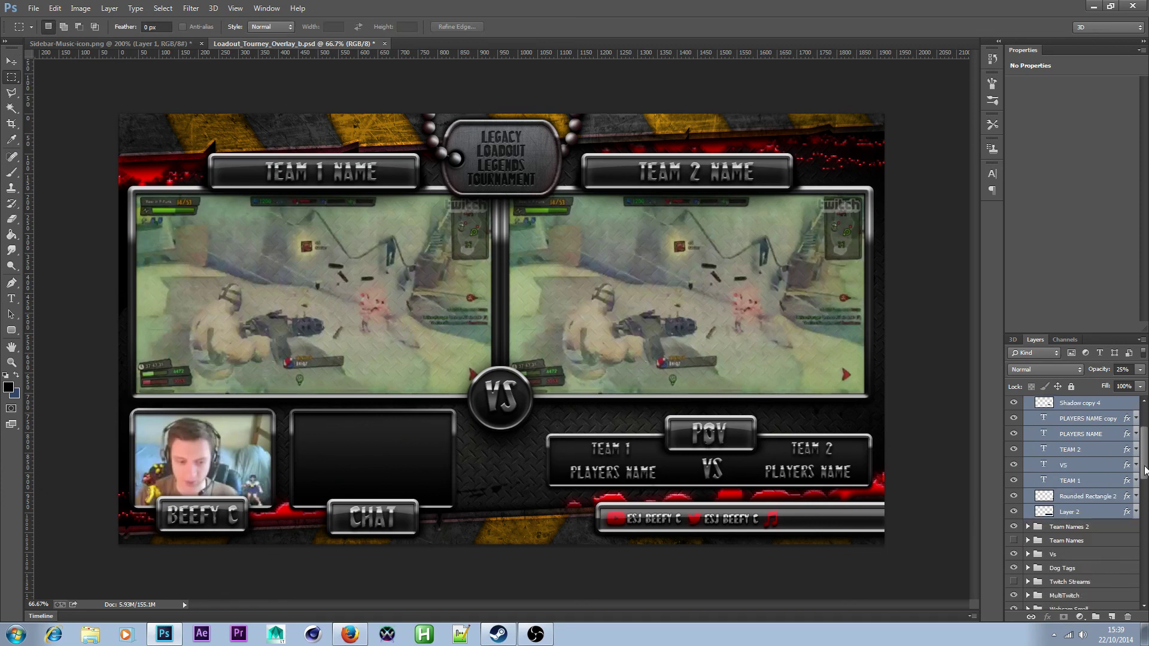
pyautogui.click(1100, 525)
pyautogui.click(1030, 511)
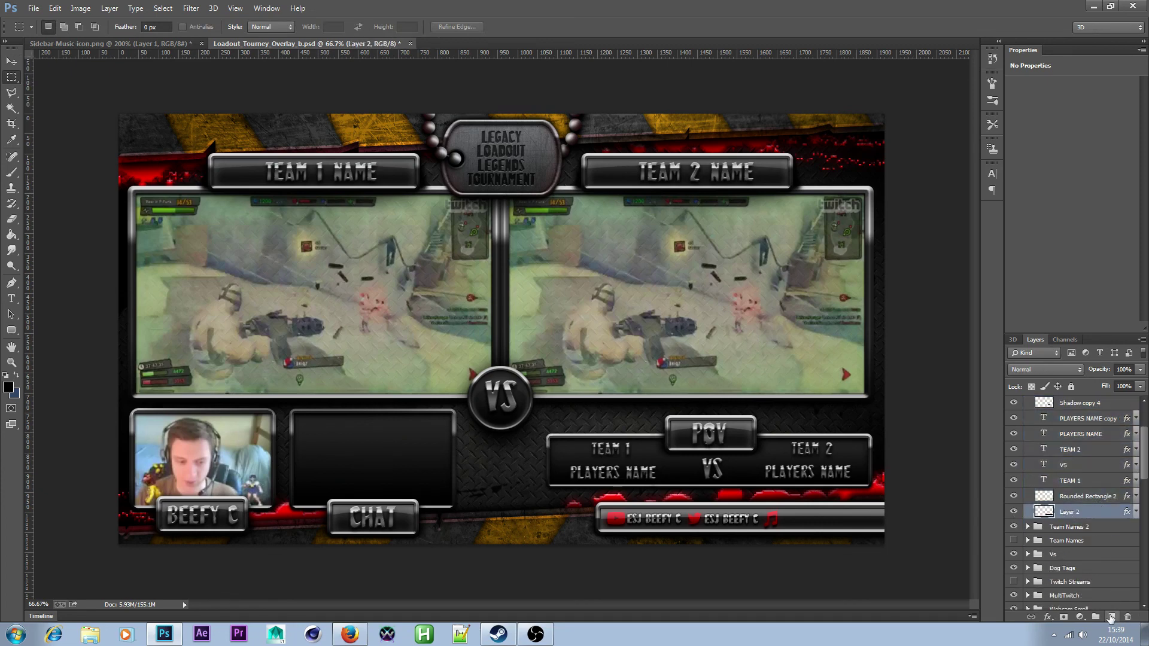
pyautogui.click(1111, 617)
pyautogui.doubleClick(1070, 512)
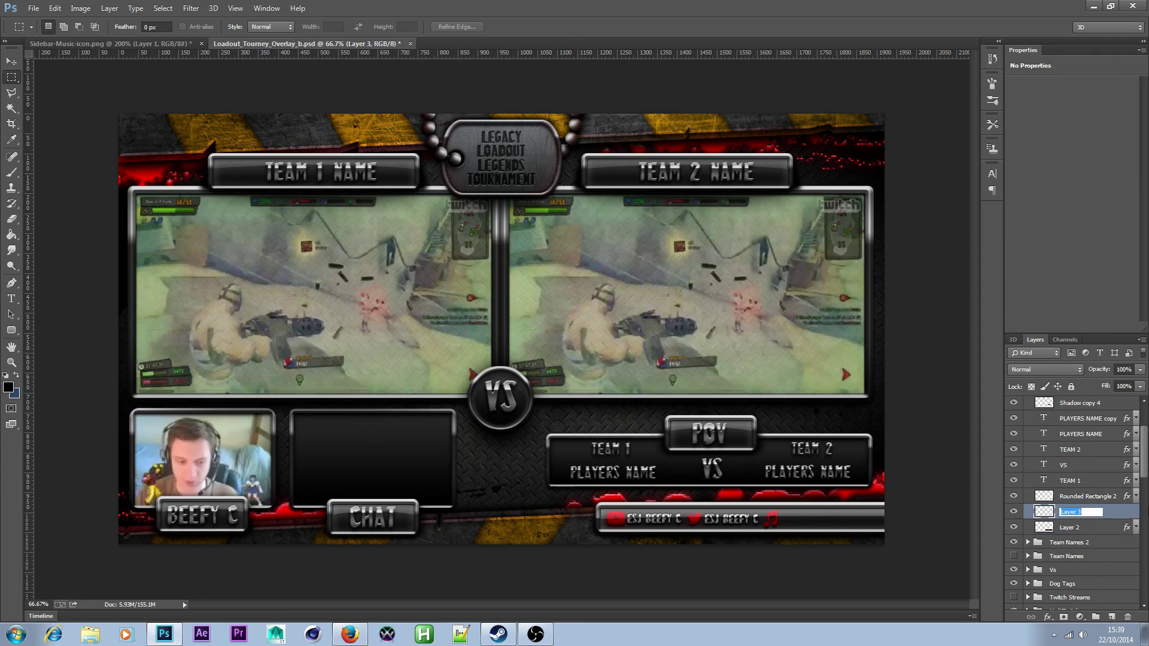
pyautogui.write('Shadow 2')
pyautogui.press('Return')
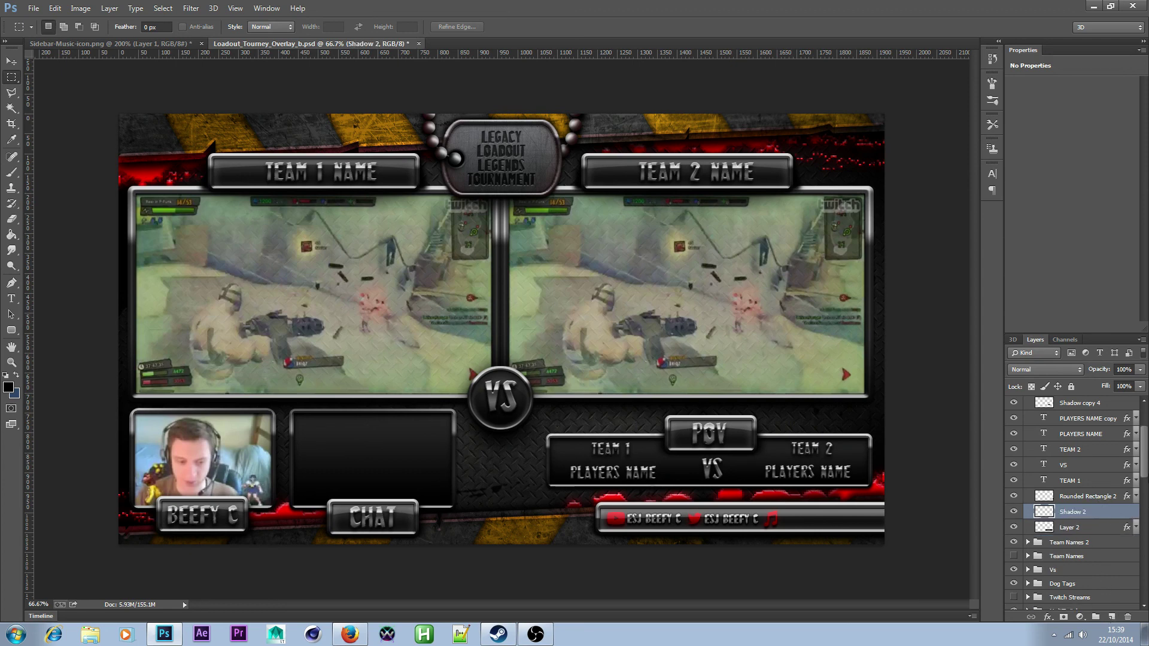
# - Rename Layer 2 in the POV group as Shadow 1
pyautogui.doubleClick(1071, 527)
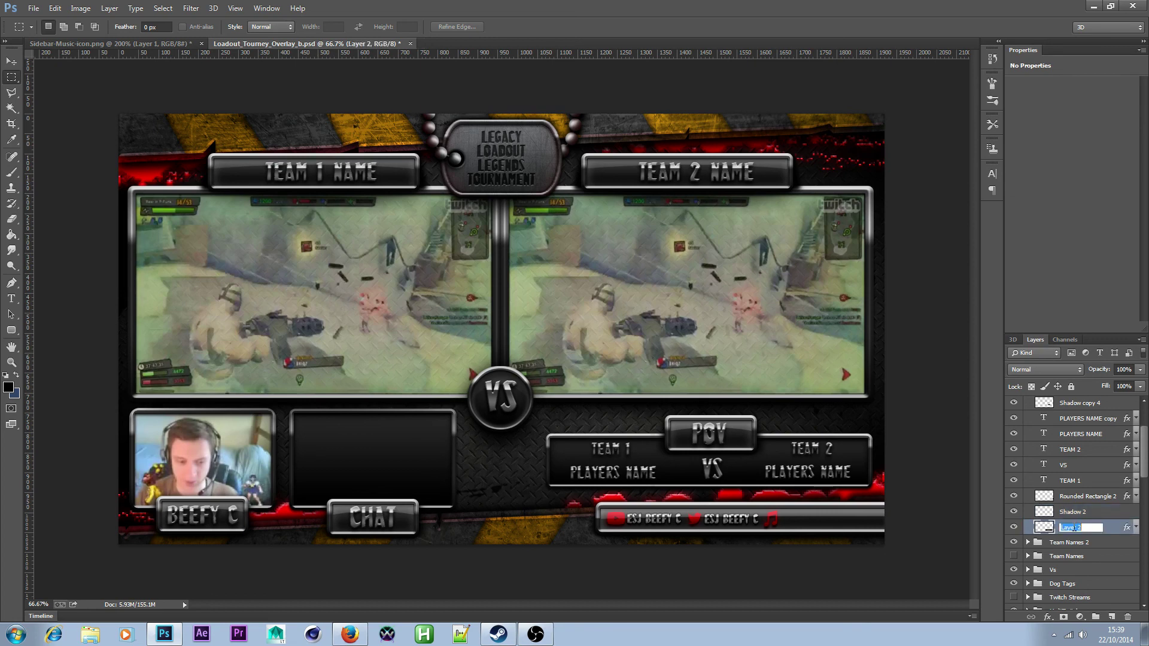
pyautogui.write('Shadow 1')
pyautogui.press('Return')
# - Draw a thin elliptical selection along the POV panel's bottom edge, spanning nearly the panel's full width
pyautogui.rightClick(13, 77)
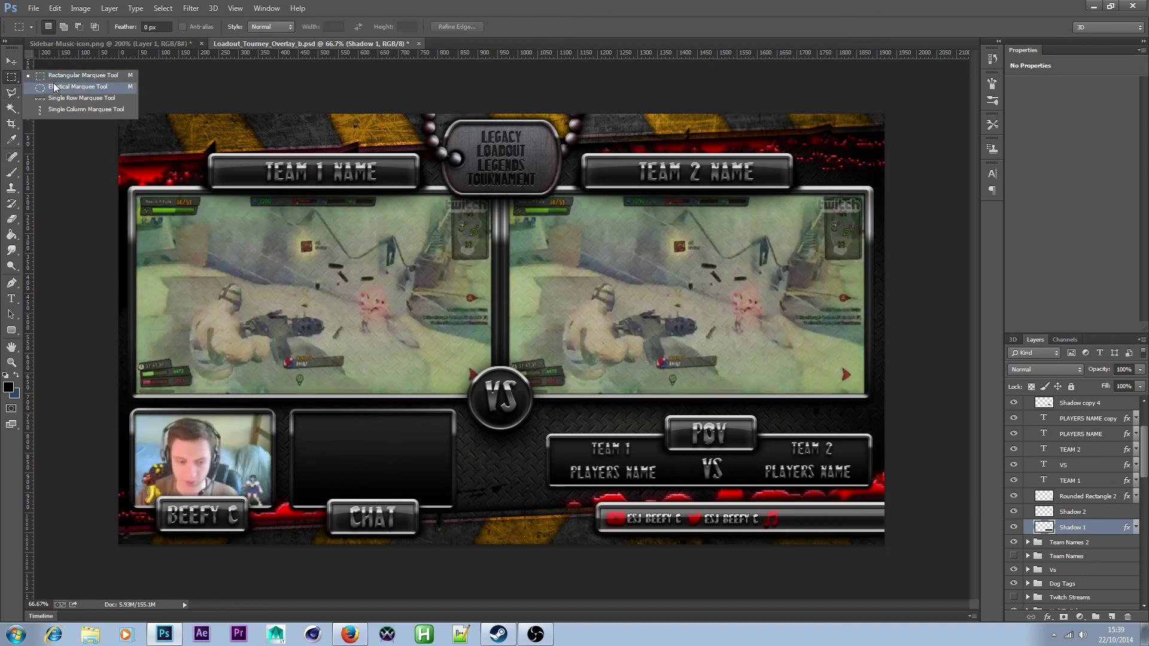
pyautogui.click(53, 85)
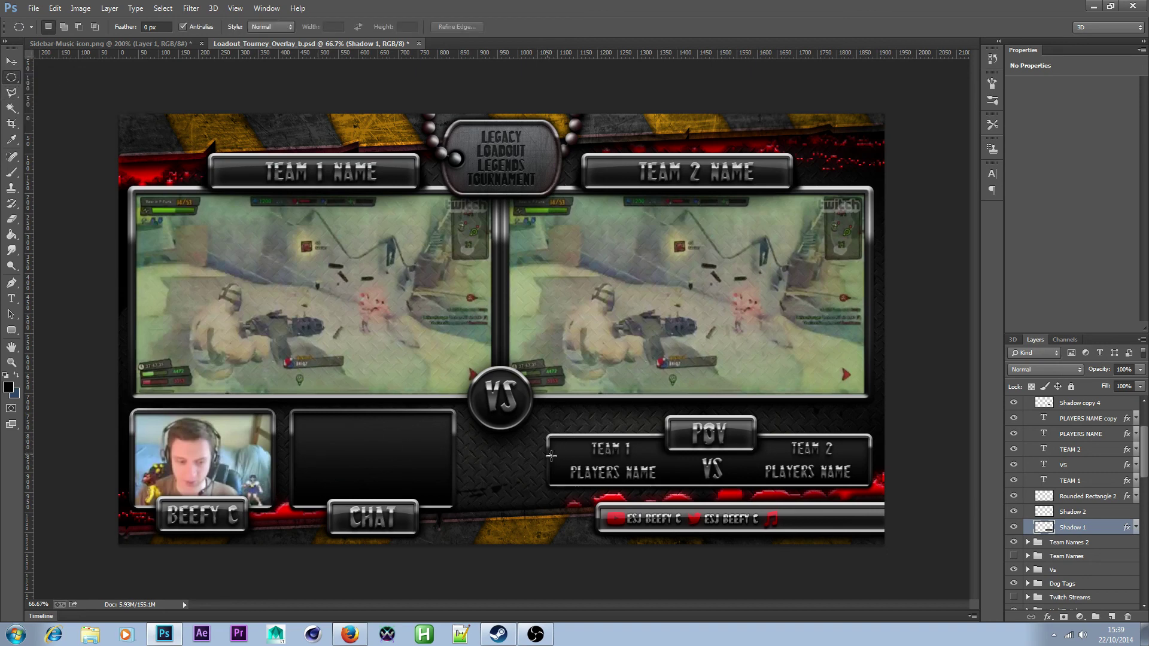
pyautogui.moveTo(549, 454)
pyautogui.mouseDown()
pyautogui.moveTo(815, 495)
pyautogui.moveTo(877, 487)
pyautogui.moveTo(873, 470)
pyautogui.moveTo(819, 470)
pyautogui.moveTo(772, 491)
pyautogui.mouseUp()
pyautogui.press('g')
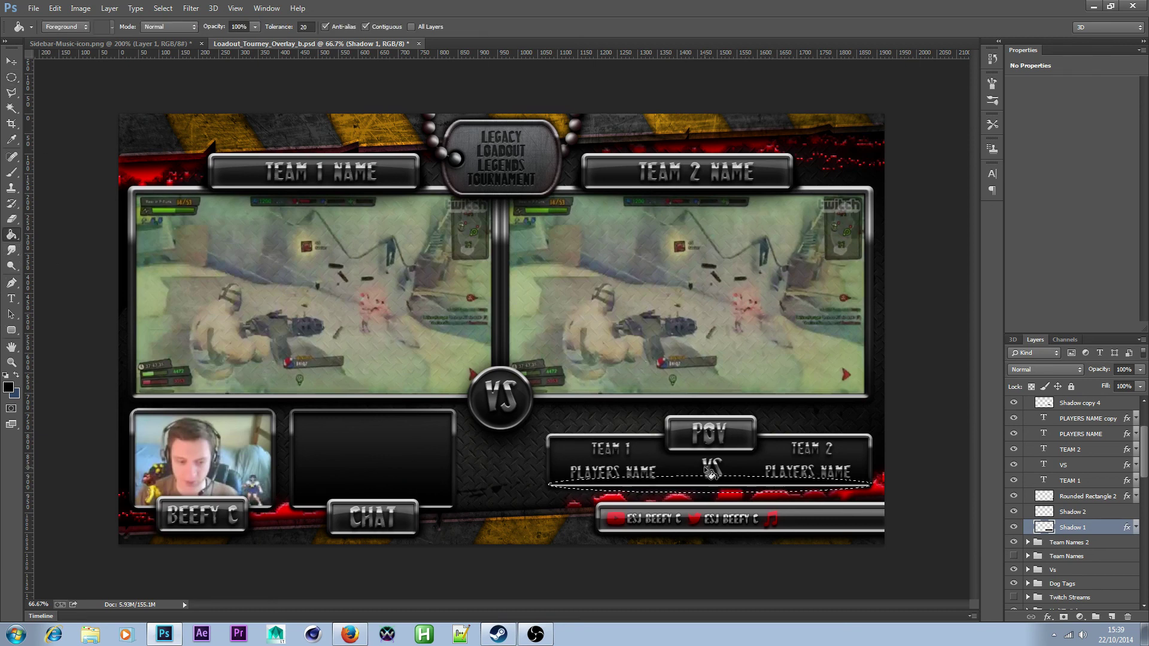
pyautogui.click(11, 78)
pyautogui.click(163, 8)
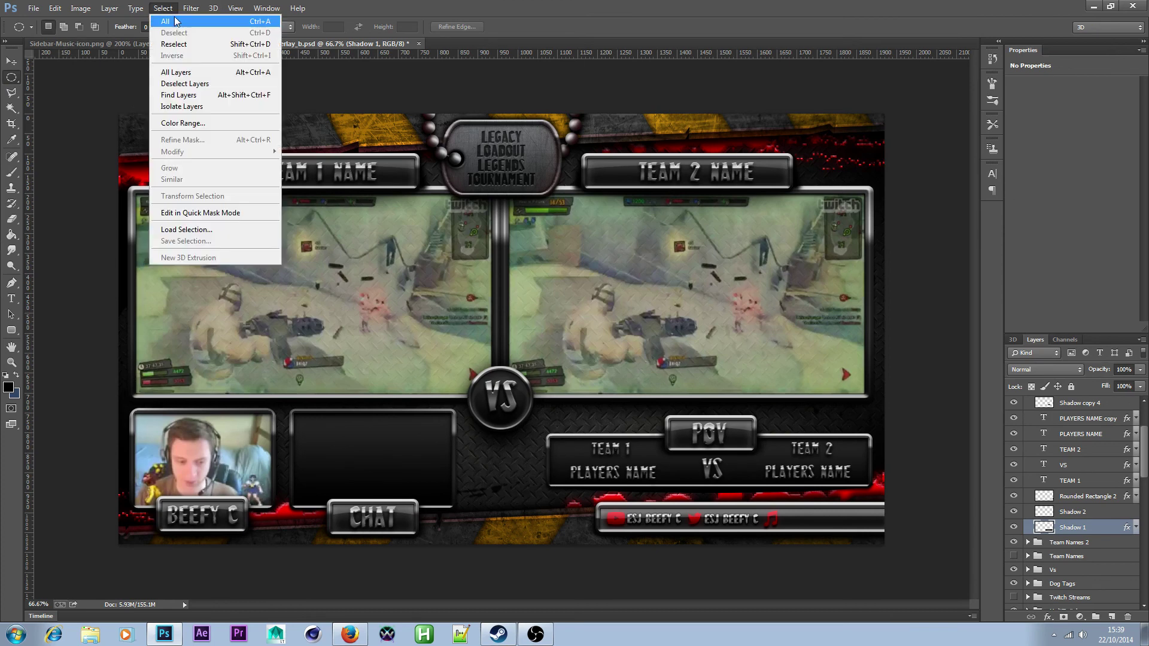
pyautogui.click(174, 21)
pyautogui.click(191, 8)
pyautogui.moveTo(306, 140)
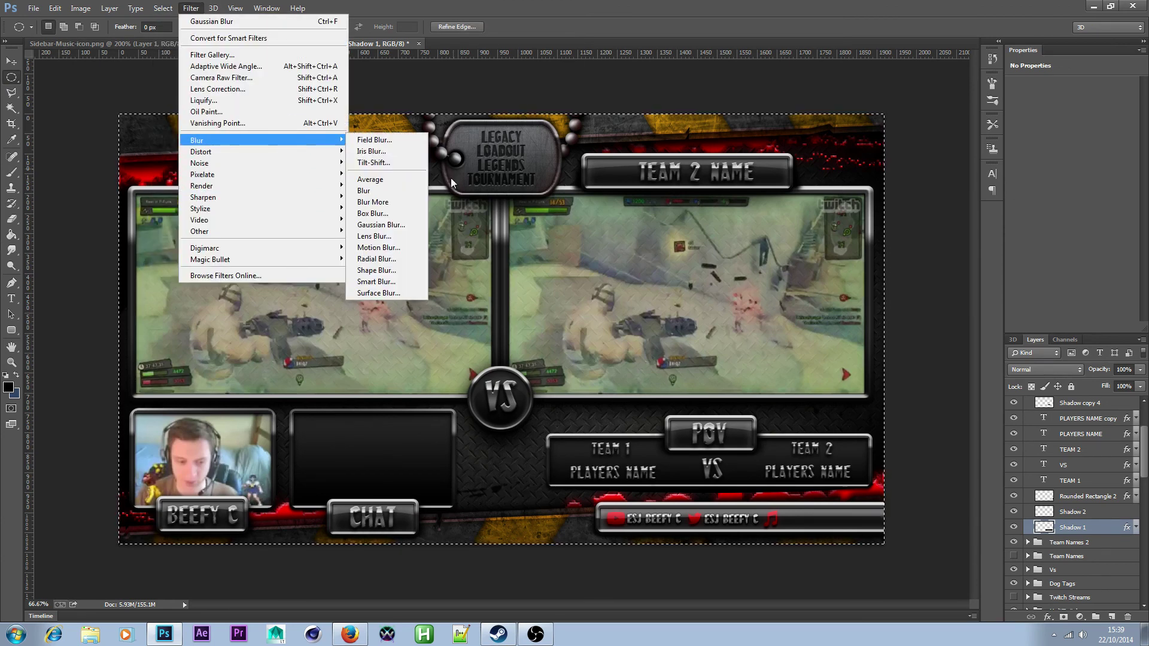
pyautogui.click(380, 224)
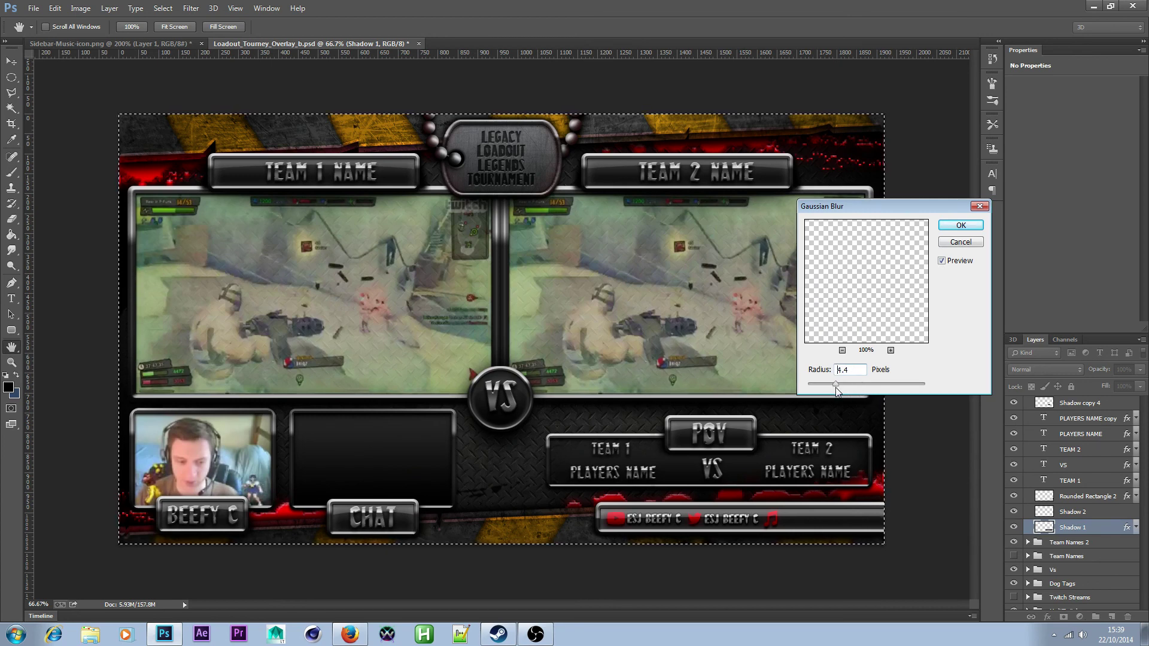
pyautogui.moveTo(835, 389)
pyautogui.mouseDown()
pyautogui.moveTo(853, 389)
pyautogui.moveTo(827, 382)
pyautogui.moveTo(843, 386)
pyautogui.mouseUp()
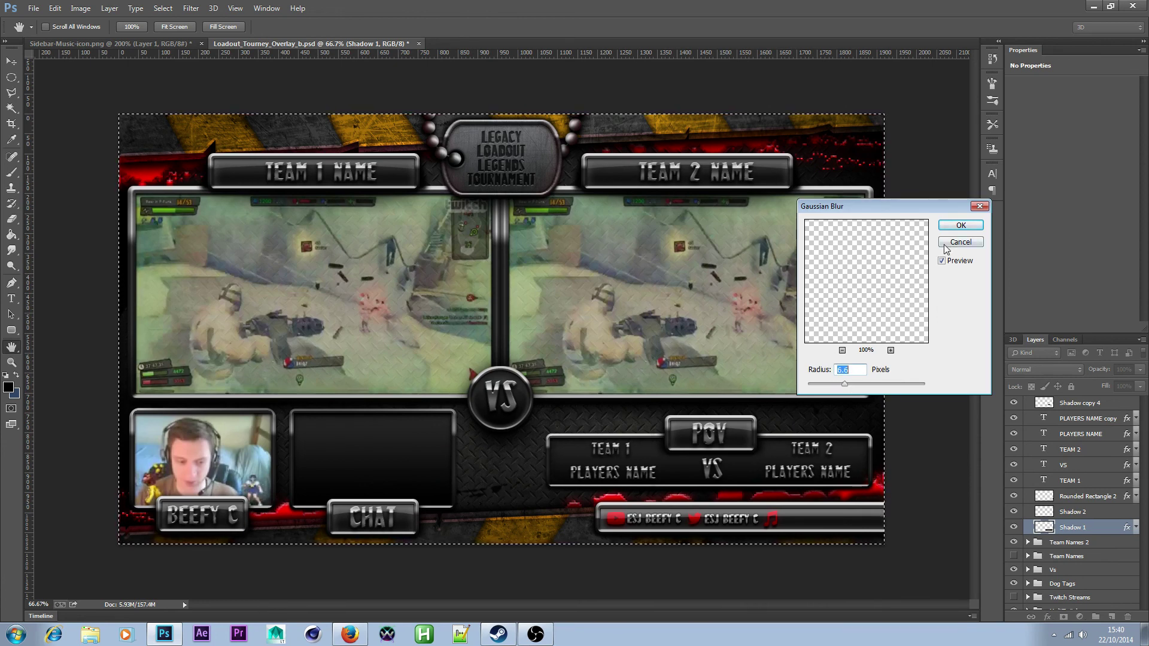
pyautogui.click(958, 226)
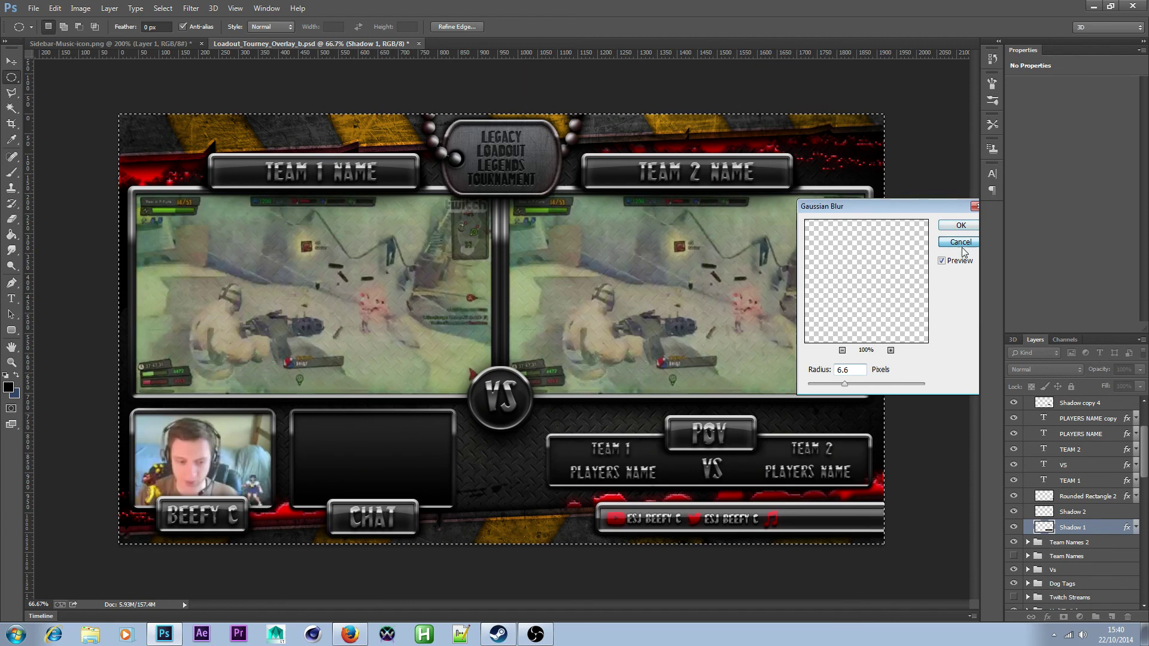
# - Step back through the history to restore the thin elliptical selection, with Shadow 2 as the active layer
pyautogui.click(1106, 513)
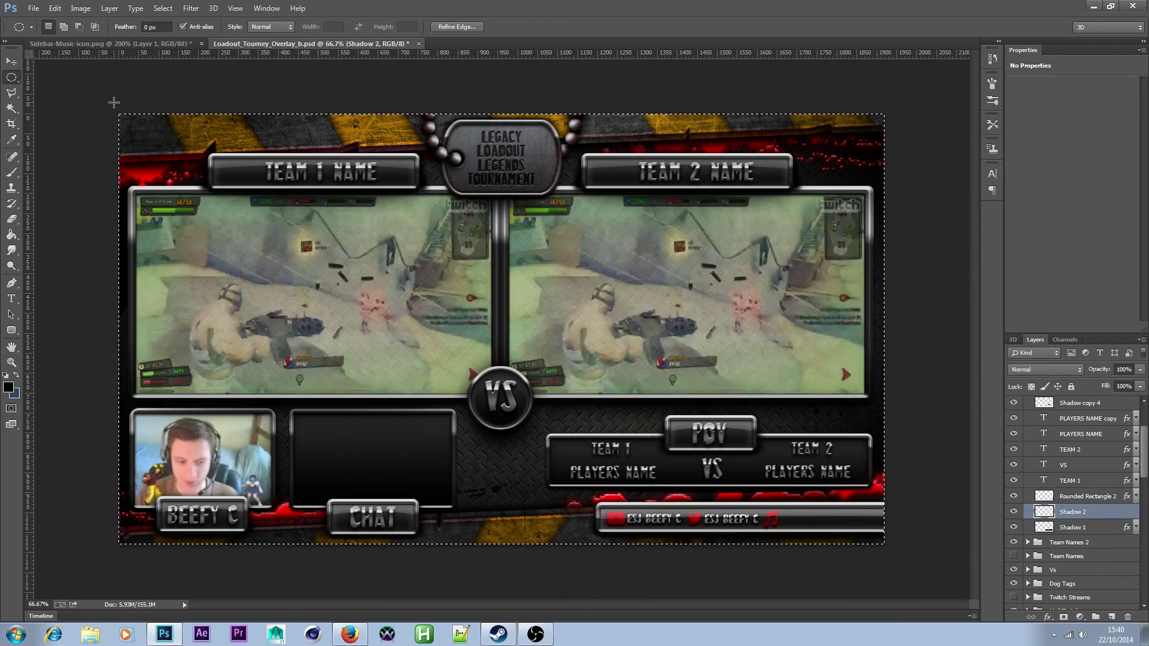
pyautogui.click(54, 8)
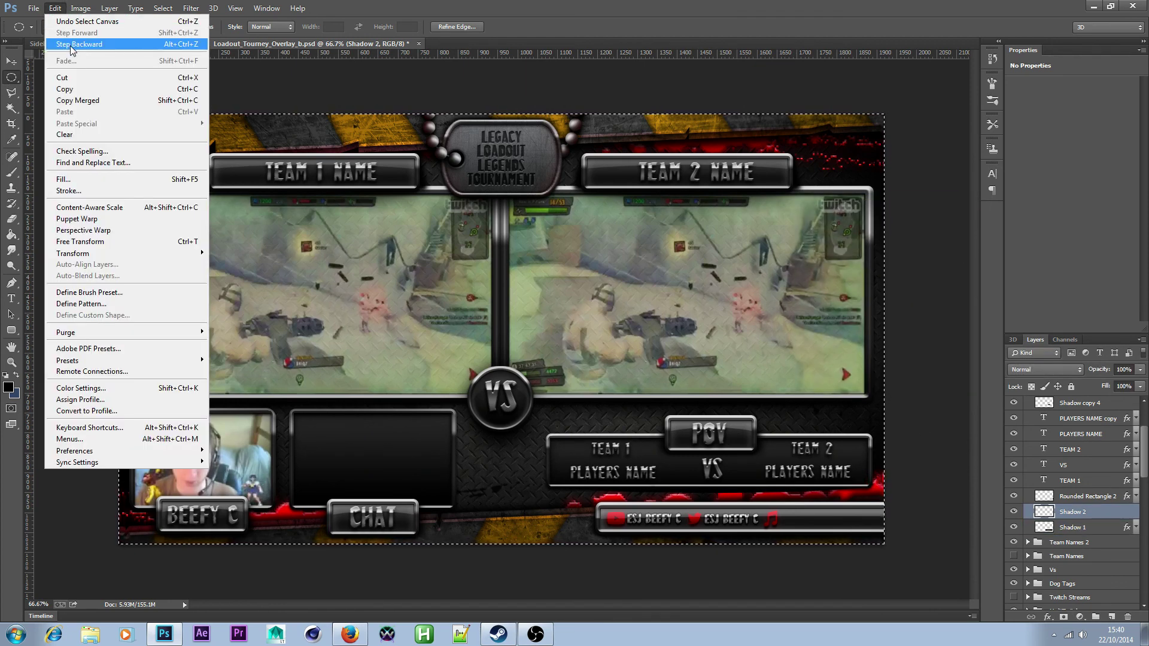
pyautogui.click(70, 45)
pyautogui.click(54, 8)
pyautogui.click(71, 33)
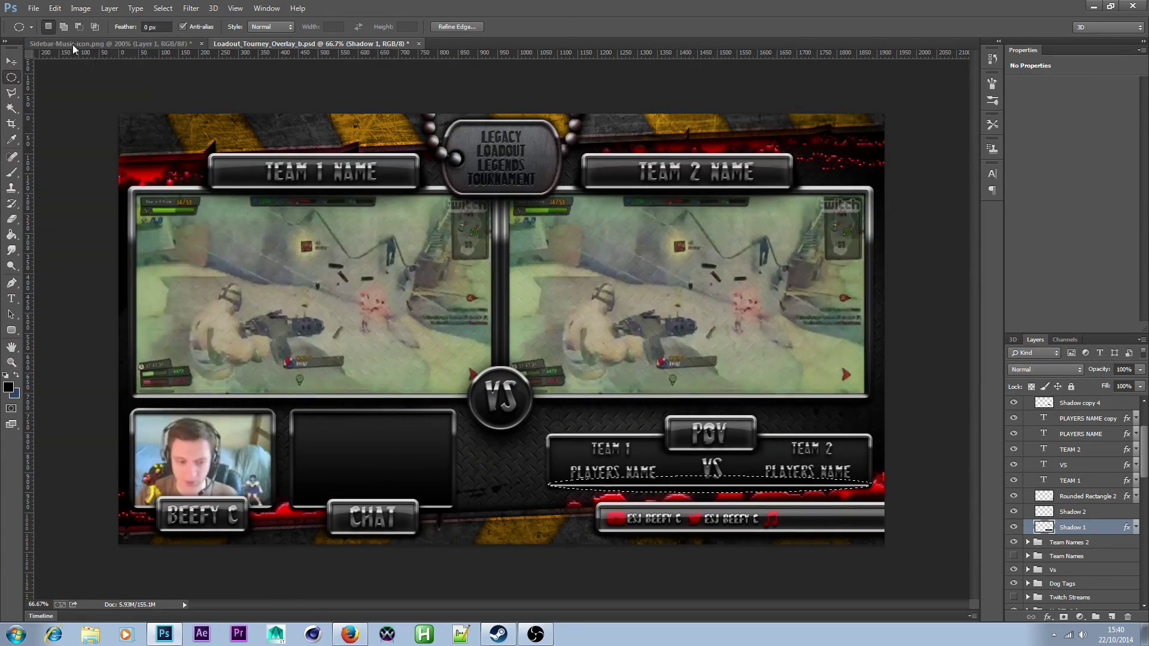
pyautogui.click(55, 8)
pyautogui.click(67, 38)
pyautogui.hotkey('ctrl', 'shift', 'z')
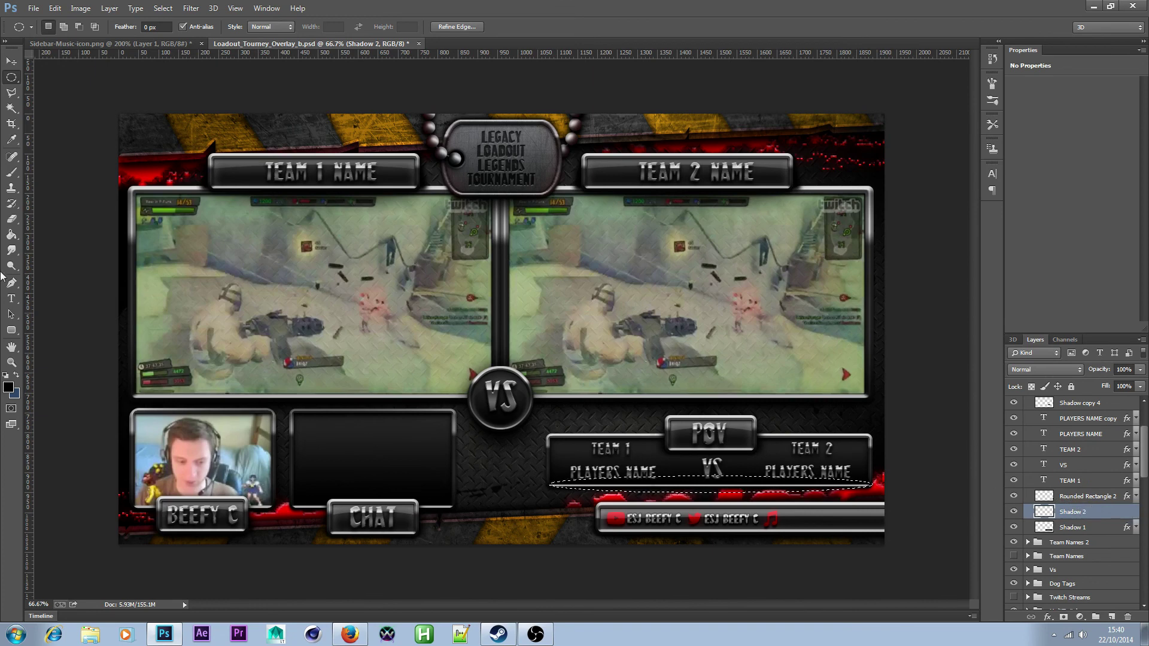
# - Fill the elliptical selection with black on the Shadow 2 layer and extend the selection to the whole canvas
pyautogui.click(12, 235)
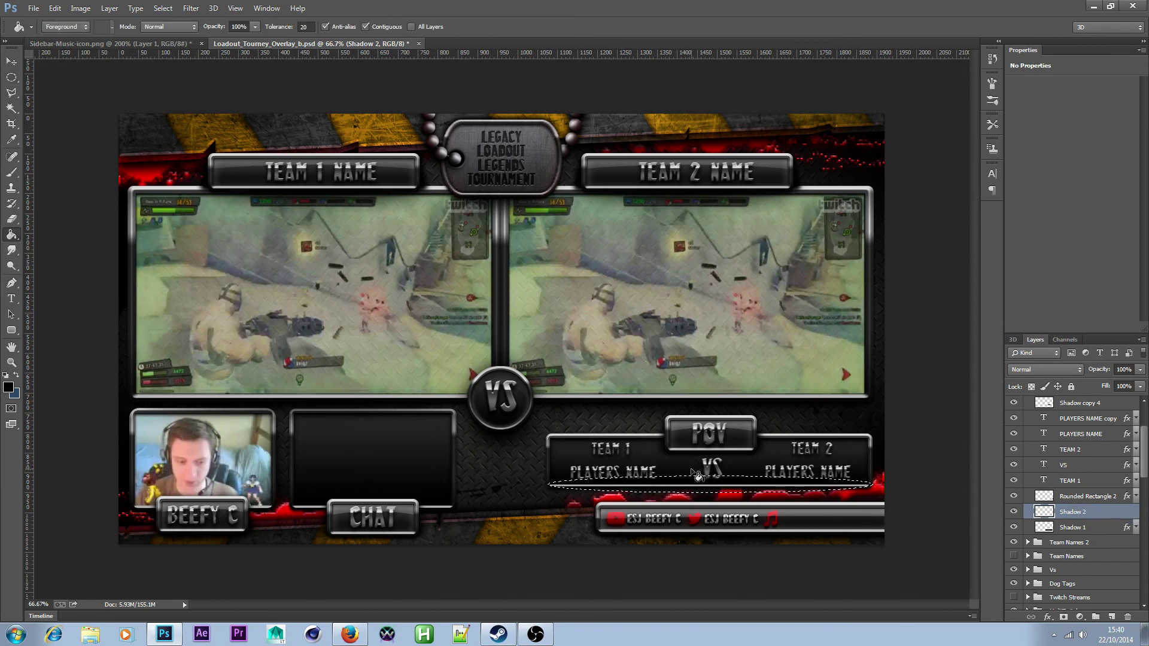
pyautogui.click(706, 495)
pyautogui.click(12, 78)
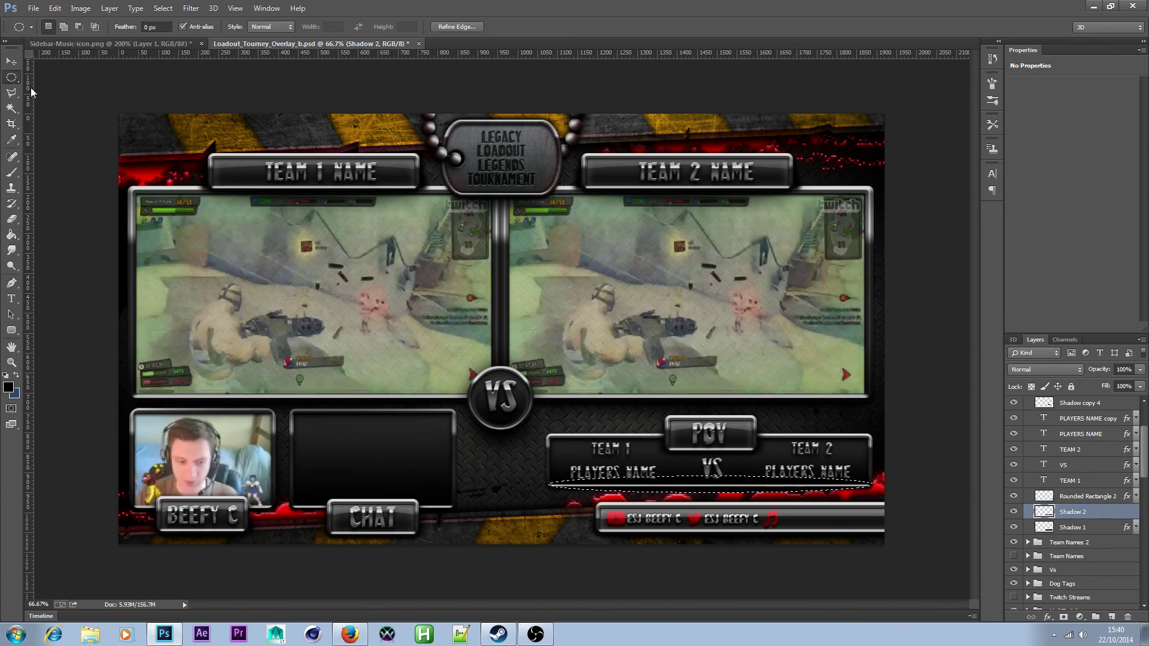
pyautogui.click(163, 8)
pyautogui.click(167, 22)
# - Apply a Gaussian Blur to the black ellipse on Shadow 2 to turn it into a soft shadow
pyautogui.click(191, 8)
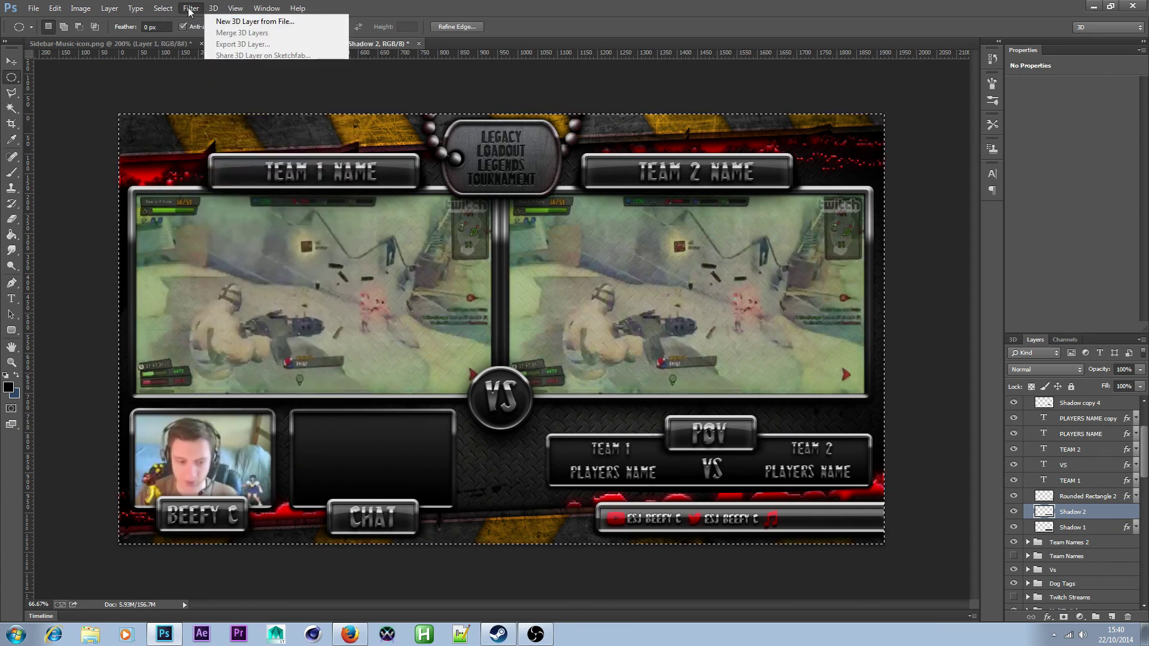
pyautogui.moveTo(292, 142)
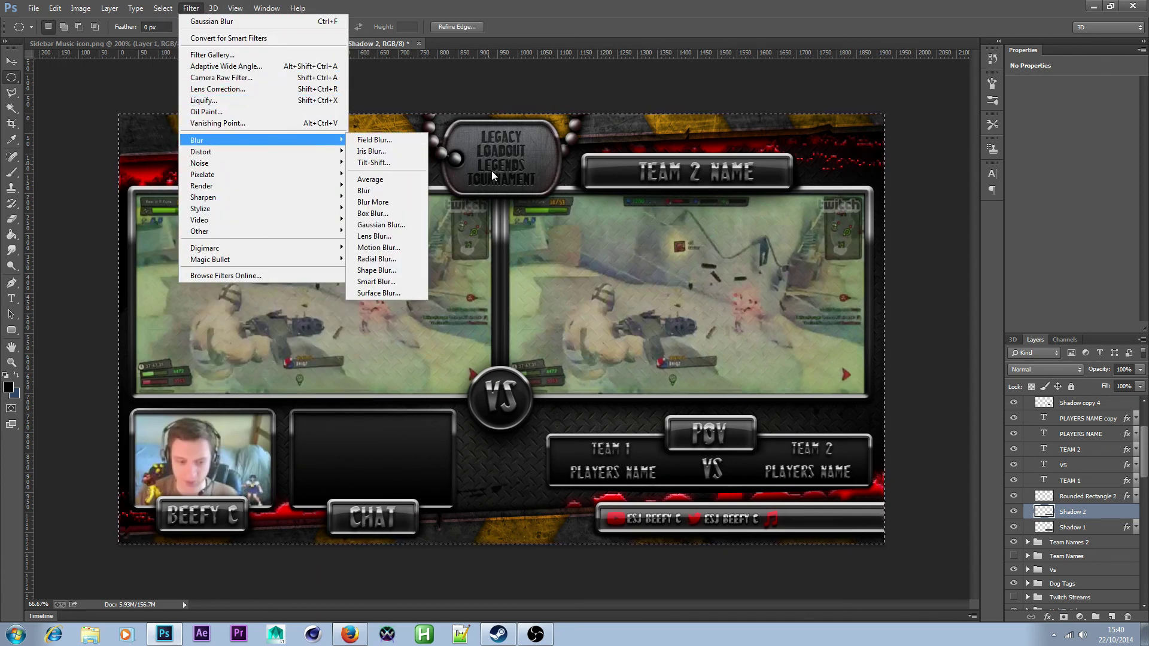
pyautogui.click(381, 225)
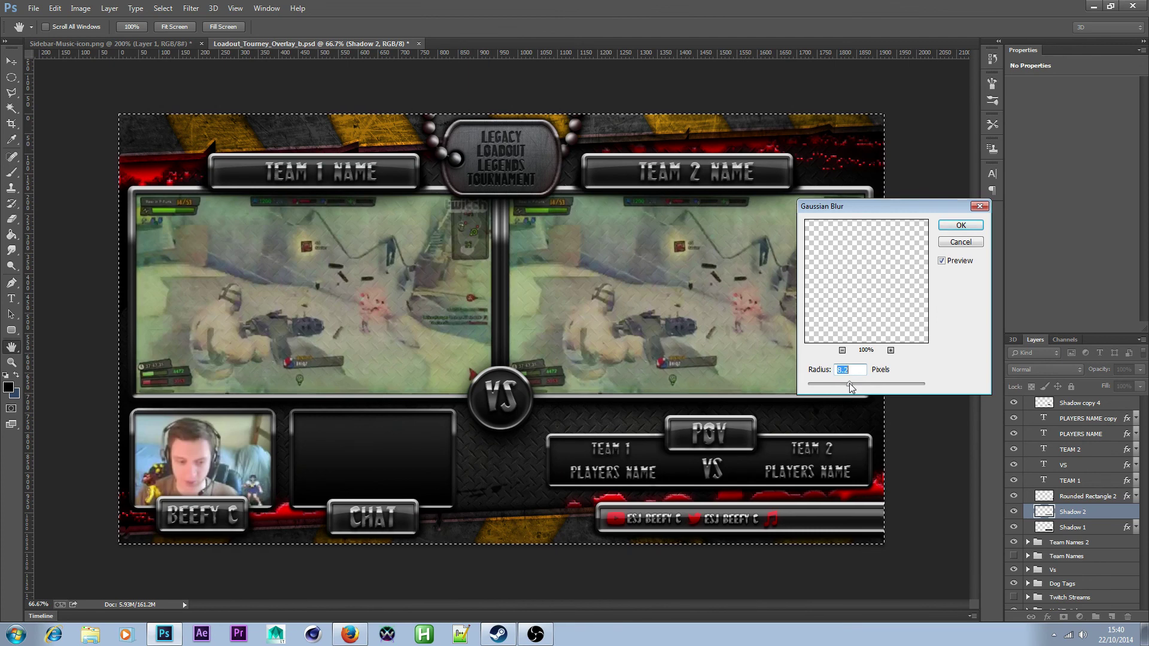
pyautogui.moveTo(853, 380); pyautogui.dragTo(856, 383)
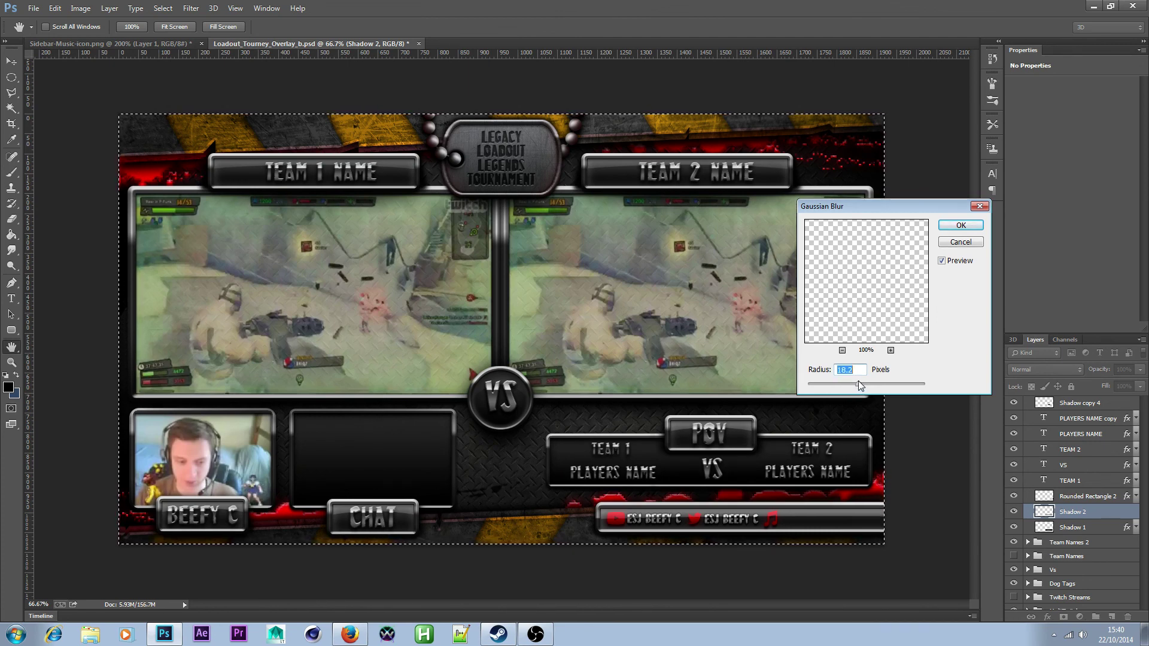
pyautogui.click(982, 226)
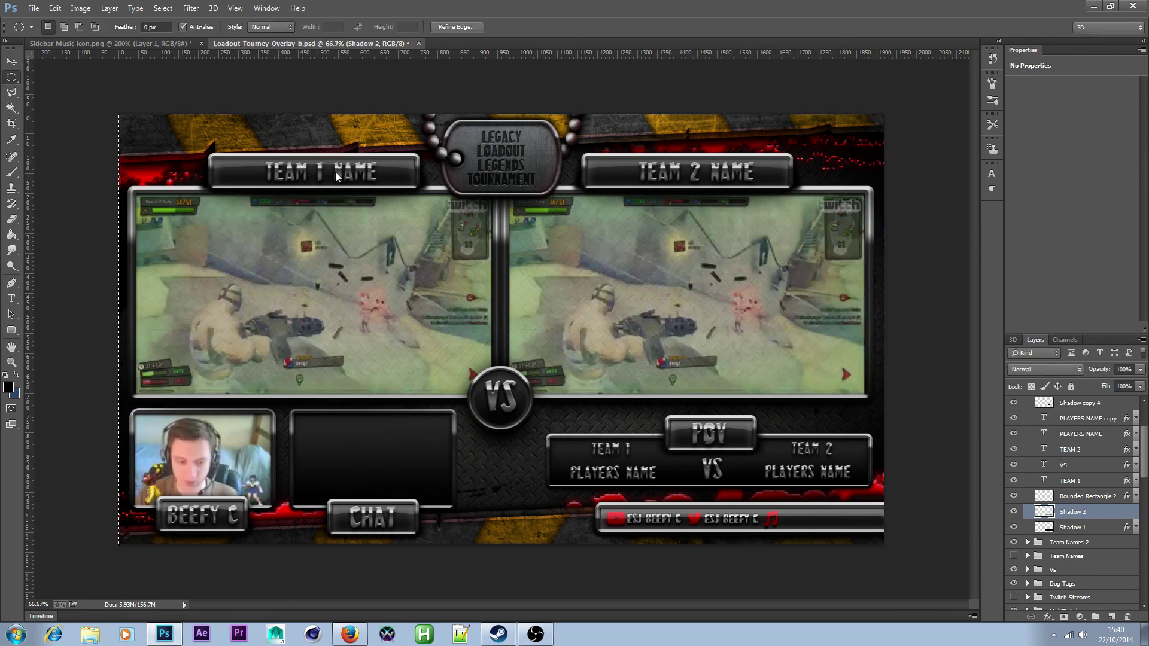
# - Clear the full-canvas selection and ready the Move tool on the blurred ellipse of the Shadow 2 layer
pyautogui.click(11, 61)
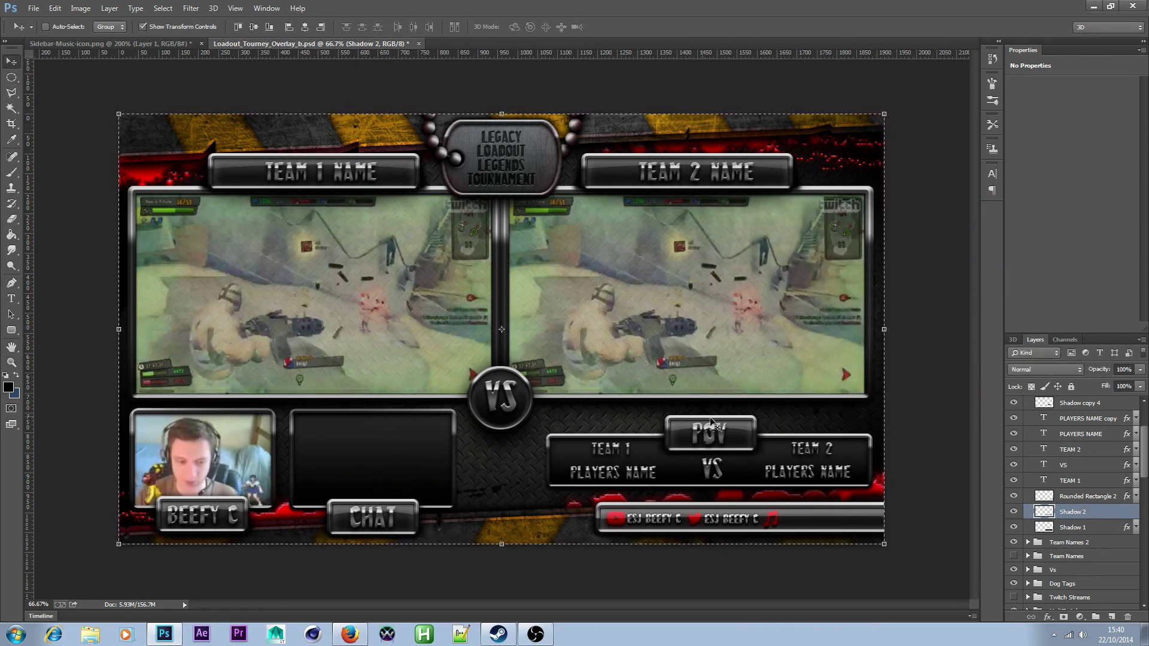
pyautogui.click(11, 77)
pyautogui.hotkey('ctrl', 'd')
pyautogui.click(11, 61)
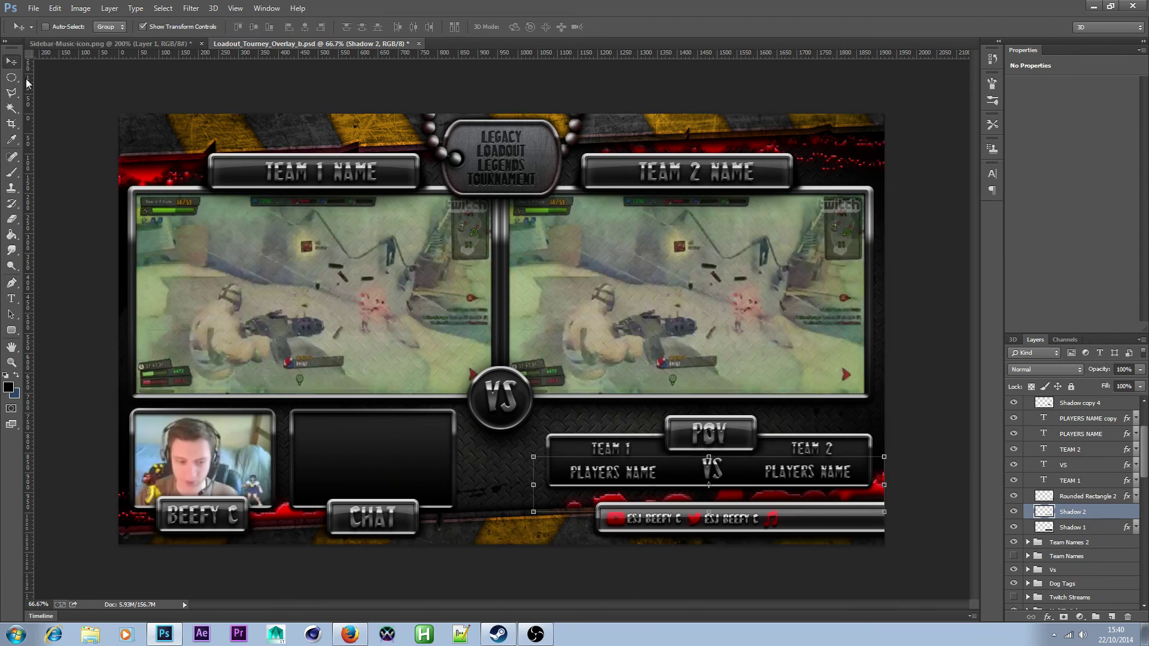
# - Nudge the Shadow 2 ellipse down and up in small increments, settling it slightly higher along the POV panel's bottom edge
pyautogui.press('Down')
pyautogui.press('Down')
pyautogui.press('Down')
pyautogui.press('Down')
pyautogui.press('Down')
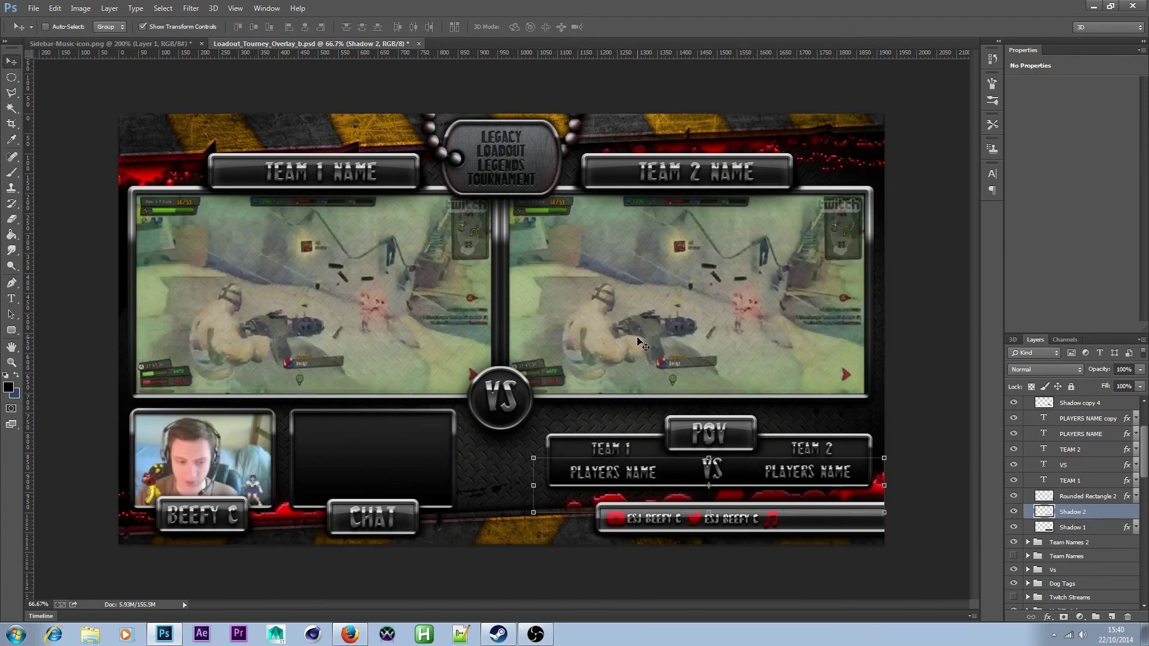
pyautogui.press('Down')
pyautogui.press('Down')
pyautogui.press('Down')
pyautogui.press('Down')
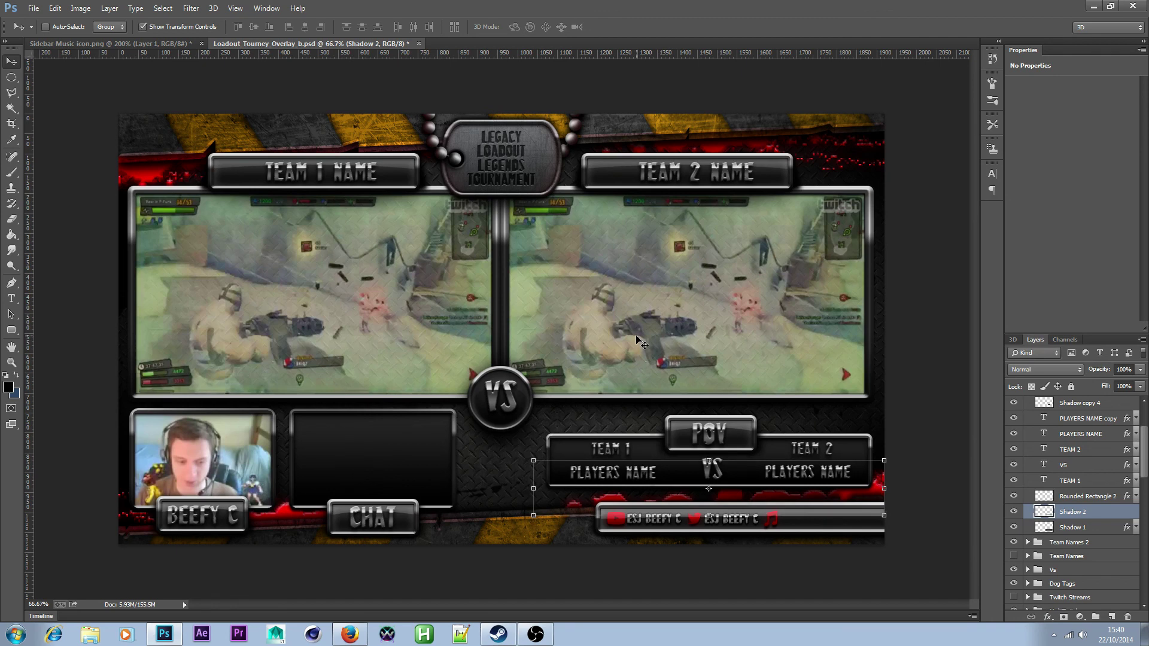
pyautogui.press('Down')
pyautogui.press('Down')
pyautogui.press('Down')
pyautogui.press('Down')
pyautogui.press('Down')
pyautogui.press('Down')
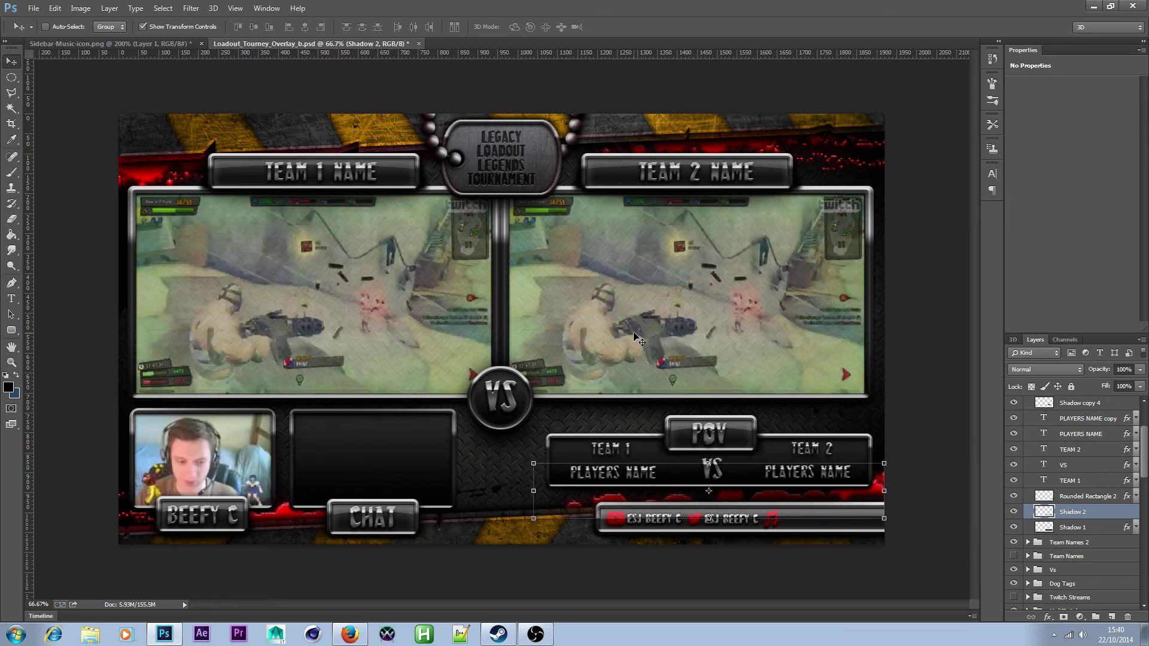
pyautogui.press('Up')
pyautogui.press('Up')
pyautogui.press('Up')
pyautogui.press('Up')
pyautogui.press('Up')
pyautogui.press('Up')
pyautogui.press('Up')
pyautogui.press('Up')
pyautogui.press('Up')
pyautogui.press('Up')
pyautogui.press('Up')
pyautogui.press('Up')
pyautogui.press('Up')
pyautogui.press('Up')
pyautogui.press('Up')
pyautogui.press('Up')
pyautogui.press('Up')
pyautogui.press('Up')
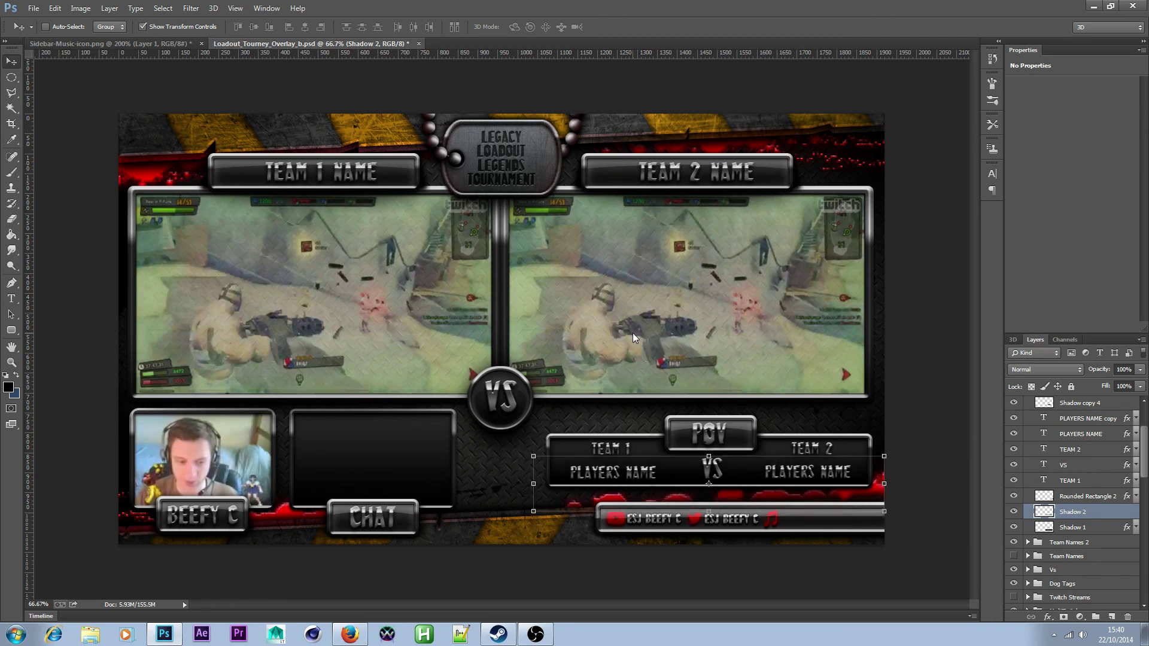
pyautogui.press('Down')
pyautogui.press('Down')
pyautogui.press('Down')
pyautogui.press('Down')
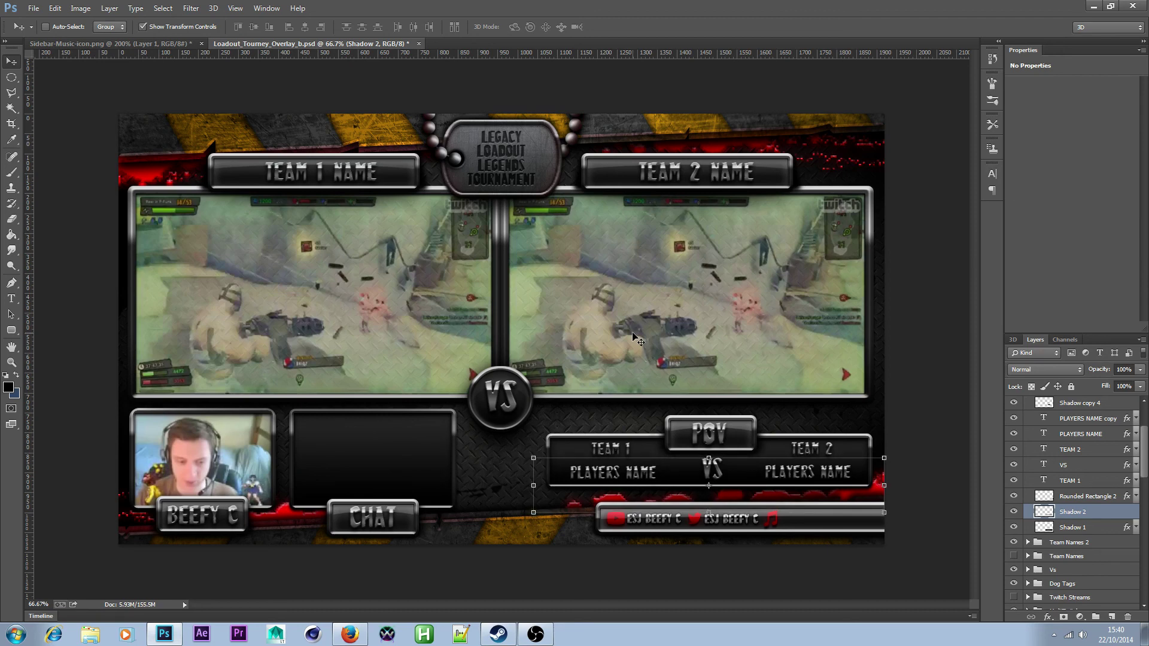
pyautogui.press('Up')
pyautogui.press('Up')
pyautogui.press('Up')
pyautogui.press('Up')
pyautogui.press('Up')
pyautogui.press('Up')
pyautogui.press('Up')
pyautogui.press('Up')
pyautogui.press('Up')
pyautogui.press('Up')
pyautogui.press('Up')
pyautogui.press('Up')
pyautogui.press('Up')
pyautogui.press('Up')
pyautogui.press('Up')
pyautogui.press('Up')
pyautogui.press('Up')
pyautogui.press('Up')
pyautogui.press('Up')
pyautogui.press('Up')
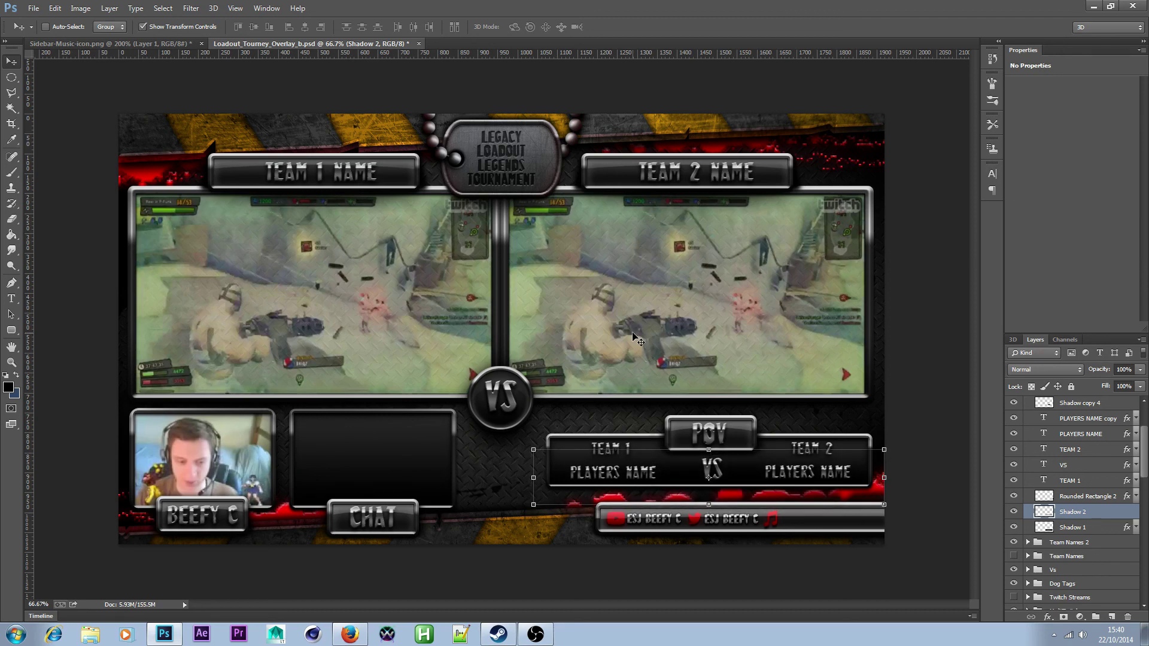
pyautogui.press('Down')
pyautogui.press('Down')
pyautogui.press('Down')
pyautogui.press('Down')
pyautogui.press('Down')
pyautogui.press('Down')
pyautogui.press('Down')
pyautogui.press('Down')
pyautogui.press('Down')
pyautogui.press('Down')
pyautogui.press('Down')
pyautogui.press('Down')
pyautogui.press('Down')
pyautogui.press('Down')
pyautogui.press('Down')
pyautogui.press('Down')
pyautogui.press('Down')
pyautogui.press('Down')
pyautogui.press('Down')
pyautogui.press('Down')
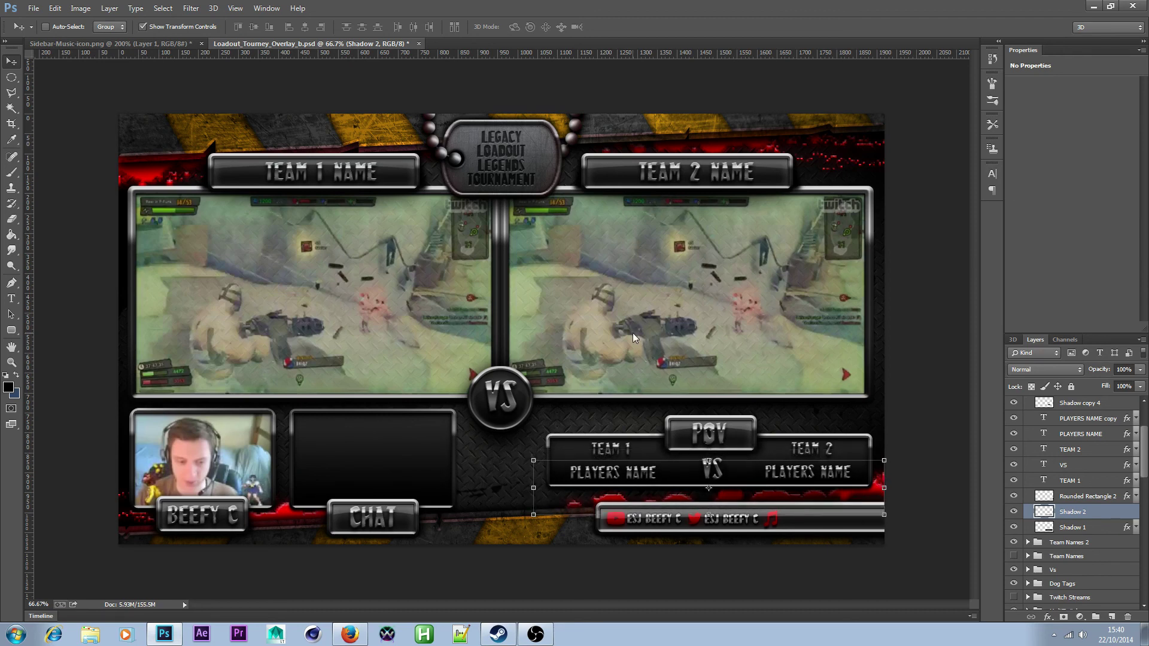
pyautogui.press('Up')
pyautogui.press('Up')
pyautogui.press('Up')
pyautogui.press('Up')
pyautogui.press('Up')
pyautogui.press('Up')
pyautogui.press('Up')
pyautogui.press('Up')
pyautogui.press('Up')
pyautogui.press('Up')
pyautogui.press('Up')
pyautogui.press('Up')
pyautogui.press('Up')
pyautogui.press('Up')
pyautogui.press('Up')
pyautogui.press('Up')
pyautogui.press('Up')
pyautogui.press('Up')
pyautogui.press('Up')
pyautogui.press('Up')
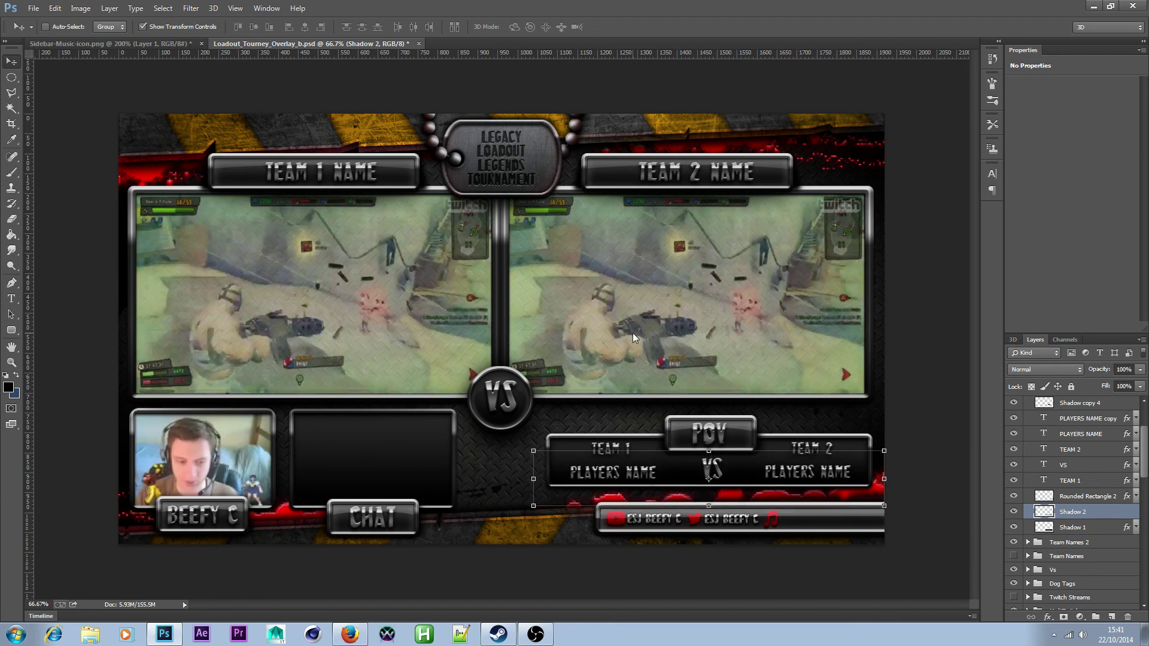
pyautogui.press('Down')
pyautogui.press('Down')
pyautogui.press('Down')
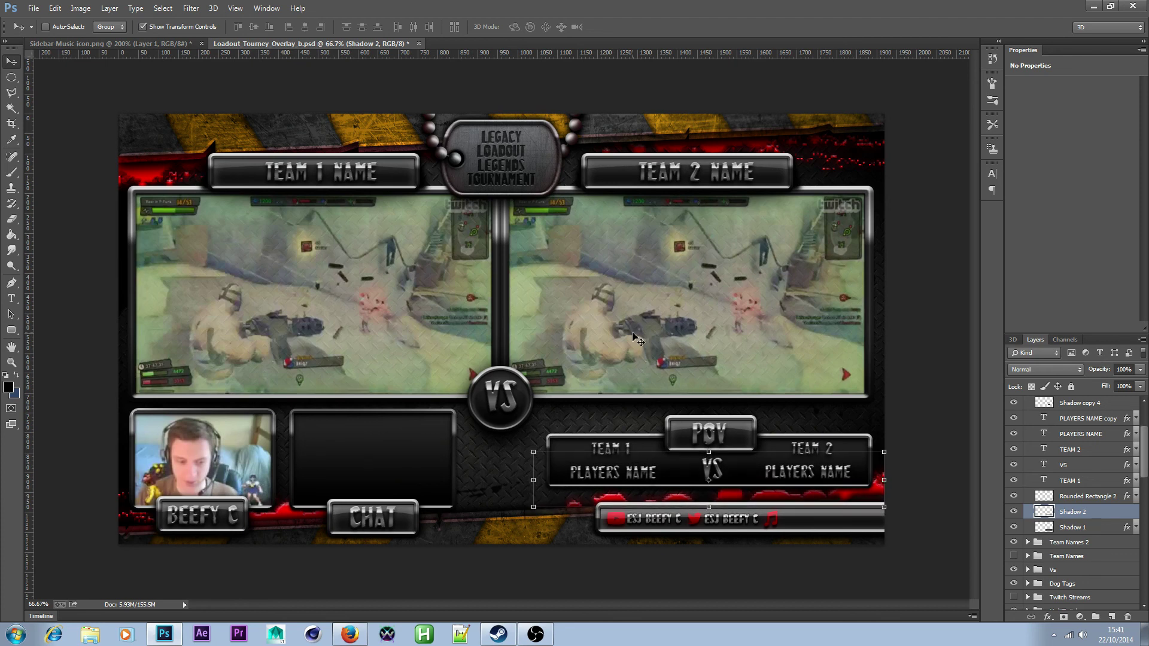
pyautogui.press('Down')
pyautogui.press('Down')
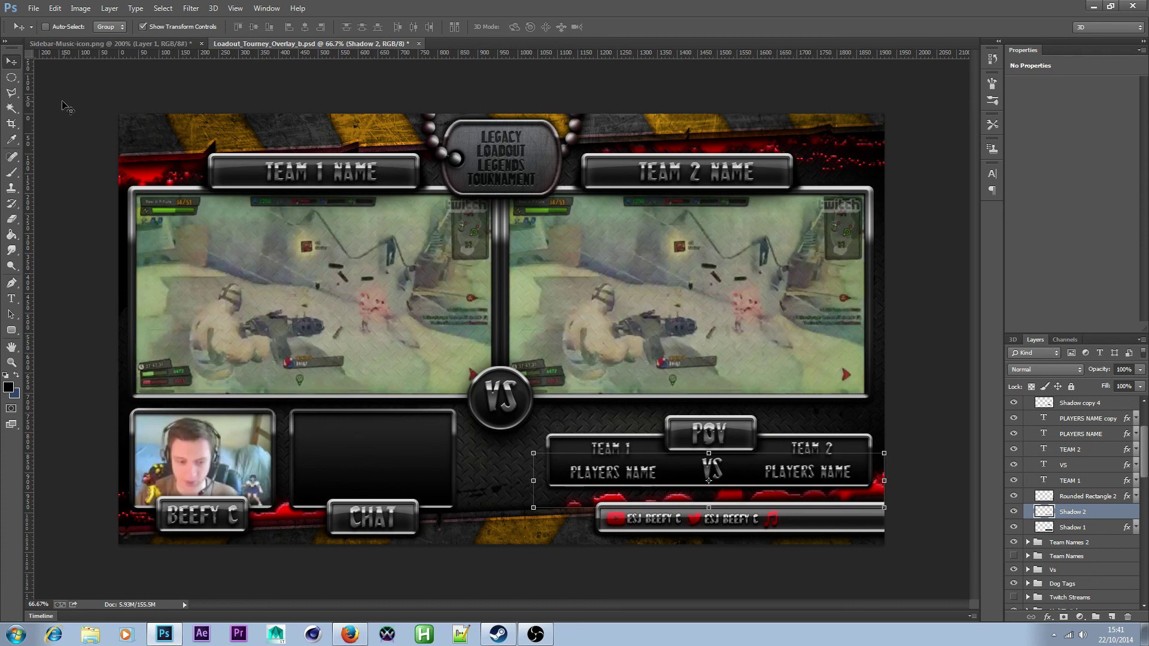
# - Switch to the Elliptical Marquee tool and save the overlay document
pyautogui.click(11, 77)
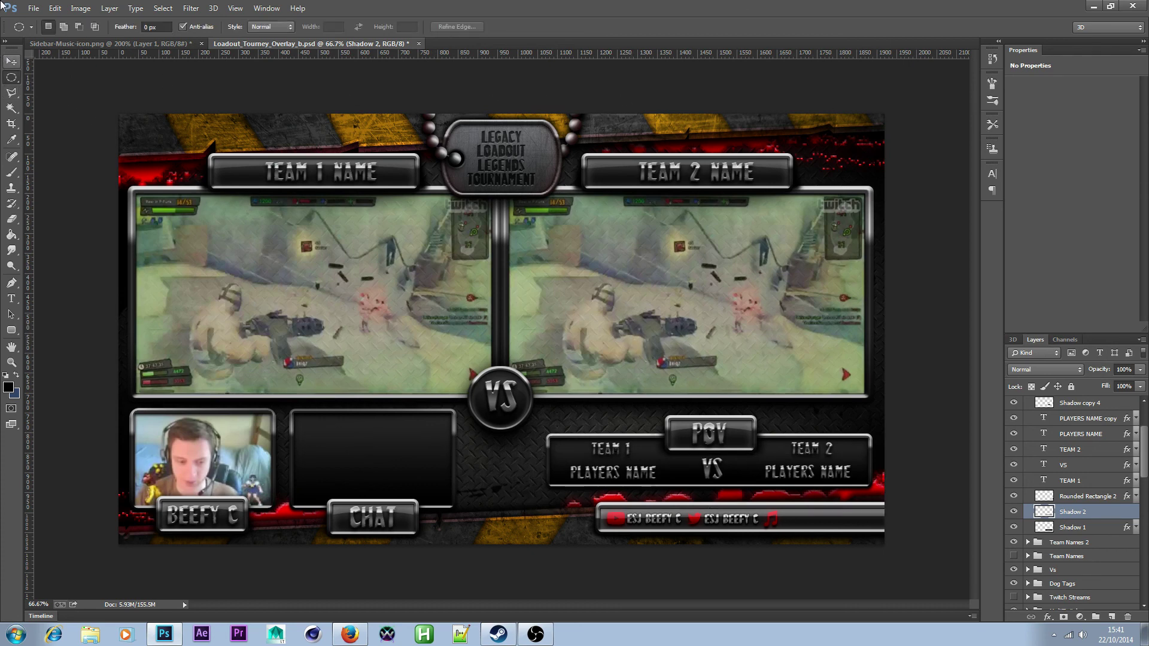
pyautogui.click(34, 8)
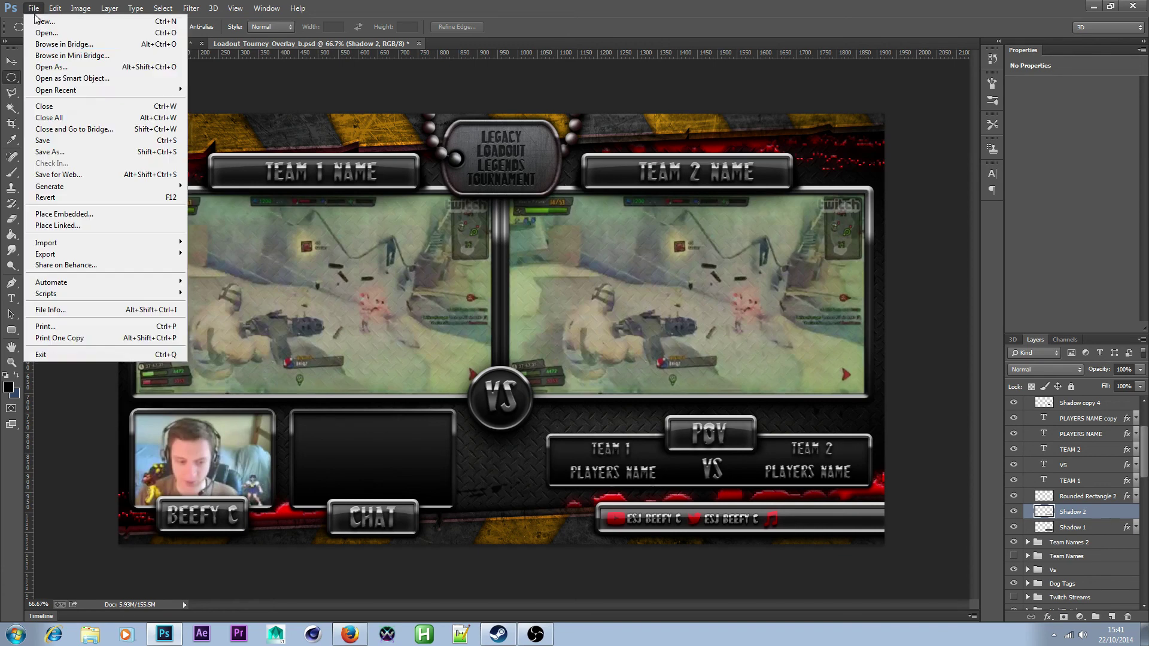
pyautogui.click(83, 142)
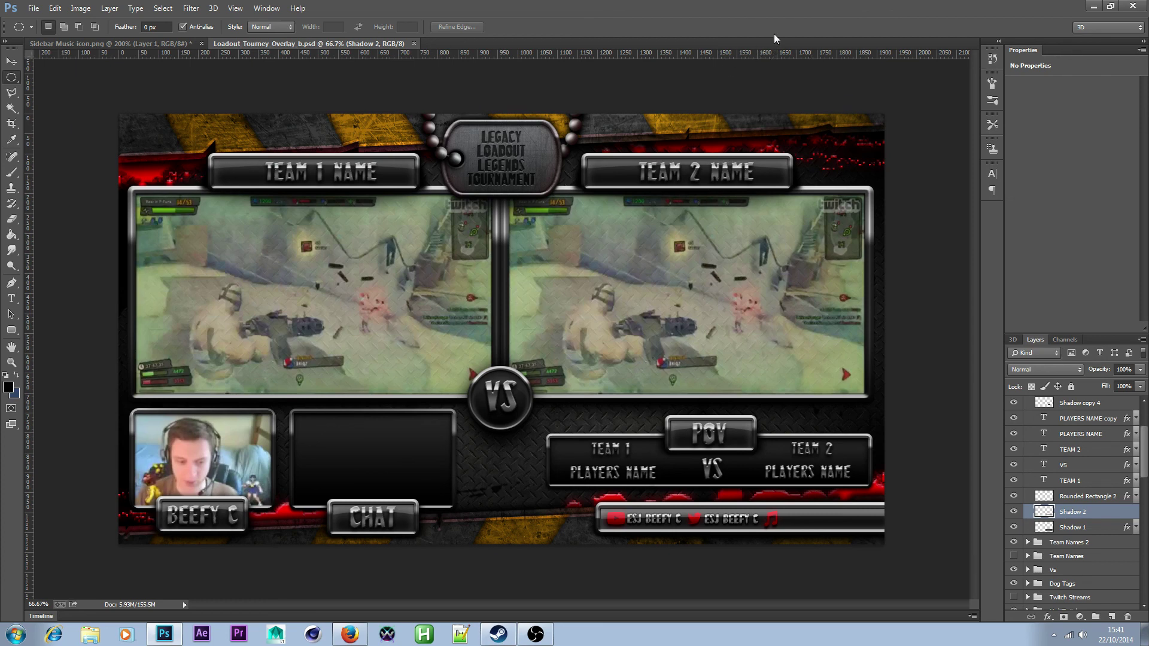
# - Switch from the Elliptical Marquee to the Rectangular Marquee tool
pyautogui.rightClick(11, 77)
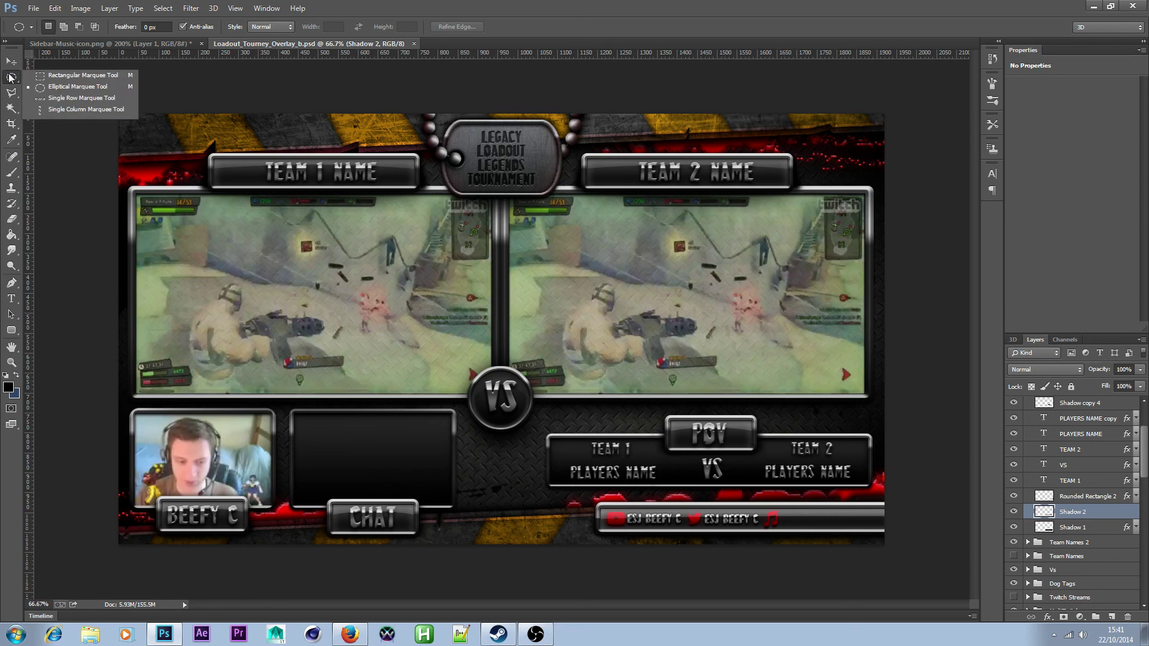
pyautogui.click(53, 76)
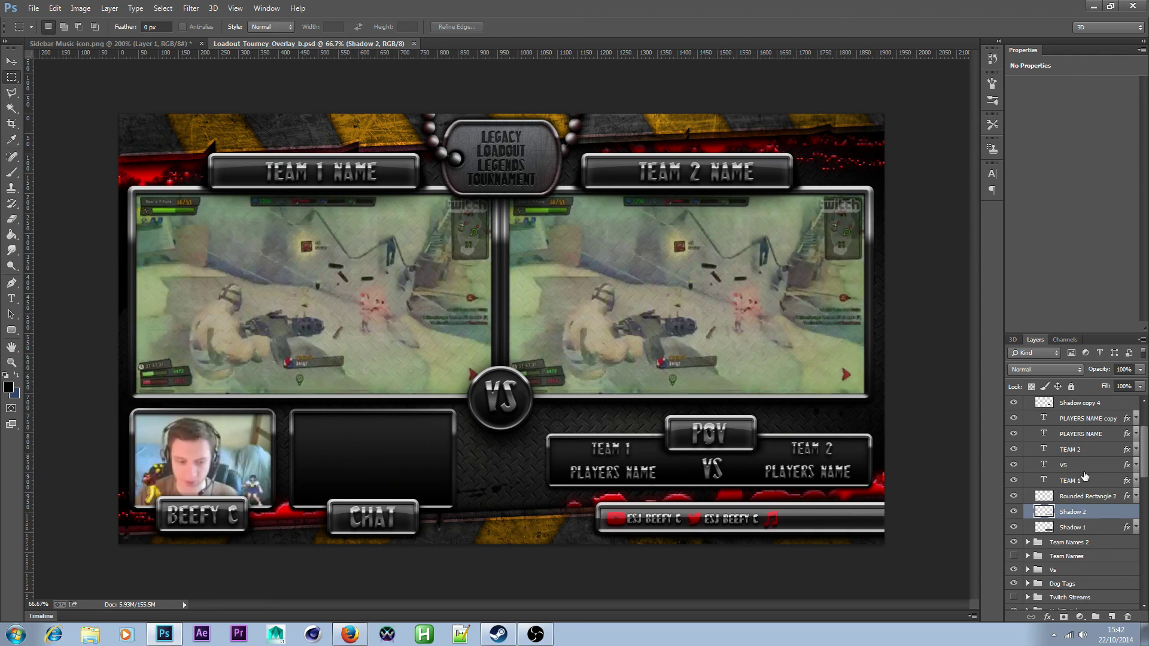
pyautogui.moveTo(1145, 453); pyautogui.dragTo(1141, 412)
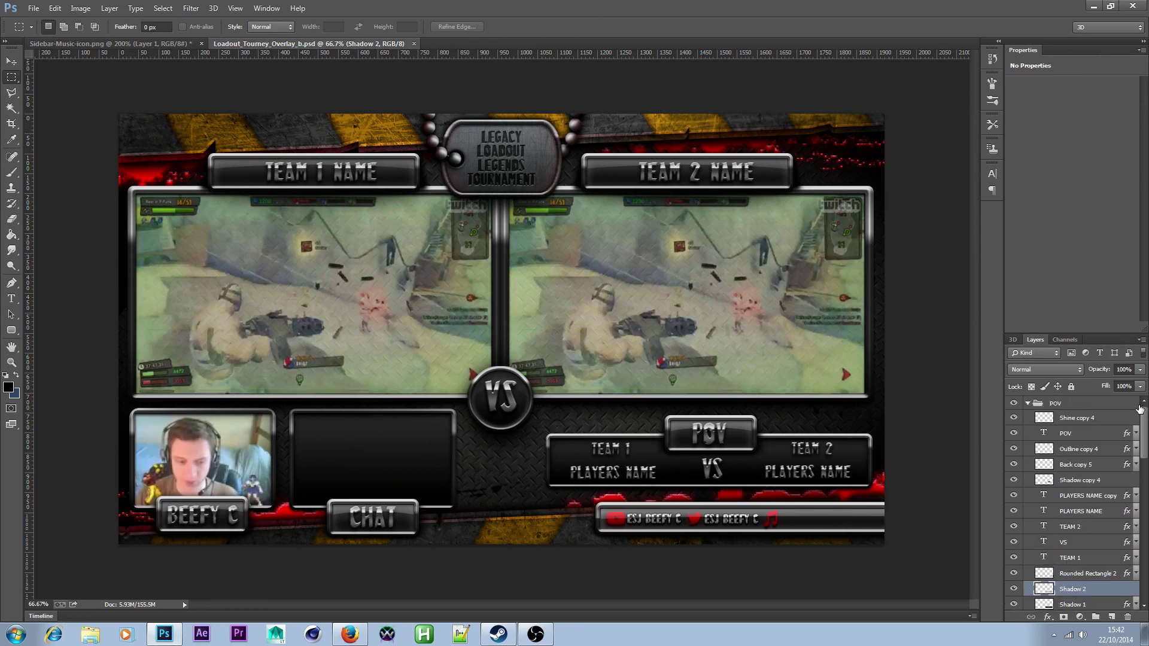